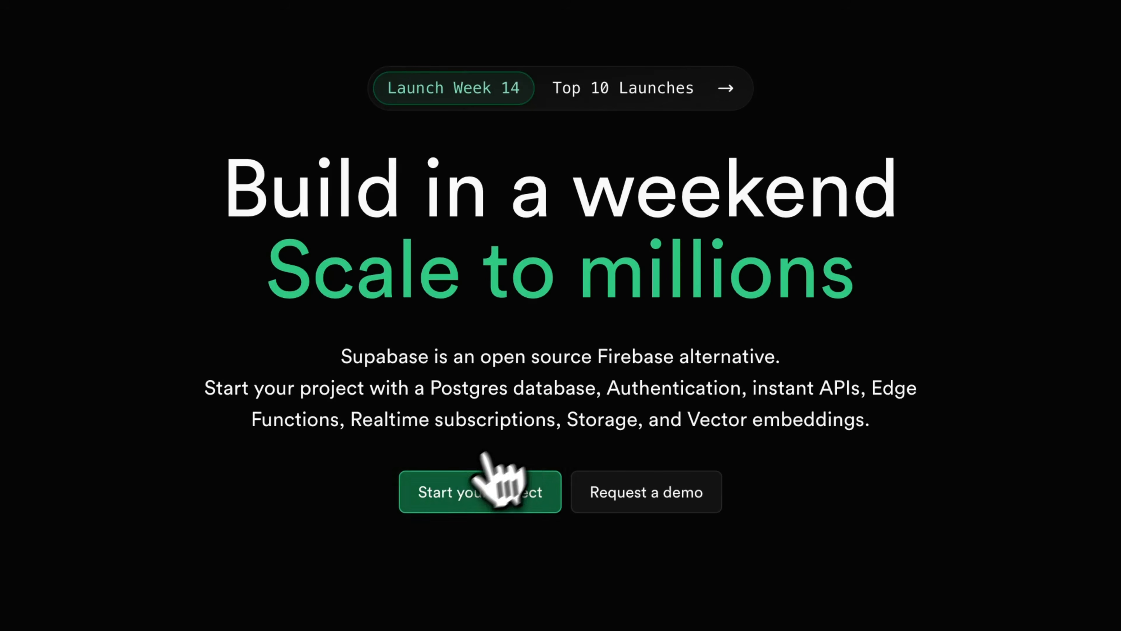
- Start a new Supabase project and name it Quiz of Everything
{"action": "left_click", "coordinate": [490, 488]}
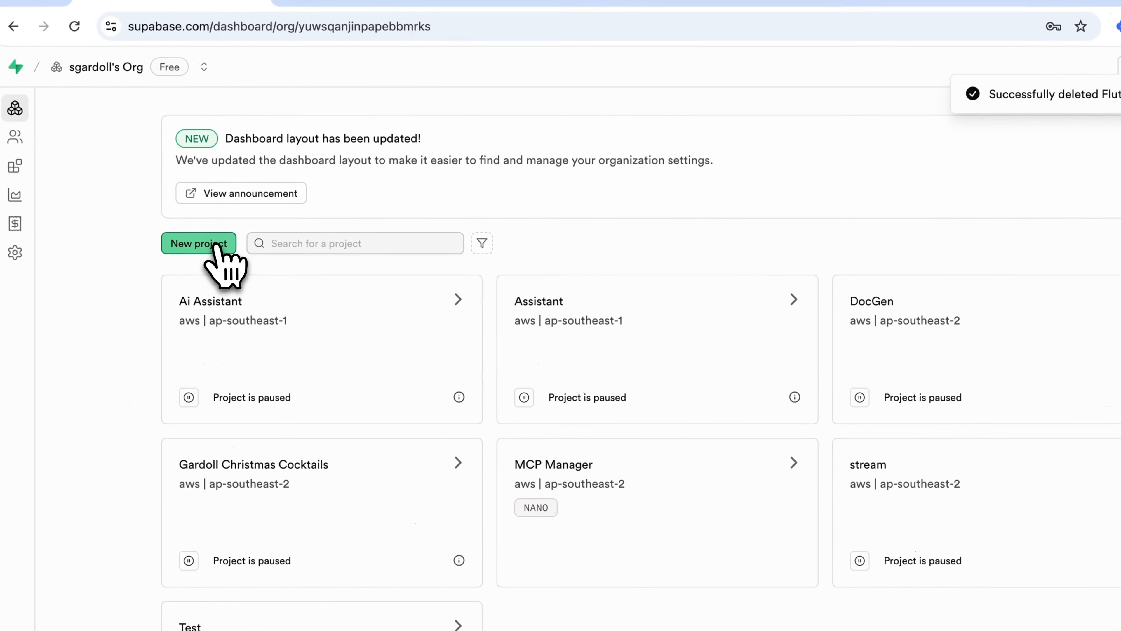
{"action": "left_click", "coordinate": [217, 244]}
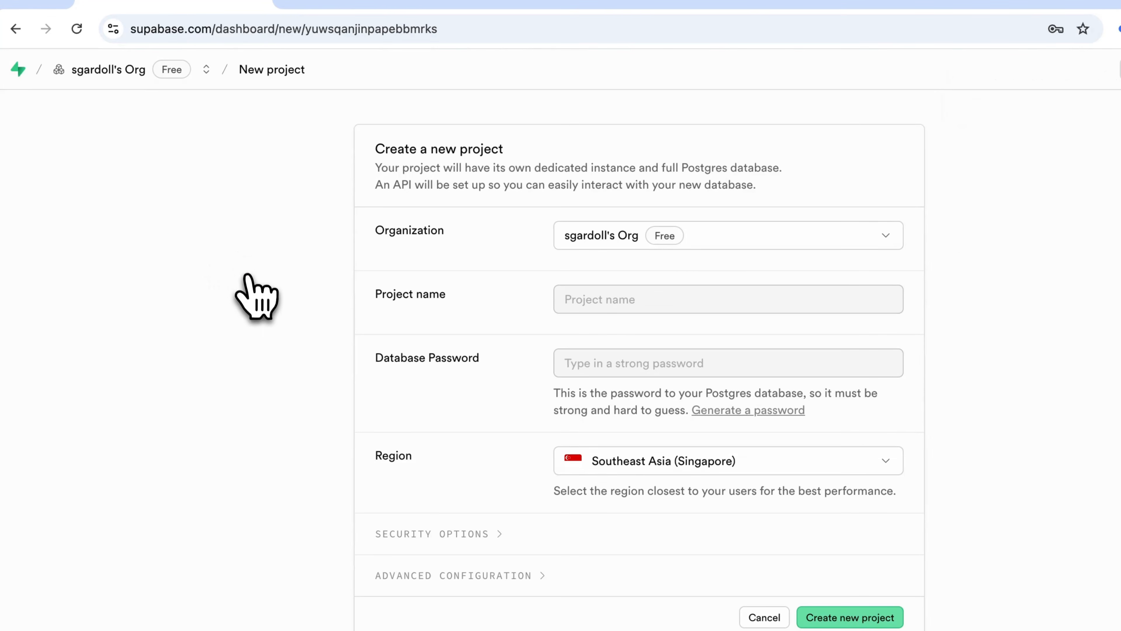
{"action": "left_click", "coordinate": [583, 299]}
{"action": "type", "text": "Quiz of Everyt"}
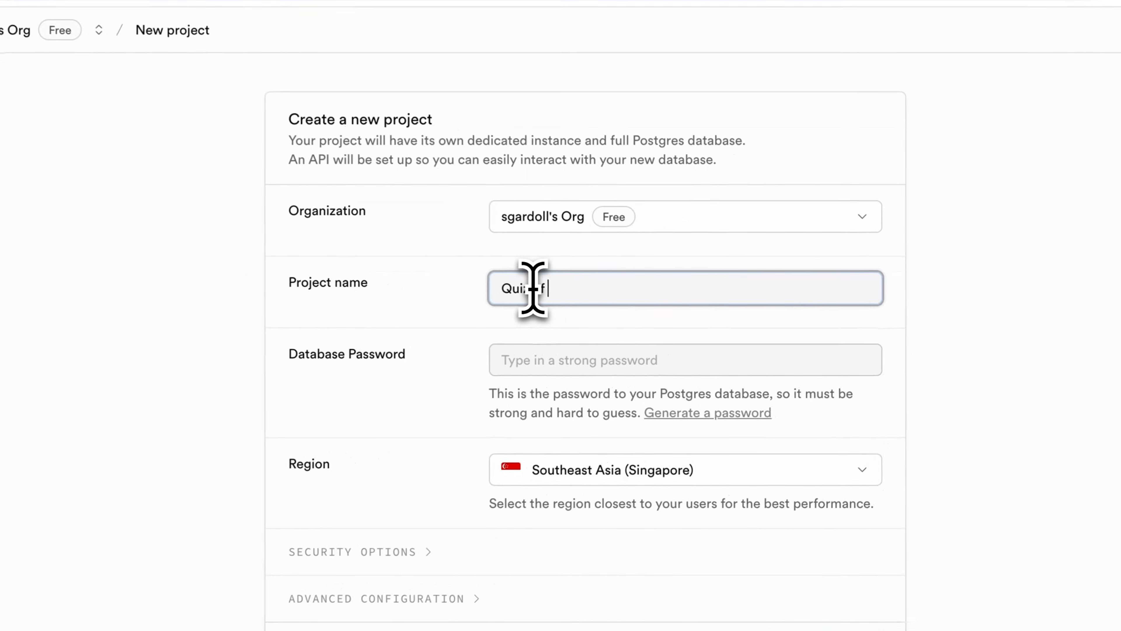
{"action": "type", "text": "hing"}
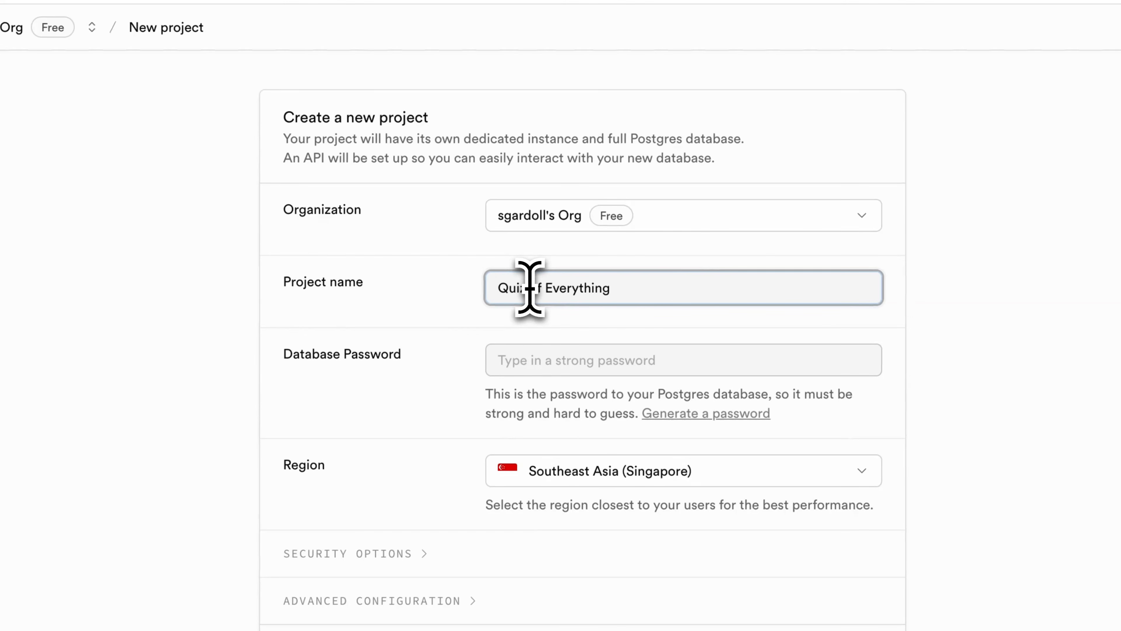
- Paste a generated database password and create the project in the Southeast Asia (Singapore) region
{"action": "left_click", "coordinate": [560, 360]}
{"action": "key", "text": "ctrl+v"}
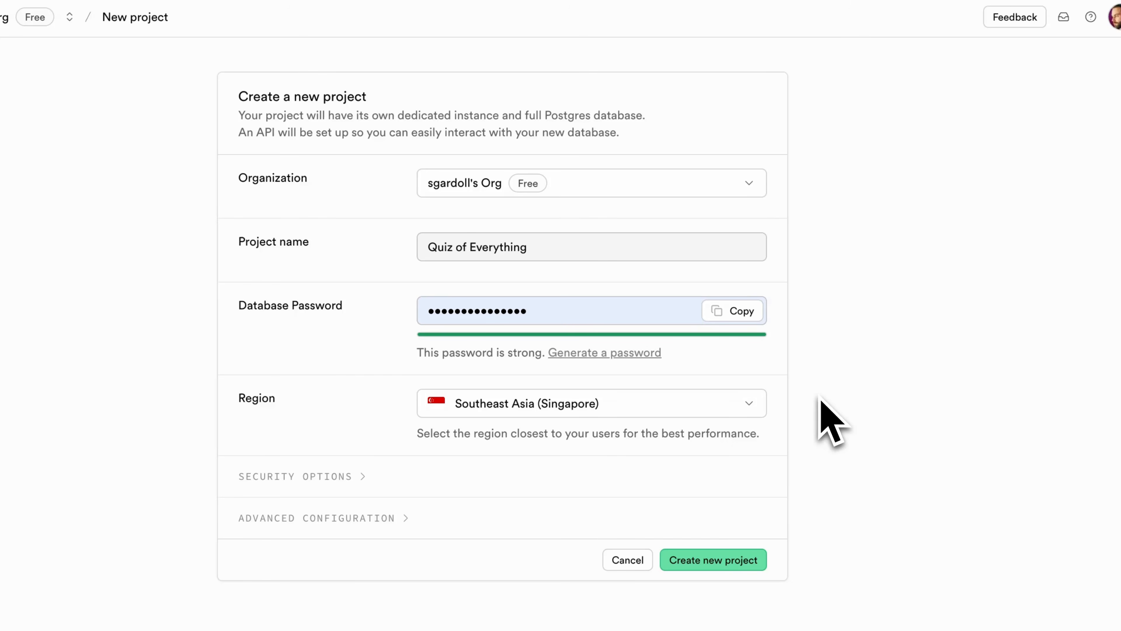
{"action": "left_click", "coordinate": [736, 404]}
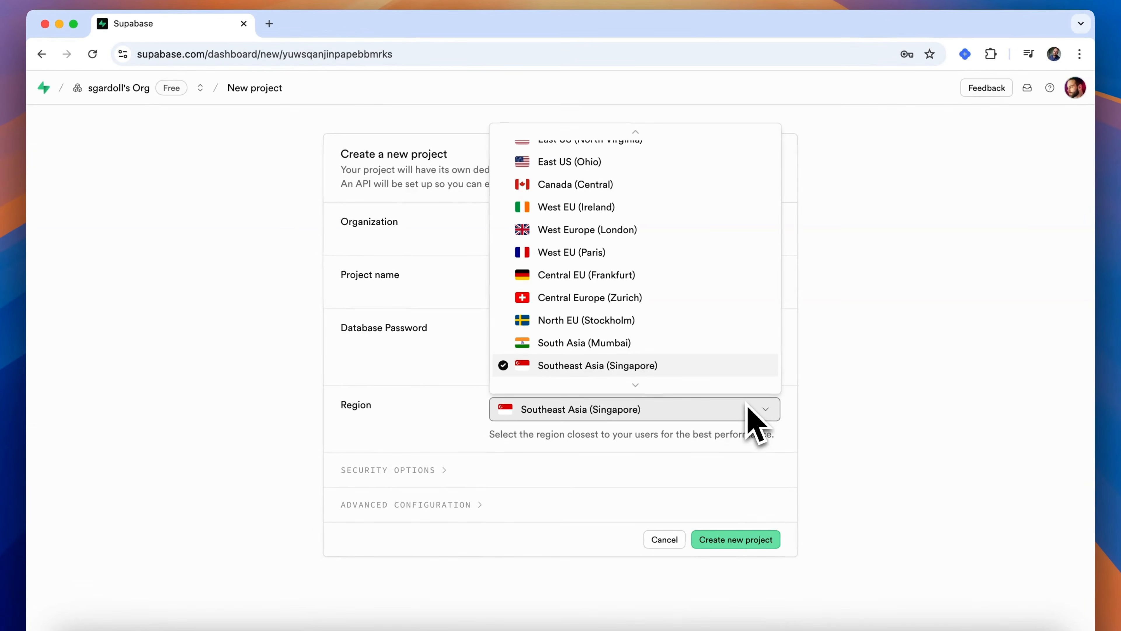
{"action": "left_click", "coordinate": [739, 342]}
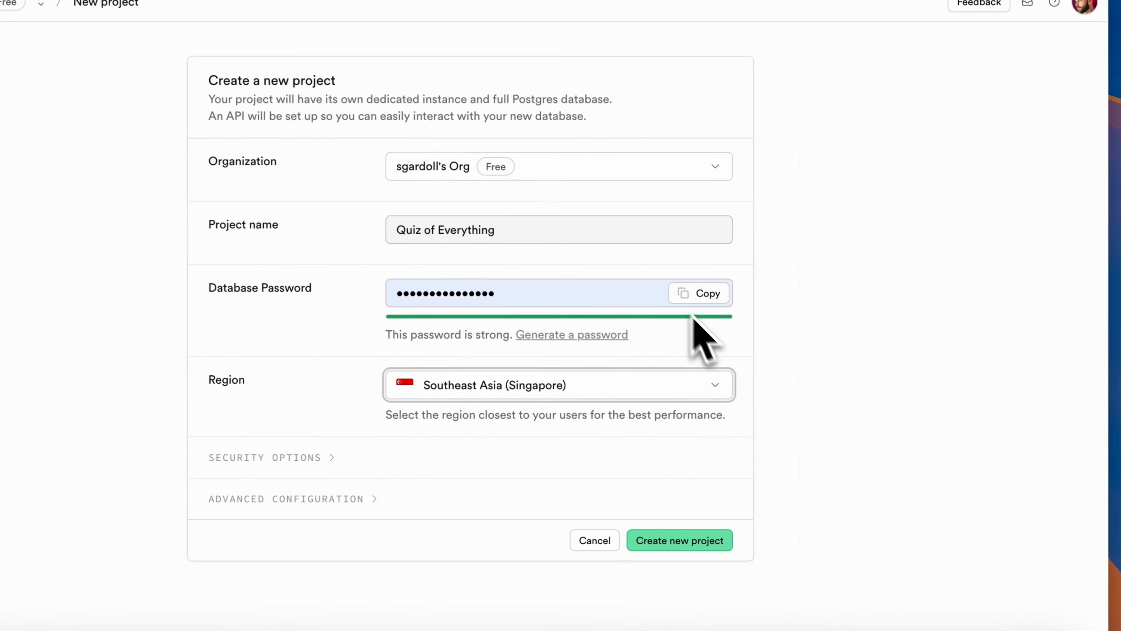
{"action": "left_click", "coordinate": [695, 542]}
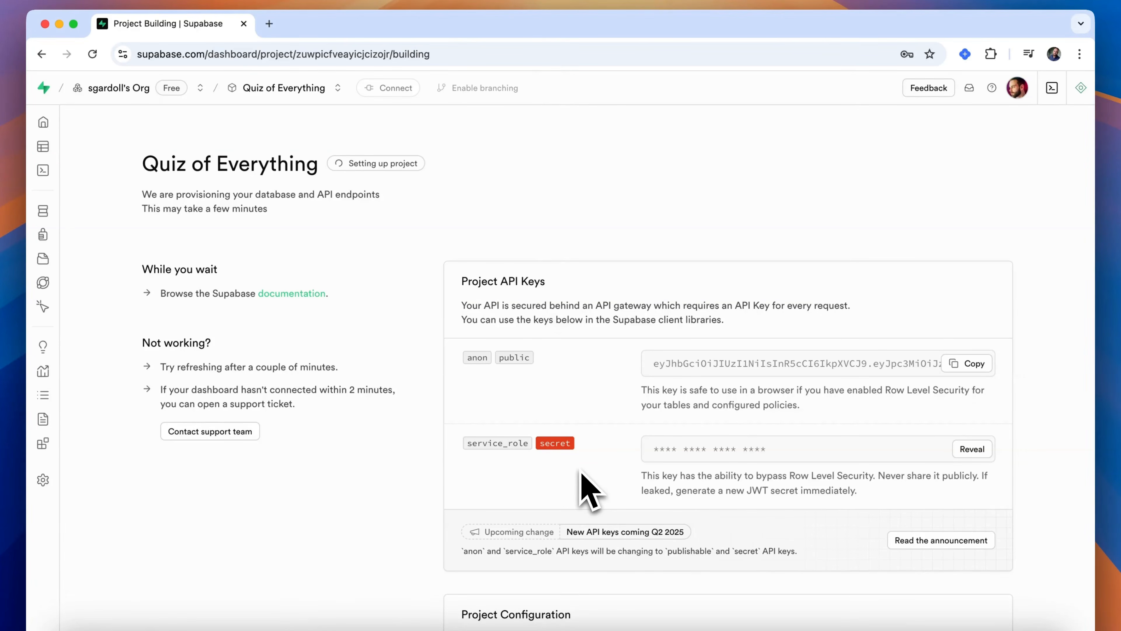
- Switch to FlutterFlow, open the Supabase integration settings and enable Supabase
{"action": "scroll", "coordinate": [590, 487], "scroll_direction": "down", "scroll_amount": 6}
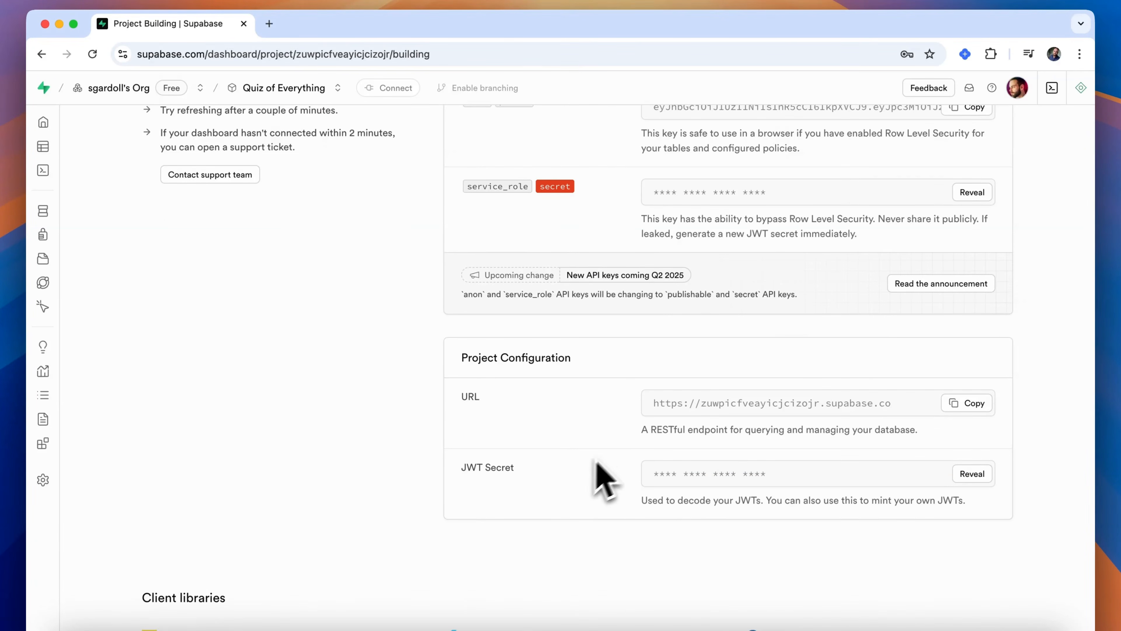
{"action": "scroll", "coordinate": [911, 462], "scroll_direction": "up", "scroll_amount": 6}
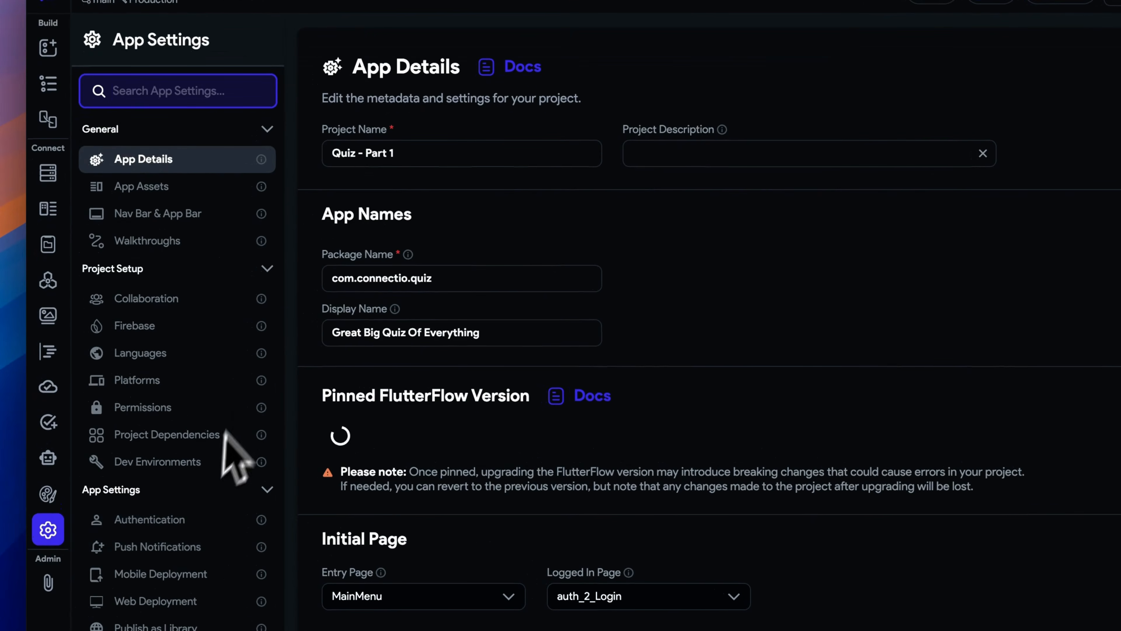
{"action": "scroll", "coordinate": [228, 408], "scroll_direction": "down", "scroll_amount": 6}
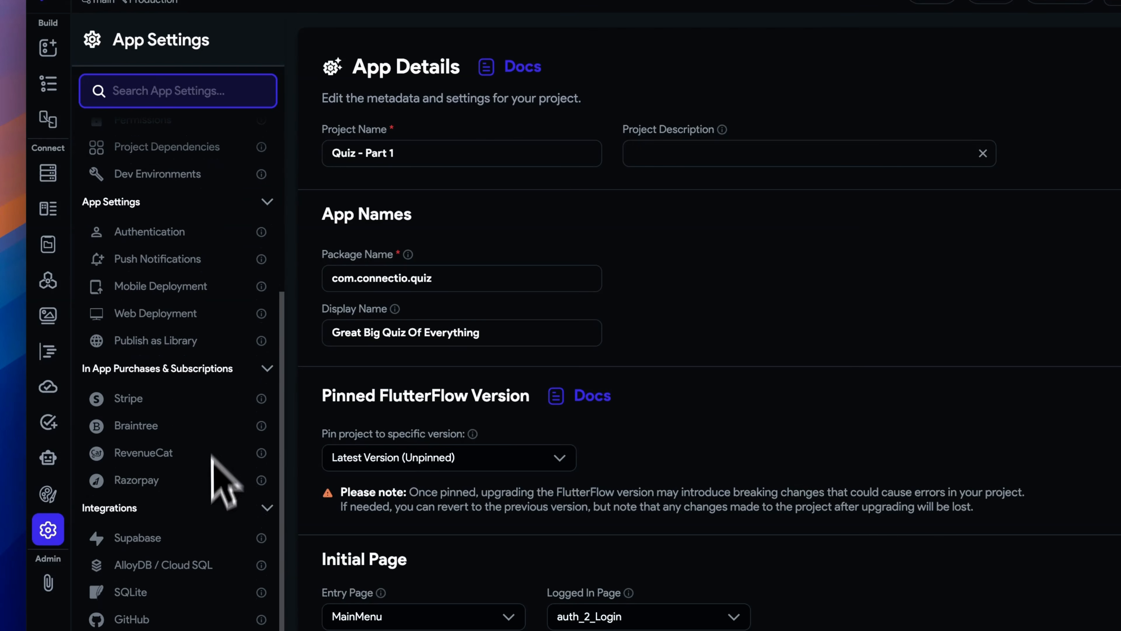
{"action": "left_click", "coordinate": [190, 538]}
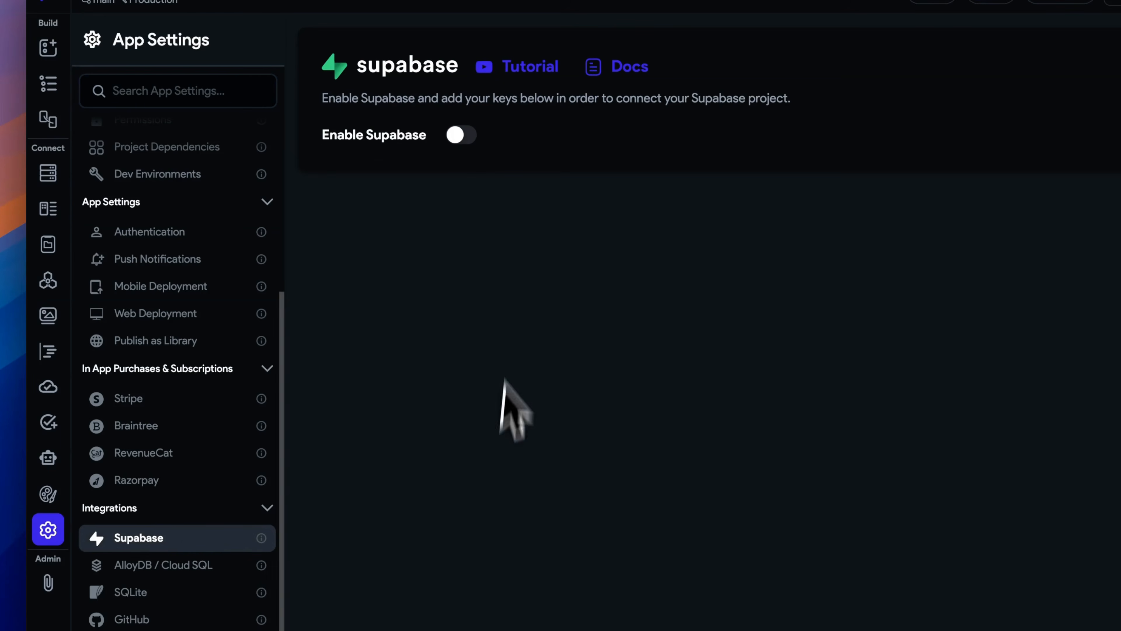
{"action": "left_click", "coordinate": [461, 135]}
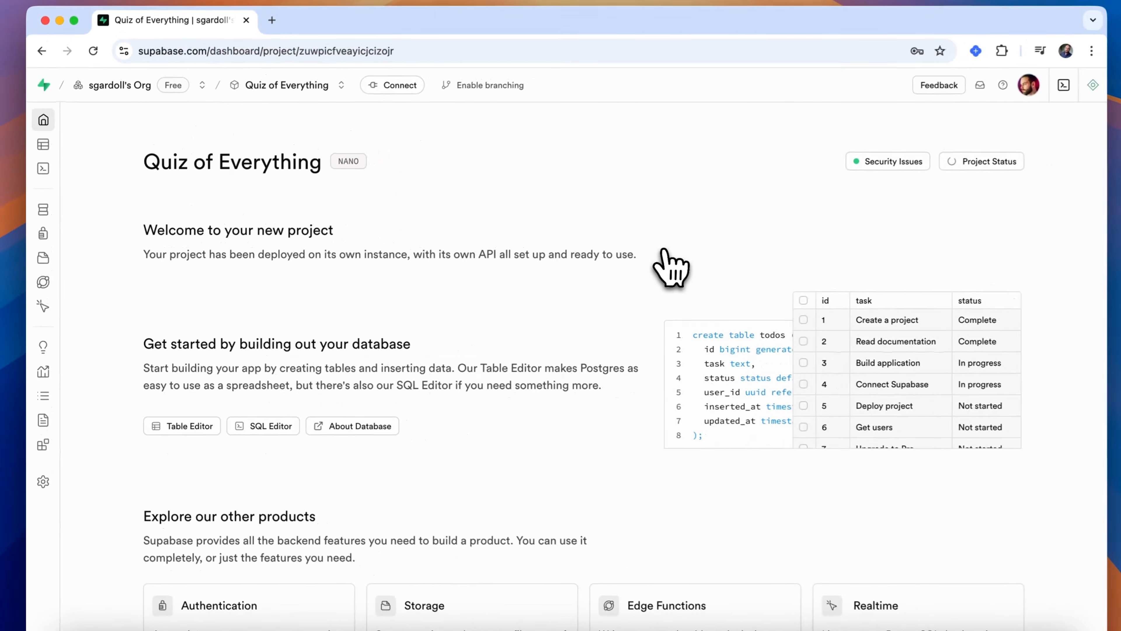
- Copy the Supabase project URL and paste it into FlutterFlow's API URL field
{"action": "scroll", "coordinate": [666, 267], "scroll_direction": "down", "scroll_amount": 12}
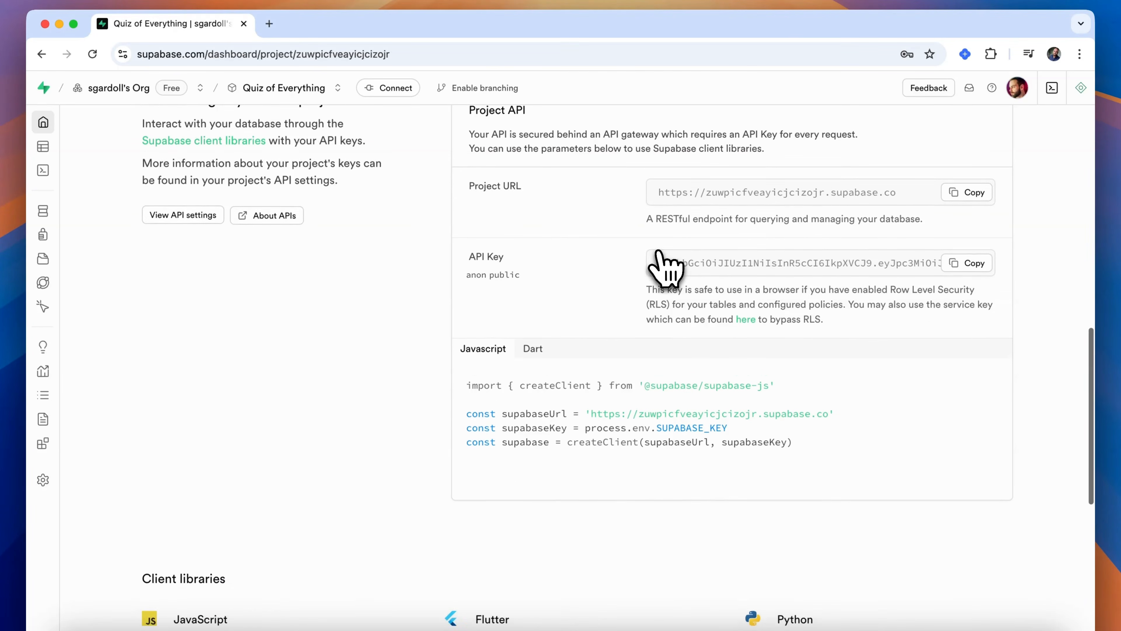
{"action": "left_click", "coordinate": [967, 210]}
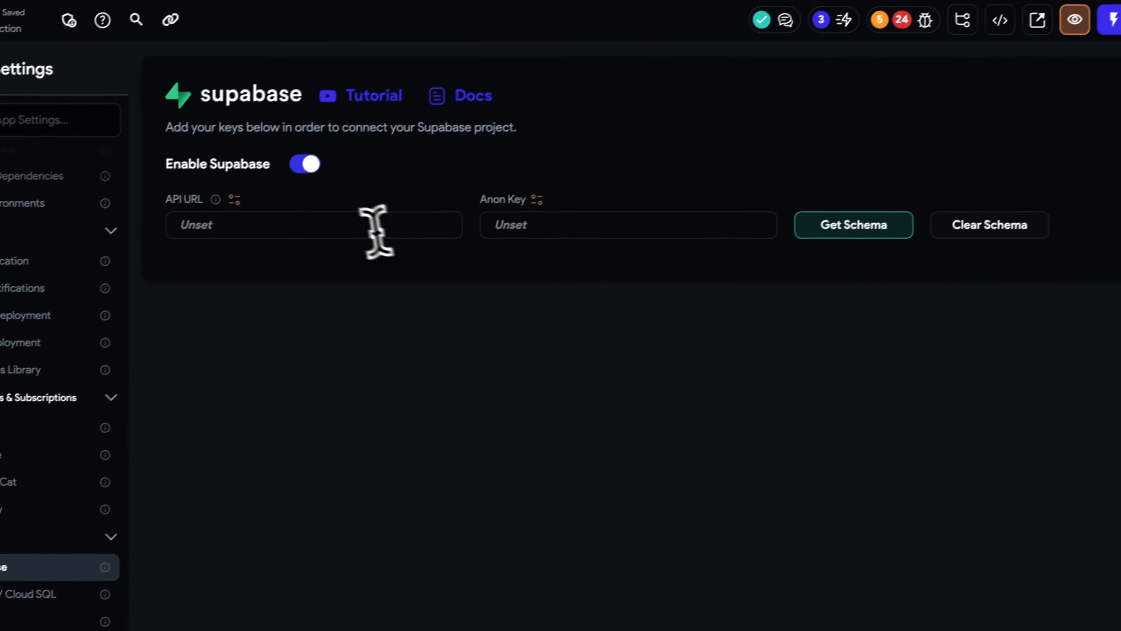
{"action": "left_click", "coordinate": [369, 216]}
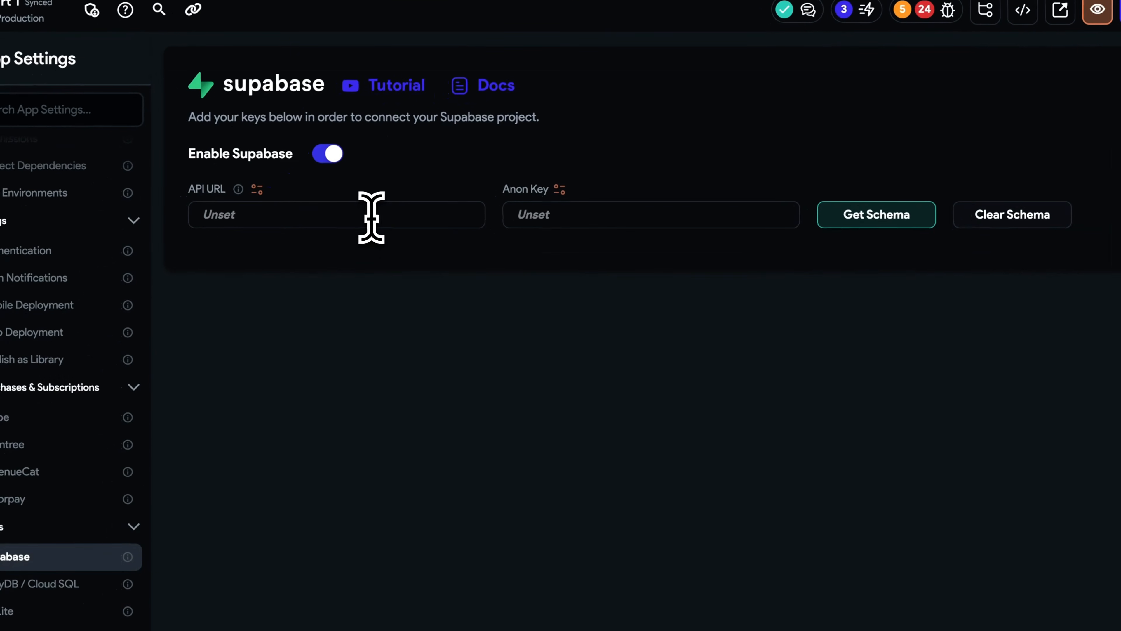
{"action": "key", "text": "ctrl+v"}
- Copy the anon public API key into FlutterFlow's Anon Key field and fetch the schema
{"action": "left_click", "coordinate": [603, 234]}
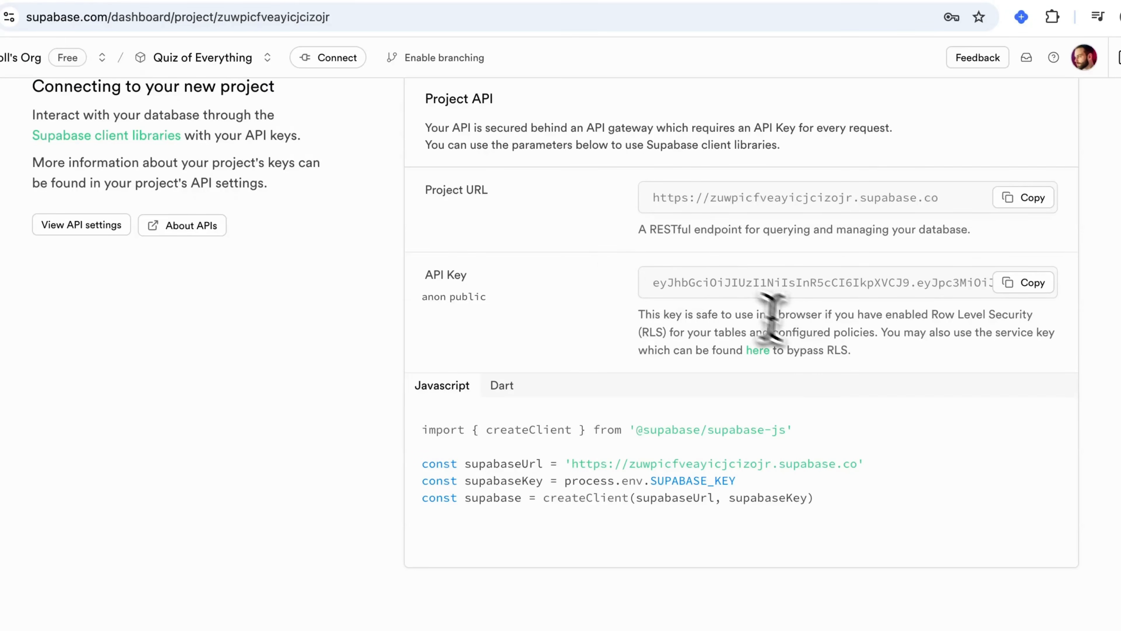
{"action": "scroll", "coordinate": [847, 385], "scroll_direction": "up", "scroll_amount": 3}
{"action": "scroll", "coordinate": [848, 387], "scroll_direction": "up", "scroll_amount": 1}
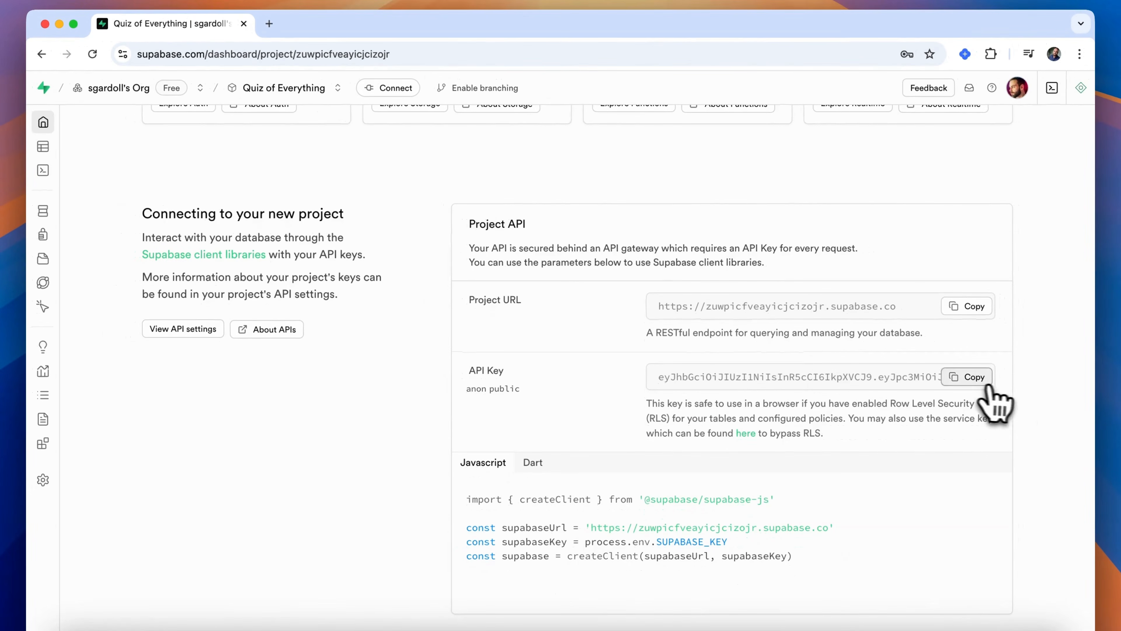
{"action": "left_click", "coordinate": [967, 377]}
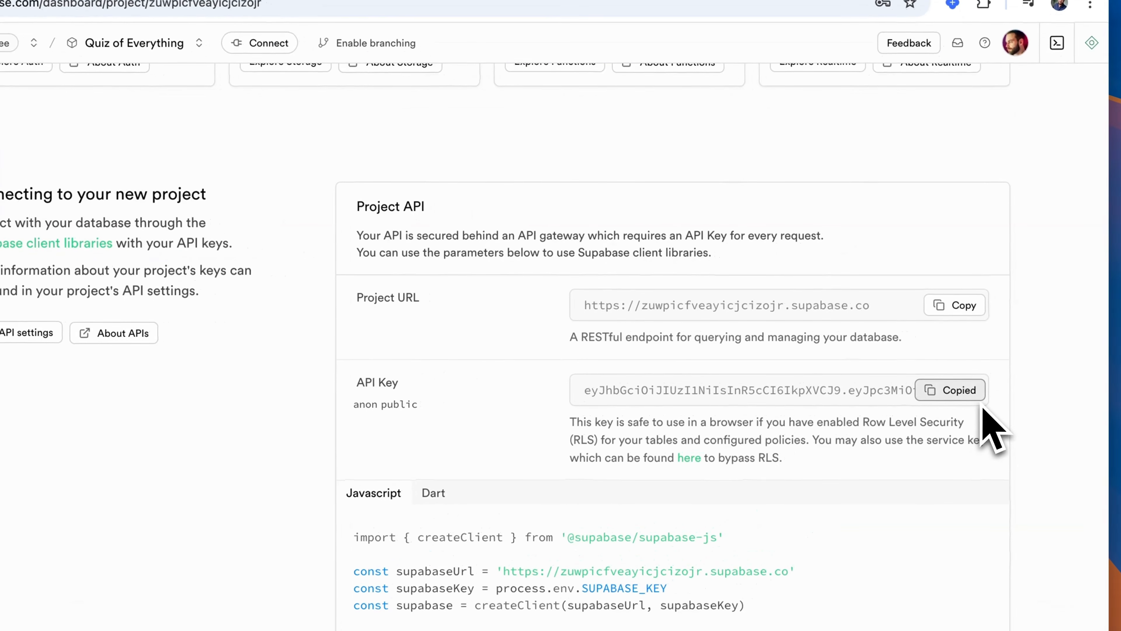
{"action": "key", "text": "super+Tab"}
{"action": "key", "text": "super+v"}
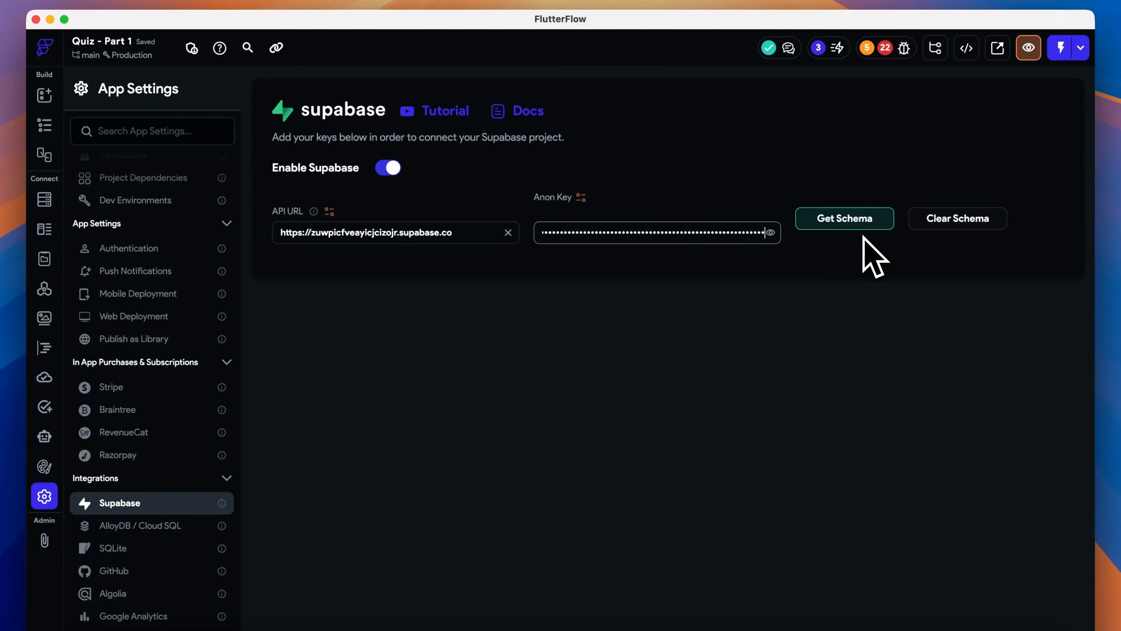
{"action": "left_click", "coordinate": [858, 225]}
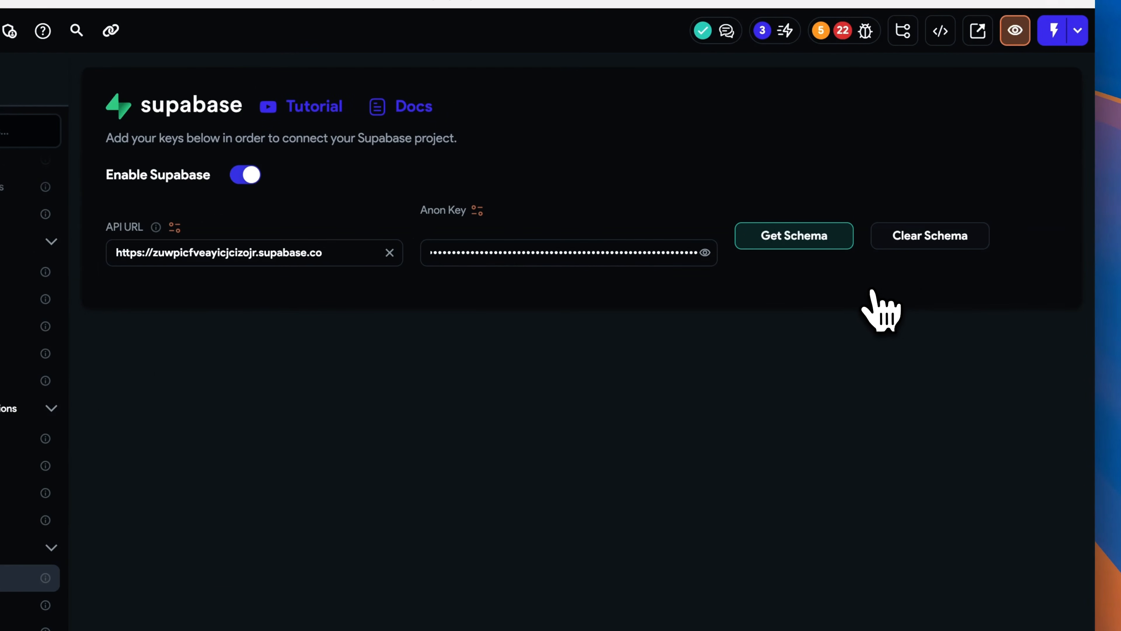
- Back in the Supabase dashboard, open the Database section and create a new table named profiles
{"action": "key", "text": "super+Tab"}
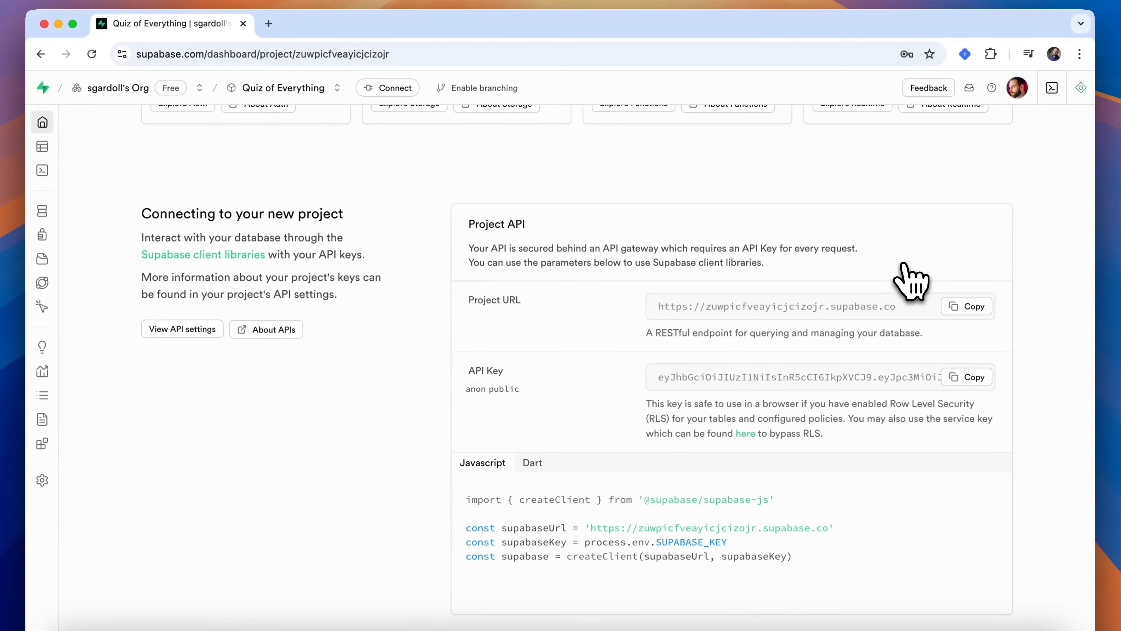
{"action": "mouse_move", "coordinate": [40, 230]}
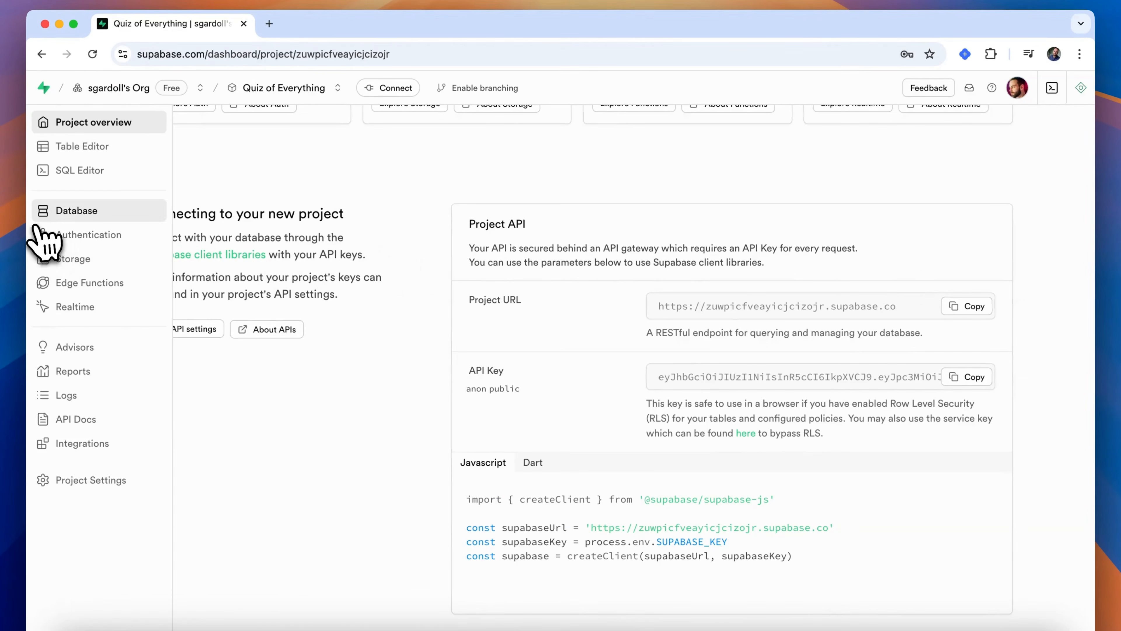
{"action": "left_click", "coordinate": [82, 214]}
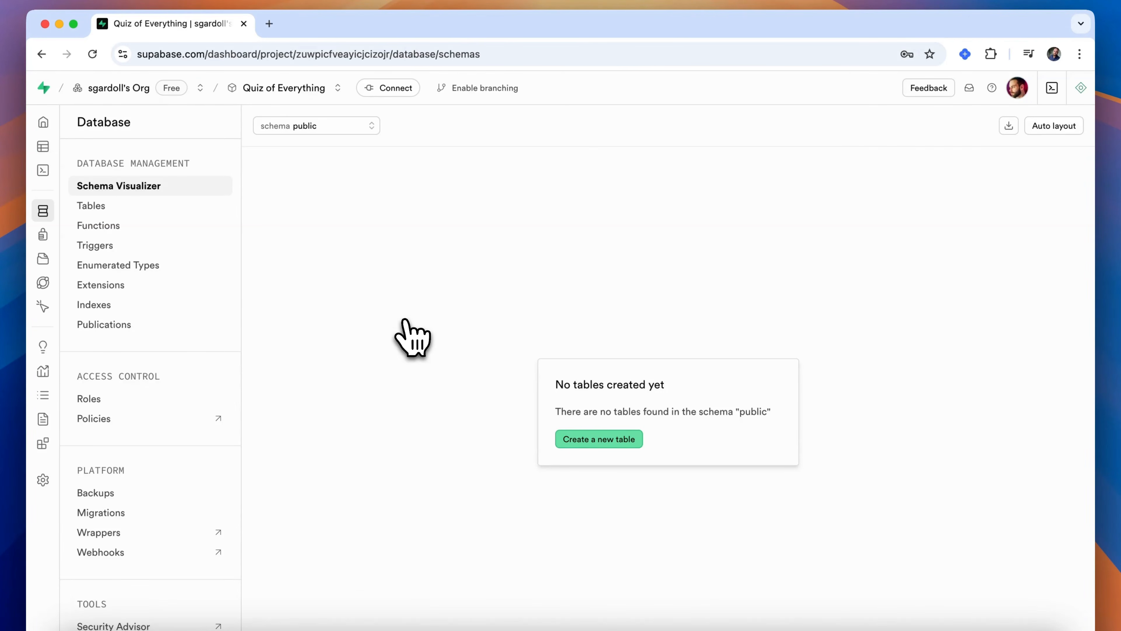
{"action": "left_click", "coordinate": [601, 439]}
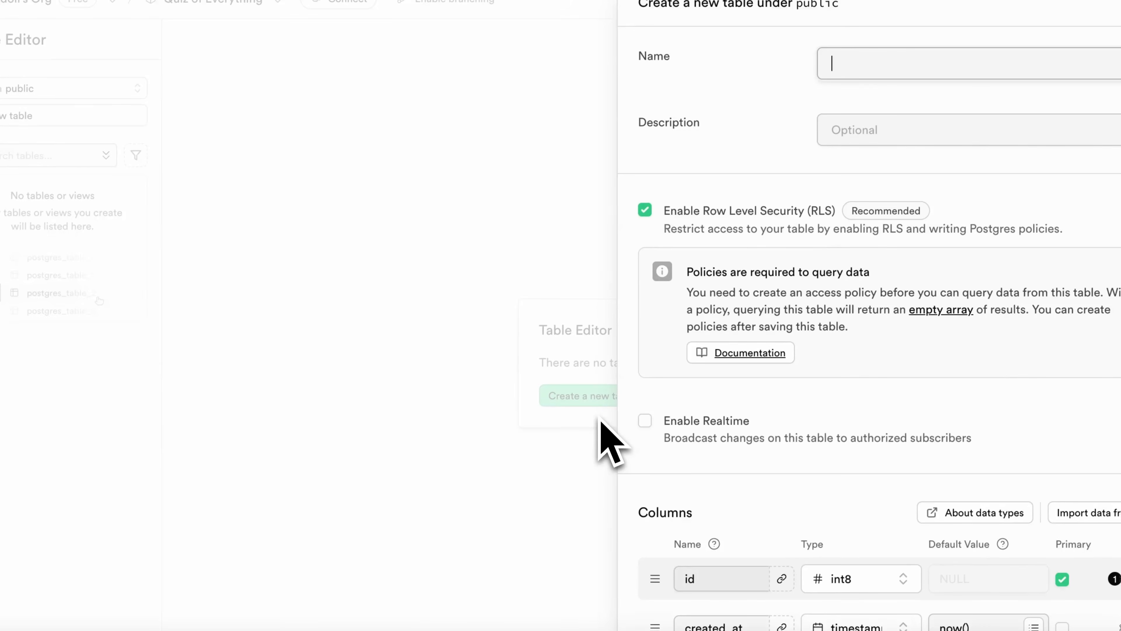
{"action": "type", "text": "profiles"}
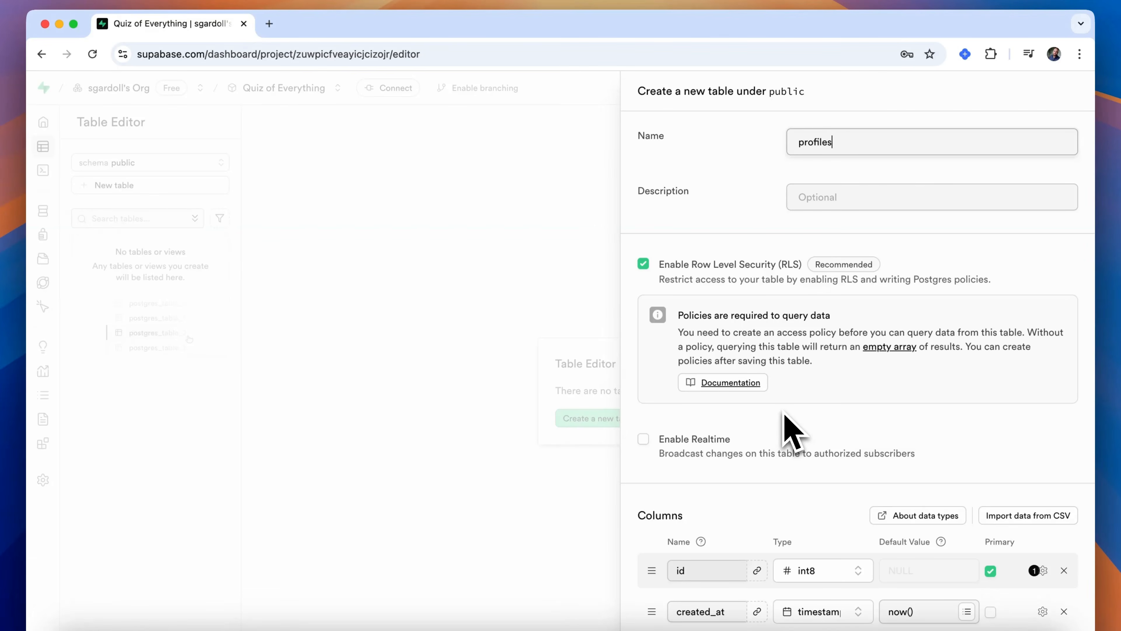
- Change the id column's type to uuid
{"action": "scroll", "coordinate": [785, 413], "scroll_direction": "down", "scroll_amount": 3}
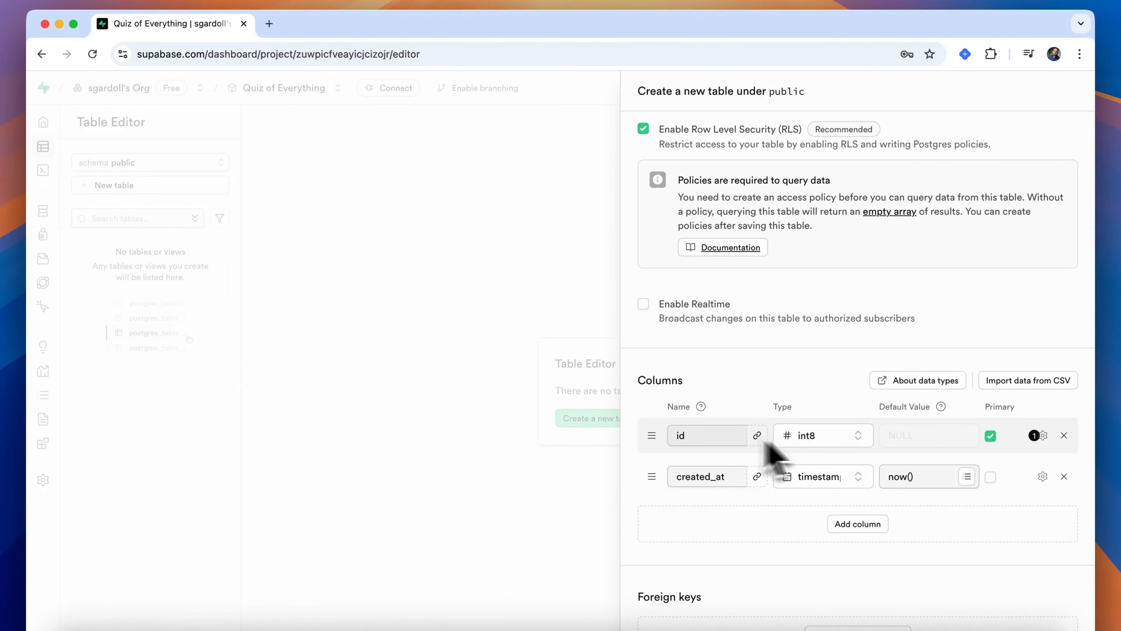
{"action": "left_click", "coordinate": [829, 435]}
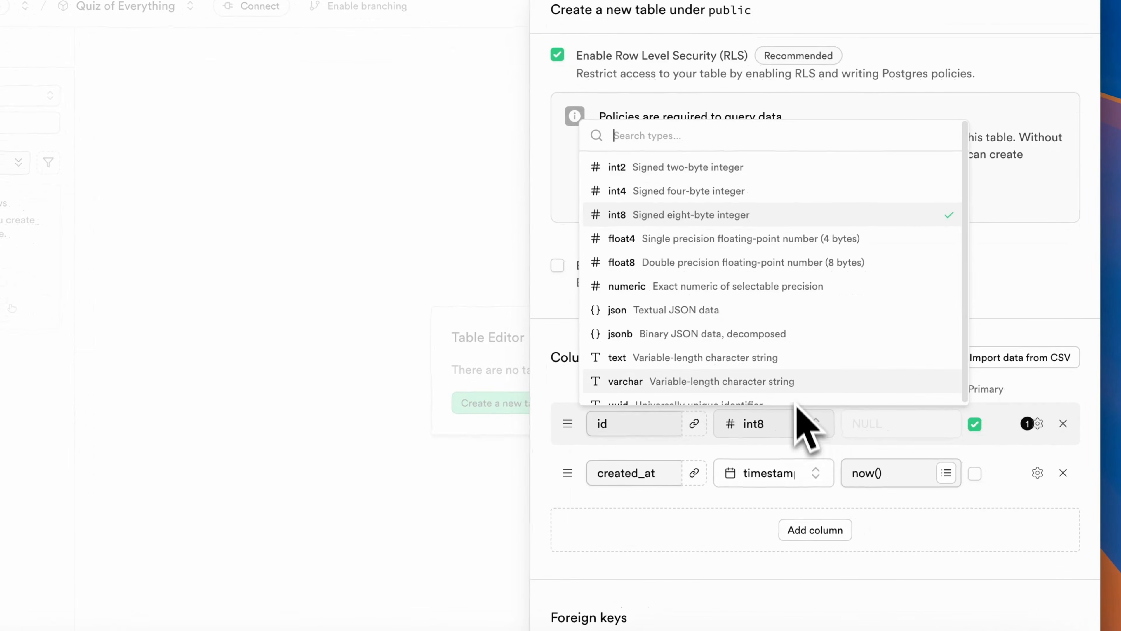
{"action": "scroll", "coordinate": [797, 389], "scroll_direction": "down", "scroll_amount": 5}
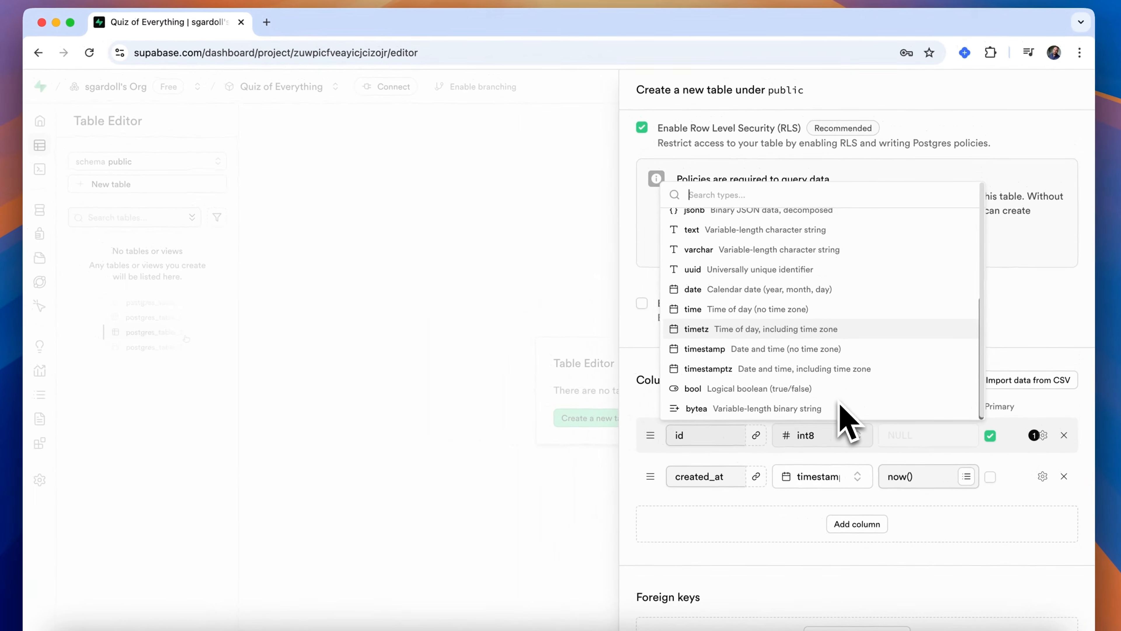
{"action": "left_click", "coordinate": [811, 271]}
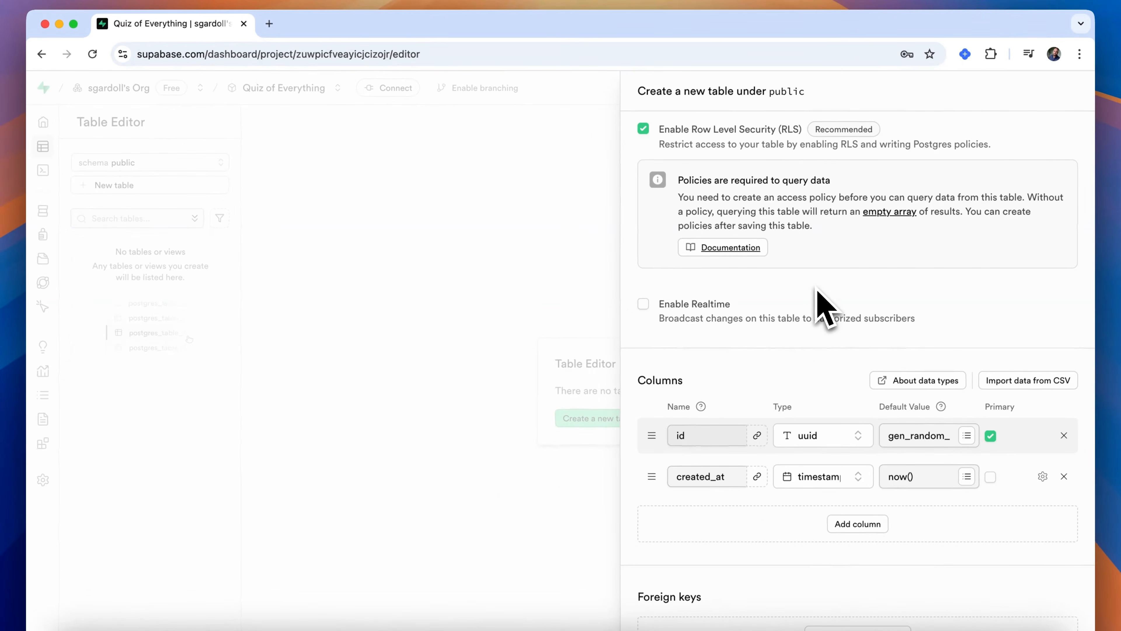
- Add a username column of type text
{"action": "left_click", "coordinate": [848, 524]}
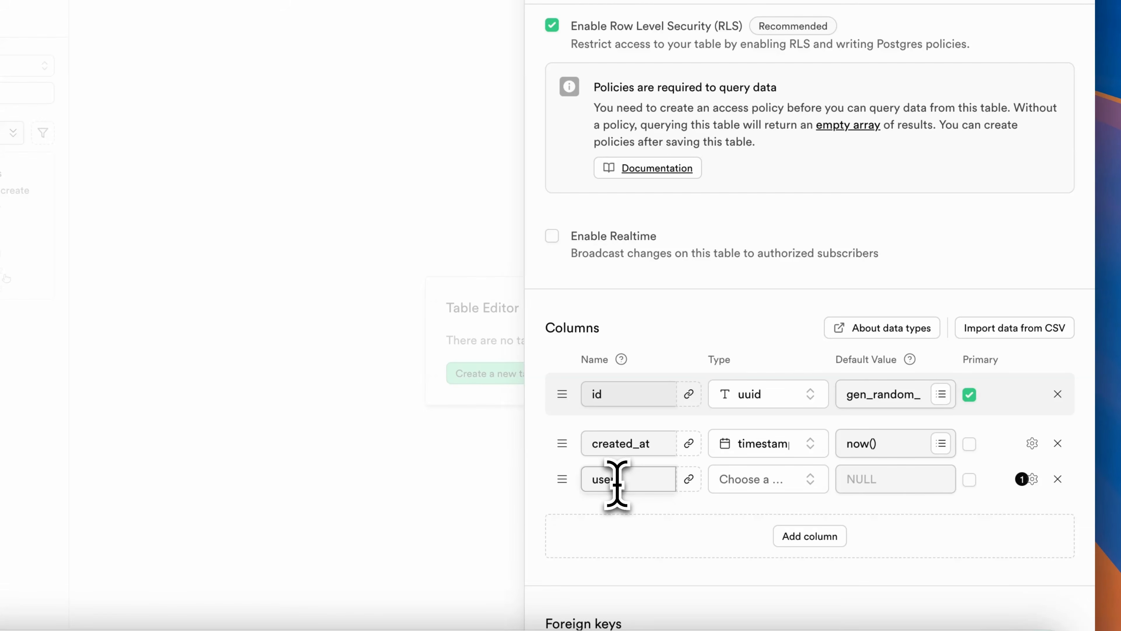
{"action": "left_click", "coordinate": [756, 490]}
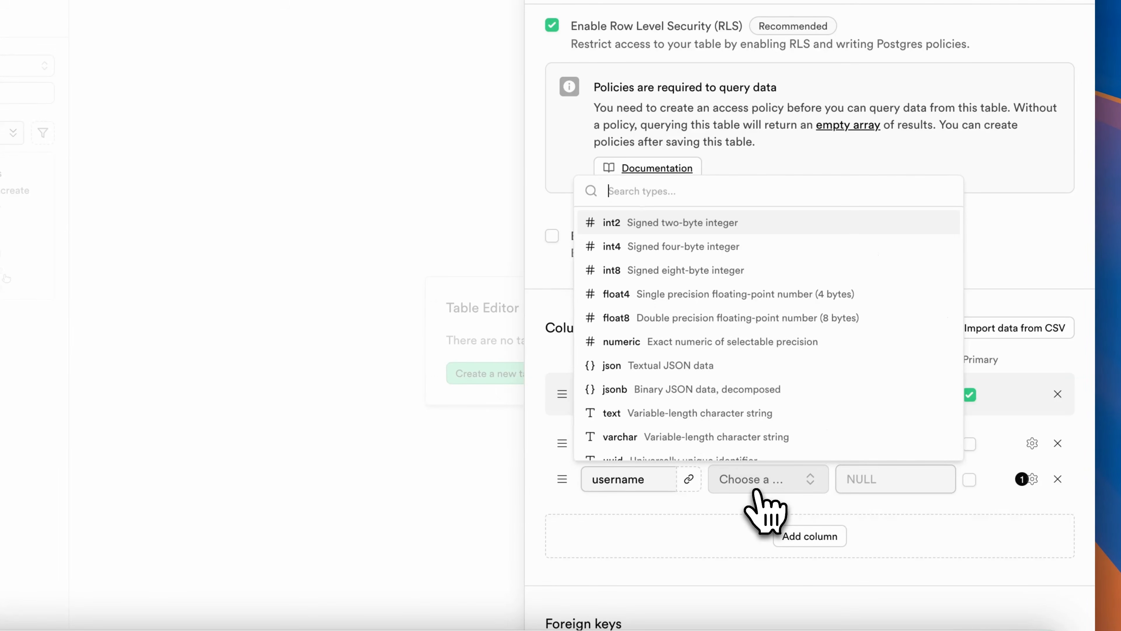
{"action": "left_click", "coordinate": [734, 418]}
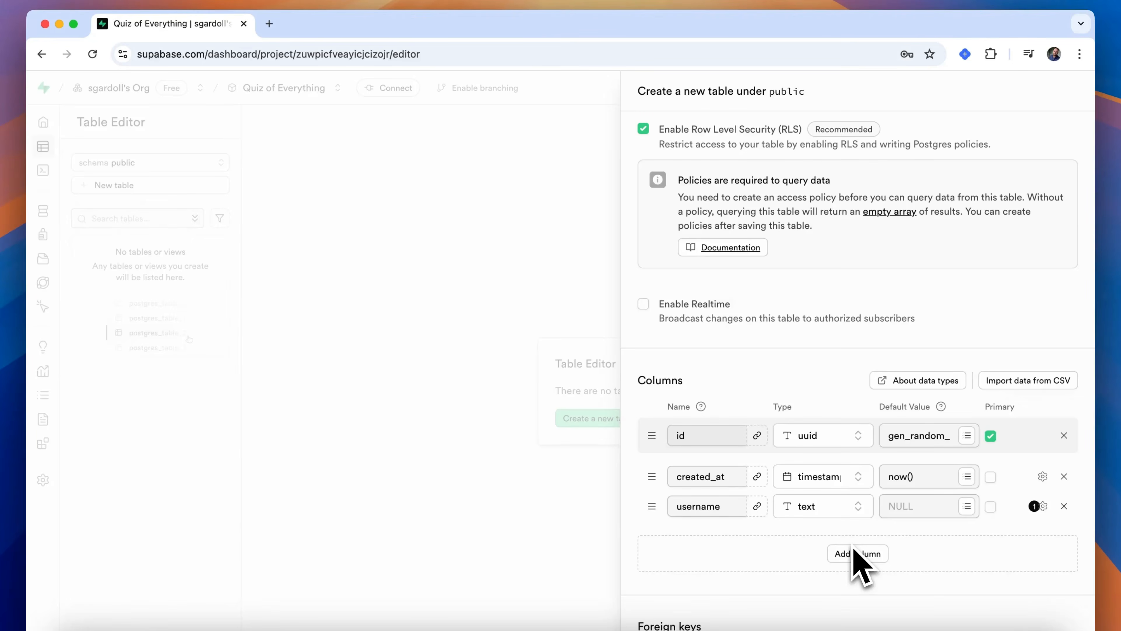
- Add another column named avatarUrl
{"action": "left_click", "coordinate": [967, 506]}
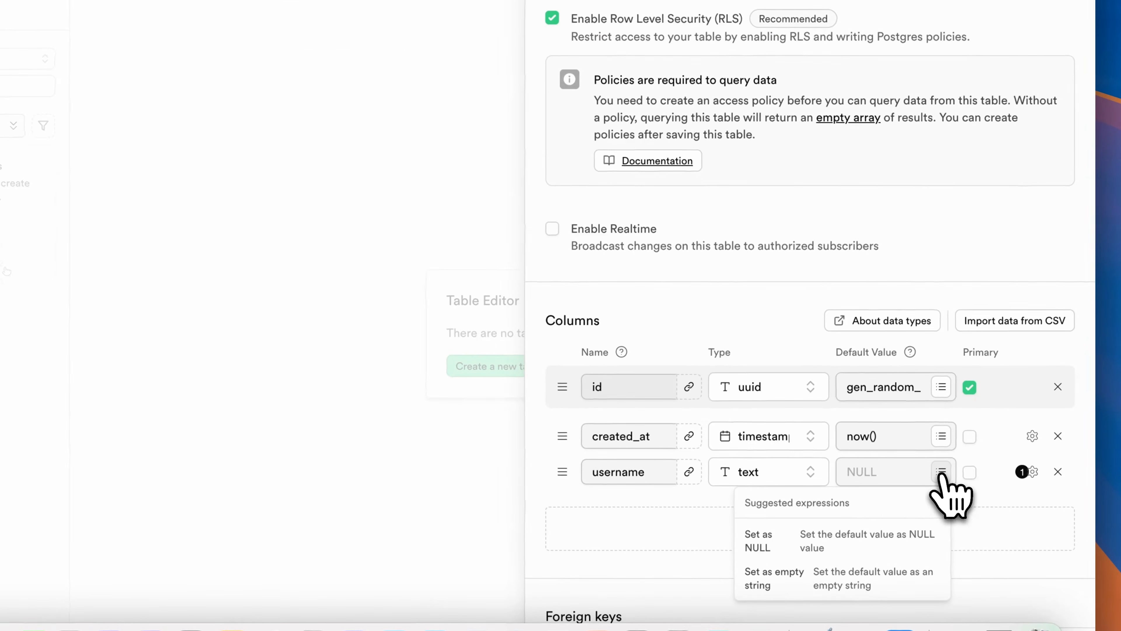
{"action": "left_click", "coordinate": [887, 473]}
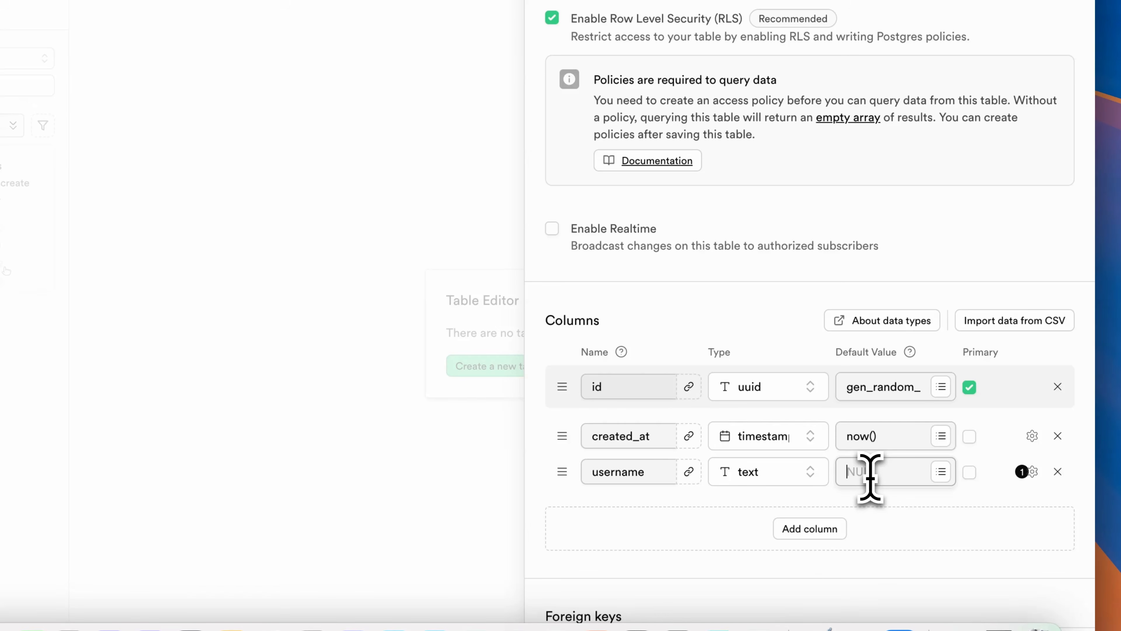
{"action": "left_click", "coordinate": [823, 530]}
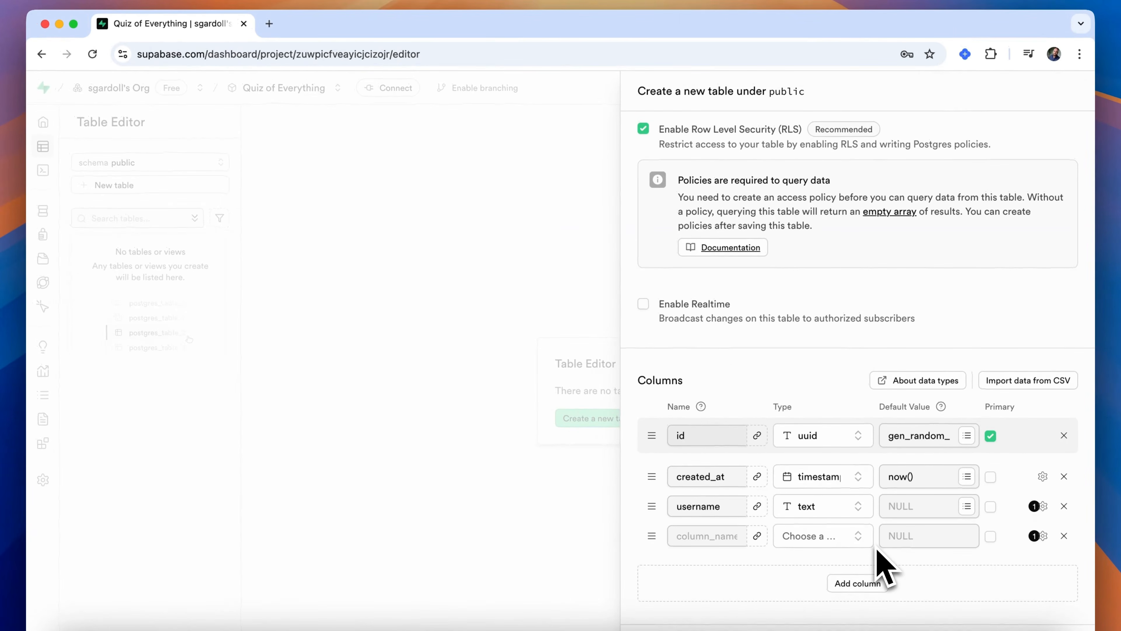
{"action": "left_click", "coordinate": [702, 537]}
{"action": "type", "text": "avatarUrl"}
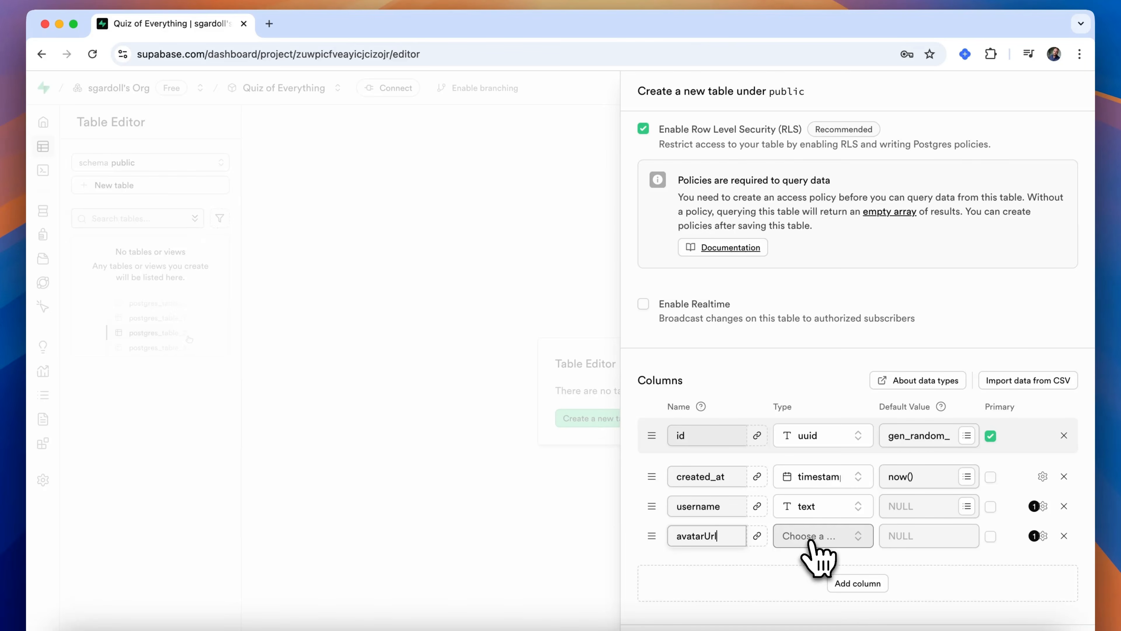
- Set the avatarUrl column's type to text and its default value to NULL
{"action": "left_click", "coordinate": [812, 537]}
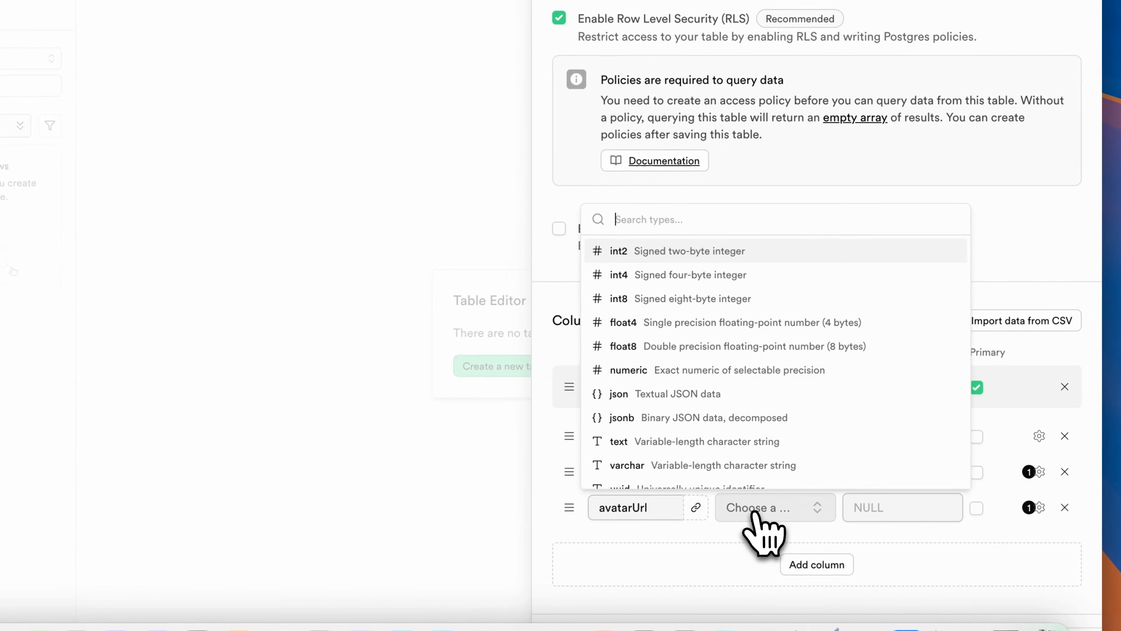
{"action": "left_click", "coordinate": [770, 441]}
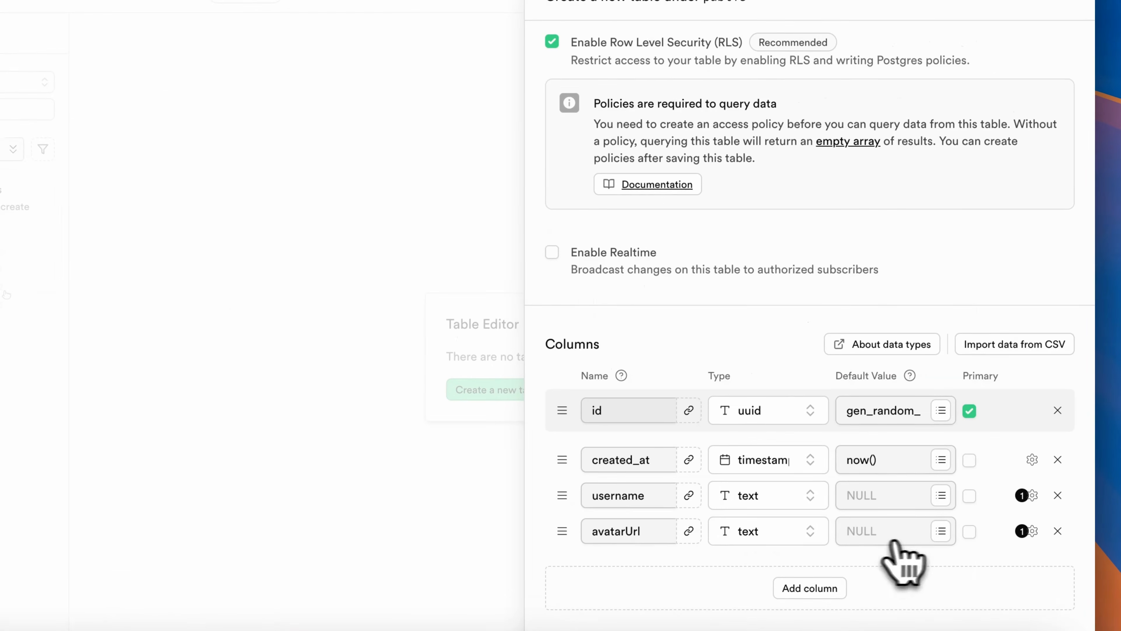
{"action": "left_click", "coordinate": [949, 537]}
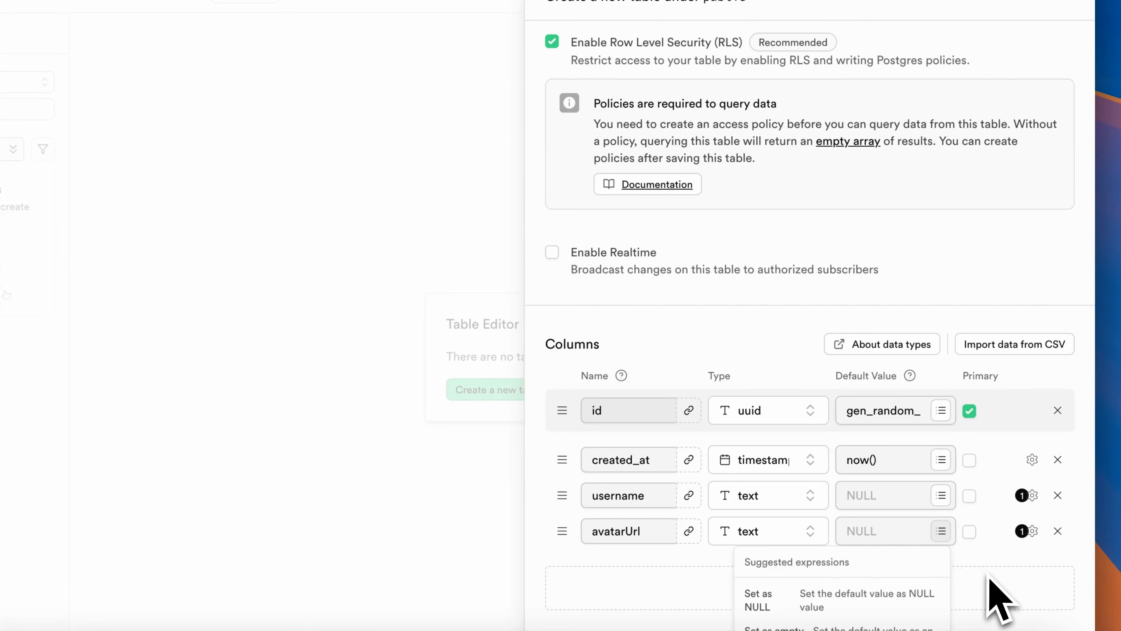
{"action": "scroll", "coordinate": [998, 600], "scroll_direction": "down", "scroll_amount": 3}
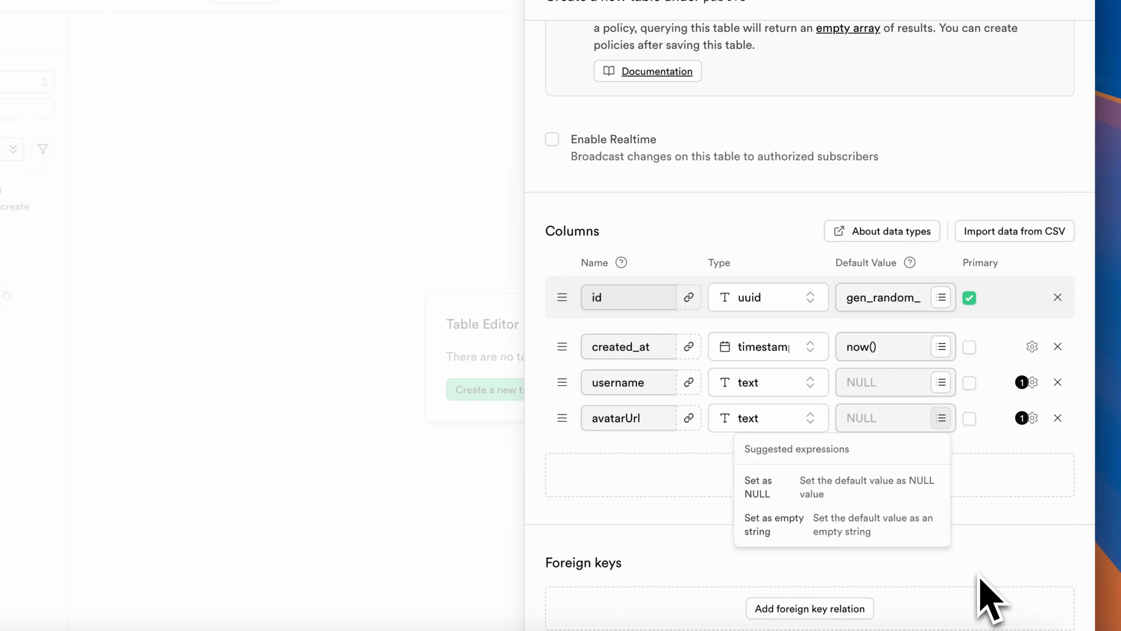
{"action": "left_click", "coordinate": [856, 491]}
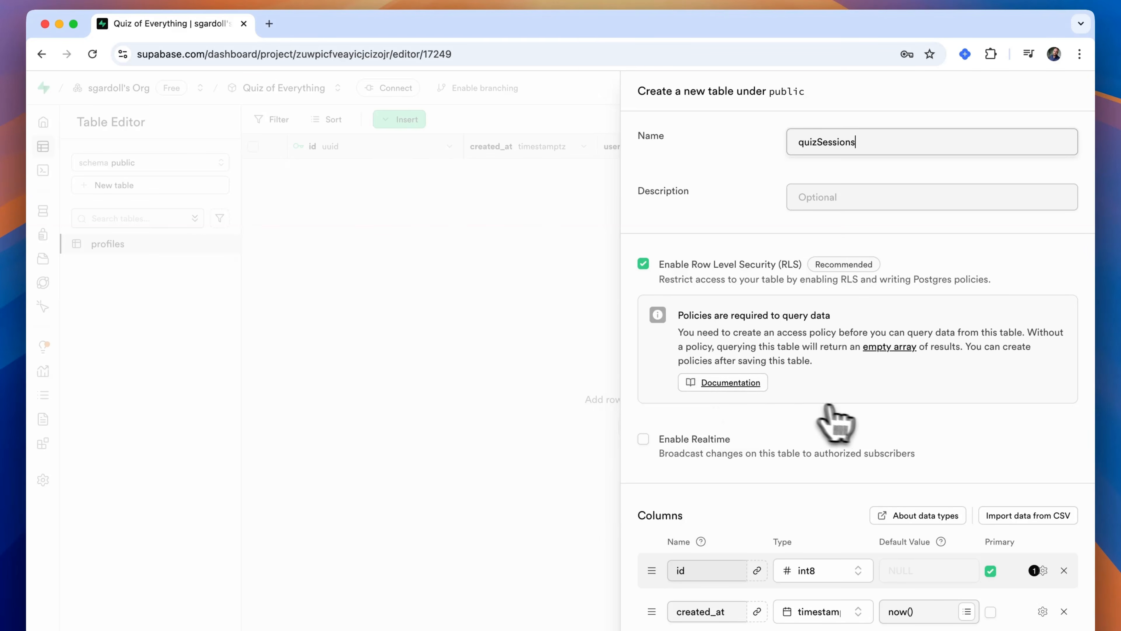
- In the new quizSessions table, change the id column's type to uuid
{"action": "scroll", "coordinate": [864, 425], "scroll_direction": "down", "scroll_amount": 3}
{"action": "scroll", "coordinate": [861, 424], "scroll_direction": "down", "scroll_amount": 3}
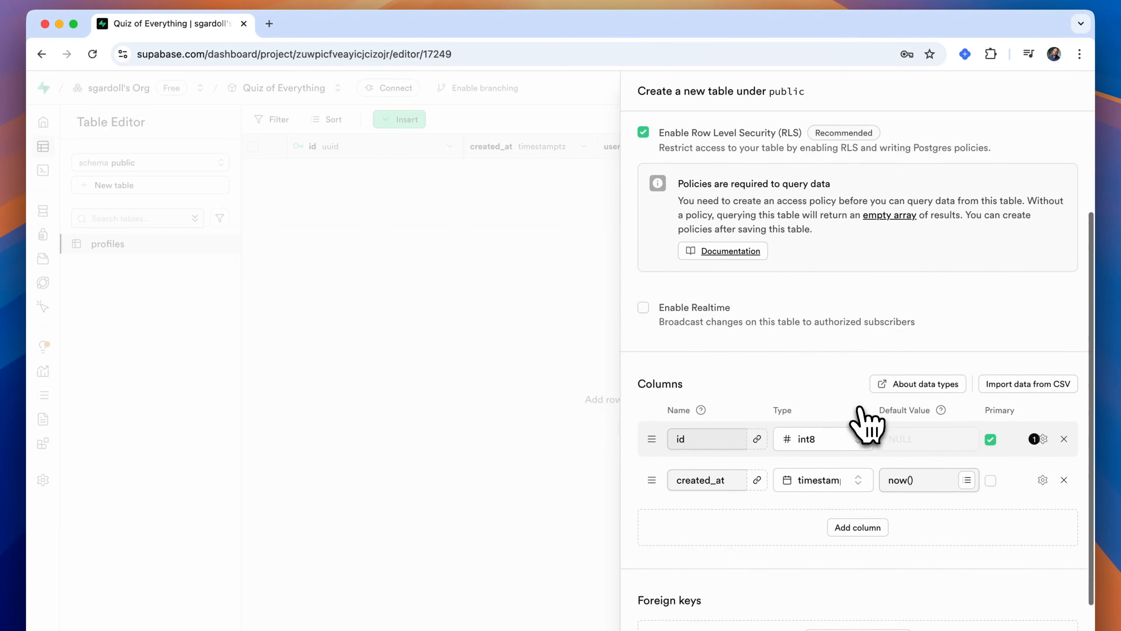
{"action": "left_click", "coordinate": [852, 419]}
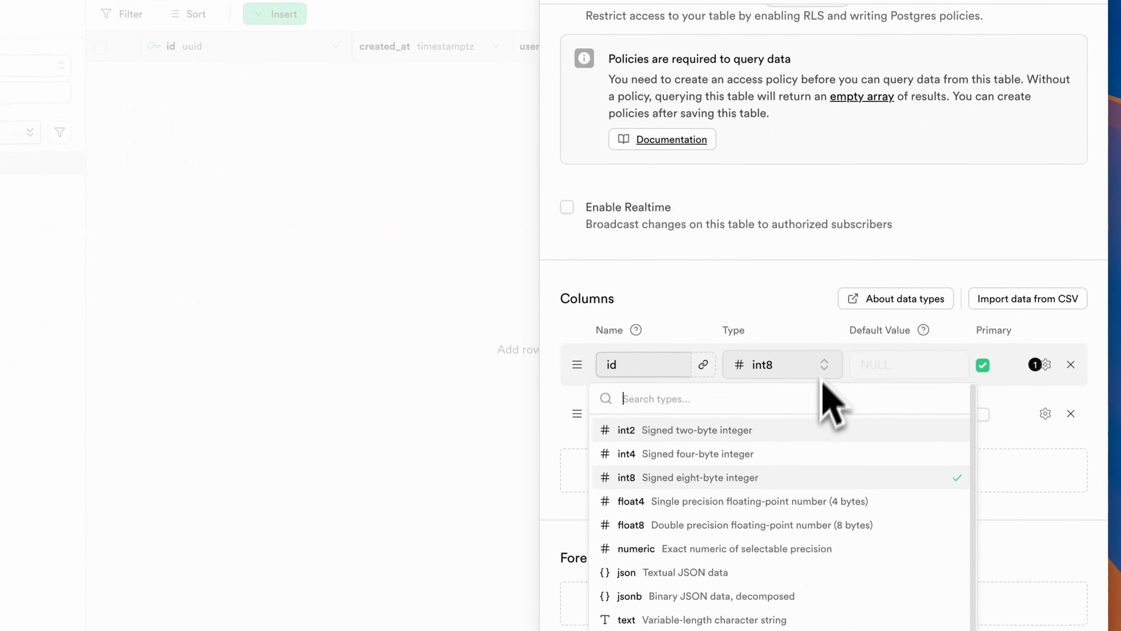
{"action": "scroll", "coordinate": [806, 525], "scroll_direction": "down", "scroll_amount": 5}
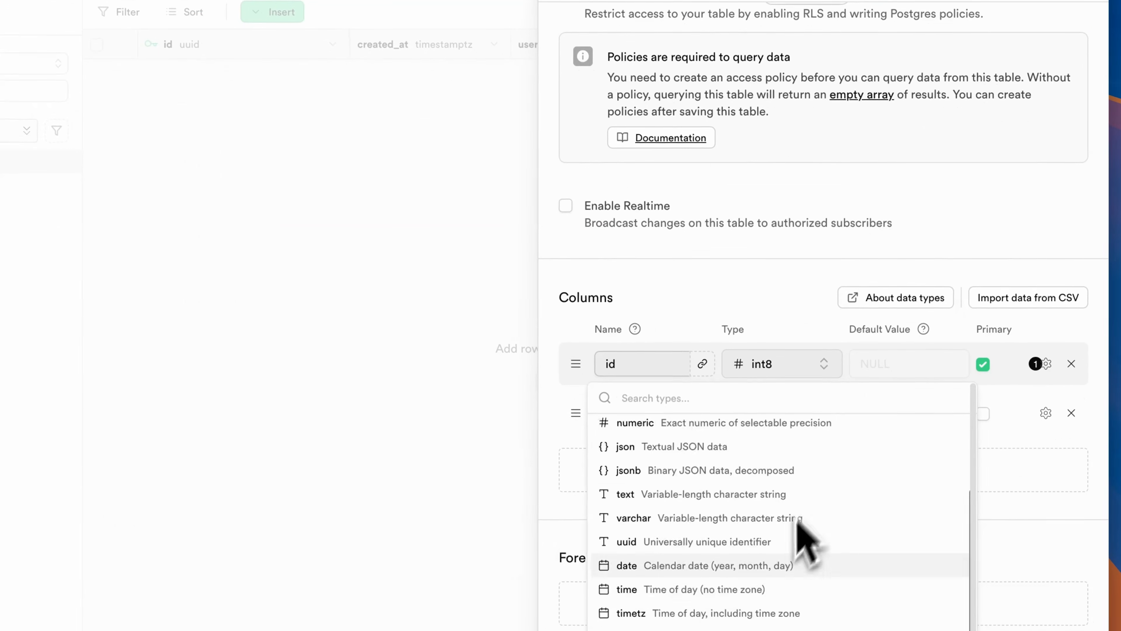
{"action": "left_click", "coordinate": [684, 488]}
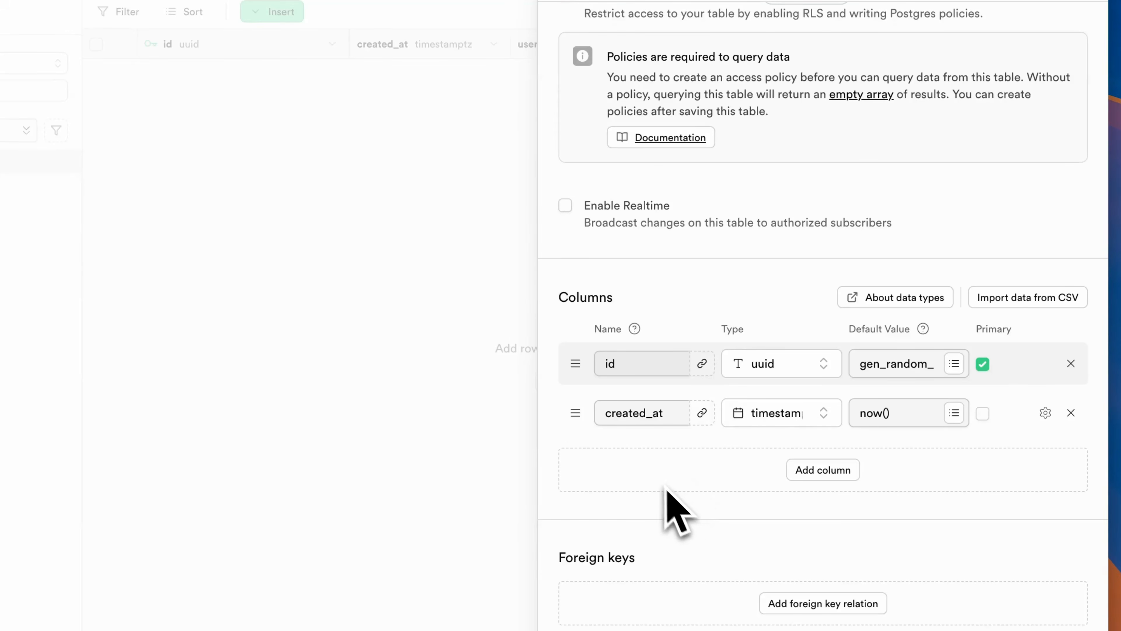
- Add a userId column of type uuid
{"action": "left_click", "coordinate": [817, 470]}
{"action": "left_click", "coordinate": [653, 453]}
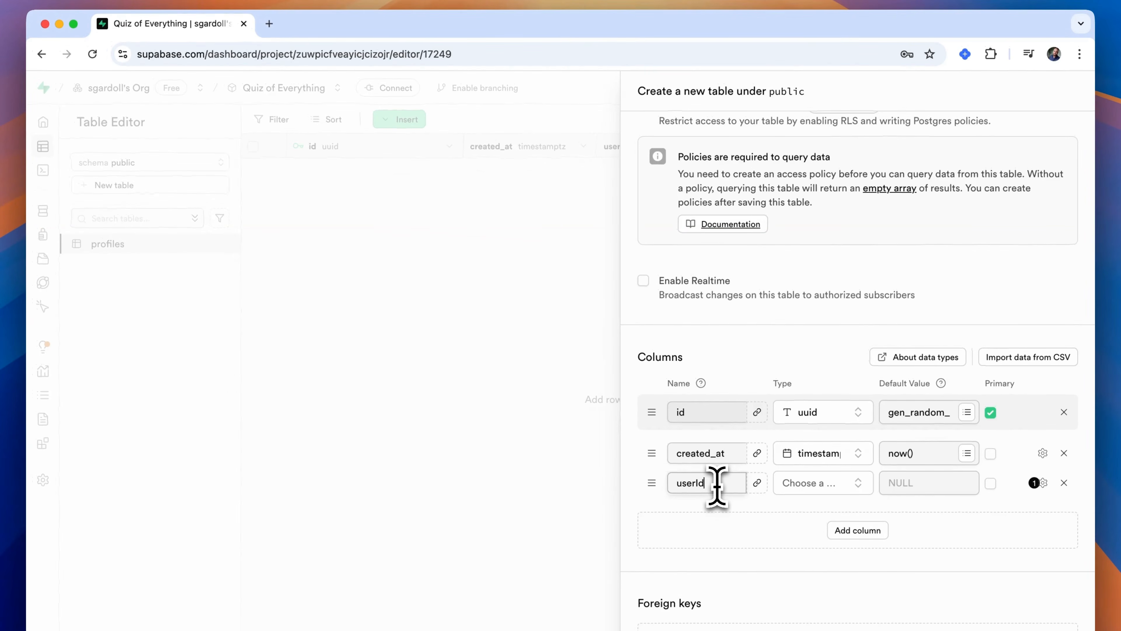
{"action": "left_click", "coordinate": [838, 483]}
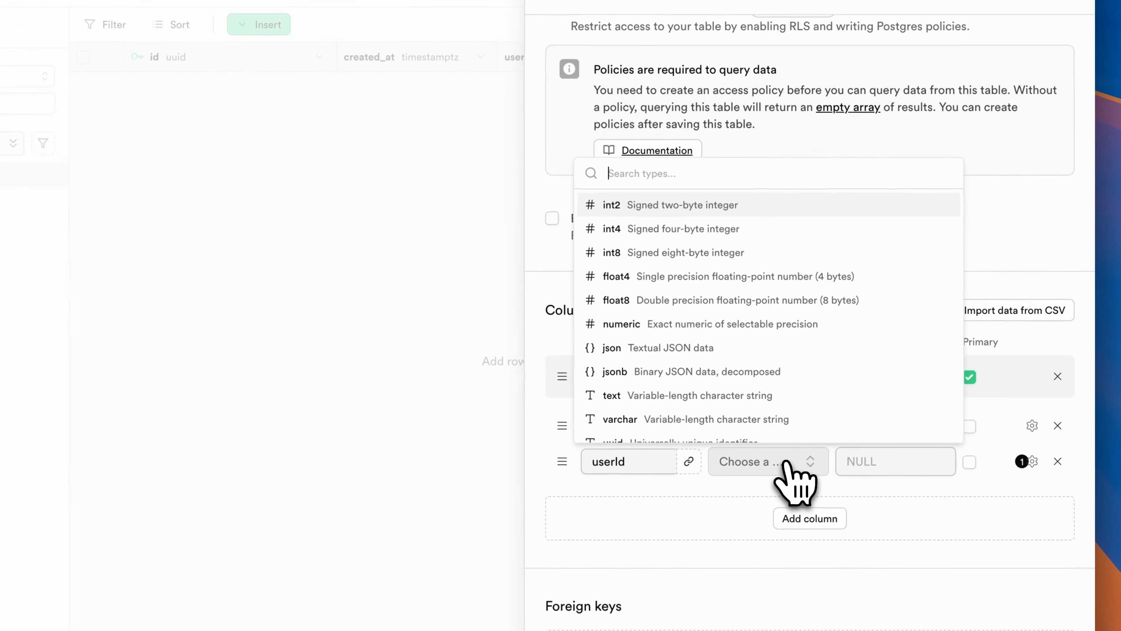
{"action": "scroll", "coordinate": [774, 424], "scroll_direction": "down", "scroll_amount": 3}
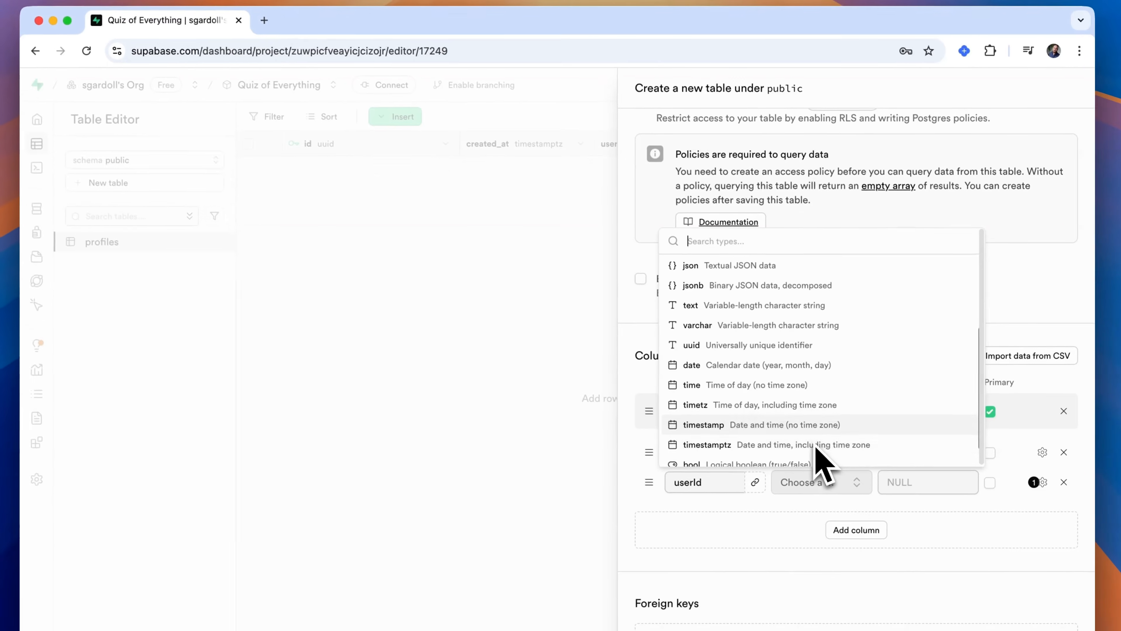
{"action": "scroll", "coordinate": [798, 390], "scroll_direction": "down", "scroll_amount": 1}
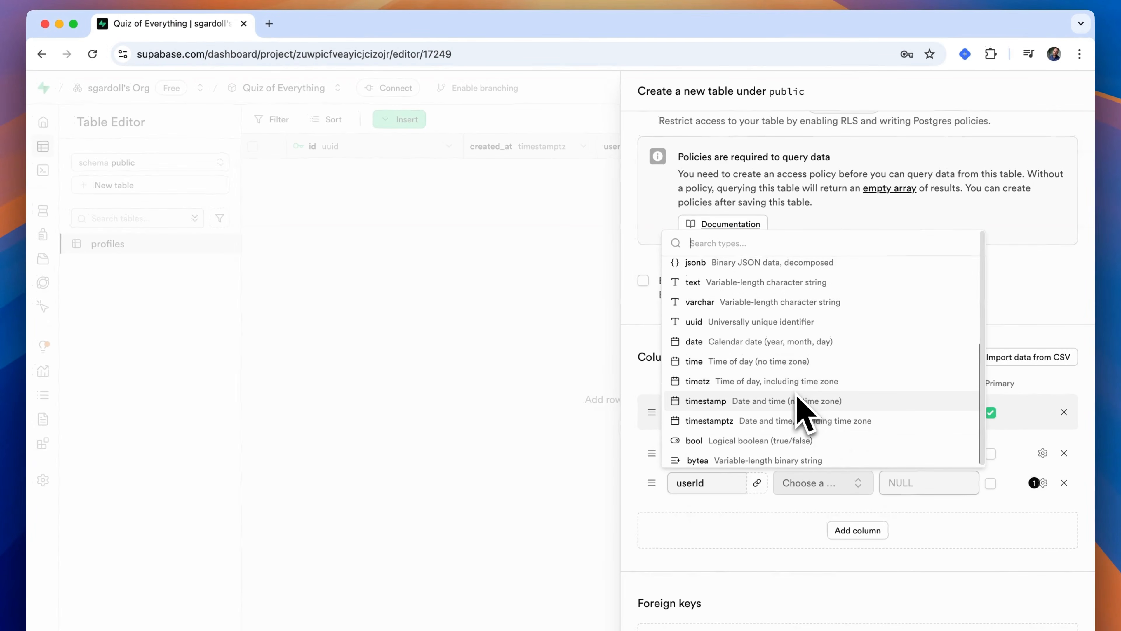
{"action": "left_click", "coordinate": [769, 322]}
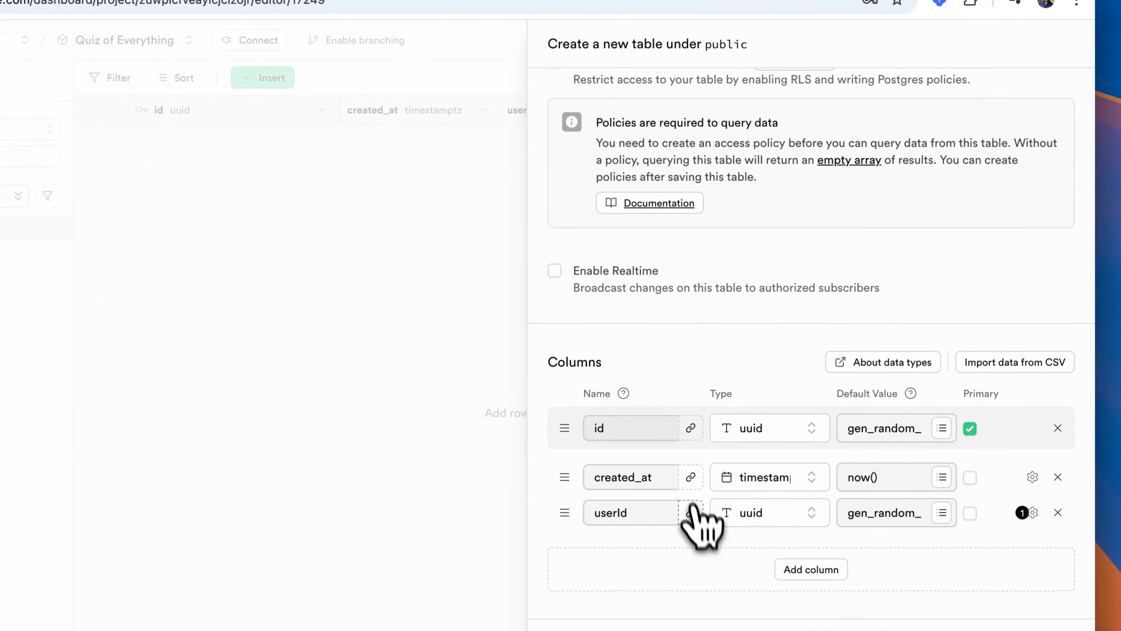
- Link the userId column by foreign key to the id column of the profiles table
{"action": "left_click", "coordinate": [689, 513]}
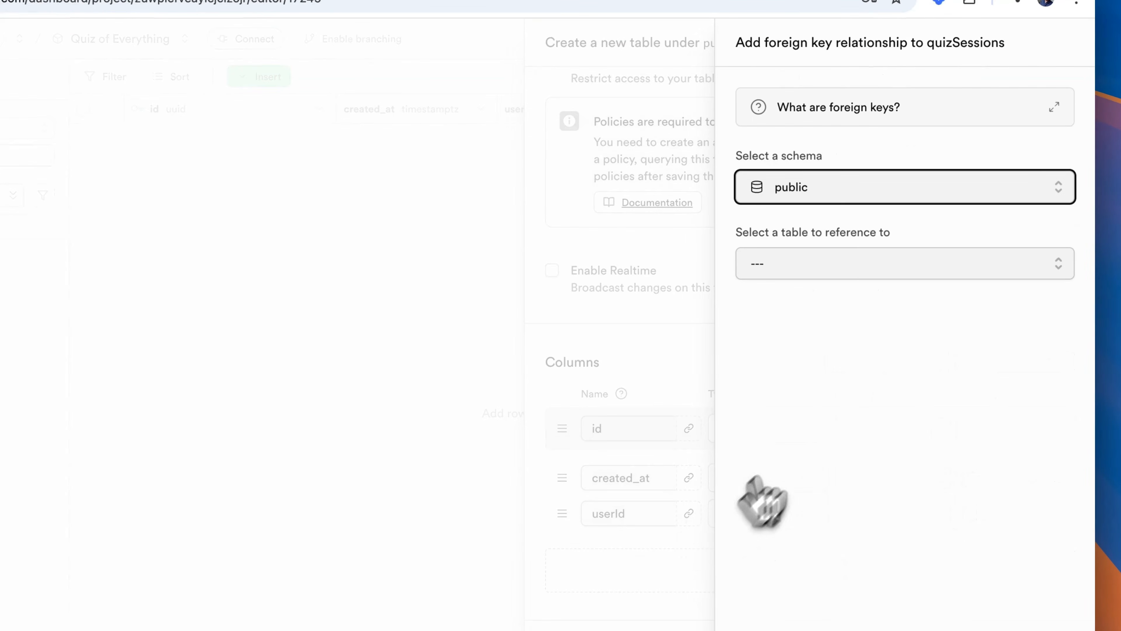
{"action": "left_click", "coordinate": [910, 261]}
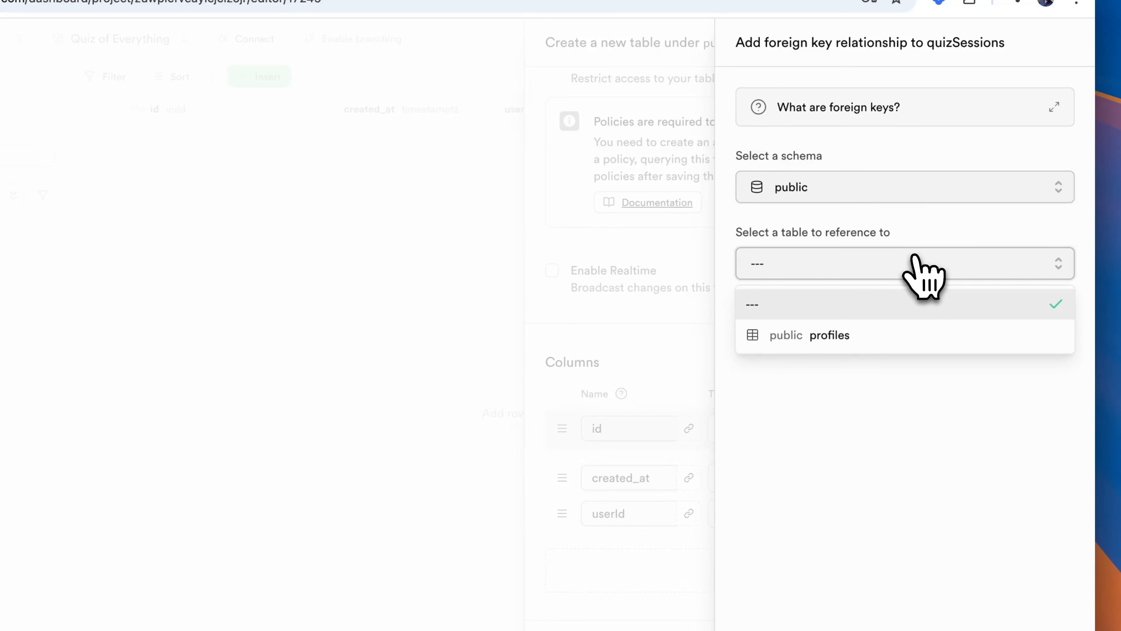
{"action": "left_click", "coordinate": [896, 335]}
{"action": "left_click", "coordinate": [991, 364]}
{"action": "left_click", "coordinate": [983, 436]}
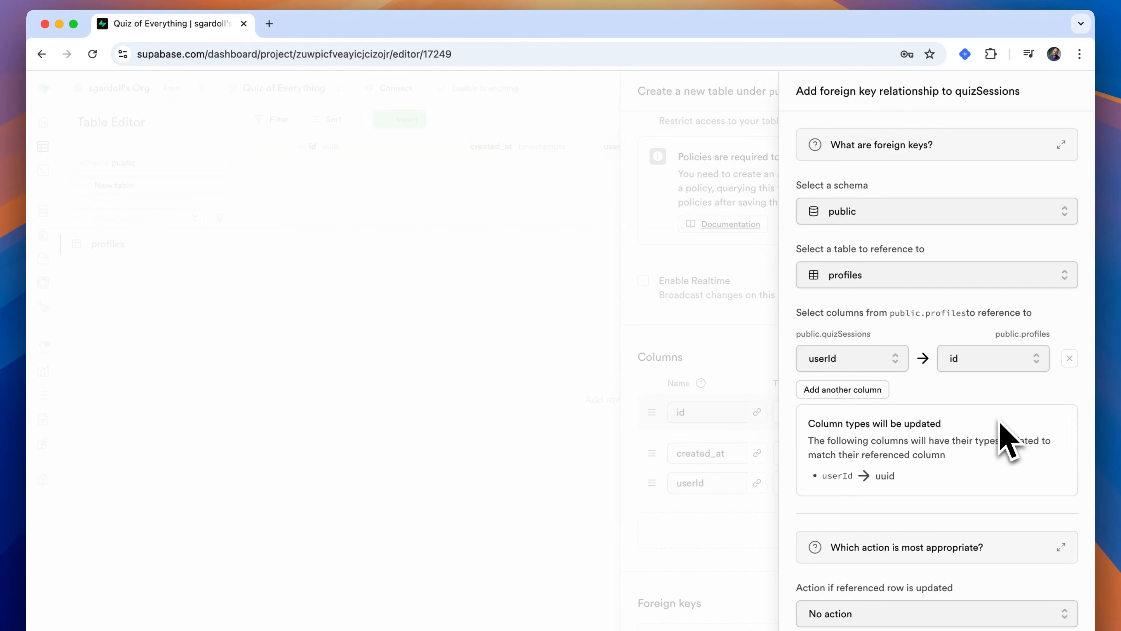
- Set the foreign key's action on removal of the referenced row to Set NULL and save the relation
{"action": "scroll", "coordinate": [1001, 464], "scroll_direction": "down", "scroll_amount": 5}
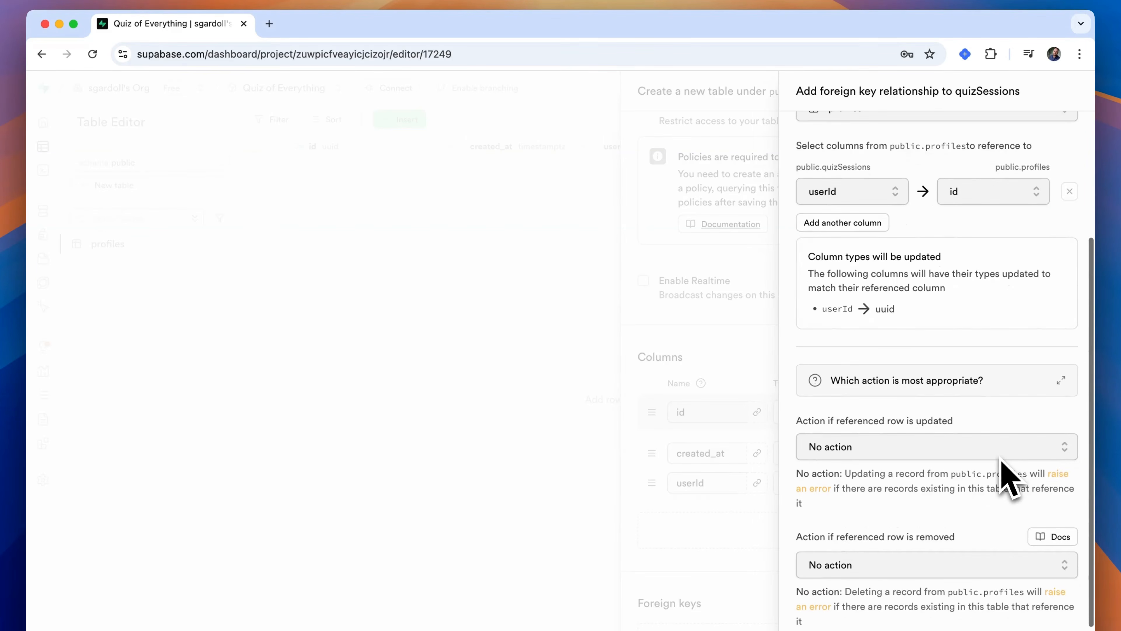
{"action": "left_click", "coordinate": [981, 556]}
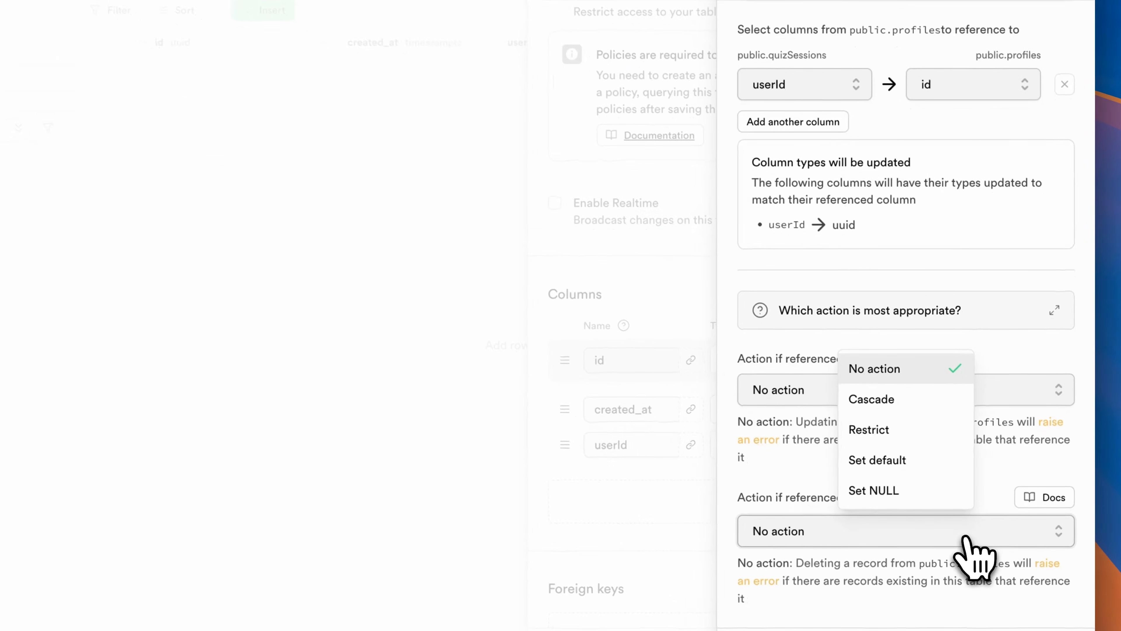
{"action": "left_click", "coordinate": [904, 492]}
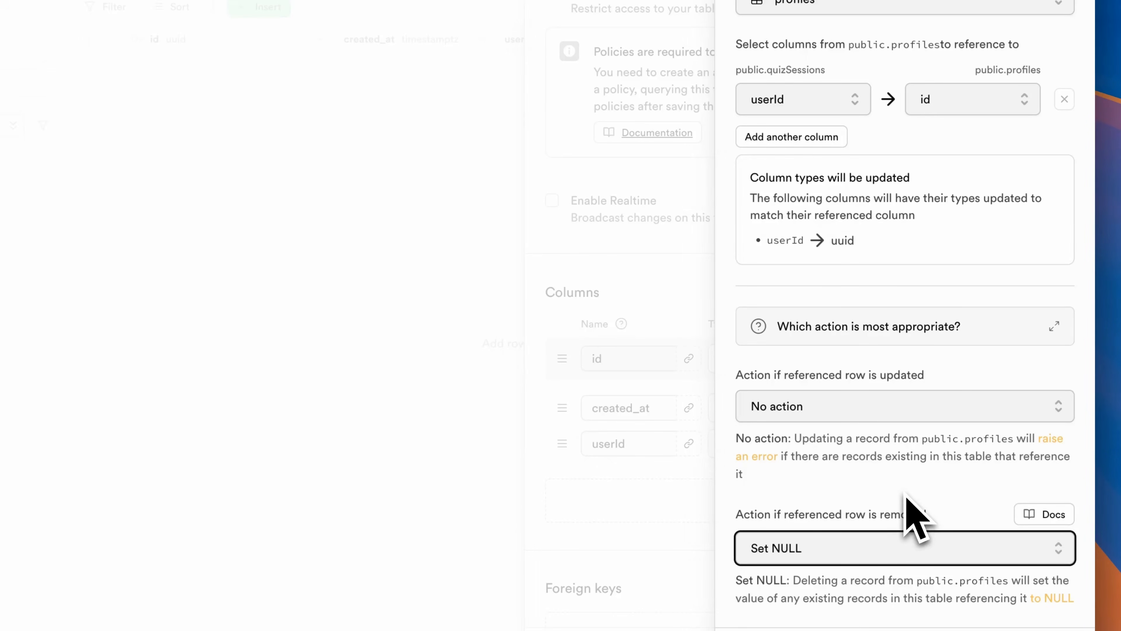
{"action": "left_click", "coordinate": [1053, 630]}
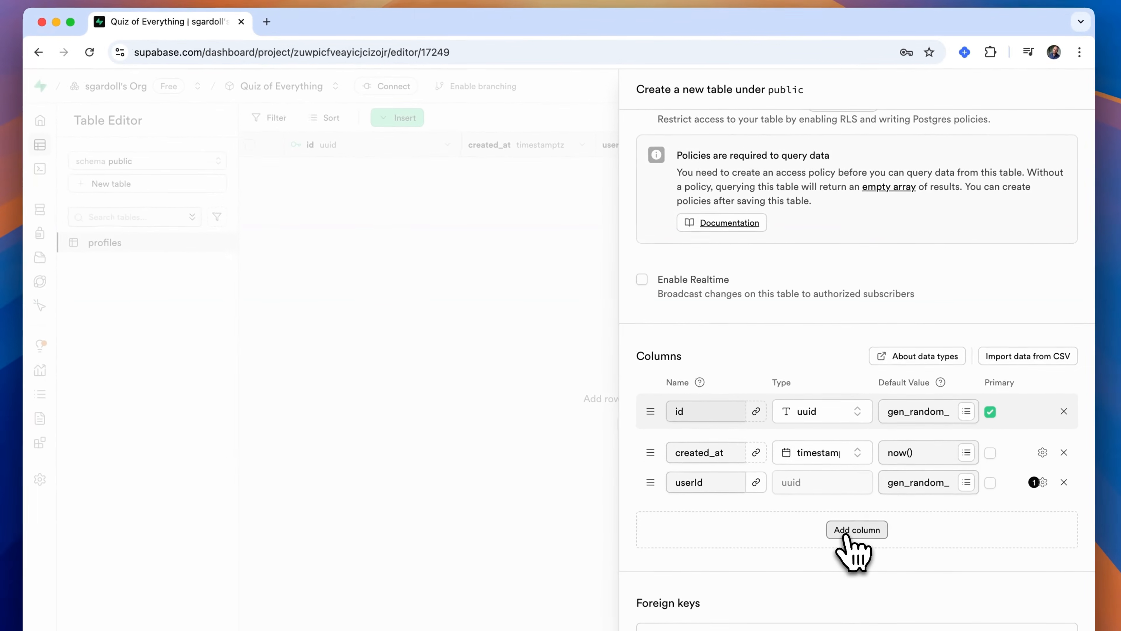
- Add a startTime column of type timestamptz with a default value of now()
{"action": "left_click", "coordinate": [846, 532]}
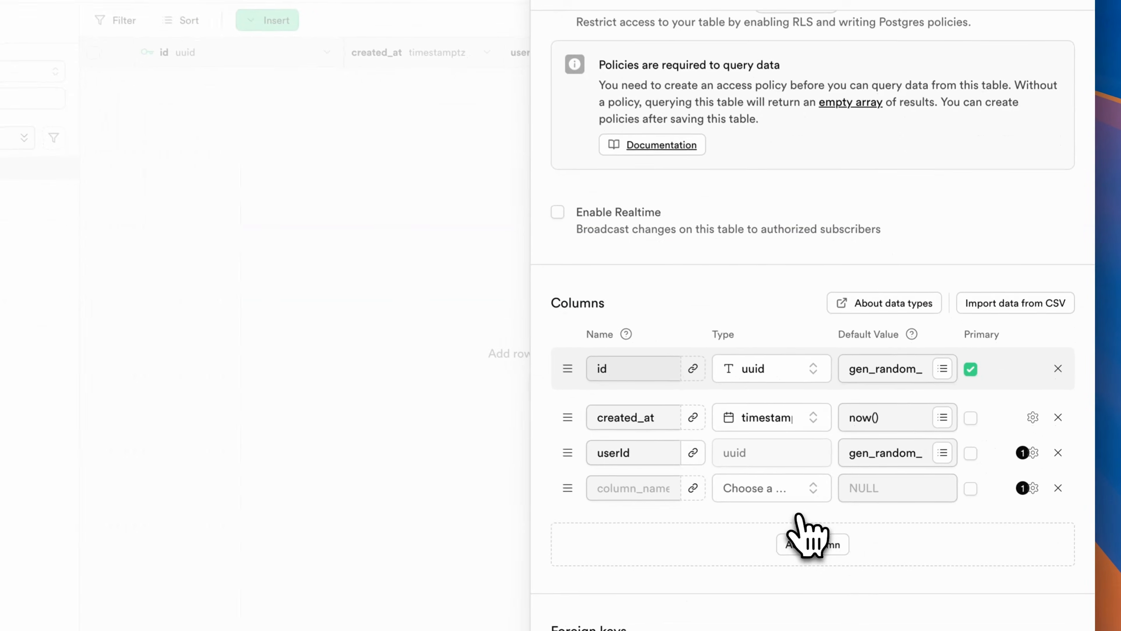
{"action": "left_click", "coordinate": [641, 488]}
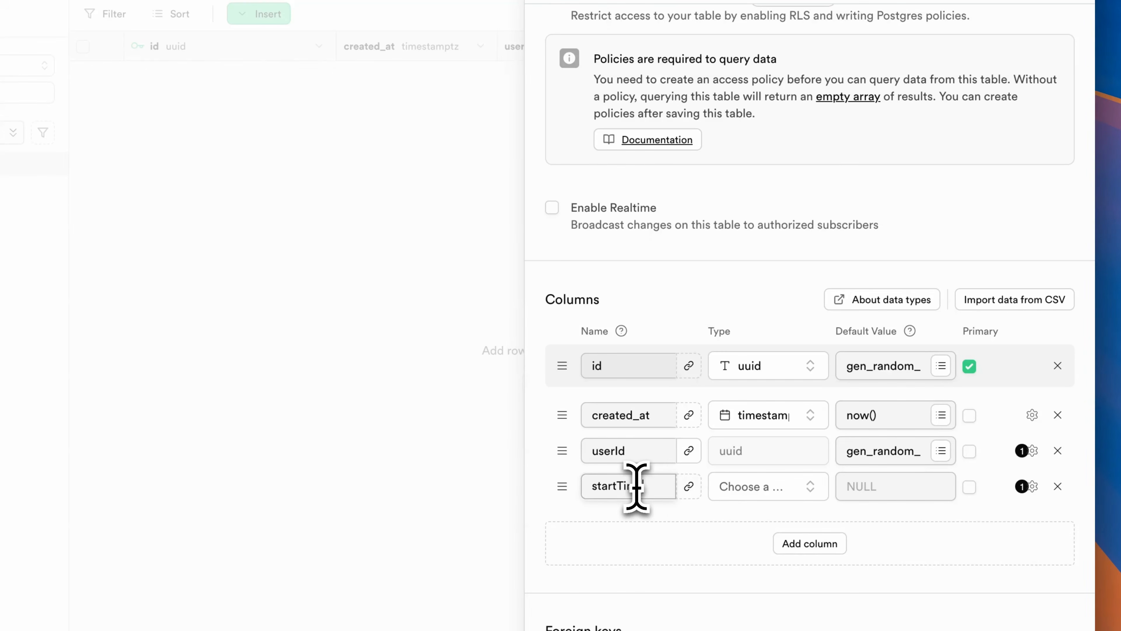
{"action": "type", "text": "startTime"}
{"action": "left_click", "coordinate": [746, 487]}
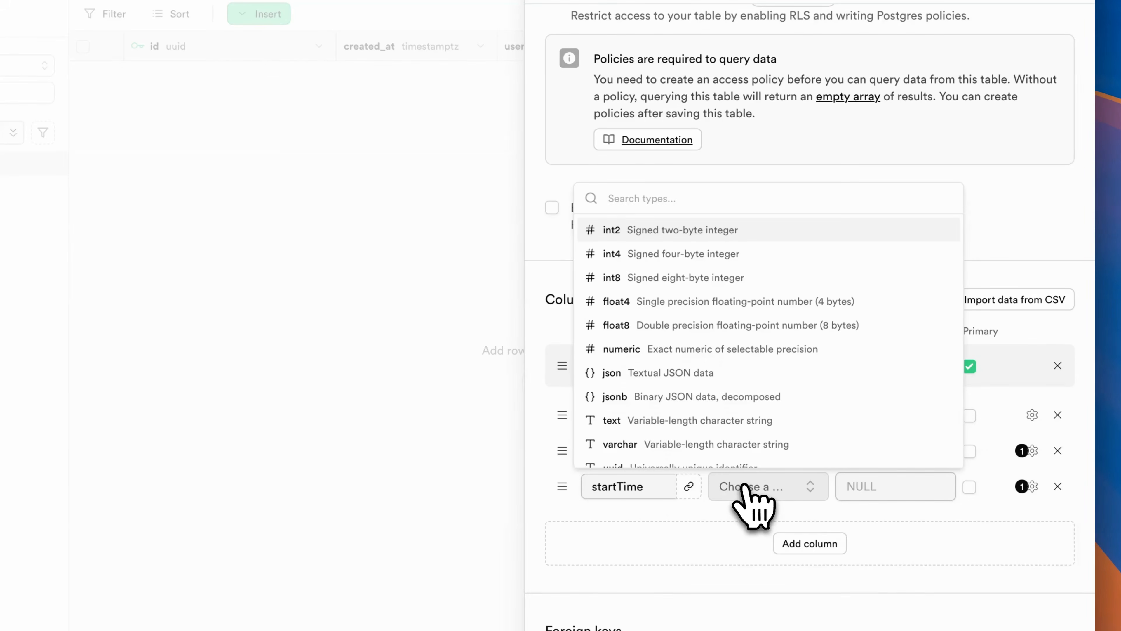
{"action": "type", "text": "tim"}
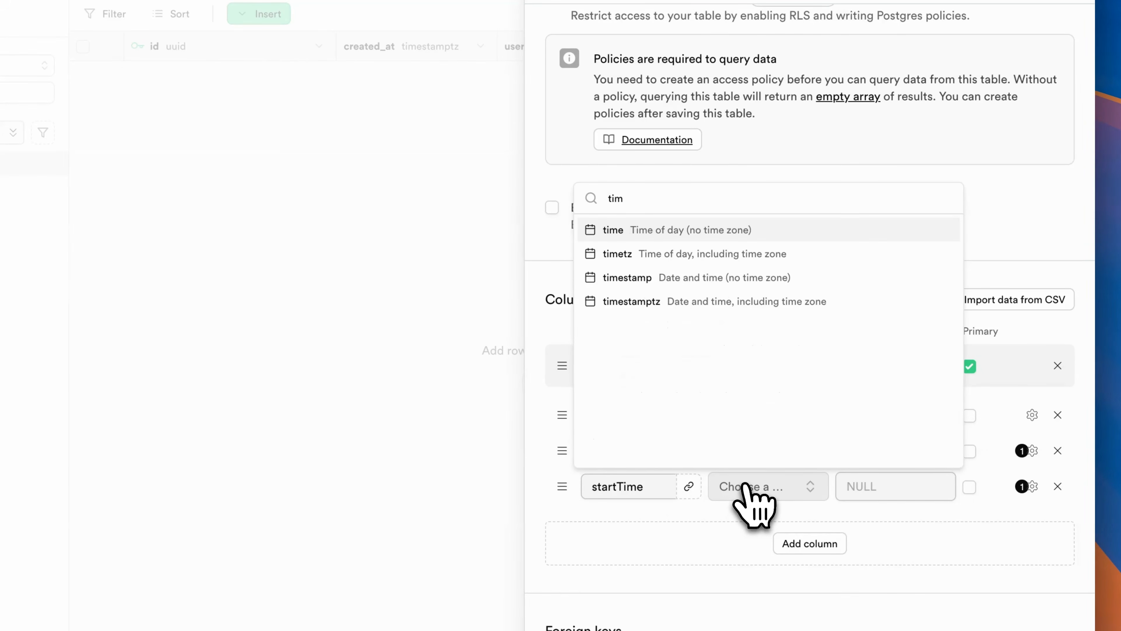
{"action": "left_click", "coordinate": [750, 302]}
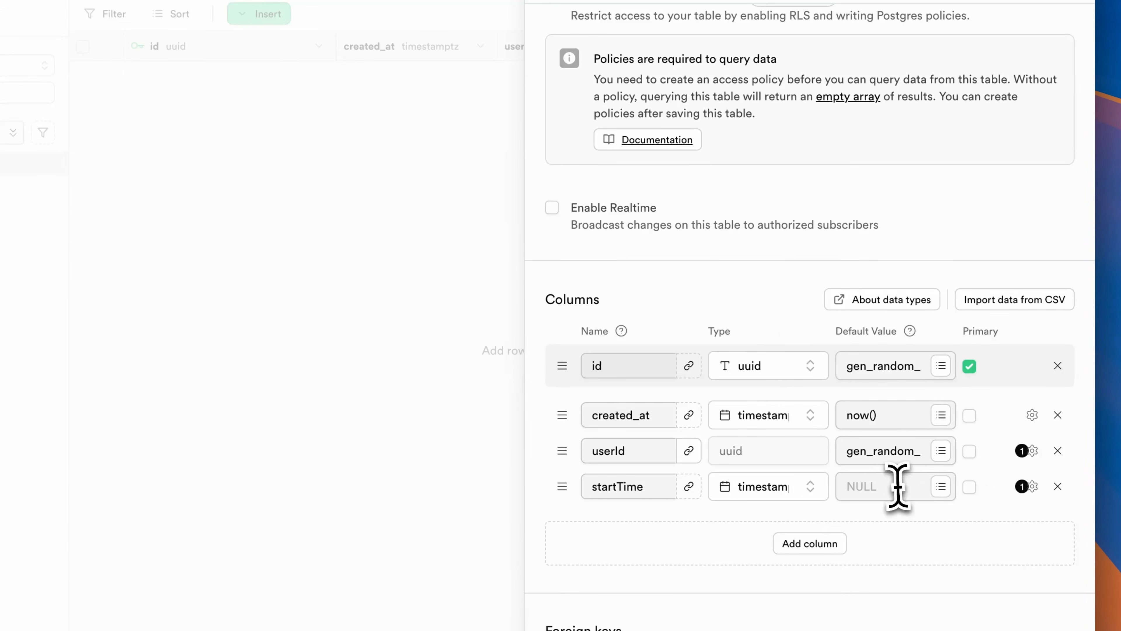
{"action": "left_click", "coordinate": [941, 486]}
{"action": "left_click", "coordinate": [872, 550]}
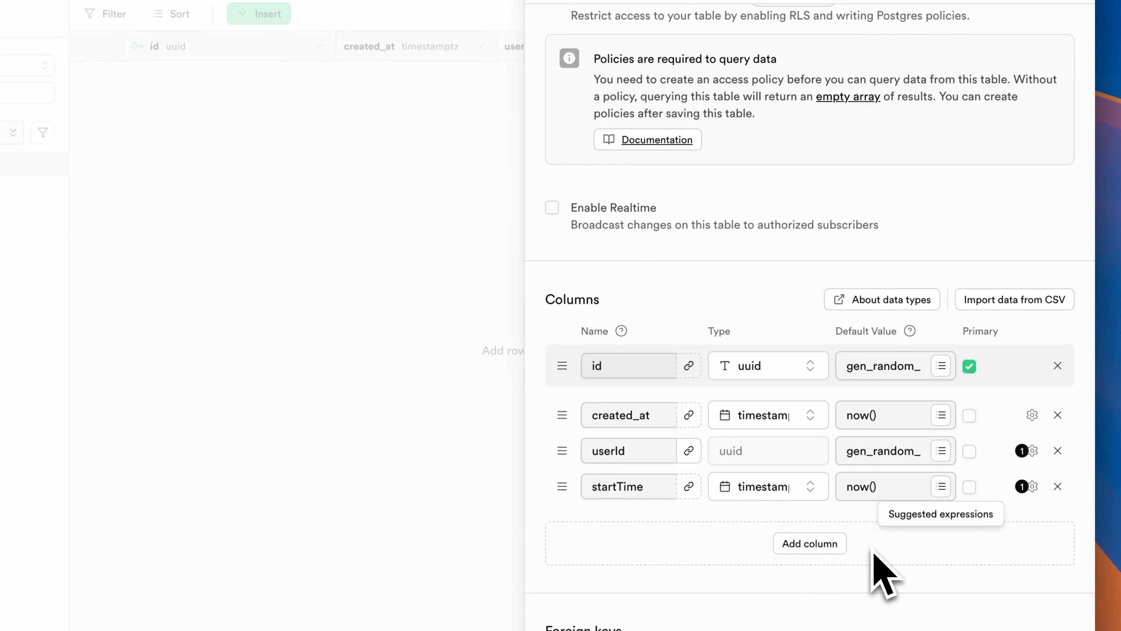
- Add an endTime column of type timestamptz
{"action": "left_click", "coordinate": [811, 548]}
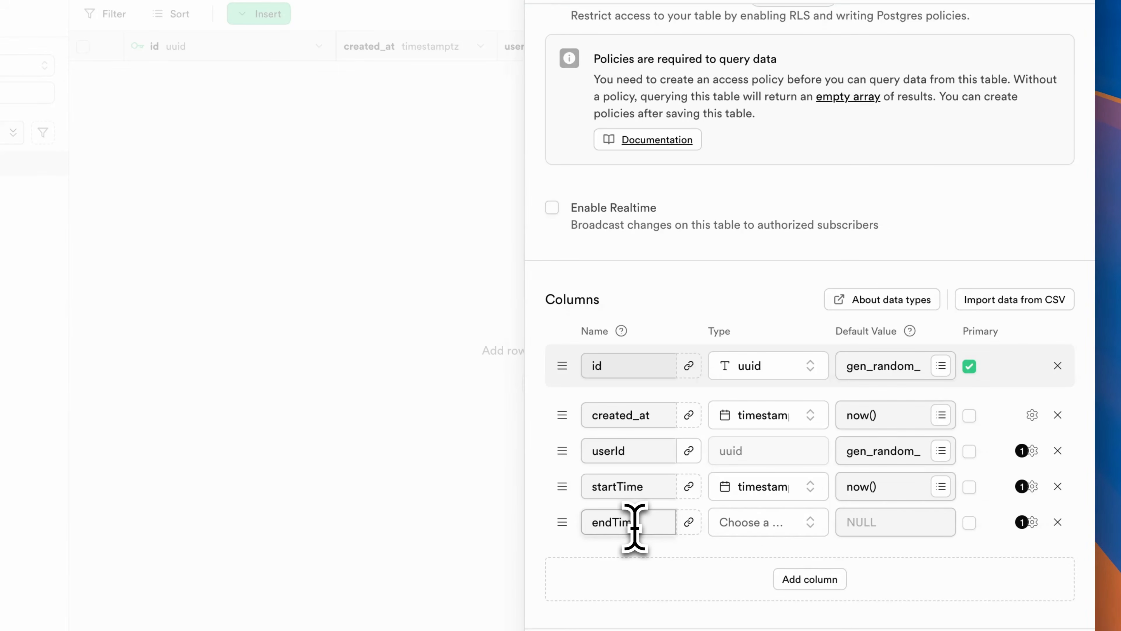
{"action": "left_click", "coordinate": [768, 522]}
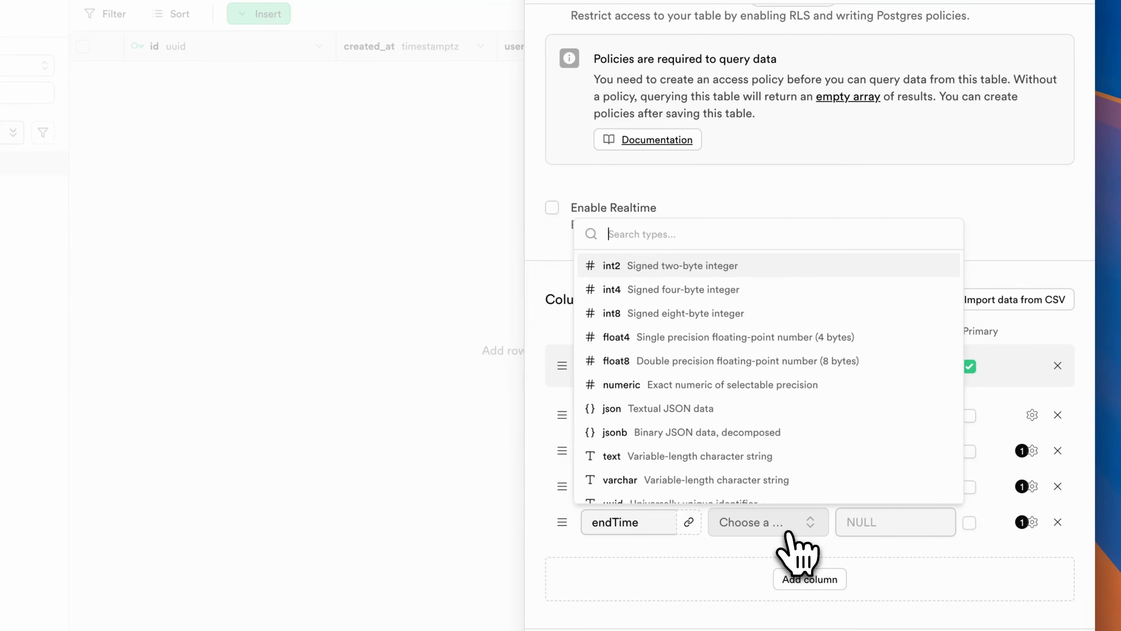
{"action": "type", "text": "tim"}
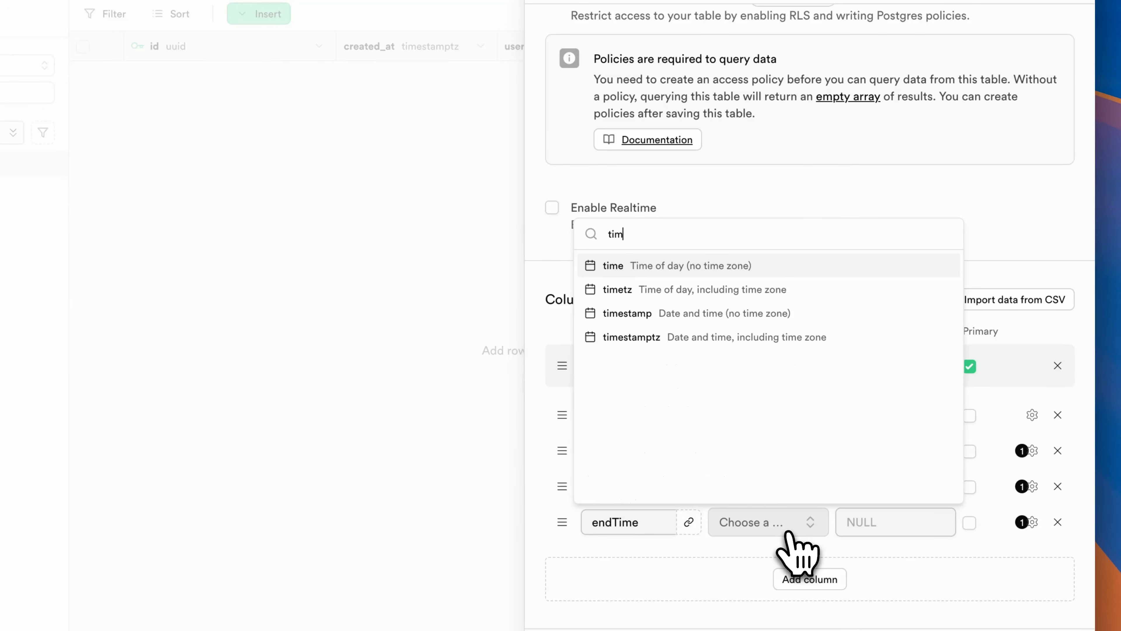
{"action": "left_click", "coordinate": [792, 340]}
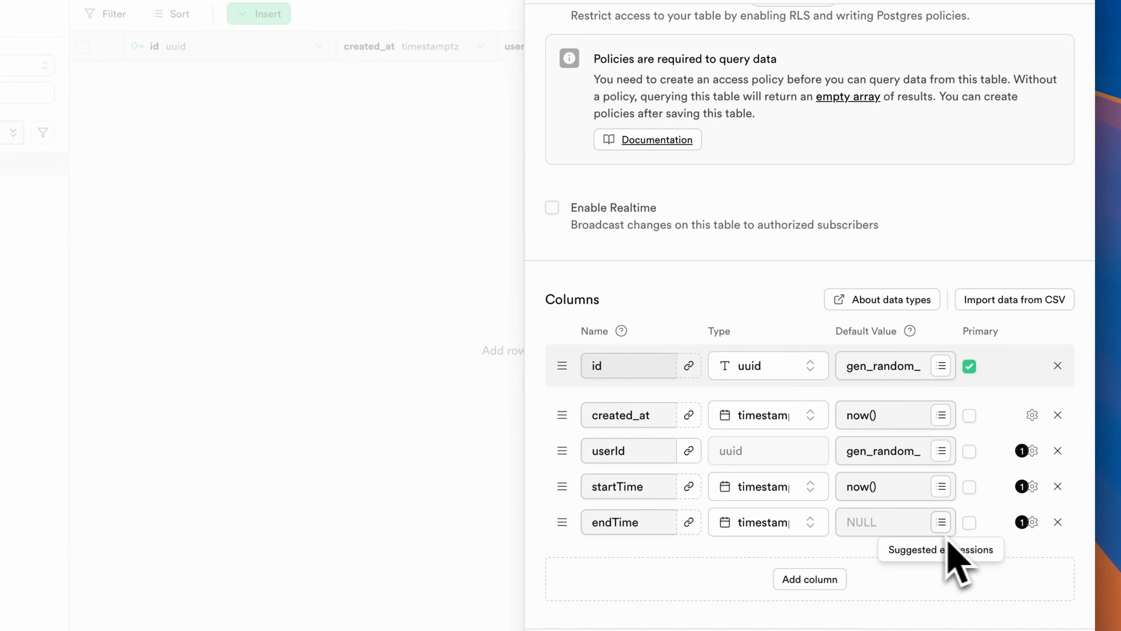
{"action": "left_click", "coordinate": [941, 522]}
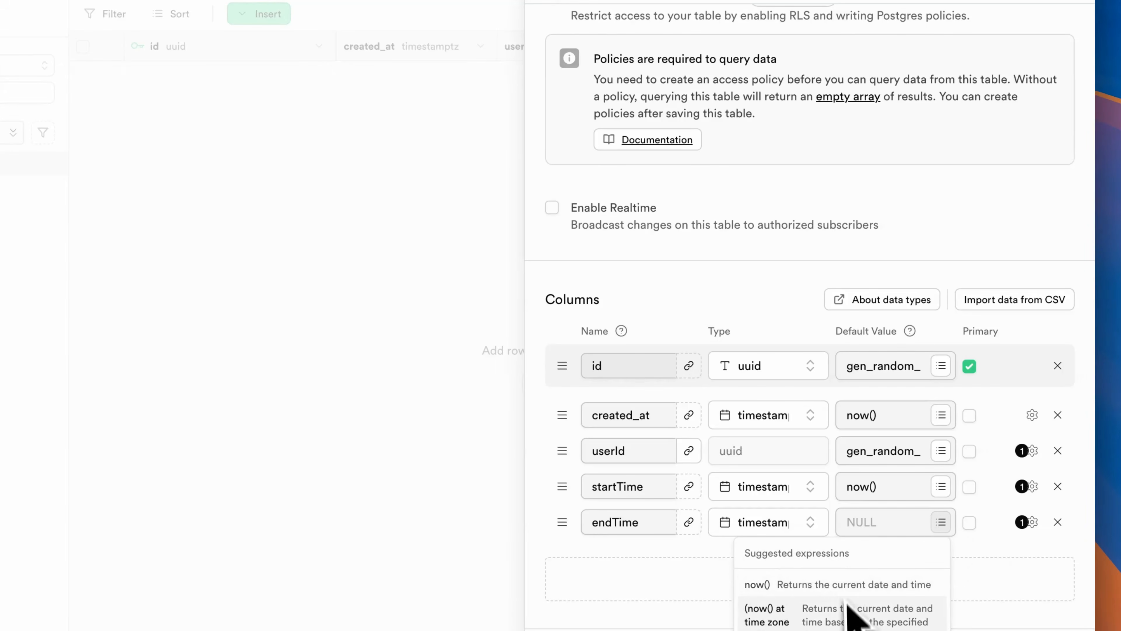
{"action": "left_click", "coordinate": [999, 608]}
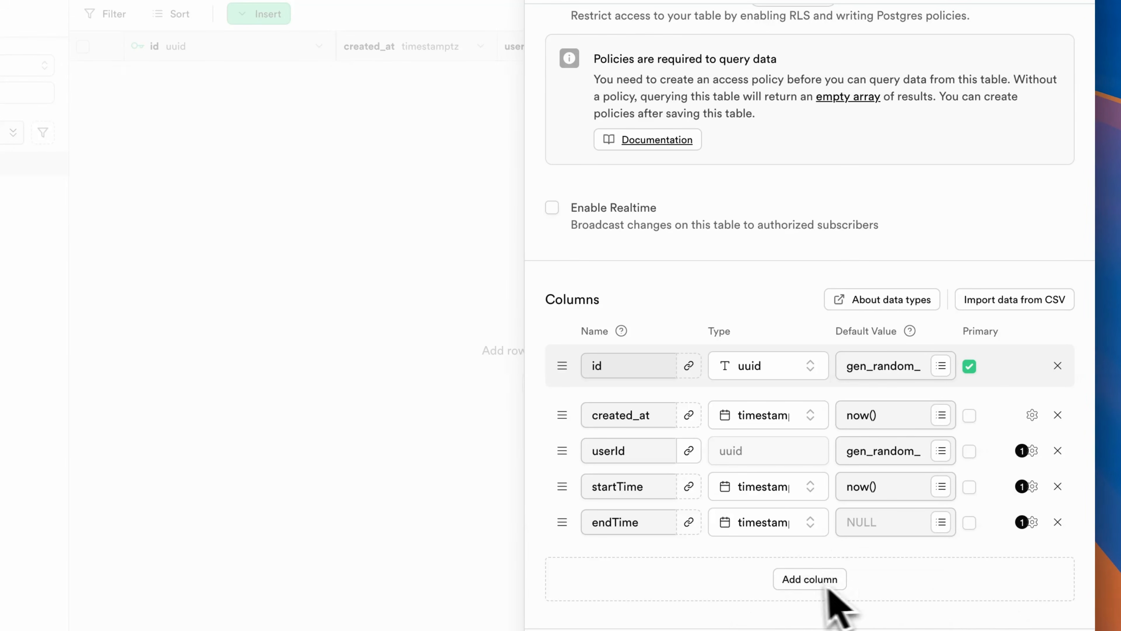
- Add a score column of type int8 to the quizSessions table
{"action": "left_click", "coordinate": [821, 579]}
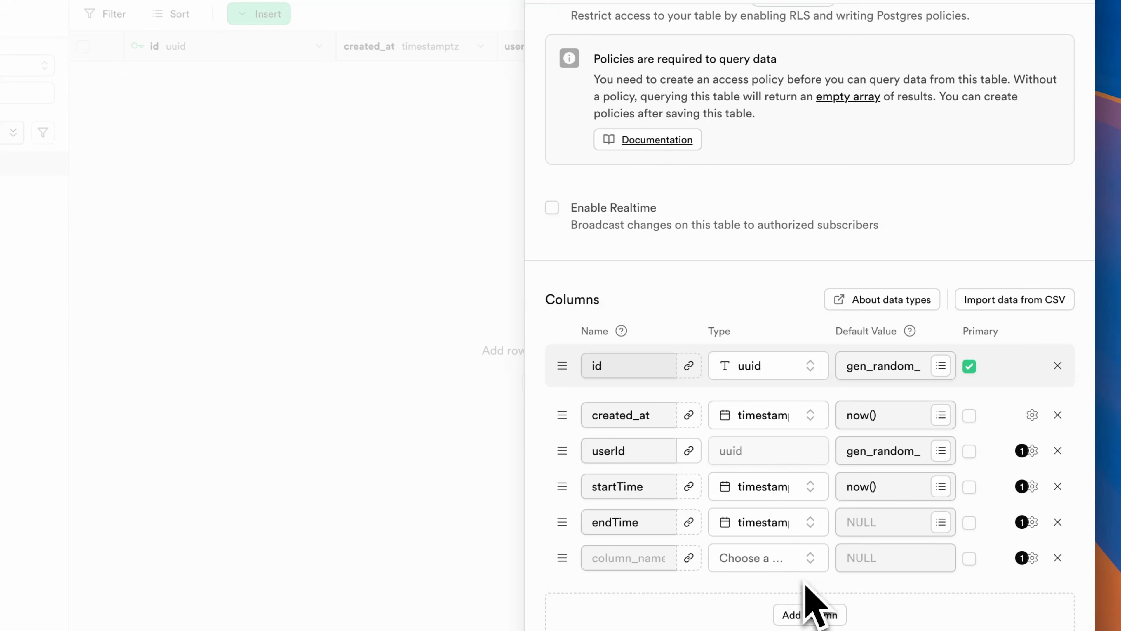
{"action": "left_click", "coordinate": [628, 559]}
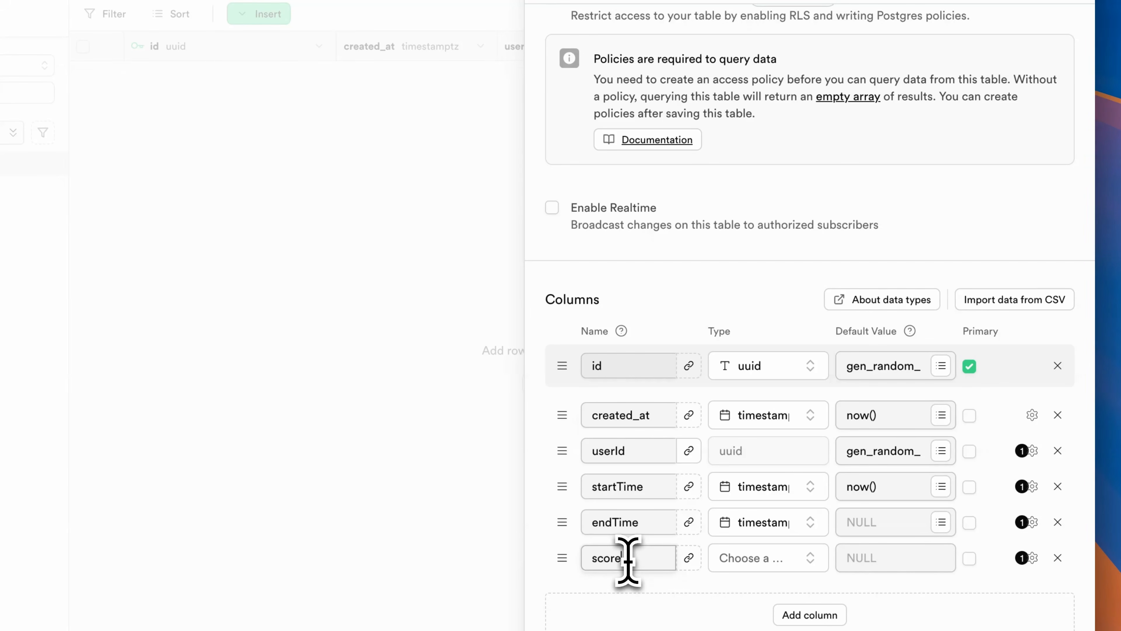
{"action": "left_click", "coordinate": [771, 560]}
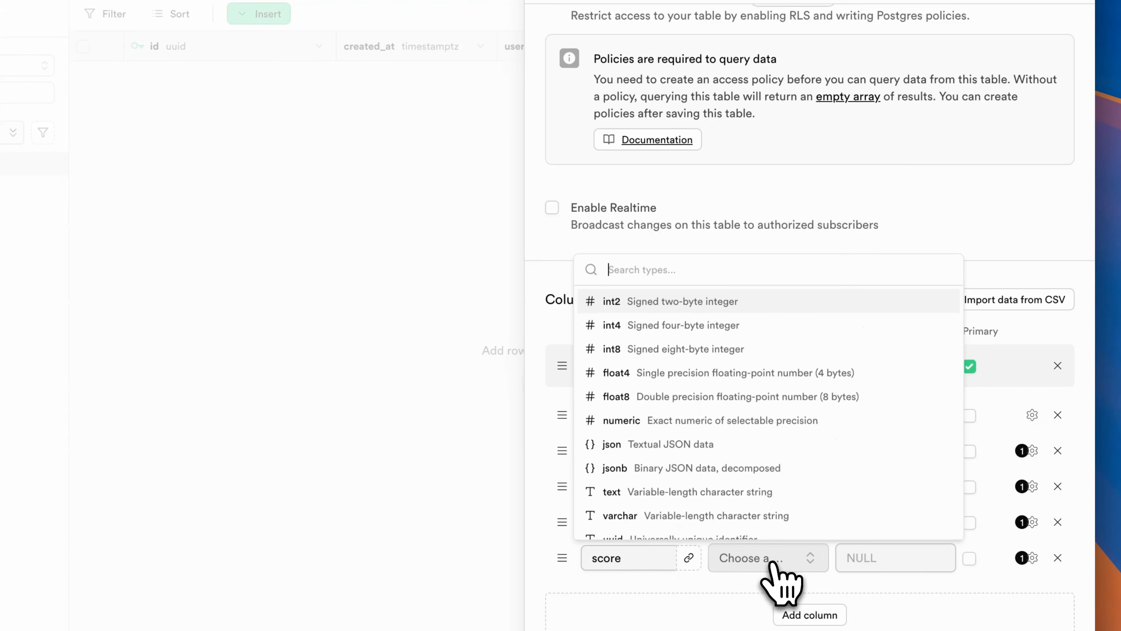
{"action": "type", "text": "int"}
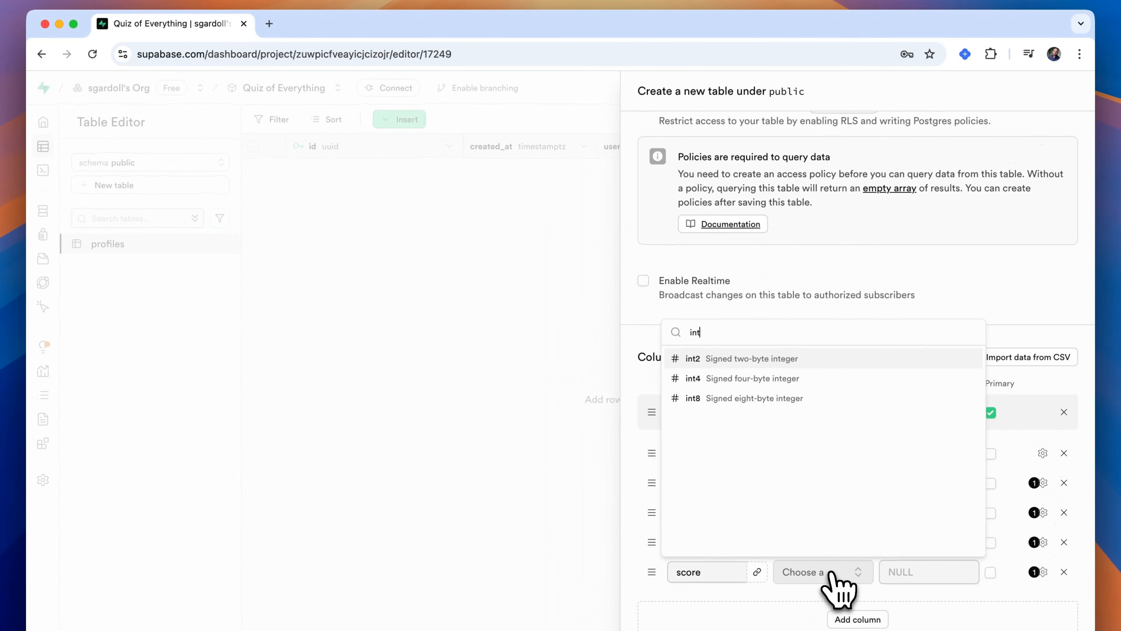
{"action": "left_click", "coordinate": [795, 399]}
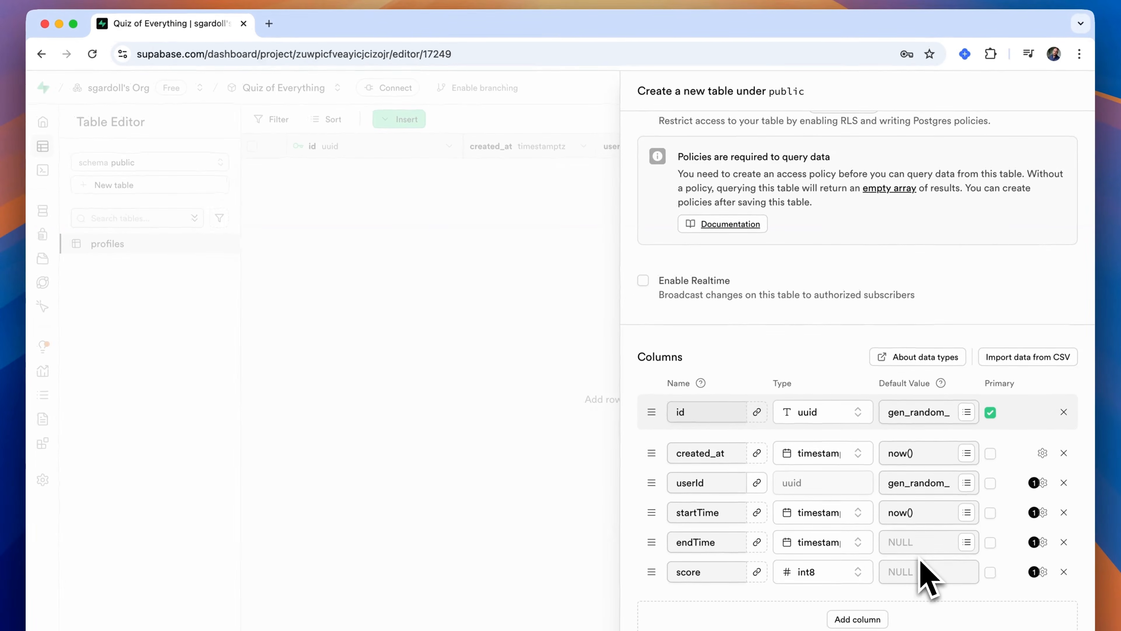
- Add a completed column of type bool with a default value of false and save the quizSessions table
{"action": "left_click", "coordinate": [852, 619]}
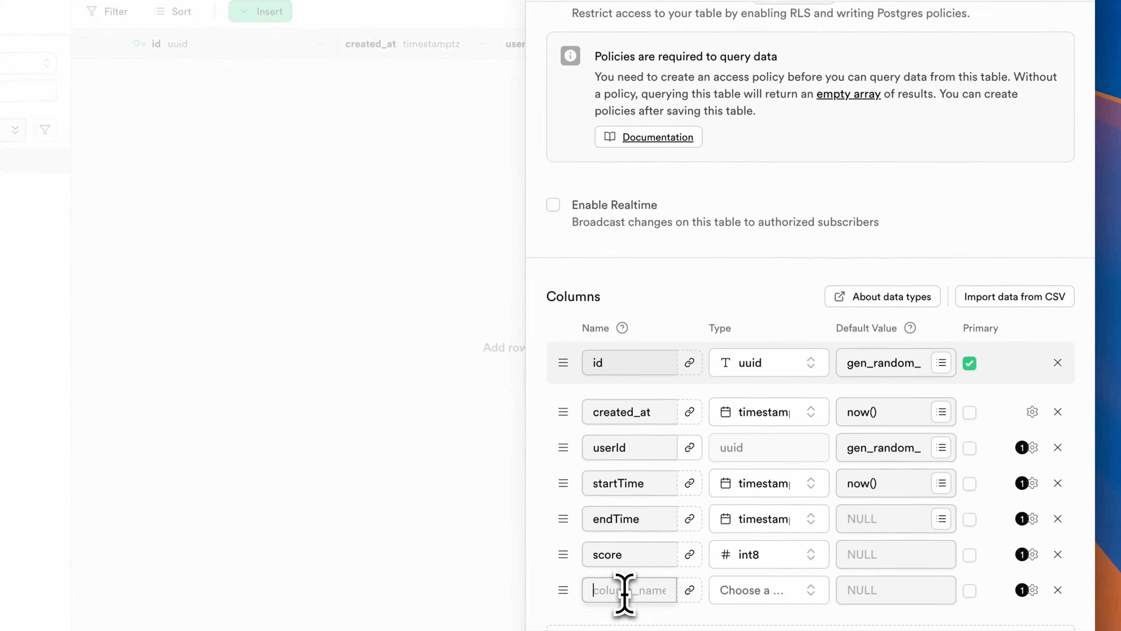
{"action": "type", "text": "completed"}
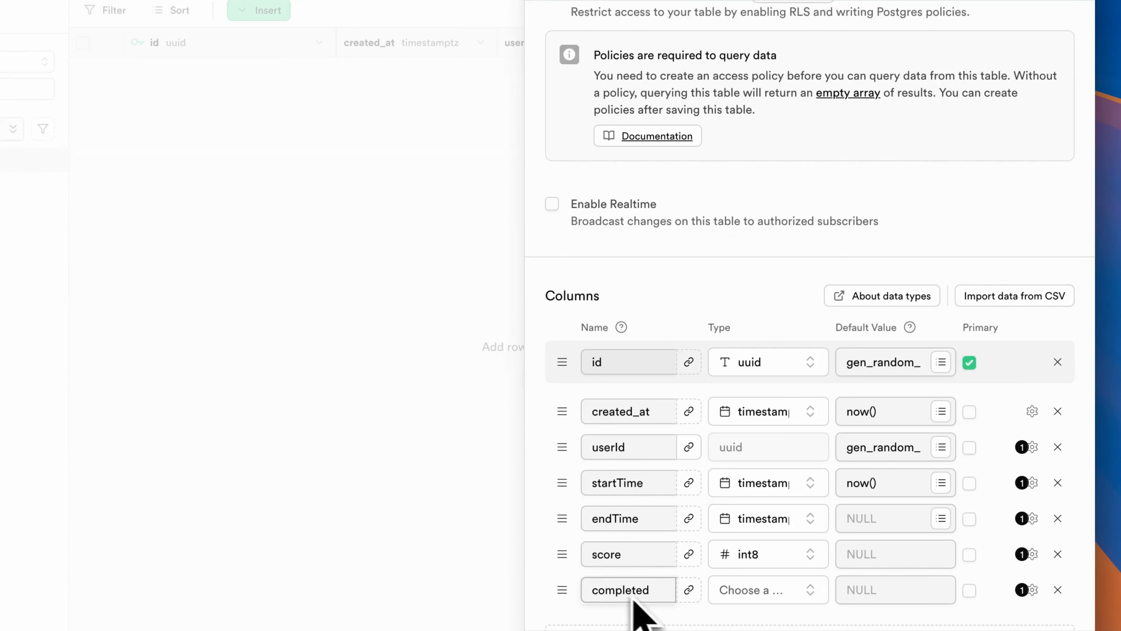
{"action": "left_click", "coordinate": [753, 592]}
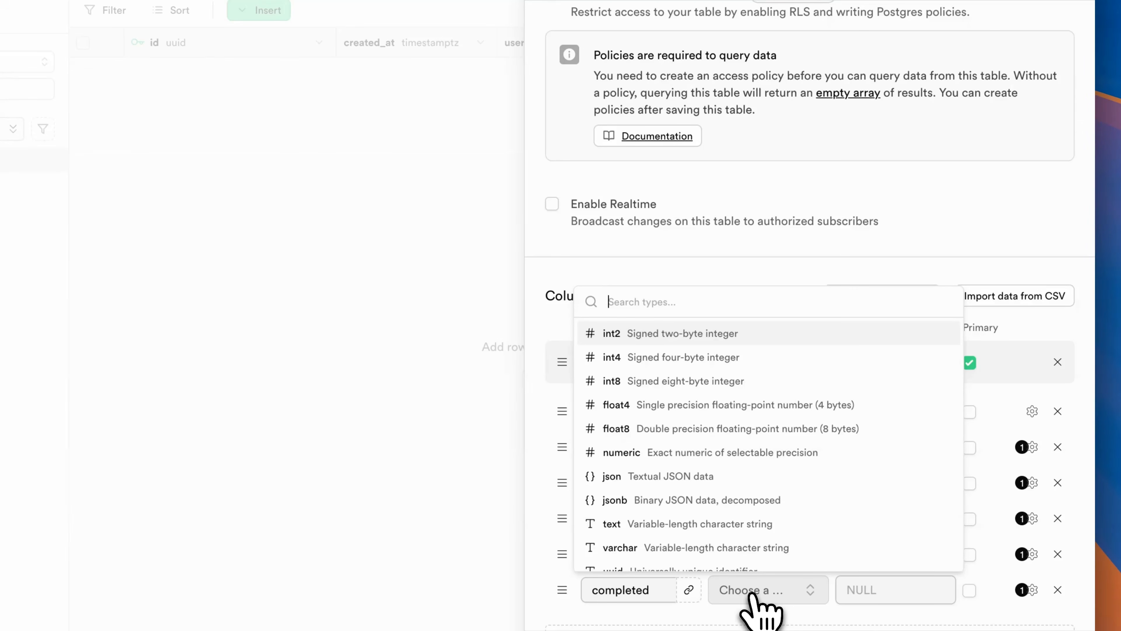
{"action": "type", "text": "b"}
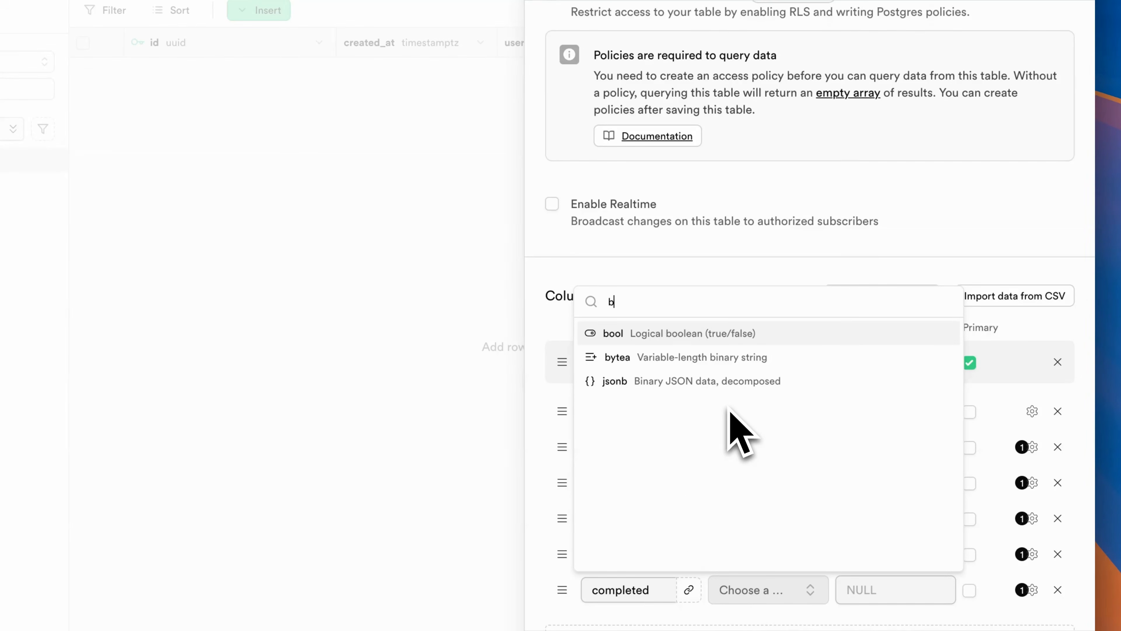
{"action": "left_click", "coordinate": [700, 333]}
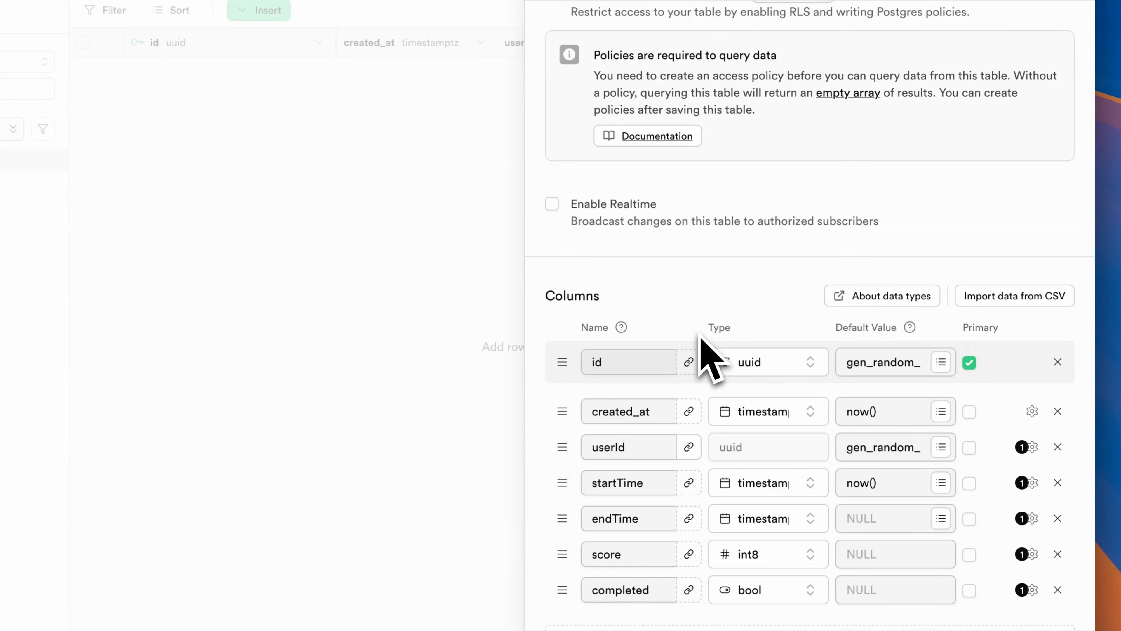
{"action": "left_click", "coordinate": [929, 591]}
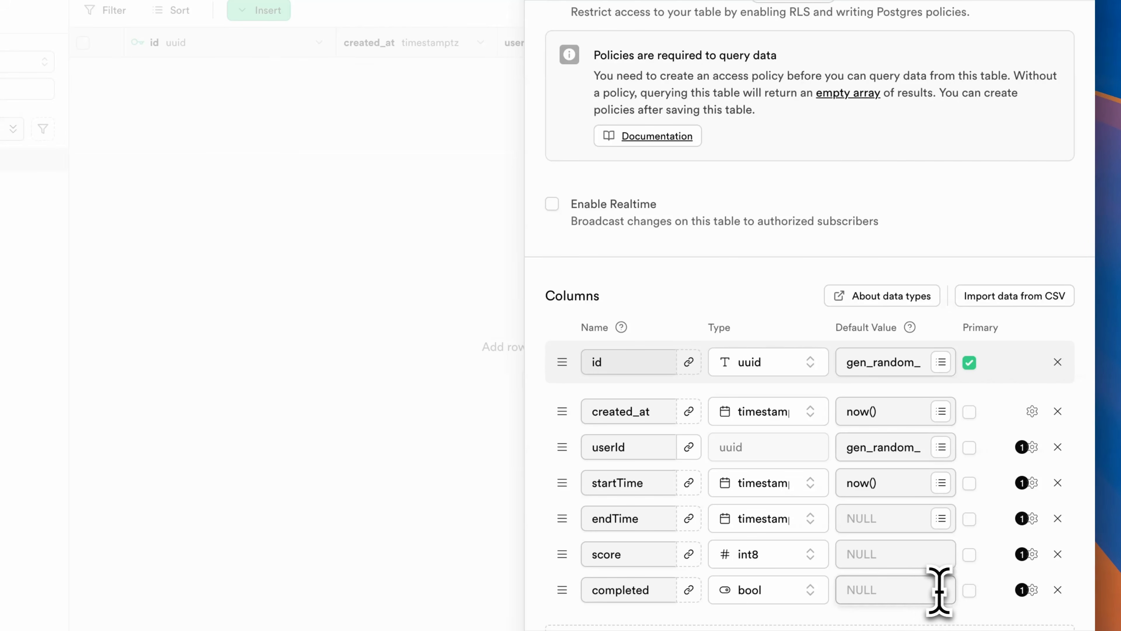
{"action": "type", "text": "false"}
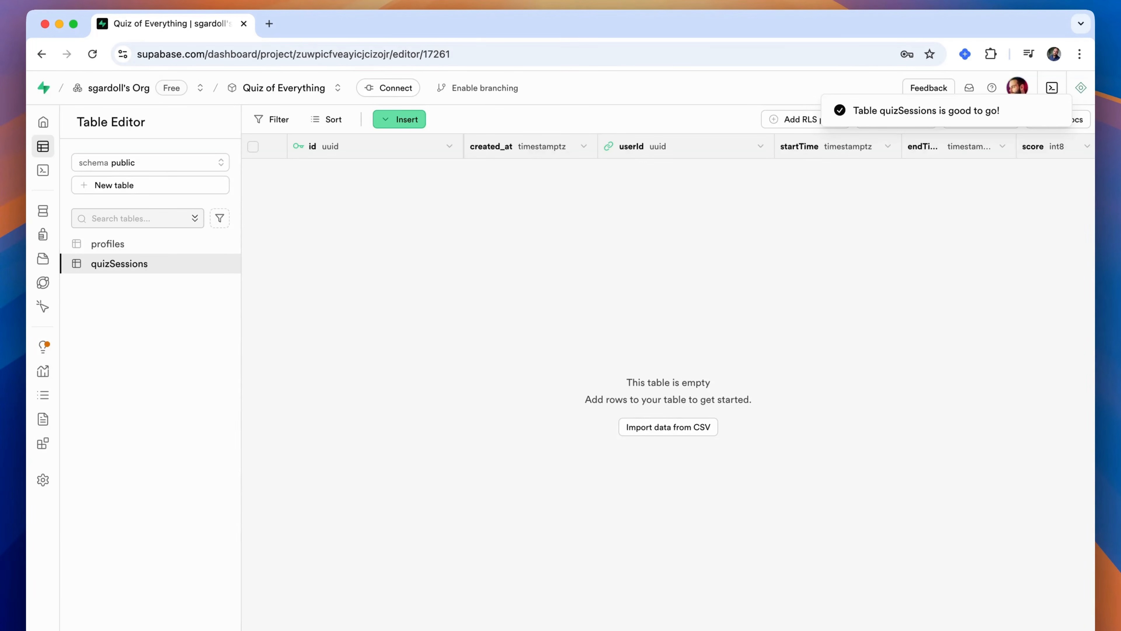
- Start a new table named sessionAnswers and change its id column's type to uuid
{"action": "left_click", "coordinate": [121, 185]}
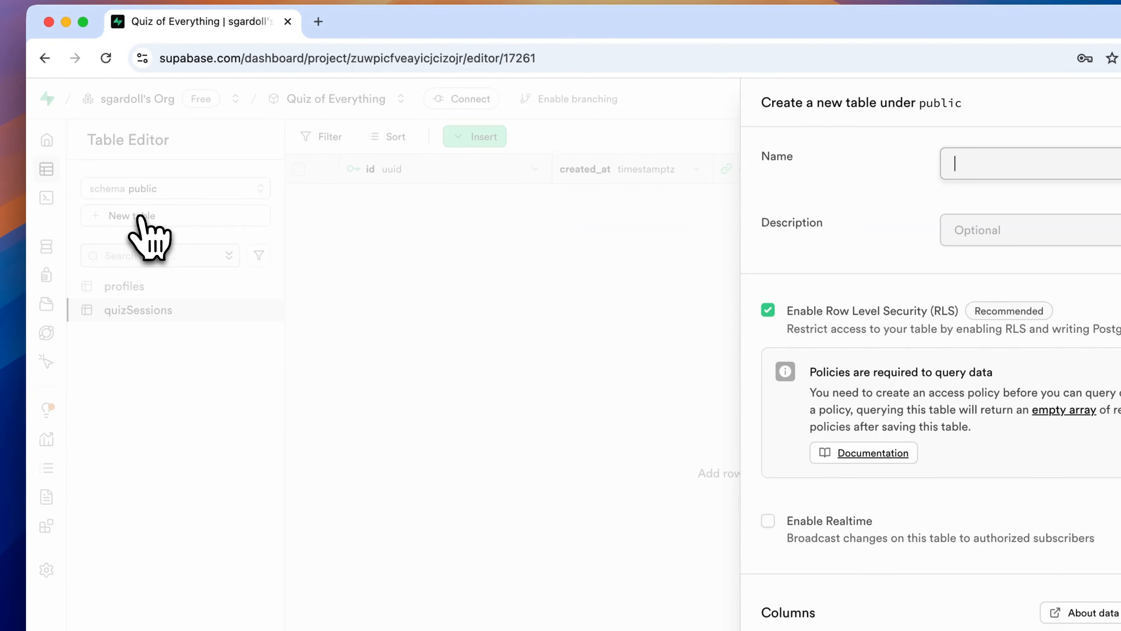
{"action": "type", "text": "sessionAnswers"}
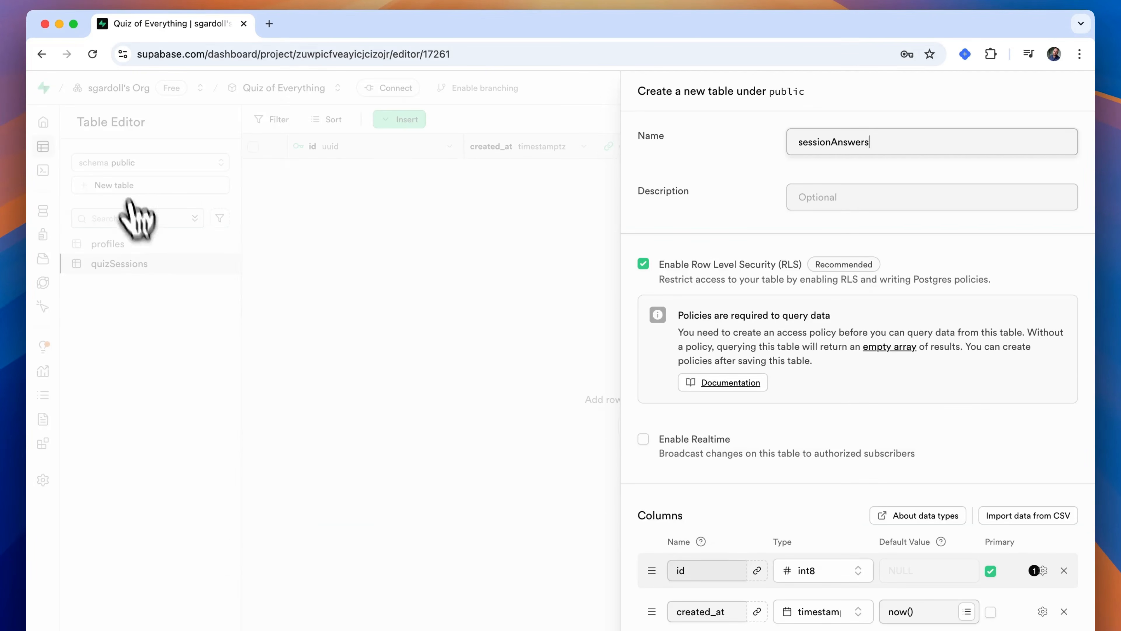
{"action": "scroll", "coordinate": [751, 514], "scroll_direction": "down", "scroll_amount": 5}
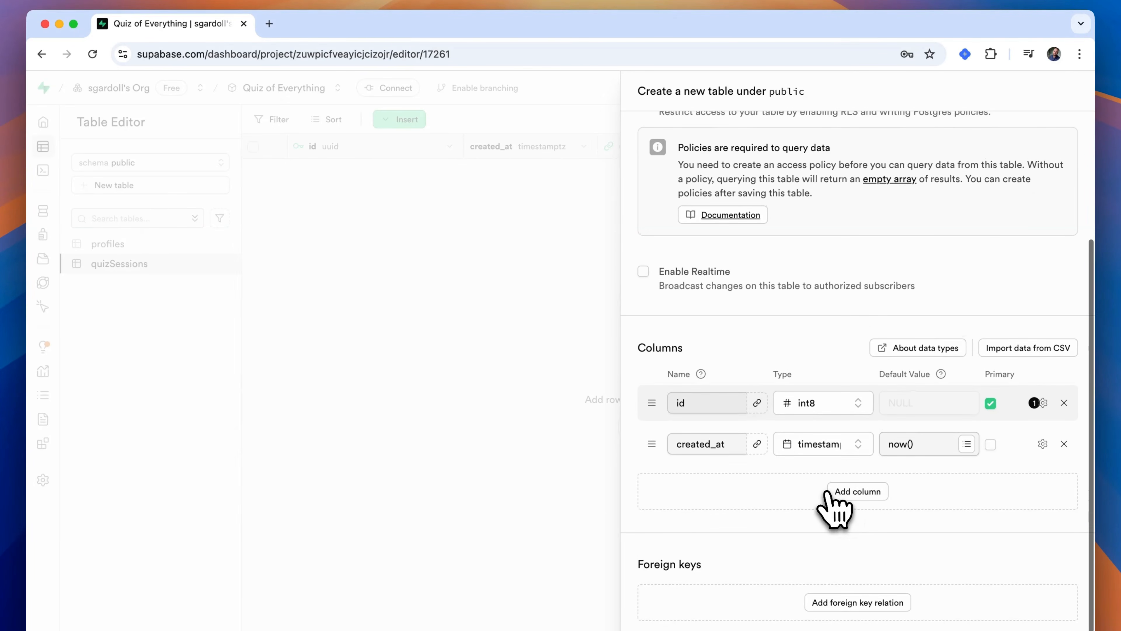
{"action": "left_click", "coordinate": [838, 402]}
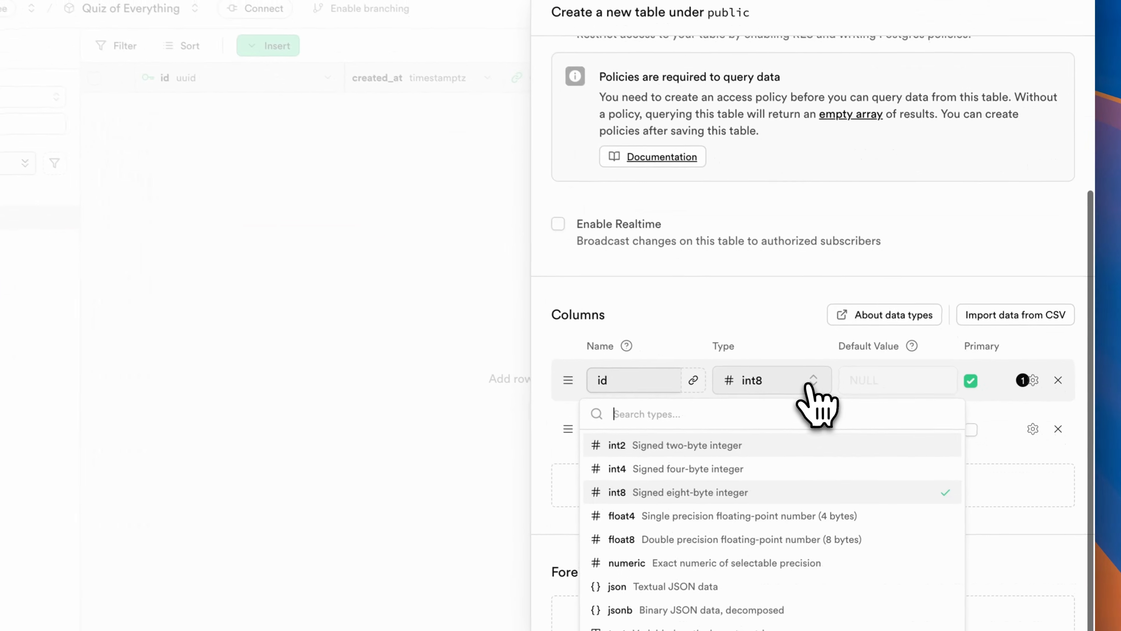
{"action": "type", "text": "uu"}
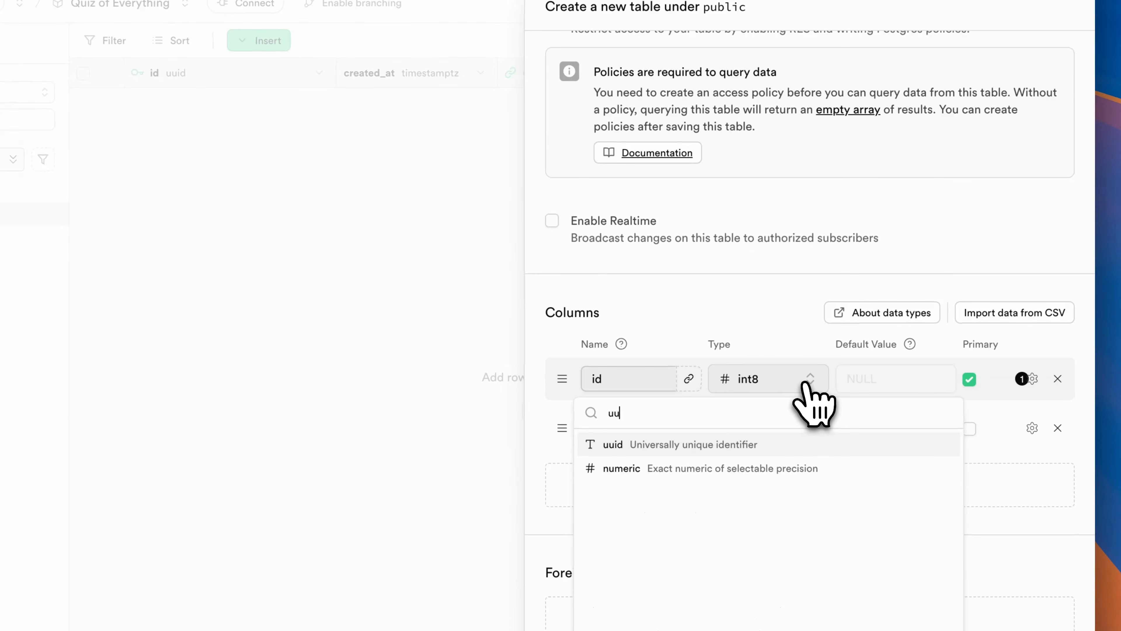
{"action": "left_click", "coordinate": [784, 445]}
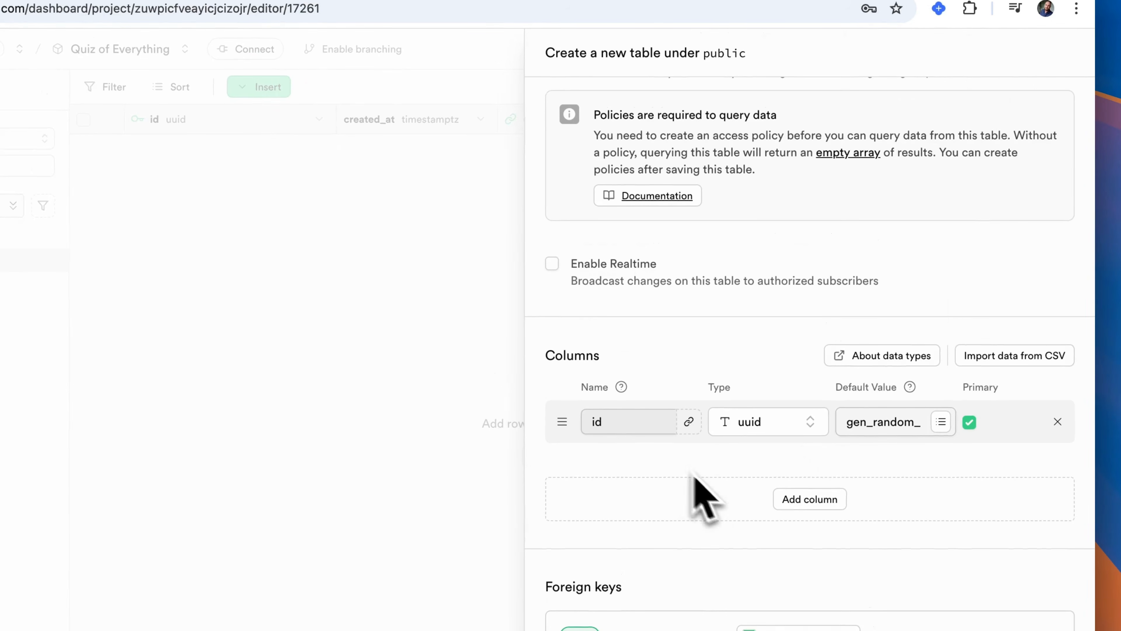
- Add a sessionId column of type uuid
{"action": "left_click", "coordinate": [812, 504]}
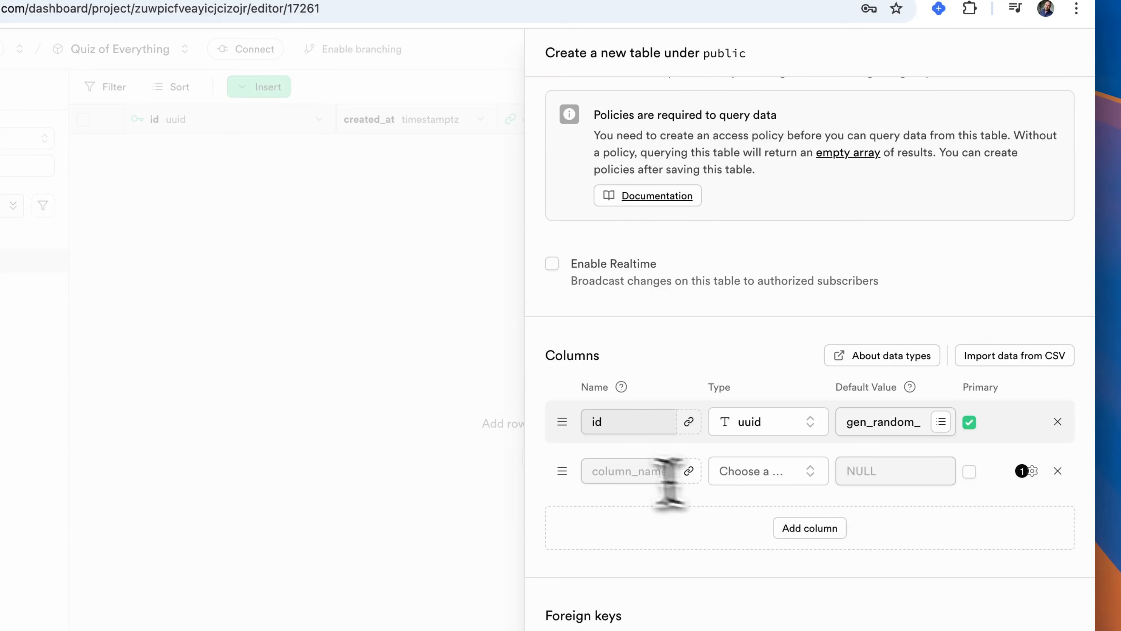
{"action": "left_click", "coordinate": [599, 471]}
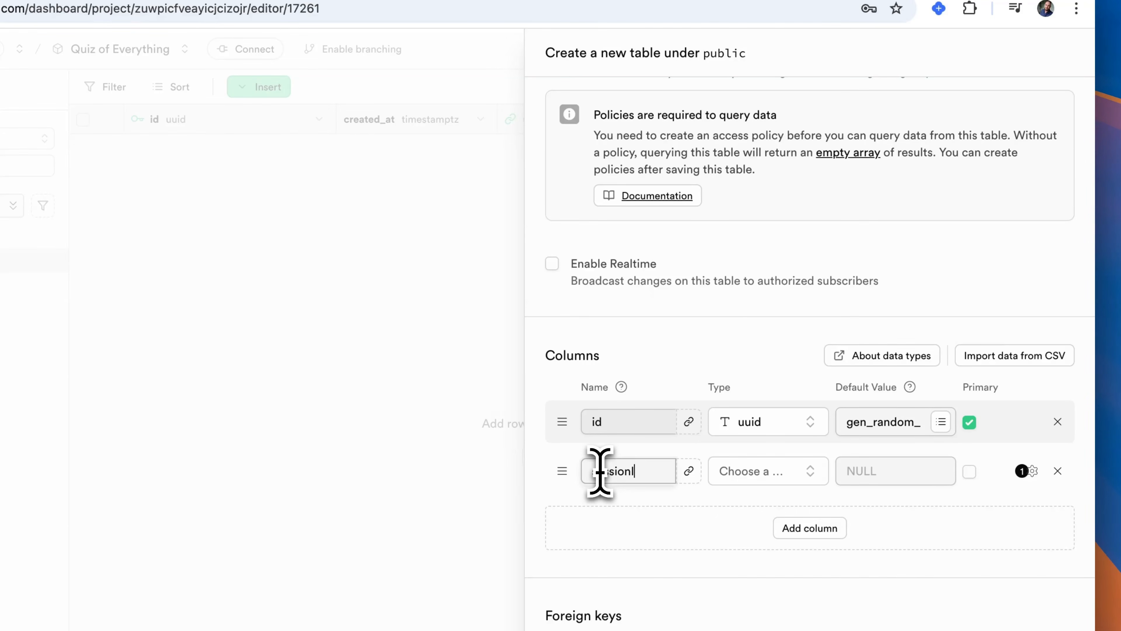
{"action": "left_click", "coordinate": [773, 477]}
{"action": "type", "text": "uu"}
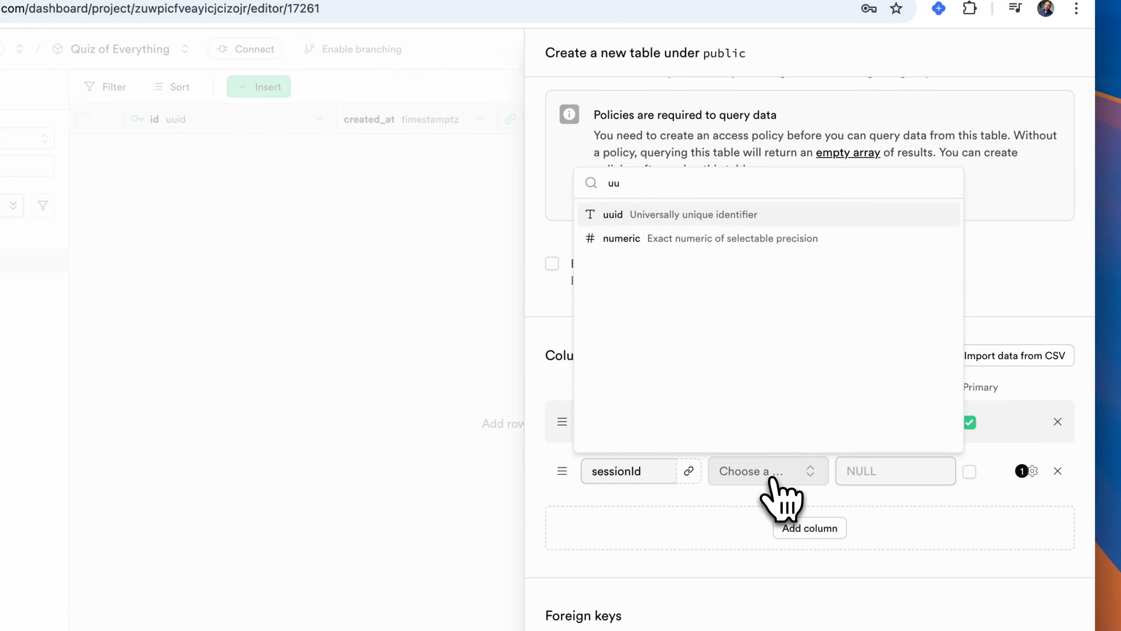
{"action": "left_click", "coordinate": [744, 216]}
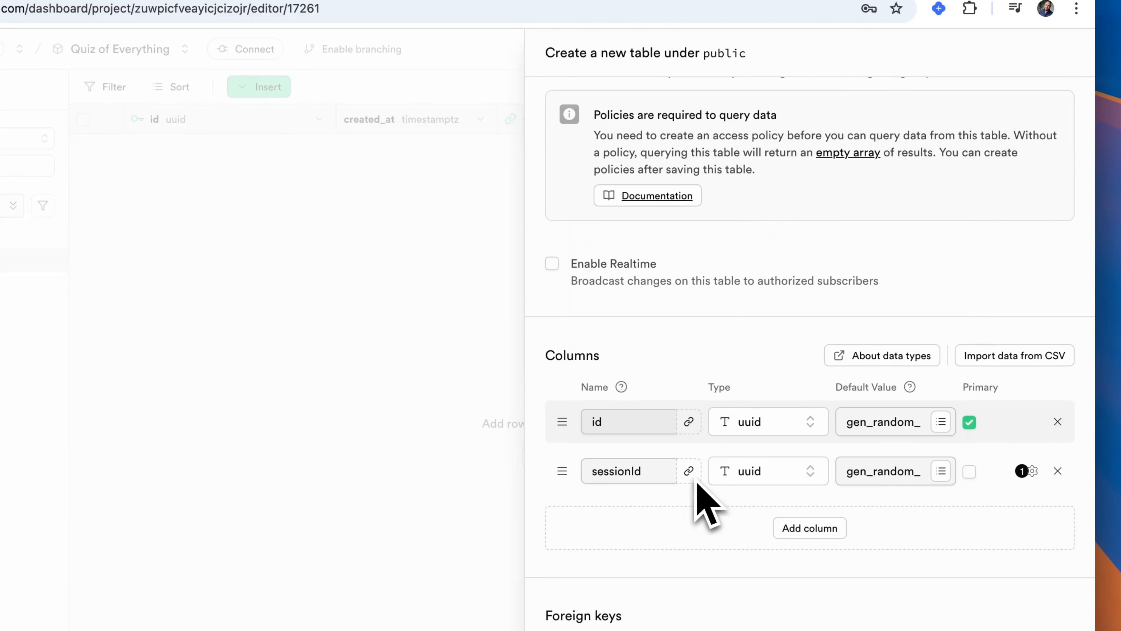
- Link the sessionId column by foreign key to the id column of the quizSessions table
{"action": "left_click", "coordinate": [688, 472]}
{"action": "left_click", "coordinate": [884, 276]}
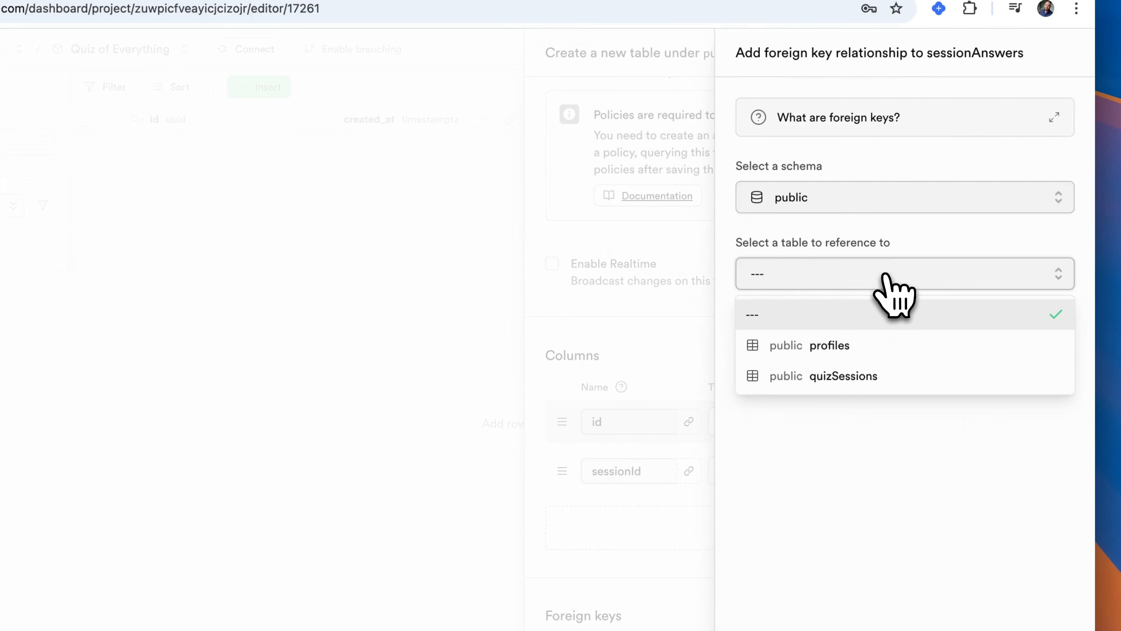
{"action": "left_click", "coordinate": [865, 375]}
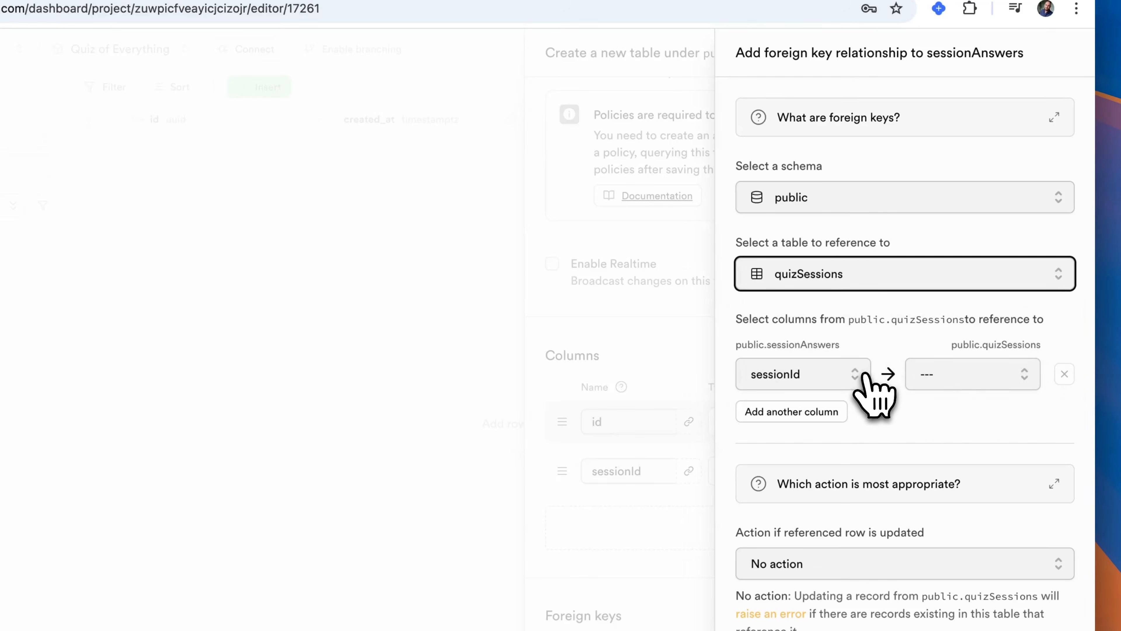
{"action": "left_click", "coordinate": [948, 381]}
{"action": "left_click", "coordinate": [949, 445]}
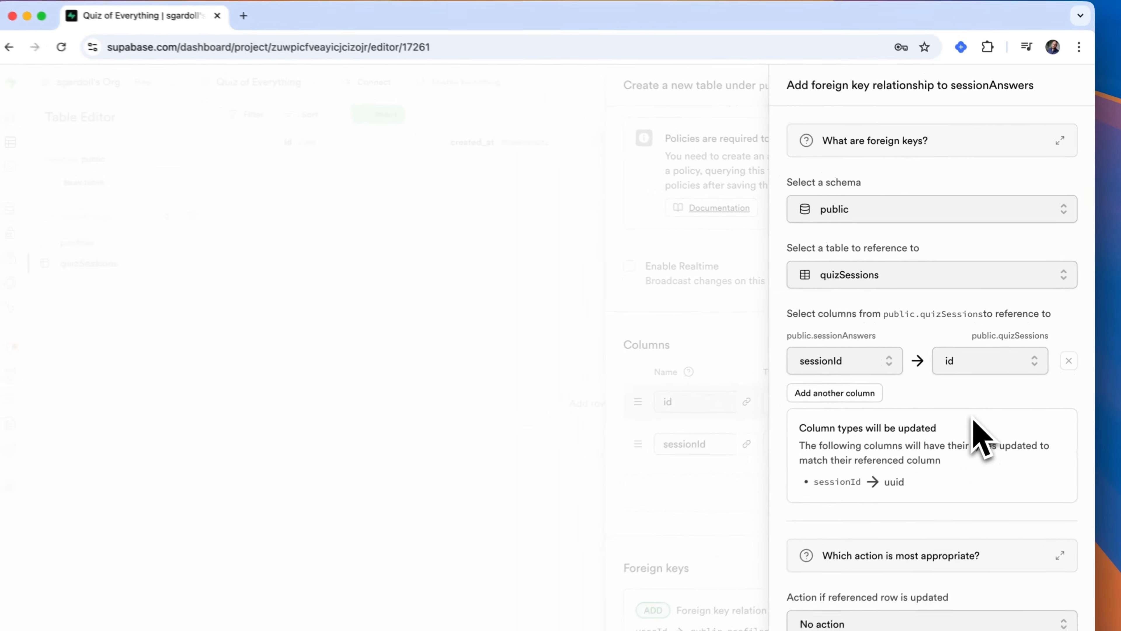
- Set the foreign key's action on removal of the referenced row to Cascade and save the relation
{"action": "scroll", "coordinate": [1006, 614], "scroll_direction": "down", "scroll_amount": 5}
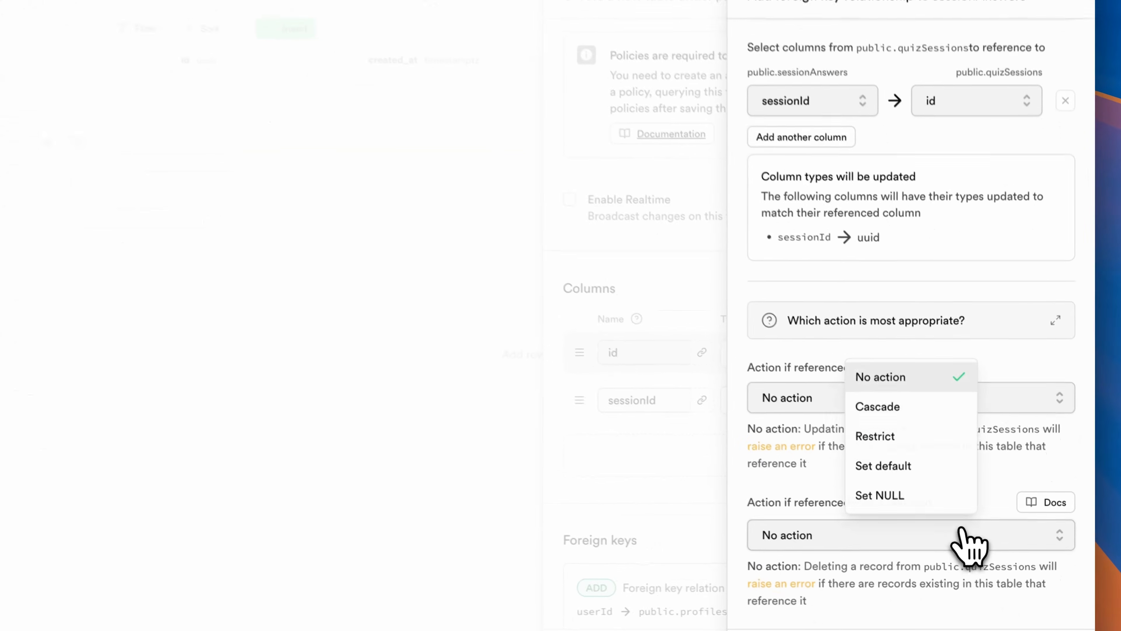
{"action": "left_click", "coordinate": [901, 407]}
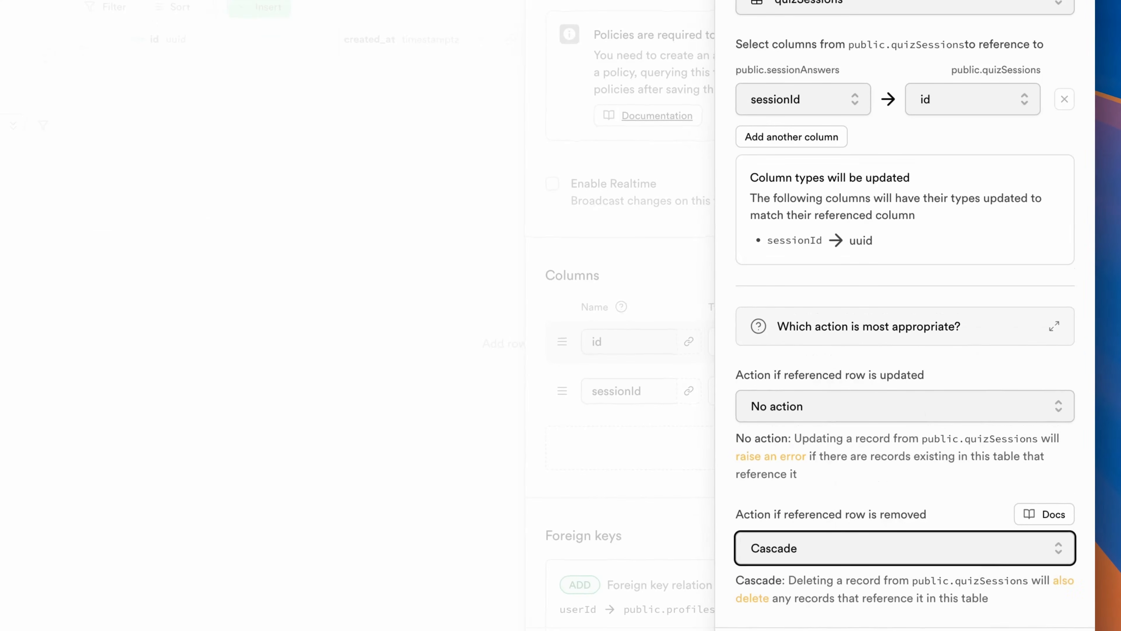
{"action": "left_click", "coordinate": [1058, 629]}
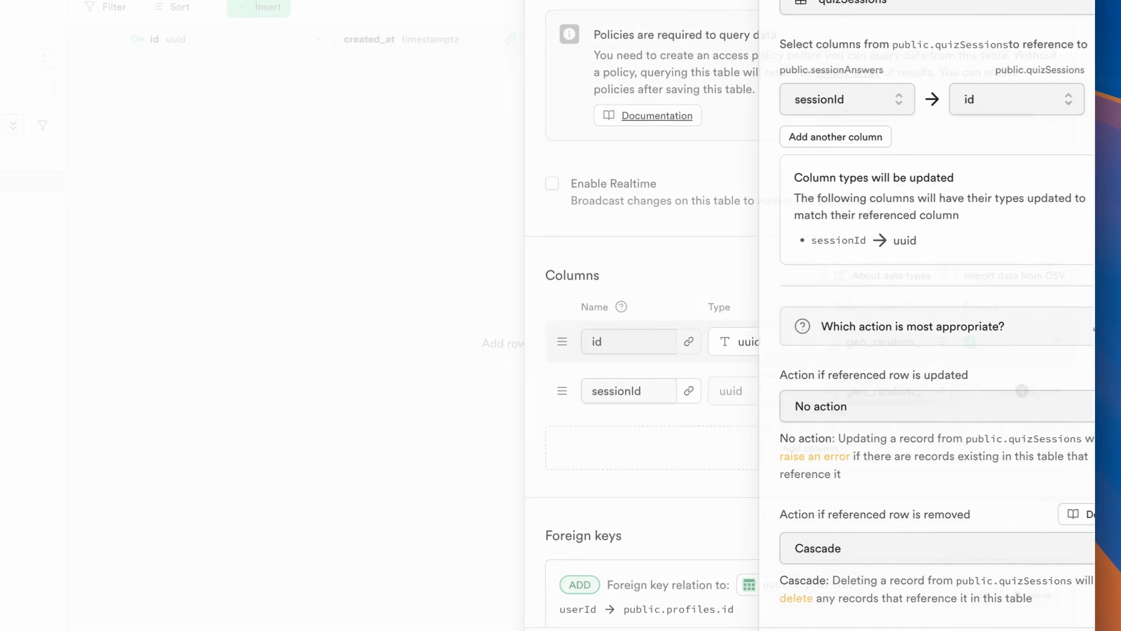
- Add a questionDetails column of type jsonb
{"action": "left_click", "coordinate": [812, 447]}
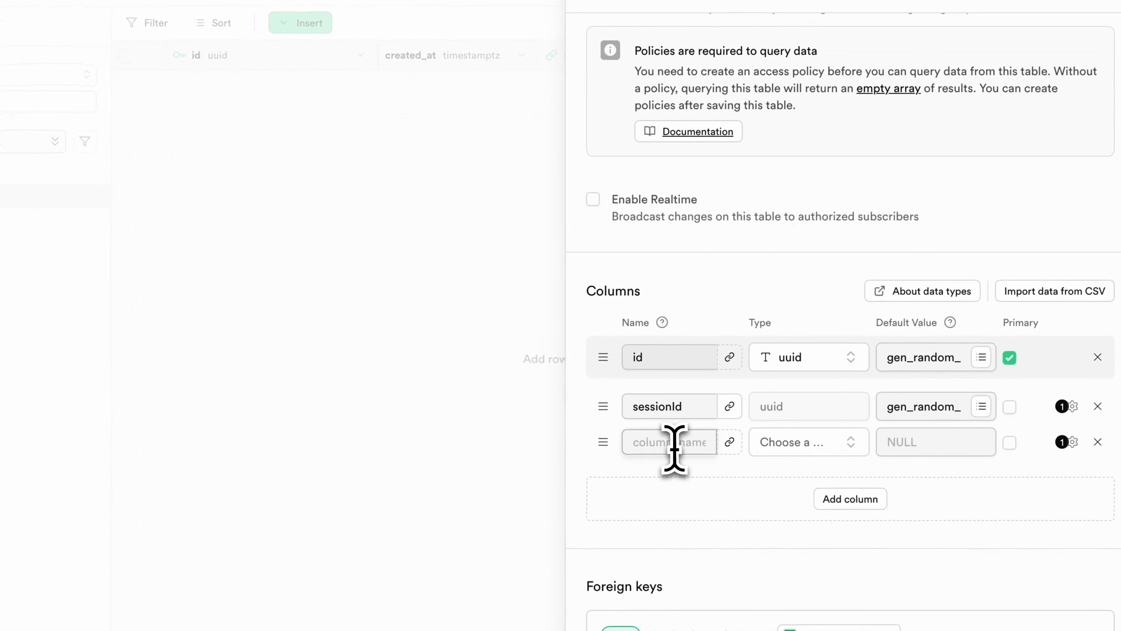
{"action": "left_click", "coordinate": [674, 442]}
{"action": "type", "text": "questionID"}
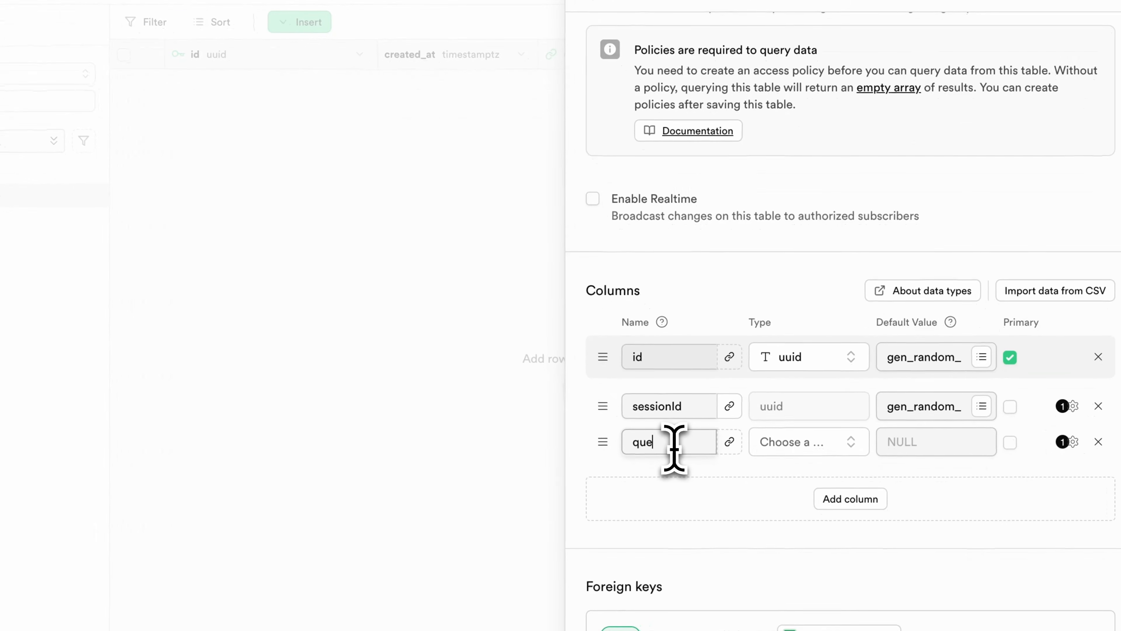
{"action": "type", "text": "etails"}
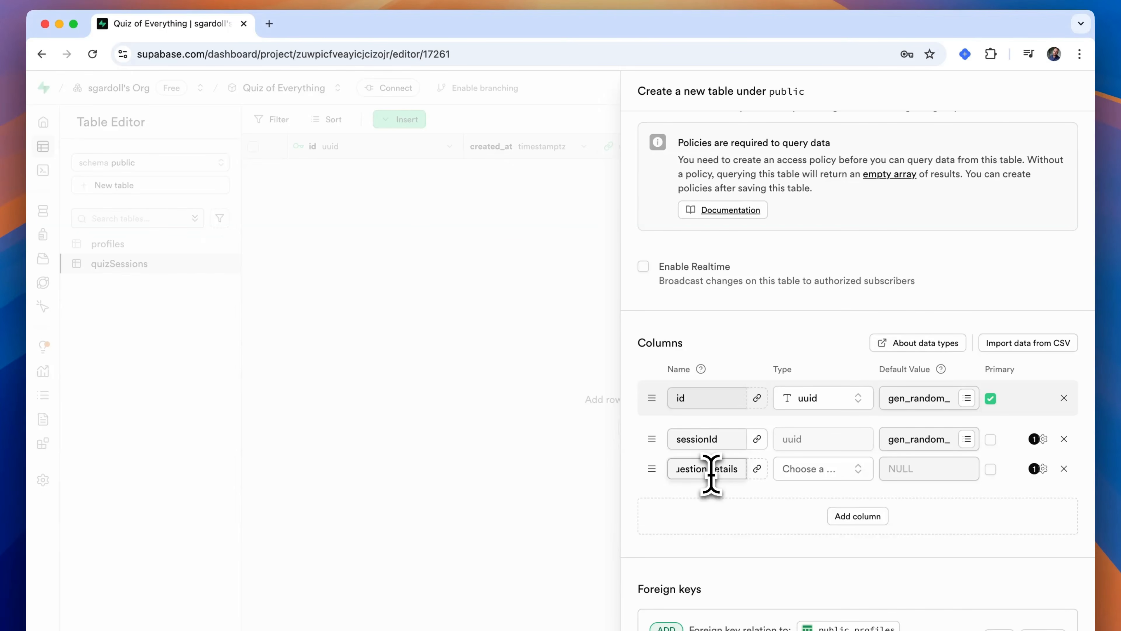
{"action": "left_click", "coordinate": [808, 472]}
{"action": "type", "text": "js"}
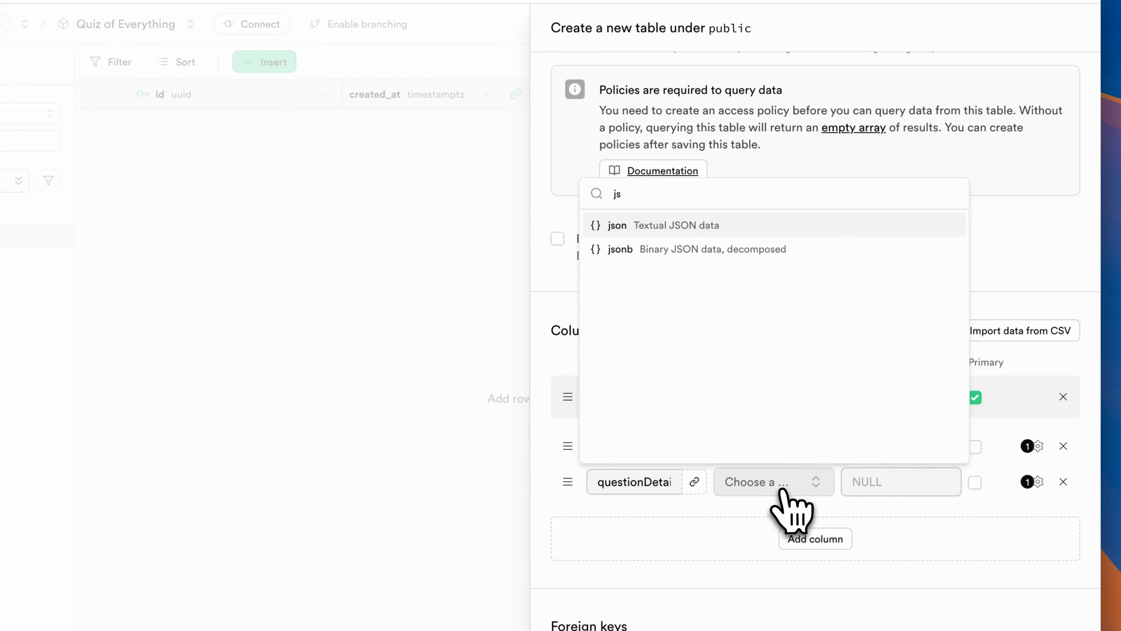
{"action": "left_click", "coordinate": [801, 250]}
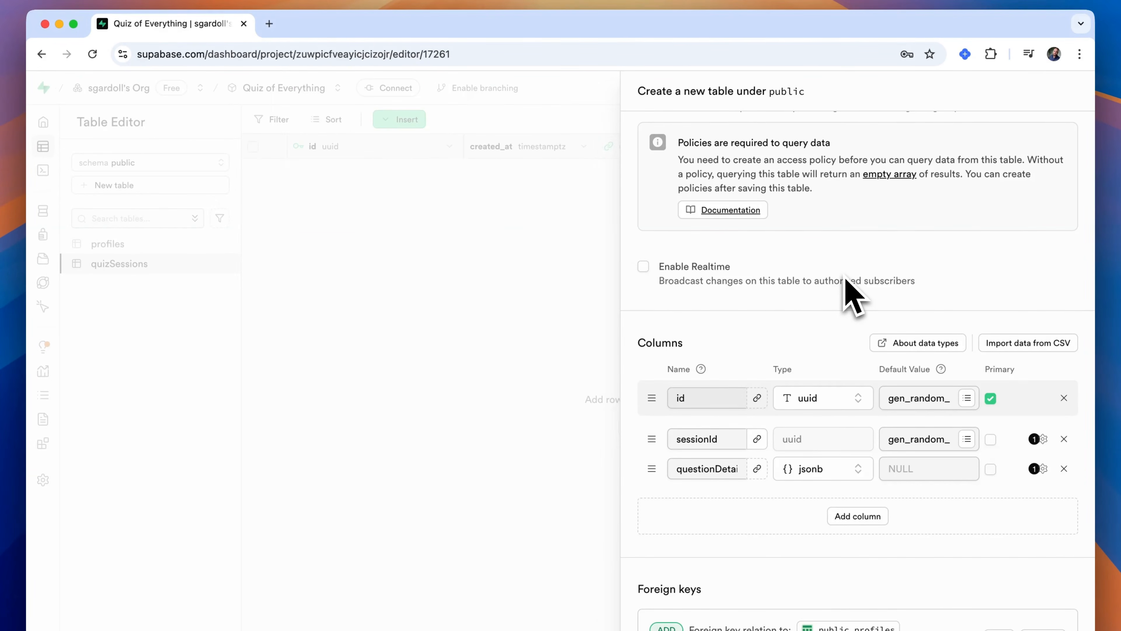
- Add a userAnswer column of type text
{"action": "left_click", "coordinate": [858, 515]}
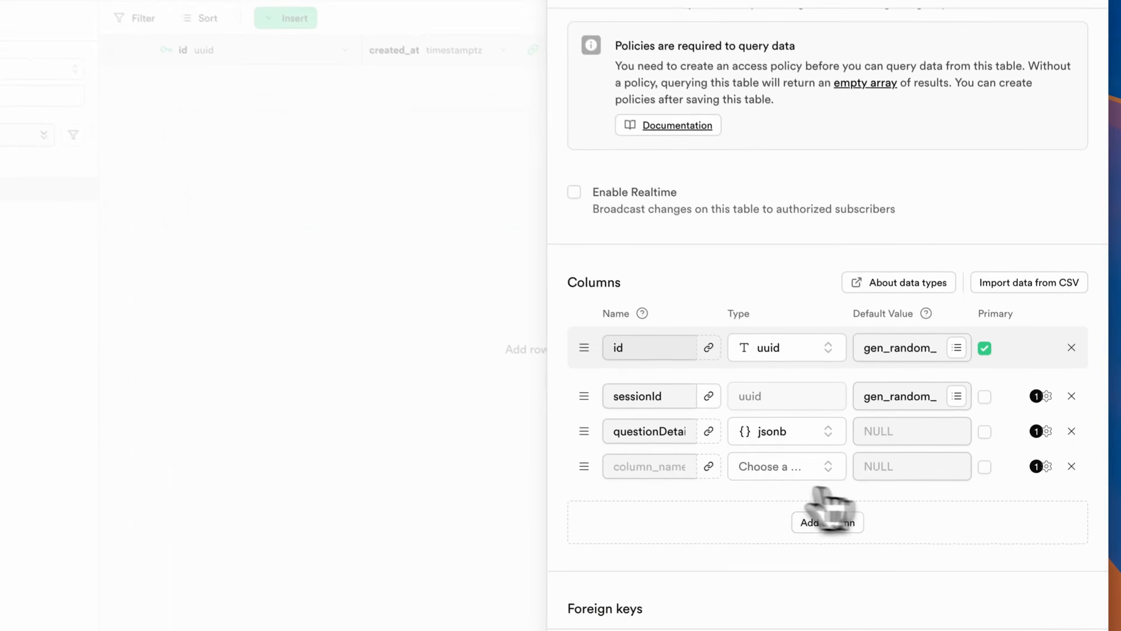
{"action": "type", "text": "user"}
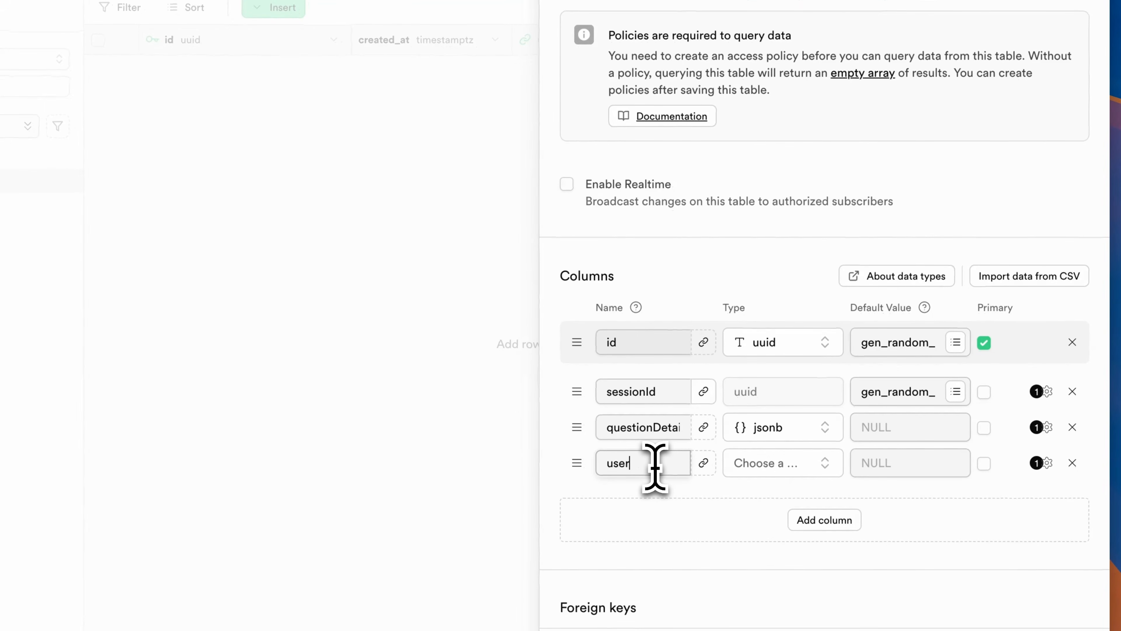
{"action": "type", "text": "Answer"}
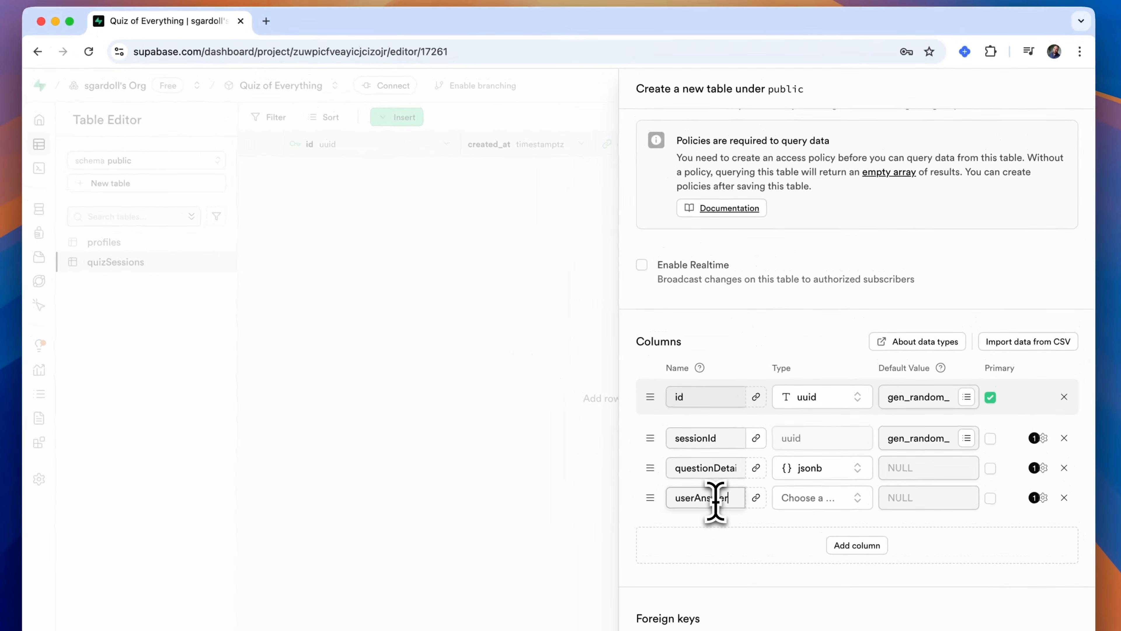
{"action": "left_click", "coordinate": [814, 503]}
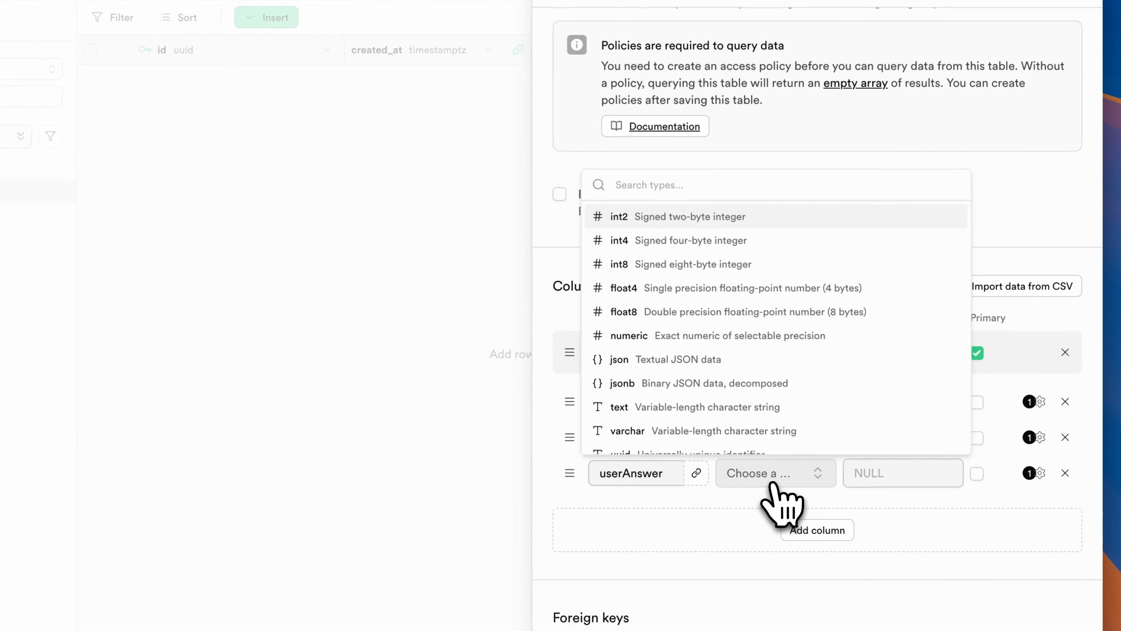
{"action": "left_click", "coordinate": [767, 414]}
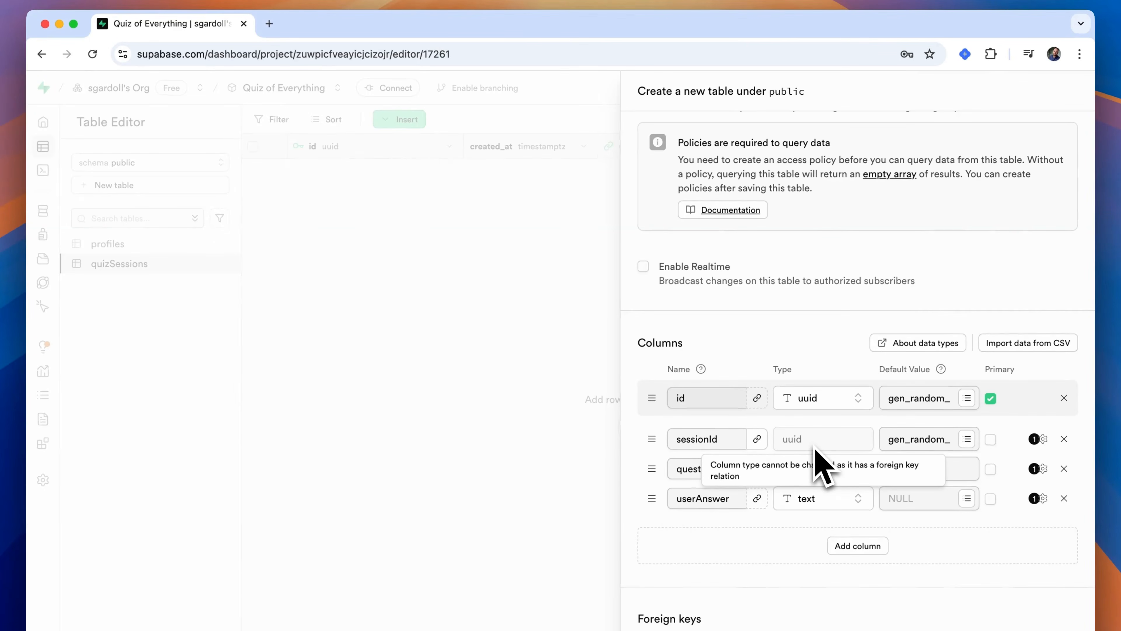
- Add an isCorrect column of type bool
{"action": "left_click", "coordinate": [857, 546]}
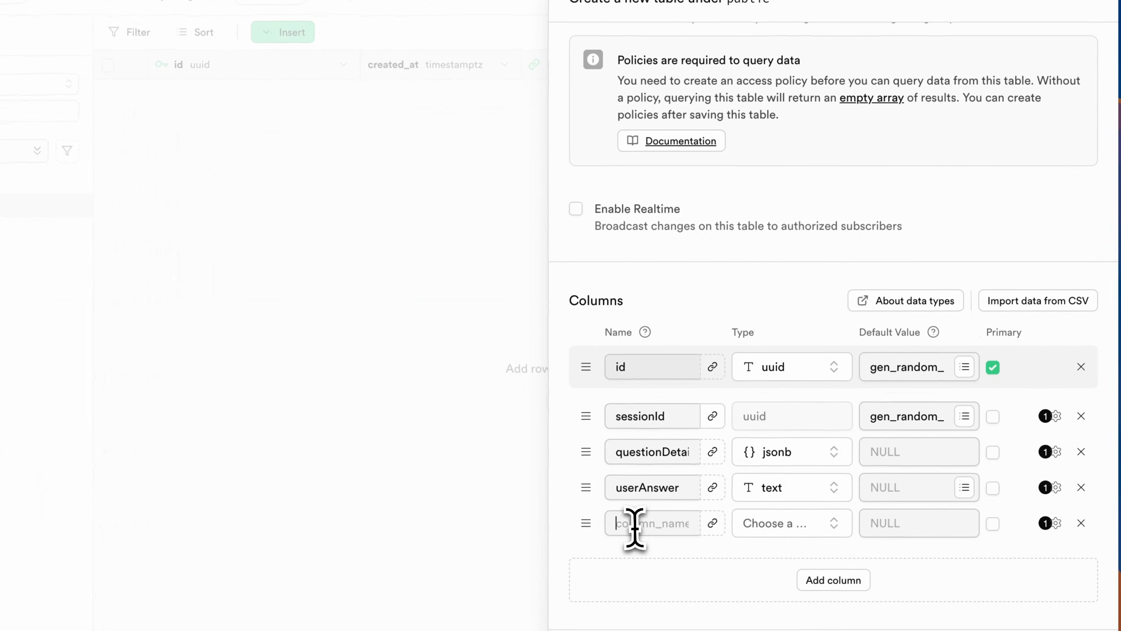
{"action": "type", "text": "isCorrect"}
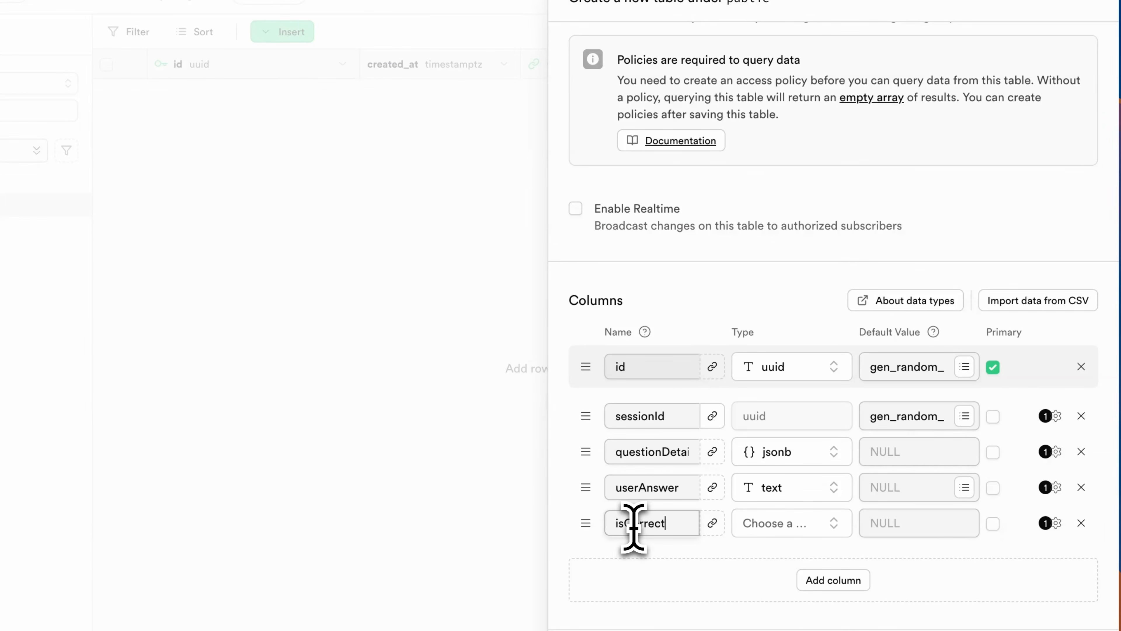
{"action": "left_click", "coordinate": [773, 525]}
{"action": "type", "text": "bool"}
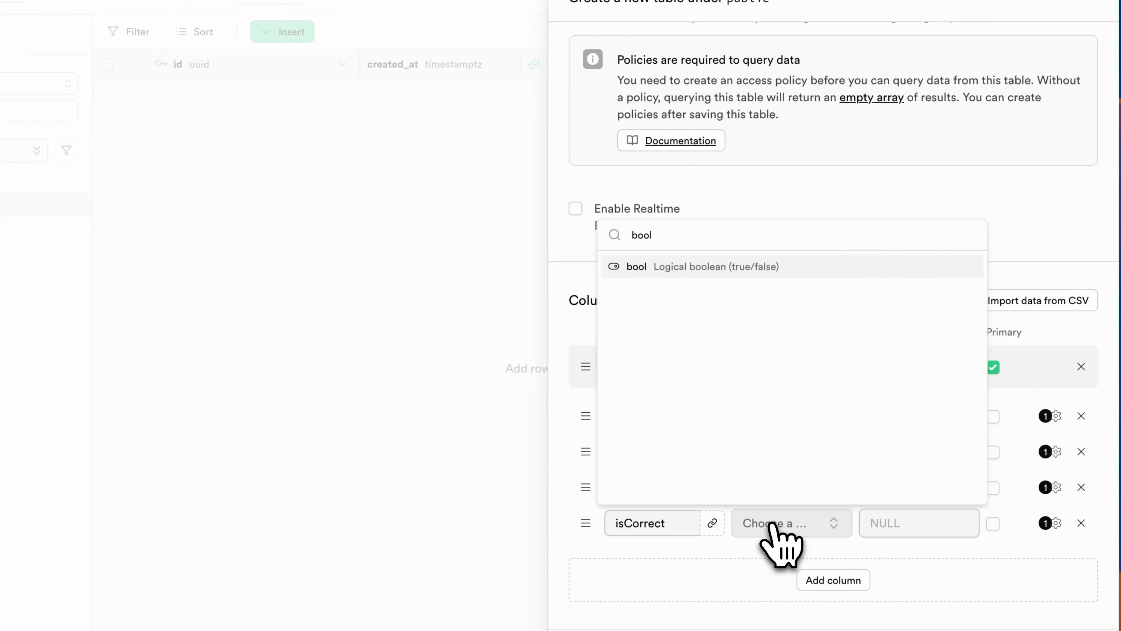
{"action": "left_click", "coordinate": [781, 268]}
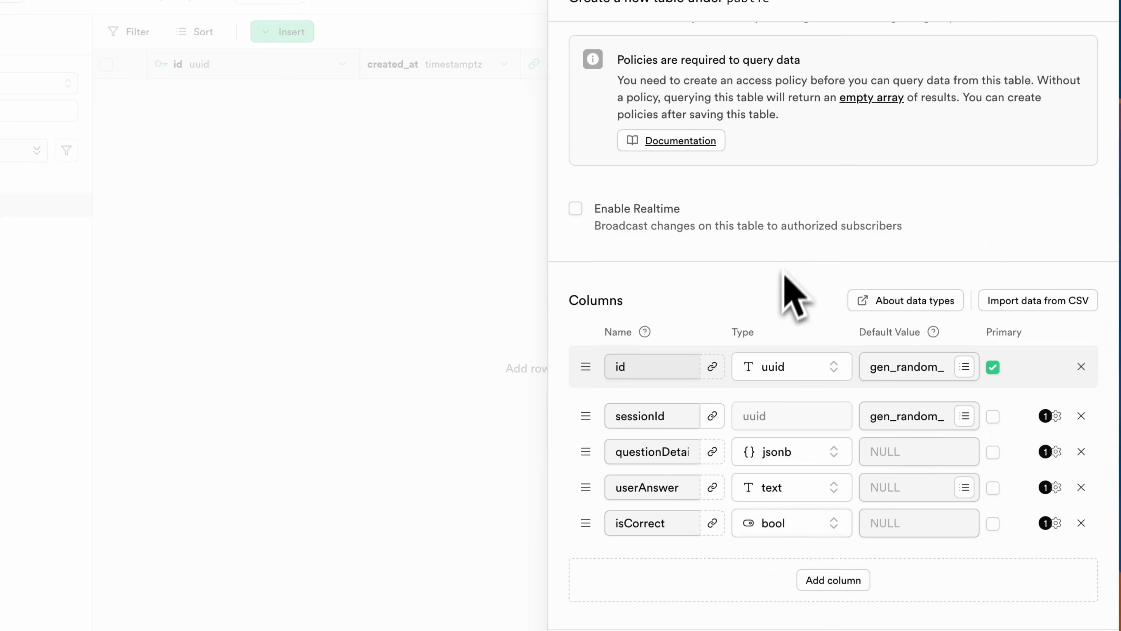
- Add an answeredAt column of type timestamptz
{"action": "left_click", "coordinate": [831, 584]}
{"action": "left_click", "coordinate": [623, 557]}
{"action": "type", "text": "ansser"}
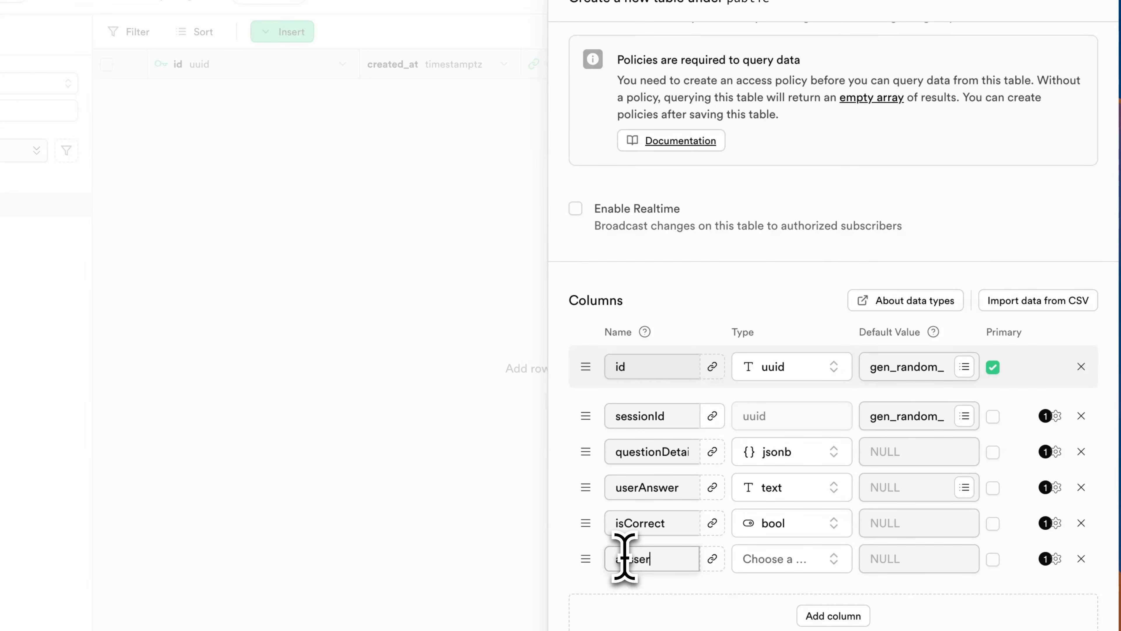
{"action": "key", "text": "BackSpace"}
{"action": "key", "text": "BackSpace"}
{"action": "key", "text": "BackSpace"}
{"action": "type", "text": "wered"}
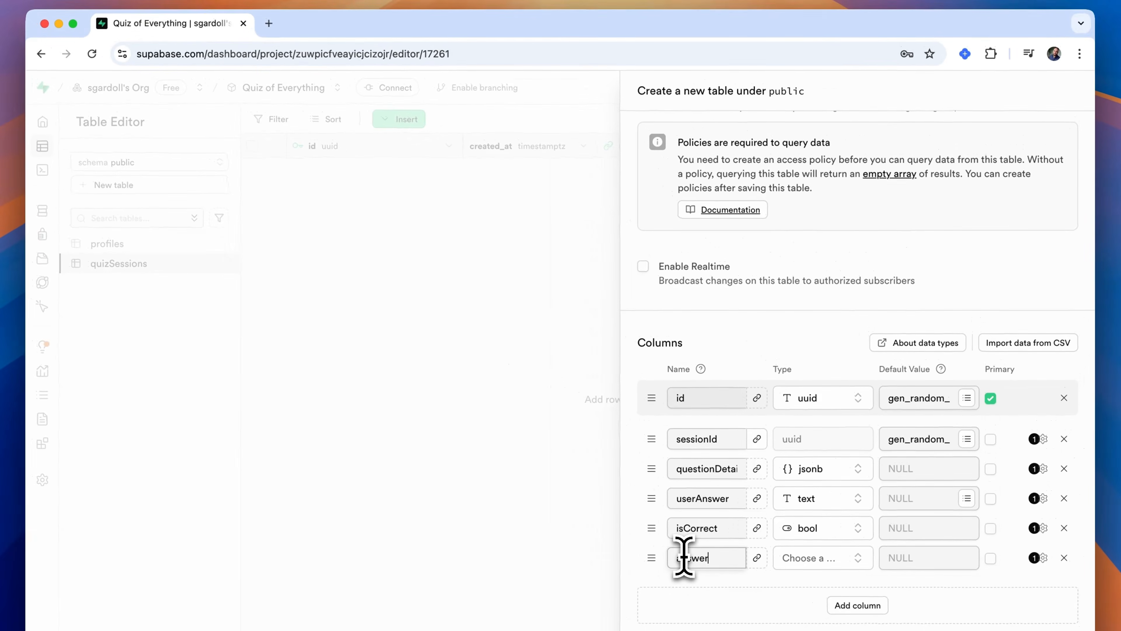
{"action": "type", "text": "At"}
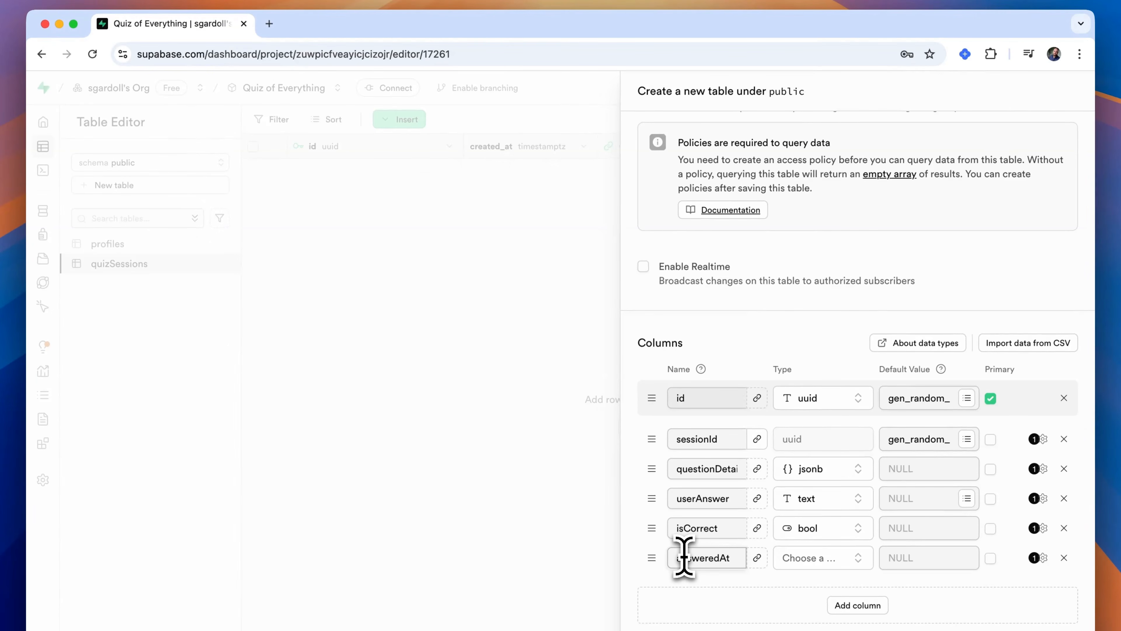
{"action": "left_click", "coordinate": [830, 560]}
{"action": "type", "text": "time"}
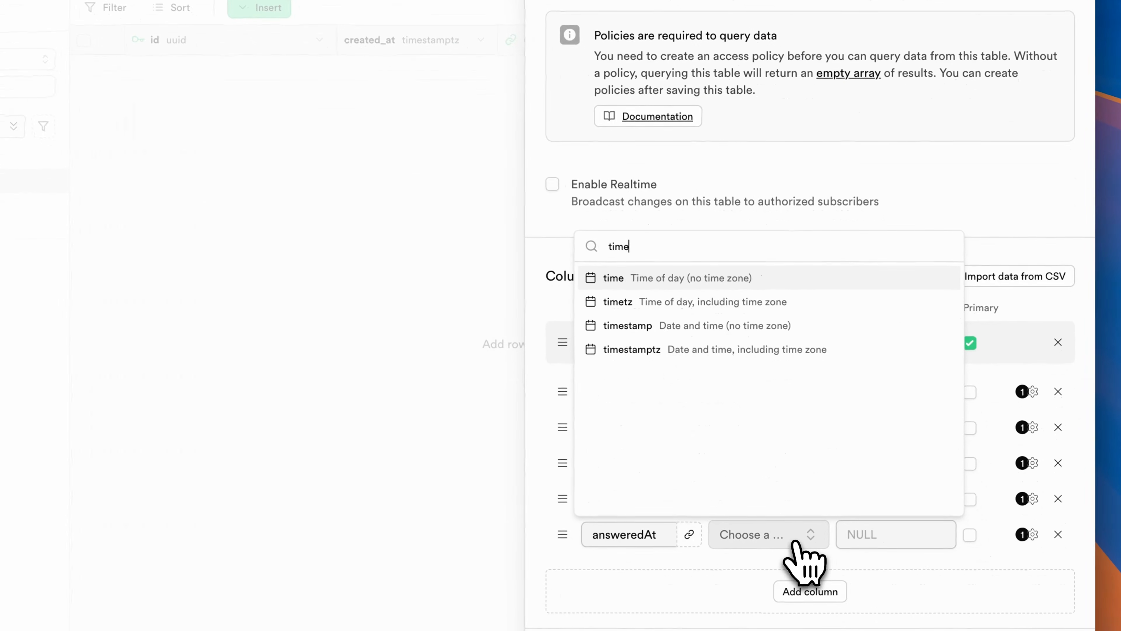
{"action": "left_click", "coordinate": [765, 352]}
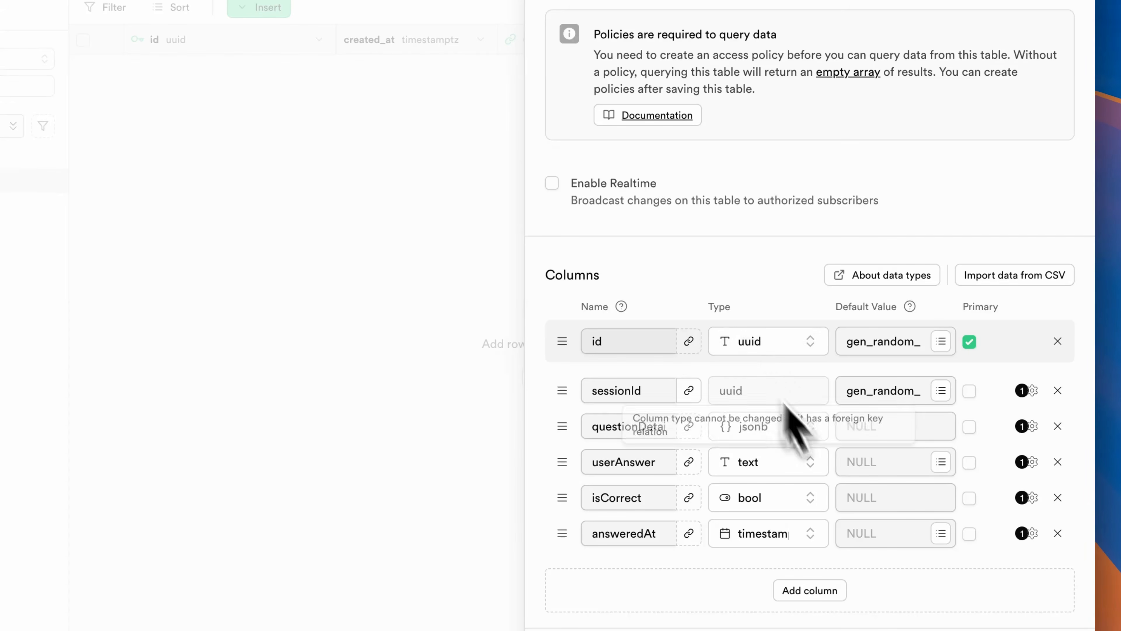
{"action": "left_click", "coordinate": [941, 533]}
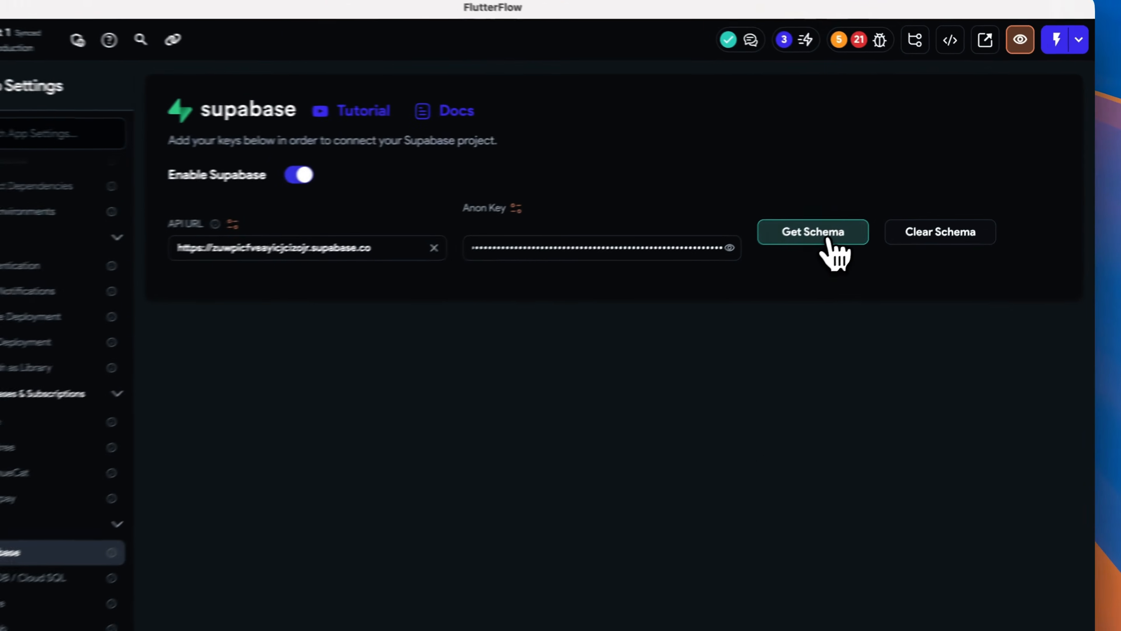
- Switch to FlutterFlow and fetch the Supabase schema to load the new tables
{"action": "left_click", "coordinate": [828, 240]}
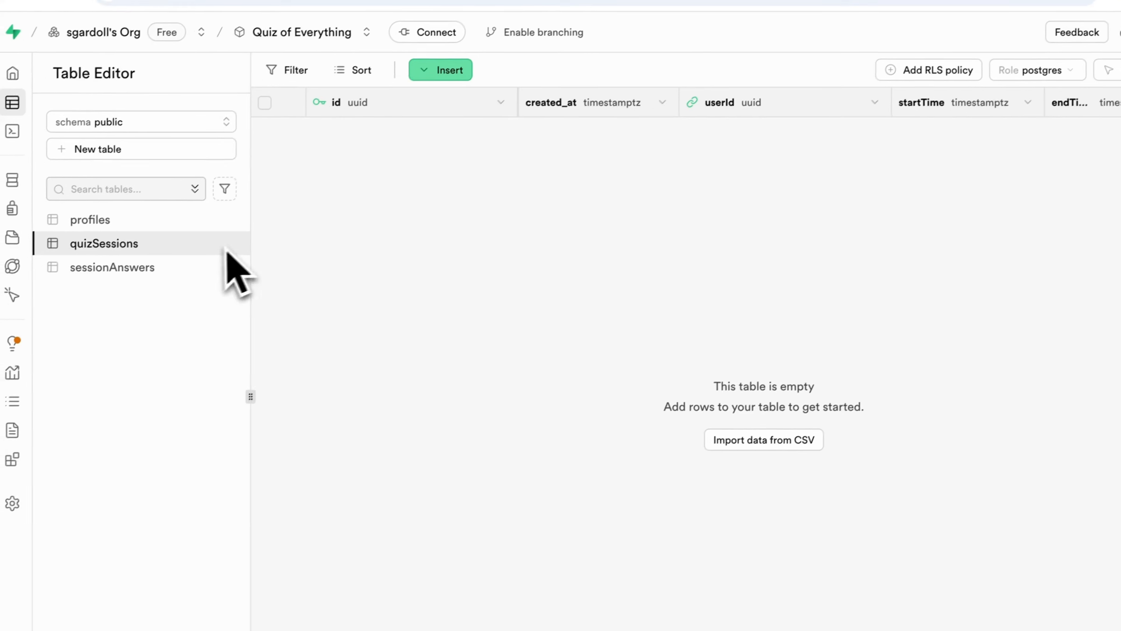
- Back in Supabase, open the quizSessions table for editing
{"action": "left_click", "coordinate": [239, 239]}
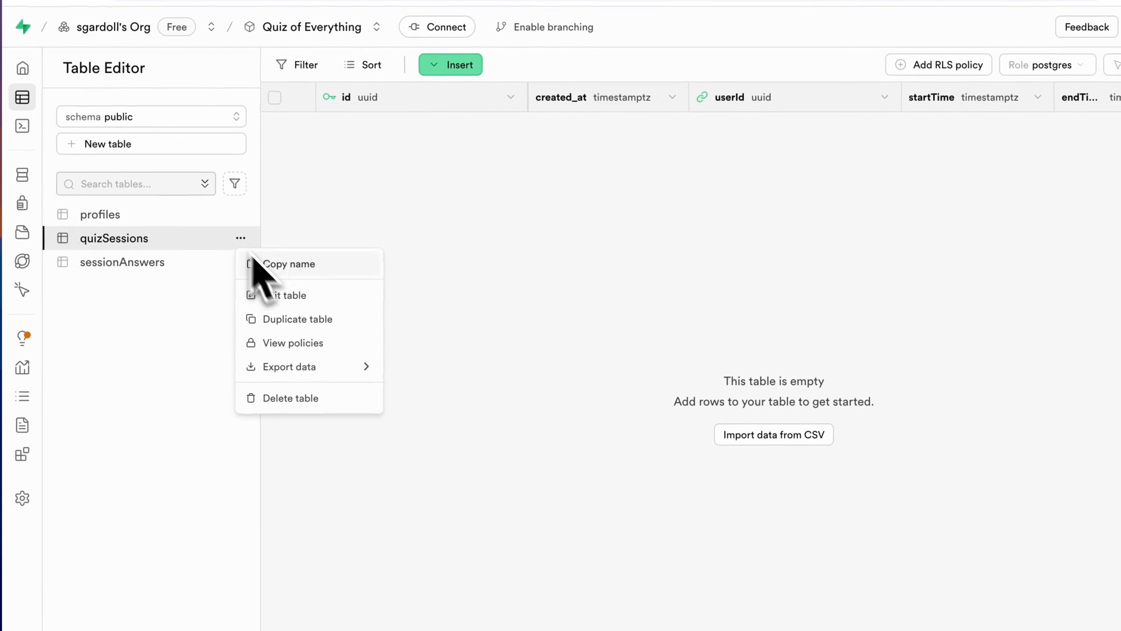
{"action": "left_click", "coordinate": [293, 297]}
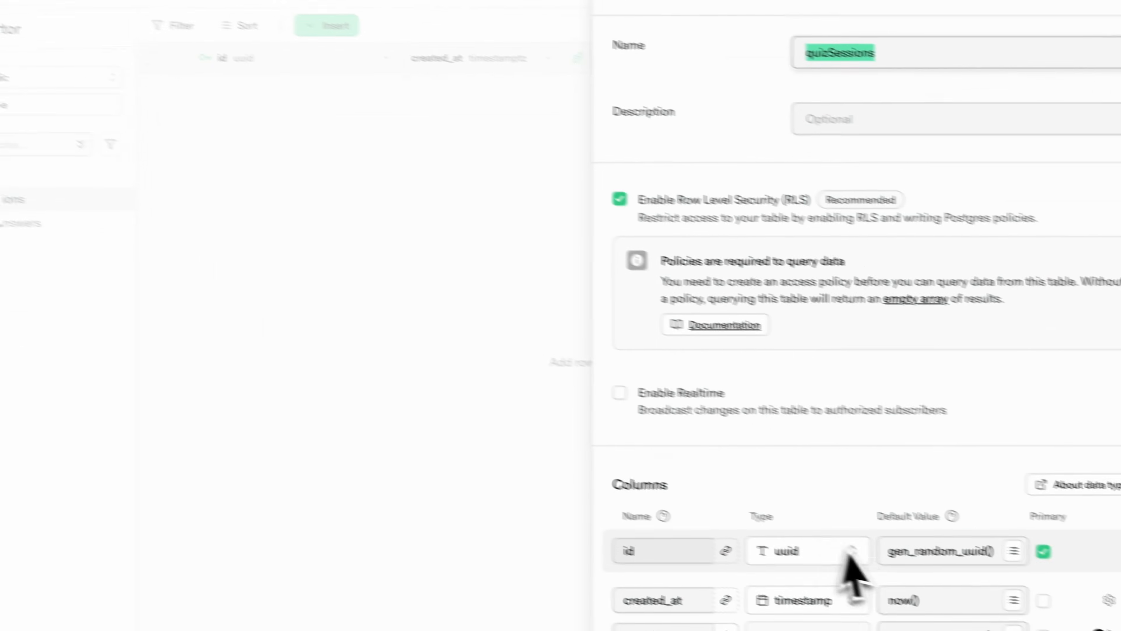
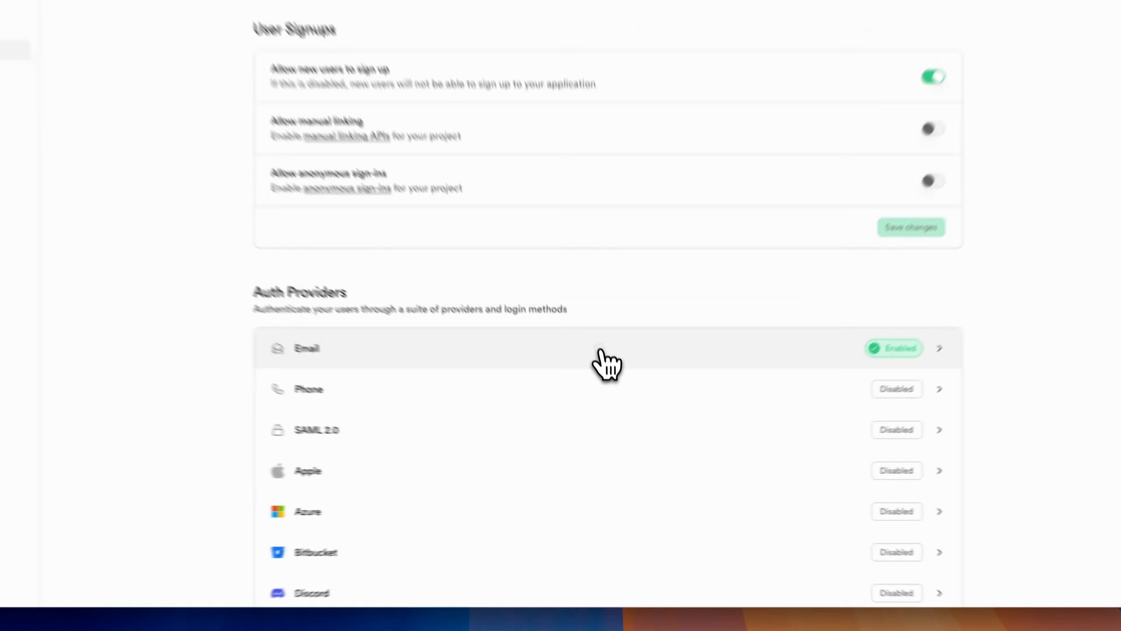
- Turn off Confirm email and Secure email change in the Email auth provider settings and save
{"action": "left_click", "coordinate": [607, 412]}
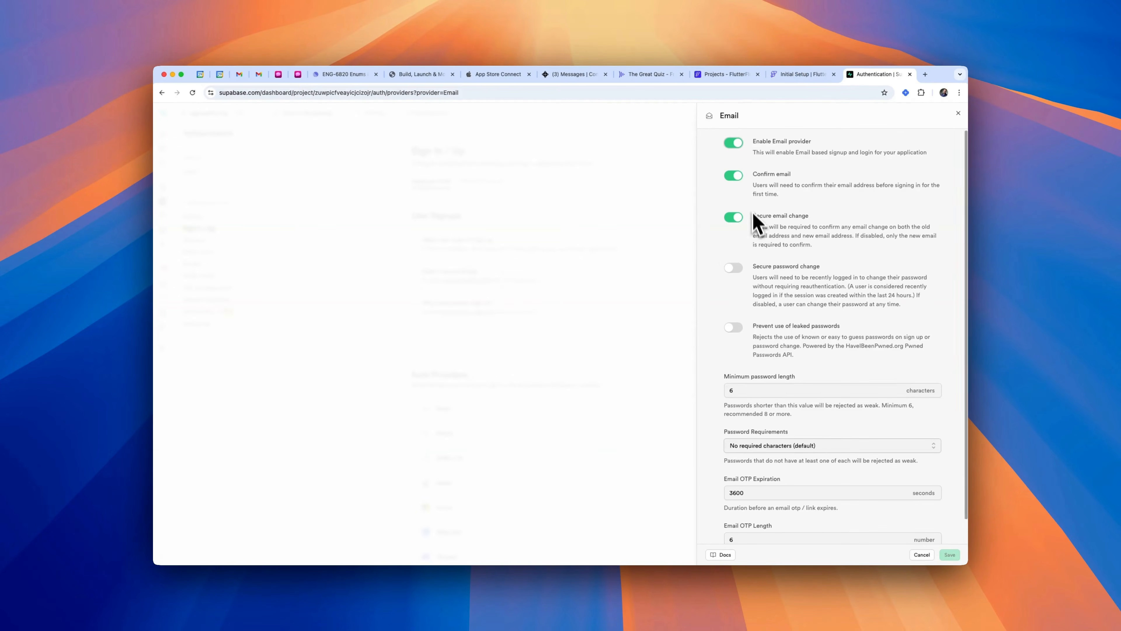
{"action": "left_click", "coordinate": [733, 176]}
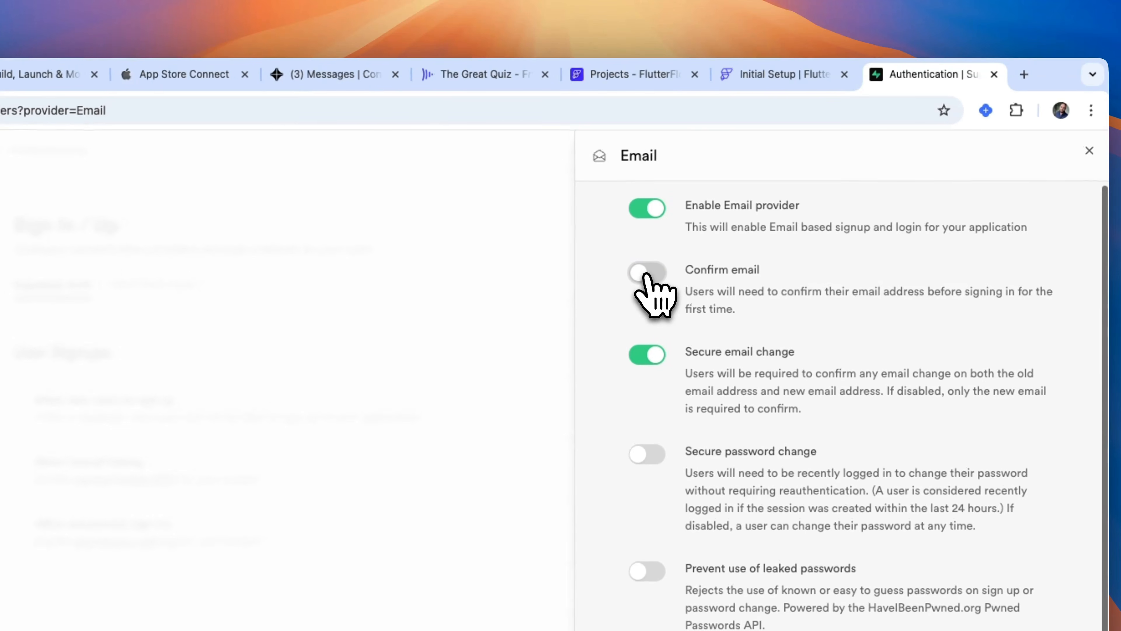
{"action": "left_click", "coordinate": [645, 355]}
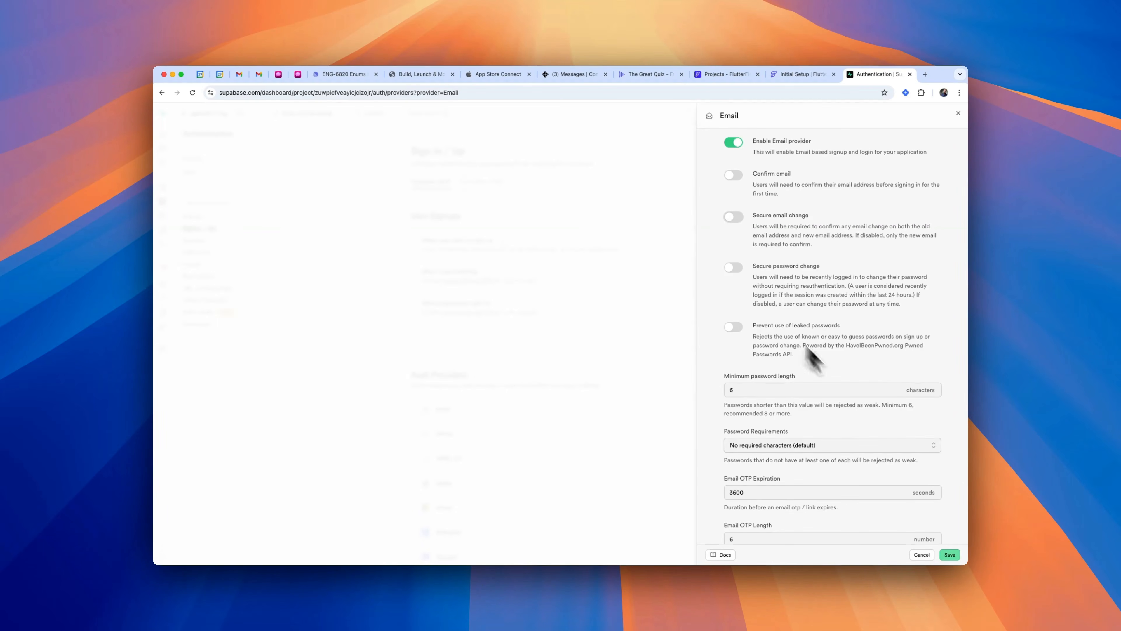
{"action": "scroll", "coordinate": [885, 405], "scroll_direction": "up", "scroll_amount": 1}
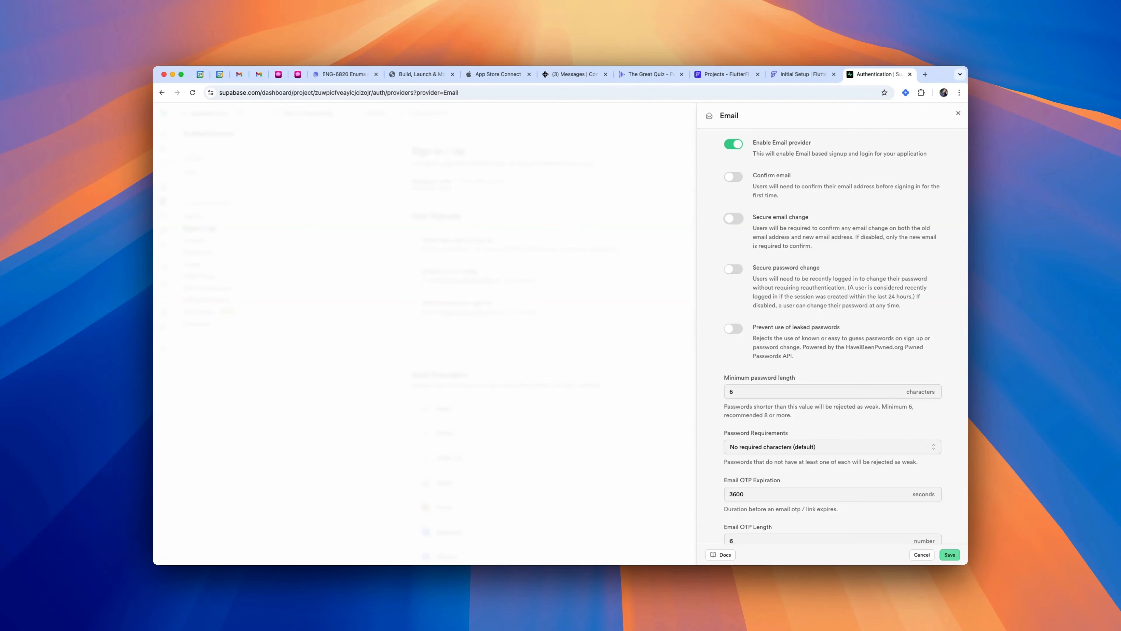
{"action": "scroll", "coordinate": [938, 525], "scroll_direction": "down", "scroll_amount": 2}
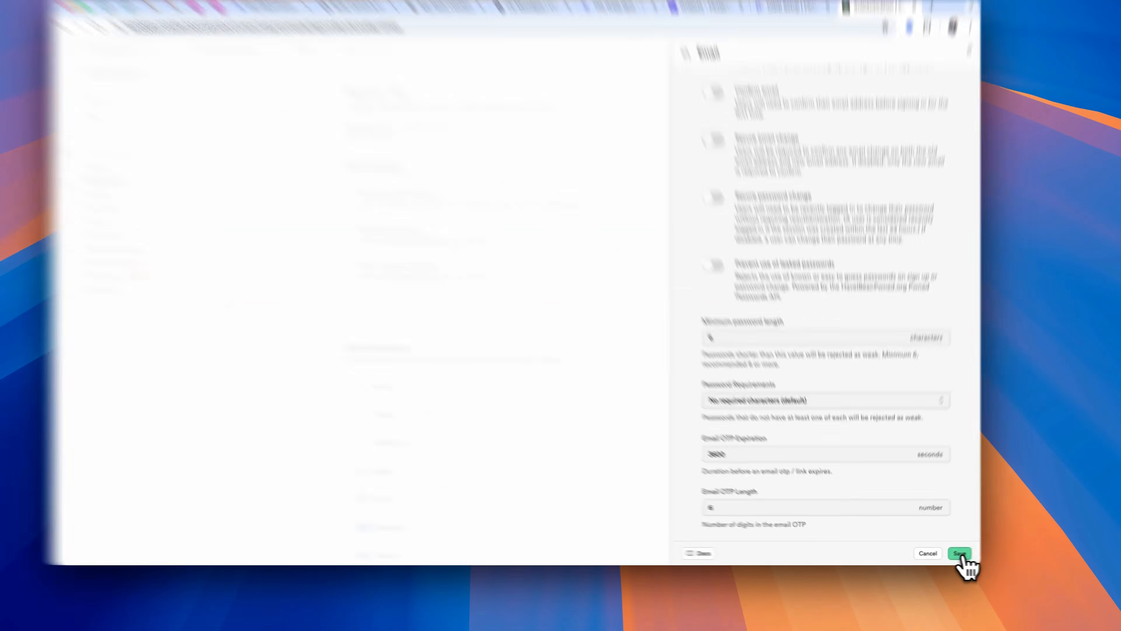
{"action": "left_click", "coordinate": [961, 554]}
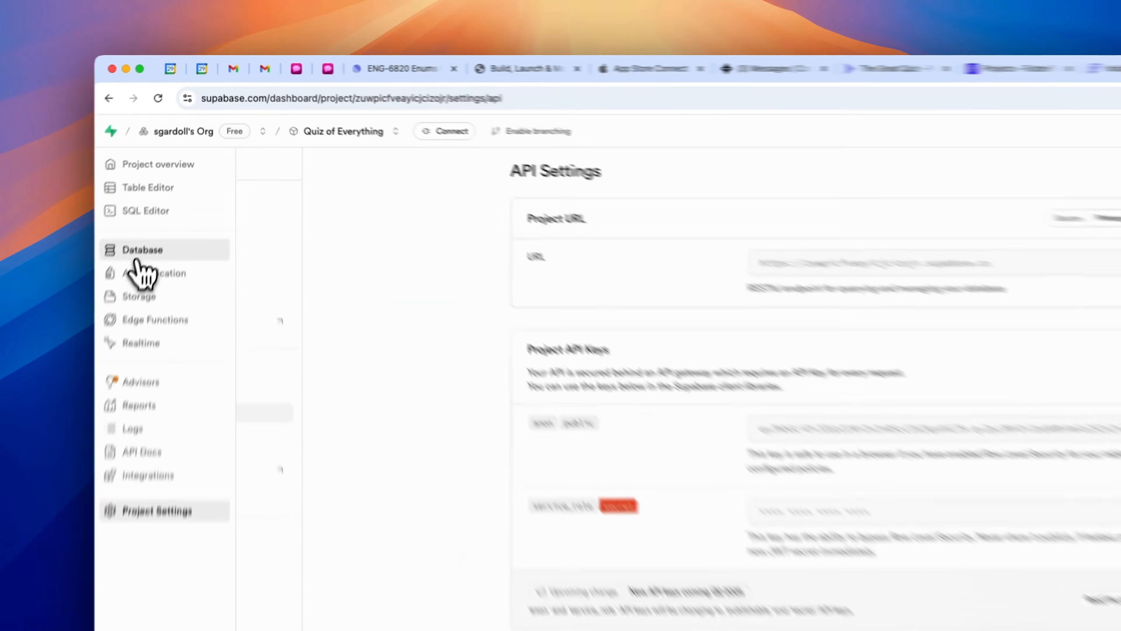
- Switch to FlutterFlow and open the action flow of the Create Account button on the Auth_Create page
{"action": "left_click", "coordinate": [137, 260]}
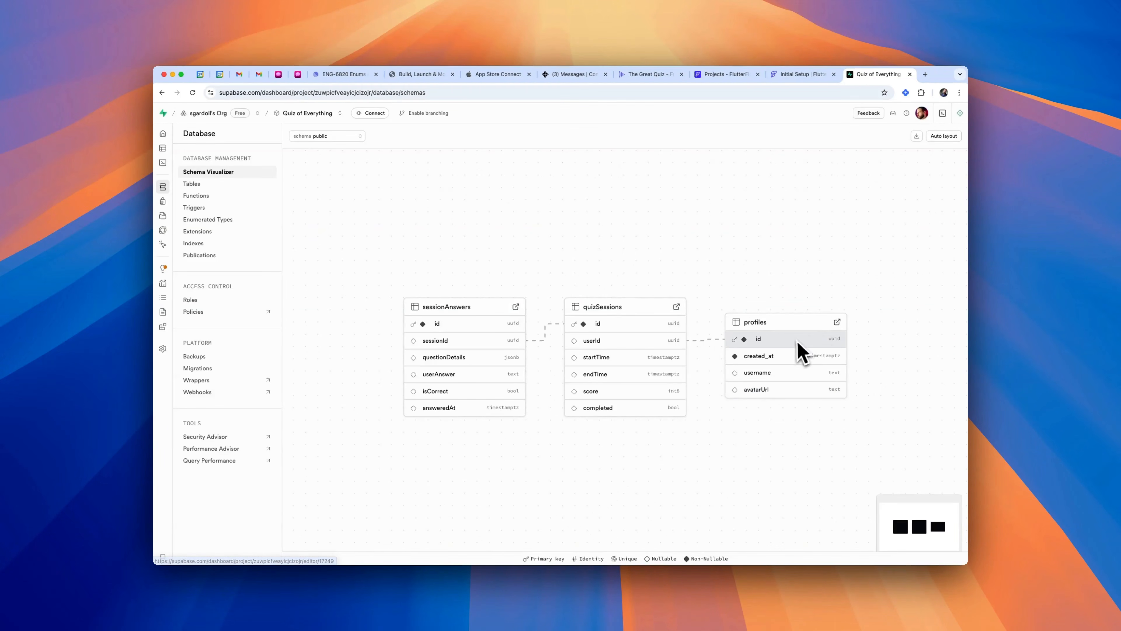
{"action": "left_click", "coordinate": [167, 201]}
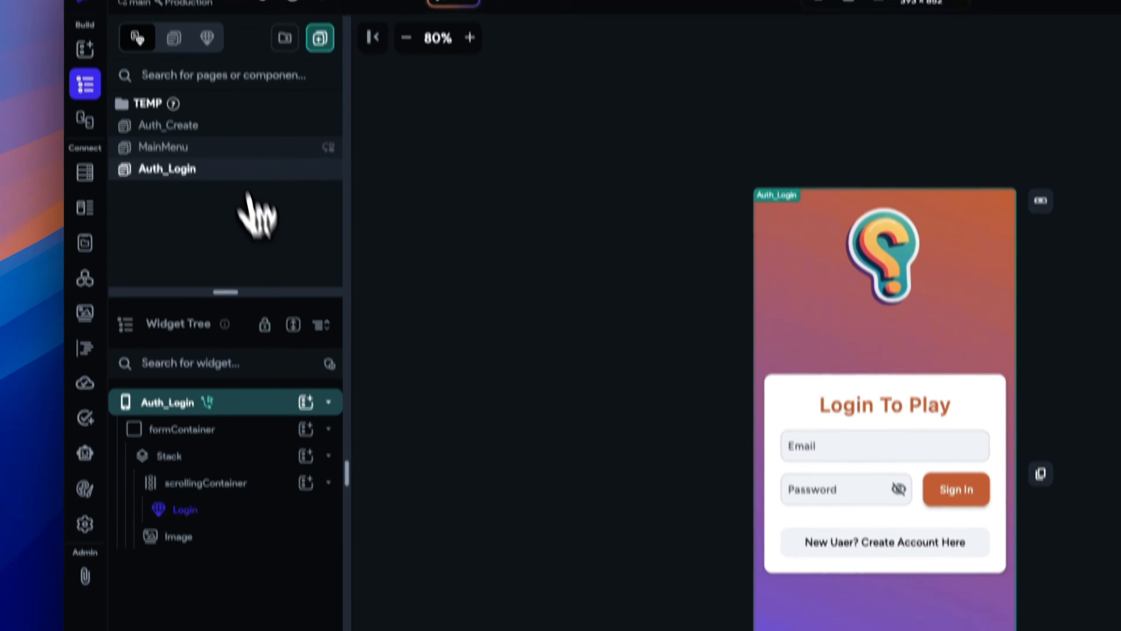
{"action": "left_click", "coordinate": [233, 193]}
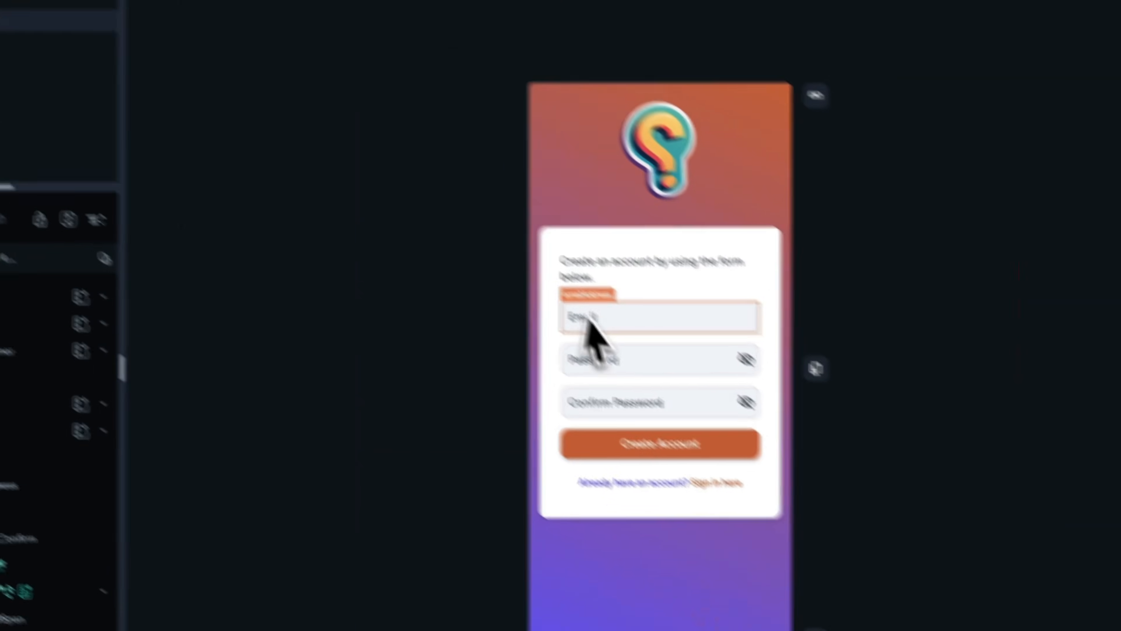
{"action": "left_click", "coordinate": [830, 475]}
{"action": "left_click", "coordinate": [615, 383]}
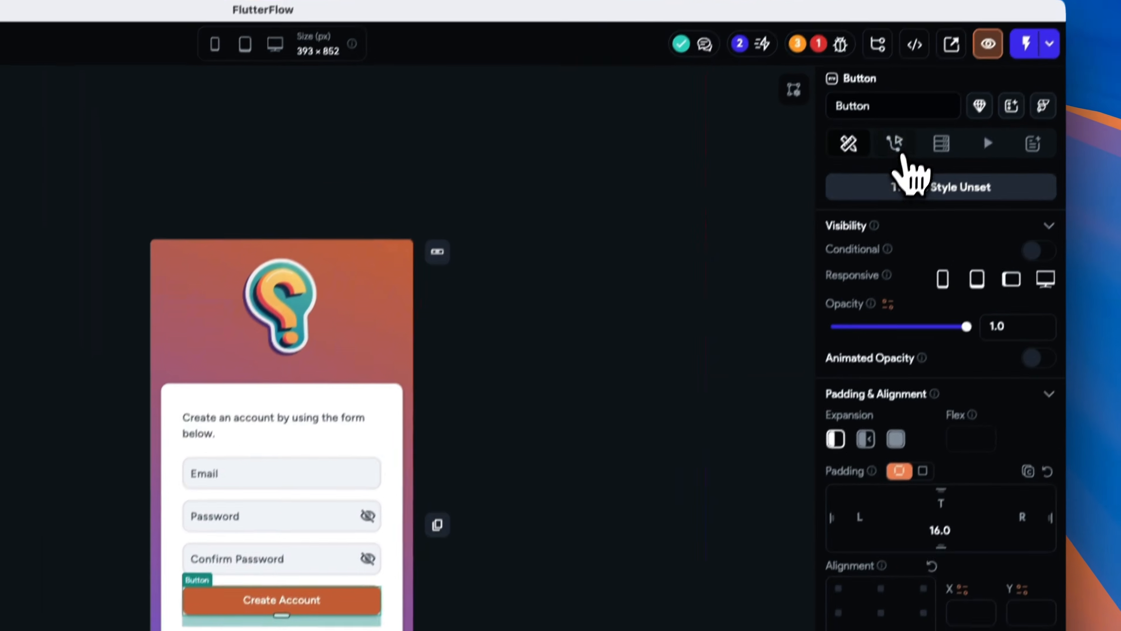
{"action": "left_click", "coordinate": [885, 144]}
{"action": "left_click", "coordinate": [889, 265]}
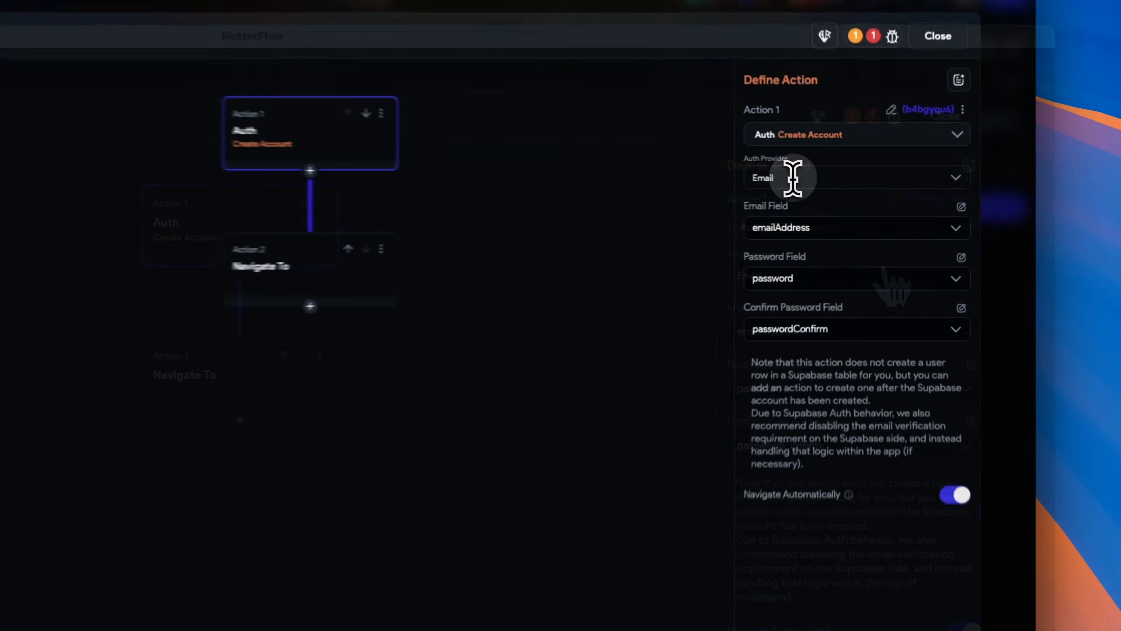
- Set the Create Account action to Email with emailAddress, password and passwordConfirm fields, and turn off Navigate Automatically
{"action": "left_click", "coordinate": [786, 174]}
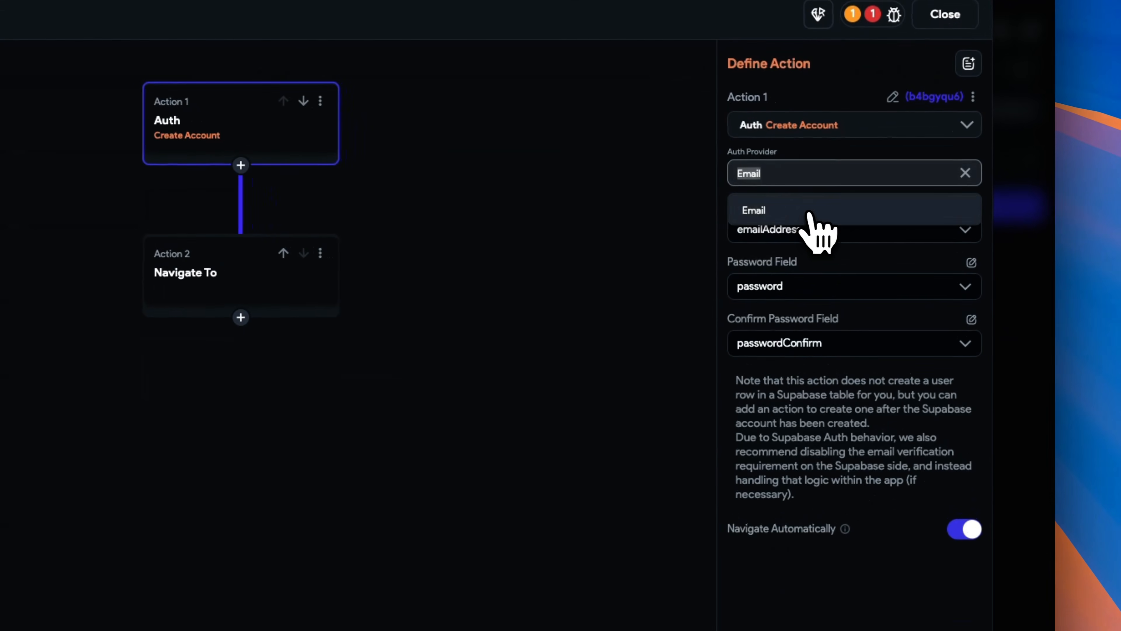
{"action": "left_click", "coordinate": [810, 212]}
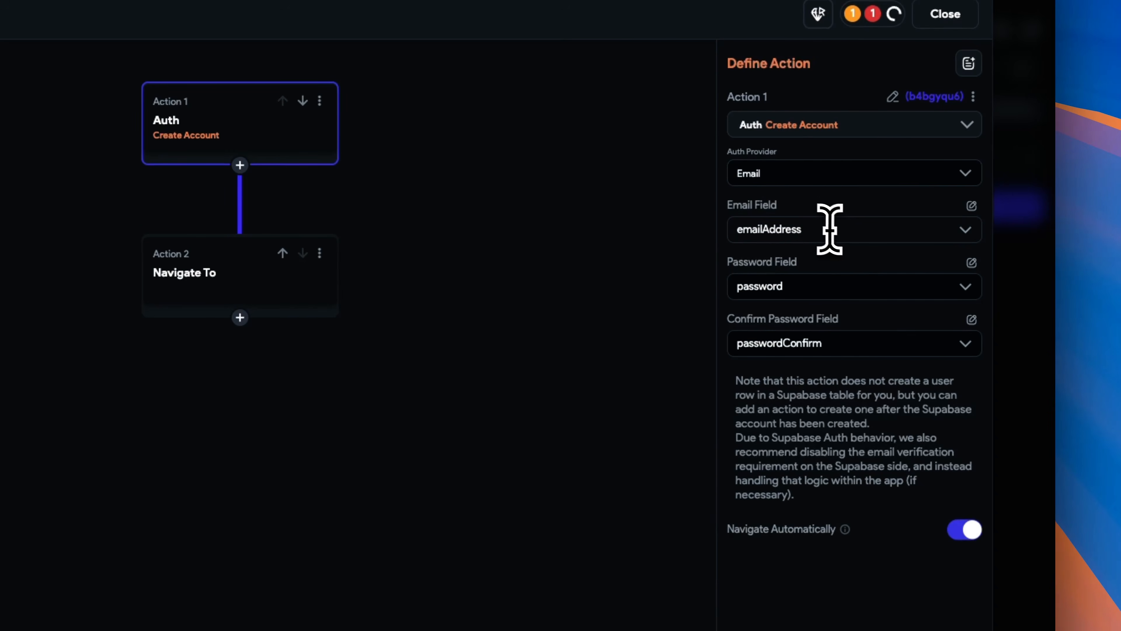
{"action": "left_click", "coordinate": [833, 230]}
{"action": "left_click", "coordinate": [826, 271]}
{"action": "left_click", "coordinate": [828, 287]}
{"action": "left_click", "coordinate": [832, 329]}
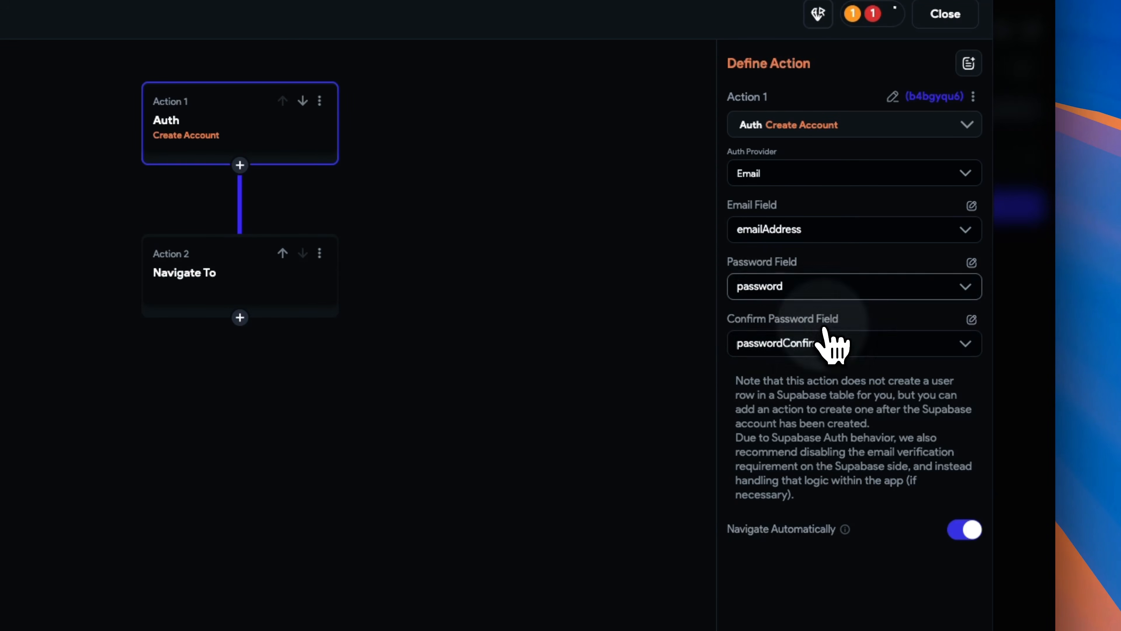
{"action": "left_click", "coordinate": [837, 344]}
{"action": "left_click", "coordinate": [841, 411]}
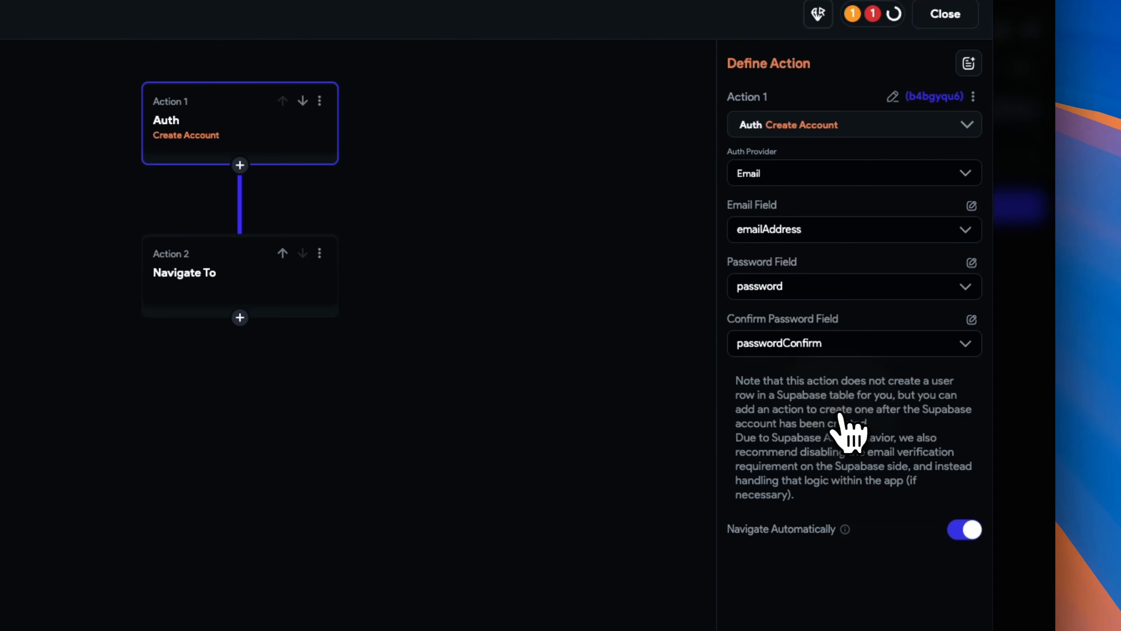
{"action": "scroll", "coordinate": [949, 393], "scroll_direction": "down", "scroll_amount": 3}
{"action": "left_click", "coordinate": [963, 349]}
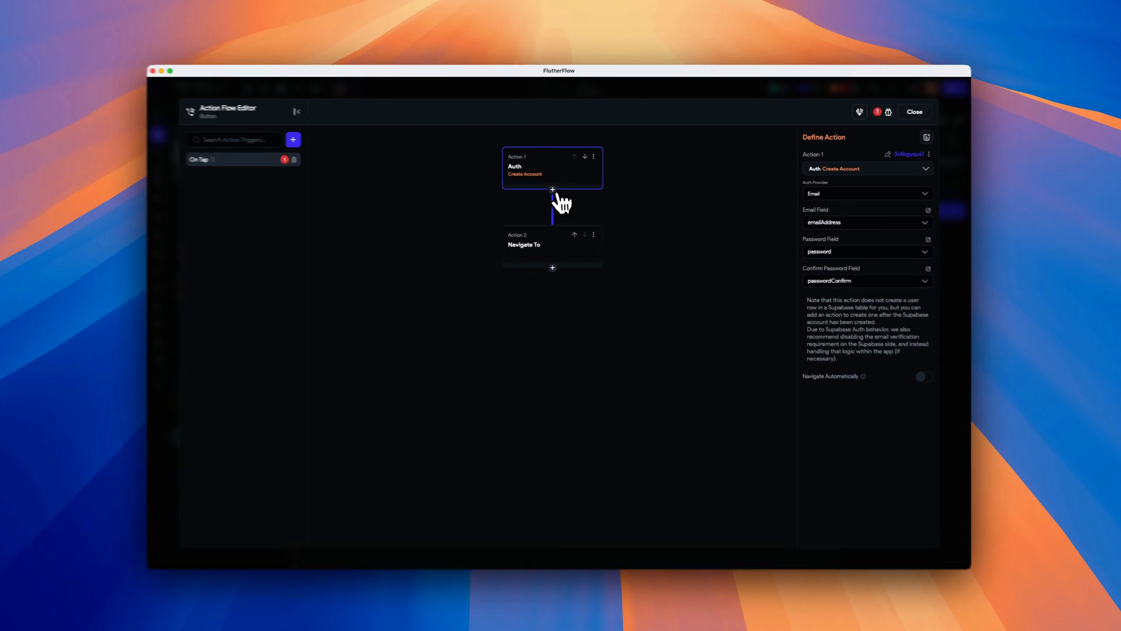
- Insert a new Supabase Insert Row action between the Create Account and Navigate To actions
{"action": "left_click", "coordinate": [555, 190]}
{"action": "left_click", "coordinate": [554, 206]}
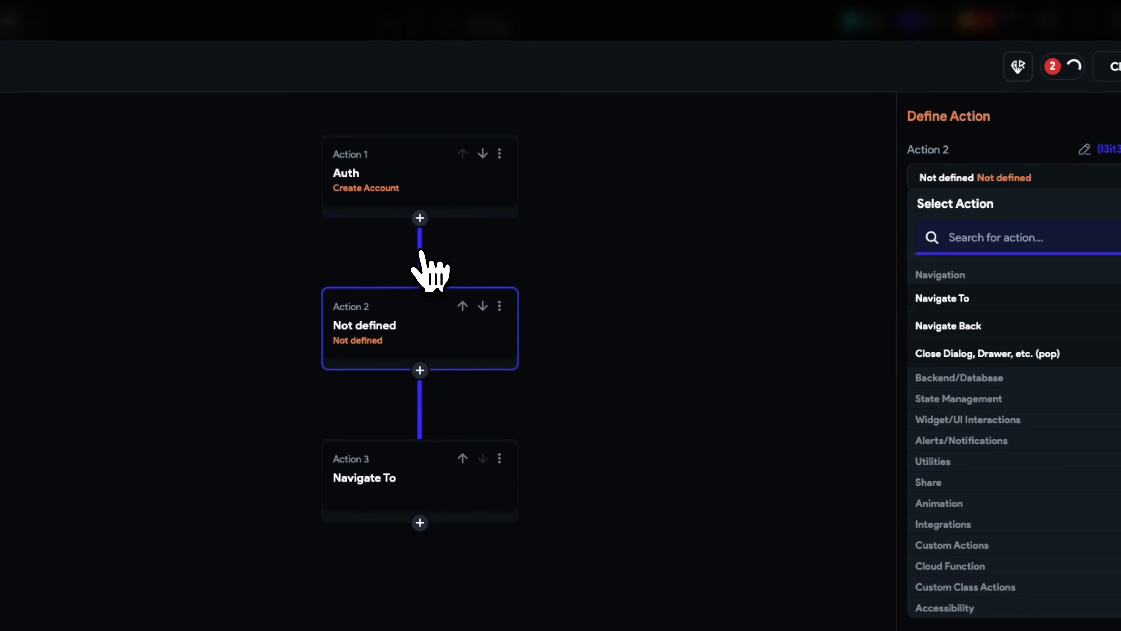
{"action": "left_click", "coordinate": [981, 379]}
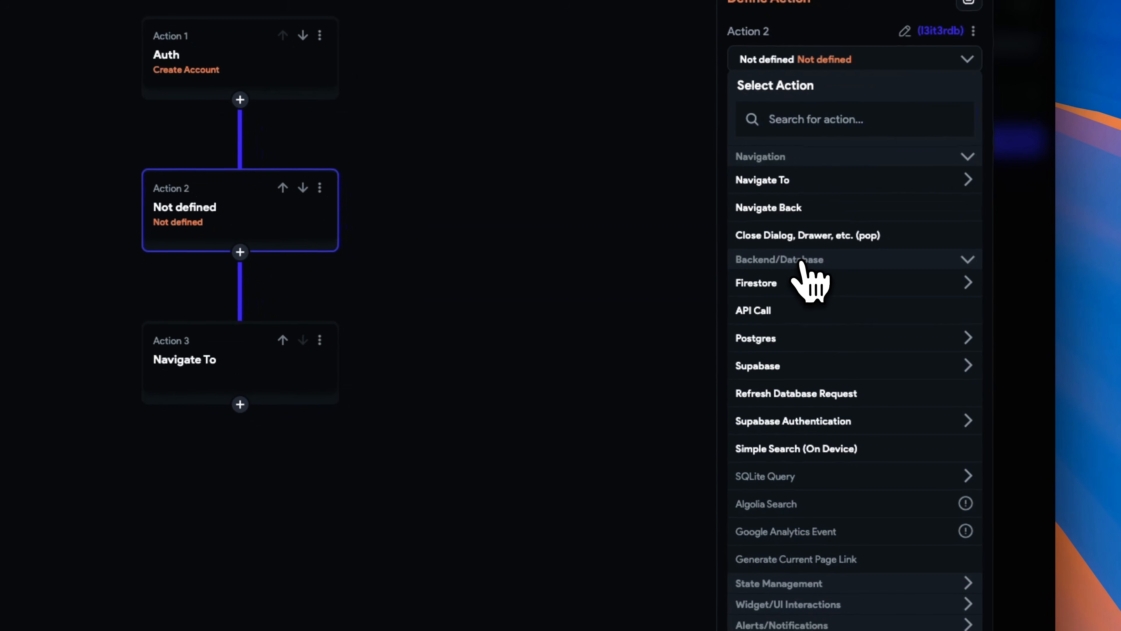
{"action": "left_click", "coordinate": [800, 369]}
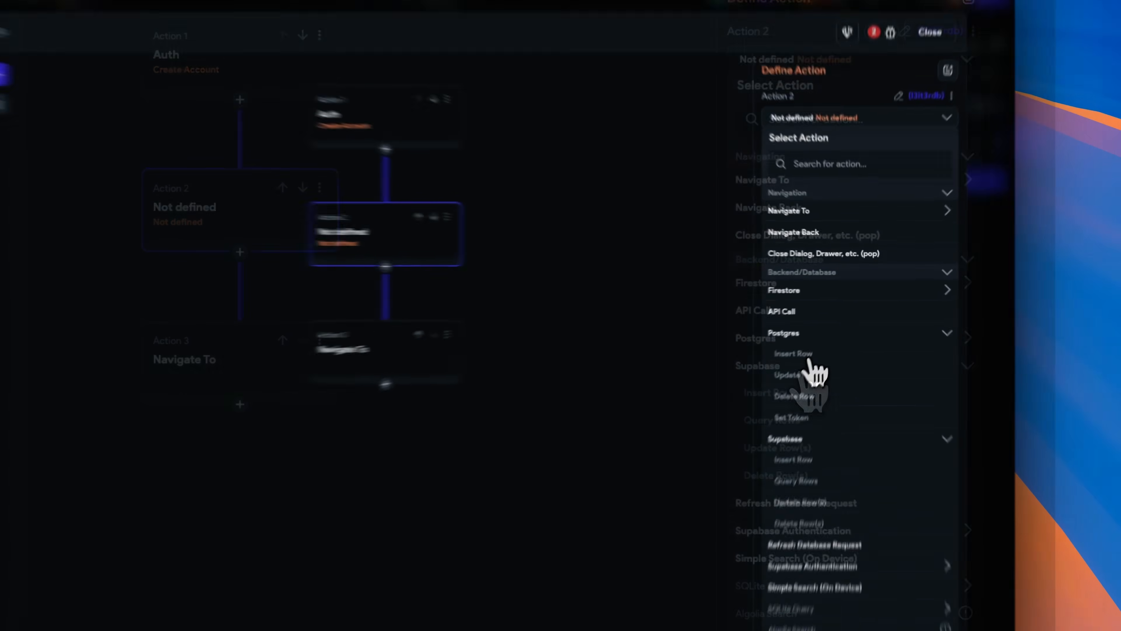
{"action": "left_click", "coordinate": [800, 391]}
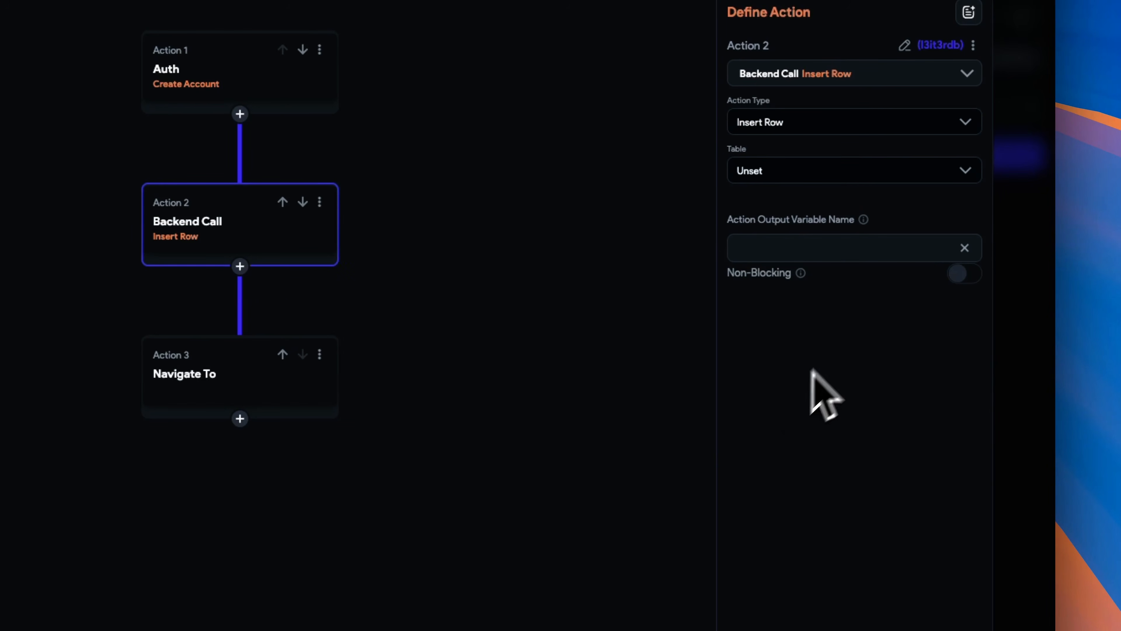
- Set the Insert Row table to profiles and add an id field
{"action": "left_click", "coordinate": [835, 171]}
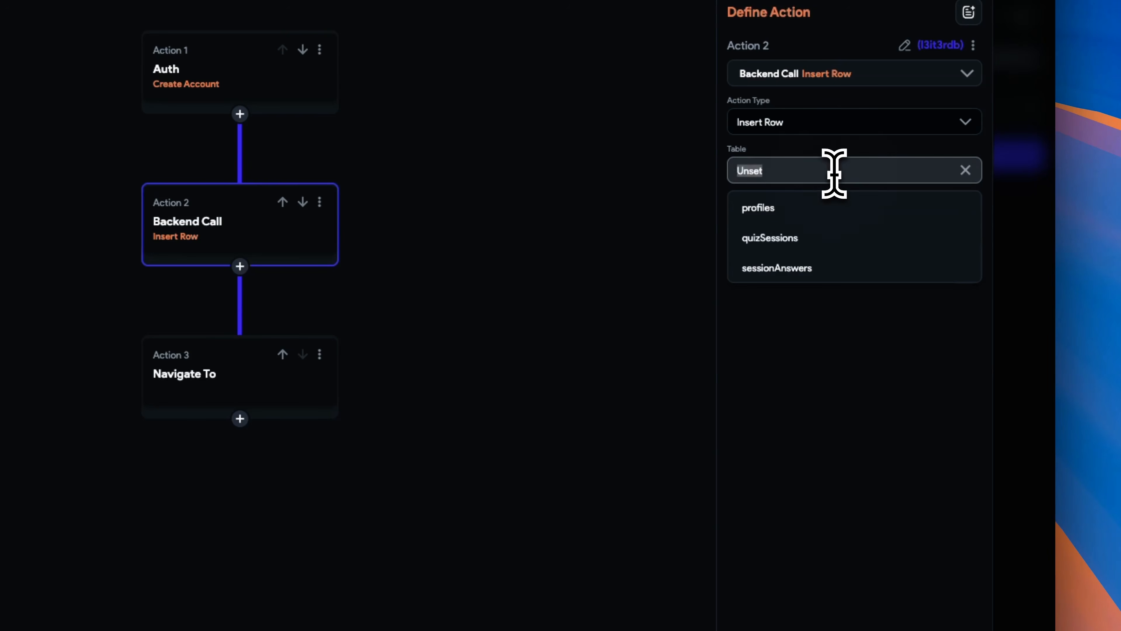
{"action": "left_click", "coordinate": [816, 209]}
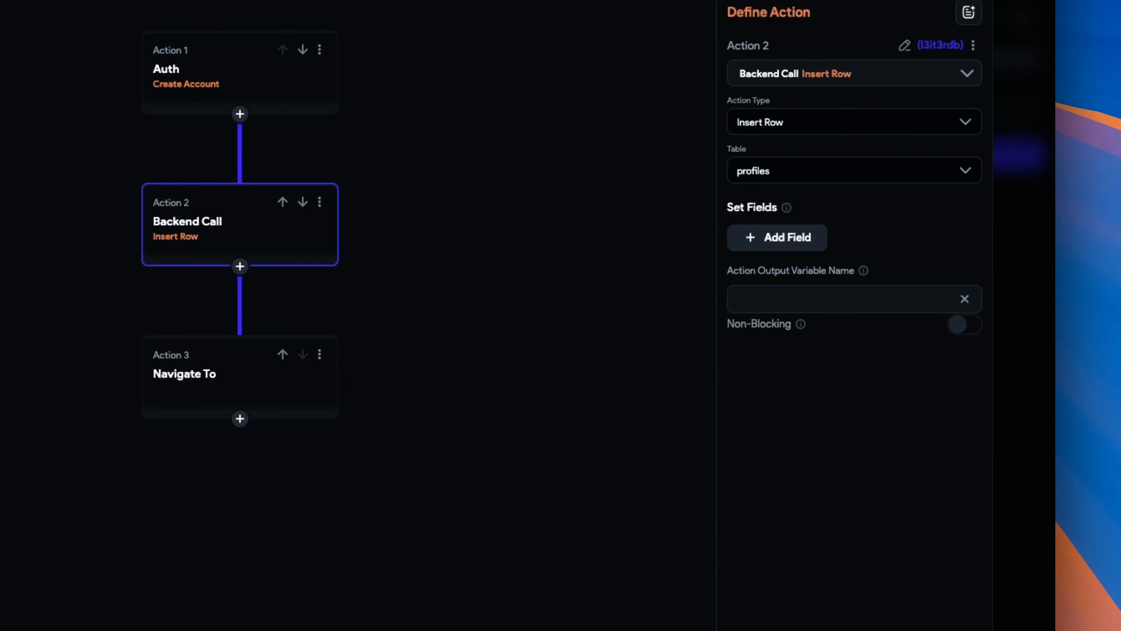
{"action": "left_click", "coordinate": [793, 240]}
{"action": "left_click", "coordinate": [787, 257]}
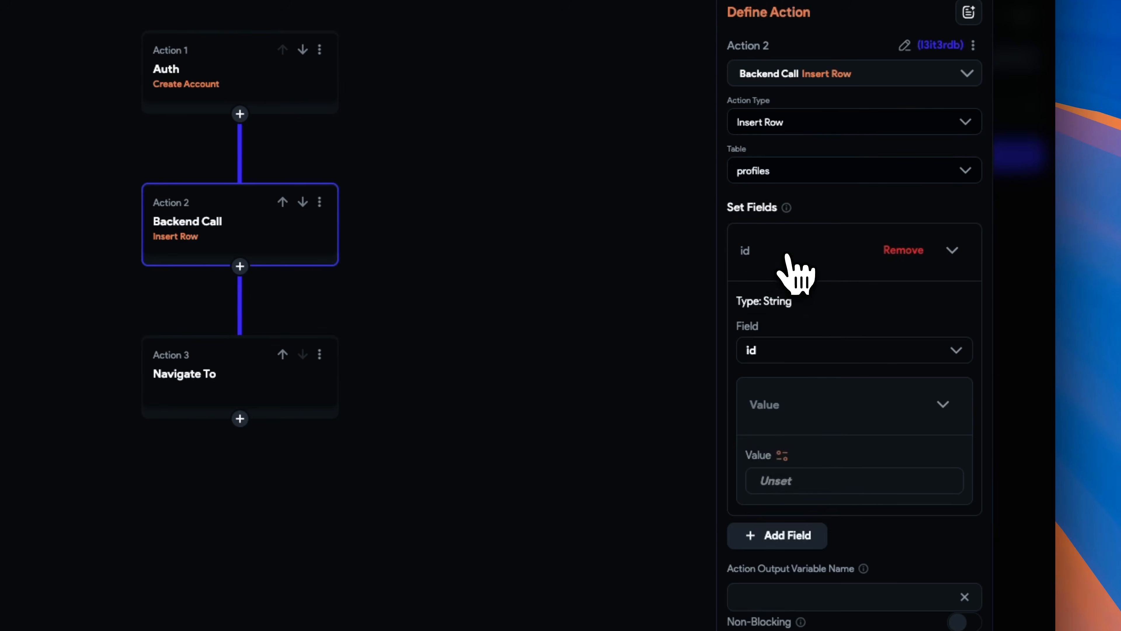
- Set the id field's value to the authenticated user's User ID
{"action": "left_click", "coordinate": [782, 455]}
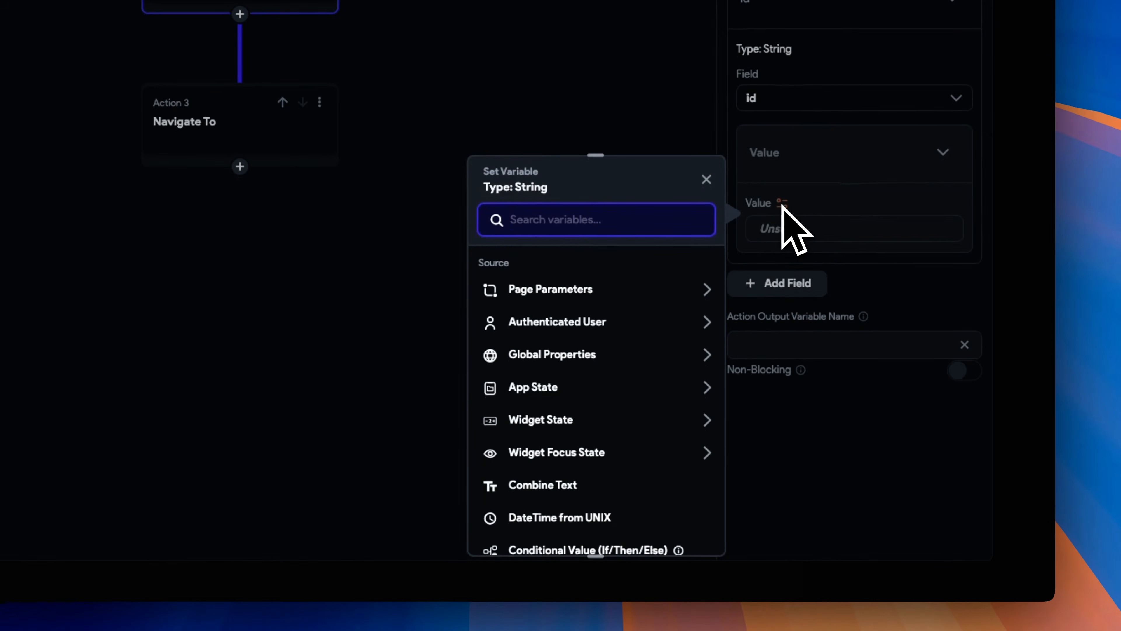
{"action": "left_click", "coordinate": [658, 321]}
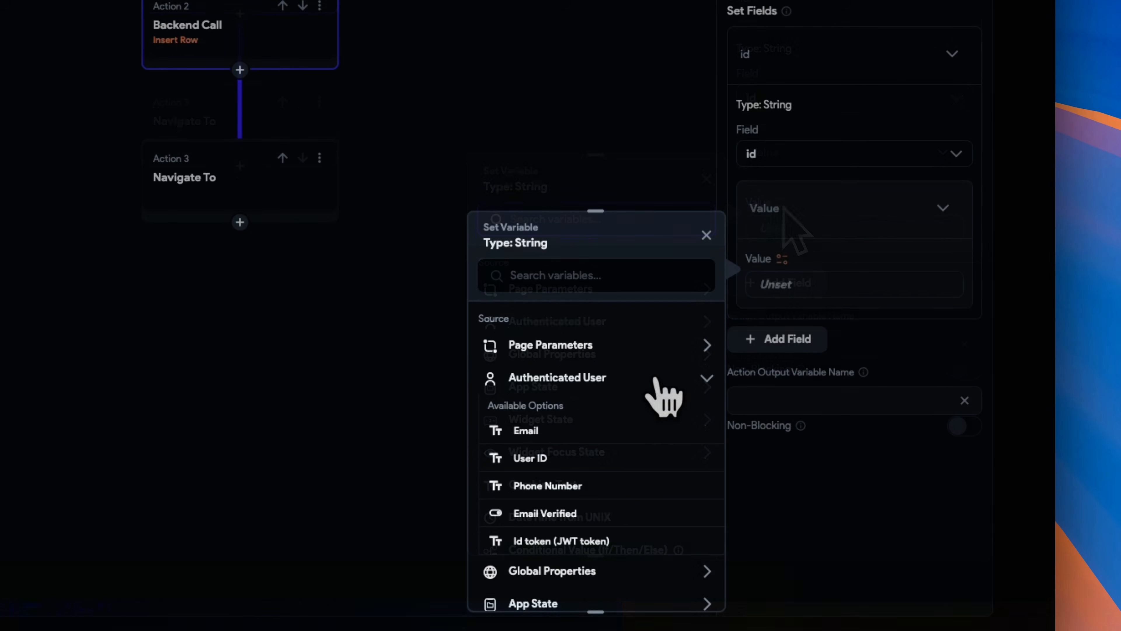
{"action": "left_click", "coordinate": [595, 459]}
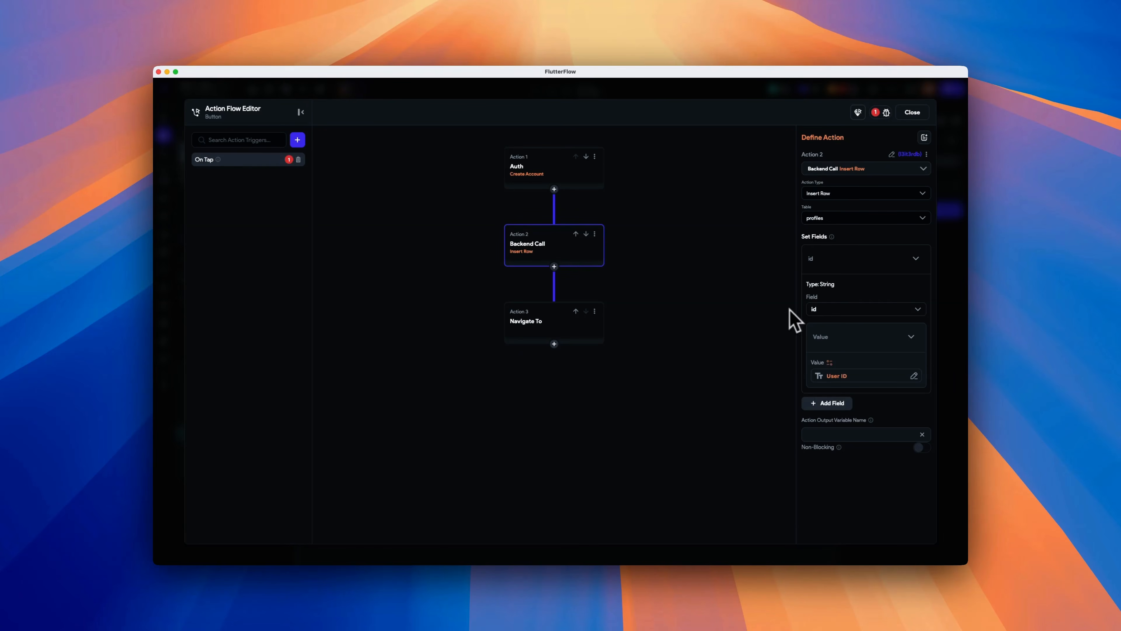
- Add a created_at field and set its value to the global Current Time property
{"action": "left_click", "coordinate": [828, 399]}
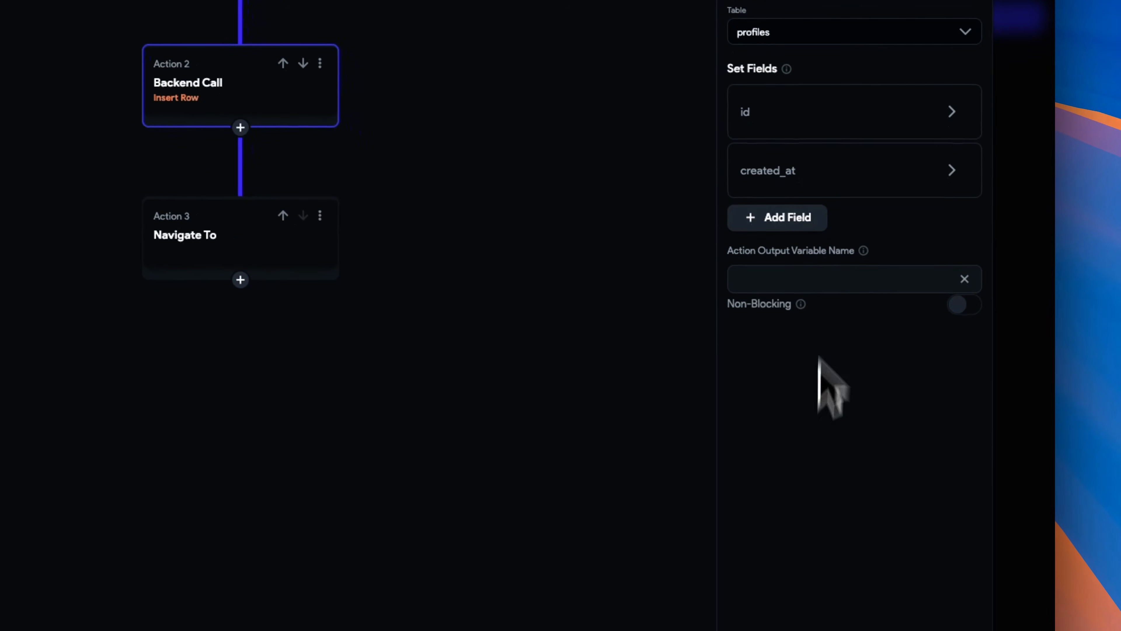
{"action": "left_click", "coordinate": [830, 192]}
{"action": "left_click", "coordinate": [795, 401]}
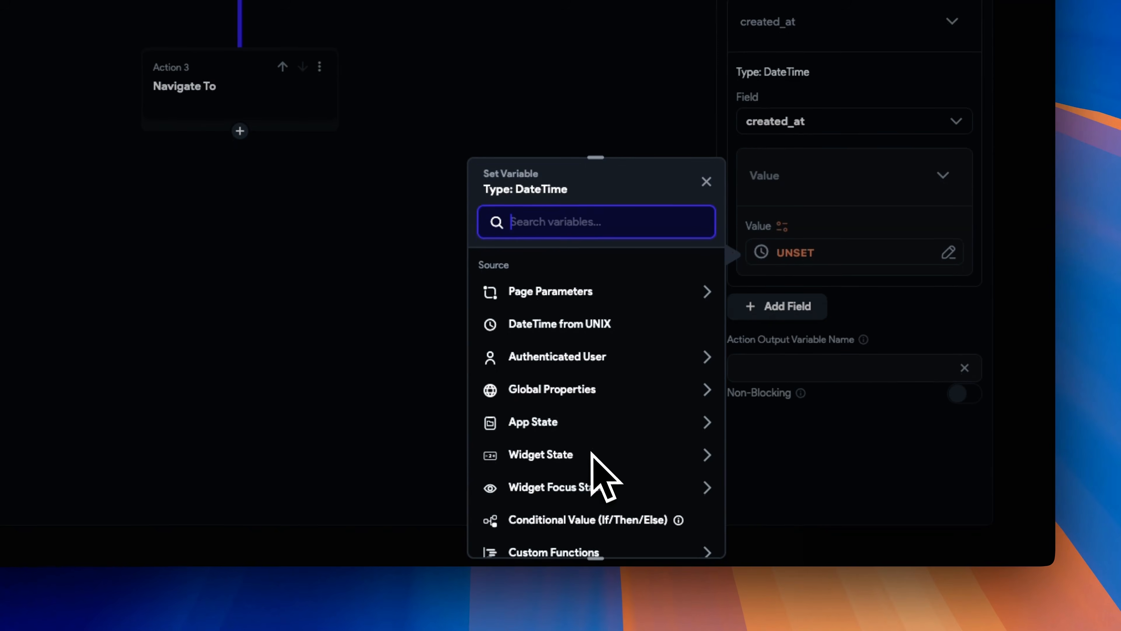
{"action": "left_click", "coordinate": [585, 395]}
{"action": "left_click", "coordinate": [569, 469]}
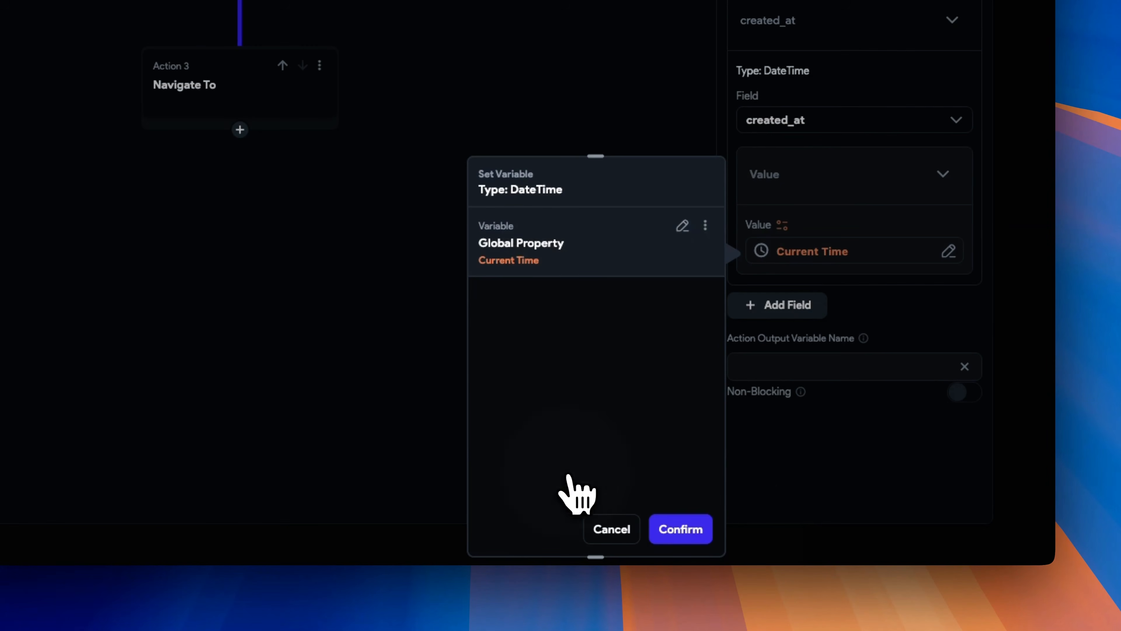
{"action": "left_click", "coordinate": [692, 533]}
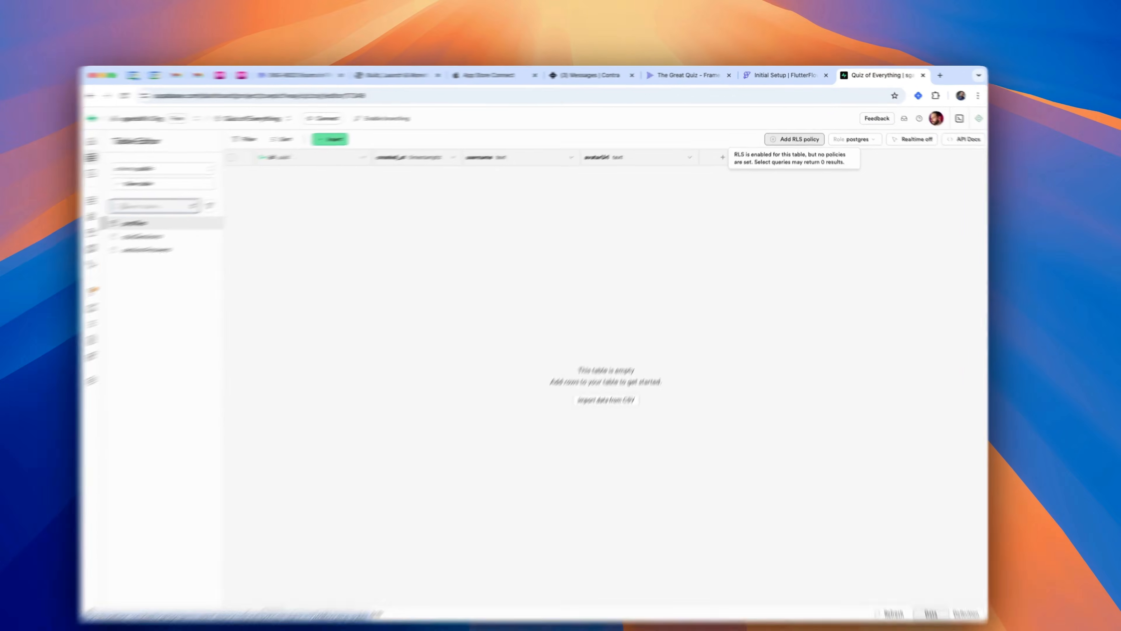
- Back in Supabase, start a new Row Level Security policy for the profiles table and browse the policy templates
{"action": "left_click", "coordinate": [781, 140]}
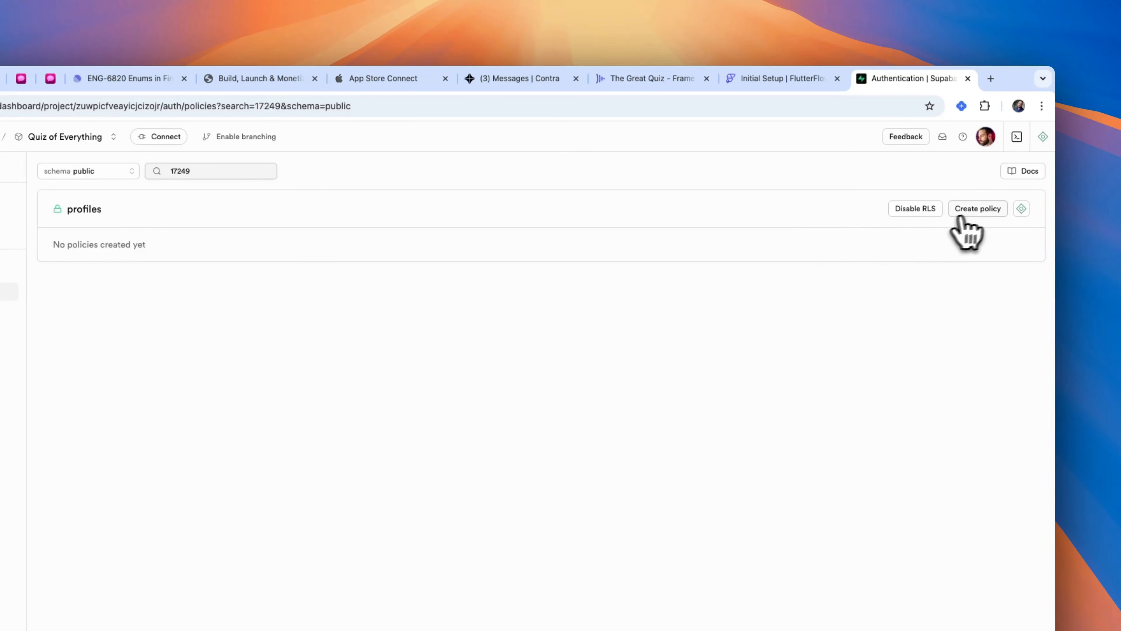
{"action": "left_click", "coordinate": [977, 209]}
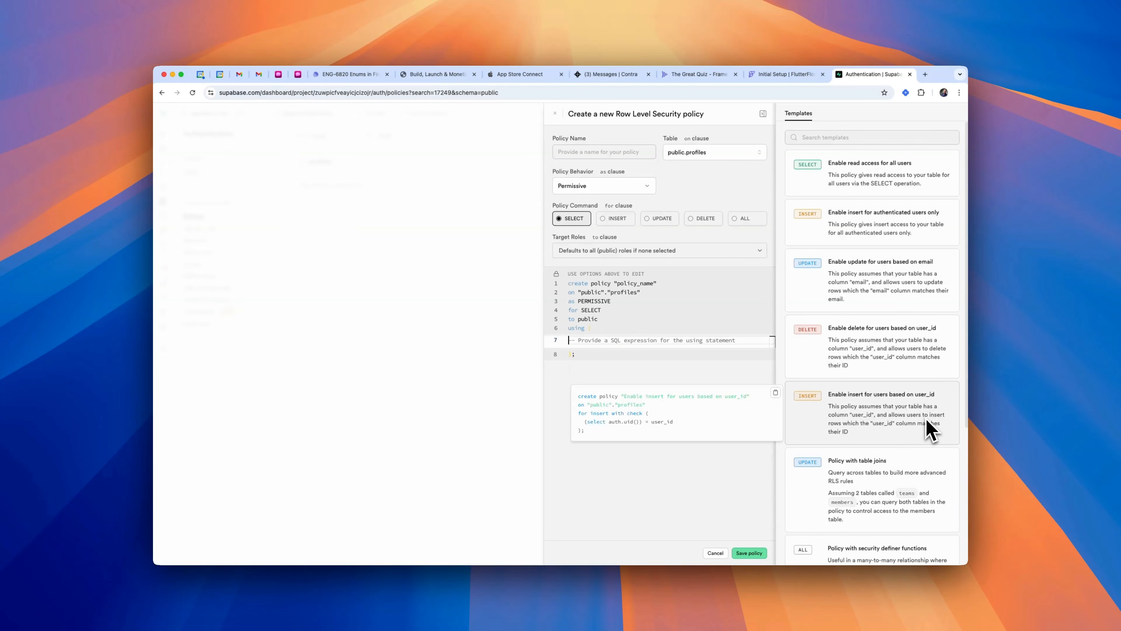
{"action": "scroll", "coordinate": [927, 503], "scroll_direction": "down", "scroll_amount": 3}
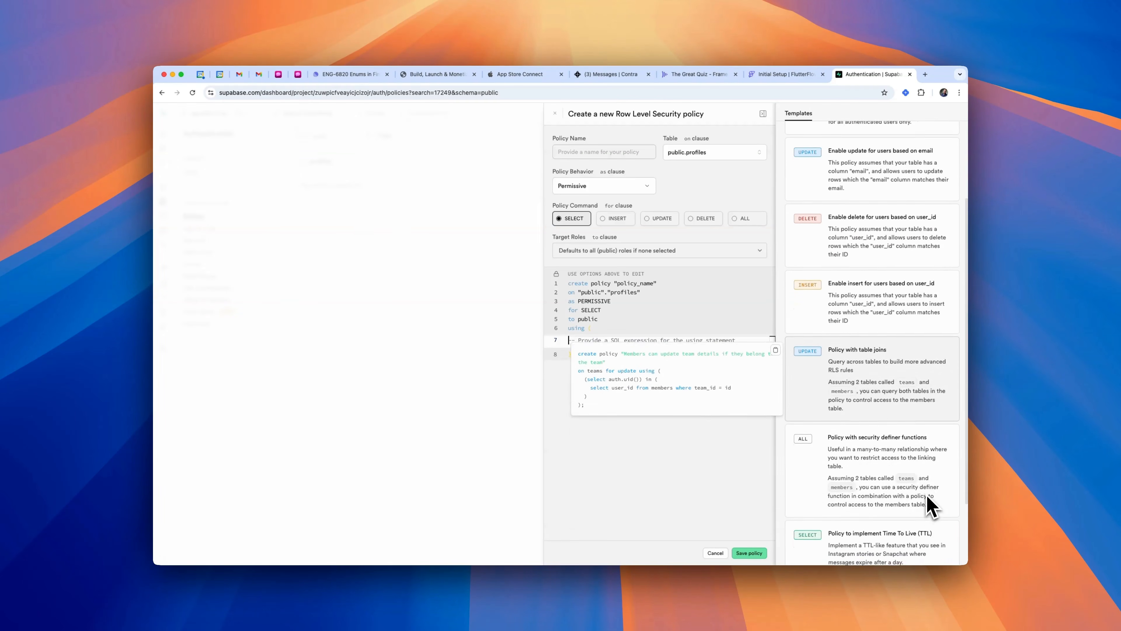
{"action": "scroll", "coordinate": [927, 503], "scroll_direction": "down", "scroll_amount": 2}
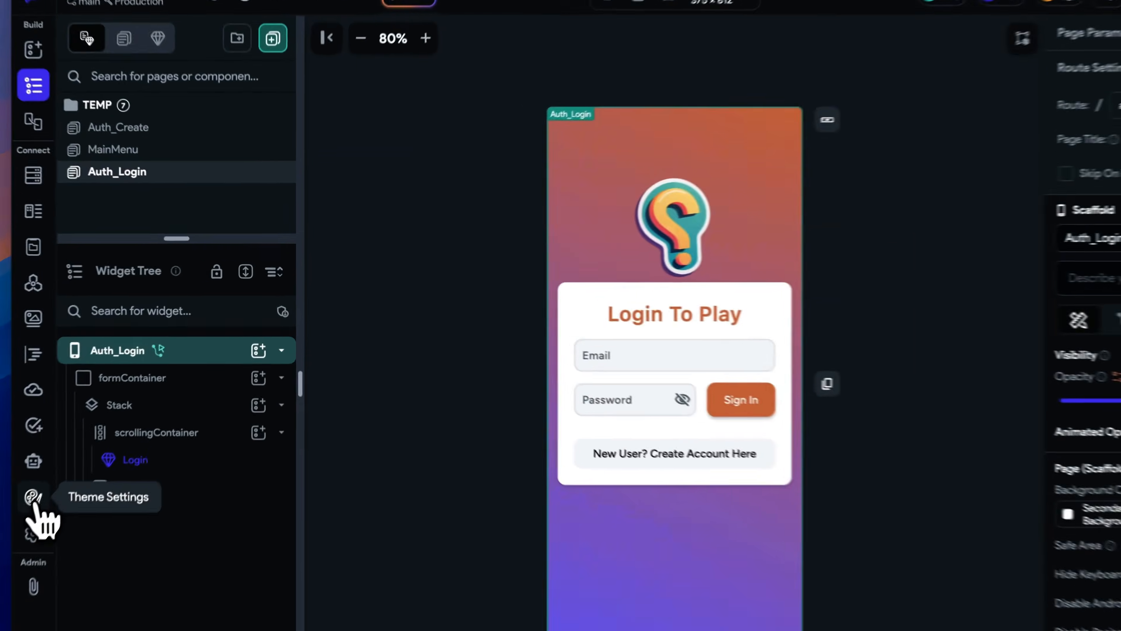
- Open the theme colour preview in FlutterFlow's Theme Settings and preview the Auth_Login page
{"action": "left_click", "coordinate": [92, 439]}
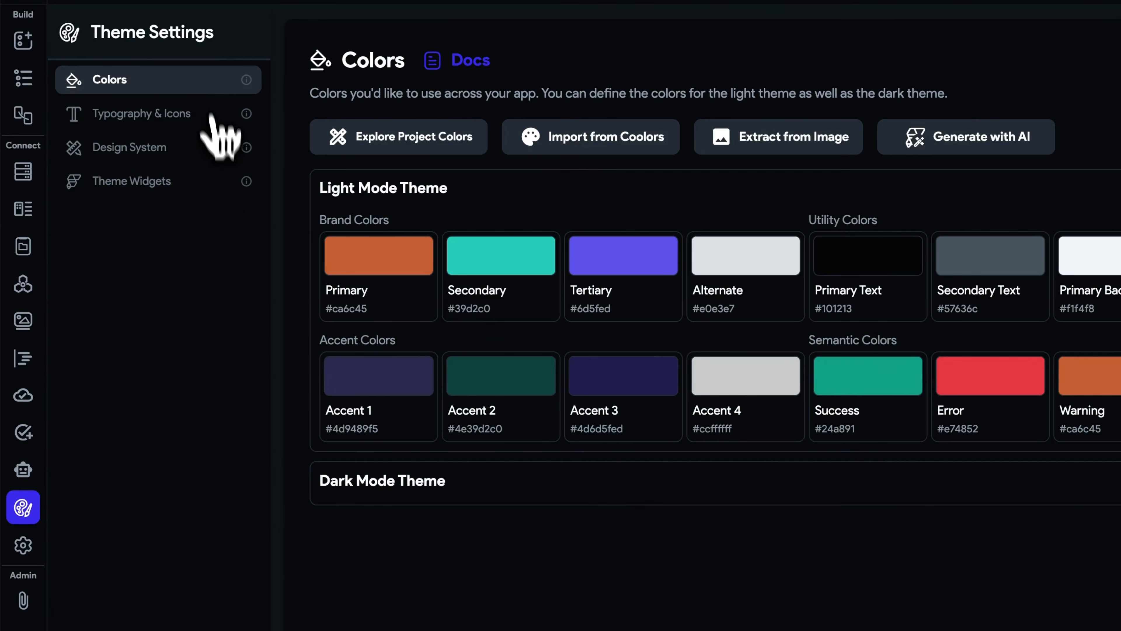
{"action": "left_click", "coordinate": [434, 142]}
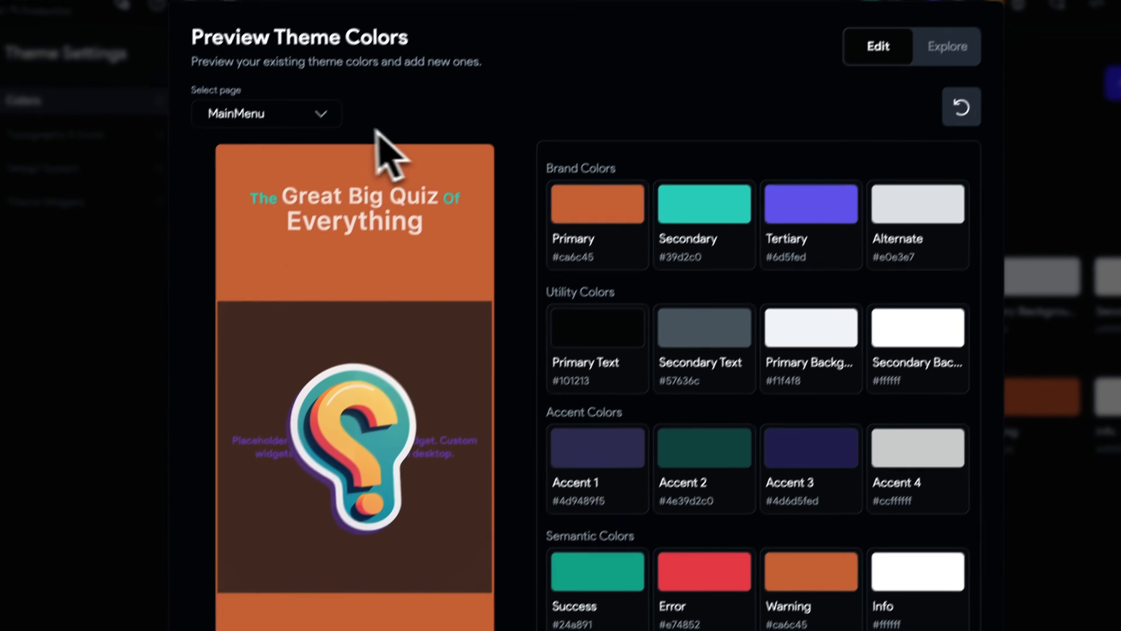
{"action": "left_click", "coordinate": [314, 130]}
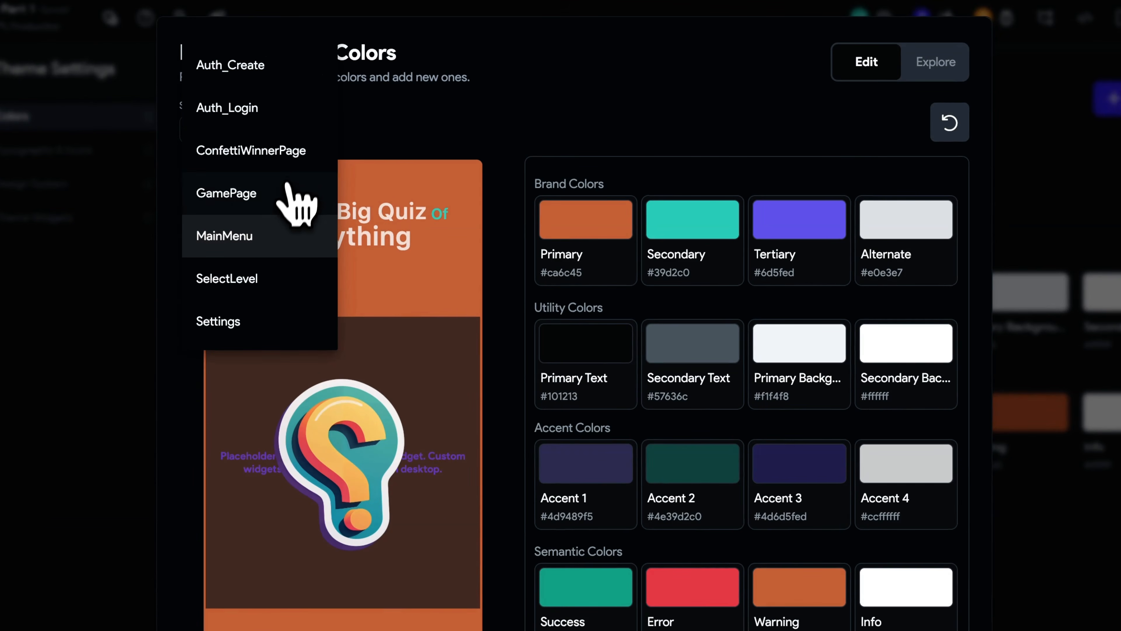
{"action": "left_click", "coordinate": [276, 110]}
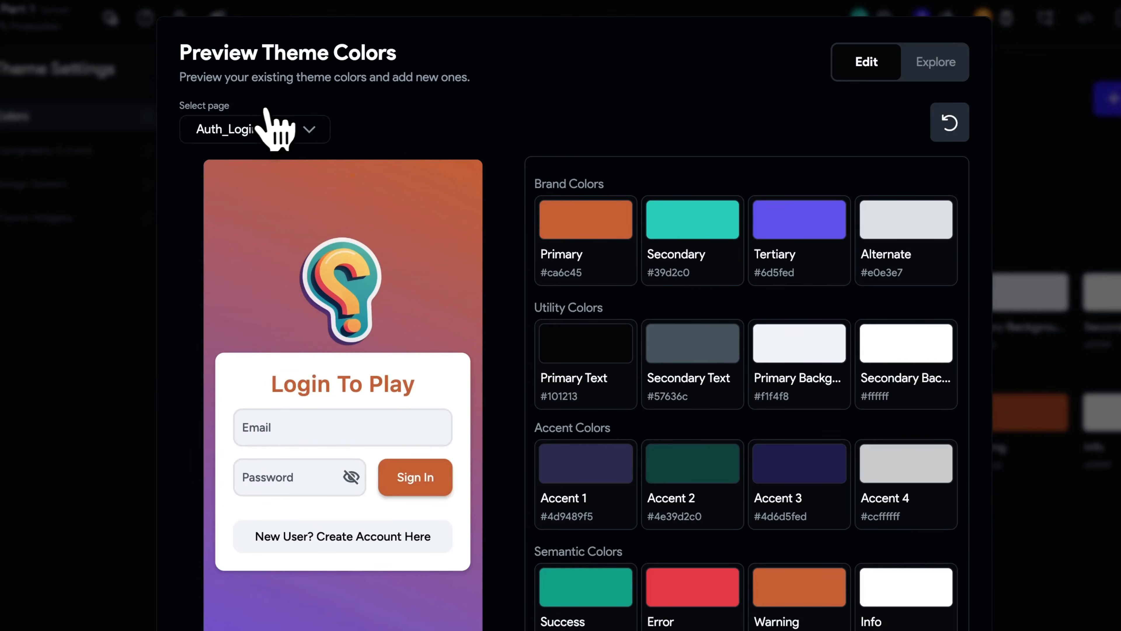
- Change the Primary brand colour to a teal, #45cac8, using the colour picker's hue slider
{"action": "left_click", "coordinate": [597, 224]}
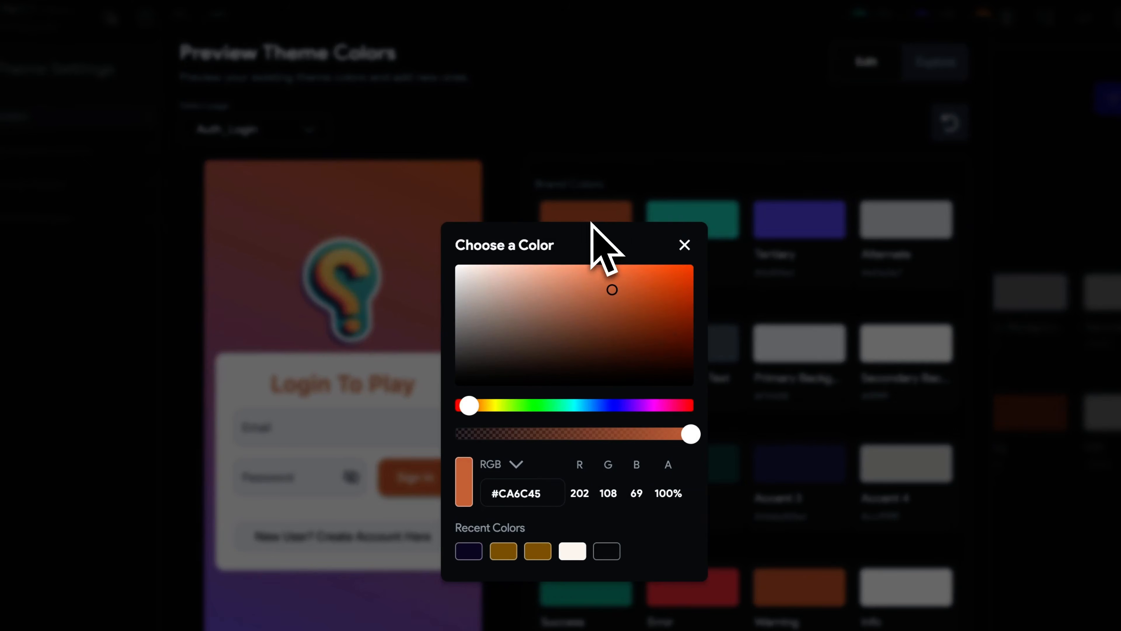
{"action": "left_click", "coordinate": [614, 405]}
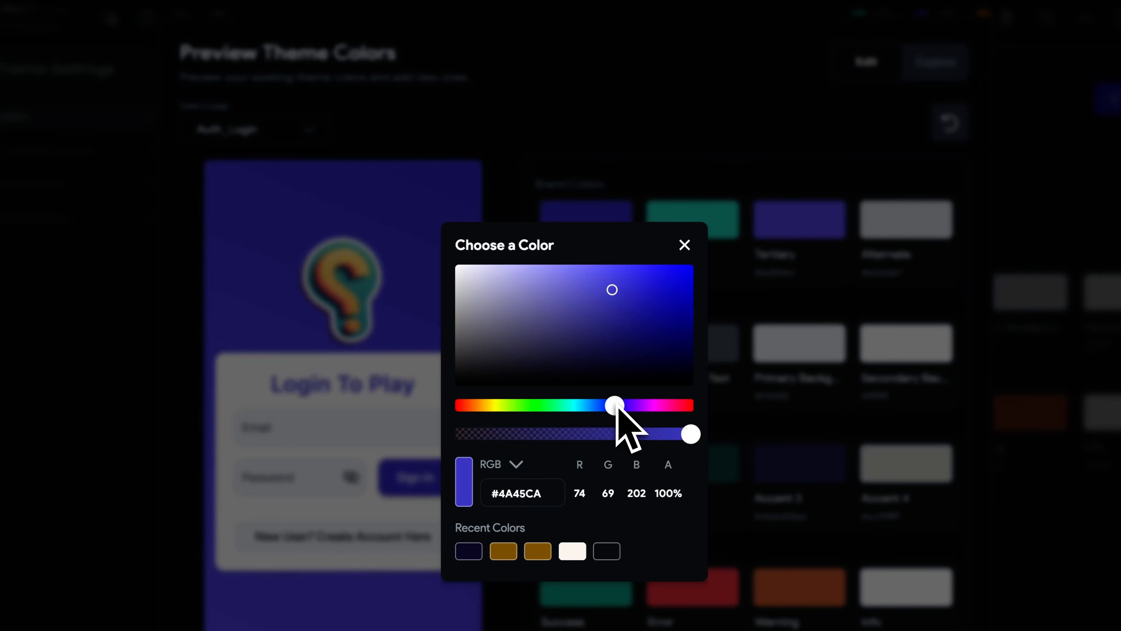
{"action": "left_click_drag", "start_coordinate": [614, 409], "coordinate": [575, 416]}
{"action": "left_click", "coordinate": [684, 245]}
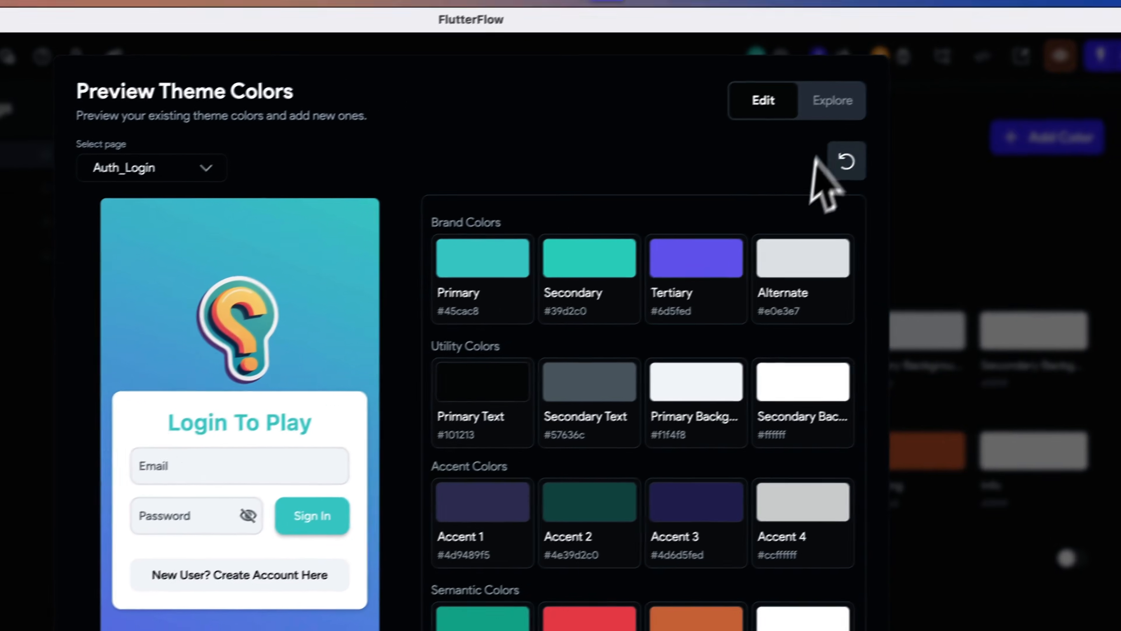
- Browse the preset themes in Explore, previewing Purple Tones, Modern Business, Sleek & Cool and Techy Simple on Auth_Login
{"action": "left_click", "coordinate": [834, 103]}
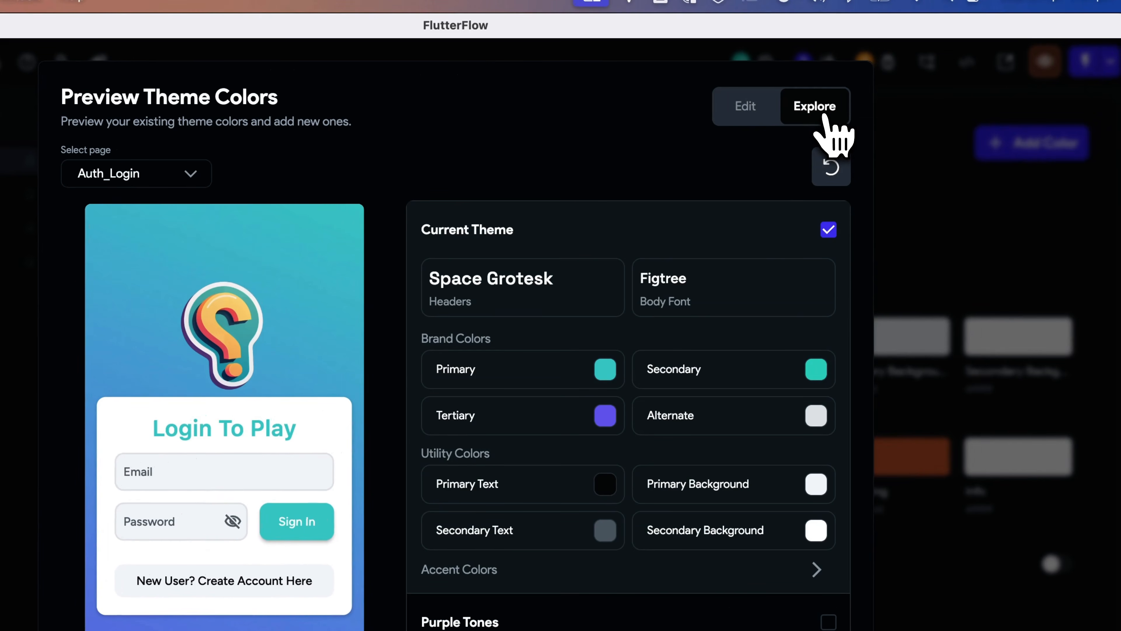
{"action": "scroll", "coordinate": [807, 340], "scroll_direction": "down", "scroll_amount": 7}
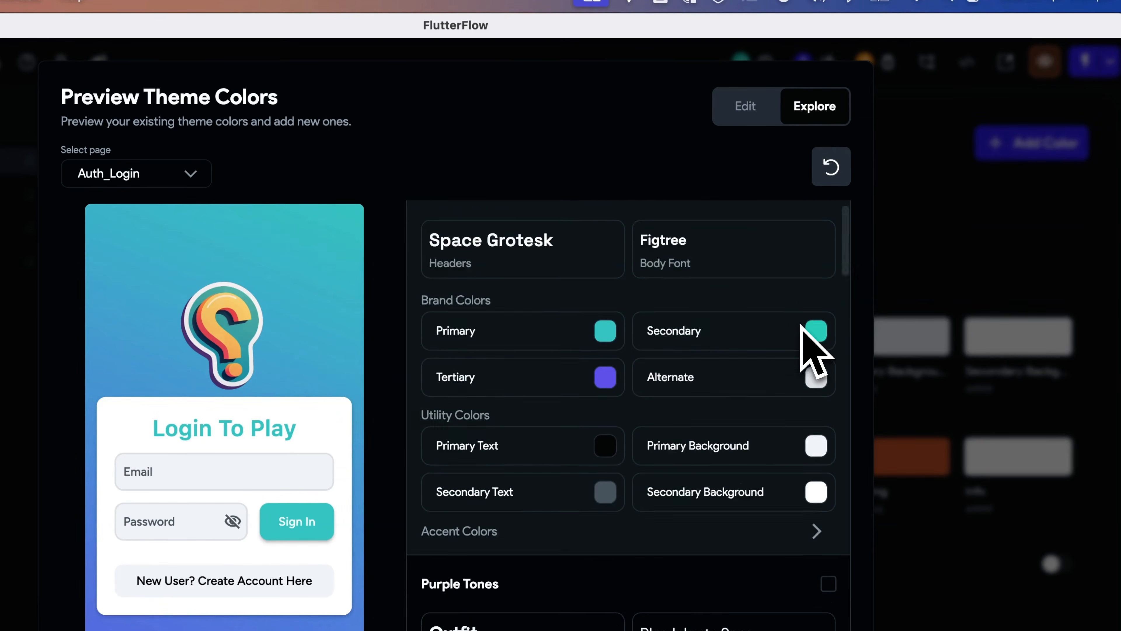
{"action": "scroll", "coordinate": [806, 340], "scroll_direction": "down", "scroll_amount": 2}
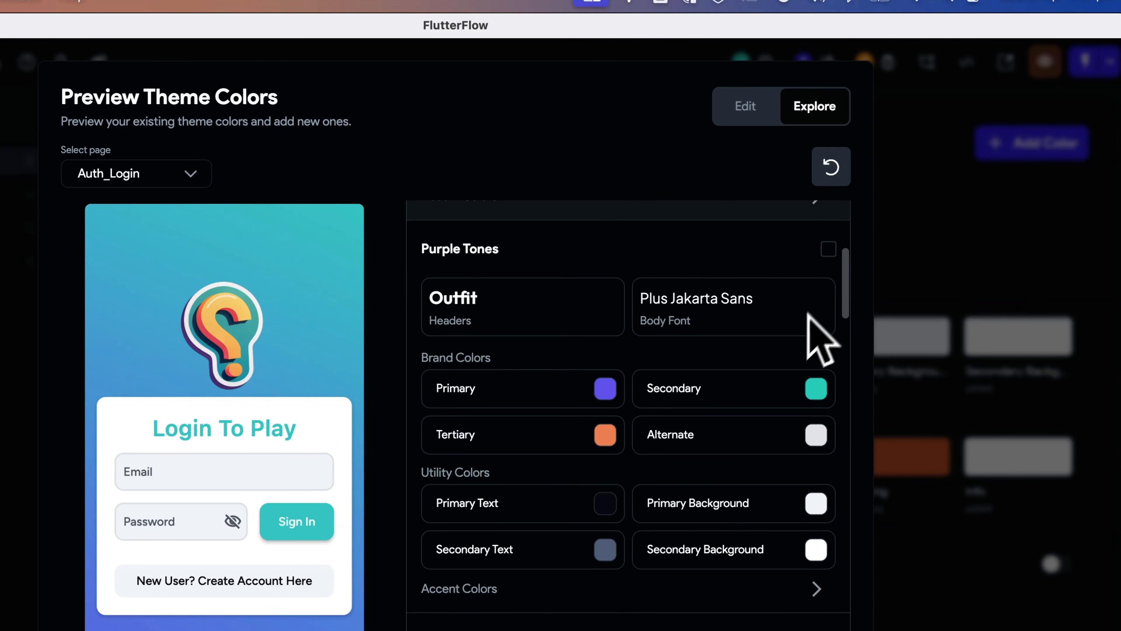
{"action": "left_click", "coordinate": [828, 249]}
{"action": "scroll", "coordinate": [781, 285], "scroll_direction": "down", "scroll_amount": 9}
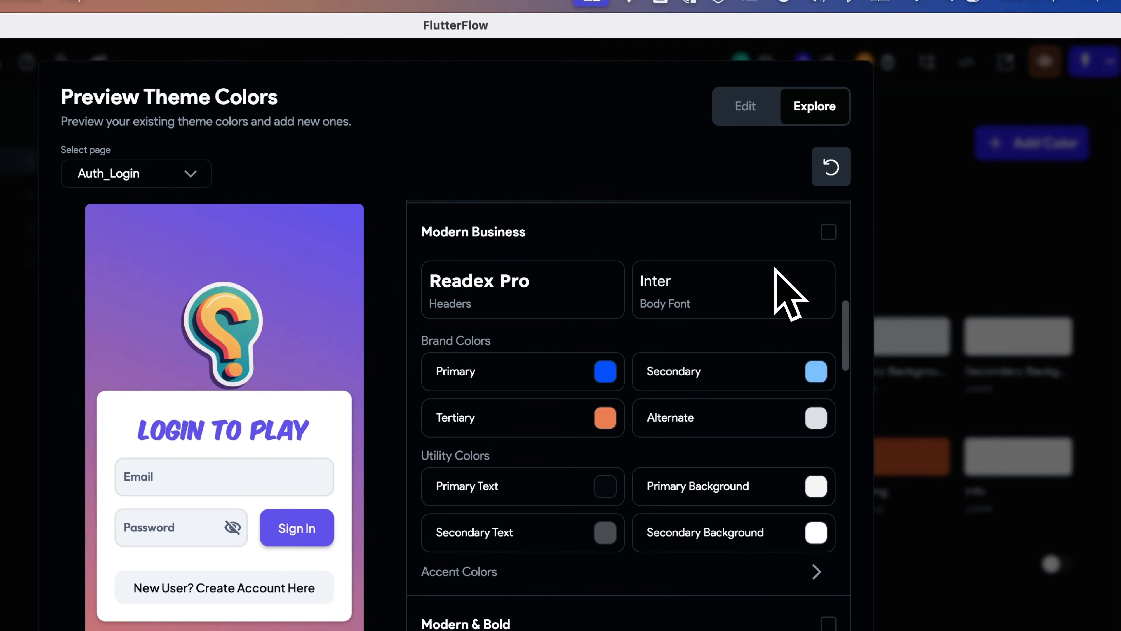
{"action": "left_click", "coordinate": [829, 230]}
{"action": "scroll", "coordinate": [817, 263], "scroll_direction": "down", "scroll_amount": 4}
{"action": "scroll", "coordinate": [798, 261], "scroll_direction": "down", "scroll_amount": 5}
{"action": "left_click", "coordinate": [828, 226]}
{"action": "scroll", "coordinate": [825, 262], "scroll_direction": "down", "scroll_amount": 6}
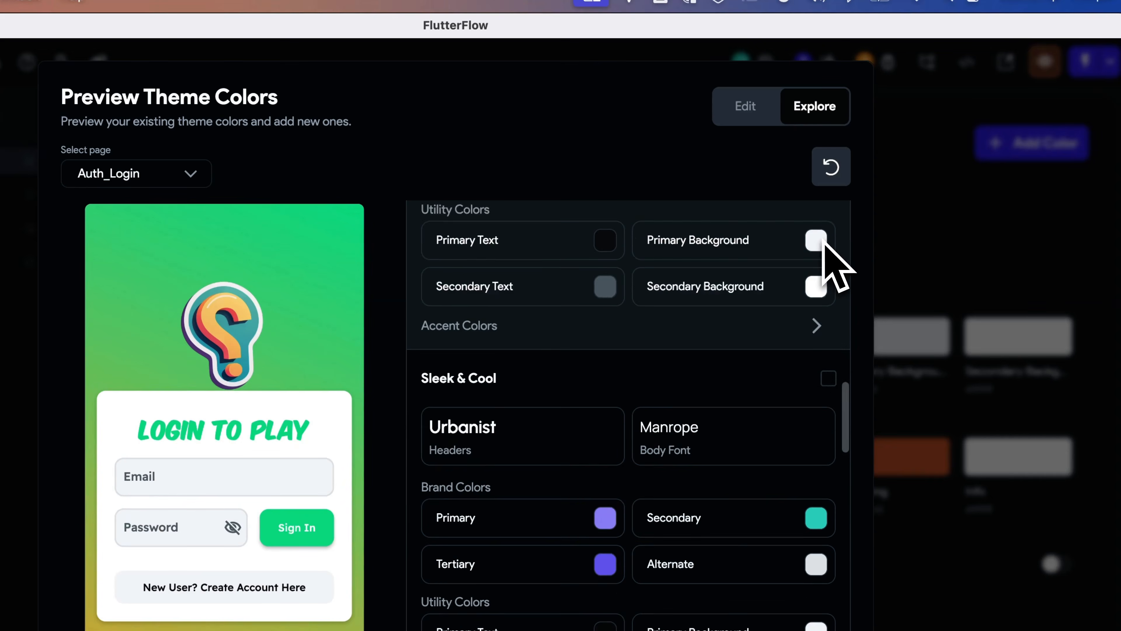
{"action": "left_click", "coordinate": [829, 355]}
{"action": "scroll", "coordinate": [826, 380], "scroll_direction": "down", "scroll_amount": 6}
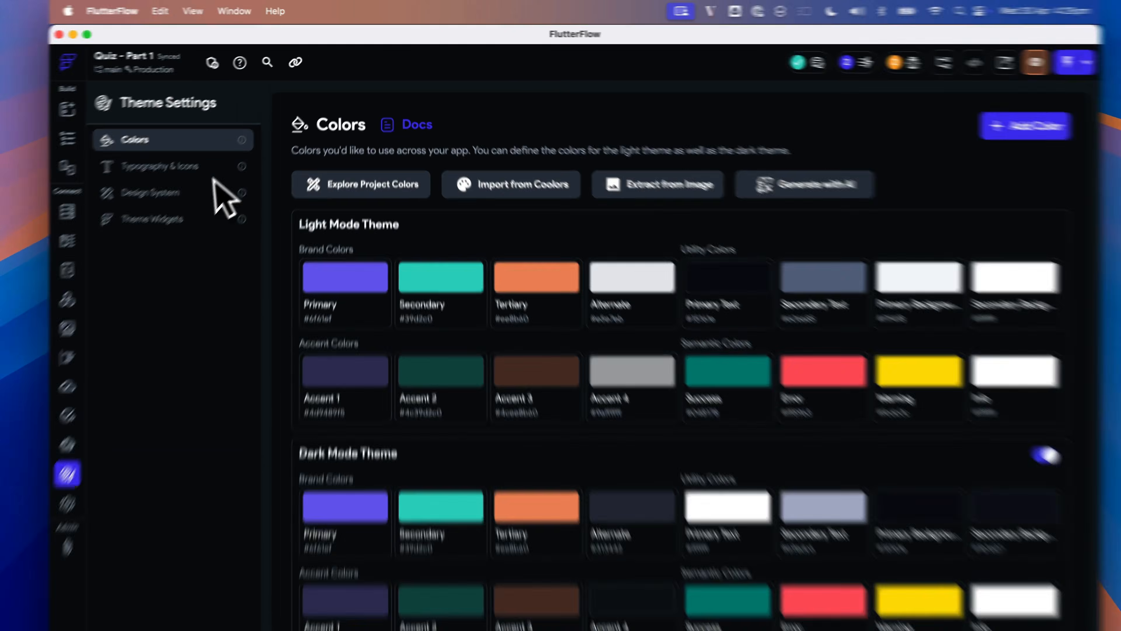
{"action": "left_click", "coordinate": [207, 155]}
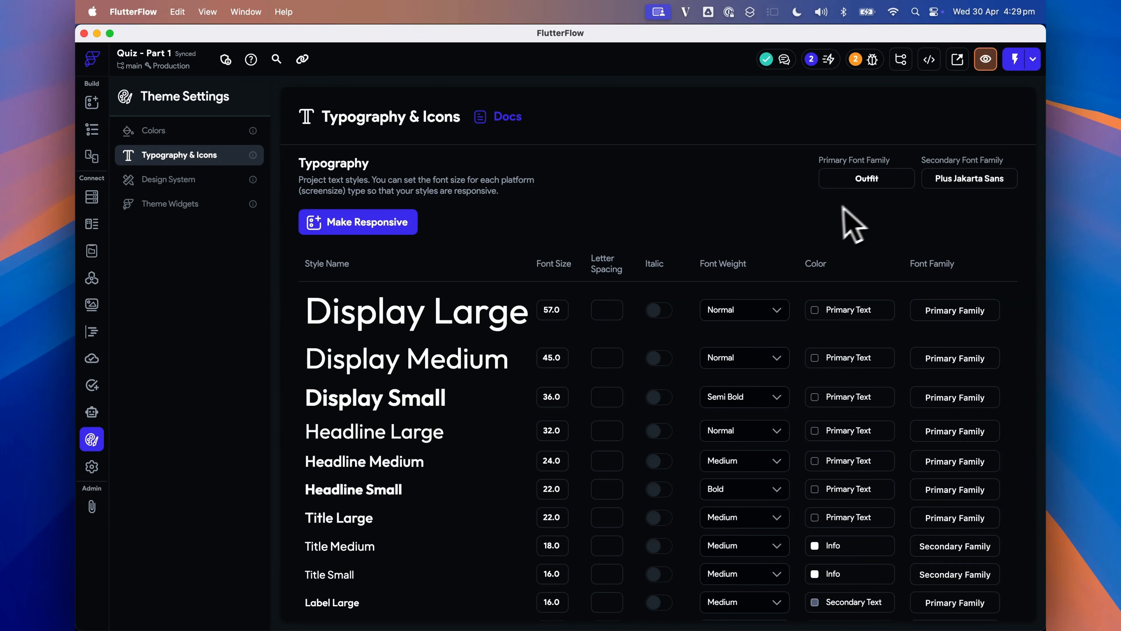
- Inspect the custom fonts under Typography & Icons, expanding and collapsing the KOMIKAX font details
{"action": "scroll", "coordinate": [834, 220], "scroll_direction": "down", "scroll_amount": 12}
{"action": "scroll", "coordinate": [828, 211], "scroll_direction": "down", "scroll_amount": 1}
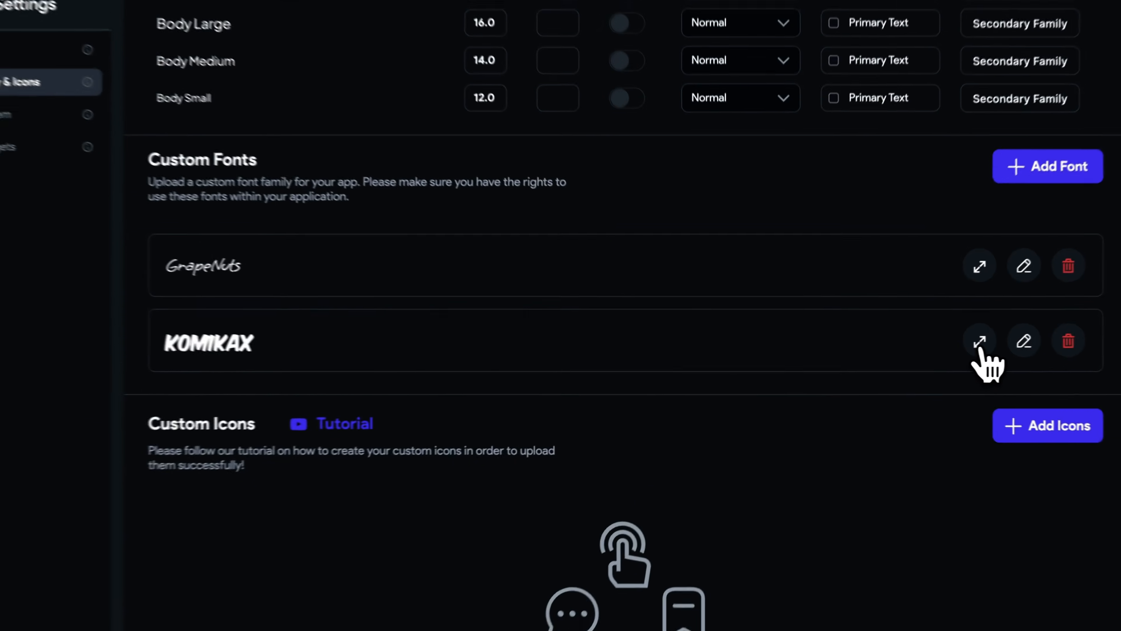
{"action": "left_click", "coordinate": [979, 344]}
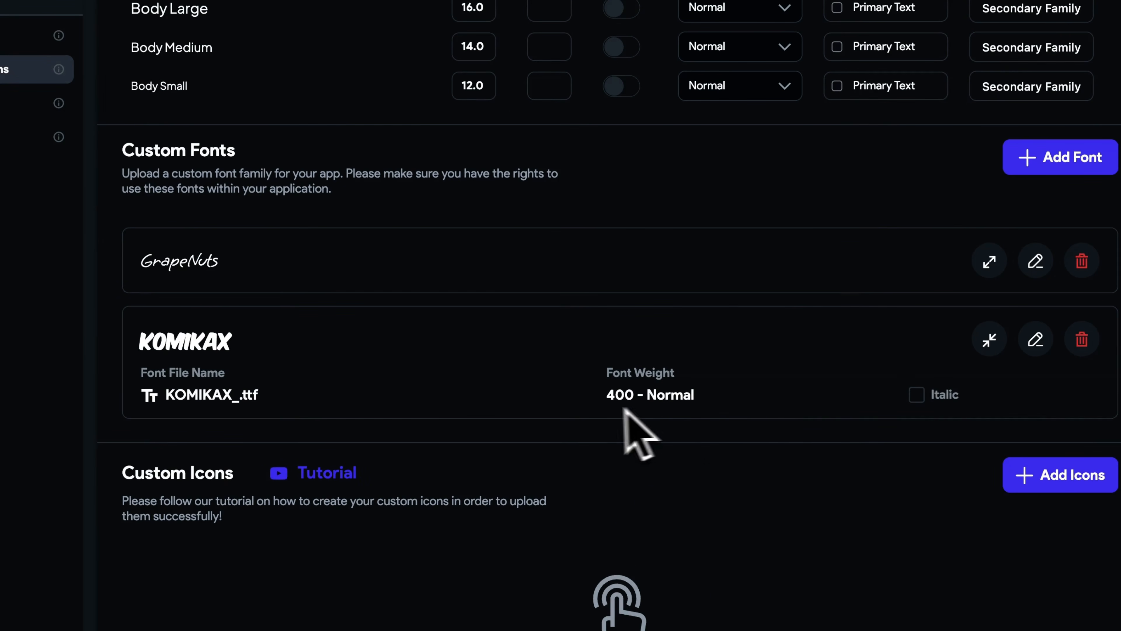
{"action": "left_click", "coordinate": [988, 262]}
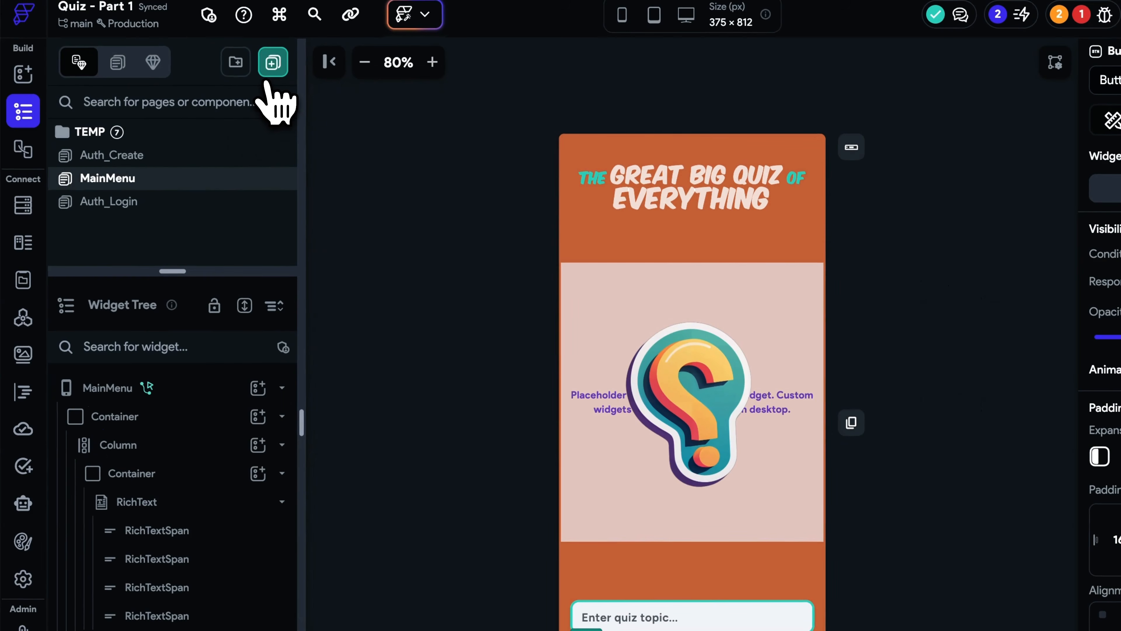
- Generate a new page with AI from a prompt describing a quiz screen with 4 dynamically loaded questions and a 10 second timer
{"action": "left_click", "coordinate": [272, 64]}
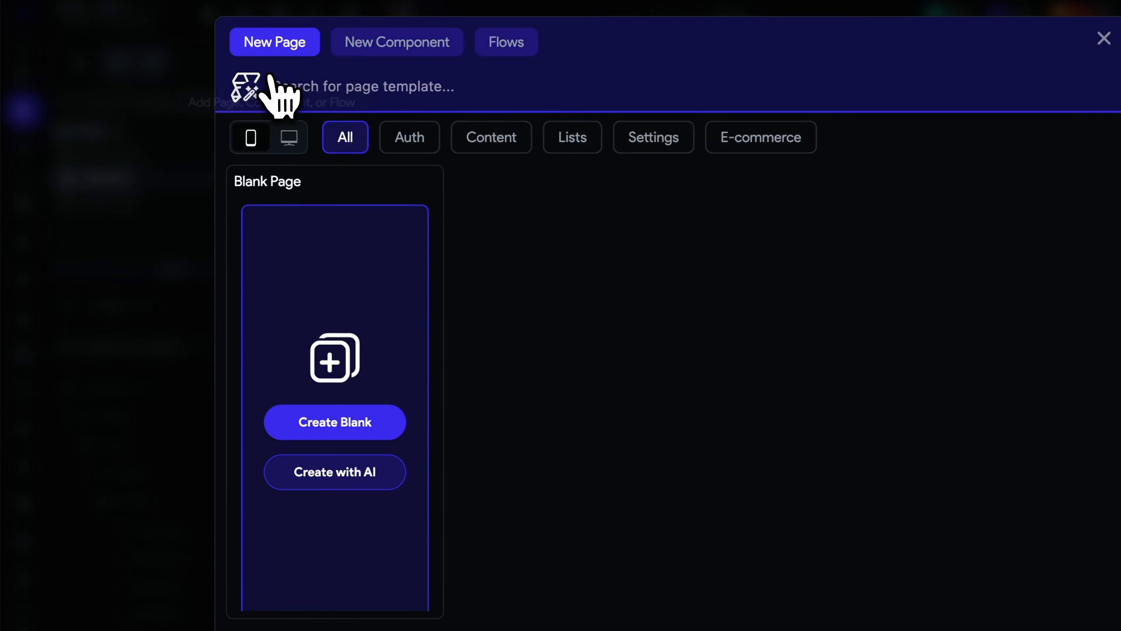
{"action": "left_click", "coordinate": [399, 477]}
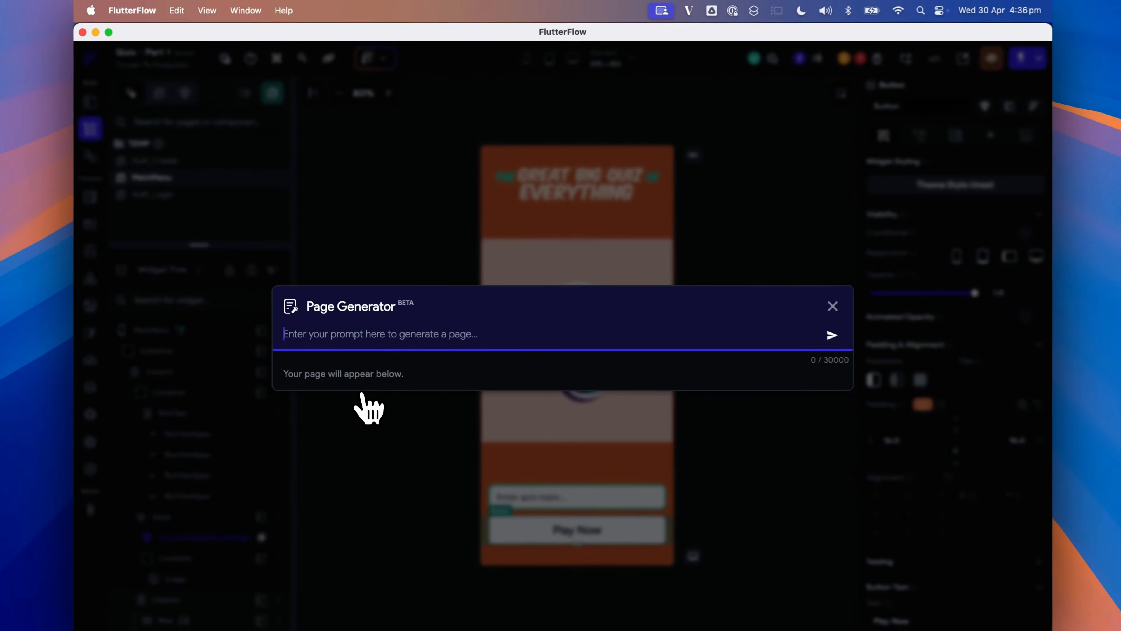
{"action": "type", "text": "A qui"}
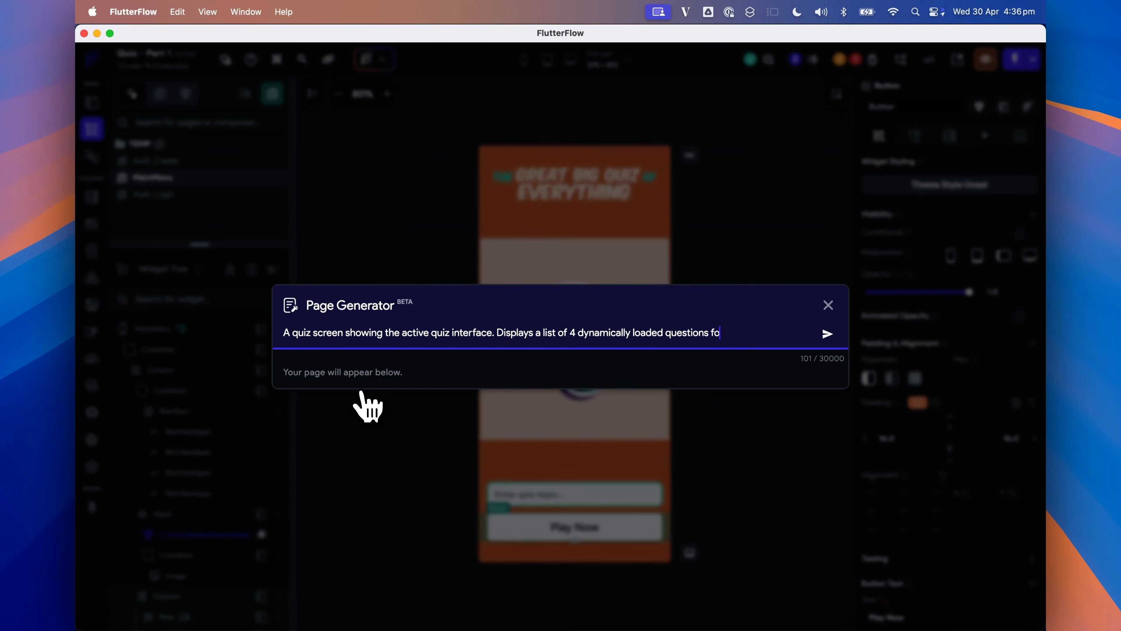
{"action": "type", "text": "1"}
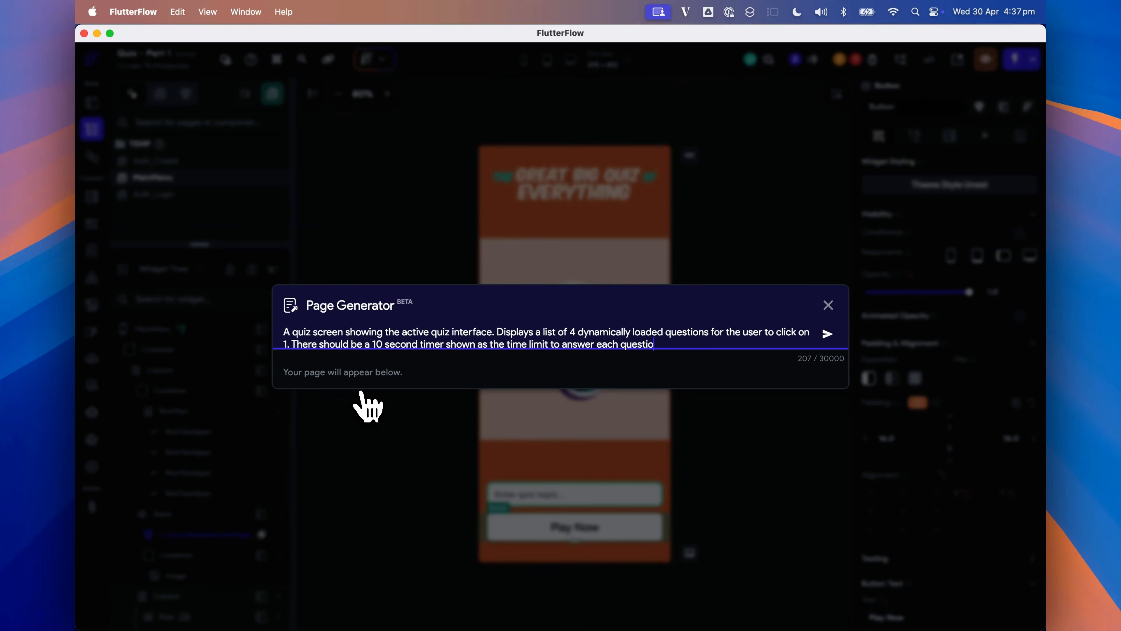
{"action": "key", "text": "Return"}
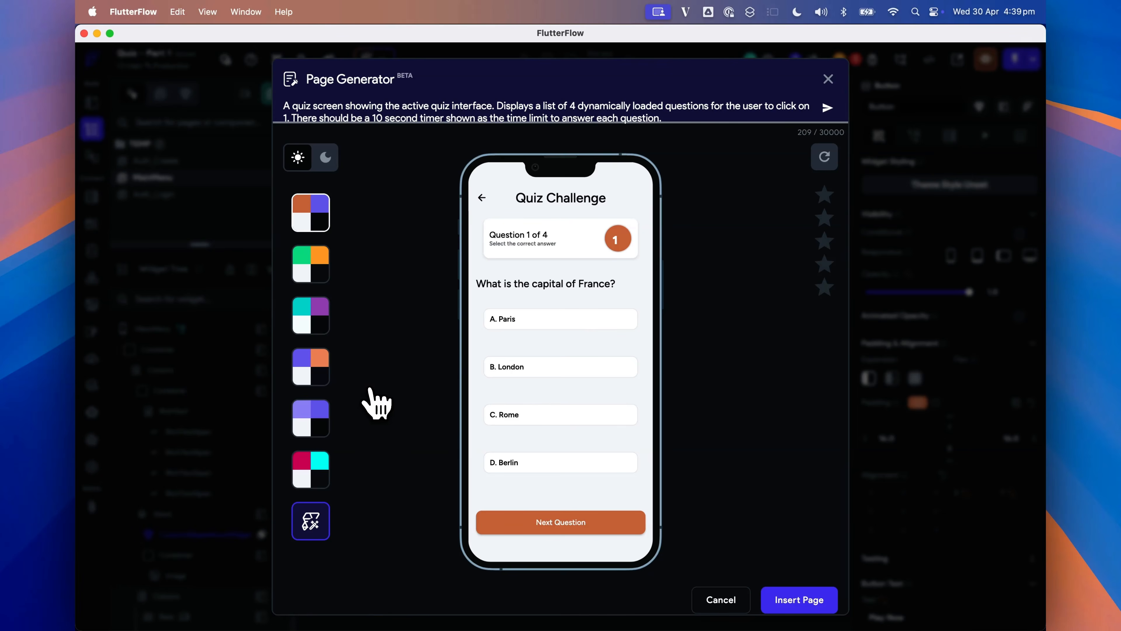
- Insert the generated page as QuizPage, rate it, and close the page generator
{"action": "left_click", "coordinate": [806, 599]}
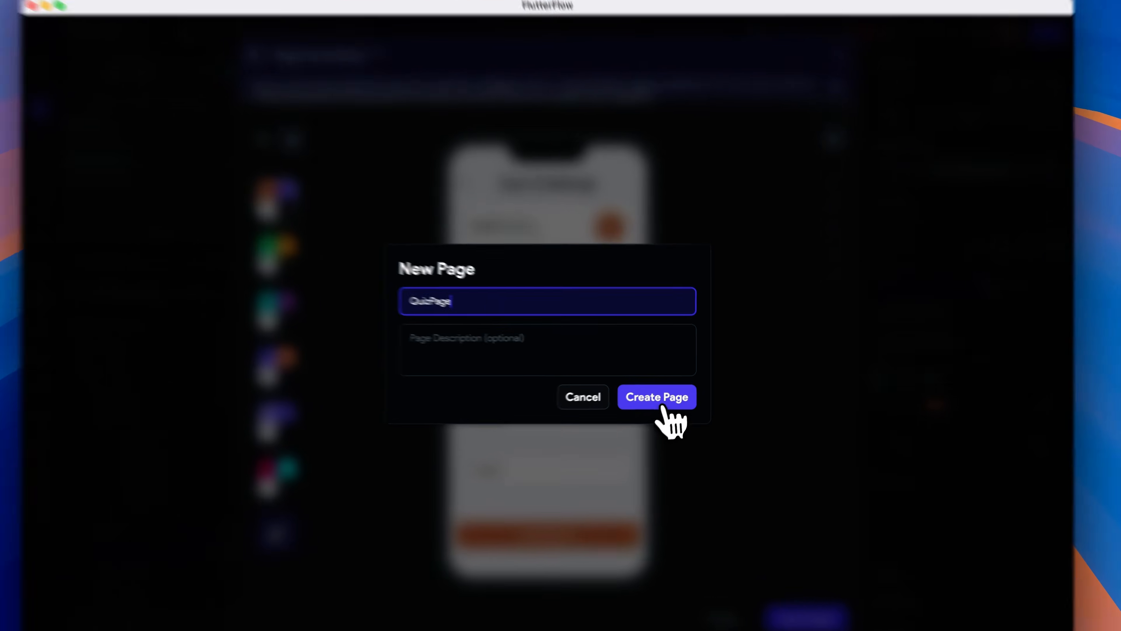
{"action": "left_click", "coordinate": [662, 397]}
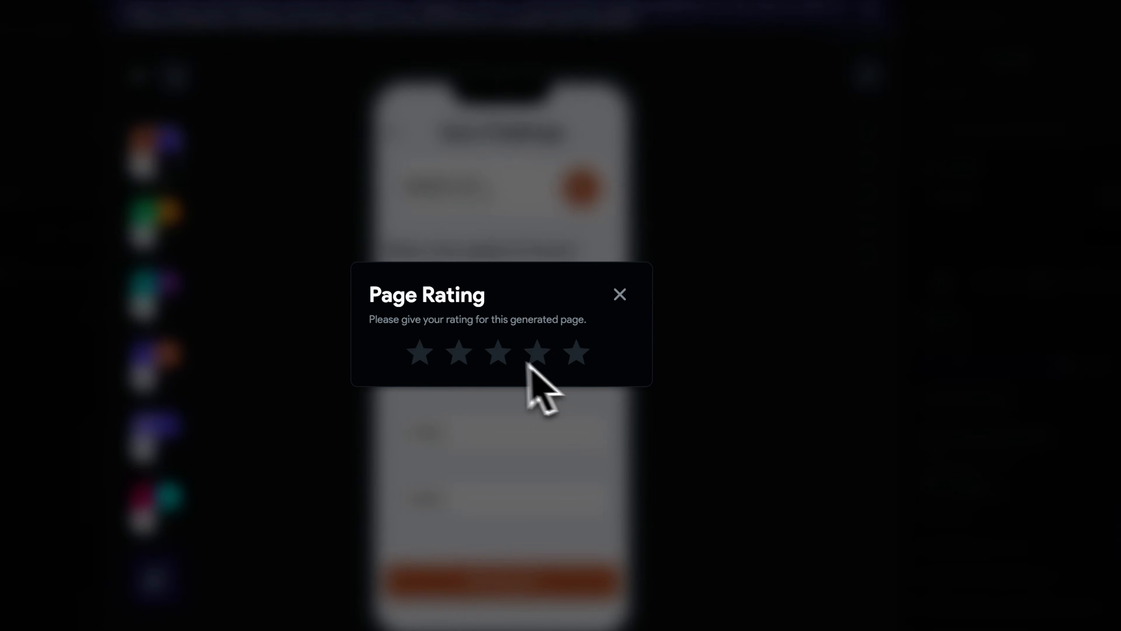
{"action": "left_click", "coordinate": [499, 359]}
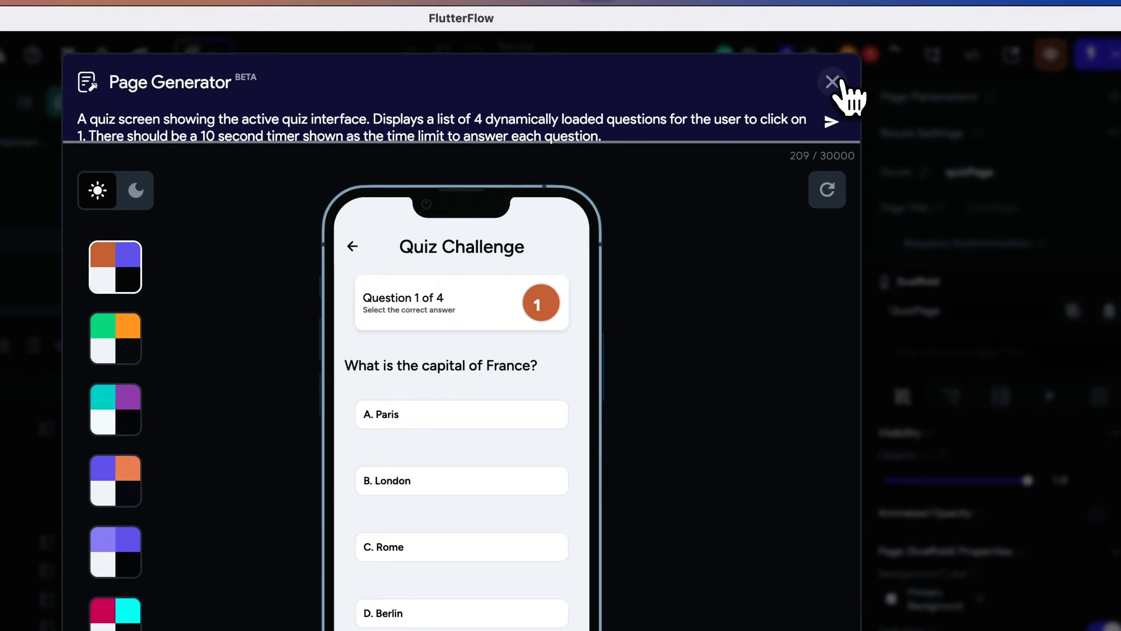
{"action": "left_click", "coordinate": [834, 84]}
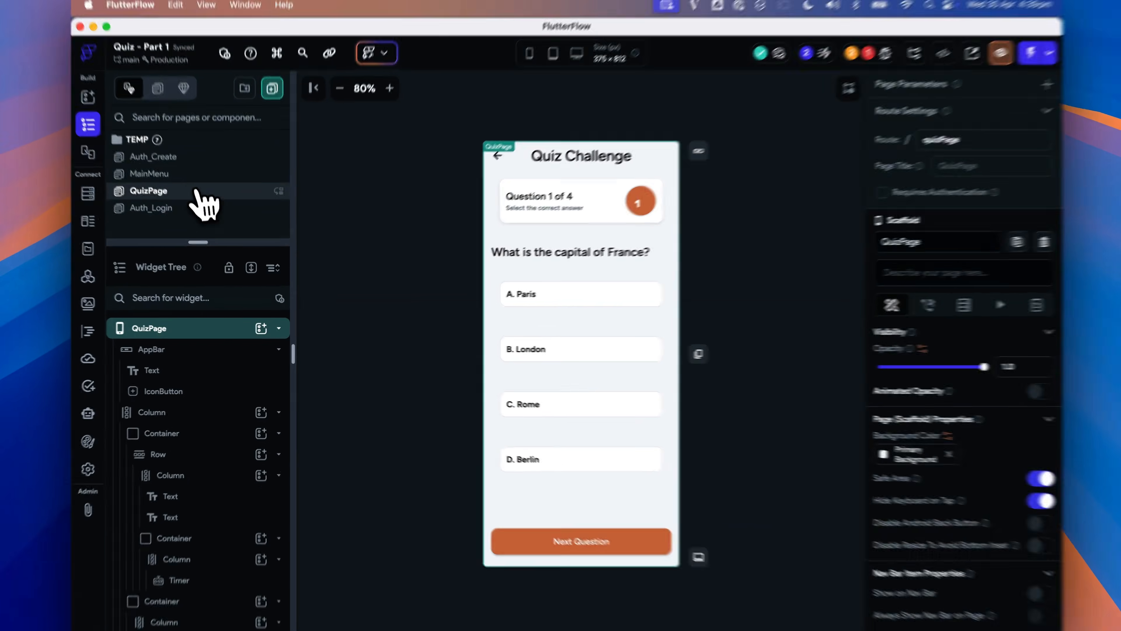
- Give the MainMenu Play Now button an On Tap action that navigates to QuizPage
{"action": "left_click", "coordinate": [177, 174]}
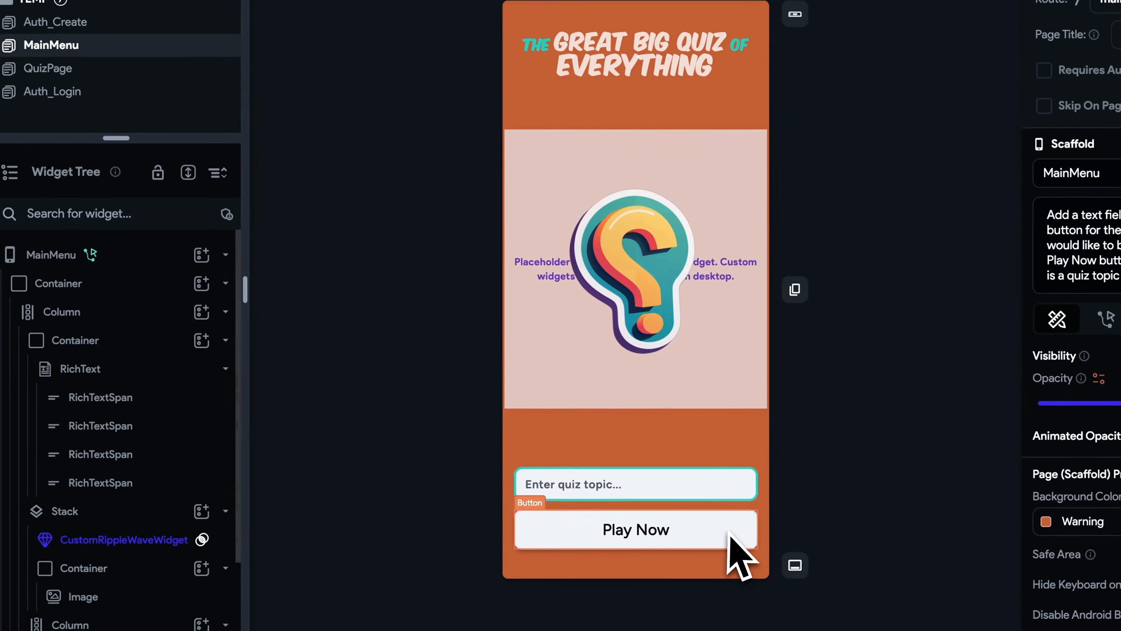
{"action": "left_click", "coordinate": [759, 567]}
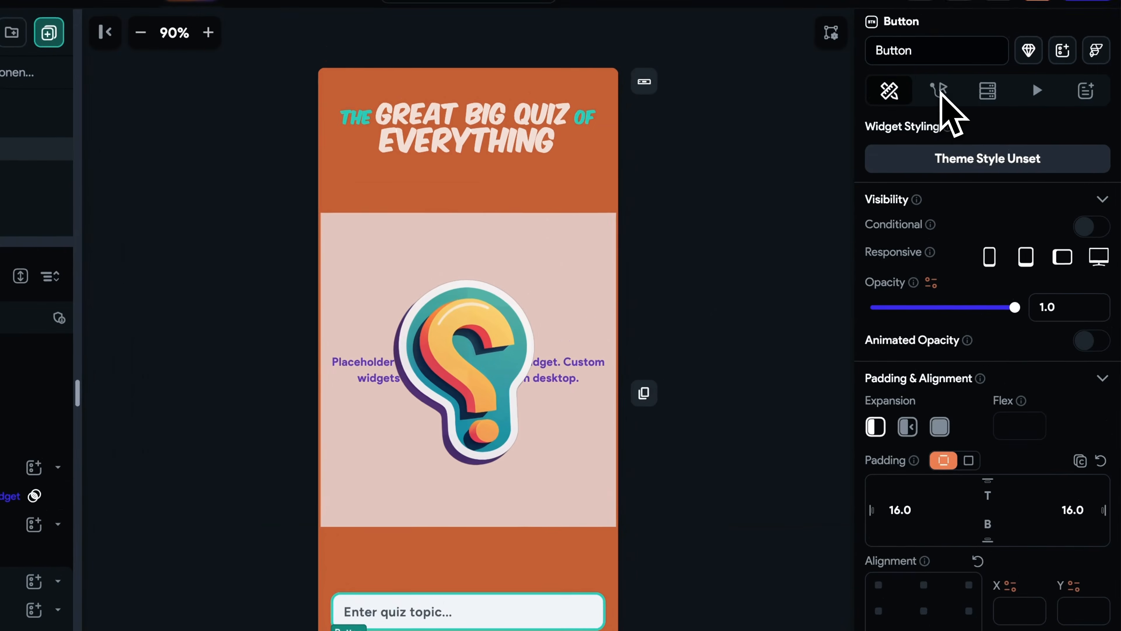
{"action": "left_click", "coordinate": [939, 94]}
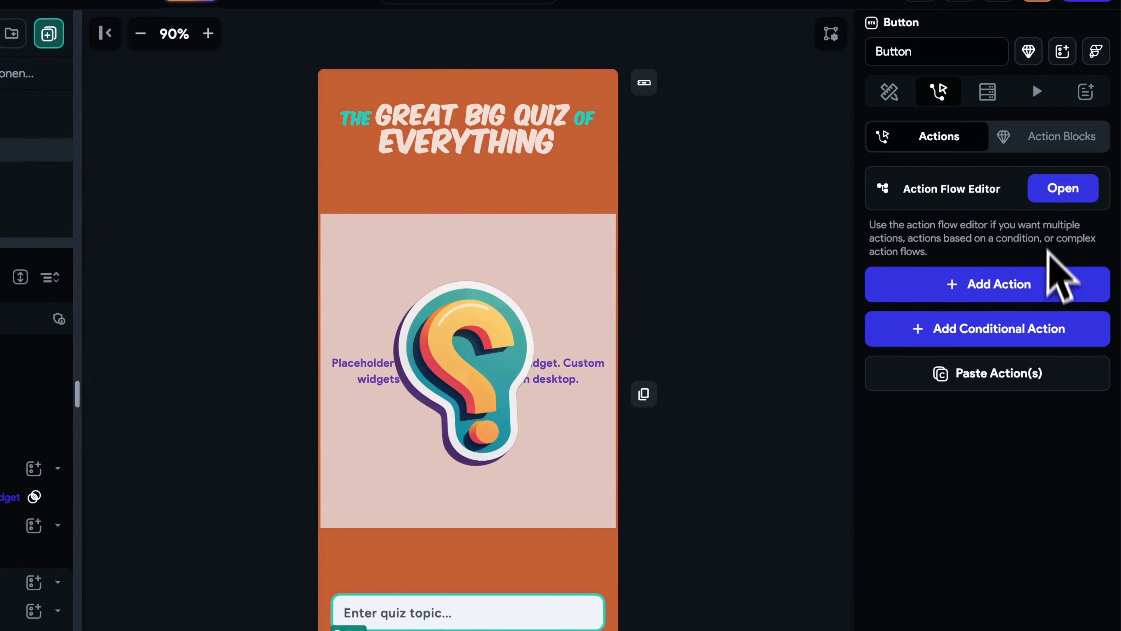
{"action": "left_click", "coordinate": [1053, 284]}
{"action": "left_click", "coordinate": [988, 443]}
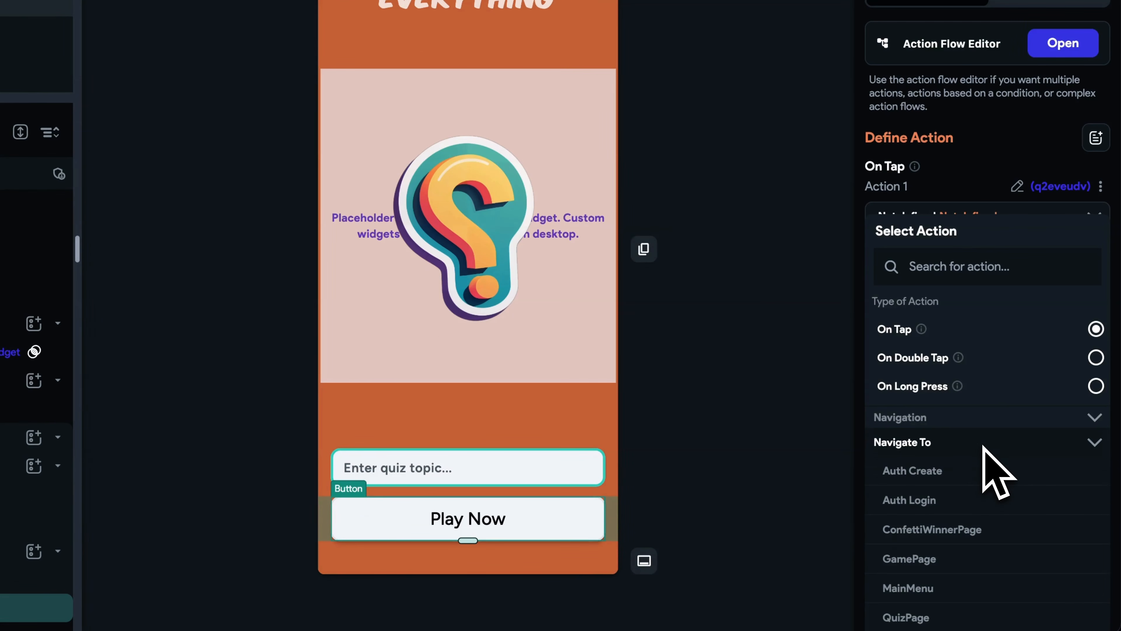
{"action": "scroll", "coordinate": [988, 463], "scroll_direction": "down", "scroll_amount": 3}
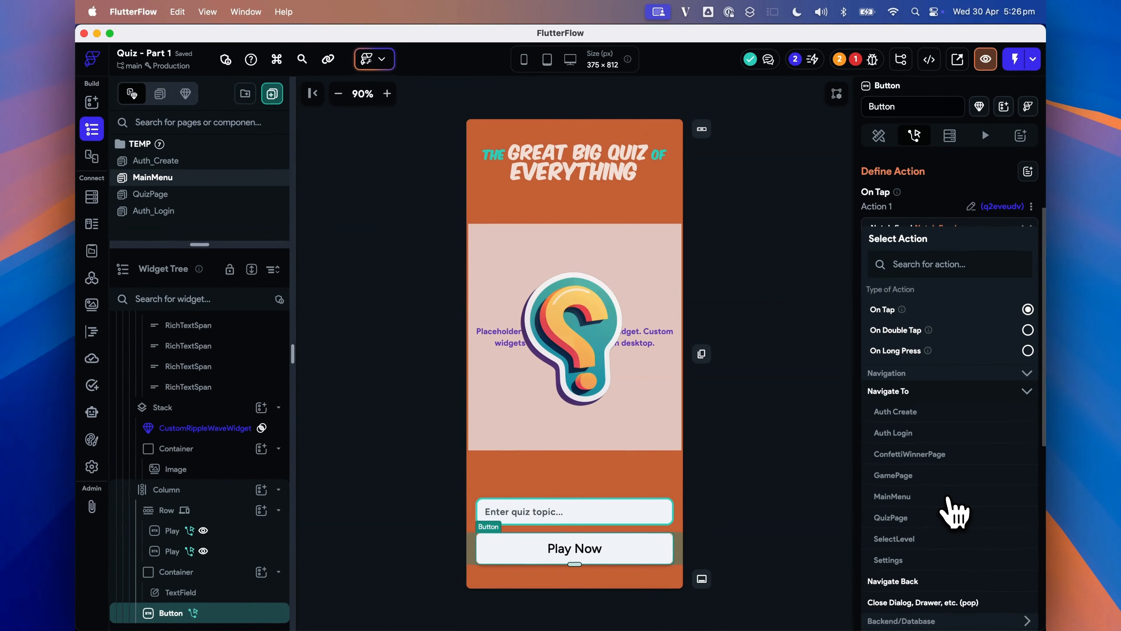
{"action": "left_click", "coordinate": [904, 522]}
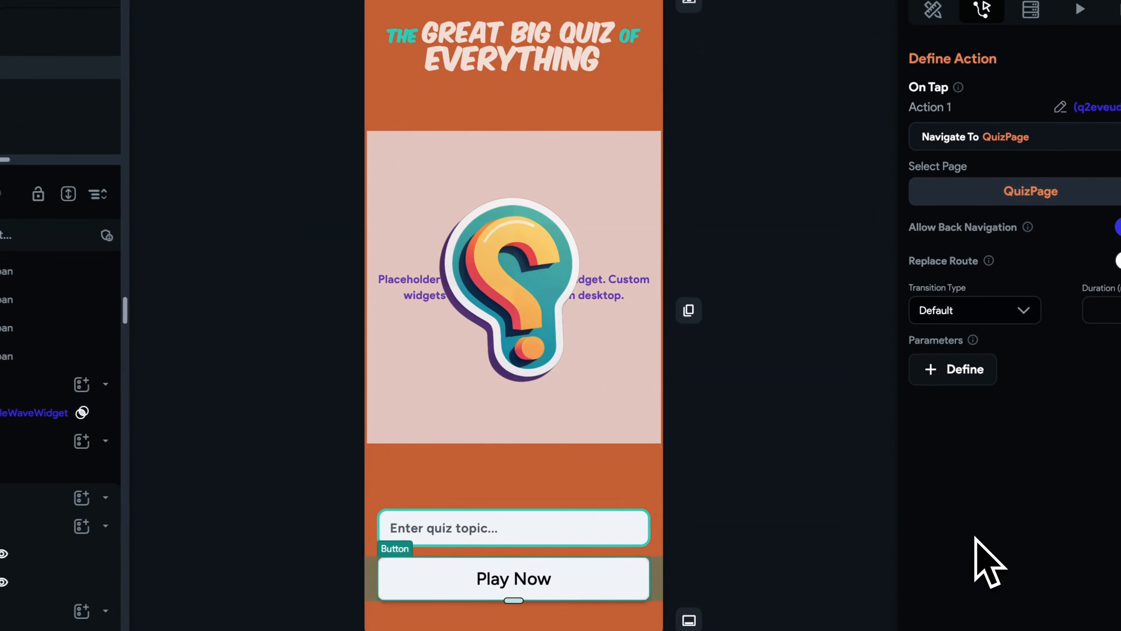
- Generate another AI page from a prompt describing a post-quiz results summary with final score, retake rule and new topic suggestions
{"action": "left_click", "coordinate": [767, 435]}
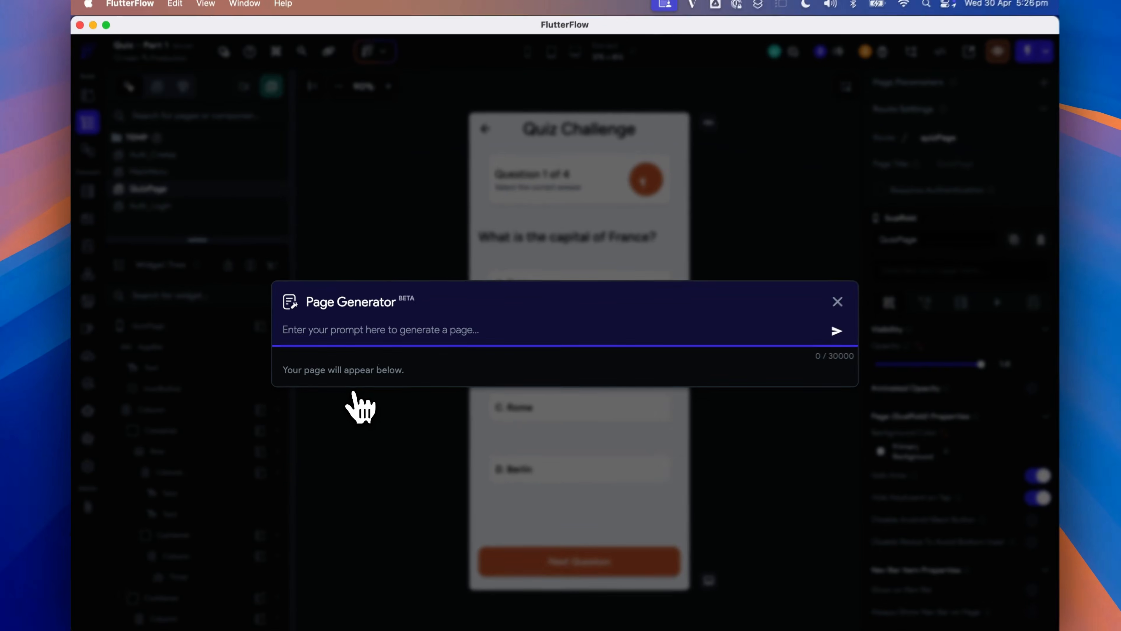
{"action": "type", "text": "A p"}
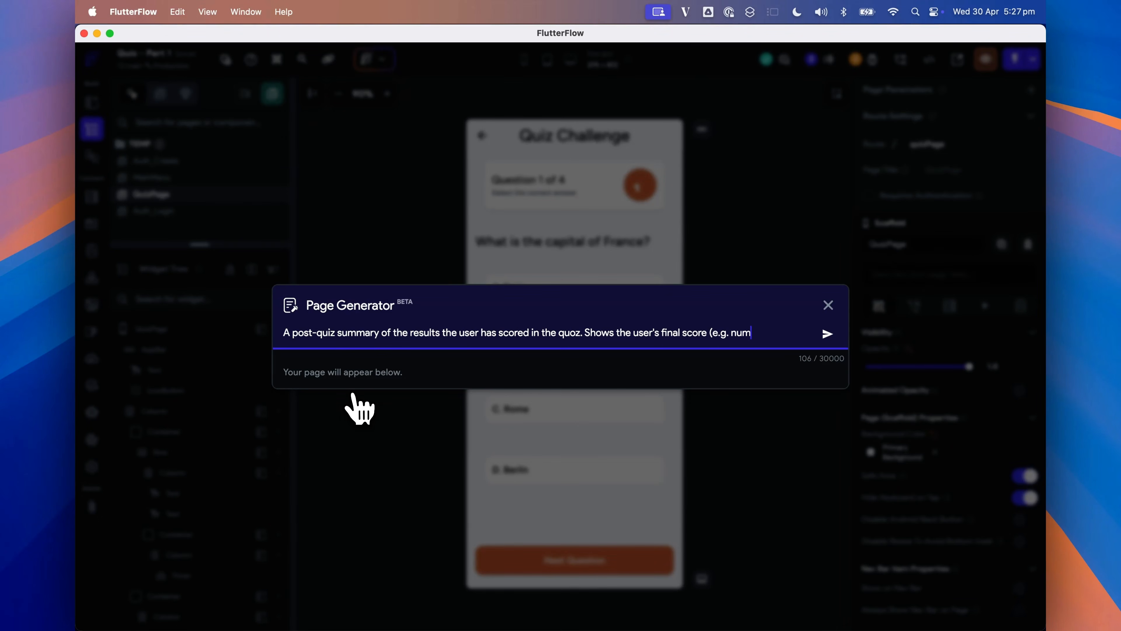
{"action": "type", "text": "incorrecty"}
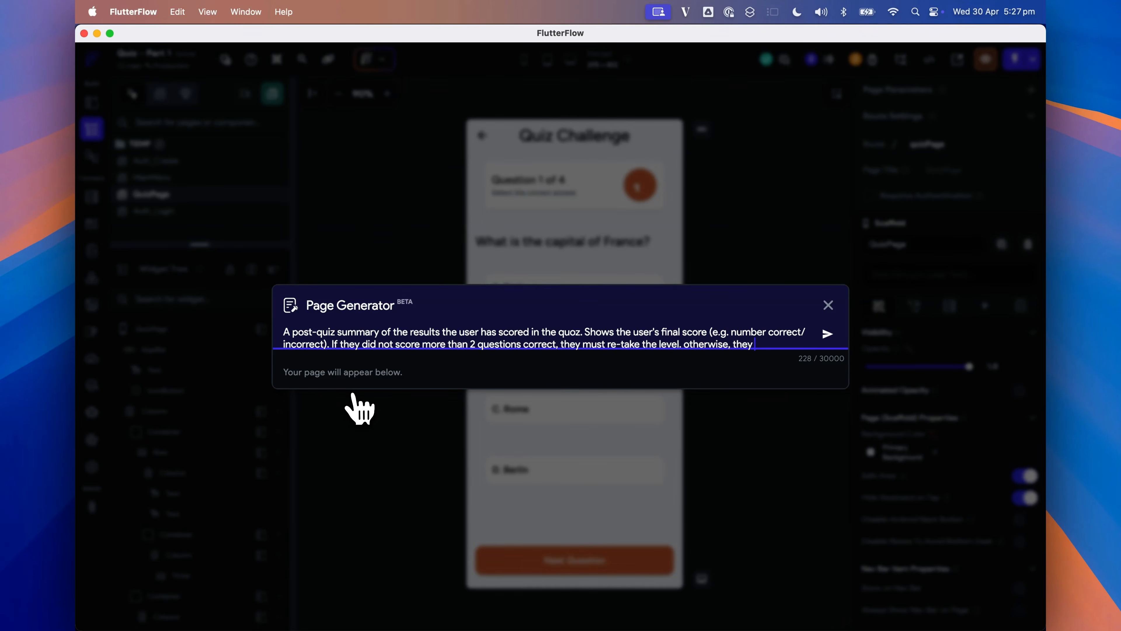
{"action": "type", "text": "ided with a ai generated list of new topics to choose from for their next round."}
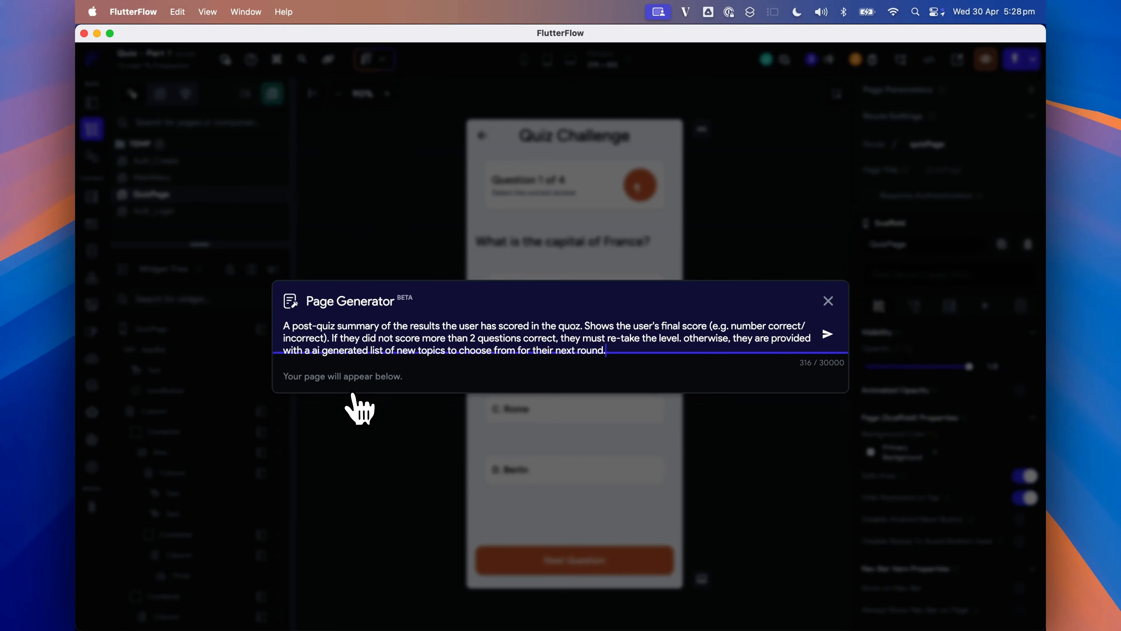
{"action": "key", "text": "Return"}
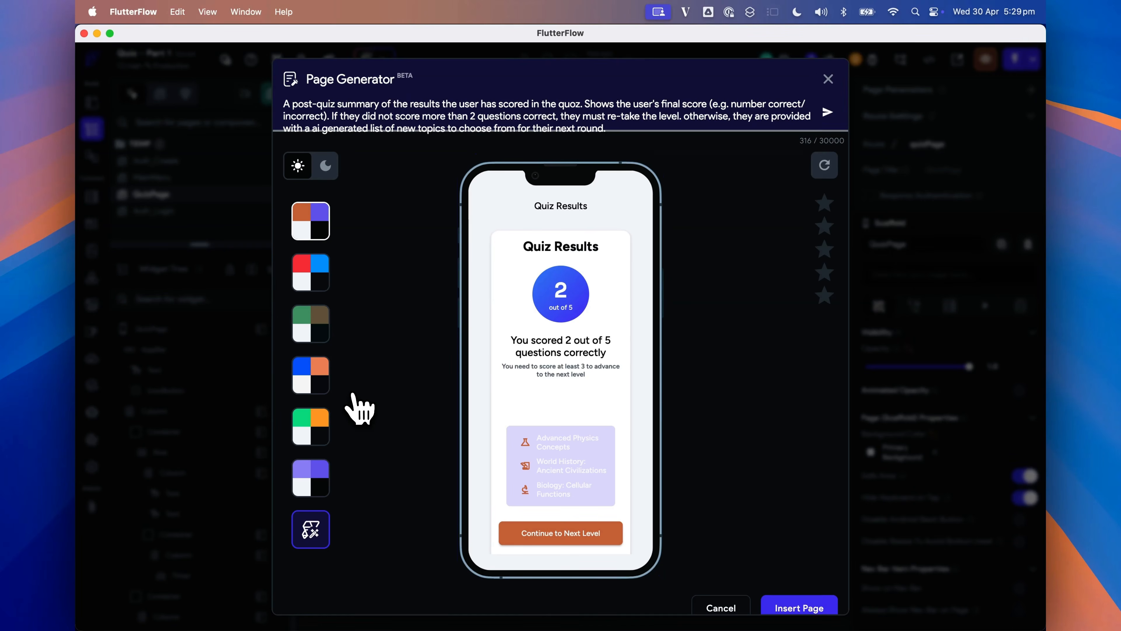
- Insert the generated results page as ResultsScreen and rate it
{"action": "left_click", "coordinate": [799, 607]}
{"action": "type", "text": "Results"}
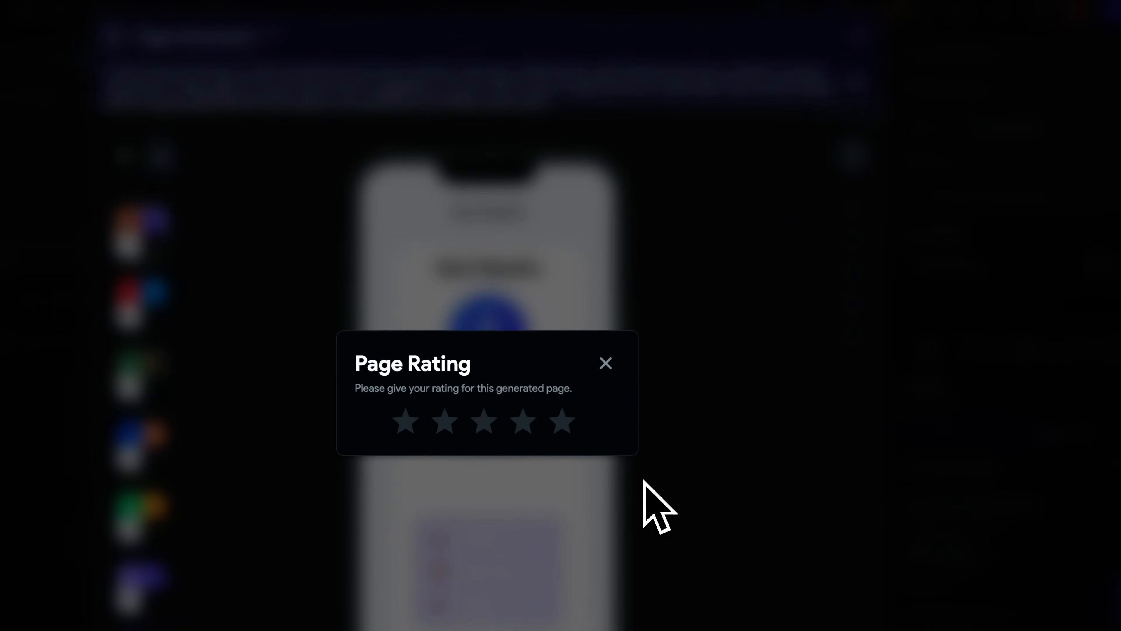
{"action": "left_click", "coordinate": [490, 429]}
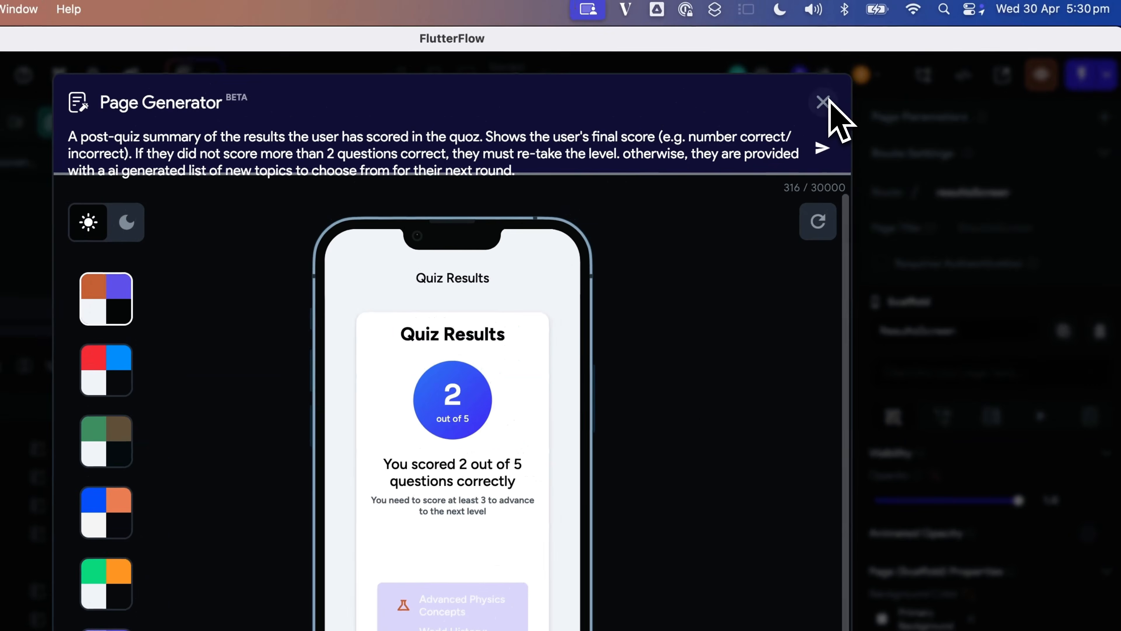
- Close the page generator and set the blank topic-prompt text on ResultsScreen to the Accent1 color
{"action": "left_click", "coordinate": [847, 54]}
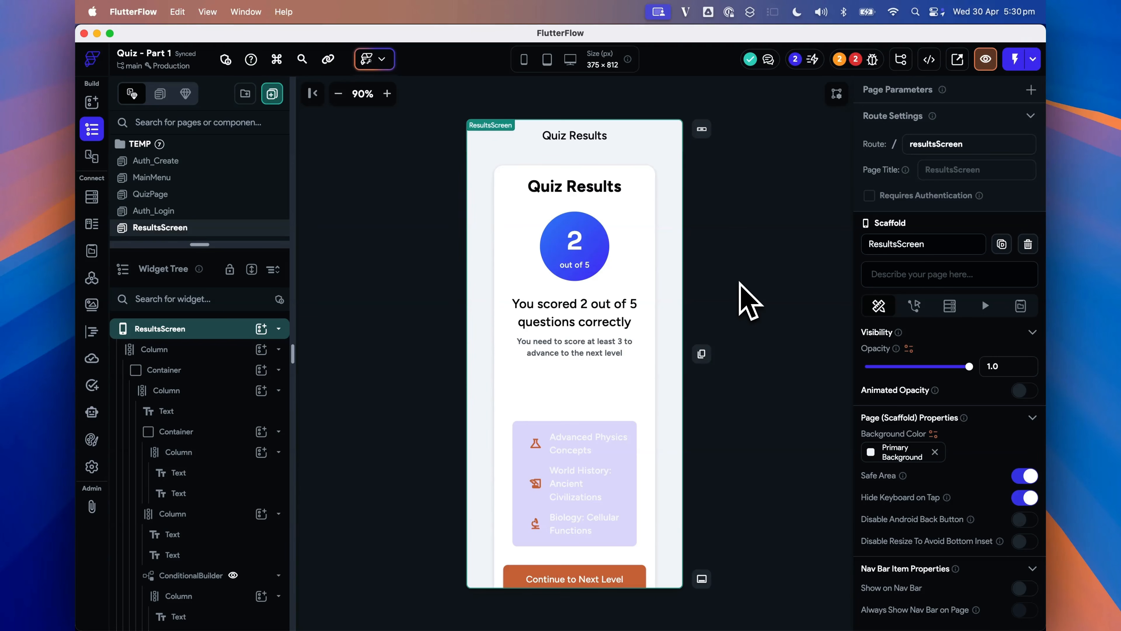
{"action": "left_click", "coordinate": [564, 388]}
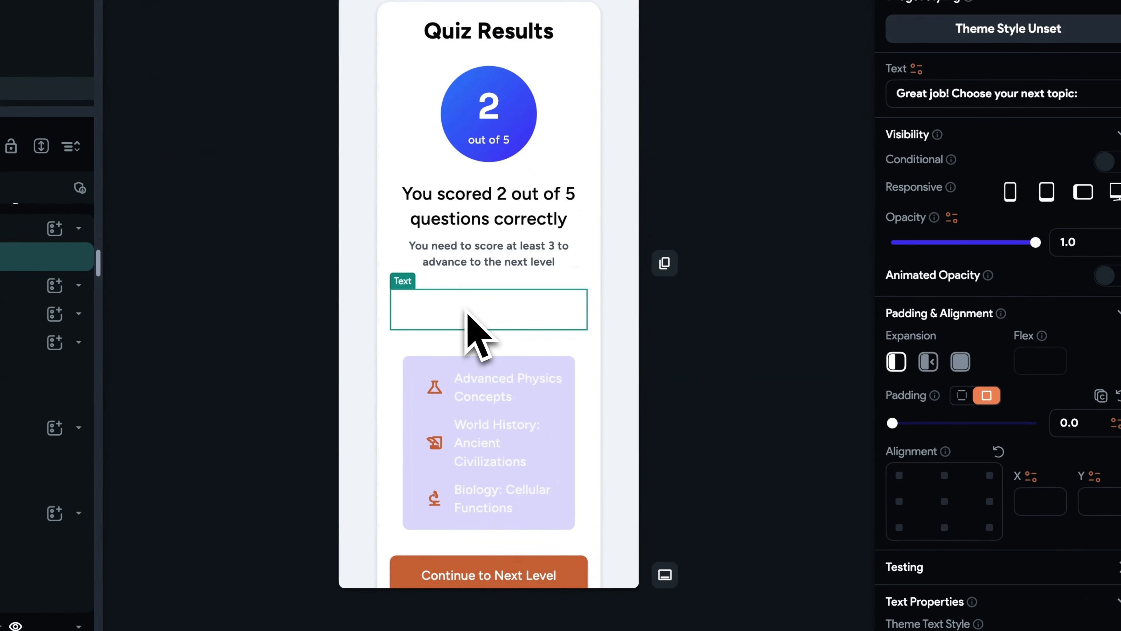
{"action": "scroll", "coordinate": [962, 419], "scroll_direction": "down", "scroll_amount": 5}
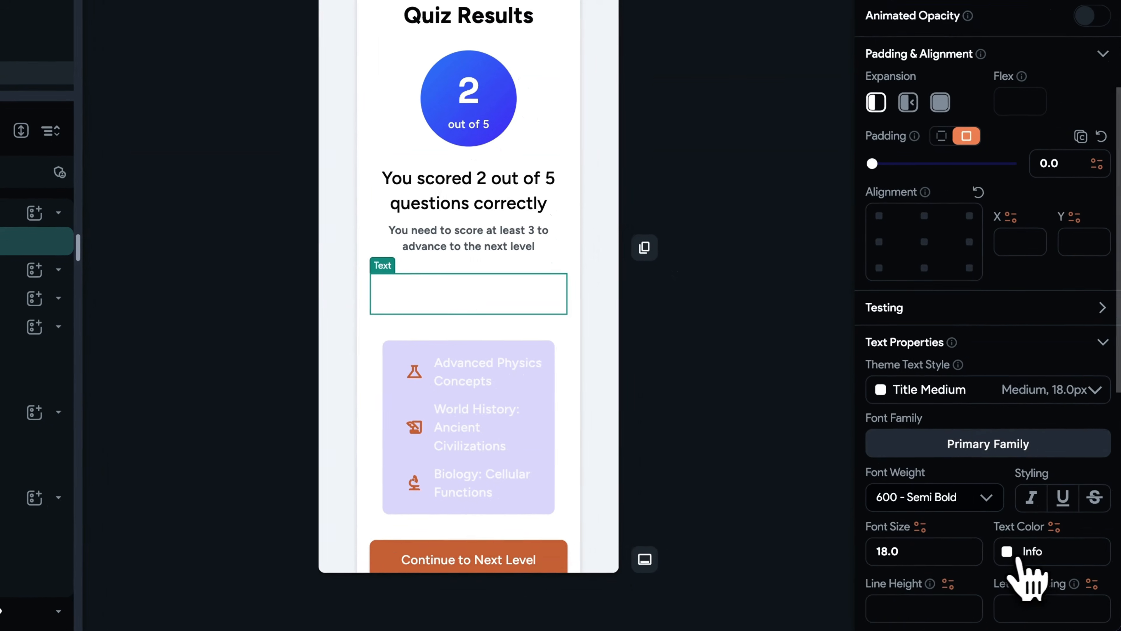
{"action": "left_click", "coordinate": [1018, 558]}
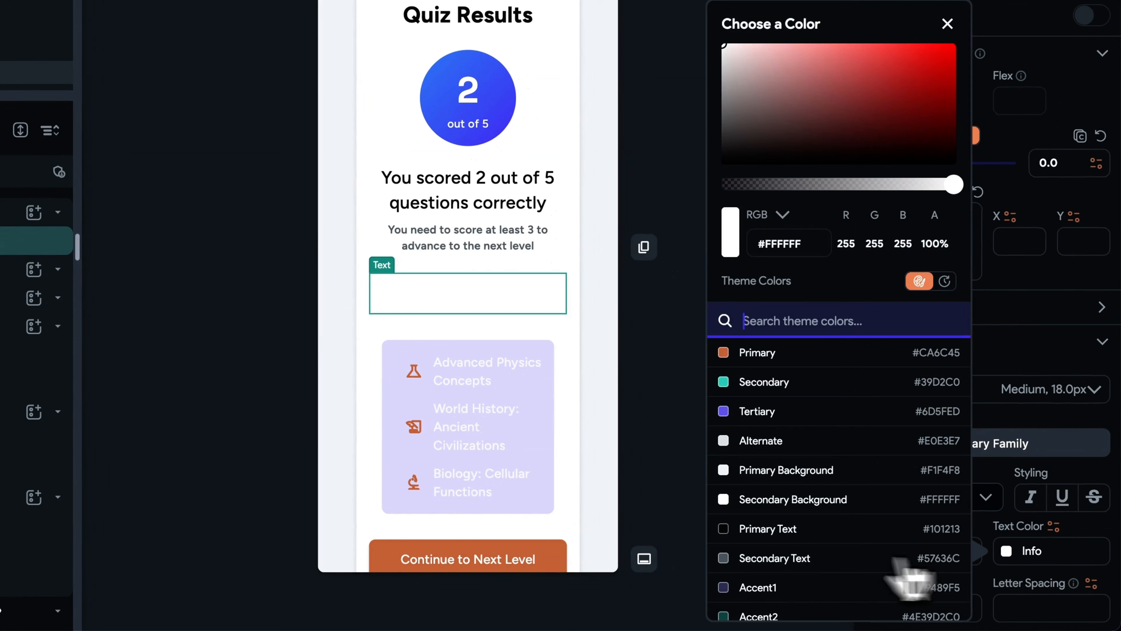
{"action": "left_click", "coordinate": [766, 583]}
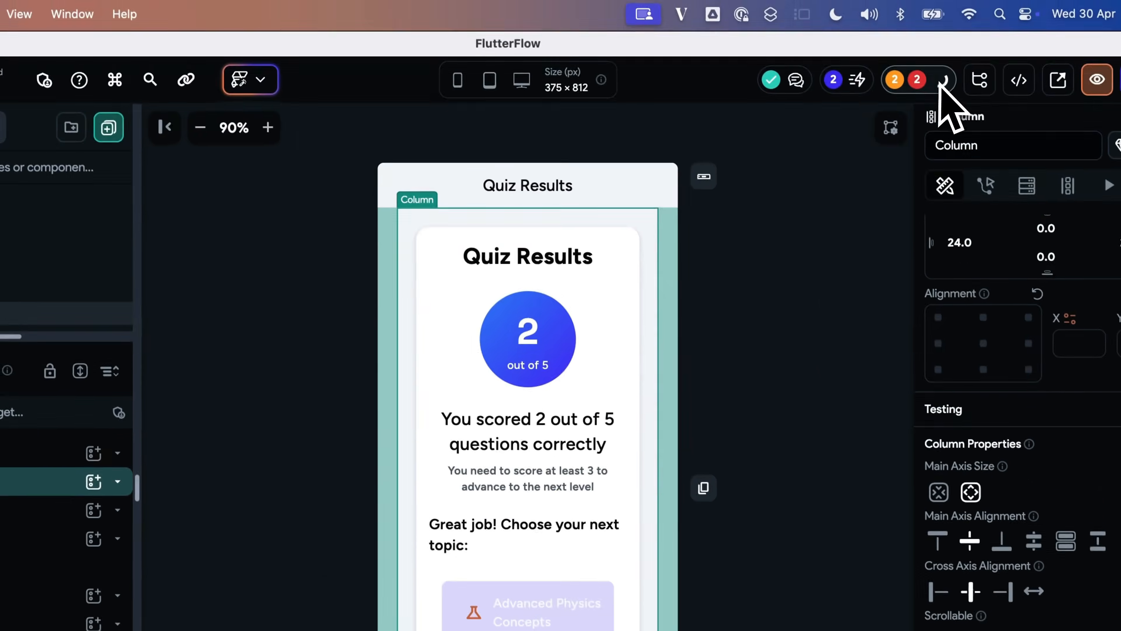
- Inspect the conditional builder errors and the two ConditionalBuilder widgets in the results page's widget tree
{"action": "left_click", "coordinate": [943, 89]}
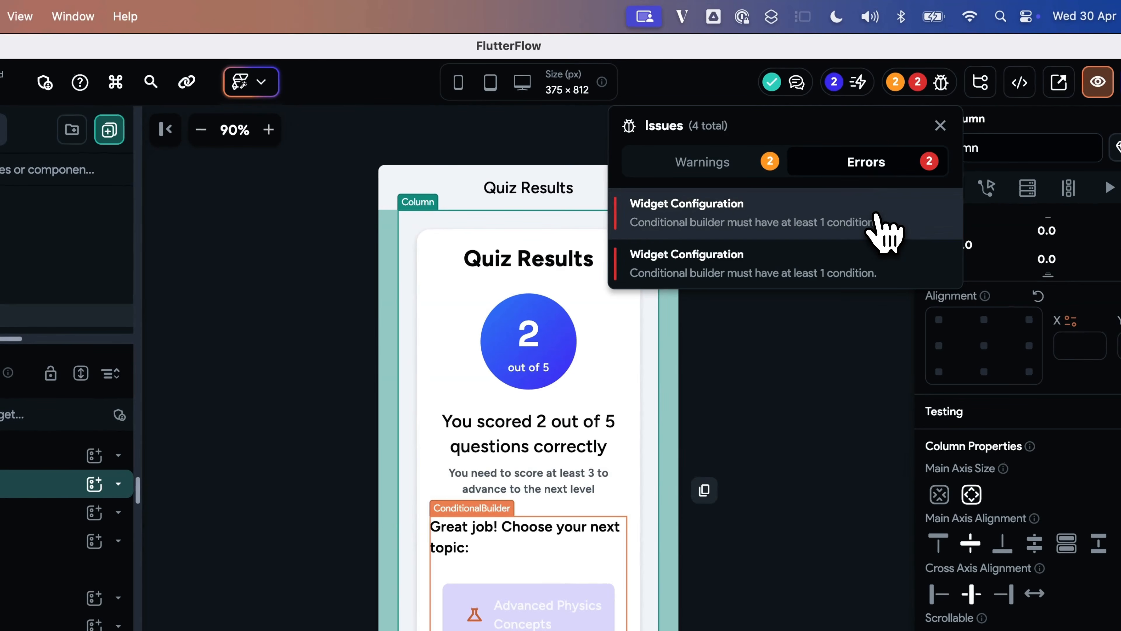
{"action": "left_click", "coordinate": [860, 232]}
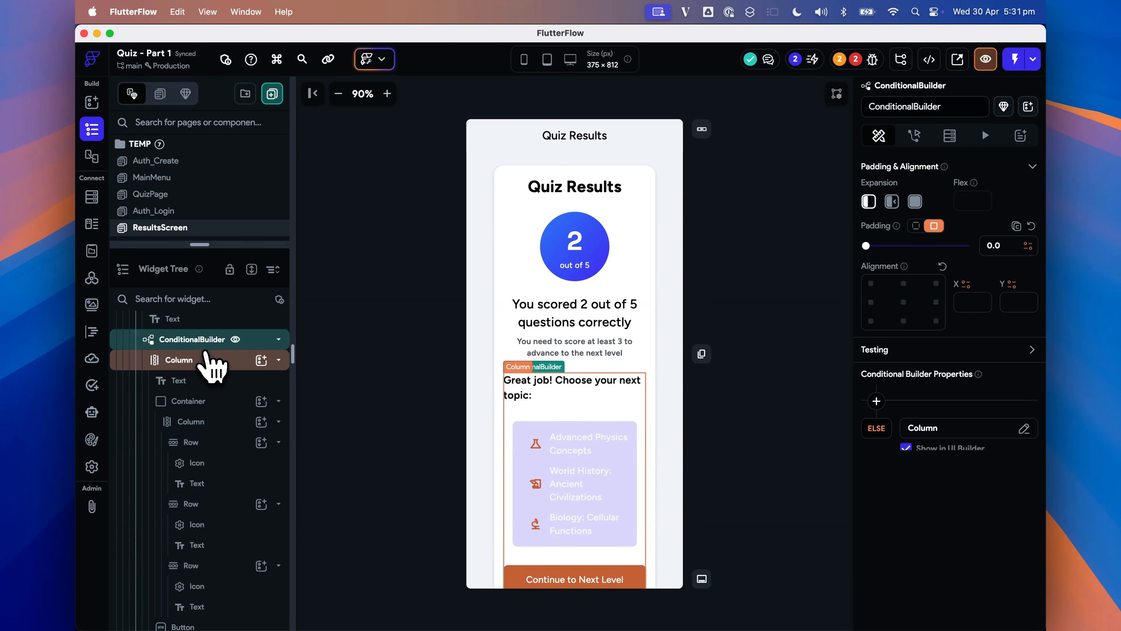
{"action": "left_click", "coordinate": [278, 339]}
{"action": "left_click", "coordinate": [195, 362]}
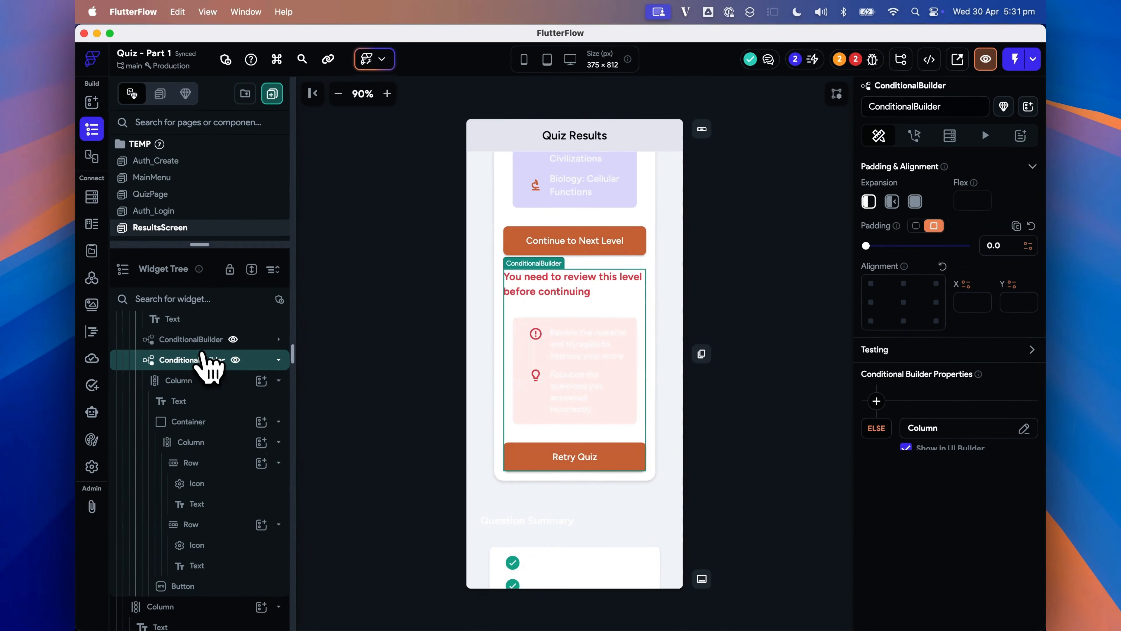
{"action": "left_click", "coordinate": [279, 360]}
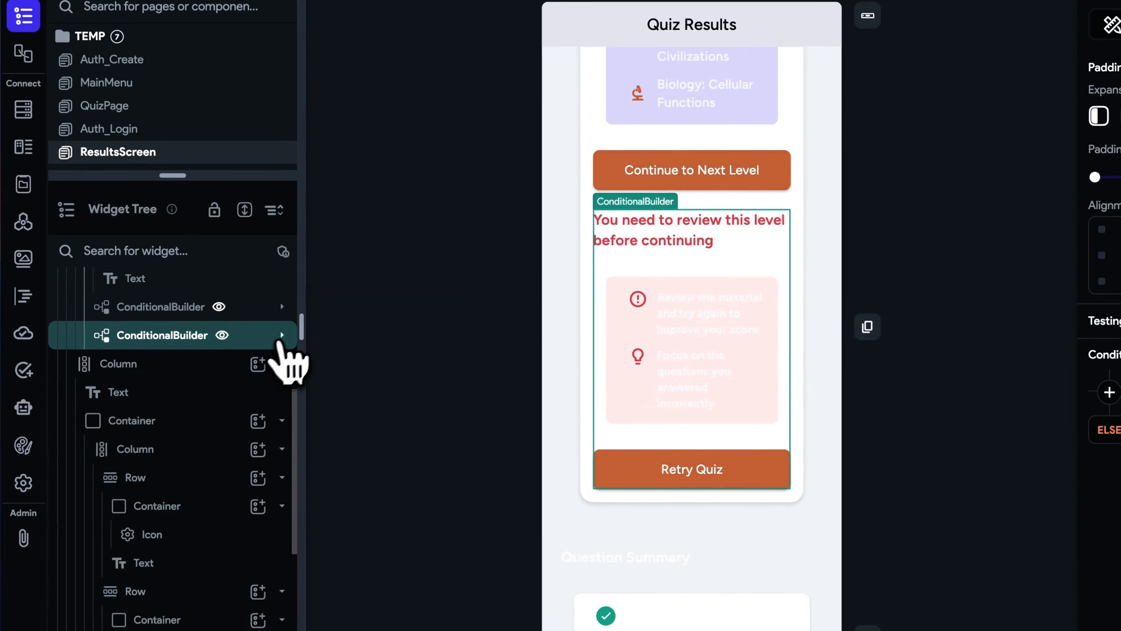
{"action": "left_click", "coordinate": [200, 380]}
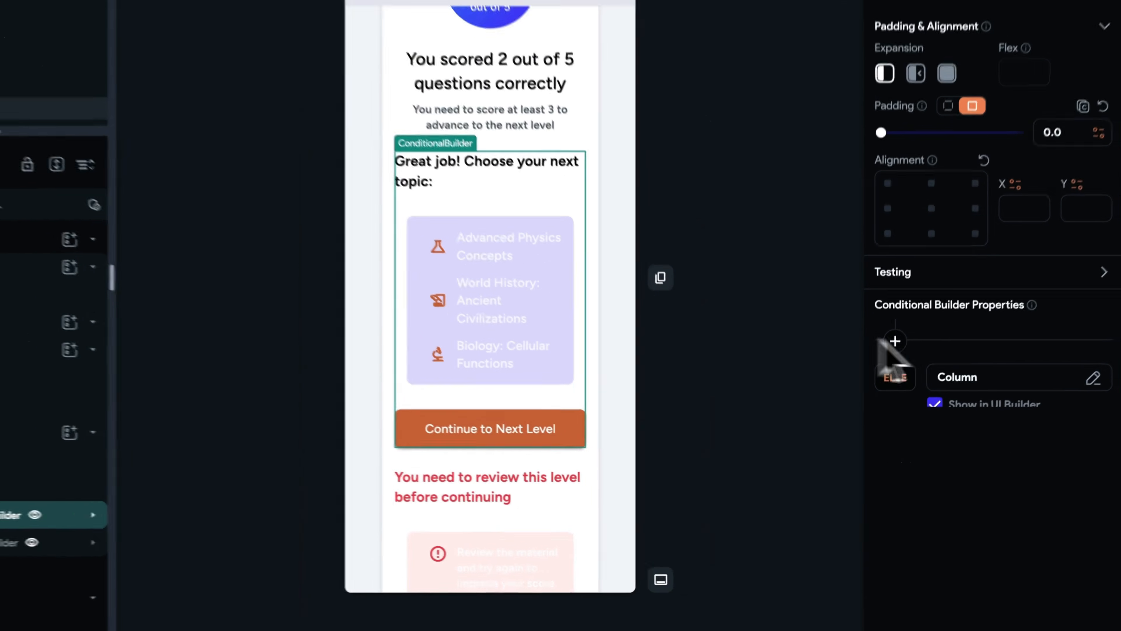
{"action": "left_click", "coordinate": [892, 340]}
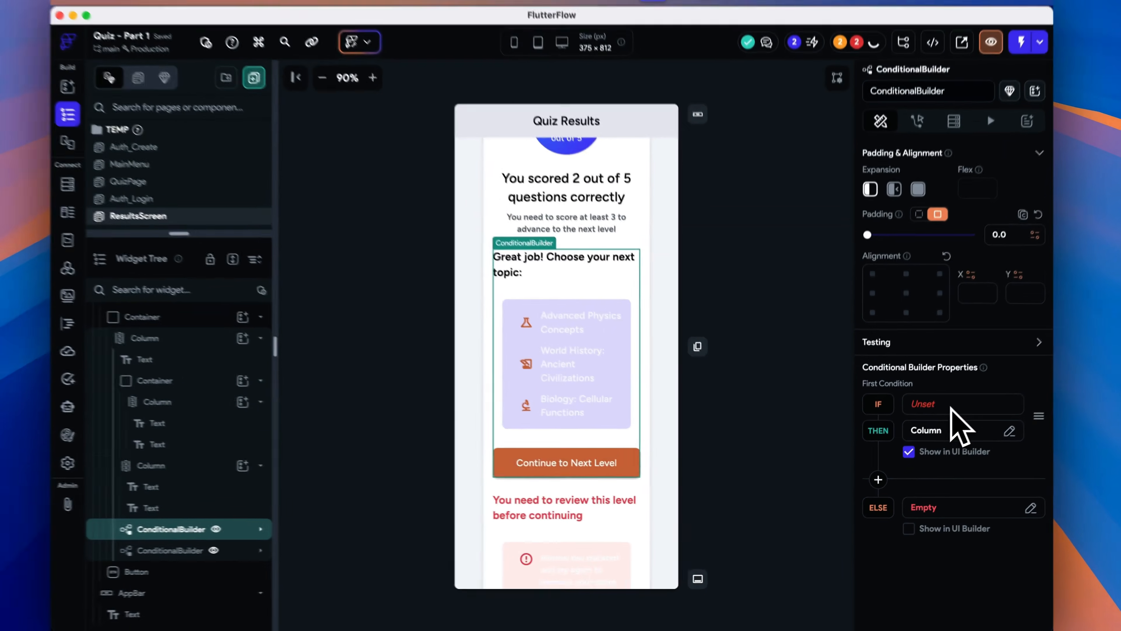
{"action": "scroll", "coordinate": [958, 429], "scroll_direction": "up", "scroll_amount": 4}
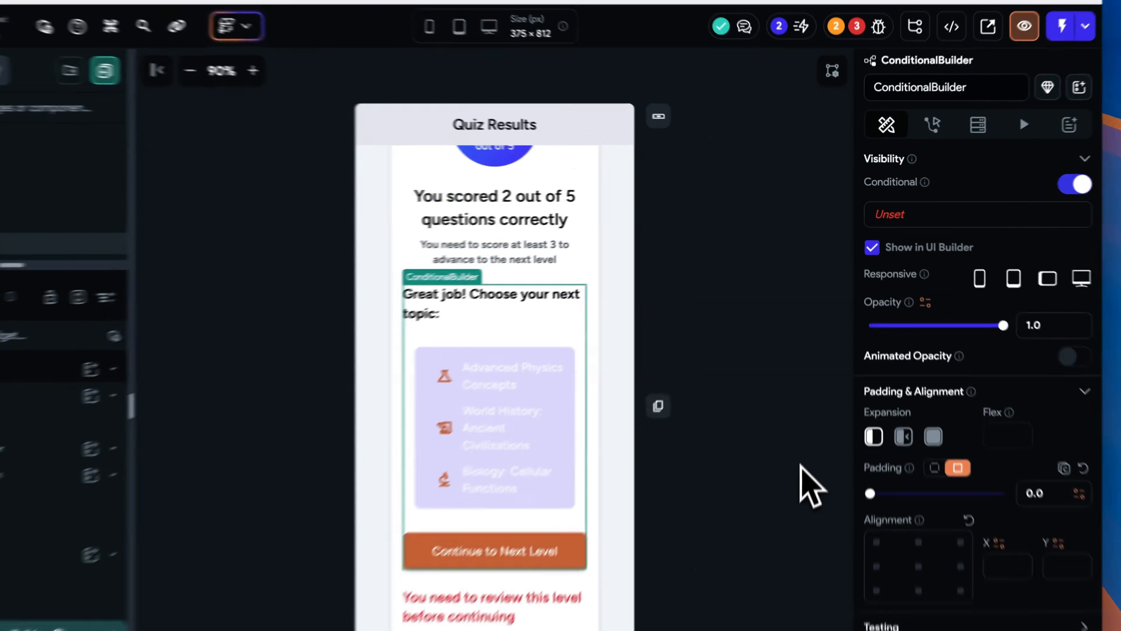
{"action": "left_click", "coordinate": [815, 413]}
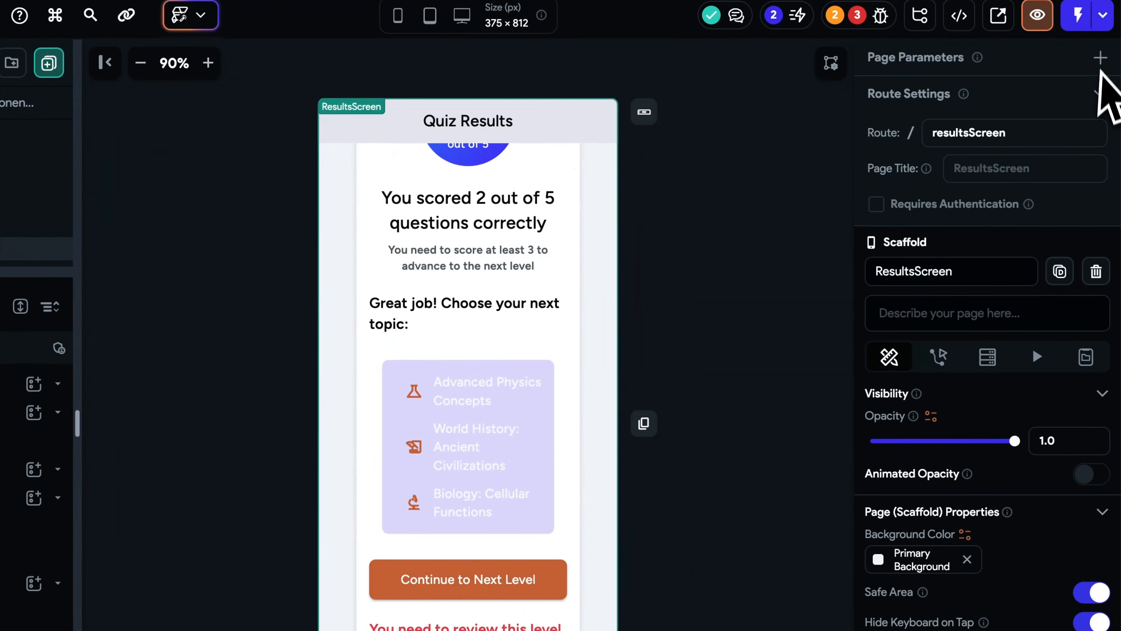
- Add a required Integer page parameter named correctAnswers to ResultsScreen
{"action": "left_click", "coordinate": [1027, 98]}
{"action": "left_click", "coordinate": [1042, 155]}
{"action": "type", "text": "correctAnswers"}
{"action": "left_click", "coordinate": [984, 339]}
{"action": "left_click", "coordinate": [983, 289]}
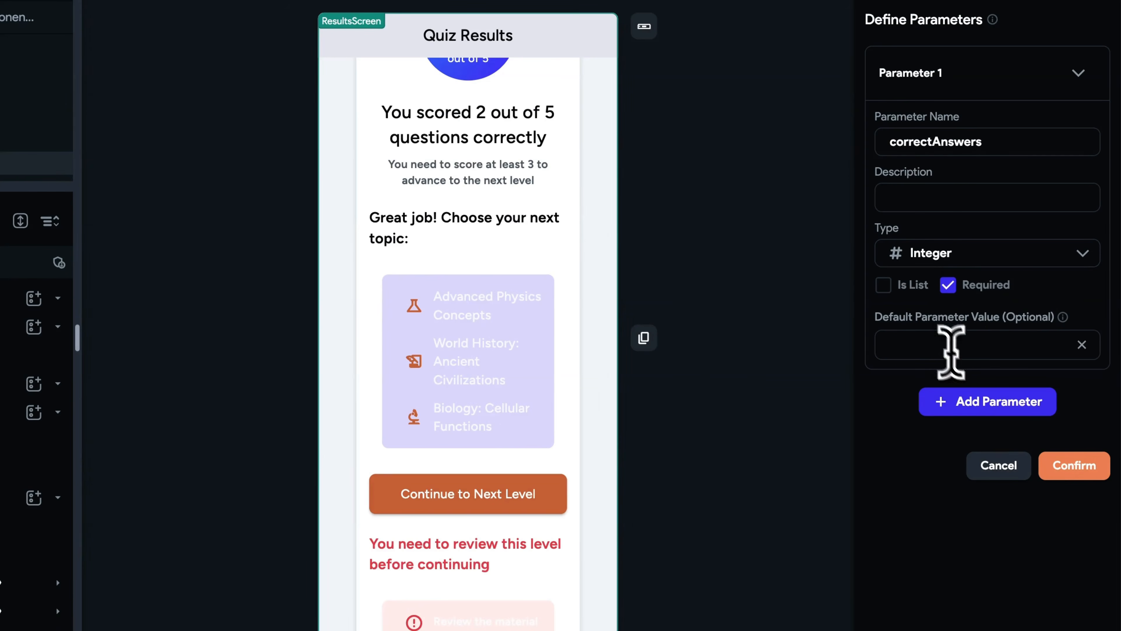
{"action": "left_click", "coordinate": [1086, 465]}
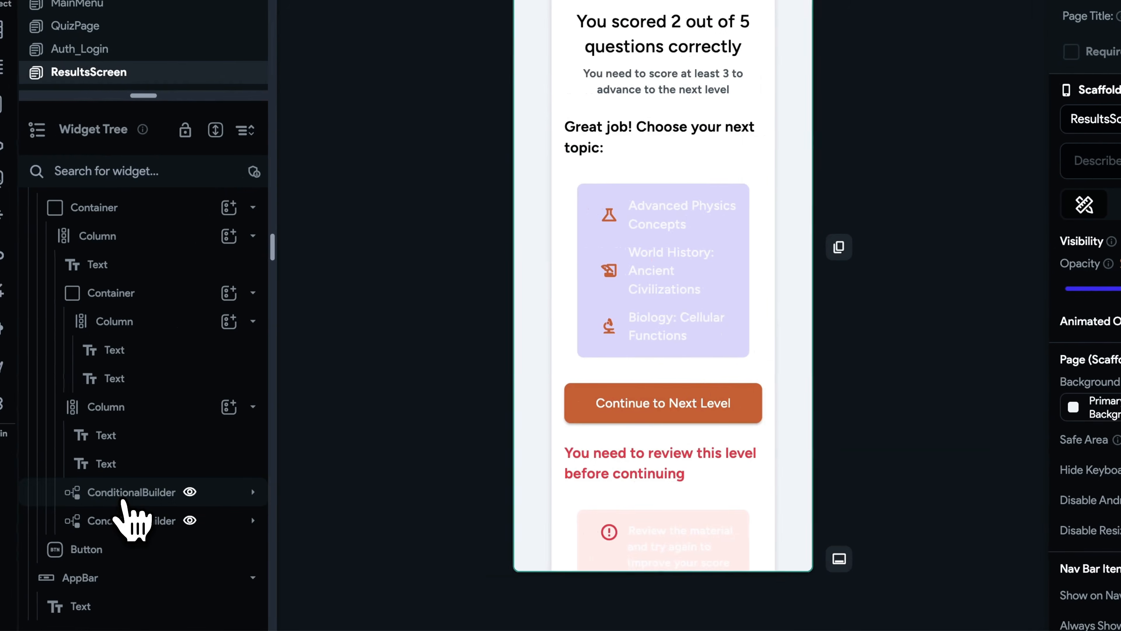
- Set the first ConditionalBuilder's condition to correctAnswers Greater Than Or Equal To 3
{"action": "left_click", "coordinate": [114, 494]}
{"action": "left_click", "coordinate": [1120, 570]}
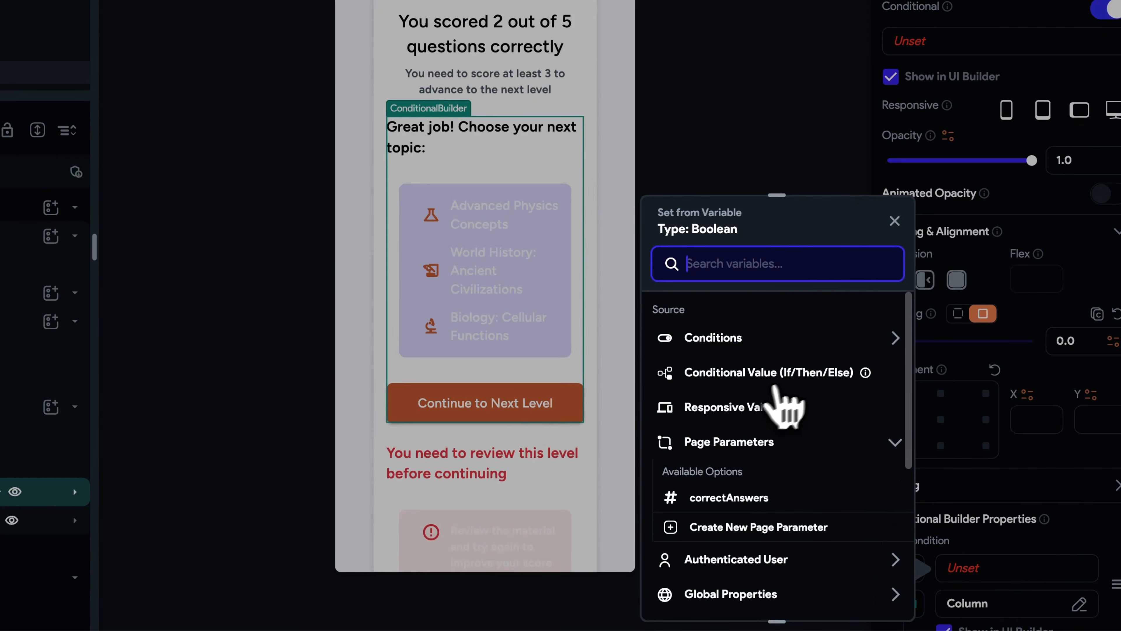
{"action": "left_click", "coordinate": [794, 339]}
{"action": "left_click", "coordinate": [745, 392]}
{"action": "left_click", "coordinate": [754, 361]}
{"action": "left_click", "coordinate": [739, 395]}
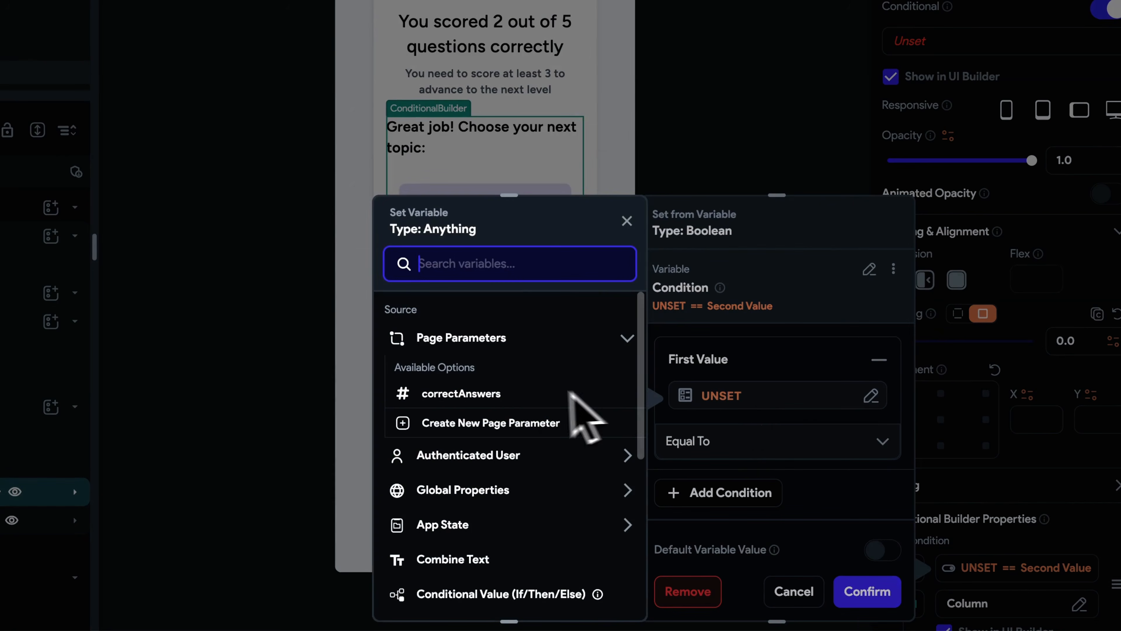
{"action": "left_click", "coordinate": [505, 395]}
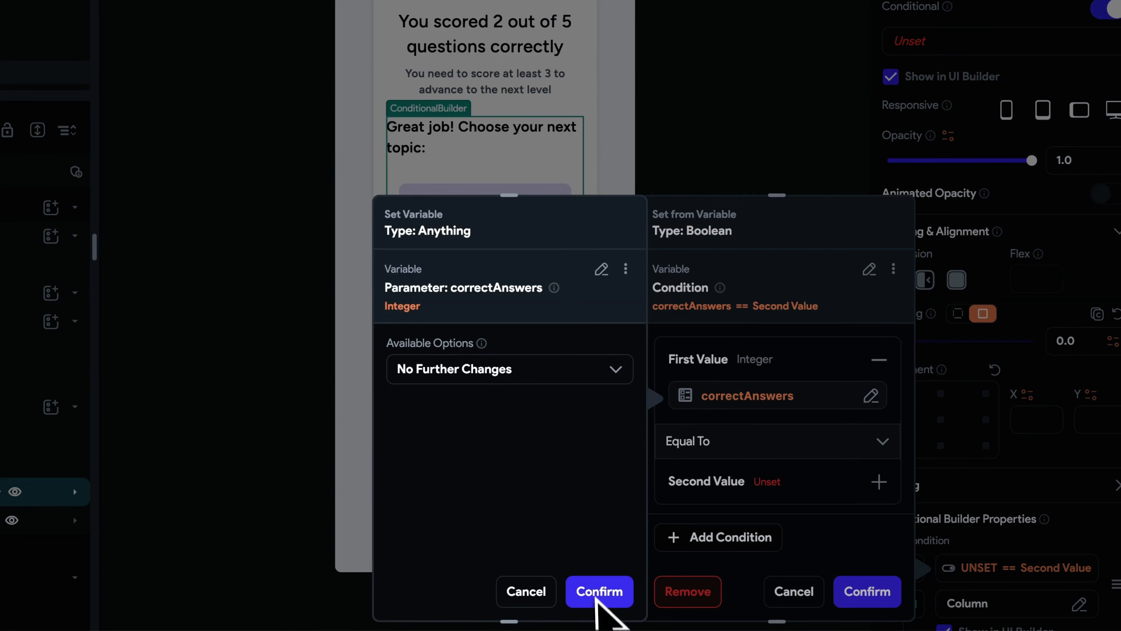
{"action": "left_click", "coordinate": [599, 591]}
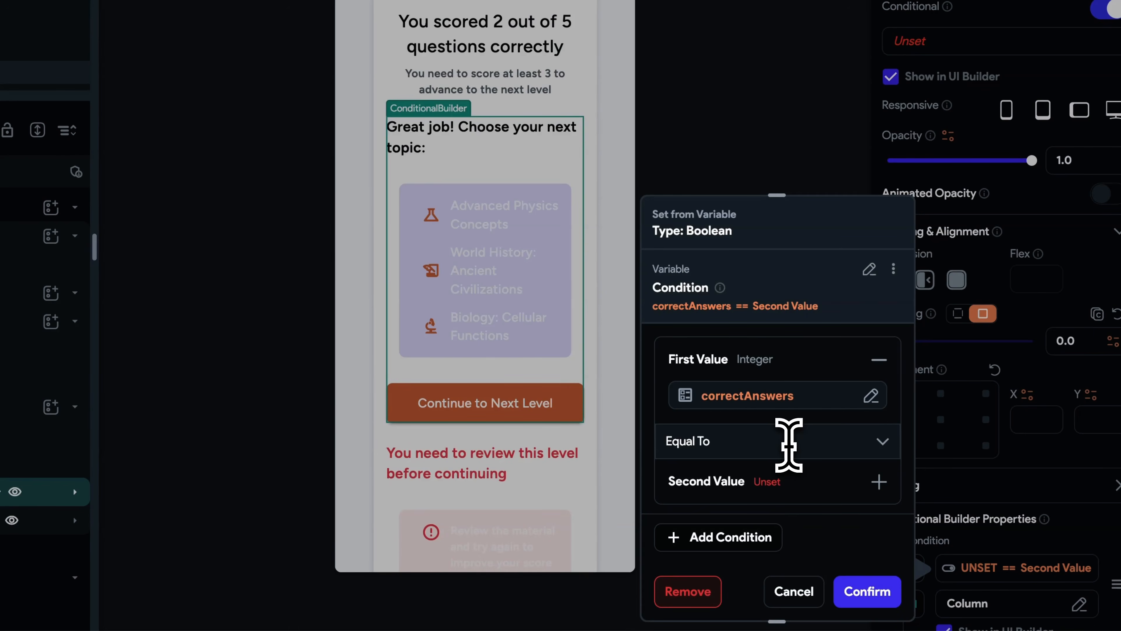
{"action": "left_click", "coordinate": [789, 442]}
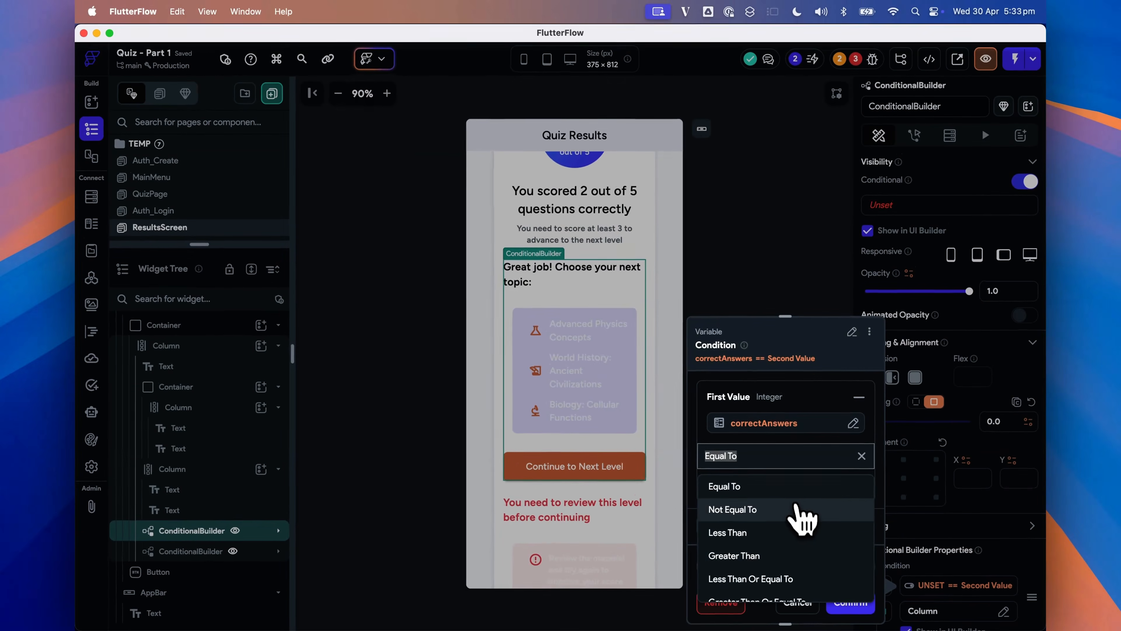
{"action": "scroll", "coordinate": [799, 475], "scroll_direction": "down", "scroll_amount": 3}
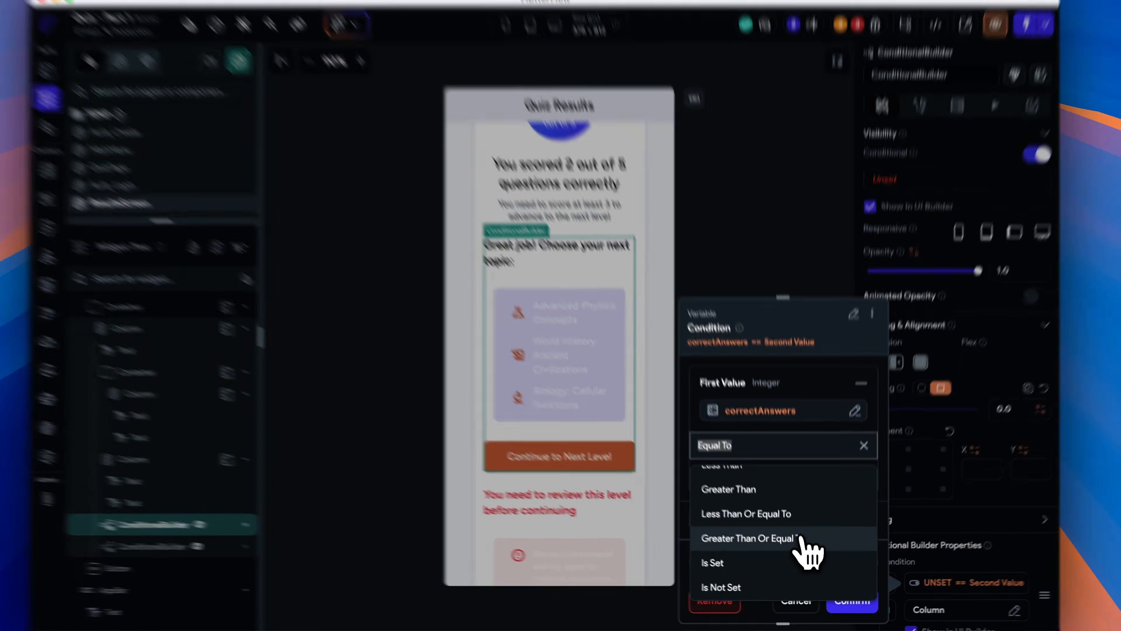
{"action": "left_click", "coordinate": [801, 545]}
{"action": "left_click", "coordinate": [775, 502]}
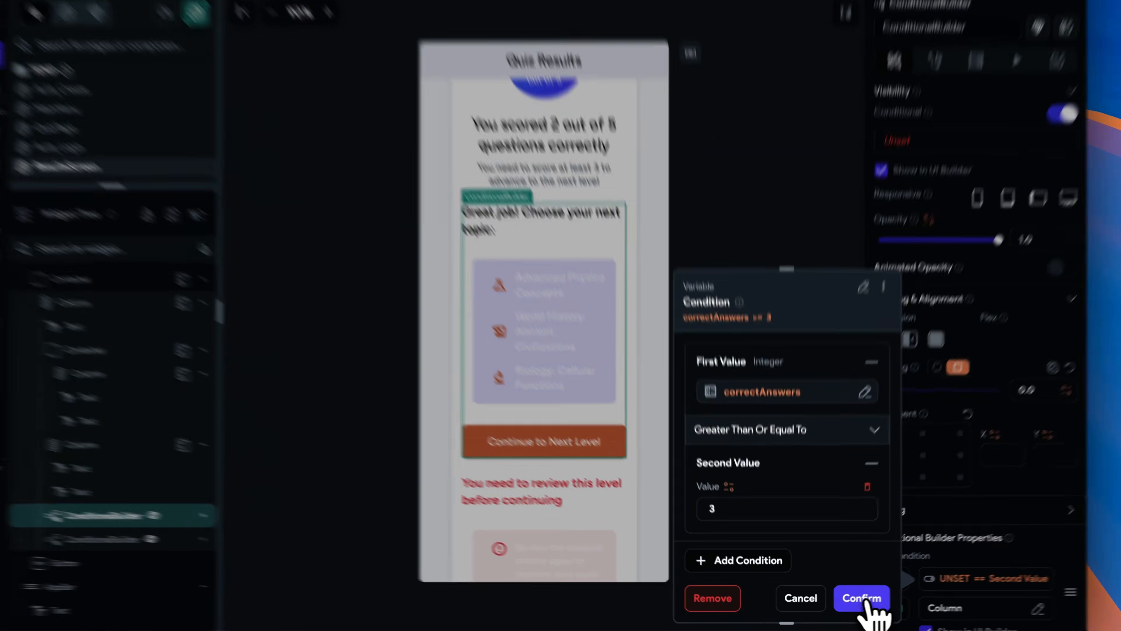
{"action": "left_click", "coordinate": [853, 605]}
- Copy the review-level column and paste it into the first ConditionalBuilder's Else branch
{"action": "scroll", "coordinate": [1014, 564], "scroll_direction": "down", "scroll_amount": 5}
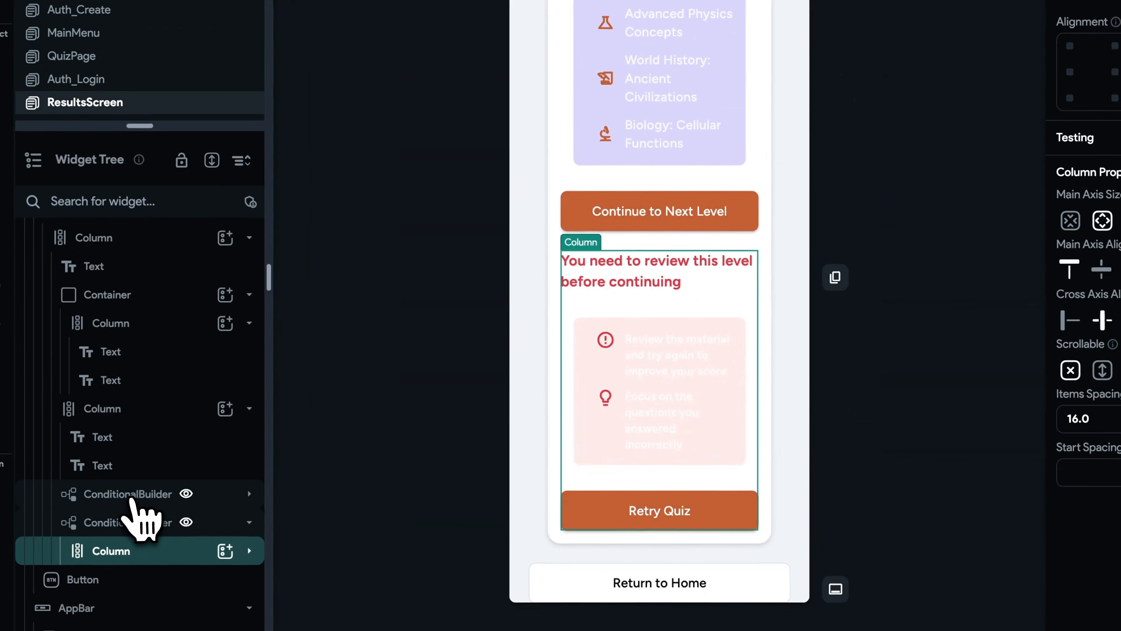
{"action": "left_click", "coordinate": [131, 497]}
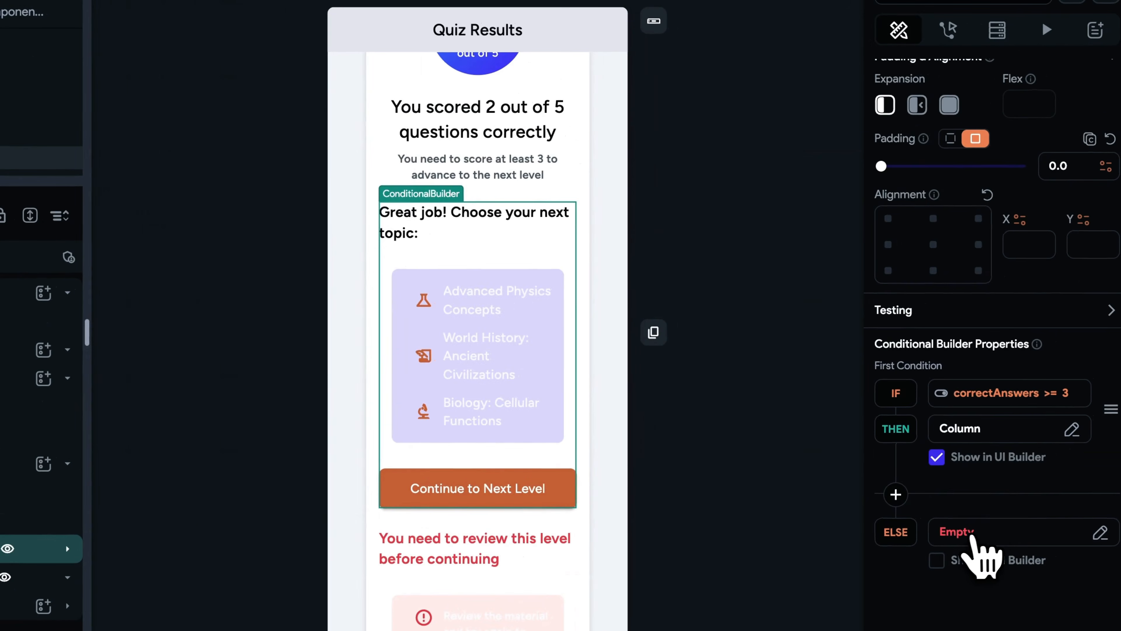
{"action": "left_click", "coordinate": [972, 535]}
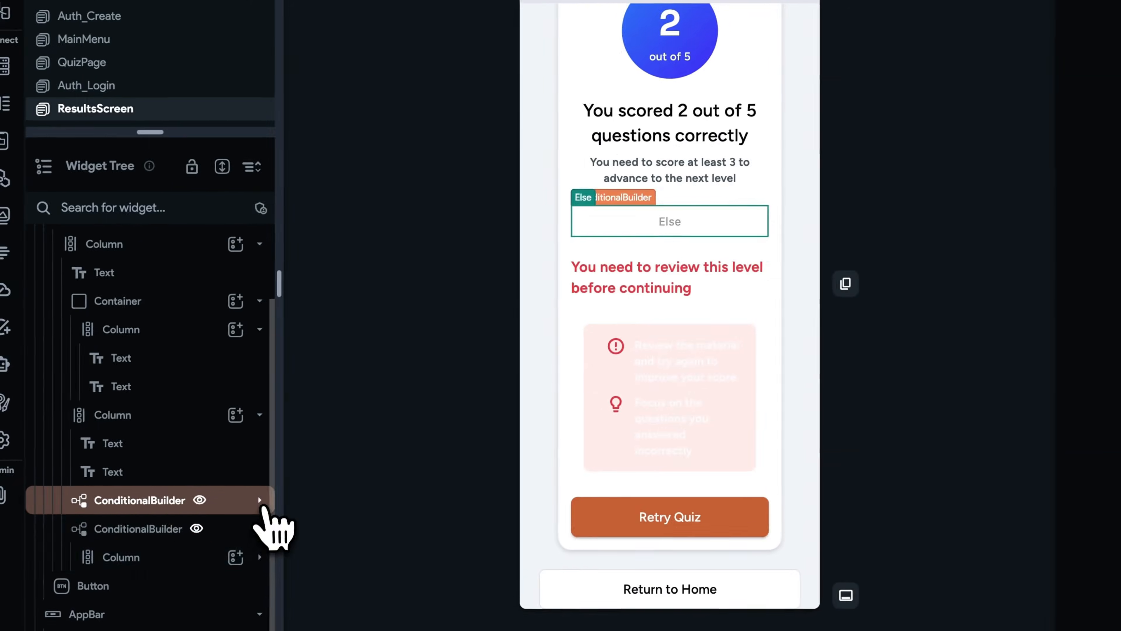
{"action": "left_click", "coordinate": [67, 549]}
{"action": "scroll", "coordinate": [64, 570], "scroll_direction": "down", "scroll_amount": 5}
{"action": "scroll", "coordinate": [264, 541], "scroll_direction": "down", "scroll_amount": 4}
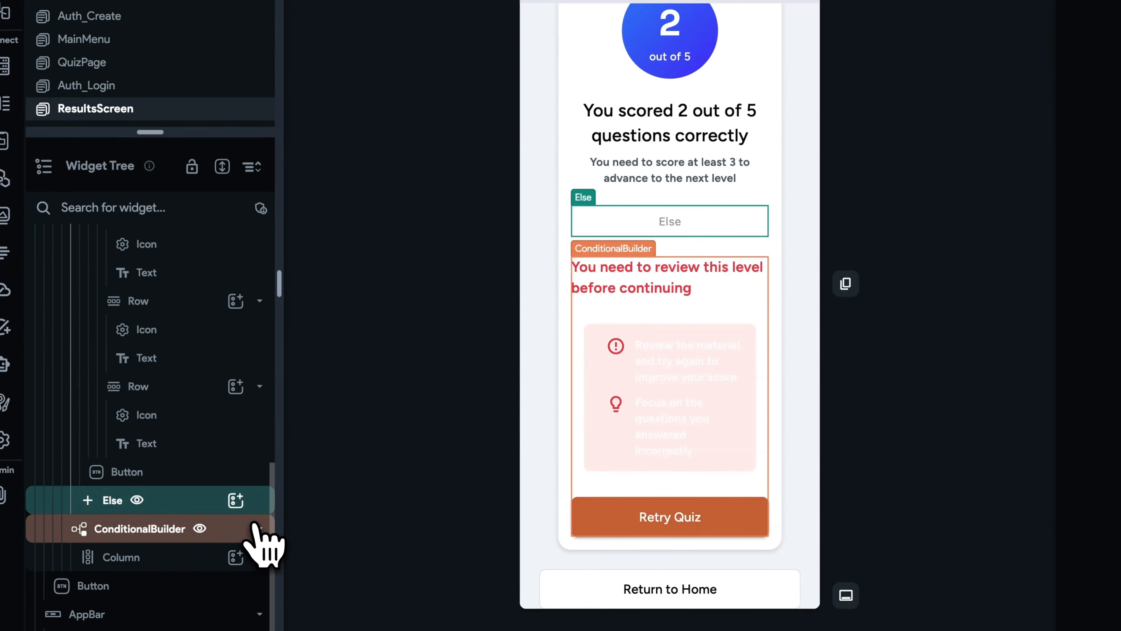
{"action": "key", "text": "super+v"}
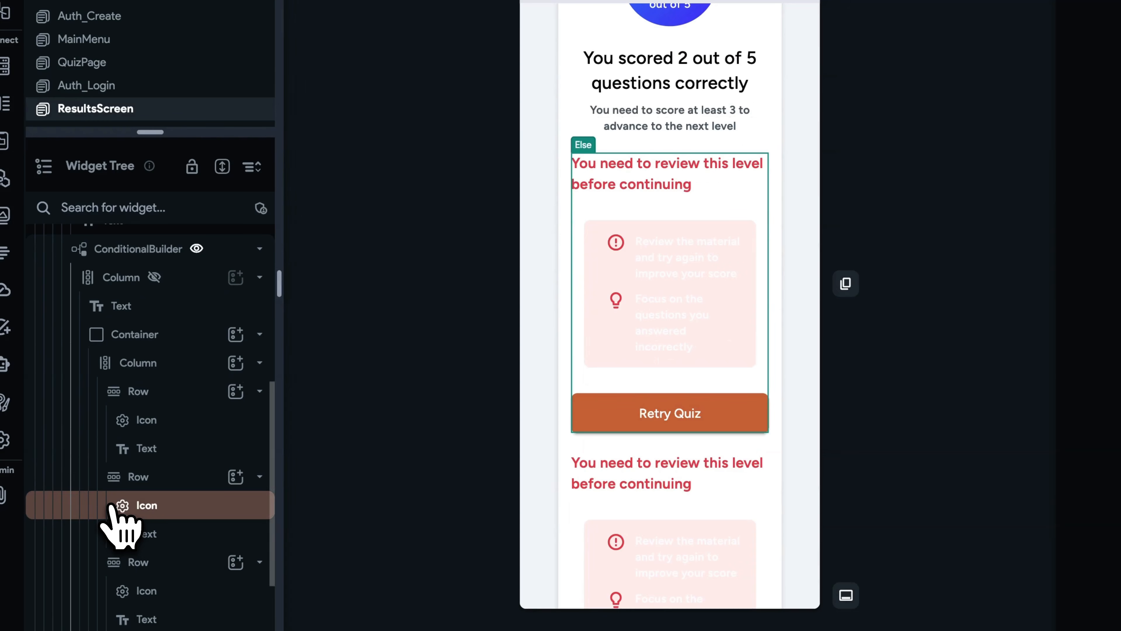
- Delete the now redundant second ConditionalBuilder from the results page
{"action": "scroll", "coordinate": [254, 521], "scroll_direction": "down", "scroll_amount": 4}
{"action": "right_click", "coordinate": [155, 529]}
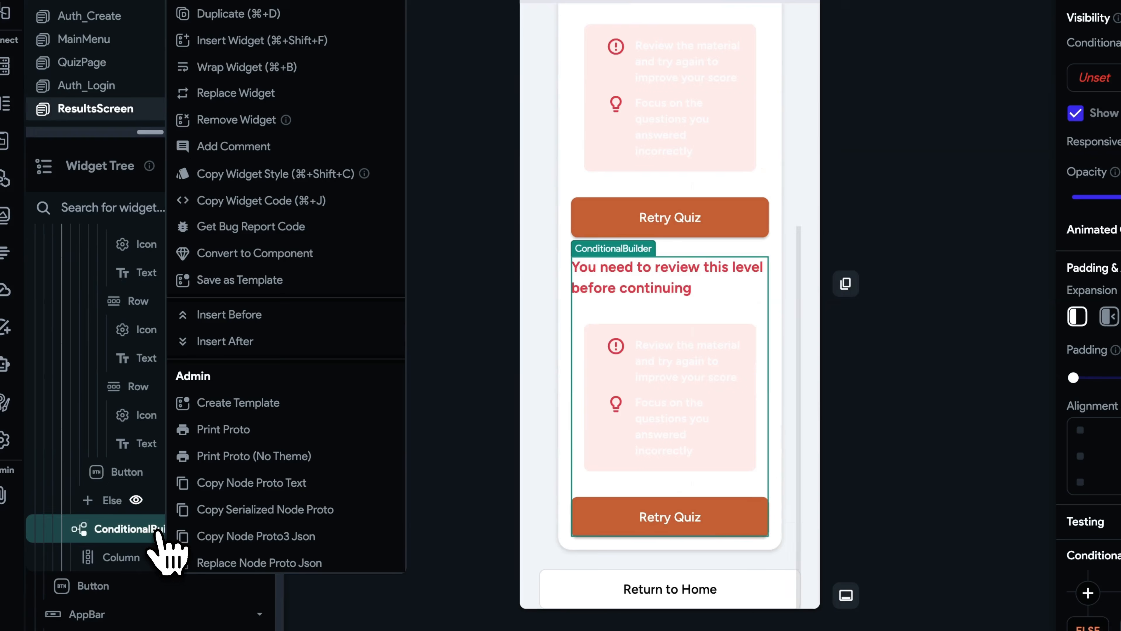
{"action": "left_click", "coordinate": [385, 7]}
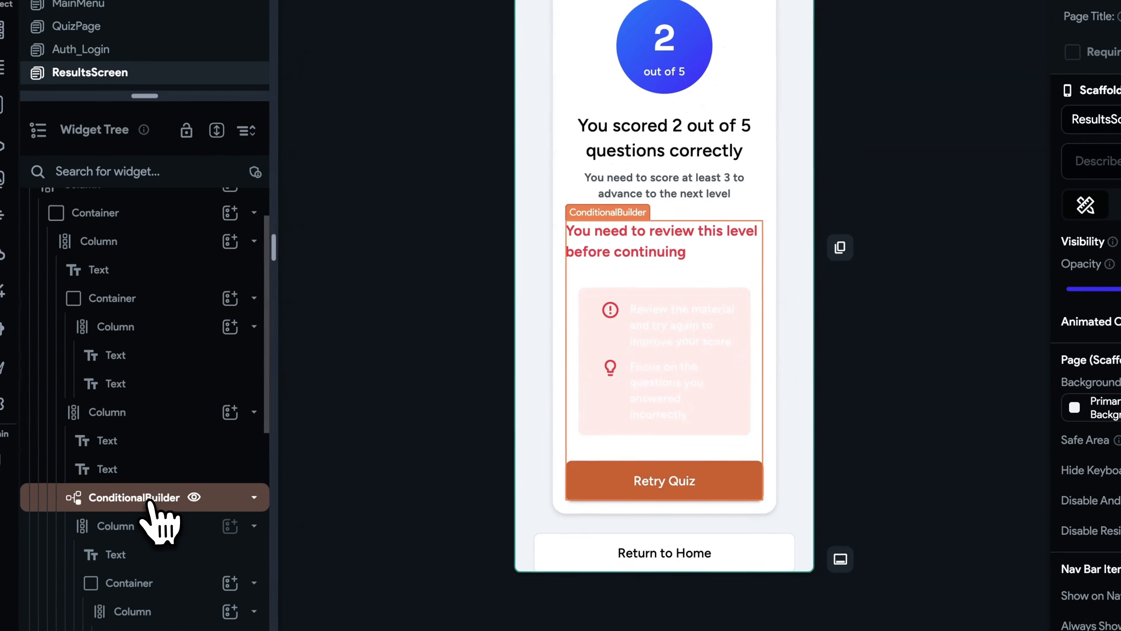
{"action": "left_click", "coordinate": [189, 629]}
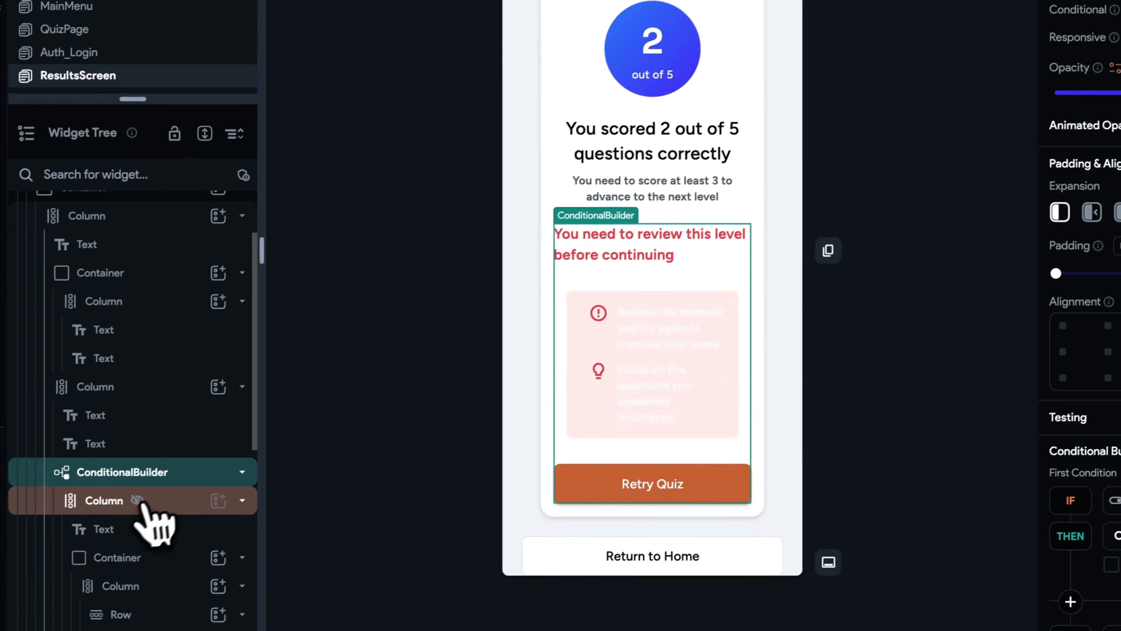
{"action": "left_click", "coordinate": [142, 499]}
{"action": "scroll", "coordinate": [142, 497], "scroll_direction": "down", "scroll_amount": 2}
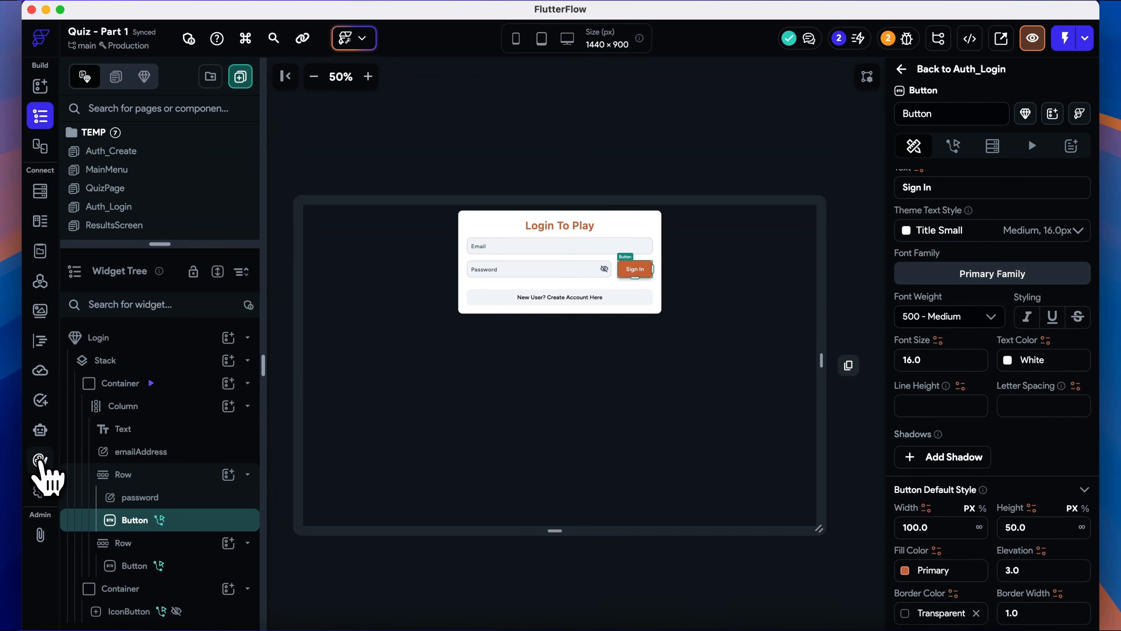
- Create a new theme Button widget named ButtonPrimary
{"action": "left_click", "coordinate": [40, 460]}
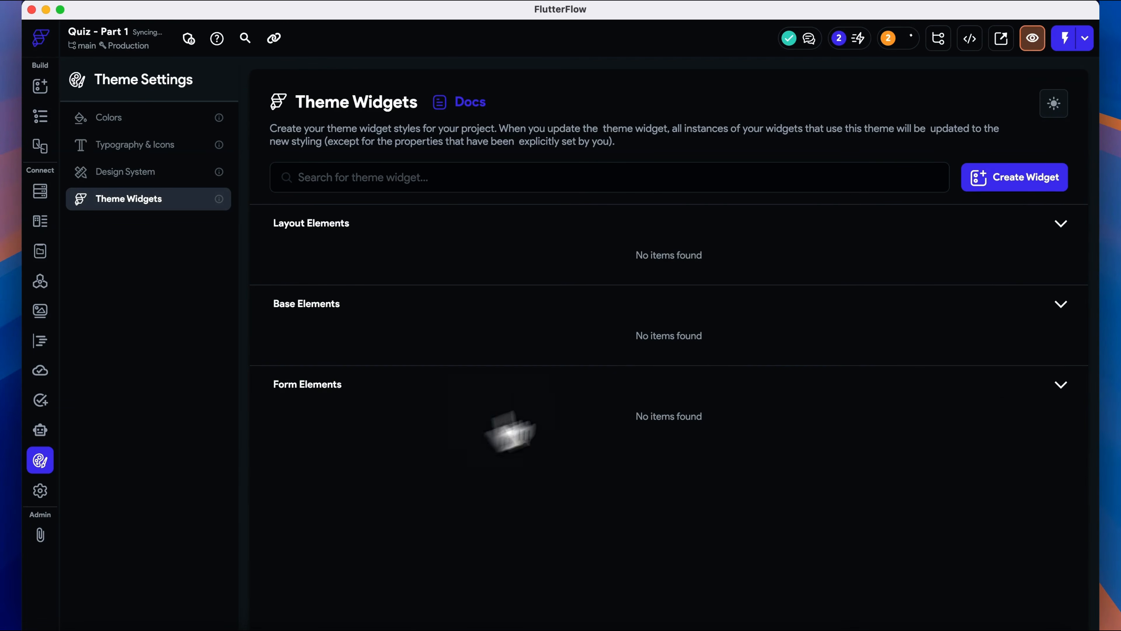
{"action": "left_click", "coordinate": [1052, 177]}
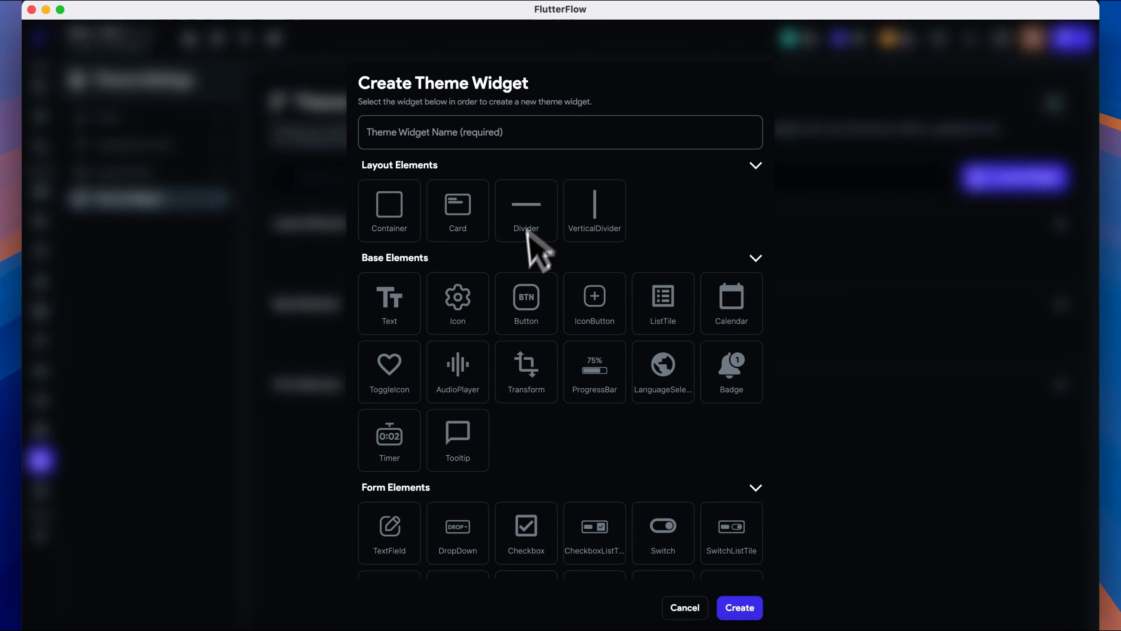
{"action": "left_click", "coordinate": [527, 302]}
{"action": "left_click", "coordinate": [459, 133]}
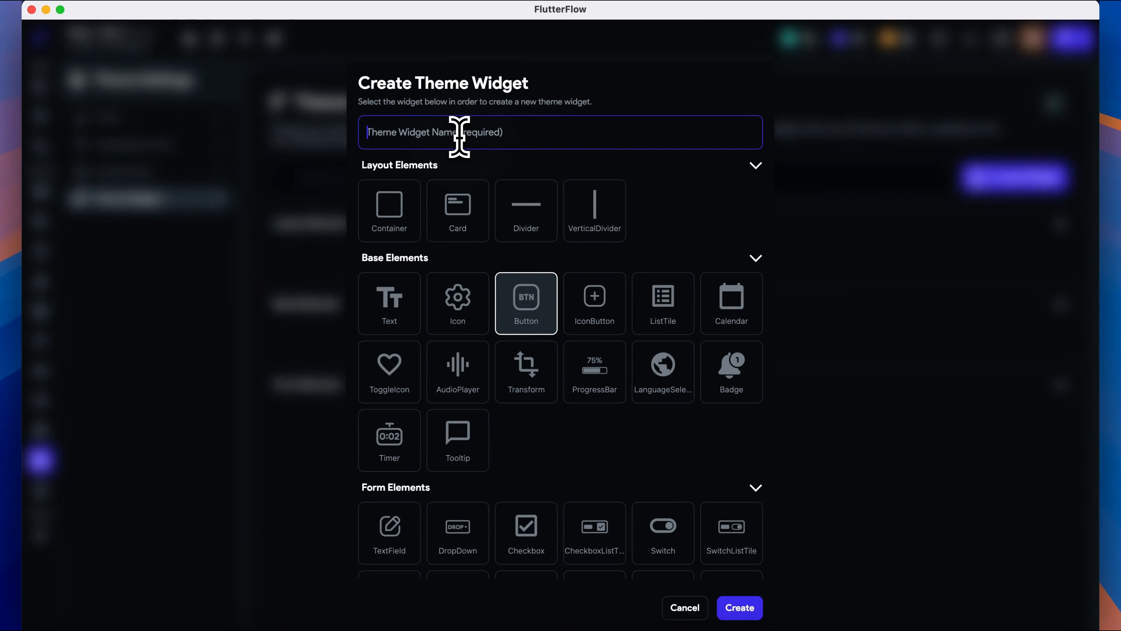
{"action": "type", "text": "ButtonPrimary"}
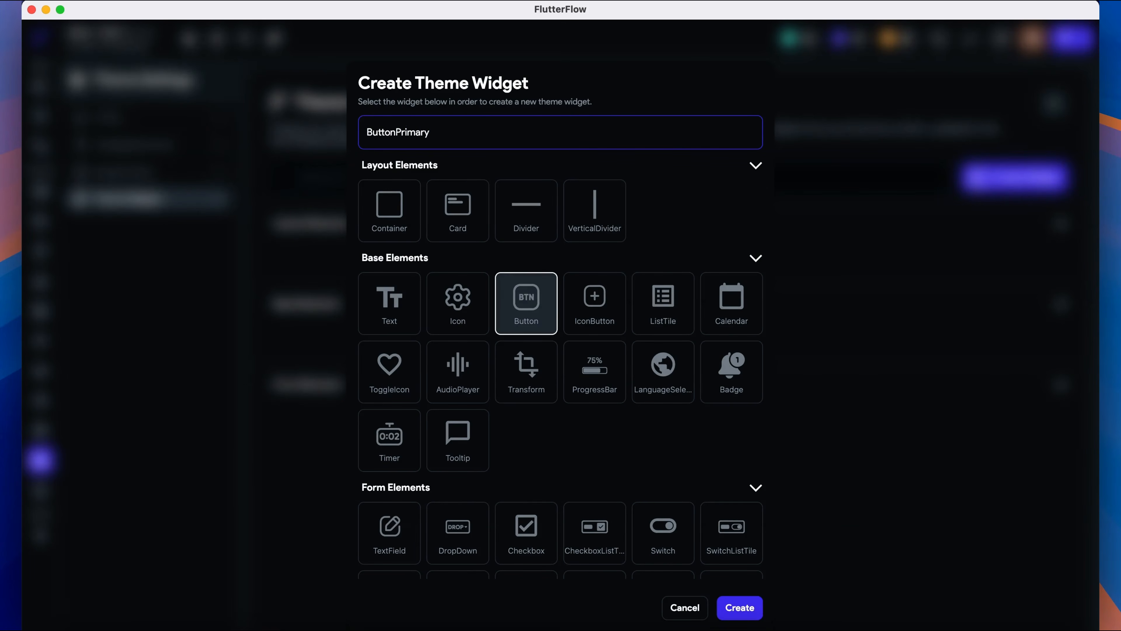
{"action": "left_click", "coordinate": [740, 607]}
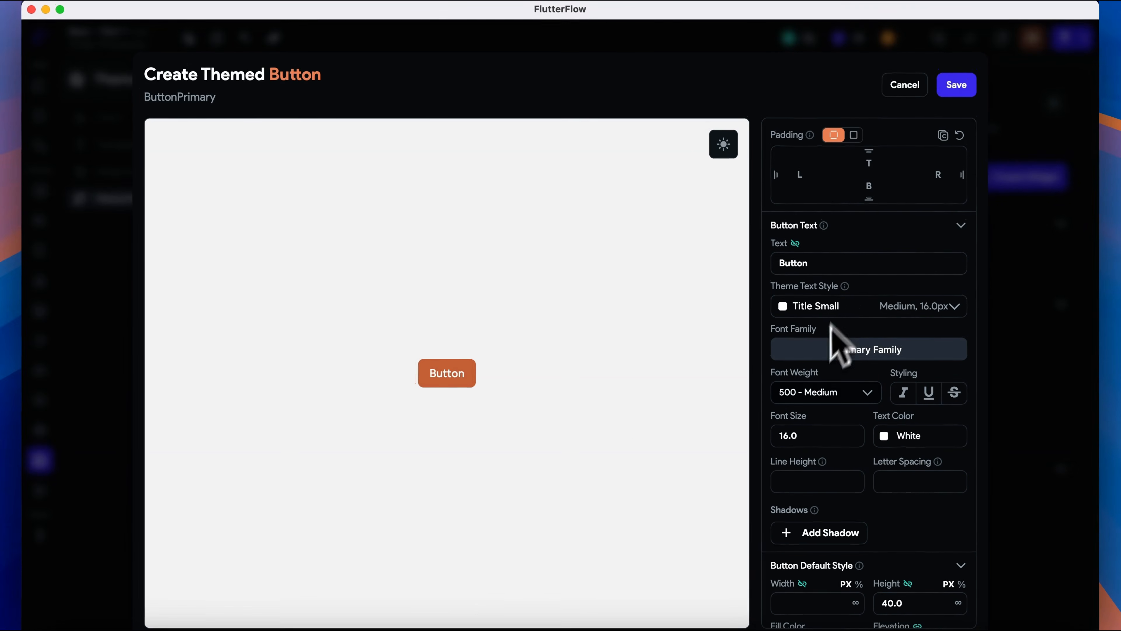
- Set the ButtonPrimary default width to 100
{"action": "scroll", "coordinate": [854, 438], "scroll_direction": "down", "scroll_amount": 3}
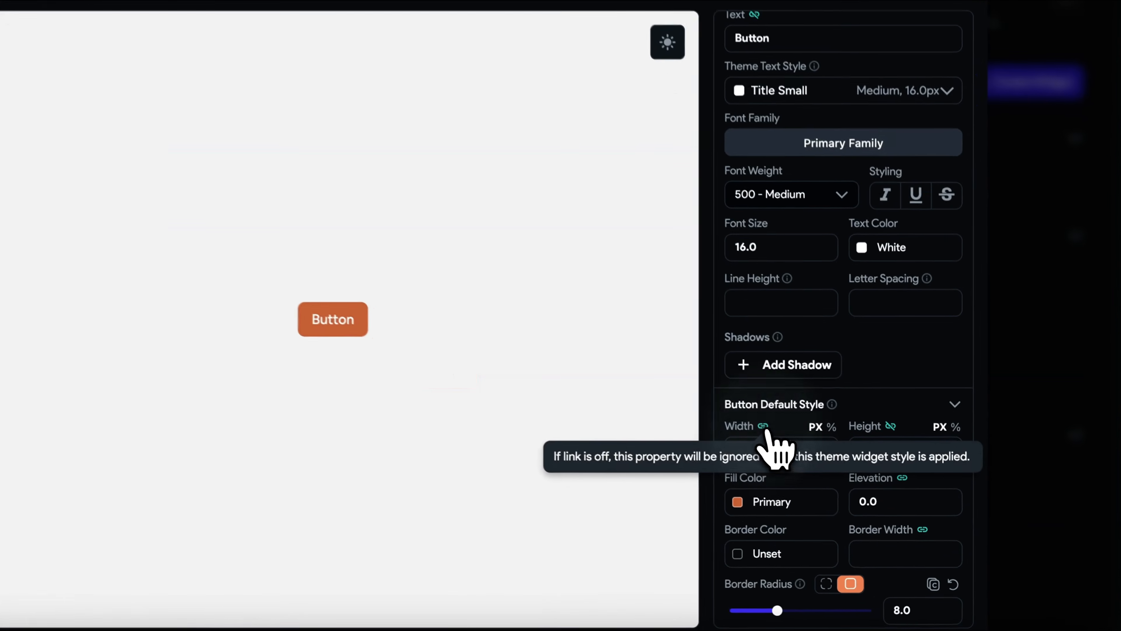
{"action": "left_click", "coordinate": [803, 461]}
{"action": "left_click", "coordinate": [822, 484]}
{"action": "type", "text": "100"}
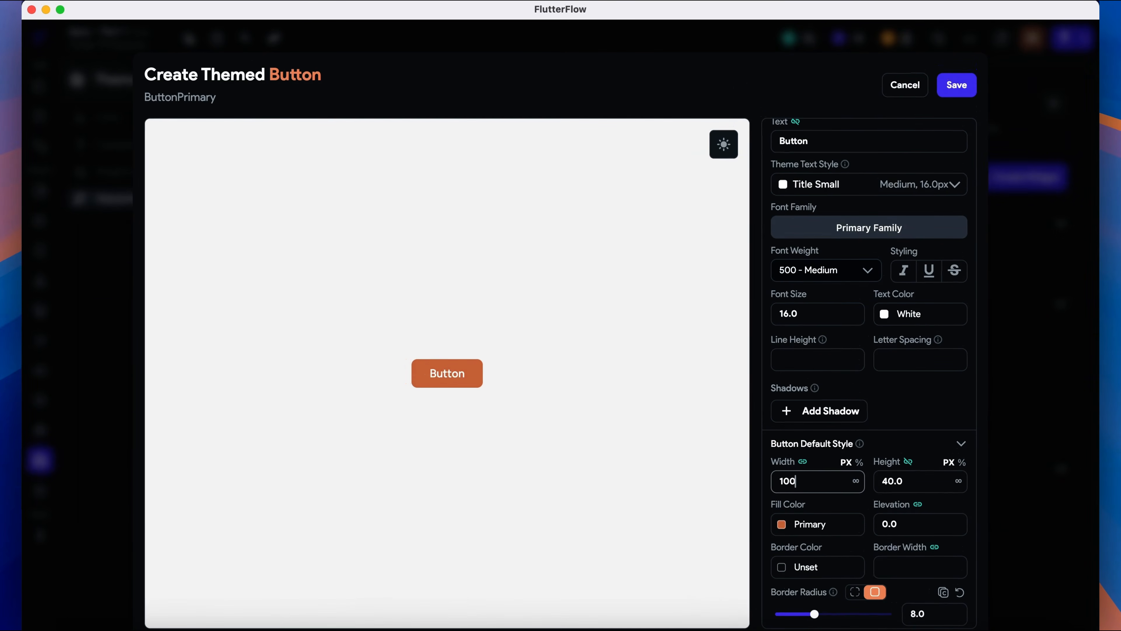
- Unlink the ButtonPrimary width from the theme and set its default height to 50, keeping height linked
{"action": "left_click", "coordinate": [803, 461]}
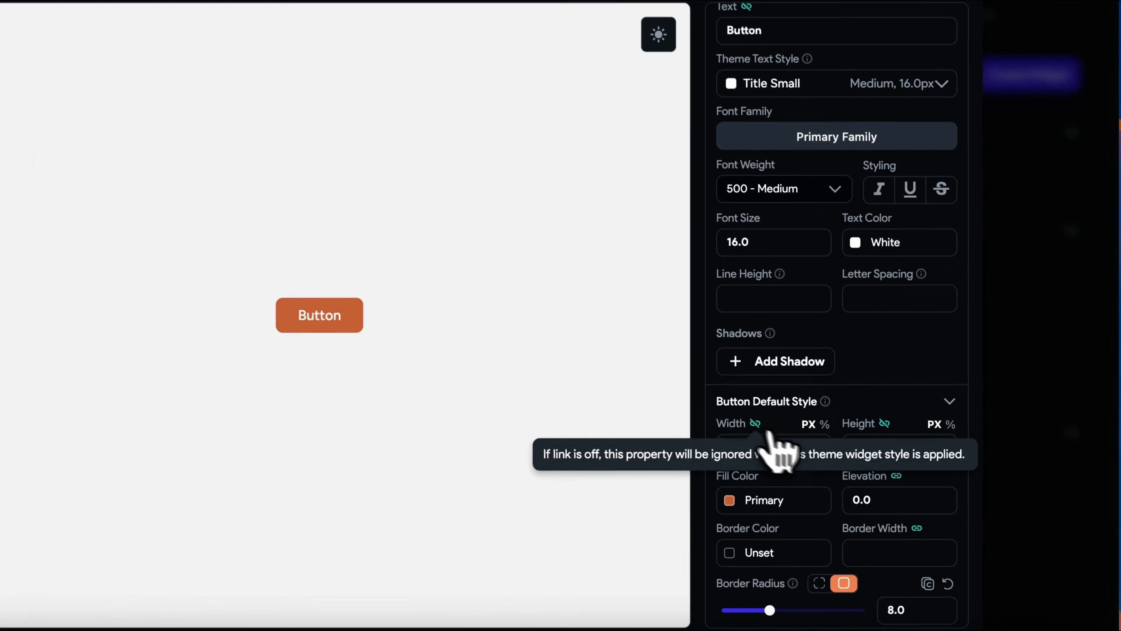
{"action": "left_click", "coordinate": [892, 444]}
{"action": "type", "text": "50"}
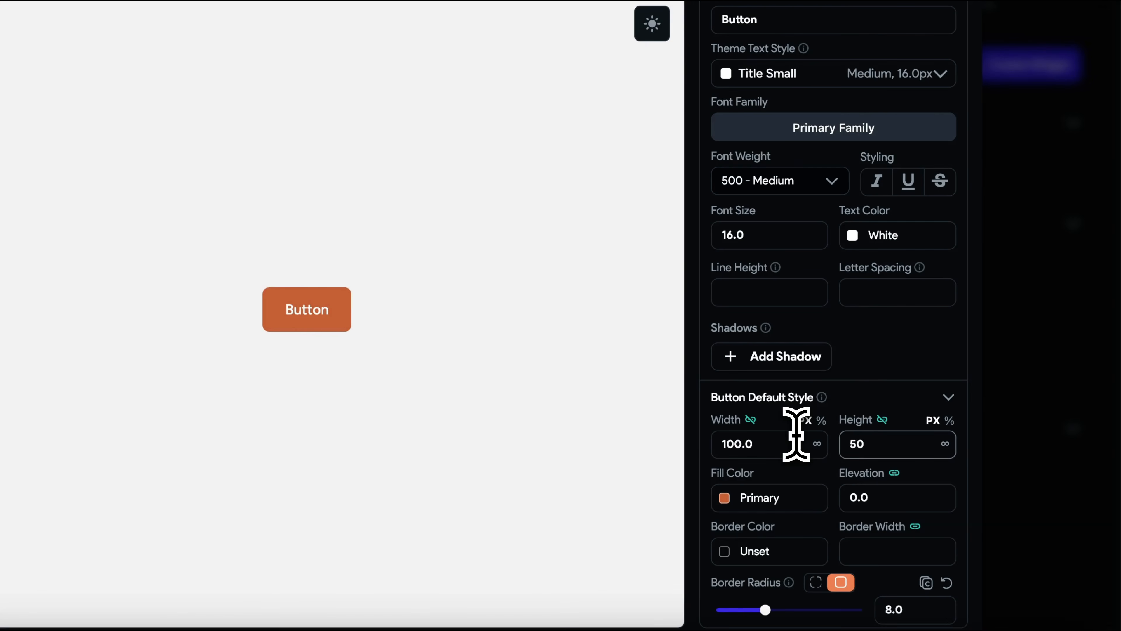
{"action": "left_click", "coordinate": [883, 419]}
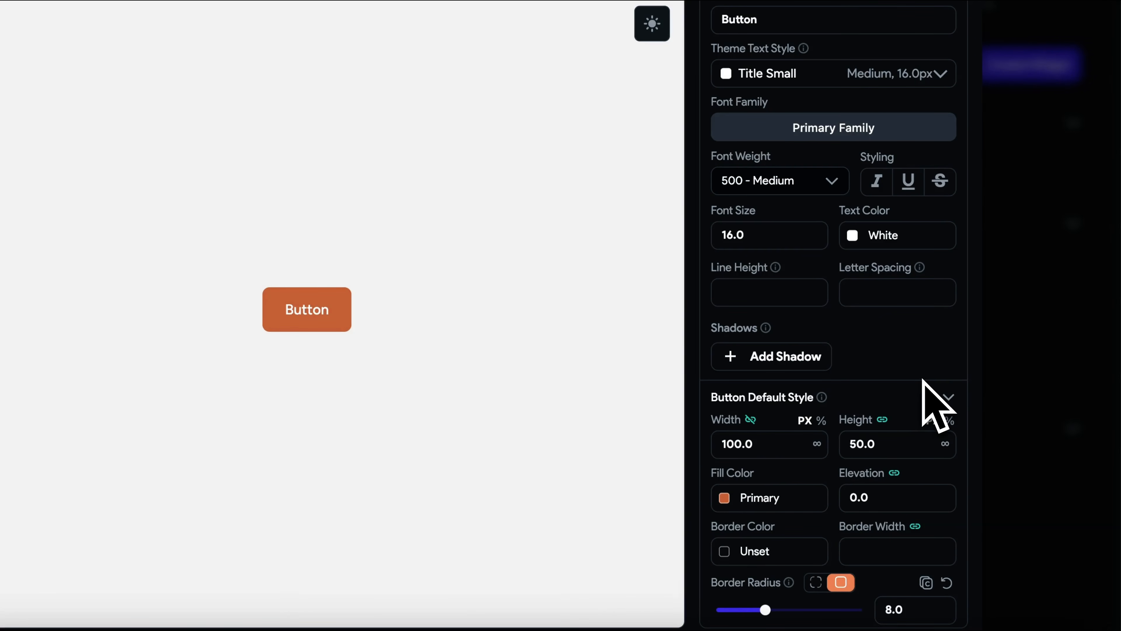
- Set the ButtonPrimary default elevation to 2
{"action": "left_click", "coordinate": [896, 498]}
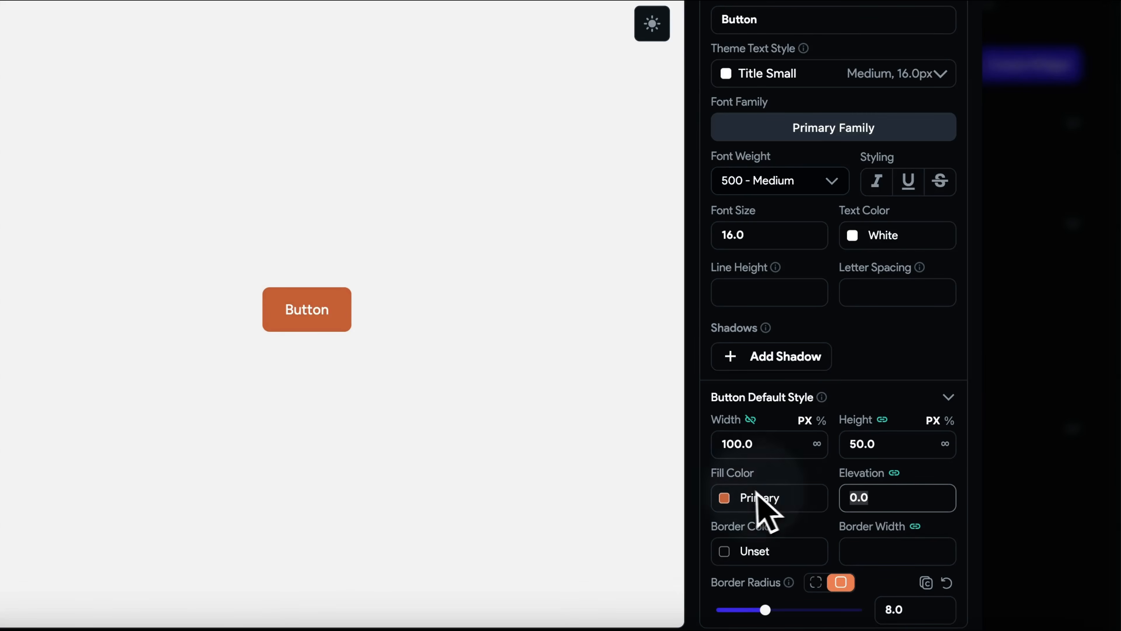
{"action": "type", "text": "4"}
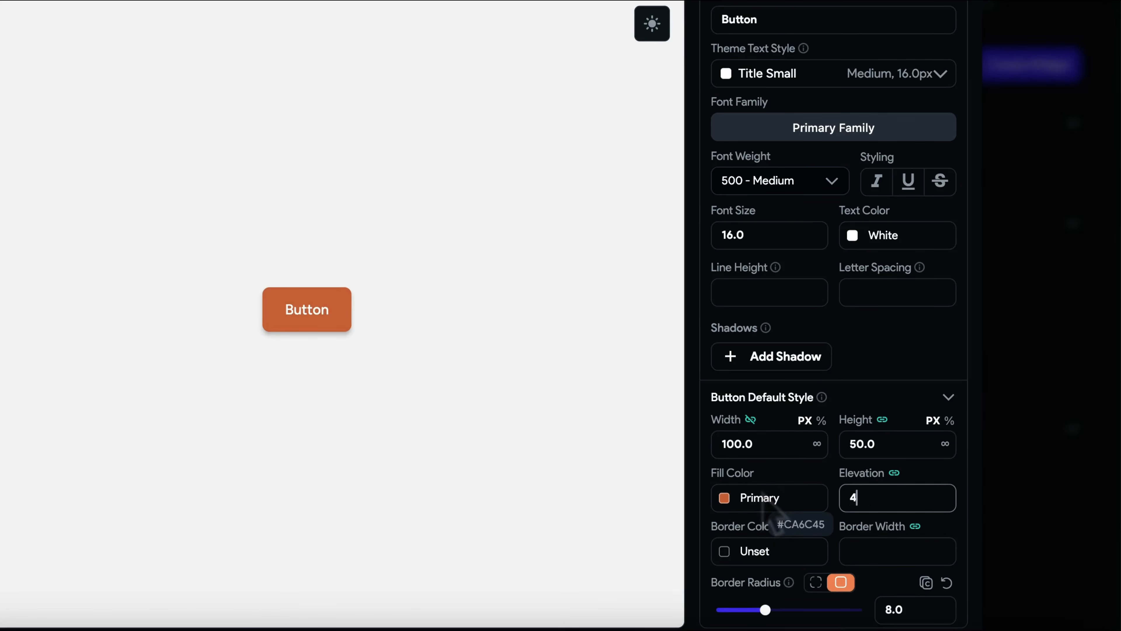
{"action": "key", "text": "BackSpace"}
{"action": "type", "text": "2"}
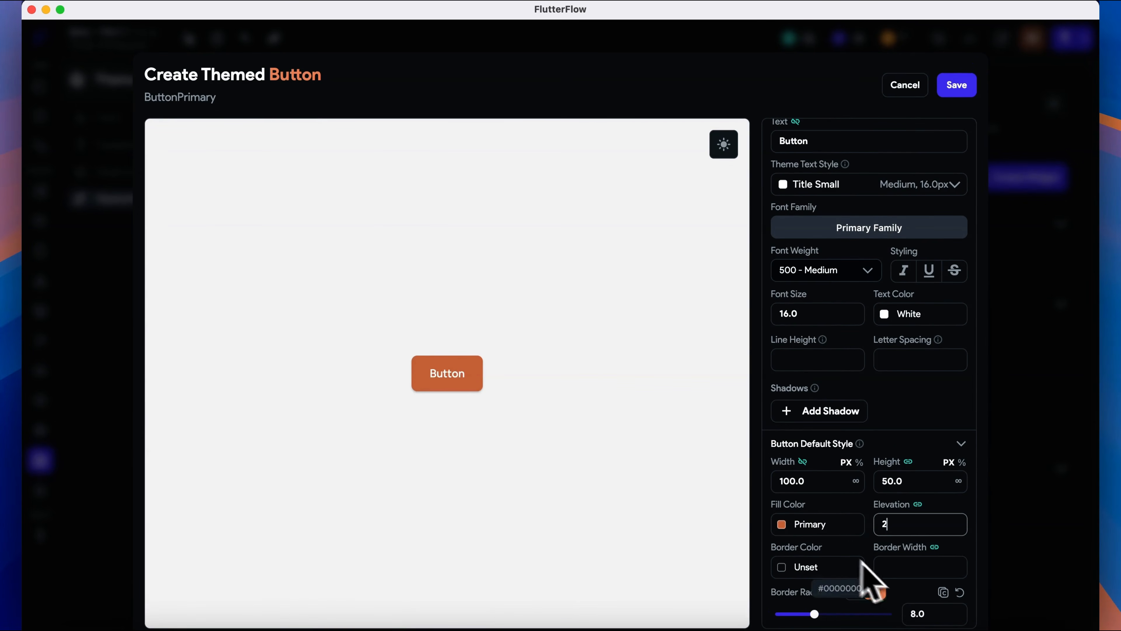
- Try setting the border colour to Alternate with a border width of 3
{"action": "left_click", "coordinate": [790, 567]}
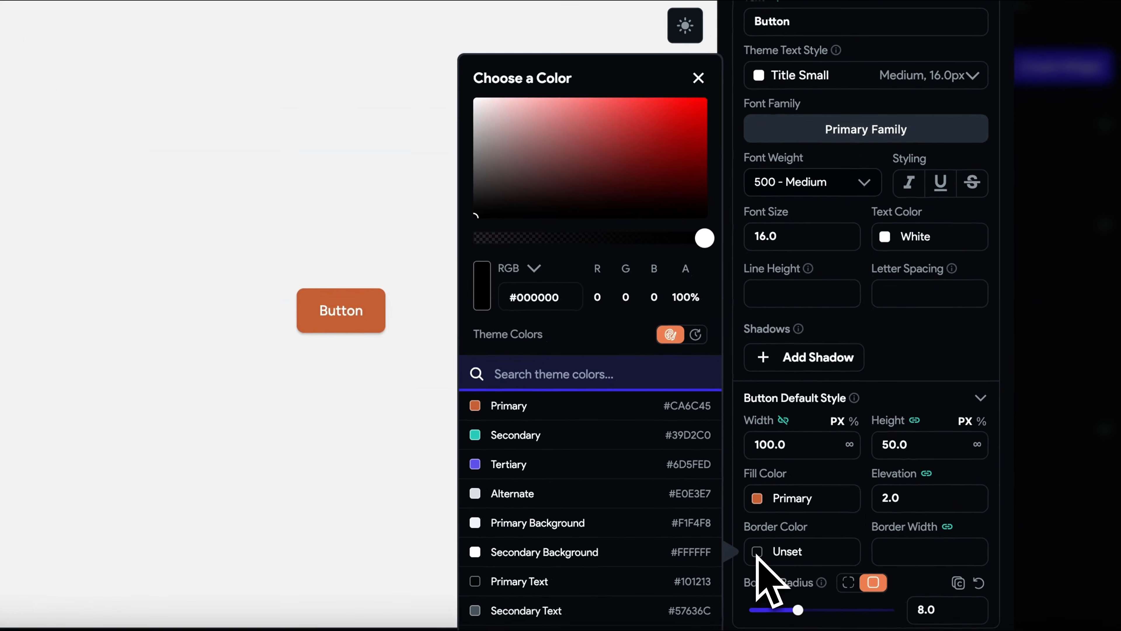
{"action": "left_click", "coordinate": [482, 494]}
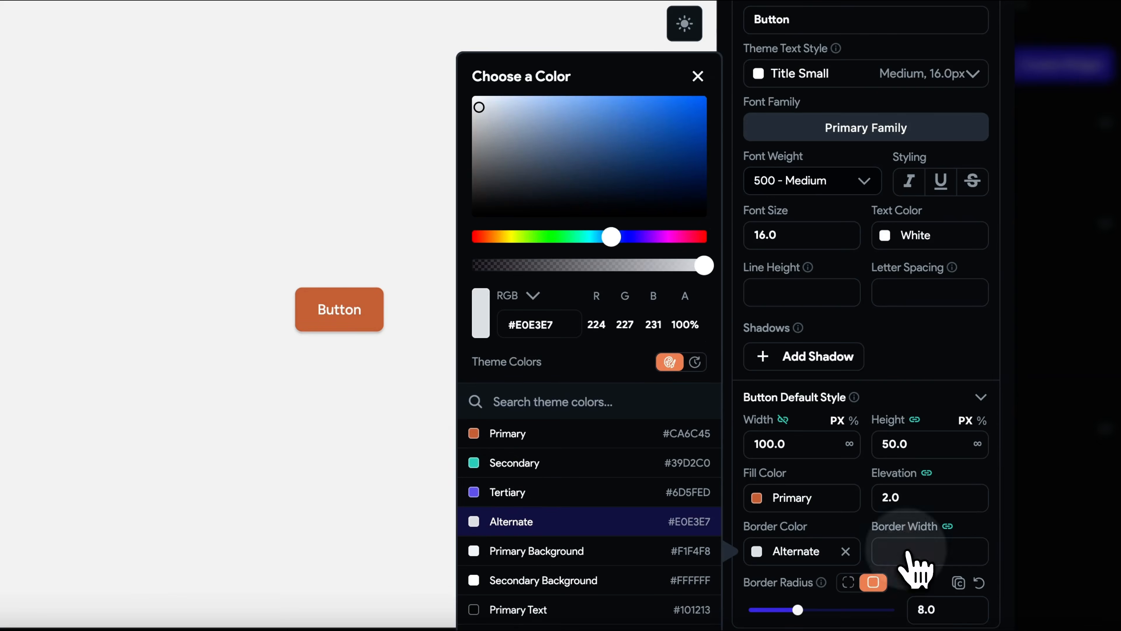
{"action": "left_click", "coordinate": [896, 552]}
{"action": "type", "text": "3"}
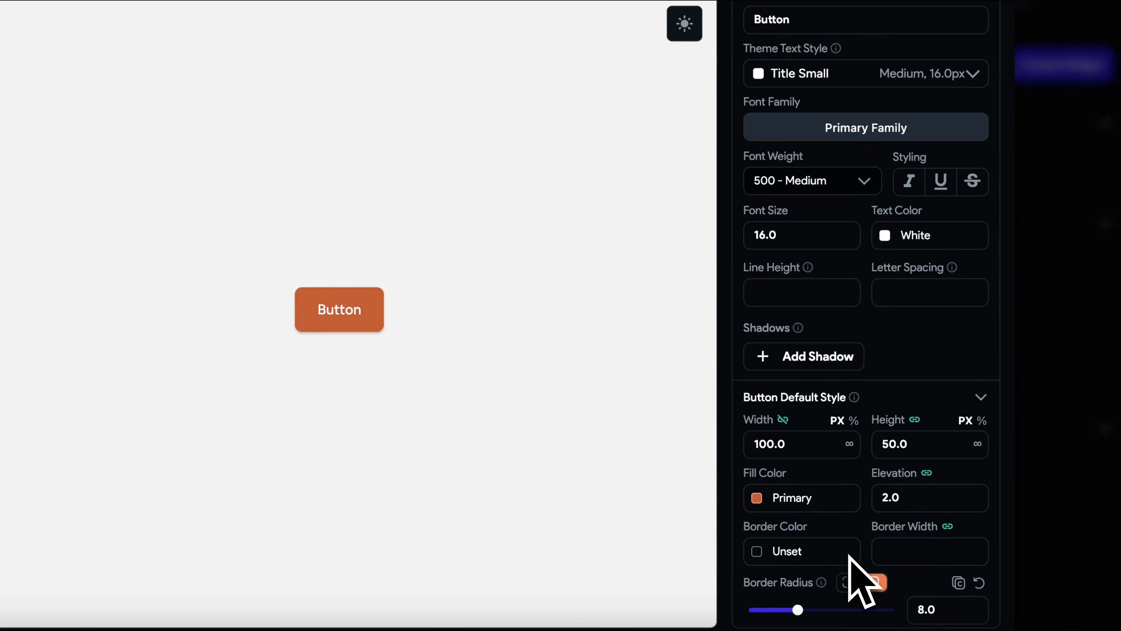
- Set the ButtonPrimary border radius to 12 and unlink the Show Loading Indicator property
{"action": "scroll", "coordinate": [848, 557], "scroll_direction": "down", "scroll_amount": 3}
{"action": "left_click", "coordinate": [931, 507]}
{"action": "type", "text": "12"}
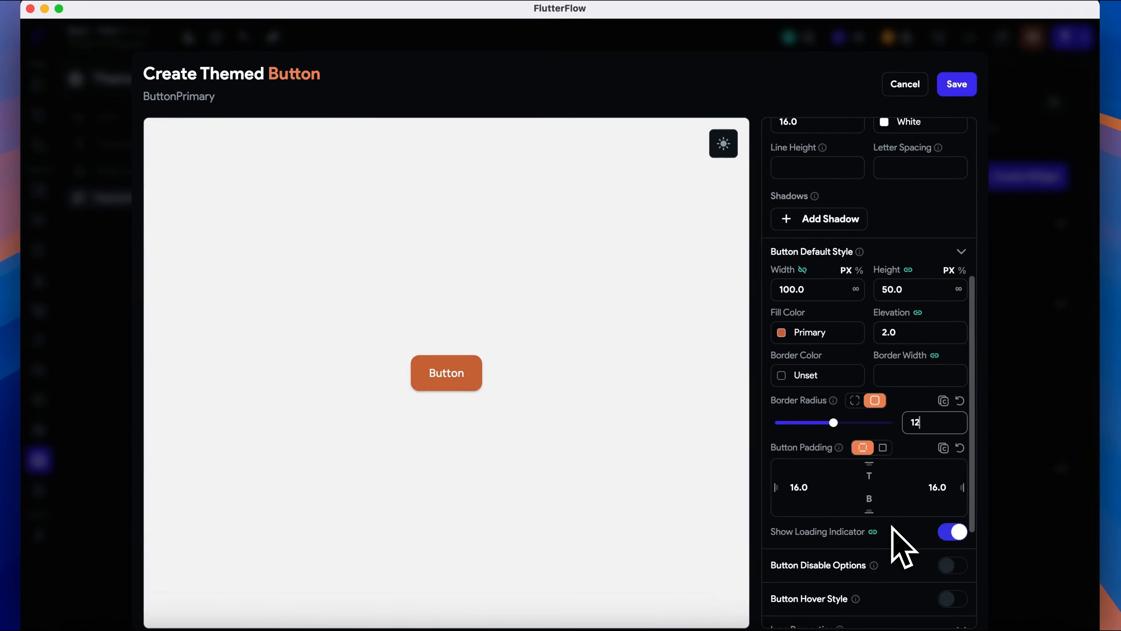
{"action": "scroll", "coordinate": [894, 538], "scroll_direction": "up", "scroll_amount": 1}
{"action": "scroll", "coordinate": [895, 530], "scroll_direction": "down", "scroll_amount": 1}
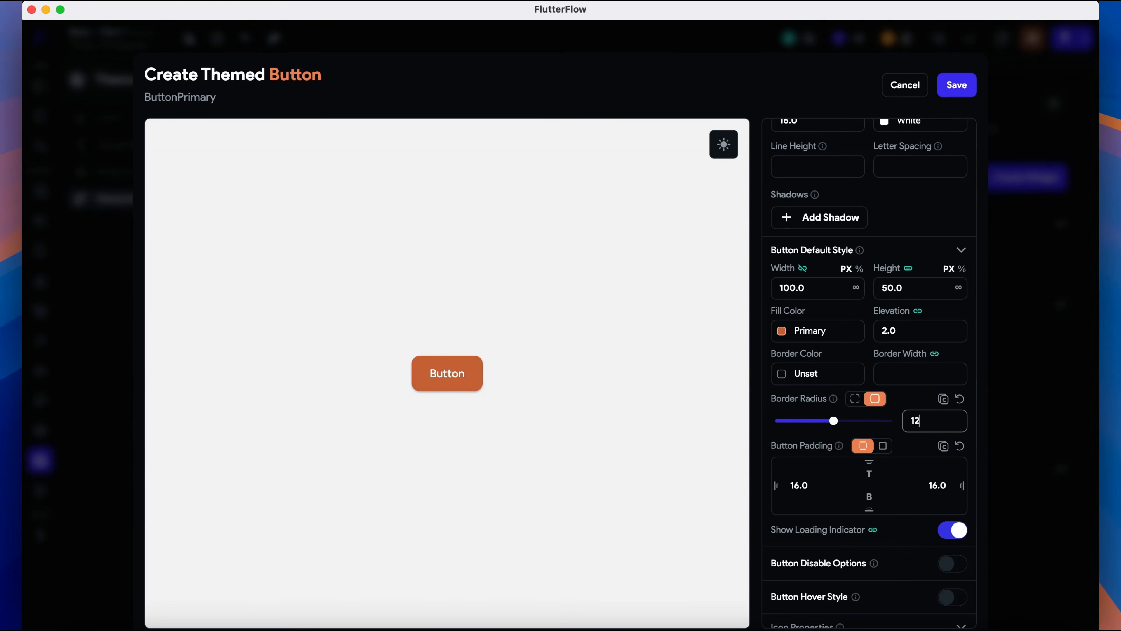
{"action": "left_click", "coordinate": [874, 529]}
{"action": "scroll", "coordinate": [900, 539], "scroll_direction": "down", "scroll_amount": 3}
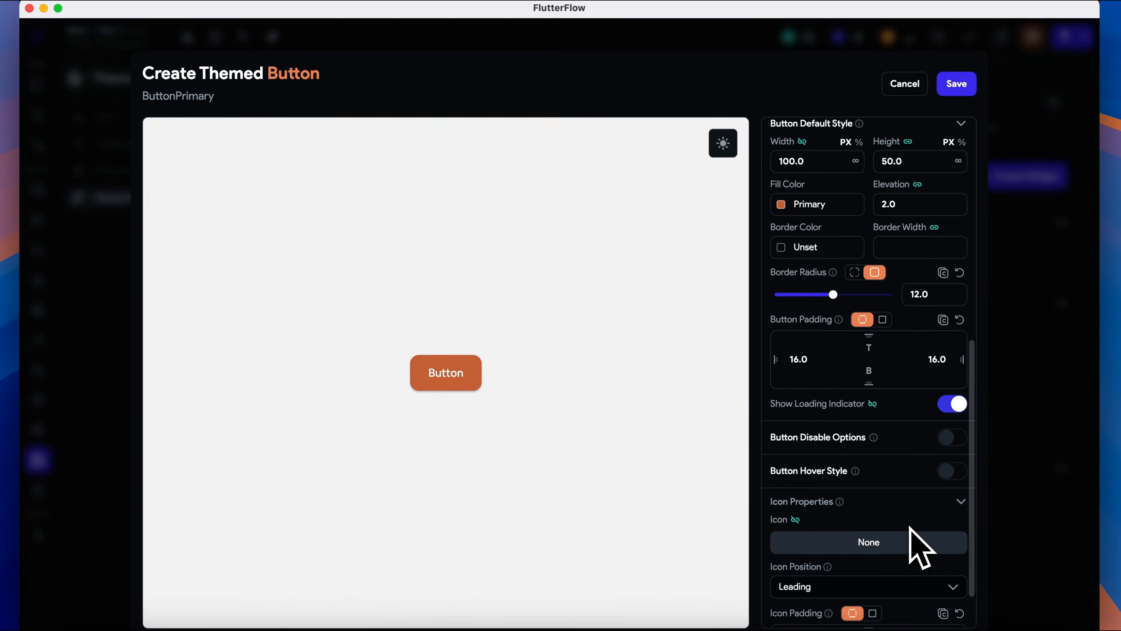
- Enable Button Hover Style and set the hover fill colour to #ff8857
{"action": "left_click", "coordinate": [951, 471]}
{"action": "left_click", "coordinate": [789, 514]}
{"action": "scroll", "coordinate": [701, 533], "scroll_direction": "down", "scroll_amount": 4}
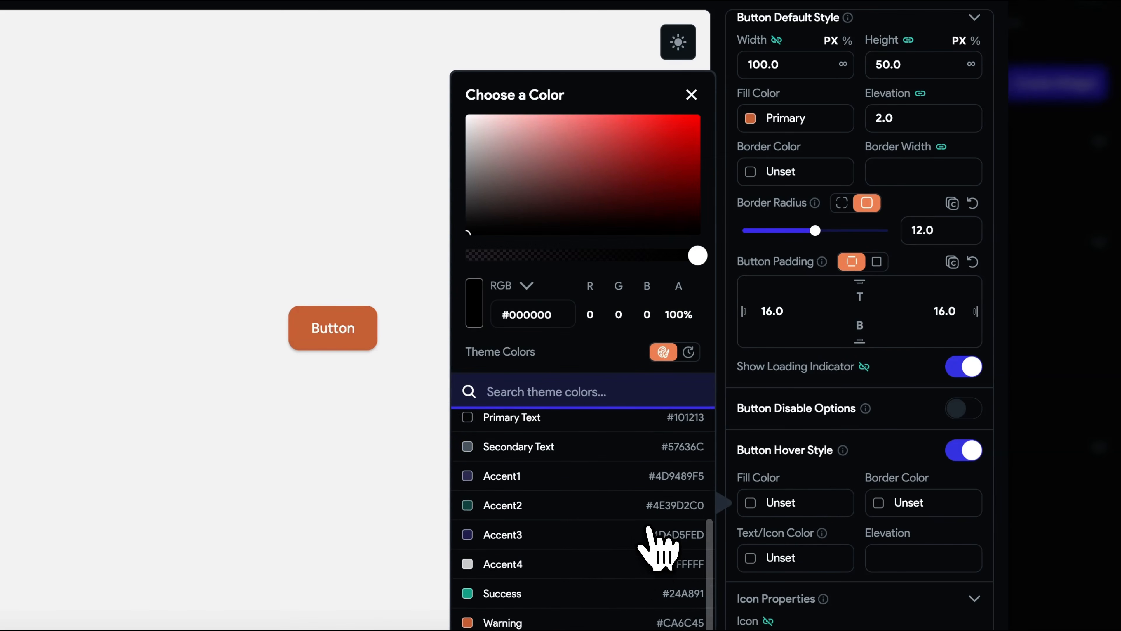
{"action": "left_click", "coordinate": [512, 622]}
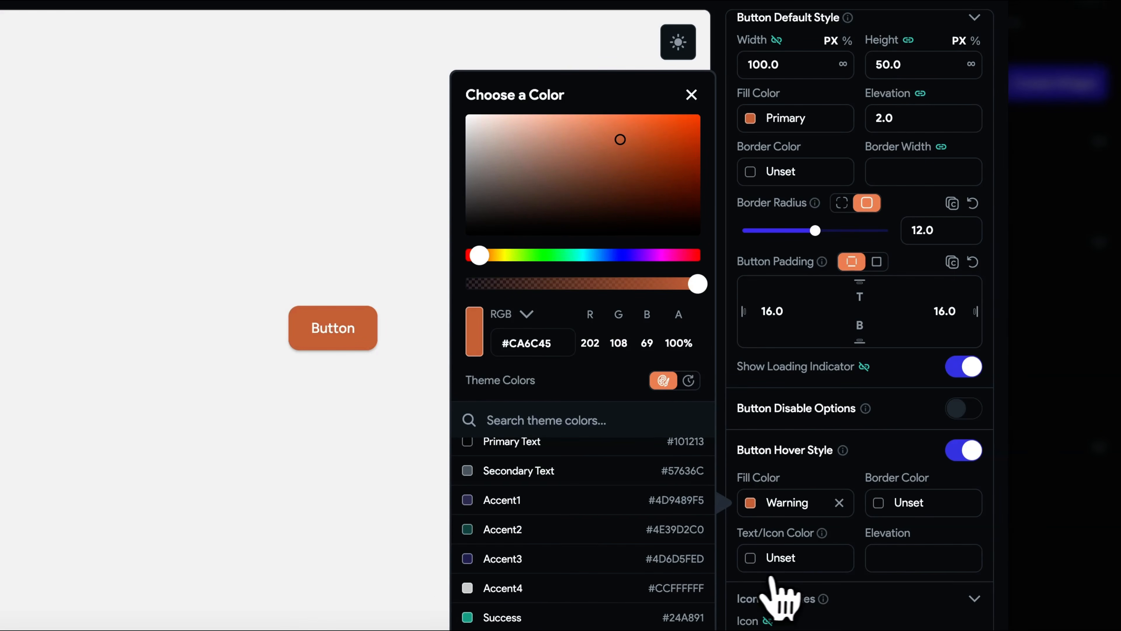
{"action": "scroll", "coordinate": [604, 435], "scroll_direction": "up", "scroll_amount": 4}
{"action": "left_click", "coordinate": [512, 456]}
{"action": "left_click_drag", "start_coordinate": [620, 140], "coordinate": [621, 107]}
{"action": "left_click", "coordinate": [851, 570]}
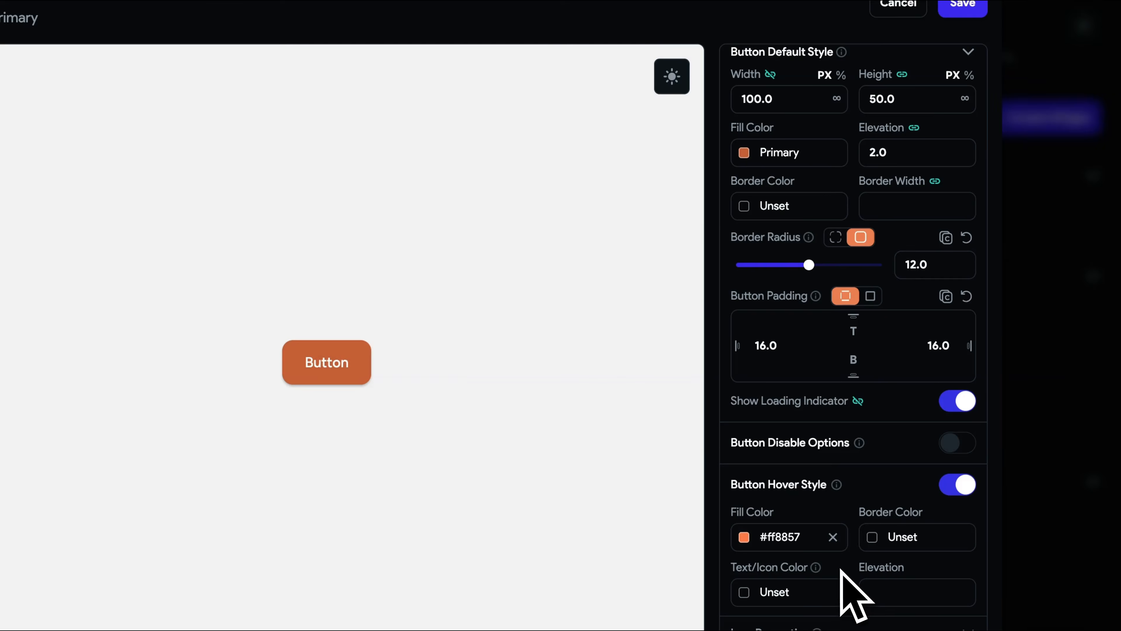
- Set the hover elevation to 4
{"action": "scroll", "coordinate": [860, 591], "scroll_direction": "down", "scroll_amount": 2}
{"action": "left_click", "coordinate": [884, 504]}
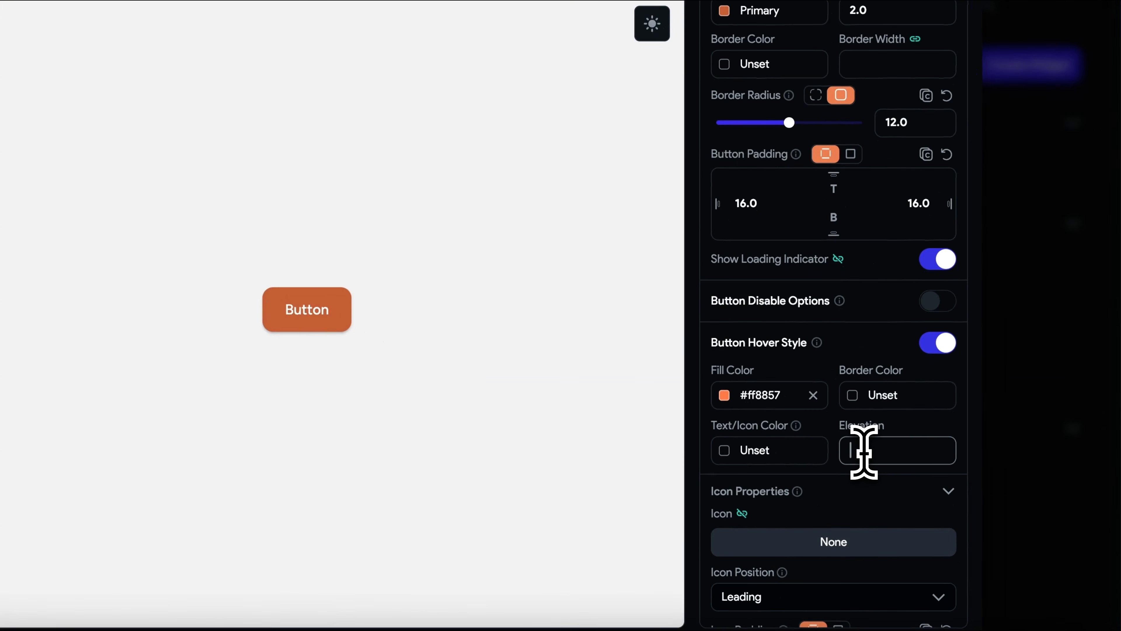
{"action": "type", "text": "0"}
{"action": "scroll", "coordinate": [888, 533], "scroll_direction": "down", "scroll_amount": 1}
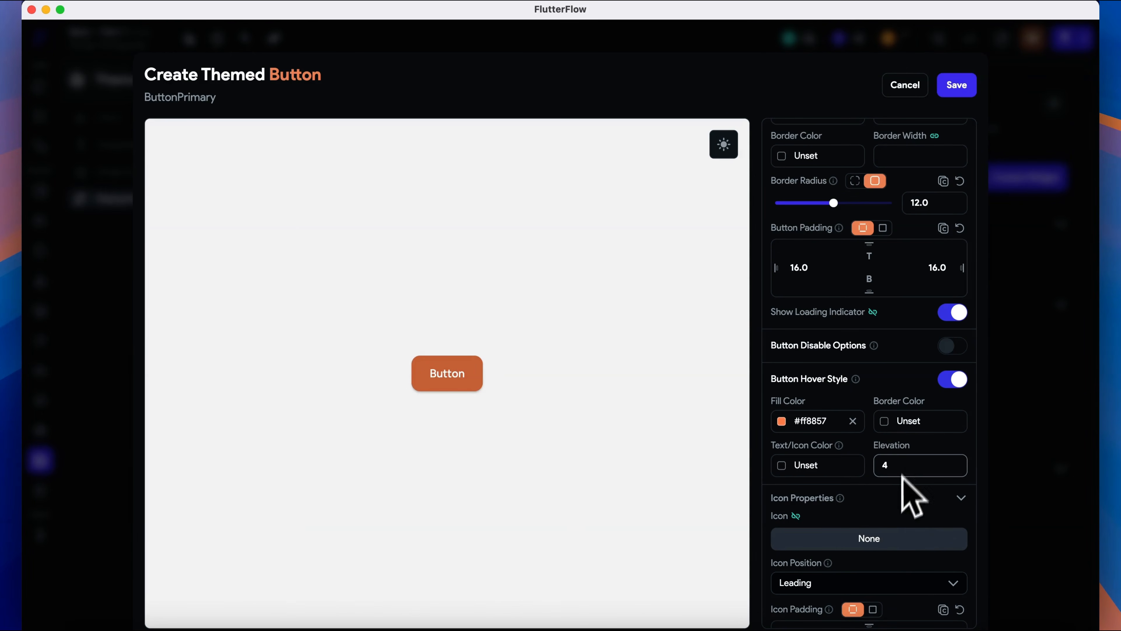
- Save the ButtonPrimary themed button
{"action": "scroll", "coordinate": [913, 480], "scroll_direction": "up", "scroll_amount": 5}
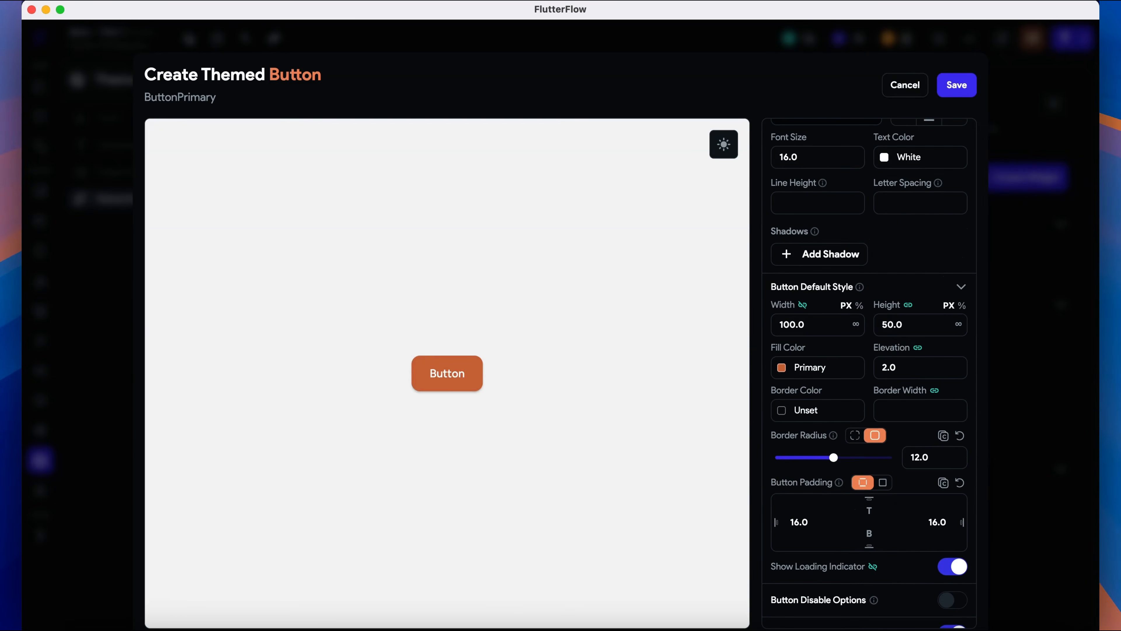
{"action": "scroll", "coordinate": [905, 520], "scroll_direction": "up", "scroll_amount": 6}
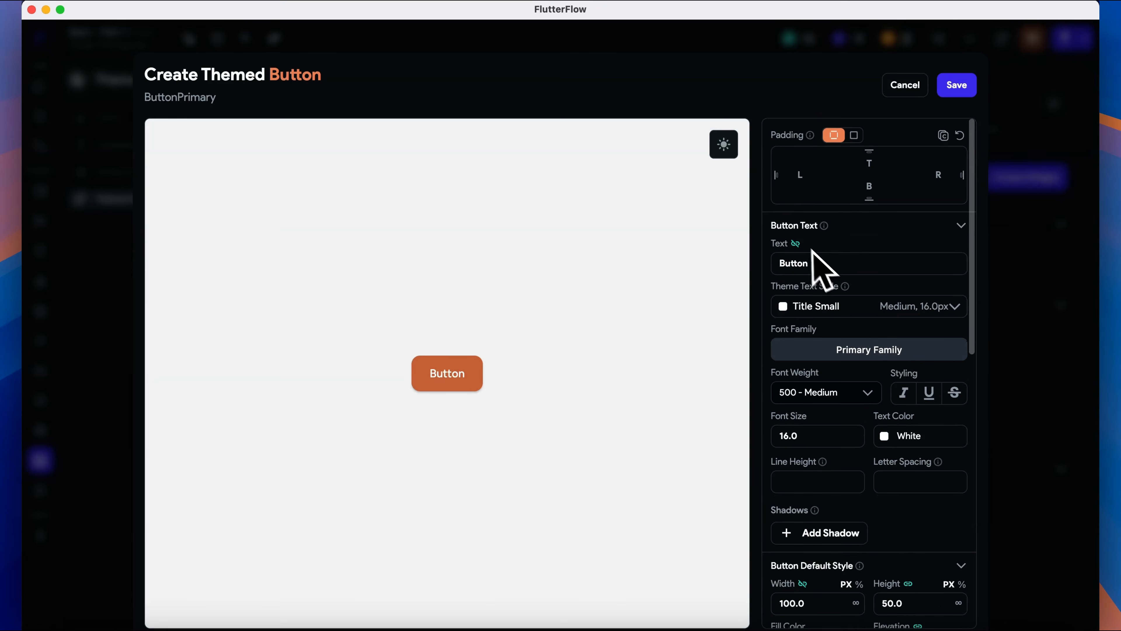
{"action": "mouse_move", "coordinate": [796, 246]}
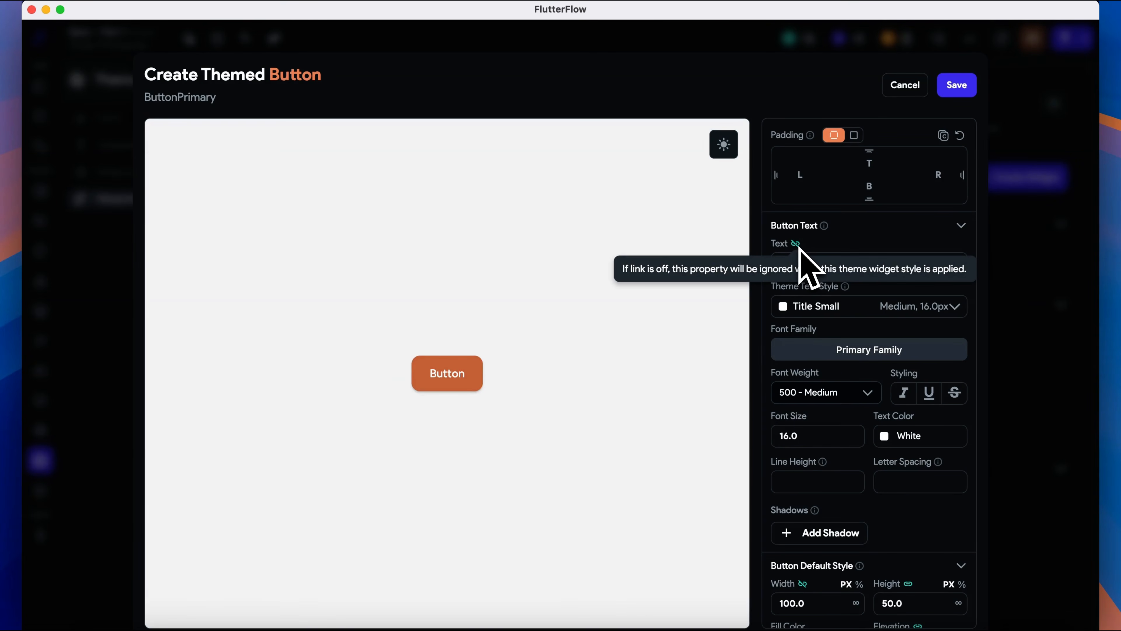
{"action": "left_click", "coordinate": [956, 85]}
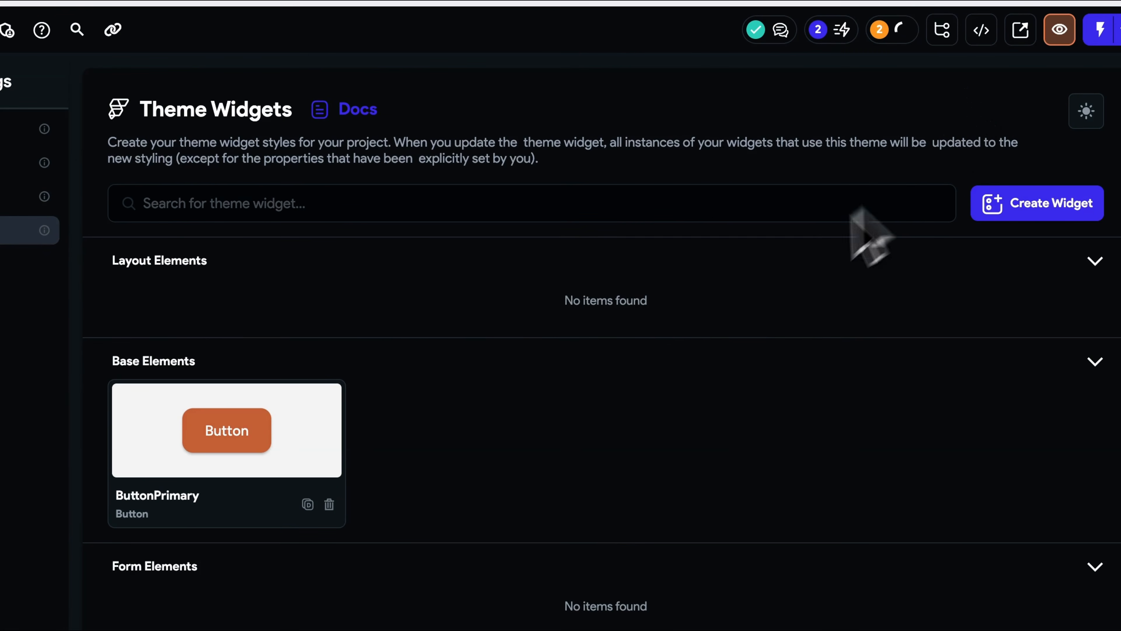
- Create a new theme Button widget named ButtonSecondary
{"action": "left_click", "coordinate": [1027, 202]}
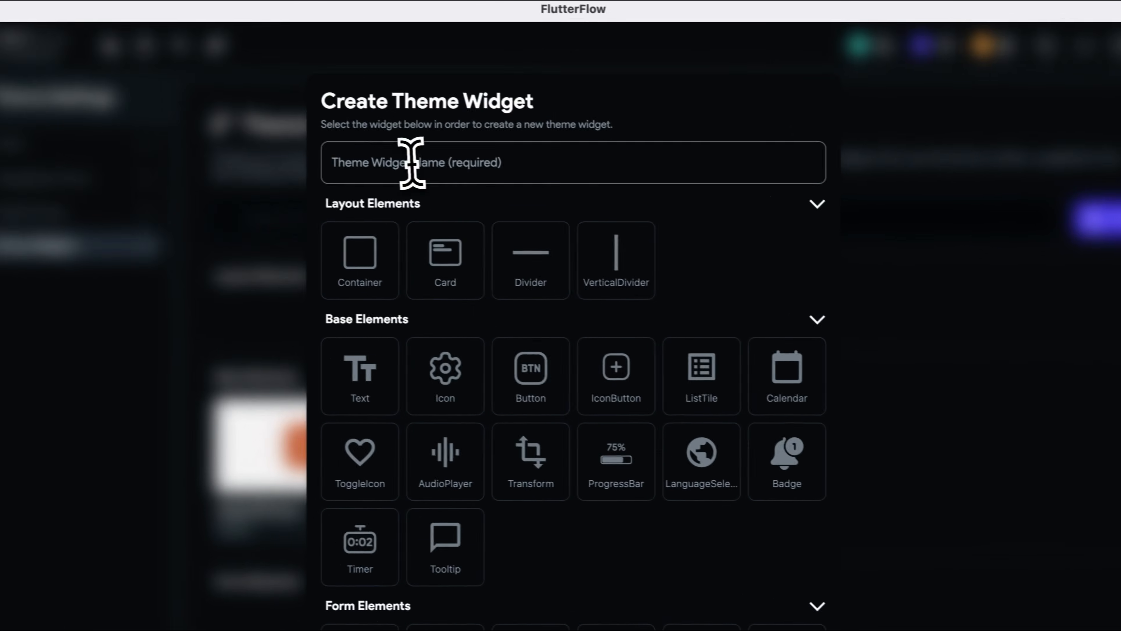
{"action": "left_click", "coordinate": [411, 162]}
{"action": "type", "text": "button"}
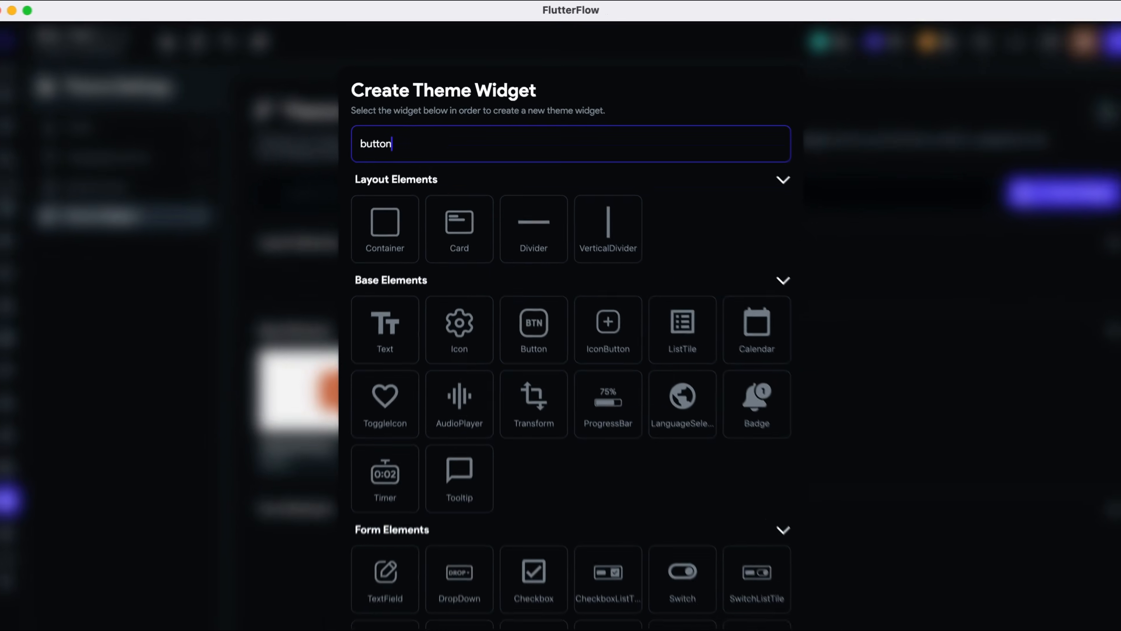
{"action": "type", "text": "Secondary"}
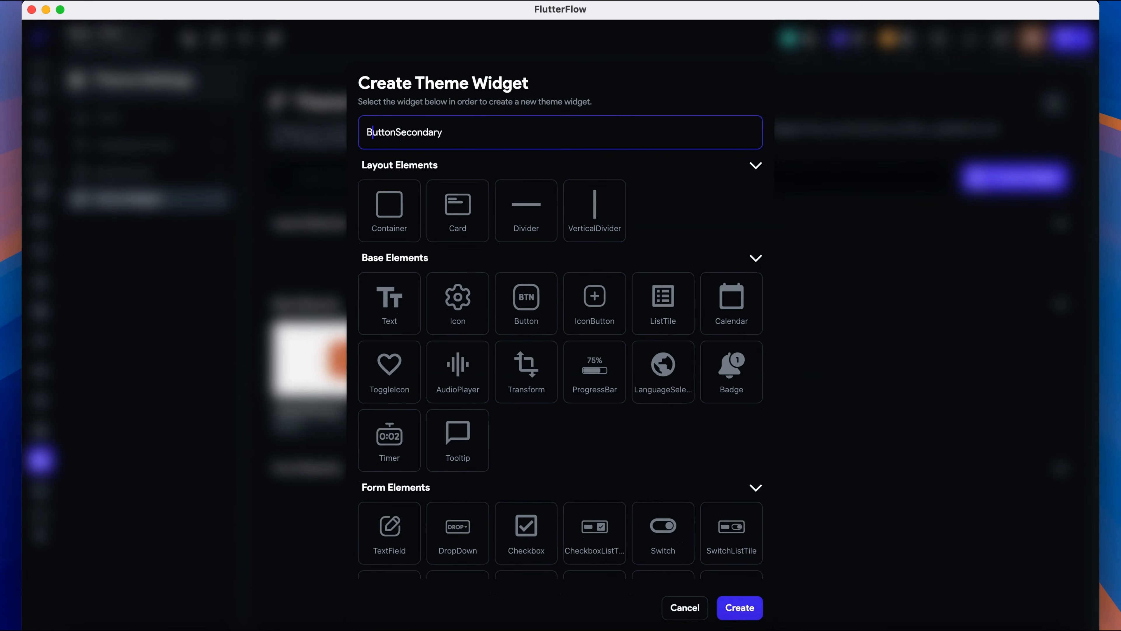
{"action": "left_click", "coordinate": [530, 305]}
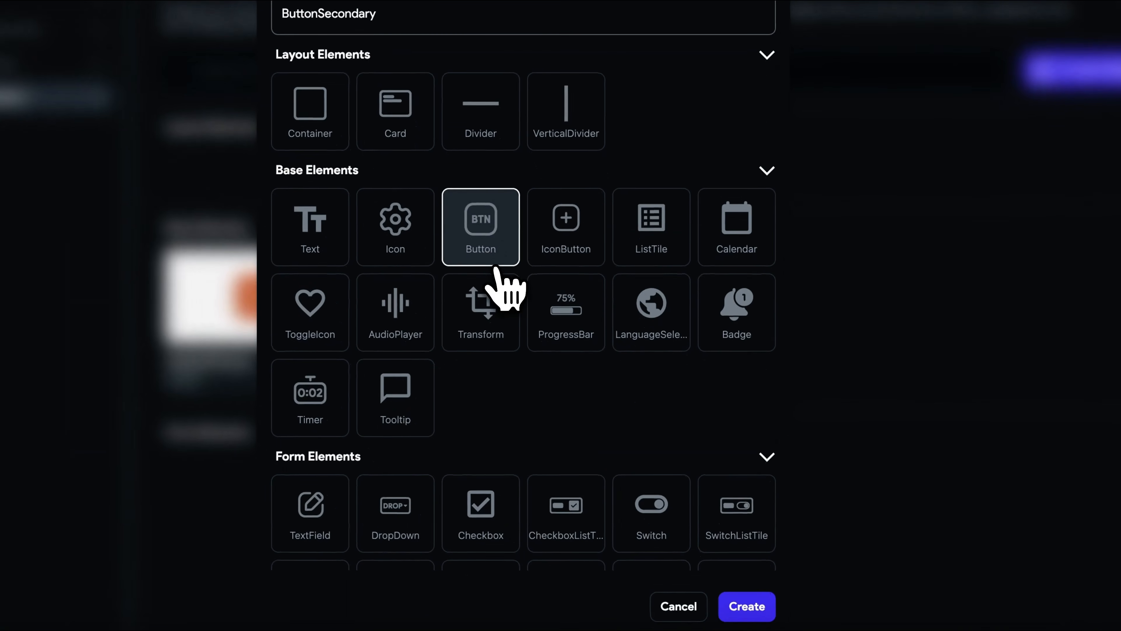
{"action": "left_click", "coordinate": [748, 604]}
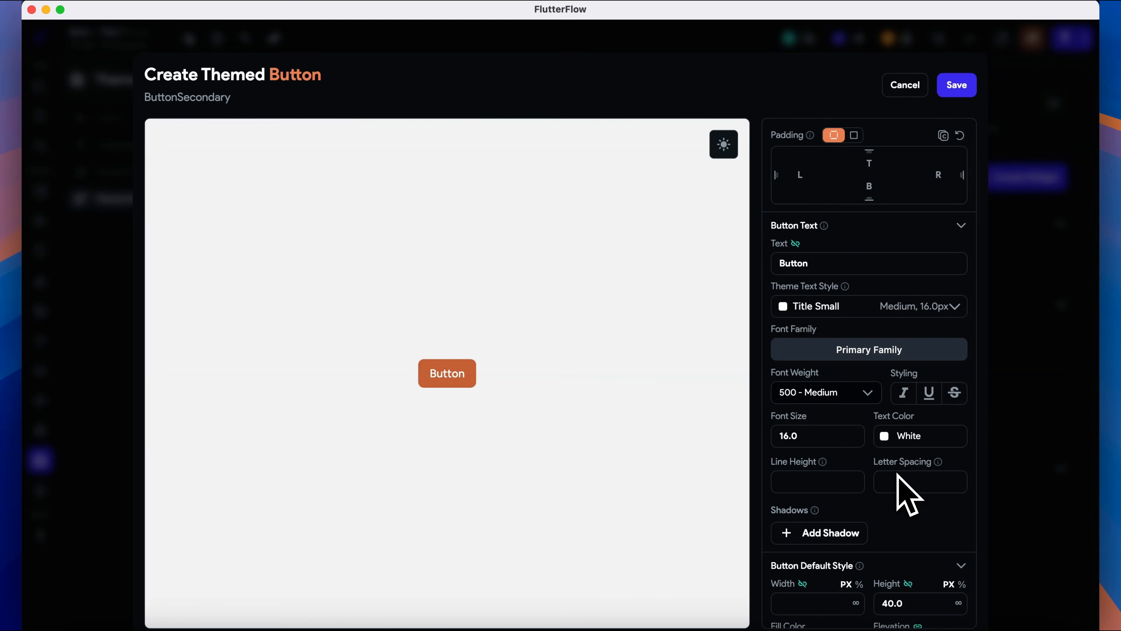
- Set the ButtonSecondary fill colour to Alternate and save the themed button
{"action": "scroll", "coordinate": [898, 474], "scroll_direction": "down", "scroll_amount": 10}
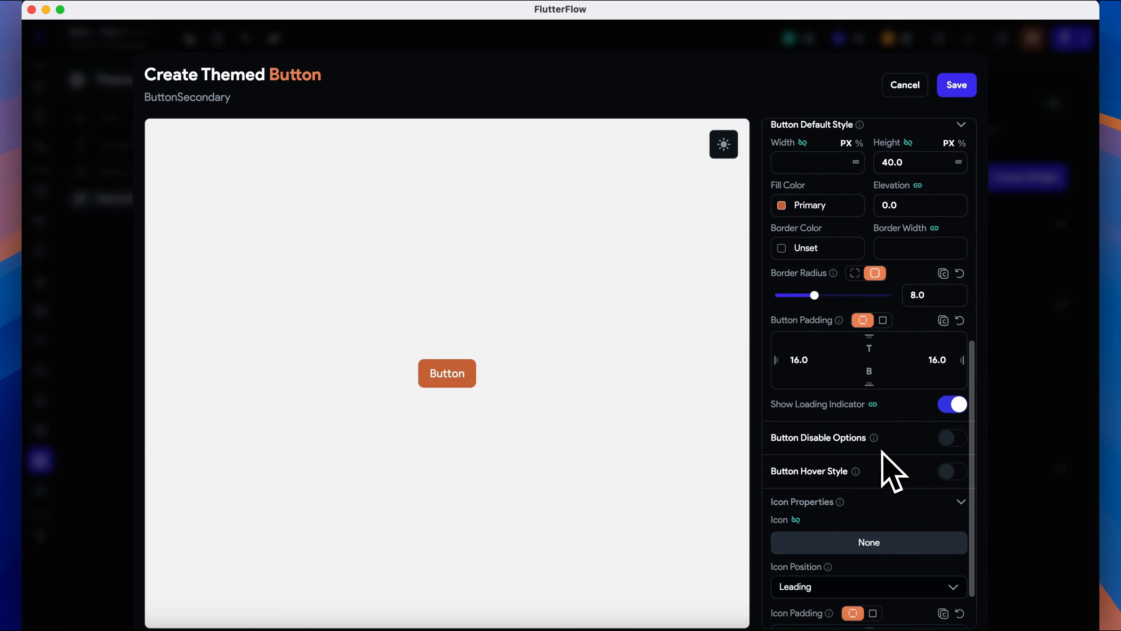
{"action": "left_click", "coordinate": [782, 205]}
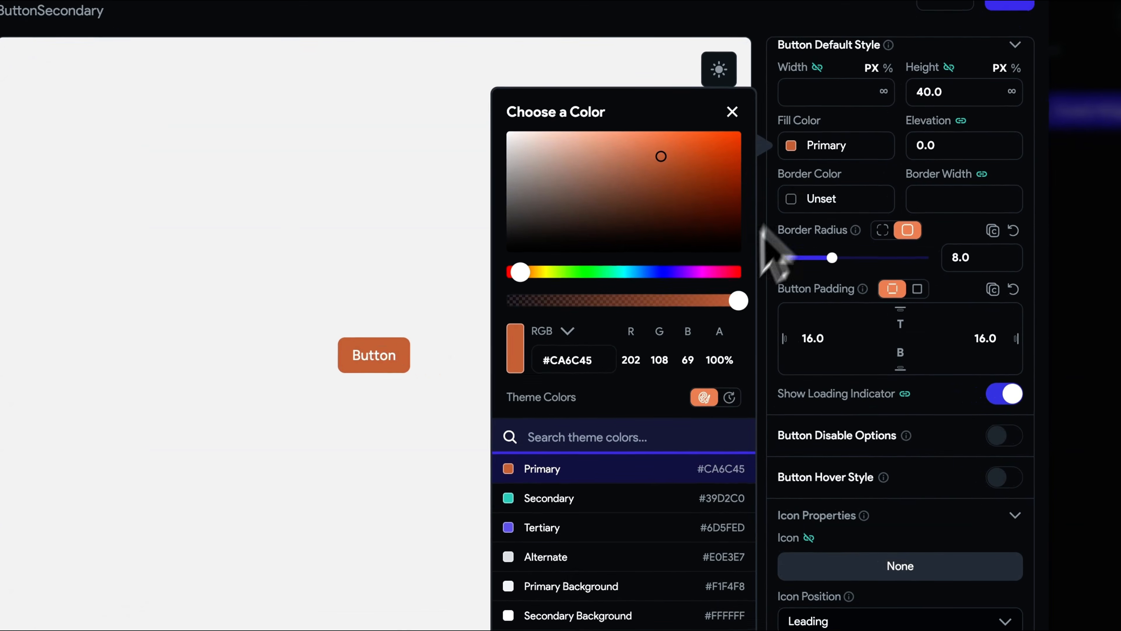
{"action": "left_click", "coordinate": [508, 557]}
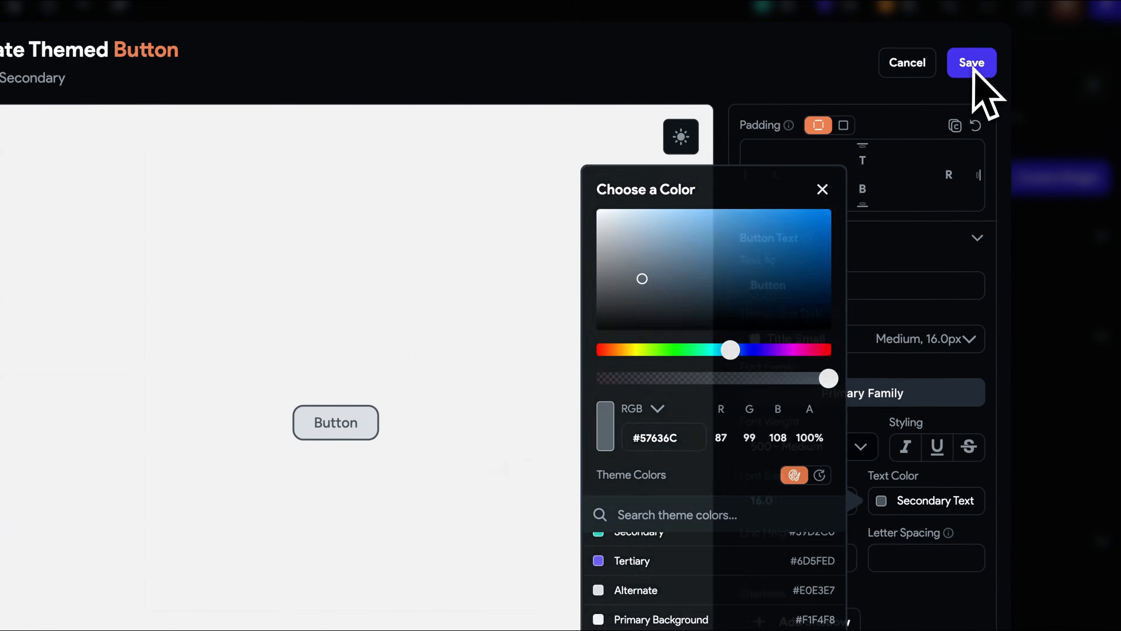
{"action": "left_click", "coordinate": [956, 84]}
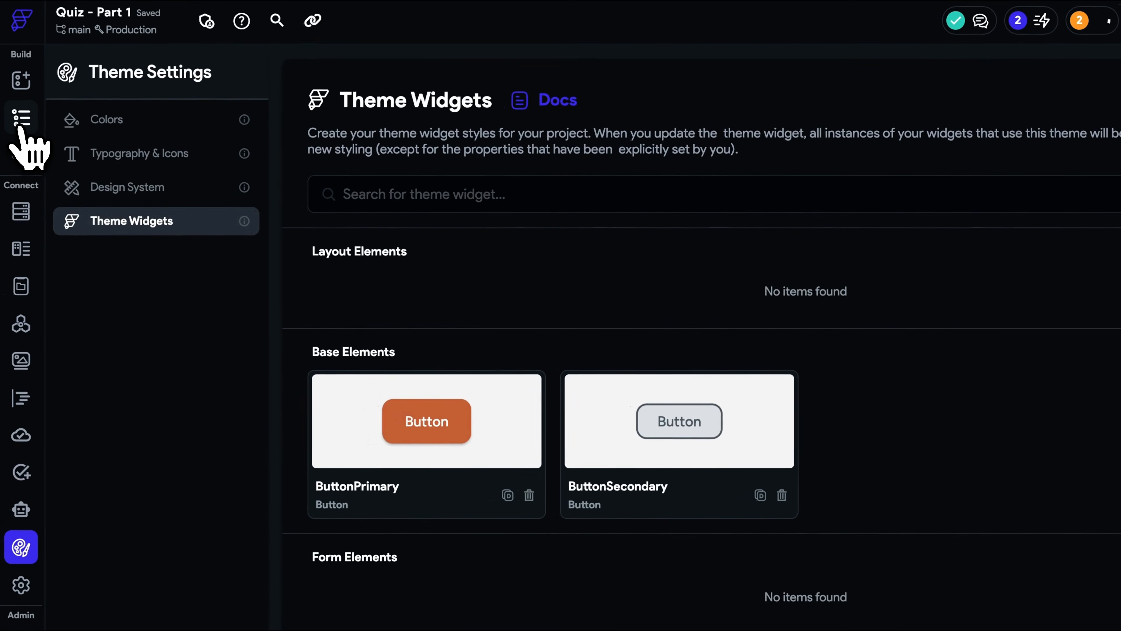
- Apply the ButtonPrimary theme style to the Sign In button on the Auth_Login page
{"action": "left_click", "coordinate": [23, 123]}
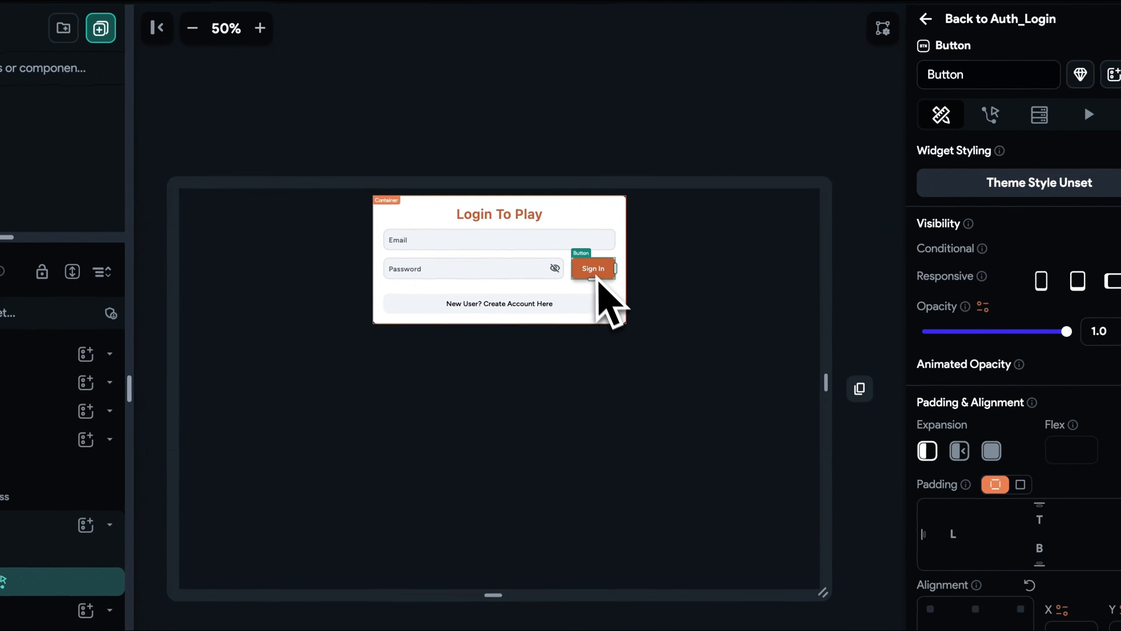
{"action": "left_click", "coordinate": [1040, 182]}
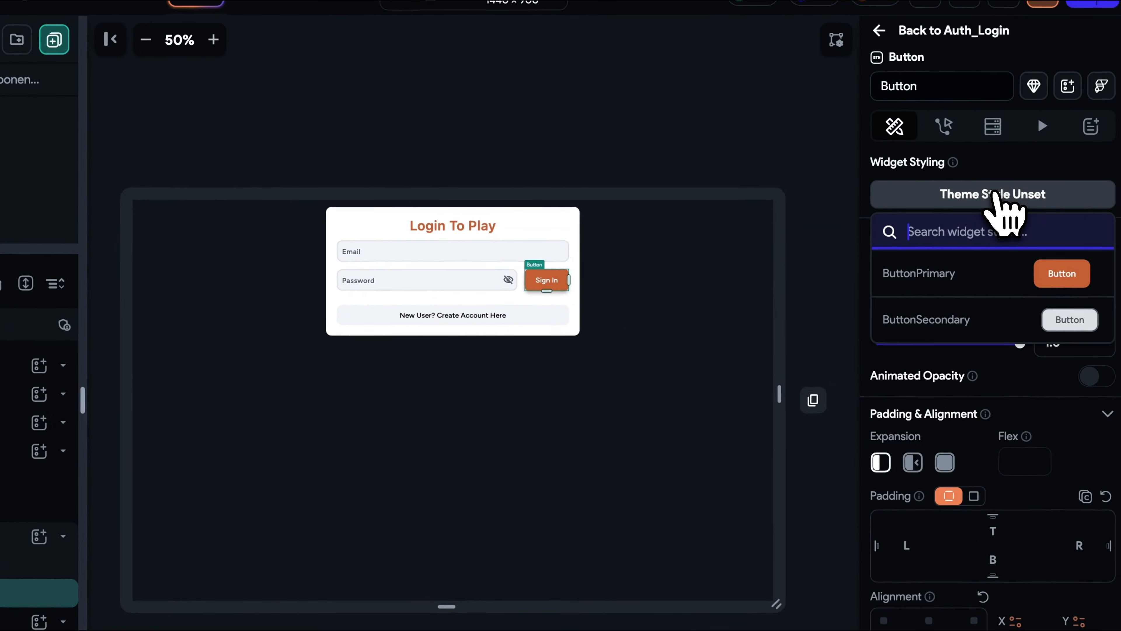
{"action": "left_click", "coordinate": [1007, 277]}
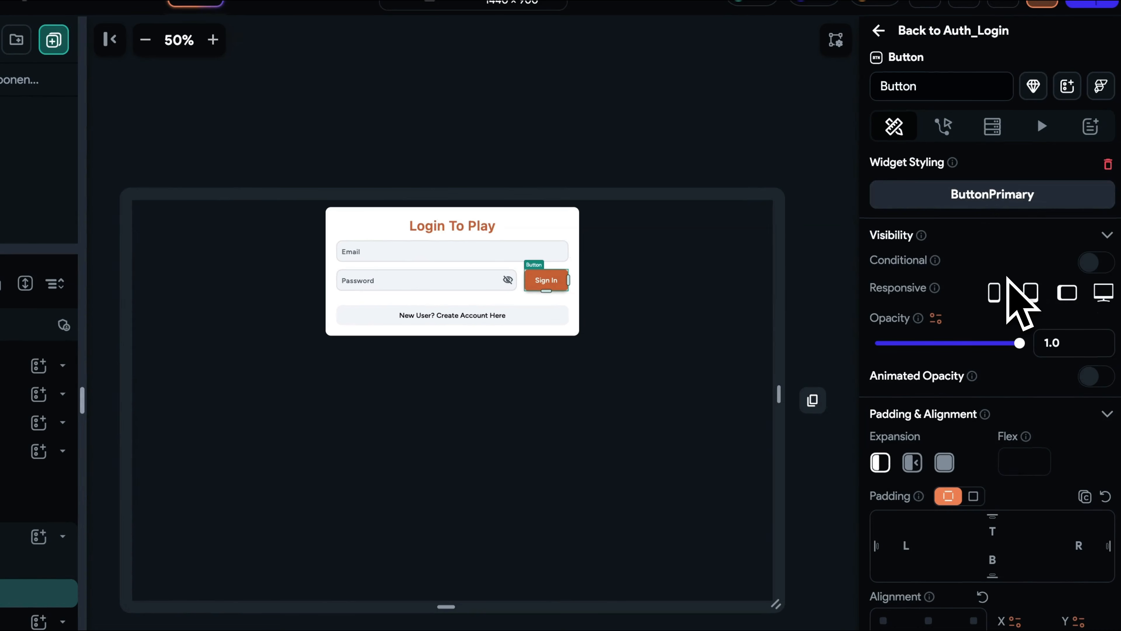
- Apply the ButtonSecondary theme style to the create-account button on the Auth_Login page
{"action": "left_click", "coordinate": [512, 318]}
{"action": "left_click", "coordinate": [1028, 198]}
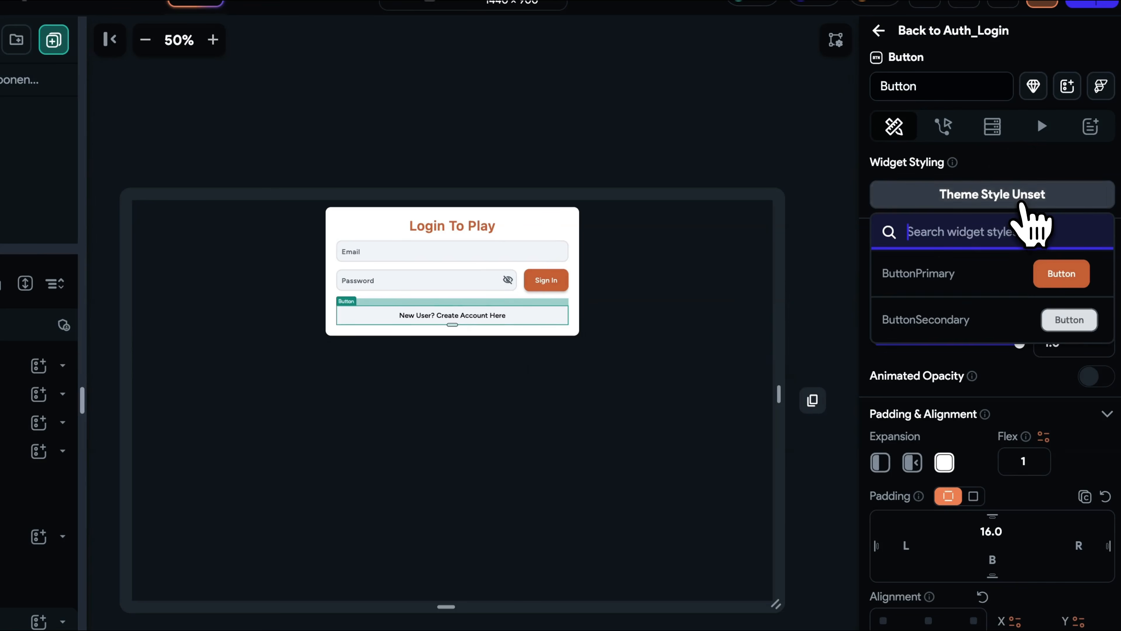
{"action": "left_click", "coordinate": [1024, 319]}
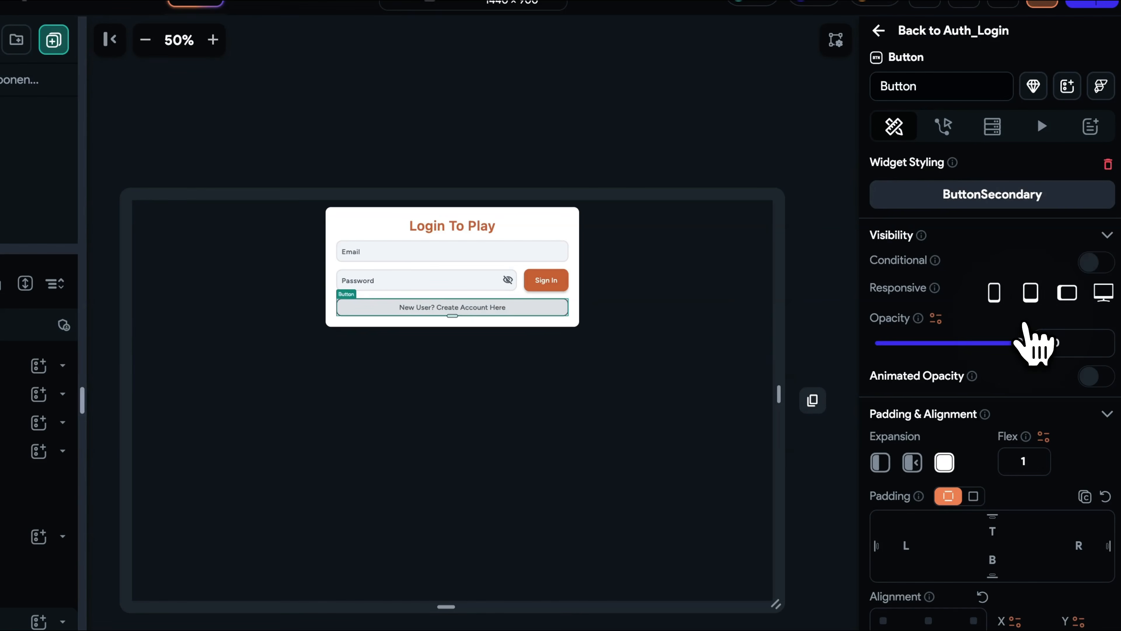
{"action": "left_click", "coordinate": [667, 356]}
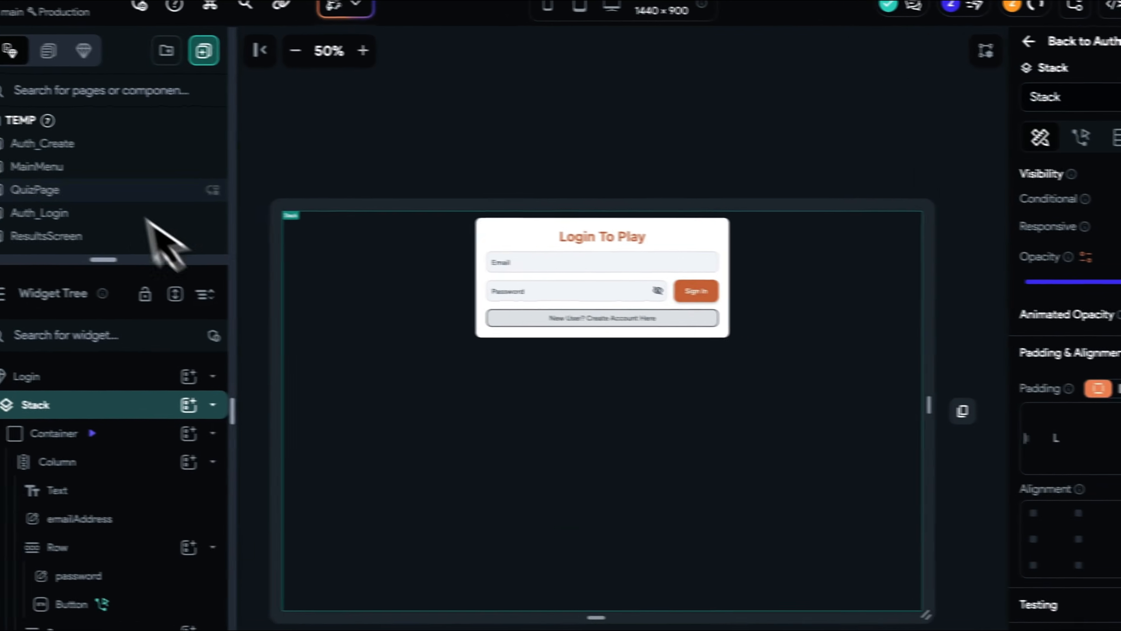
- Apply the ButtonPrimary theme style to the Create Account button on the Auth_Create page
{"action": "left_click", "coordinate": [107, 150]}
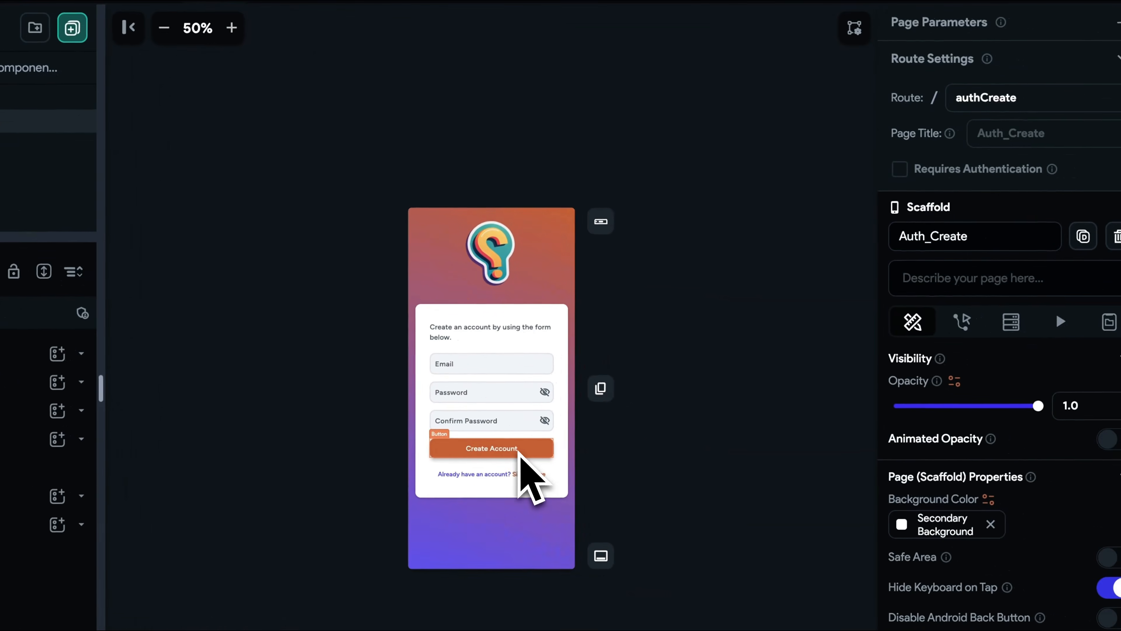
{"action": "left_click", "coordinate": [560, 455]}
{"action": "left_click", "coordinate": [1010, 167]}
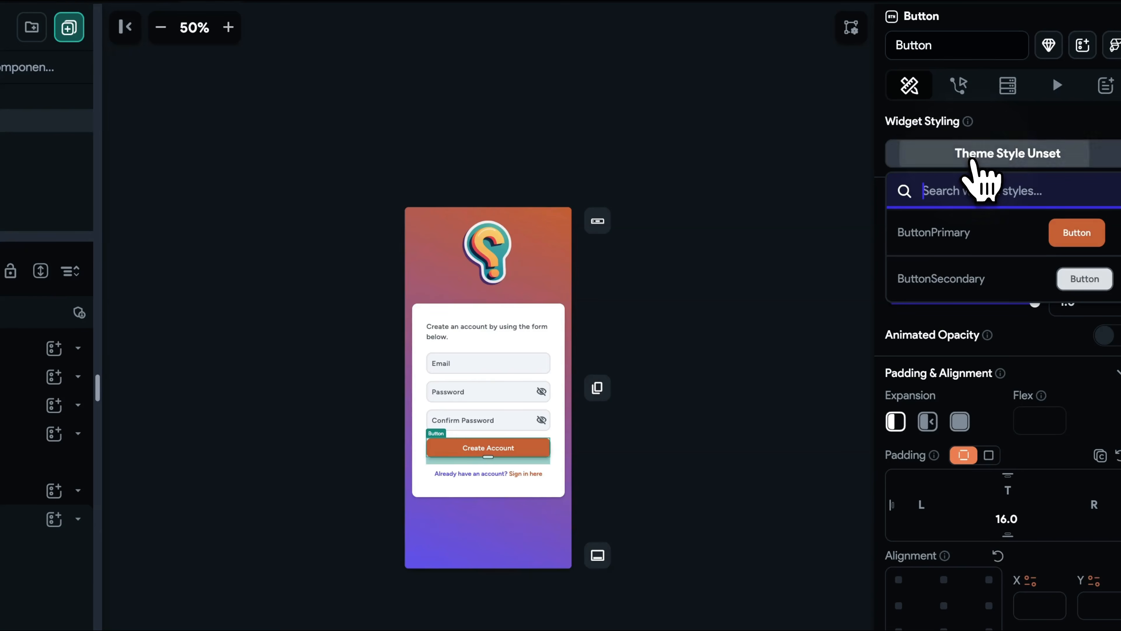
{"action": "left_click", "coordinate": [998, 226]}
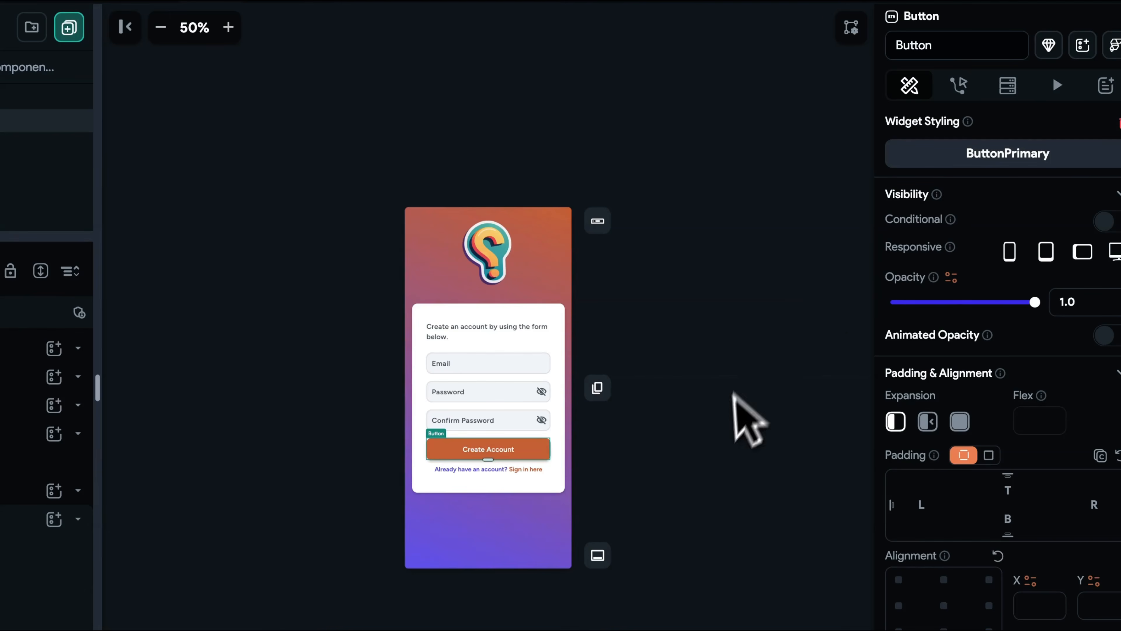
{"action": "left_click", "coordinate": [719, 421]}
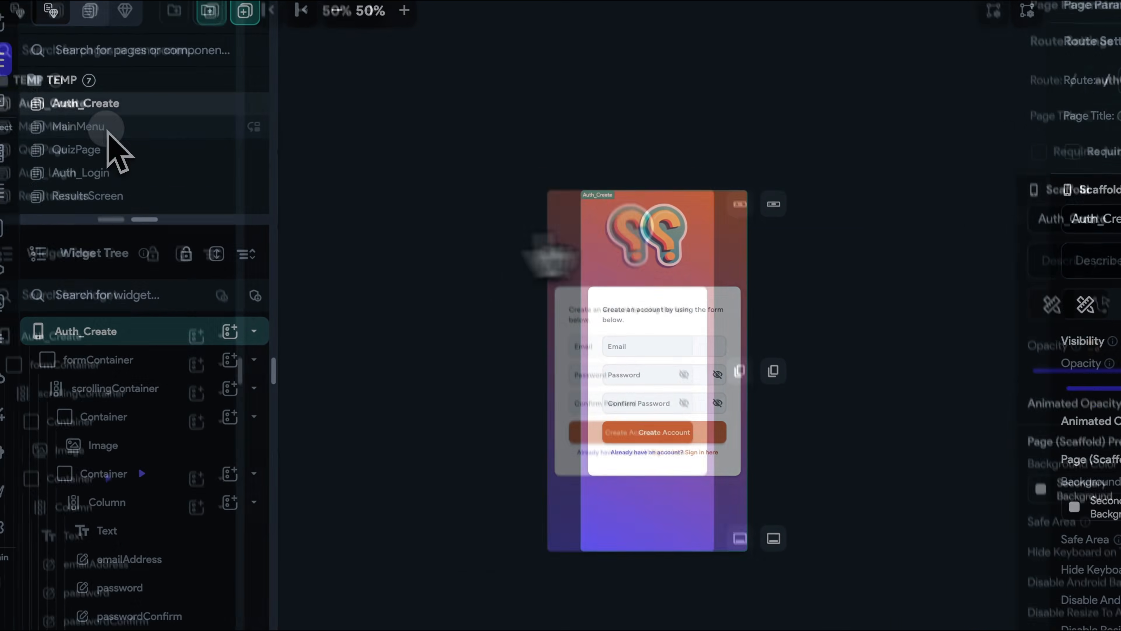
- Copy the gradient settings of the formContainer on the Auth_Create page
{"action": "left_click", "coordinate": [736, 213]}
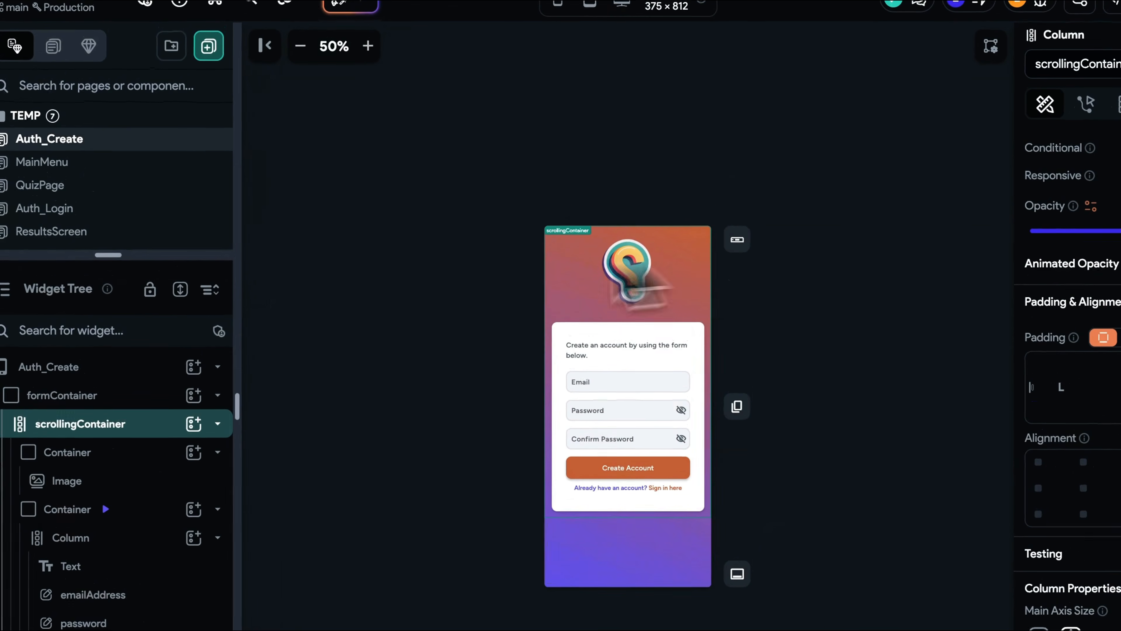
{"action": "left_click", "coordinate": [91, 396]}
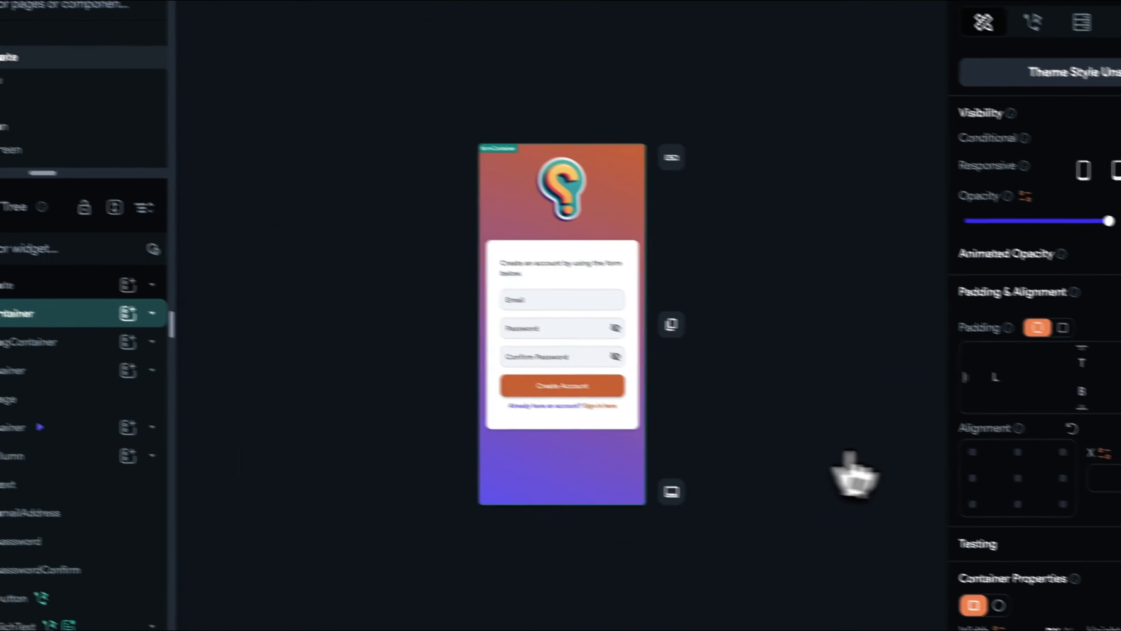
{"action": "scroll", "coordinate": [1049, 458], "scroll_direction": "down", "scroll_amount": 15}
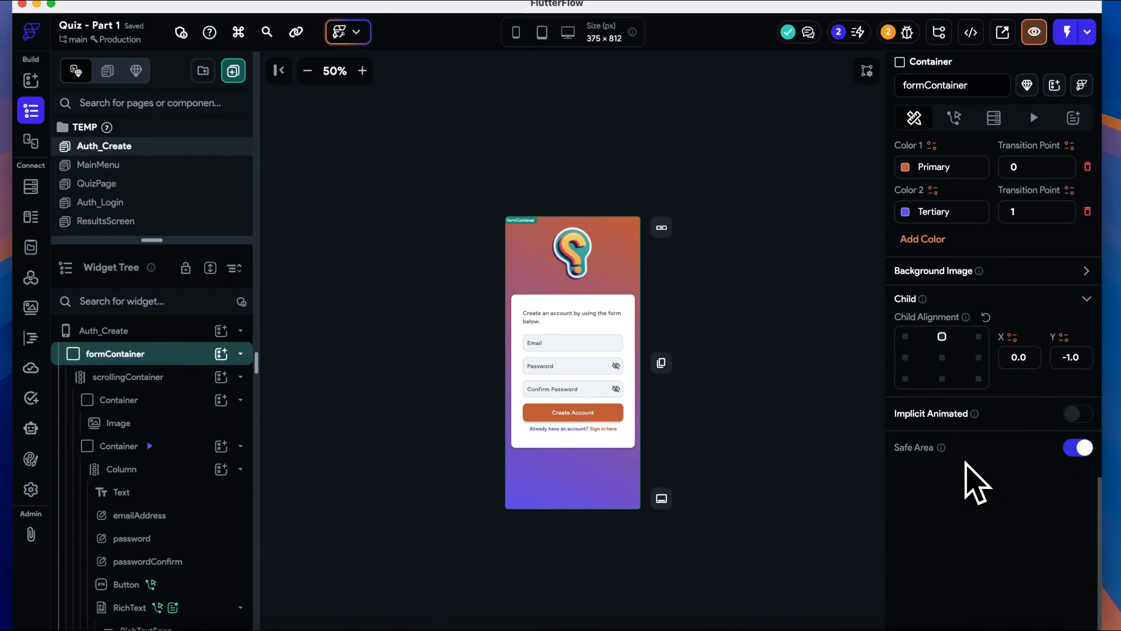
{"action": "scroll", "coordinate": [1060, 297], "scroll_direction": "up", "scroll_amount": 3}
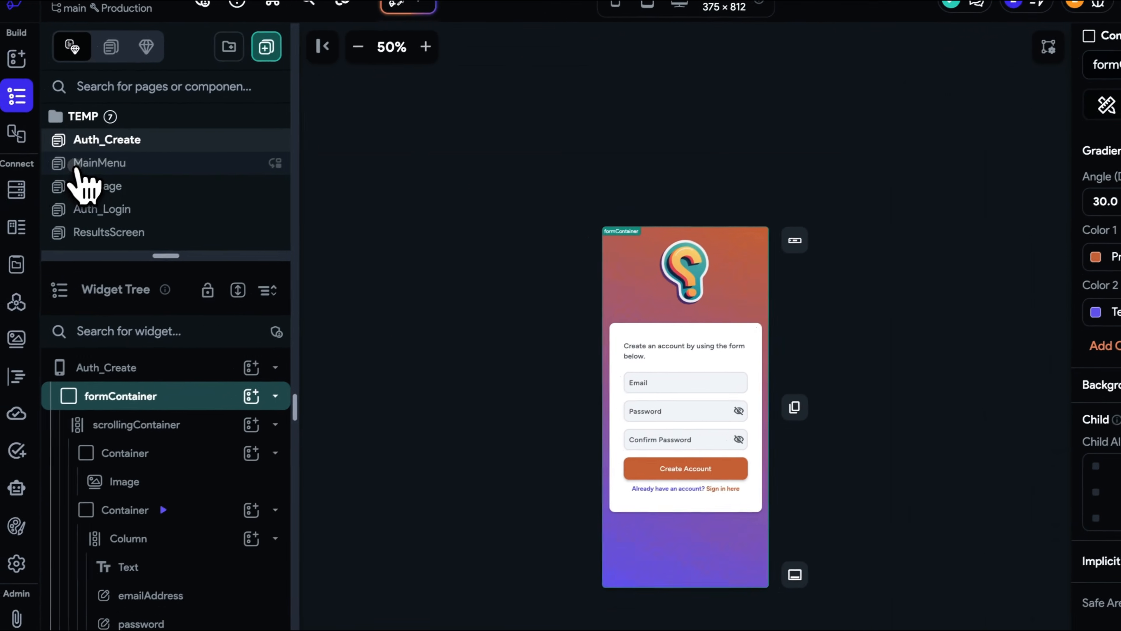
- Clear the Tertiary background colour of the MainMenu page
{"action": "left_click", "coordinate": [75, 165]}
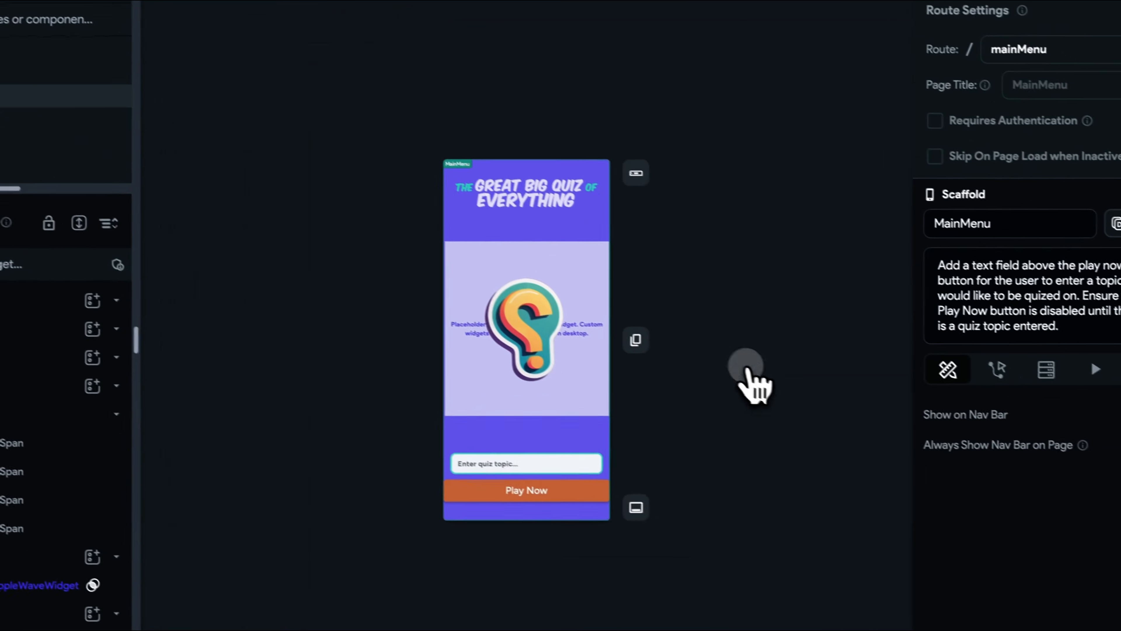
{"action": "scroll", "coordinate": [1060, 486], "scroll_direction": "down", "scroll_amount": 3}
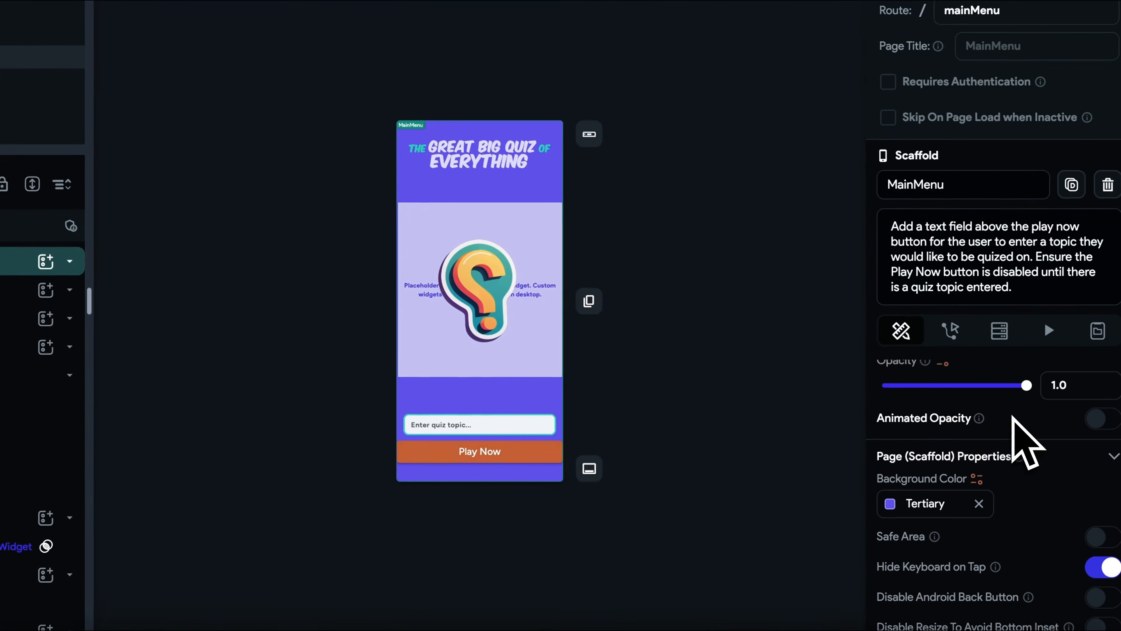
{"action": "left_click", "coordinate": [977, 496]}
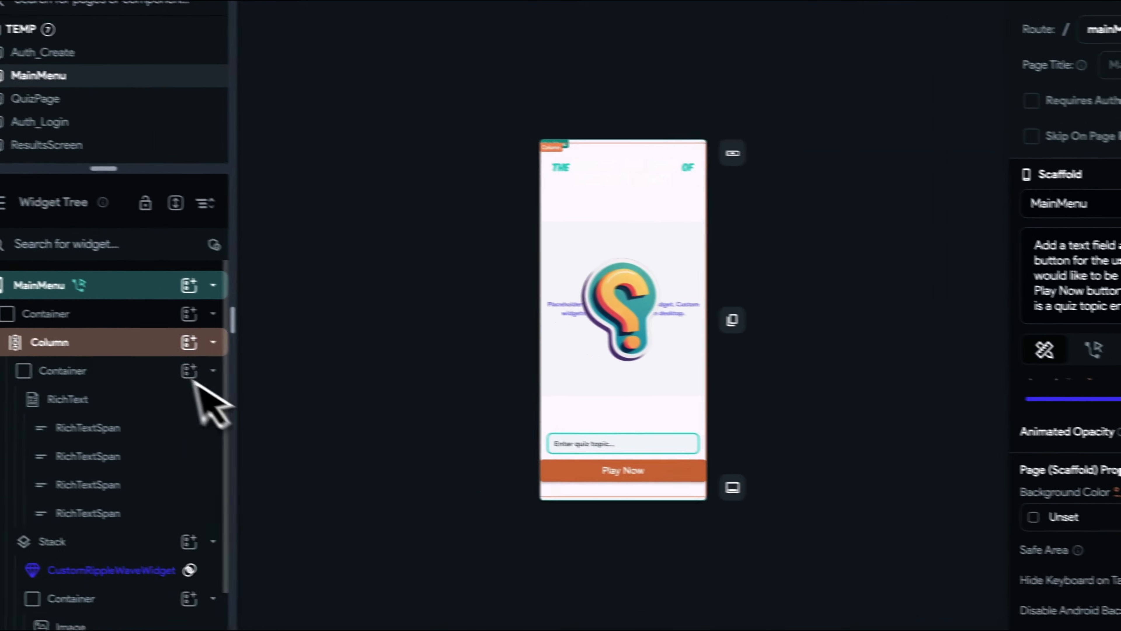
- Enable a gradient on the MainMenu's top Container and paste the copied gradient into it
{"action": "left_click", "coordinate": [155, 320]}
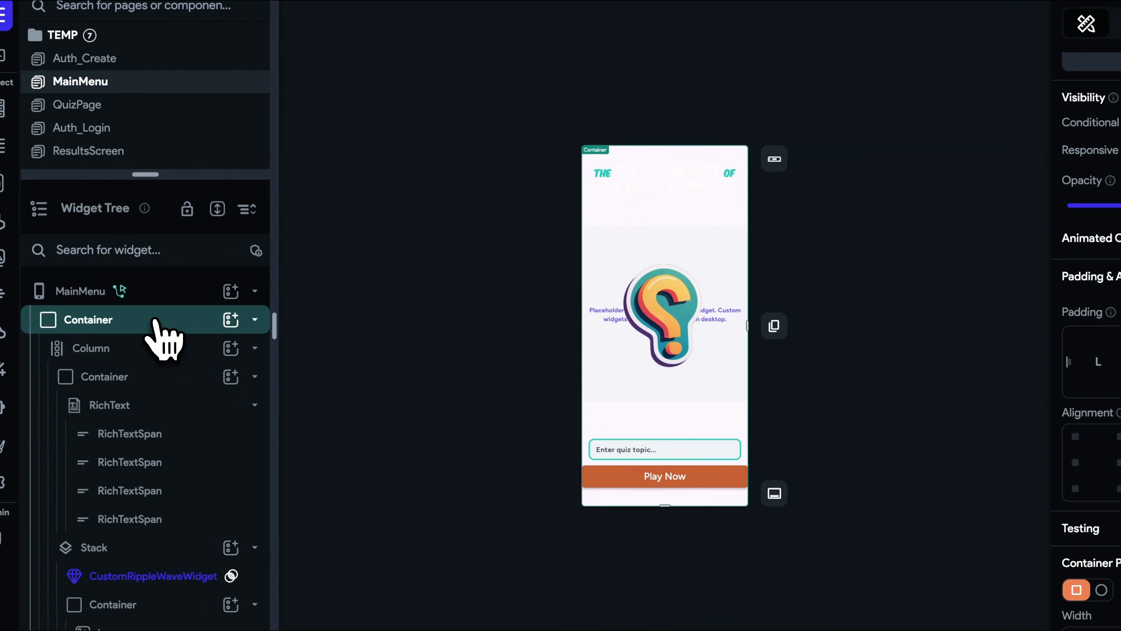
{"action": "left_click", "coordinate": [155, 320]}
{"action": "scroll", "coordinate": [1081, 552], "scroll_direction": "down", "scroll_amount": 5}
{"action": "scroll", "coordinate": [1087, 552], "scroll_direction": "down", "scroll_amount": 3}
{"action": "scroll", "coordinate": [1086, 548], "scroll_direction": "down", "scroll_amount": 3}
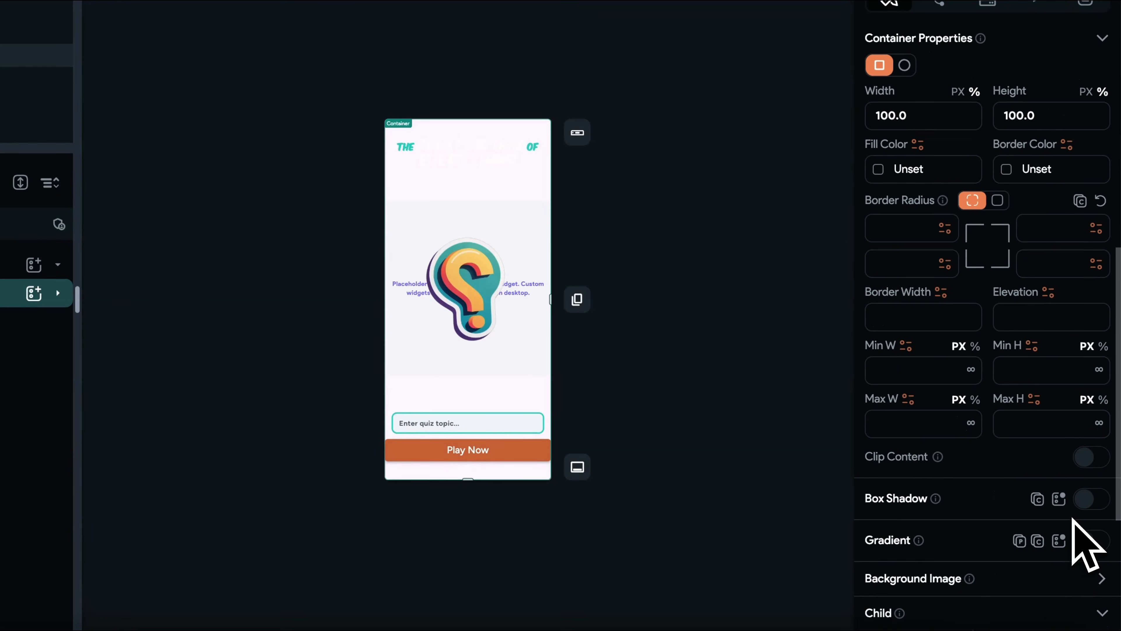
{"action": "left_click", "coordinate": [1092, 543]}
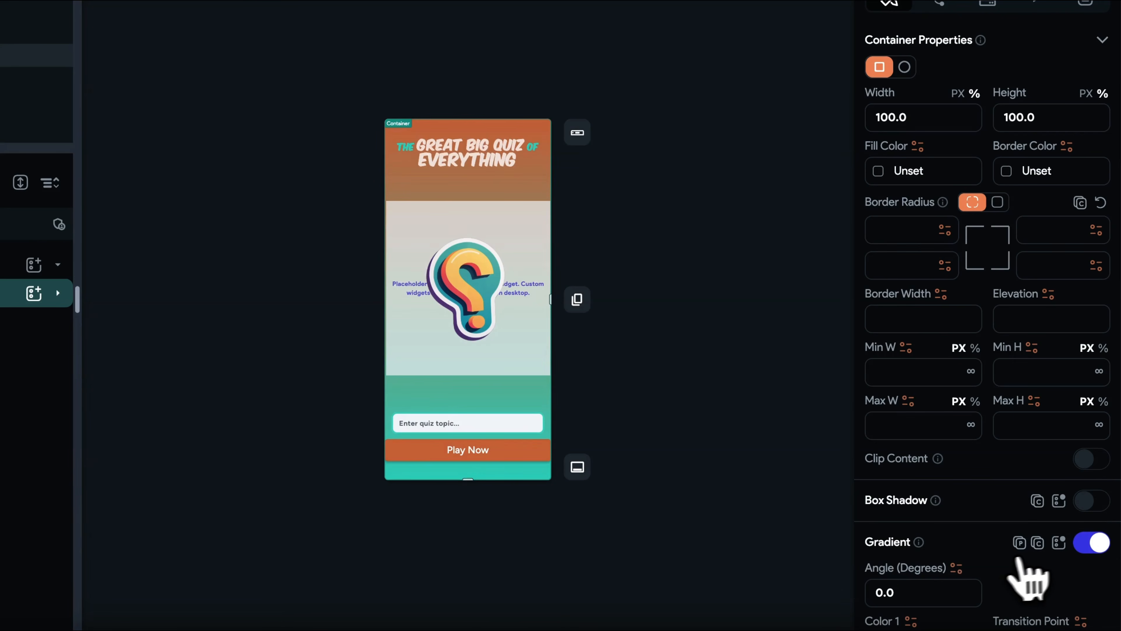
{"action": "left_click", "coordinate": [1020, 545]}
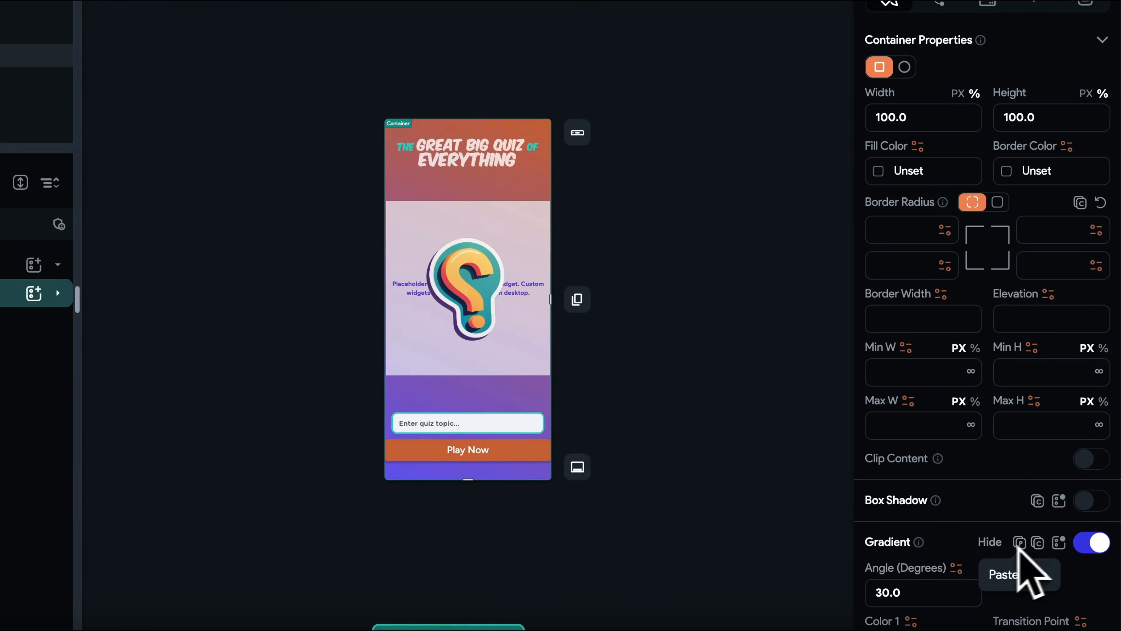
{"action": "left_click", "coordinate": [744, 374]}
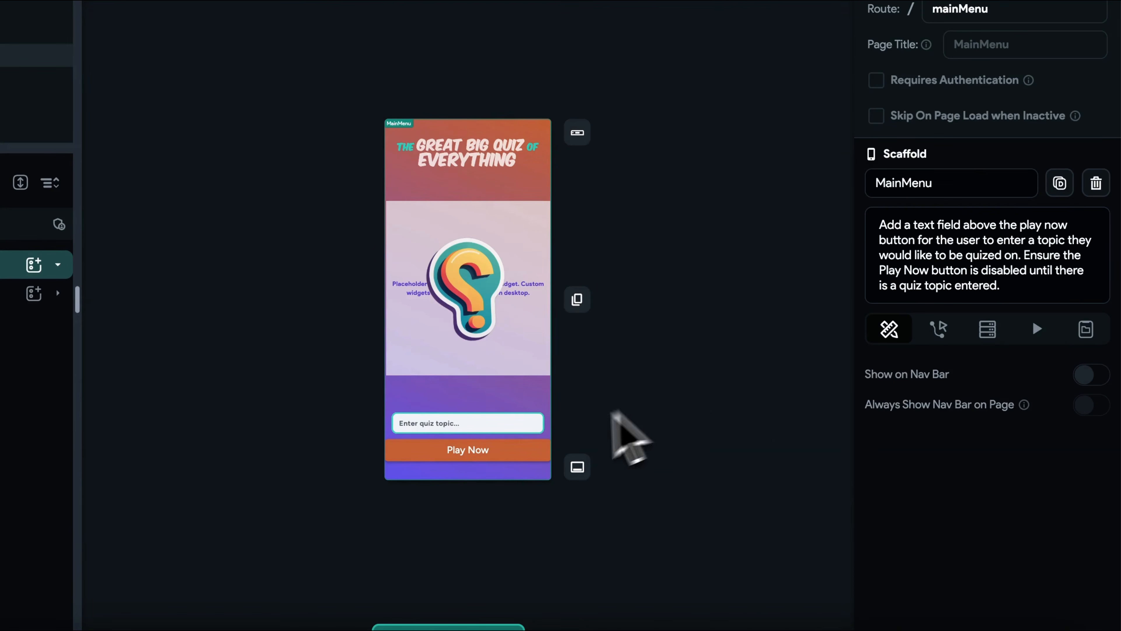
- Apply the ButtonPrimary theme style to the Play Now button on the MainMenu page
{"action": "left_click", "coordinate": [503, 454]}
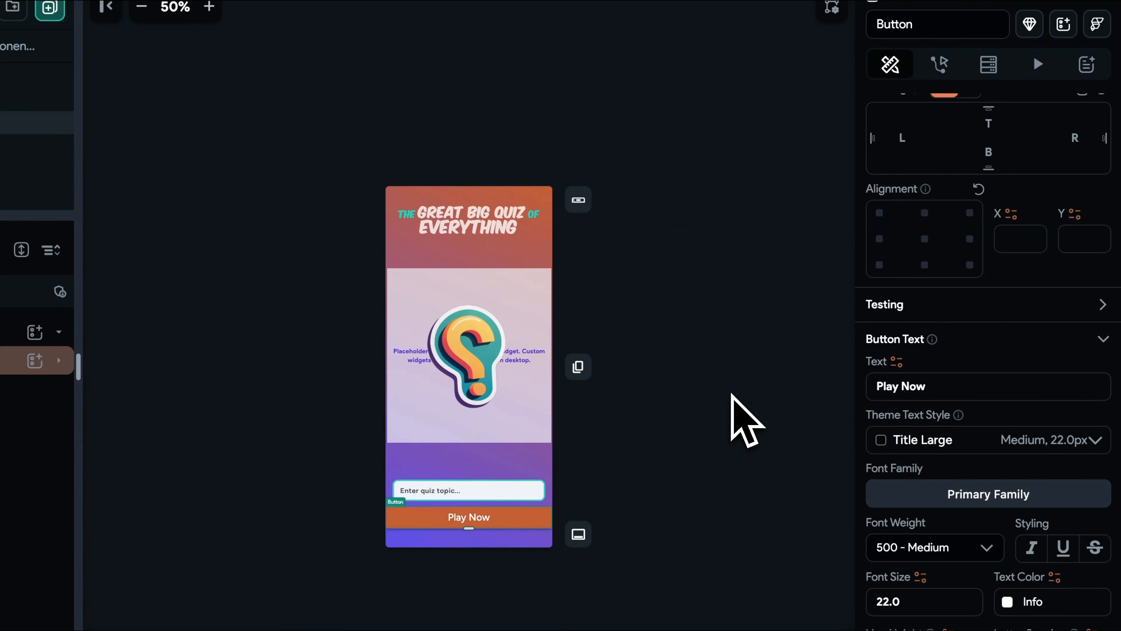
{"action": "scroll", "coordinate": [988, 365], "scroll_direction": "up", "scroll_amount": 6}
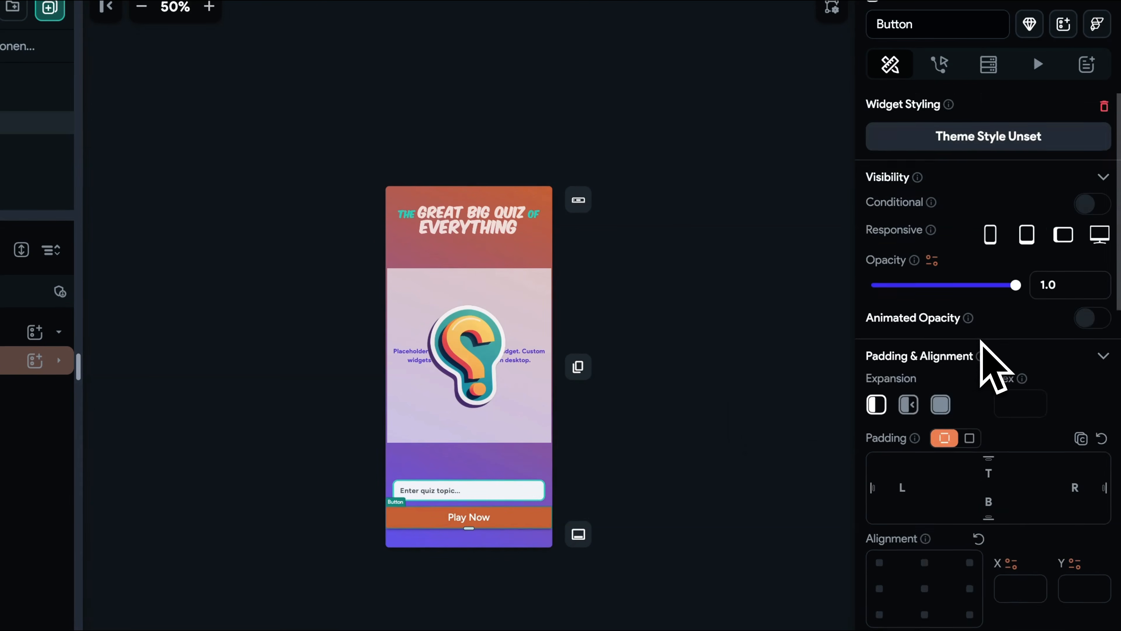
{"action": "left_click", "coordinate": [1029, 133]}
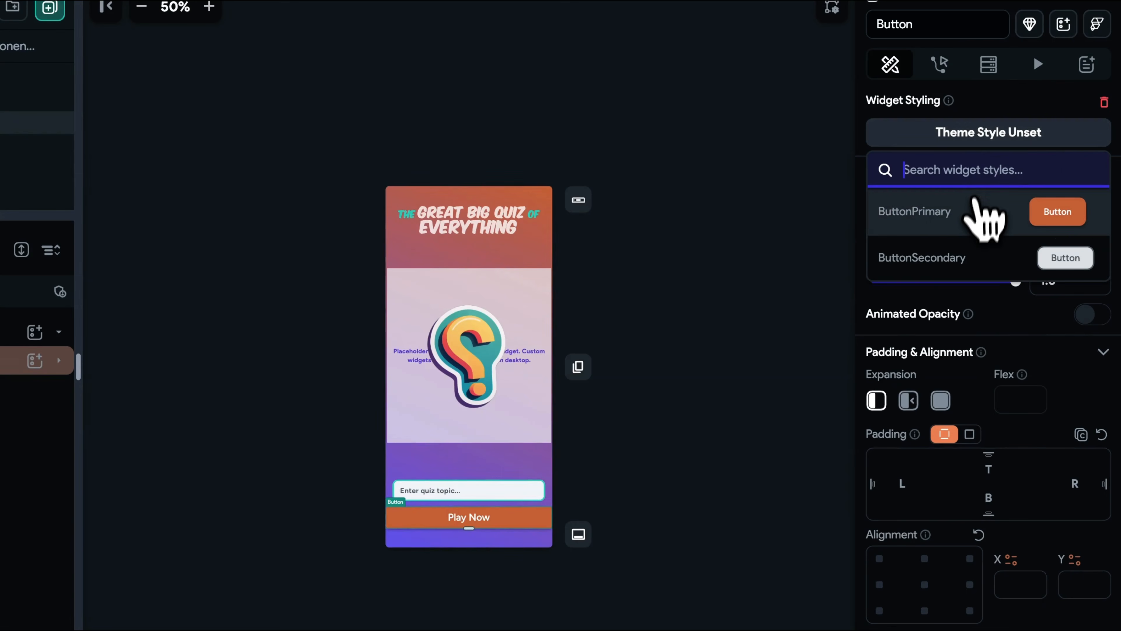
{"action": "left_click", "coordinate": [998, 230]}
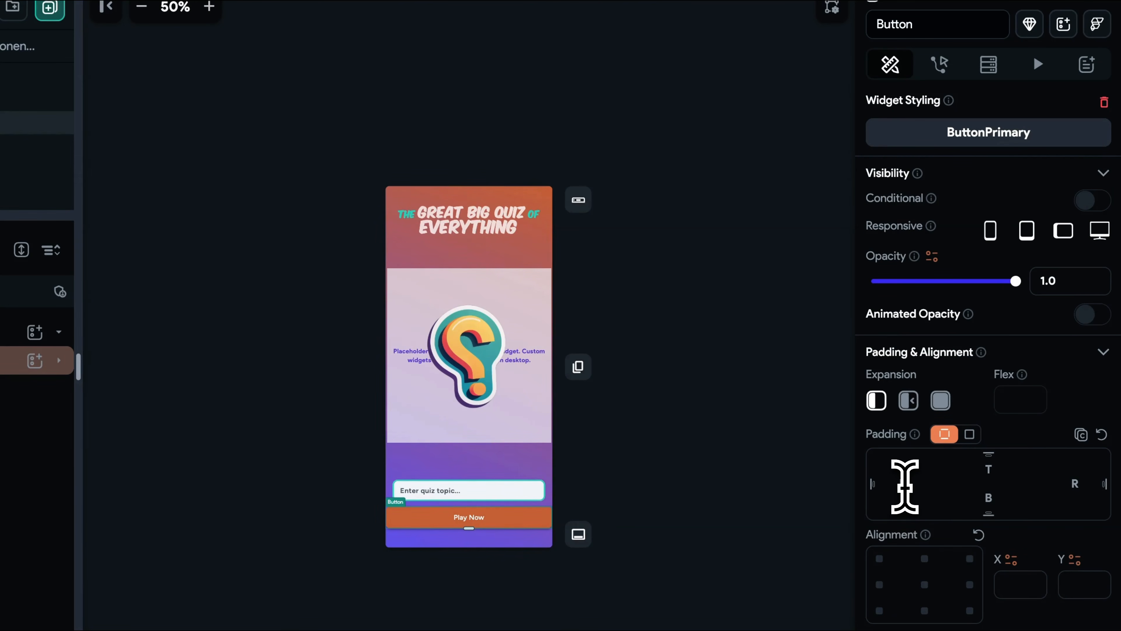
- Set the Play Now button's side padding to 24
{"action": "type", "text": "4"}
{"action": "left_click", "coordinate": [1068, 484]}
{"action": "type", "text": "24"}
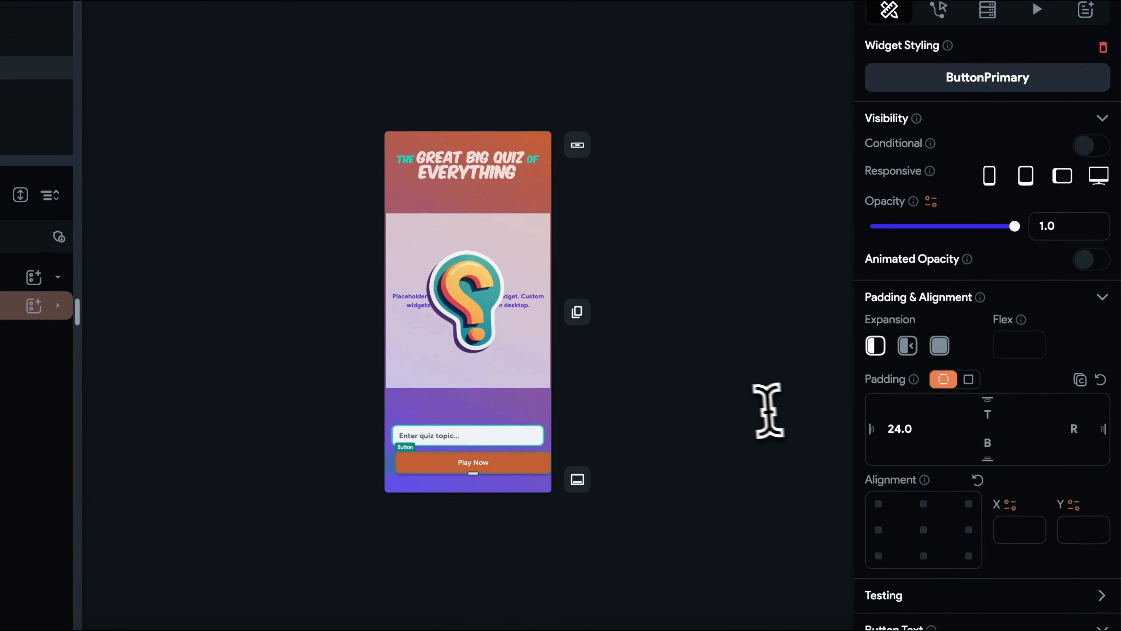
{"action": "left_click", "coordinate": [735, 431]}
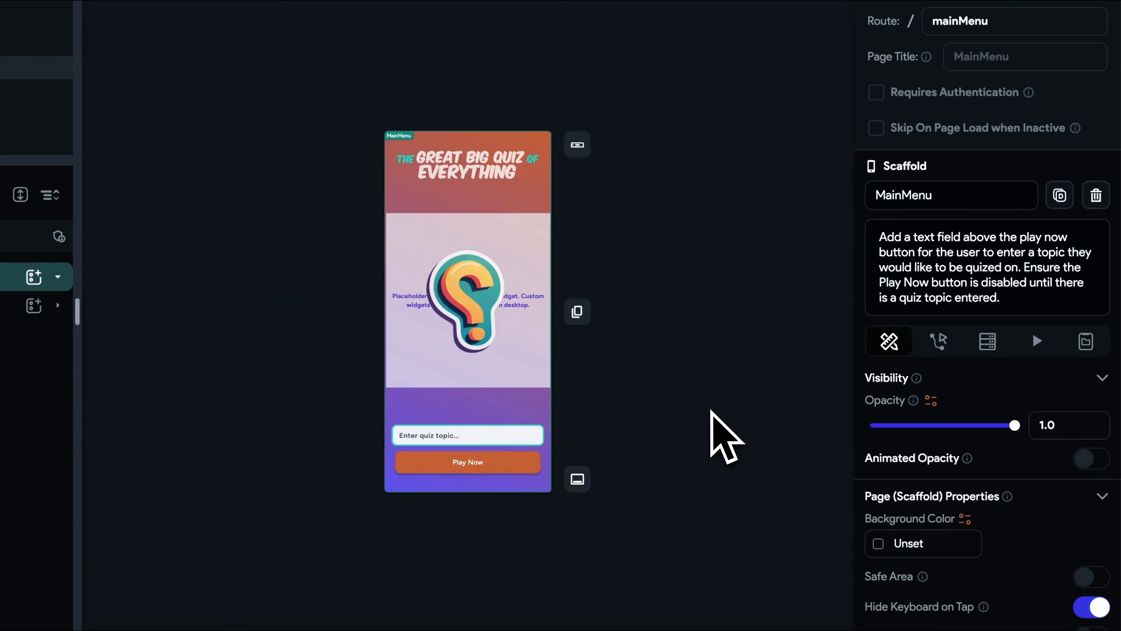
{"action": "left_click", "coordinate": [71, 186]}
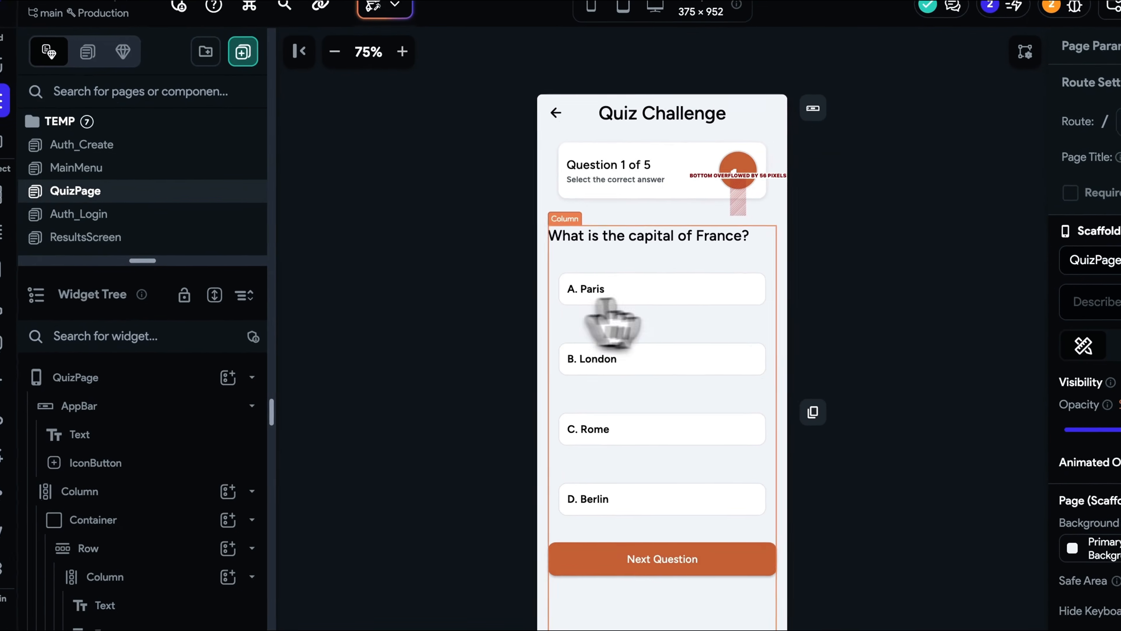
{"action": "left_click", "coordinate": [675, 288]}
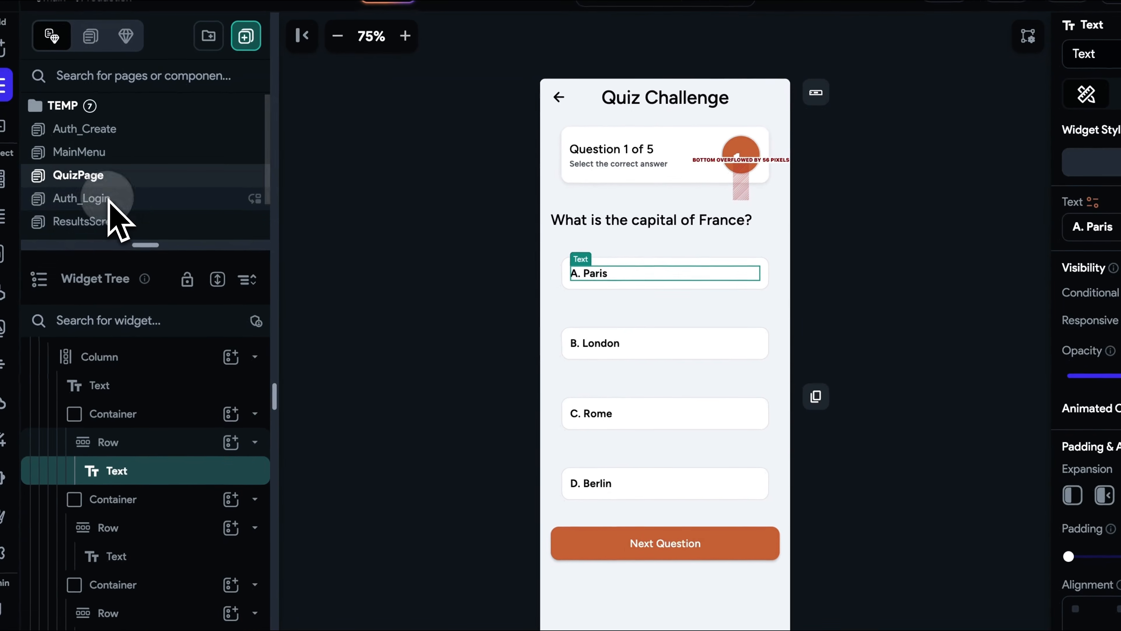
{"action": "left_click", "coordinate": [101, 211]}
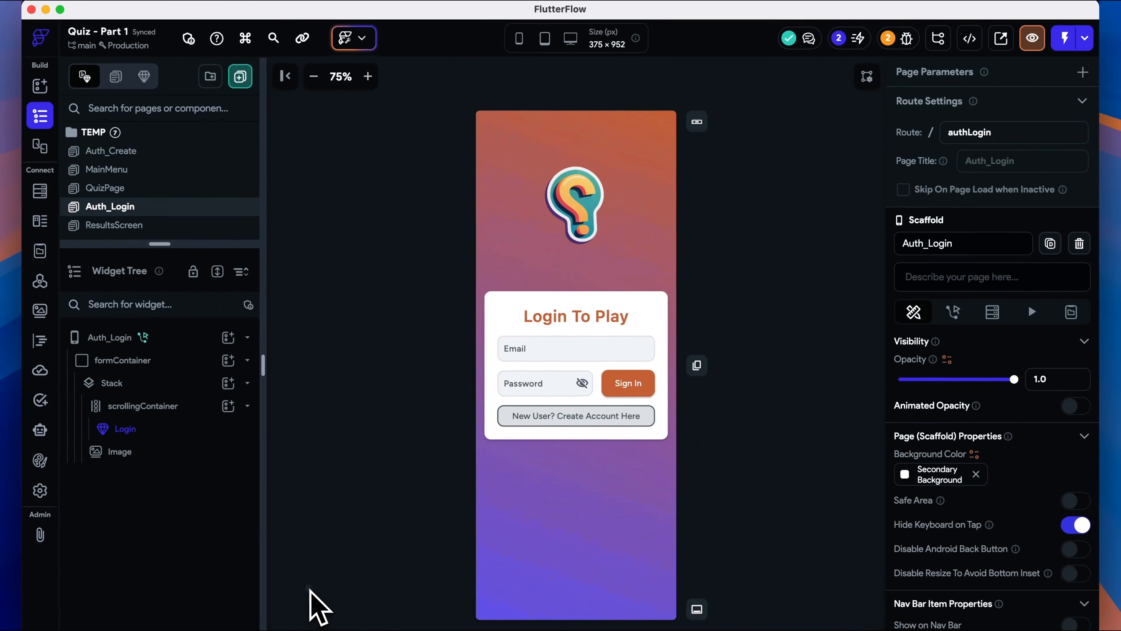
{"action": "left_click", "coordinate": [310, 589]}
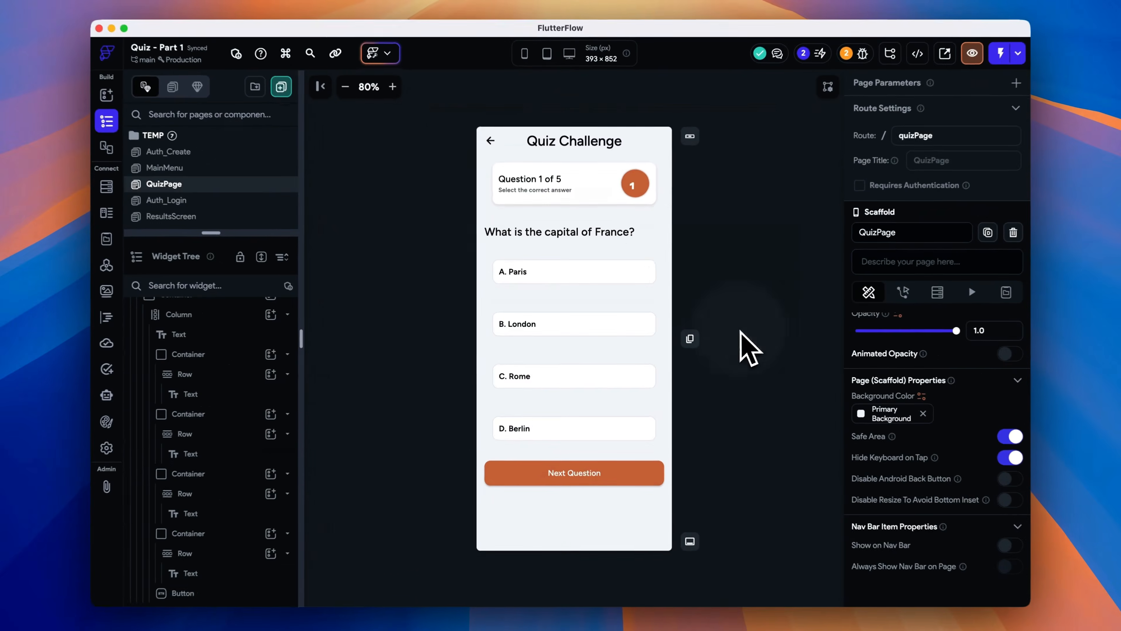
{"action": "left_click", "coordinate": [639, 274]}
{"action": "left_click", "coordinate": [651, 293]}
- Convert the A. Paris answer container on QuizPage into a component named QuestionContainer
{"action": "scroll", "coordinate": [220, 367], "scroll_direction": "up", "scroll_amount": 1}
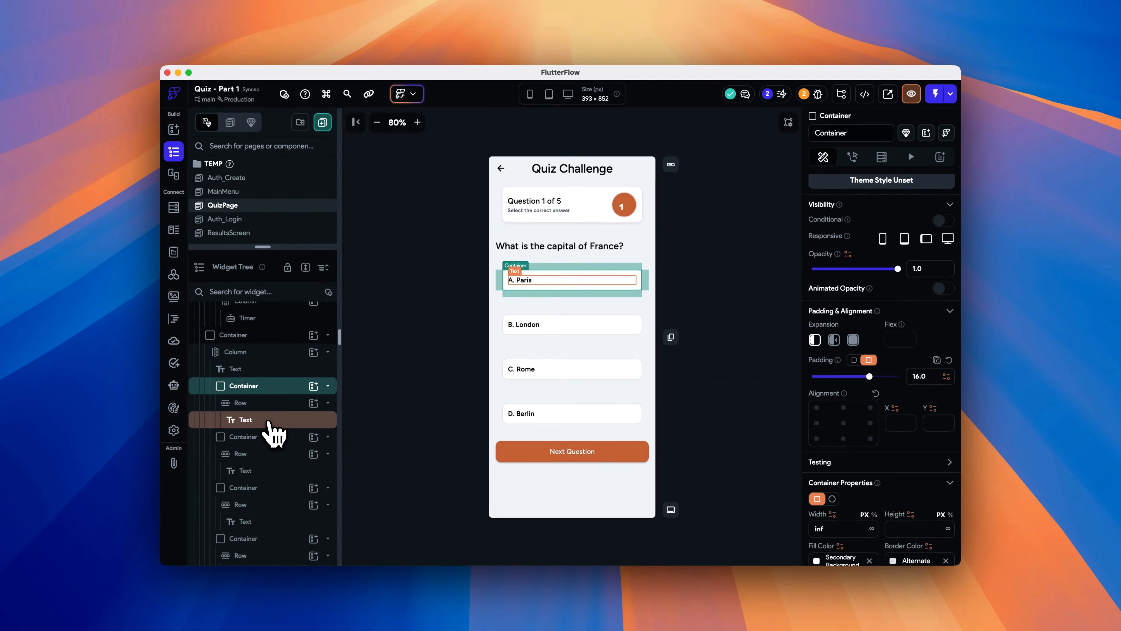
{"action": "right_click", "coordinate": [257, 389]}
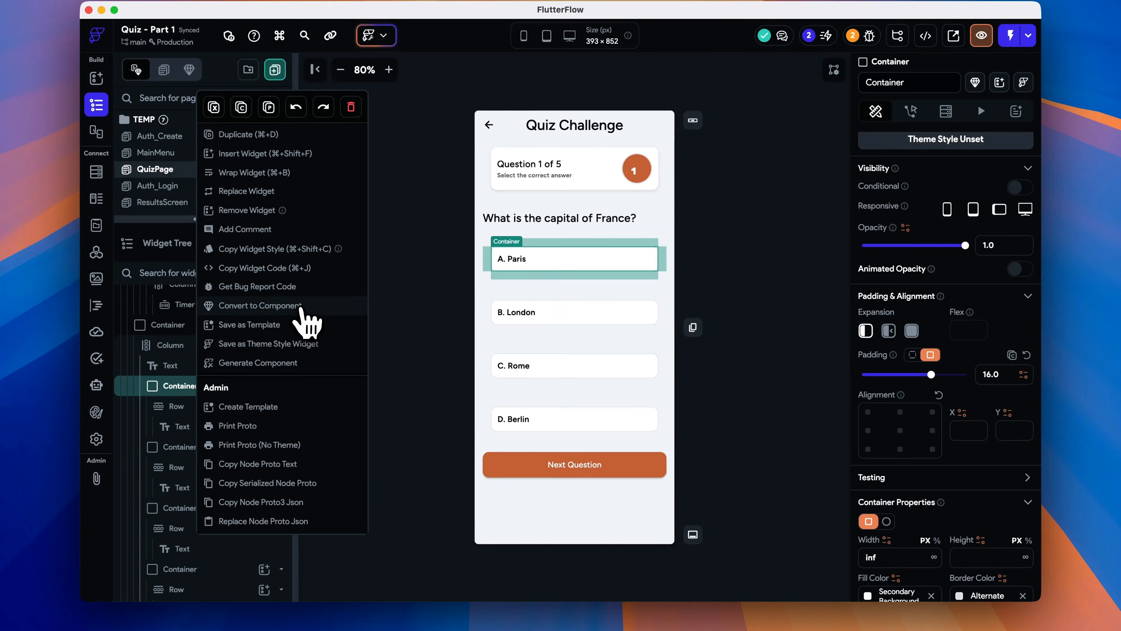
{"action": "left_click", "coordinate": [347, 309]}
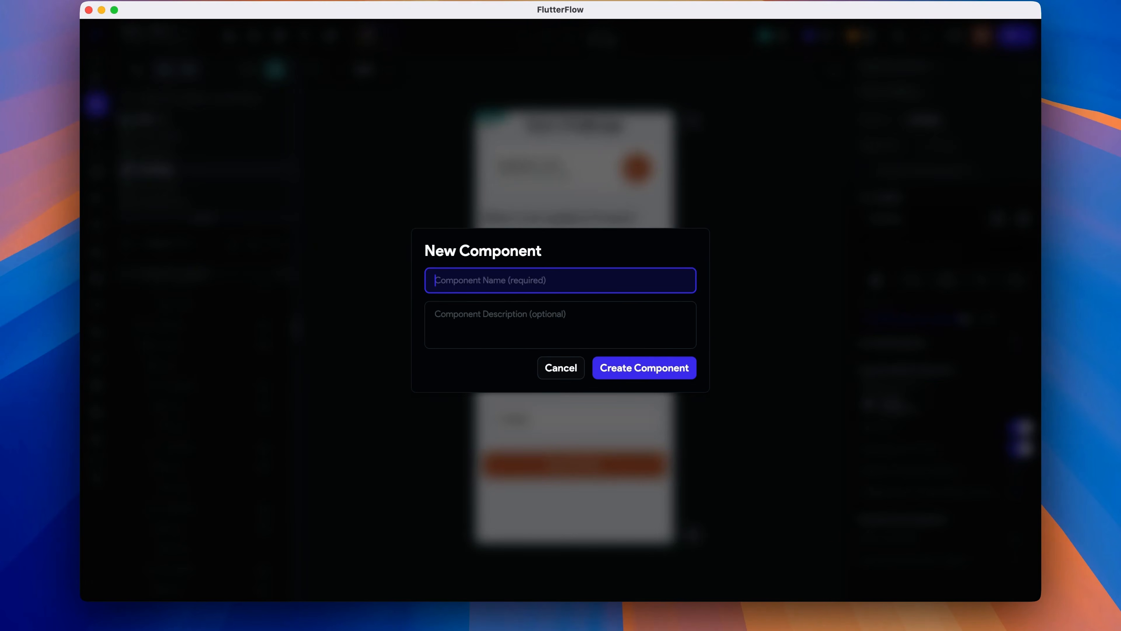
{"action": "type", "text": "QuestionContainer"}
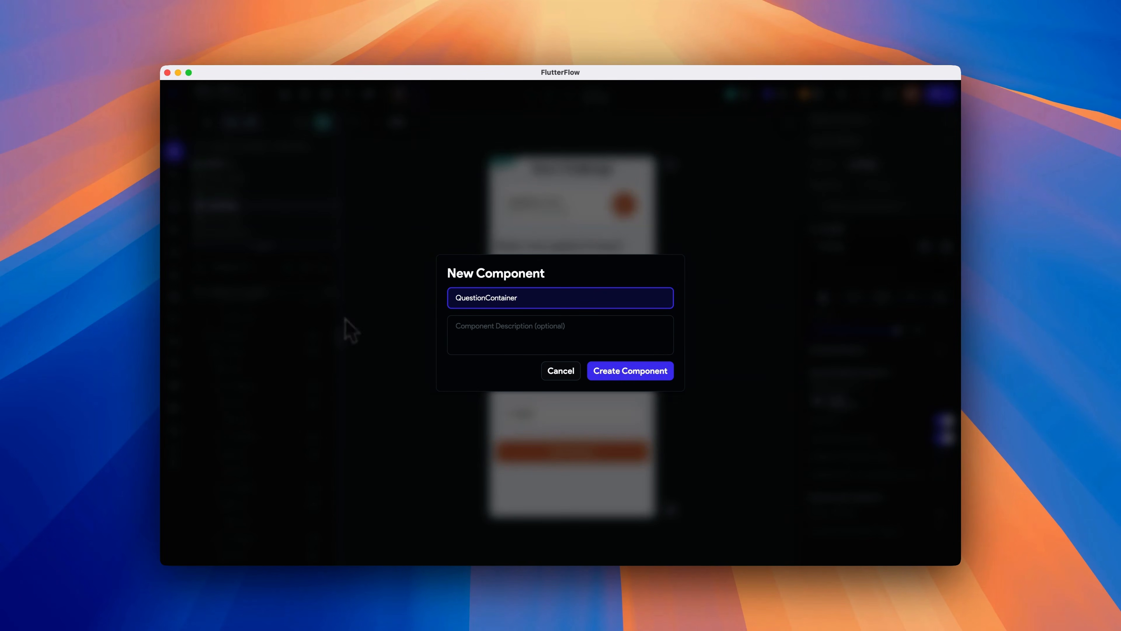
{"action": "left_click", "coordinate": [632, 373]}
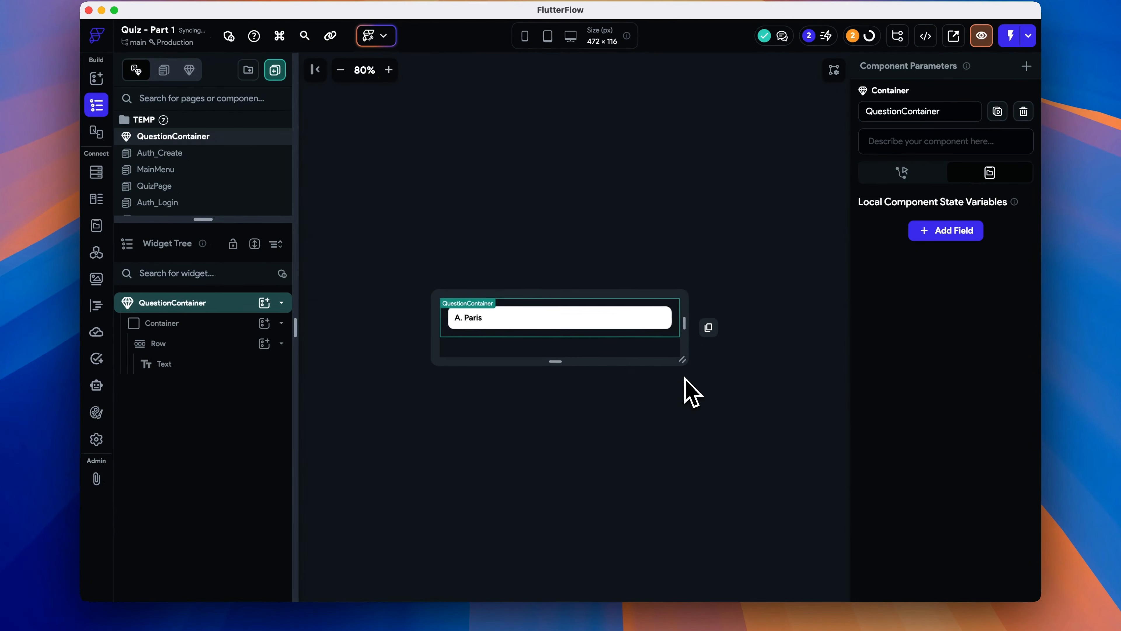
- Change the expansion setting of the first Text inside the QuestionContainer row
{"action": "left_click", "coordinate": [468, 325]}
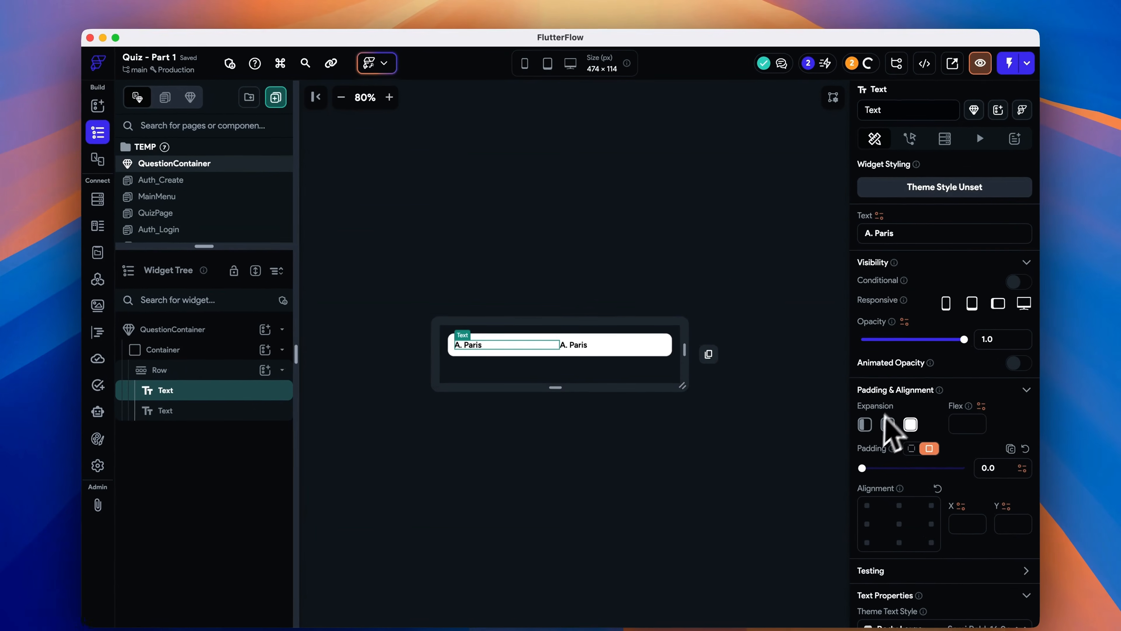
{"action": "left_click", "coordinate": [814, 396]}
{"action": "left_click", "coordinate": [719, 309]}
- Add a component parameter named questionNum of type Integer to QuestionContainer
{"action": "left_click", "coordinate": [1028, 91]}
{"action": "left_click", "coordinate": [978, 162]}
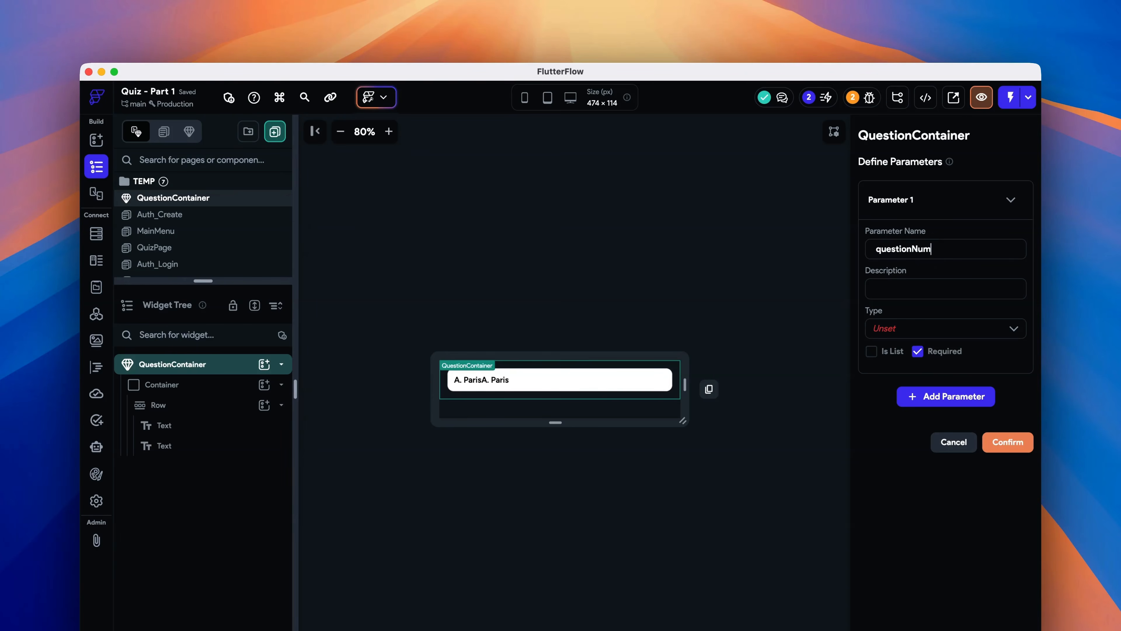
{"action": "left_click", "coordinate": [931, 328]}
{"action": "left_click", "coordinate": [931, 323]}
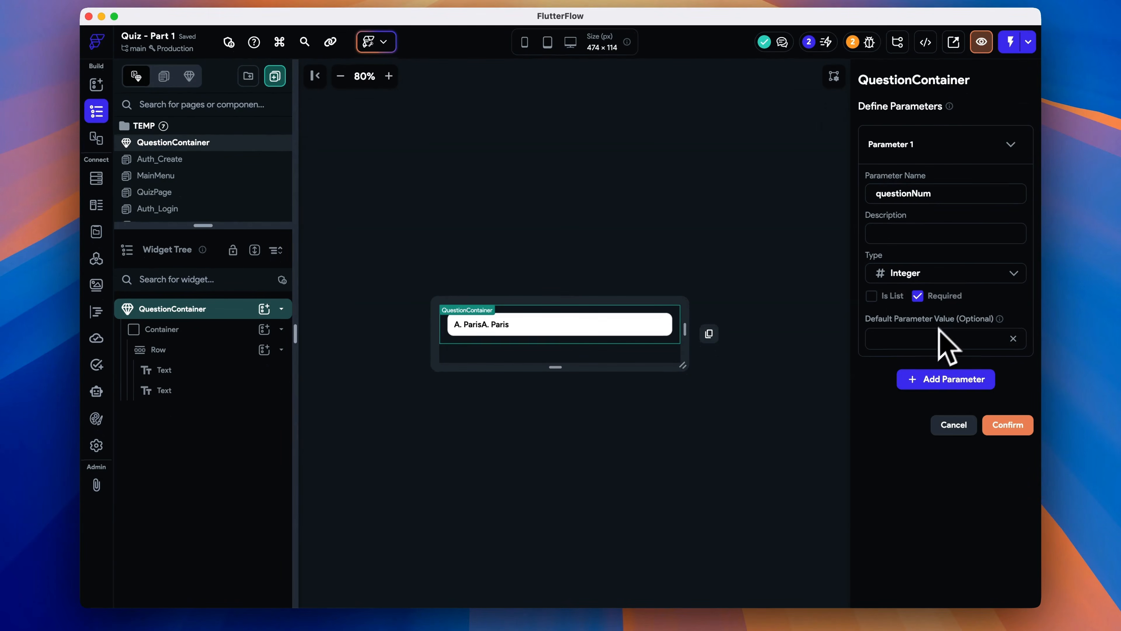
- Add a second parameter named questionText of type String and confirm the parameters
{"action": "left_click", "coordinate": [962, 379]}
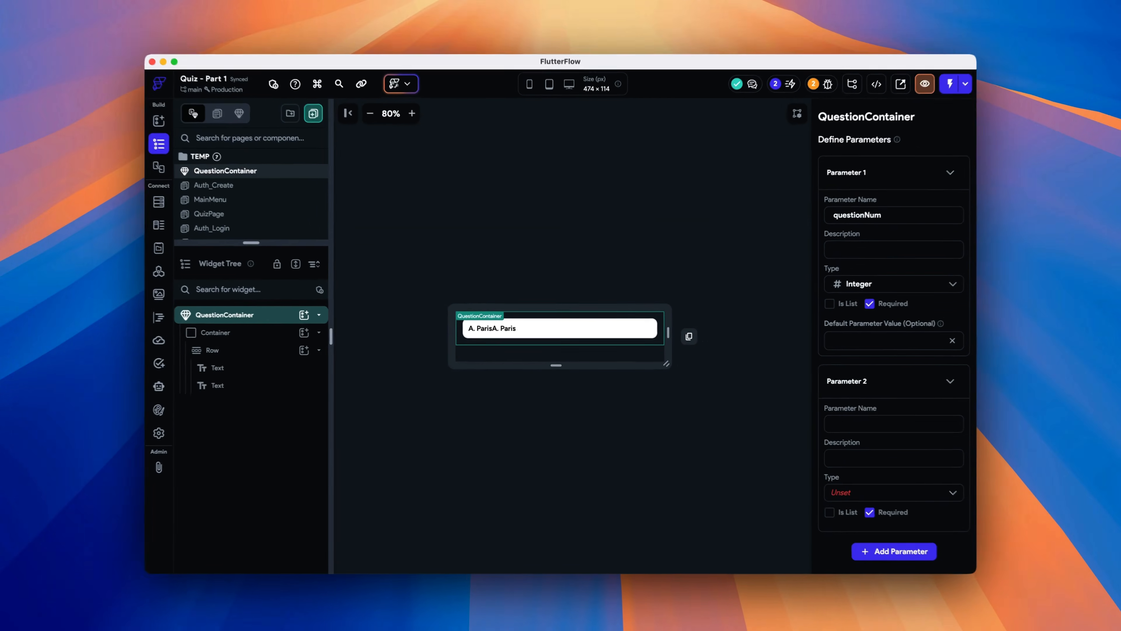
{"action": "type", "text": "questionText"}
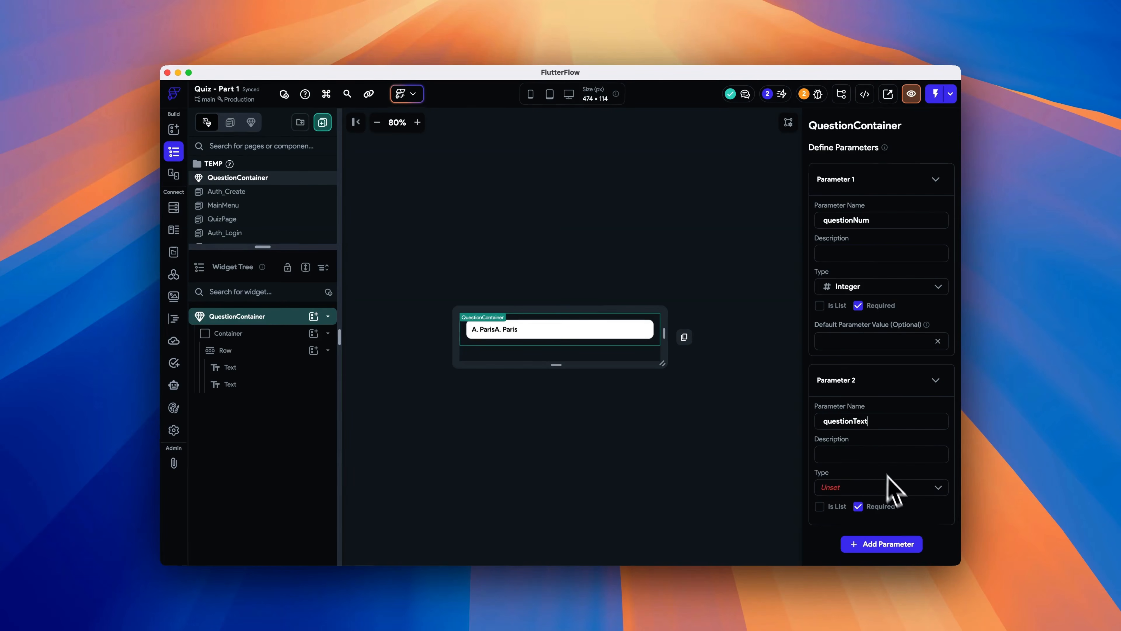
{"action": "left_click", "coordinate": [884, 486]}
{"action": "left_click", "coordinate": [962, 503]}
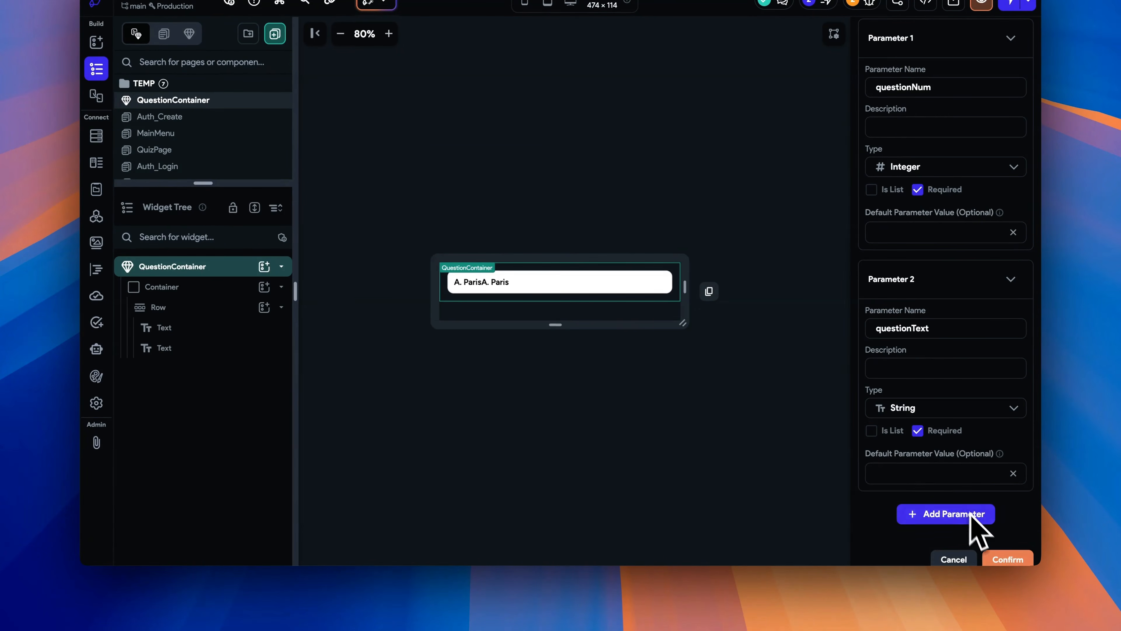
{"action": "left_click", "coordinate": [1007, 559]}
- Bind the first Text in the QuestionContainer row to the questionNum parameter
{"action": "left_click", "coordinate": [468, 282]}
{"action": "left_click", "coordinate": [880, 152]}
{"action": "left_click", "coordinate": [705, 336]}
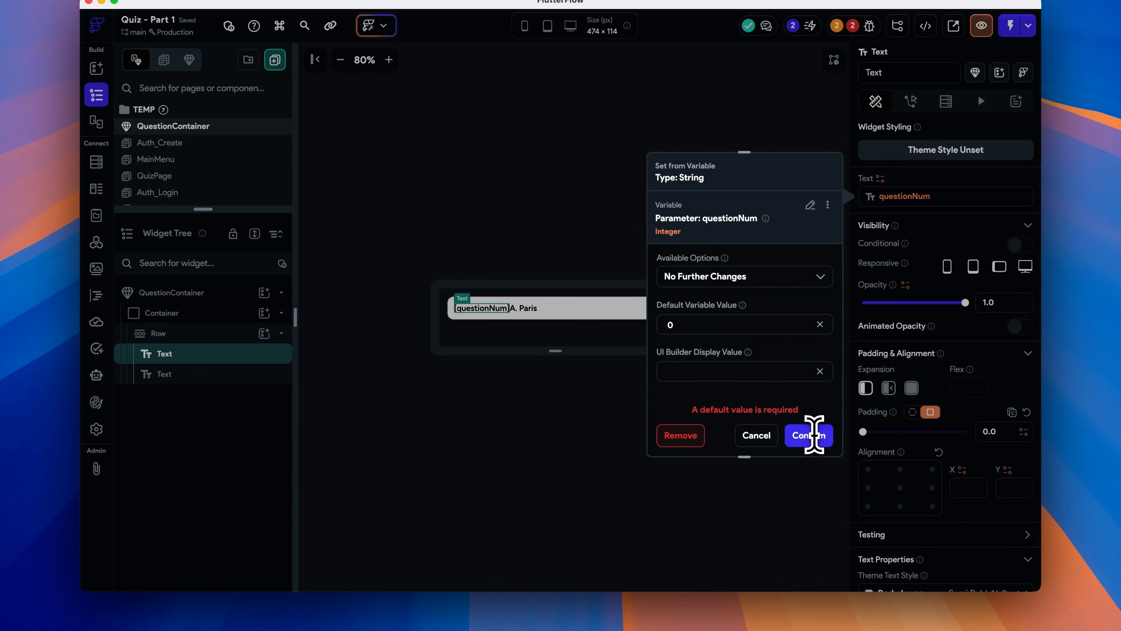
{"action": "left_click", "coordinate": [814, 435]}
- Bind the second Text in the row to the questionText parameter
{"action": "left_click", "coordinate": [863, 194]}
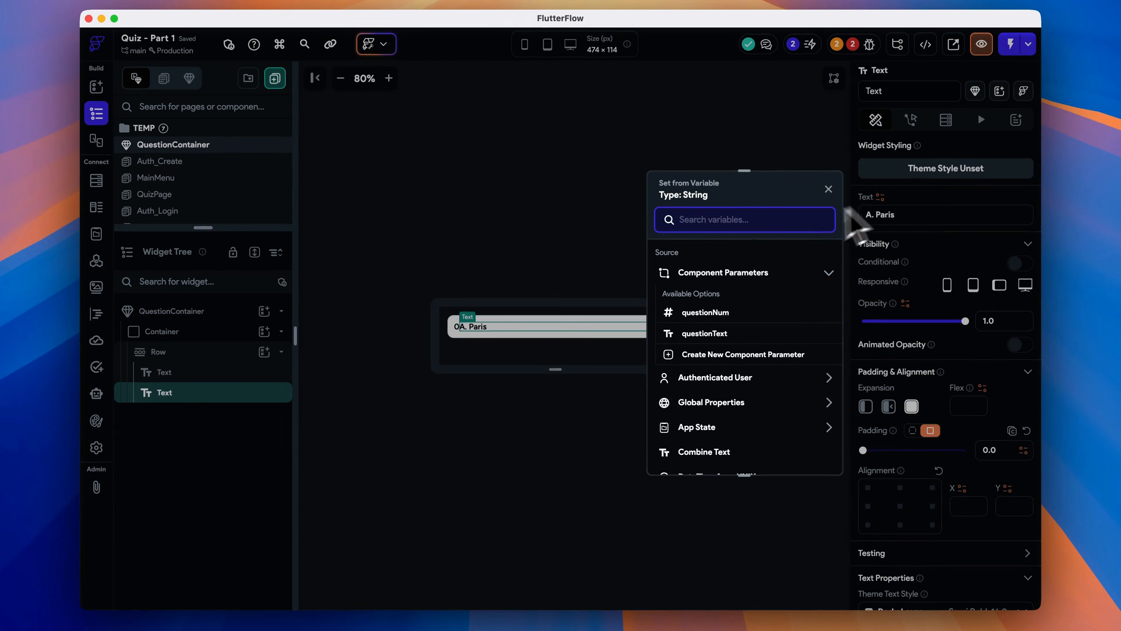
{"action": "left_click", "coordinate": [705, 333]}
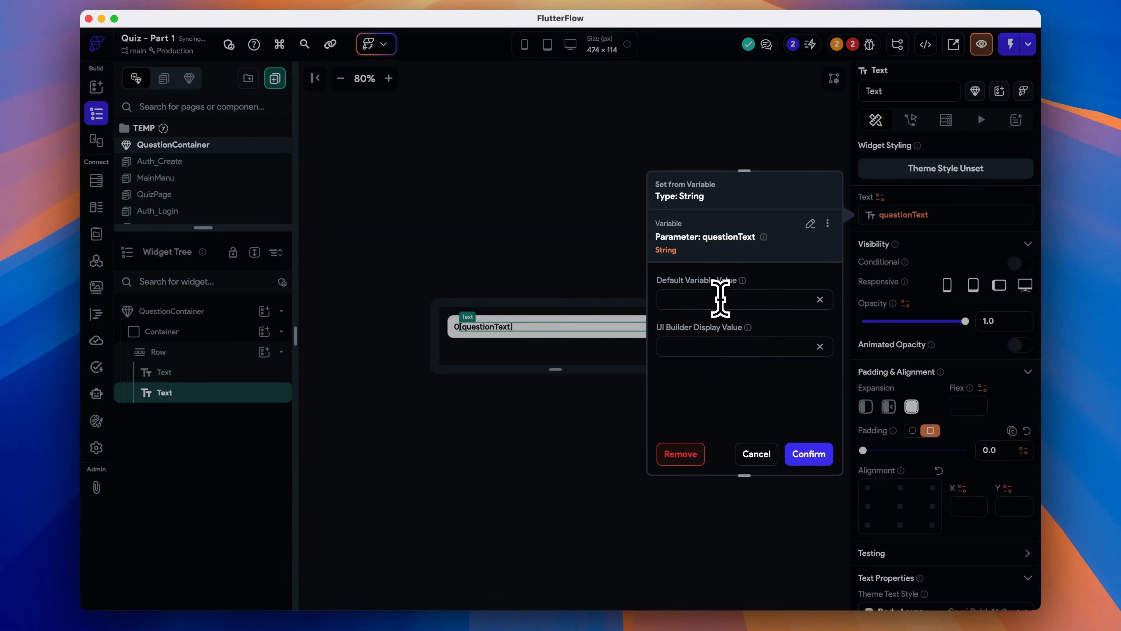
{"action": "left_click", "coordinate": [808, 454]}
- Set the Row's item spacing to 12
{"action": "left_click", "coordinate": [158, 352]}
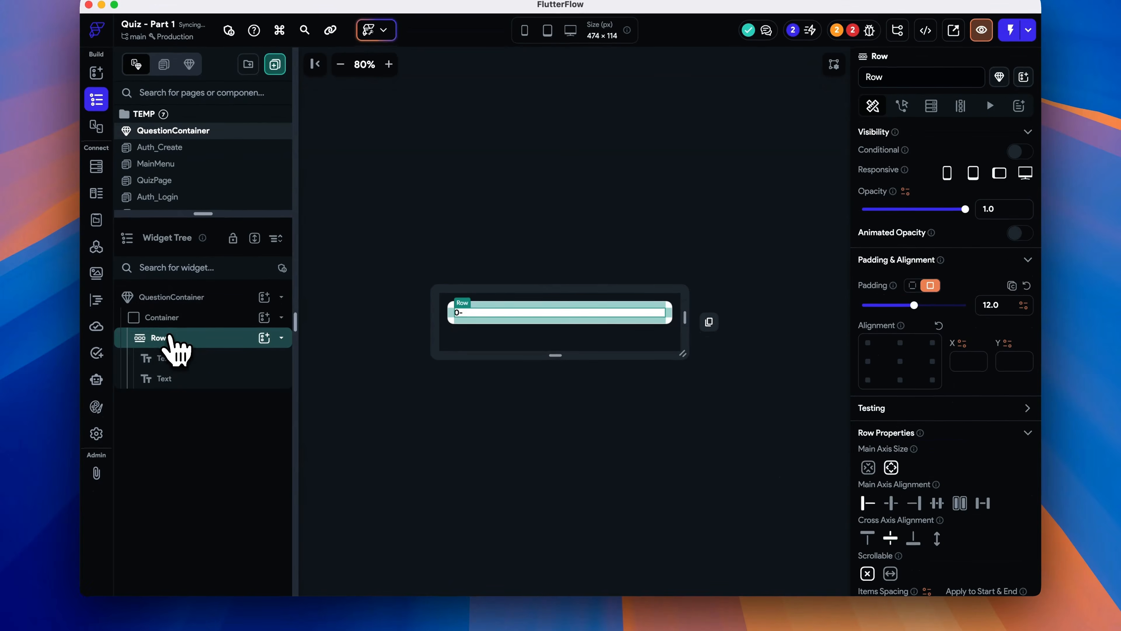
{"action": "scroll", "coordinate": [944, 465], "scroll_direction": "down", "scroll_amount": 2}
{"action": "left_click", "coordinate": [898, 420]}
{"action": "type", "text": "12"}
{"action": "left_click", "coordinate": [568, 426]}
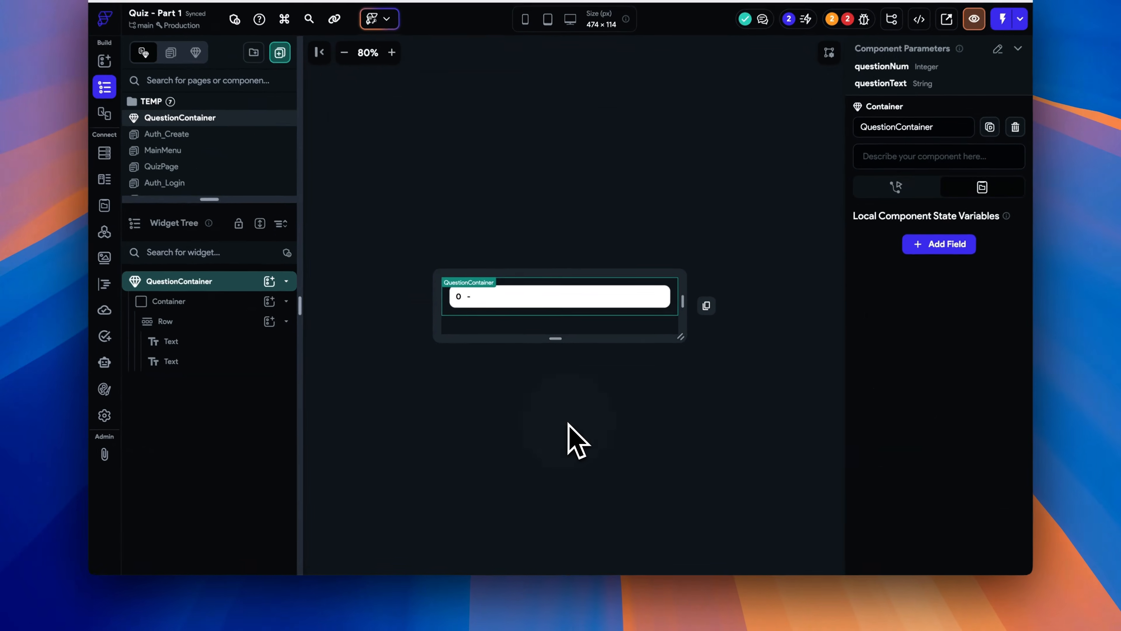
- Set the QuestionContainer's outer Container border width to 2
{"action": "left_click", "coordinate": [208, 303]}
{"action": "scroll", "coordinate": [958, 458], "scroll_direction": "down", "scroll_amount": 3}
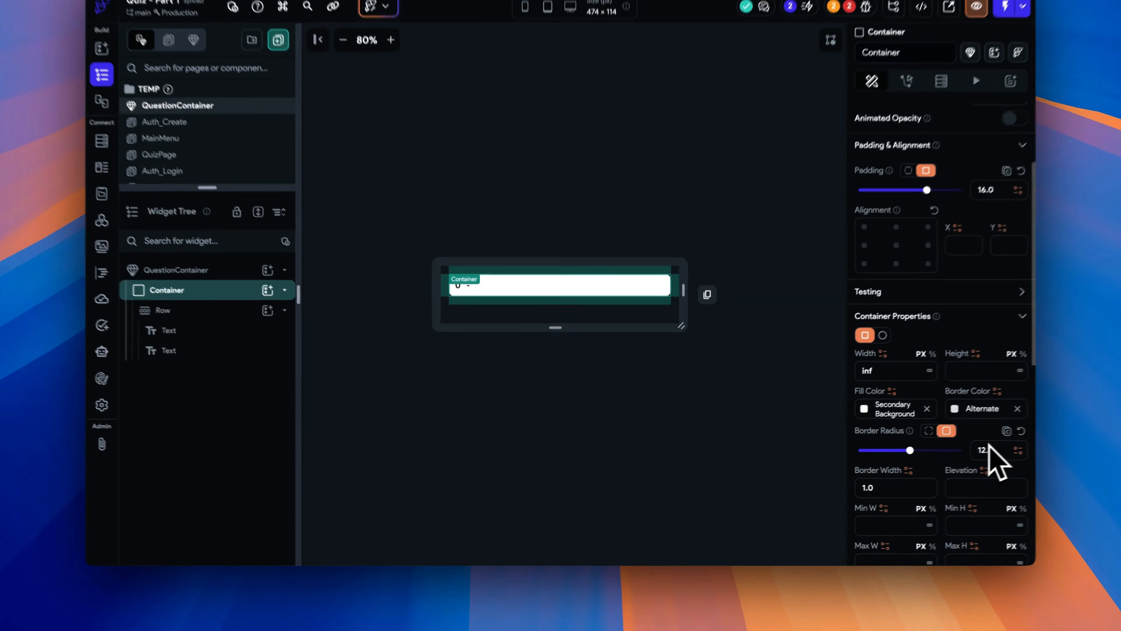
{"action": "scroll", "coordinate": [923, 466], "scroll_direction": "down", "scroll_amount": 1}
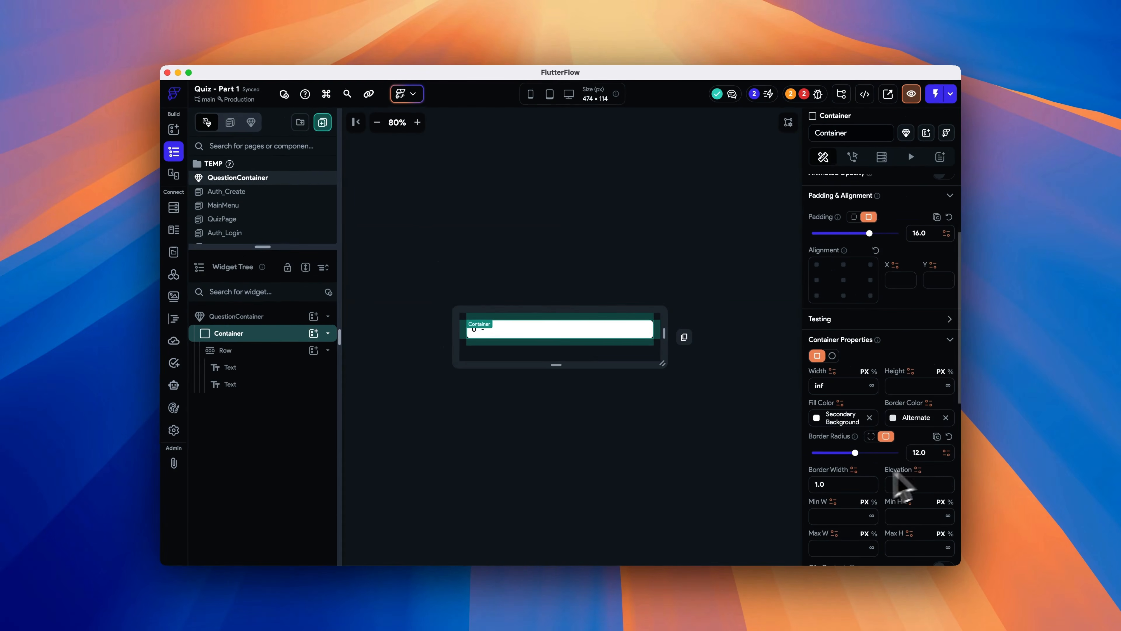
{"action": "left_click_drag", "start_coordinate": [882, 487], "coordinate": [767, 480]}
{"action": "type", "text": "2"}
{"action": "scroll", "coordinate": [988, 513], "scroll_direction": "down", "scroll_amount": 3}
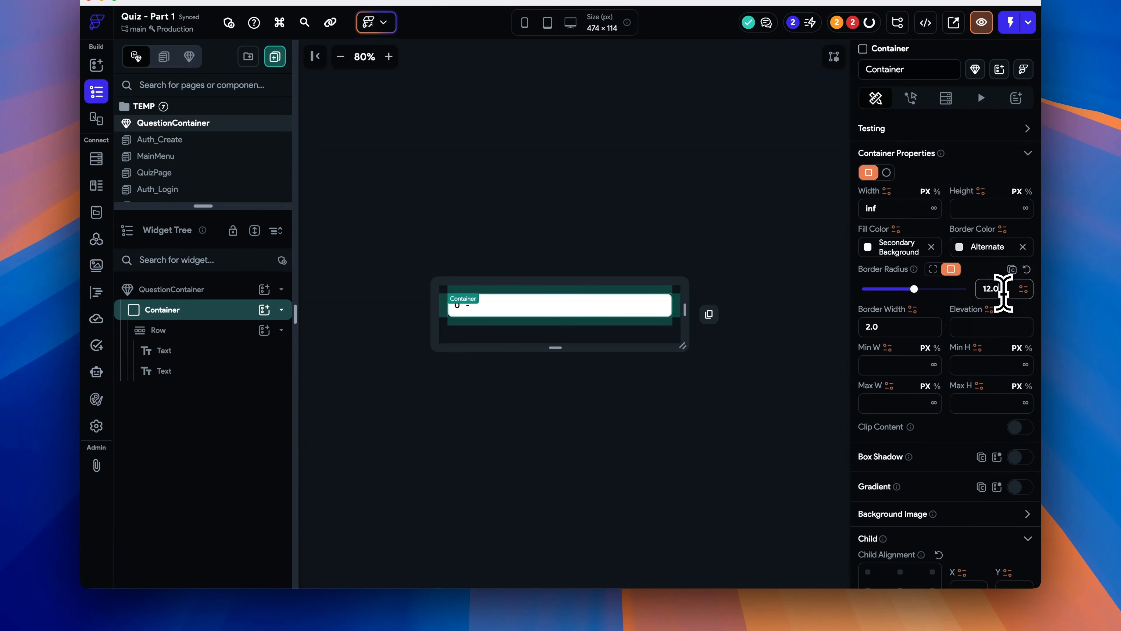
{"action": "left_click", "coordinate": [683, 258]}
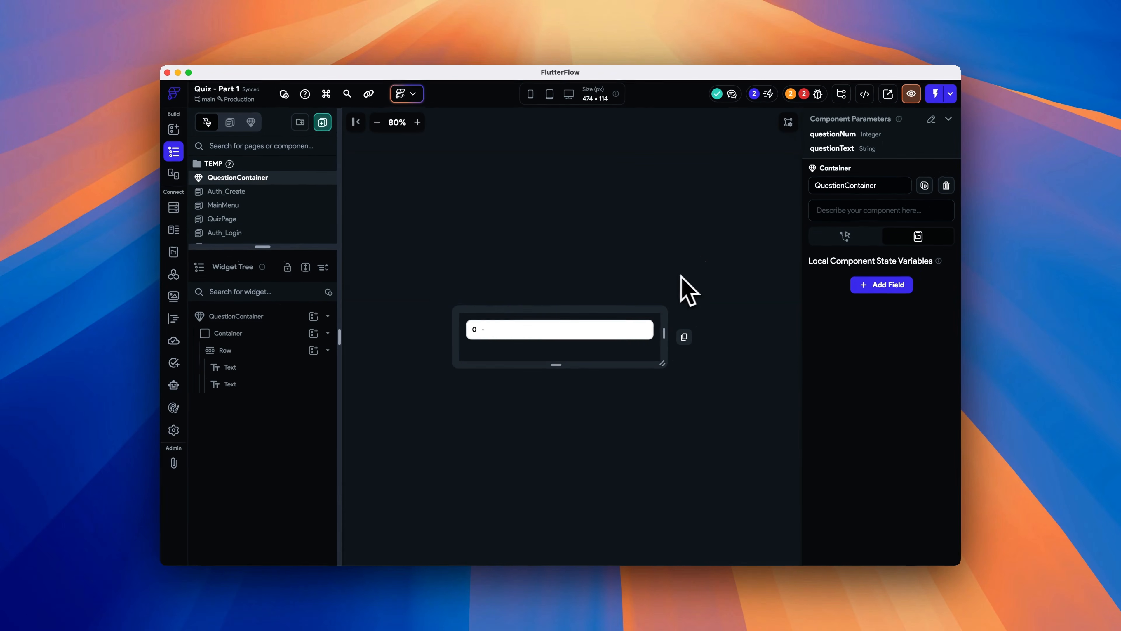
- On QuizPage, add a ListView to the question Column and move the QuestionContainer inside it
{"action": "left_click", "coordinate": [238, 219]}
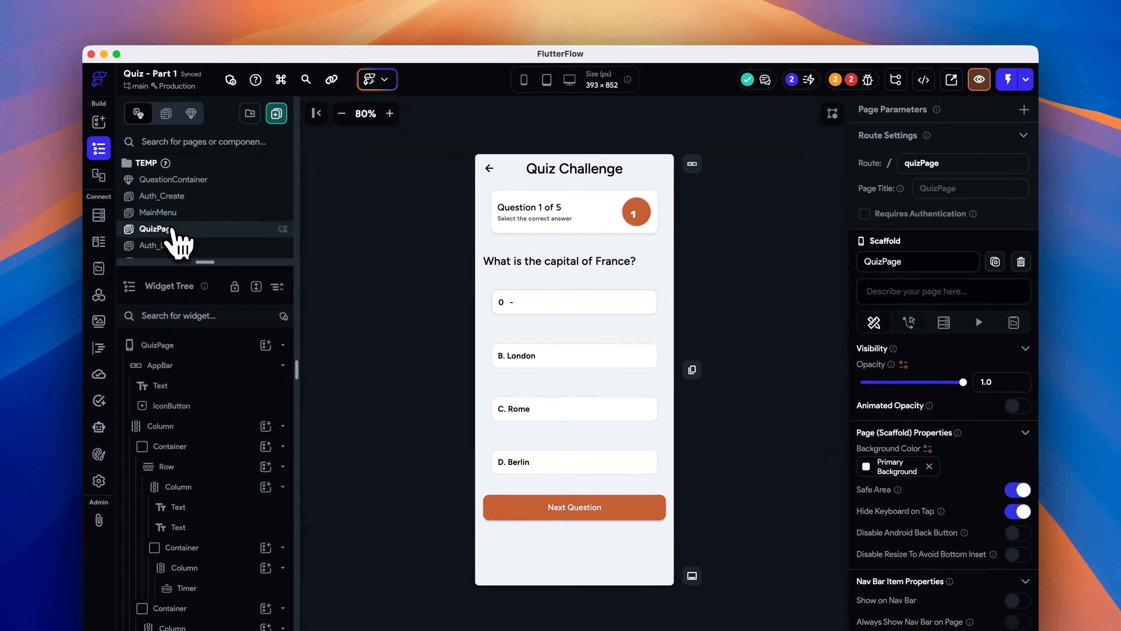
{"action": "left_click", "coordinate": [551, 304]}
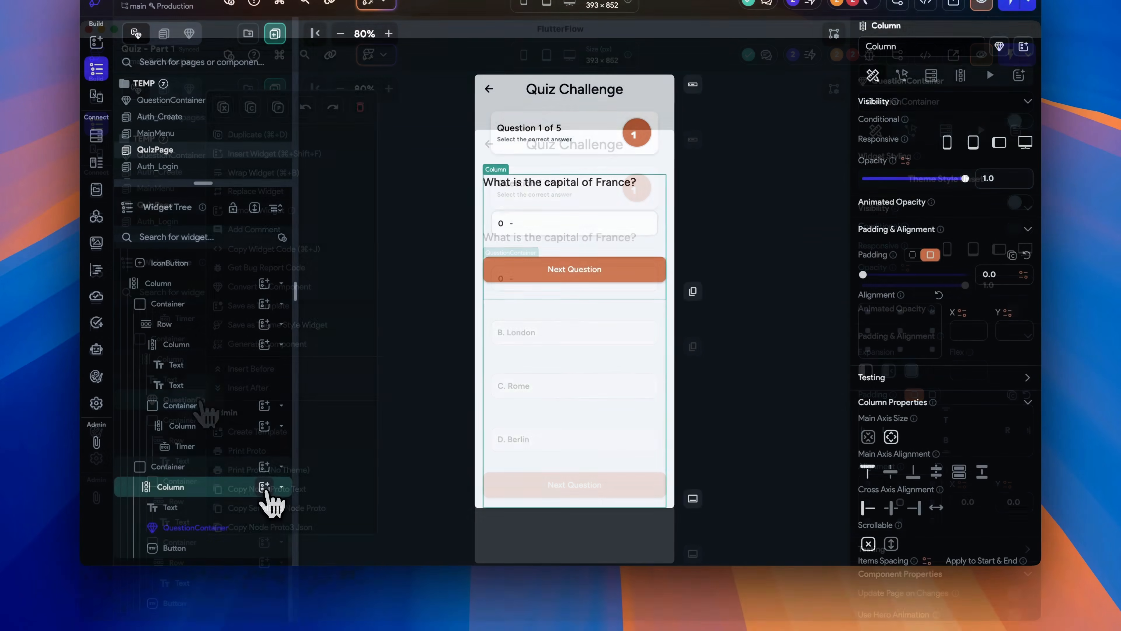
{"action": "left_click", "coordinate": [264, 486]}
{"action": "type", "text": "list"}
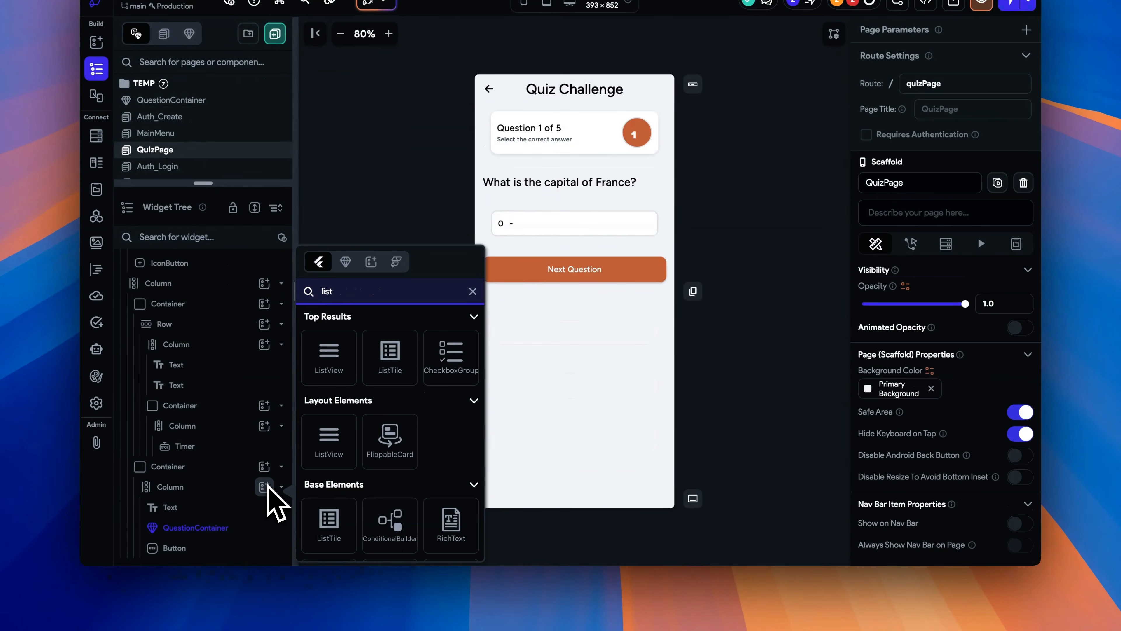
{"action": "left_click", "coordinate": [329, 356]}
{"action": "scroll", "coordinate": [243, 437], "scroll_direction": "down", "scroll_amount": 3}
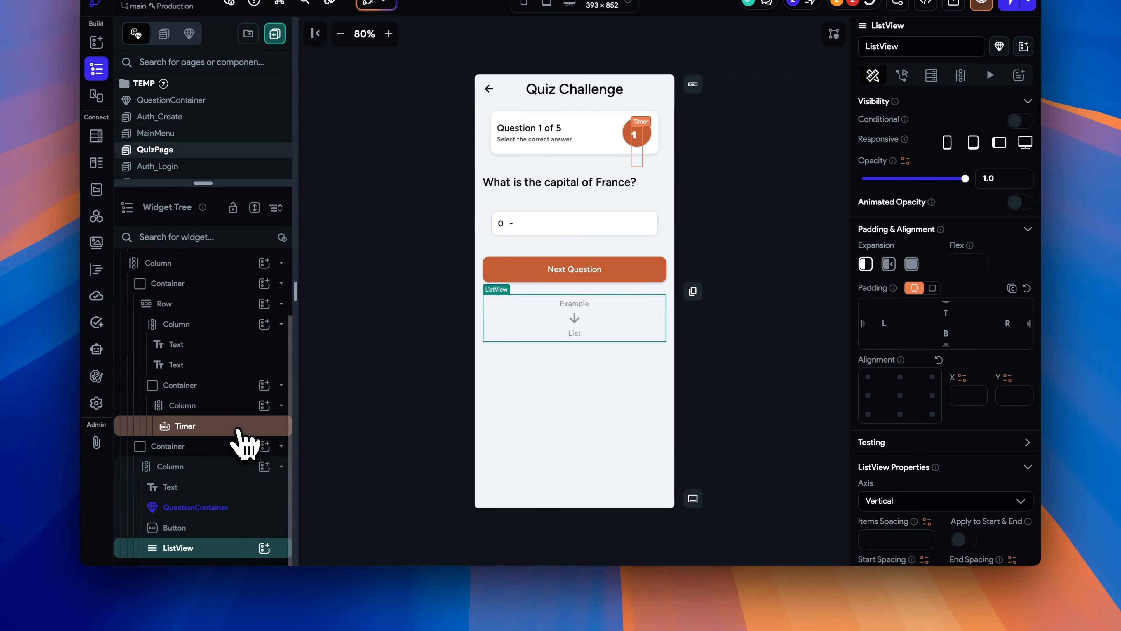
{"action": "left_click_drag", "start_coordinate": [211, 528], "coordinate": [194, 503]}
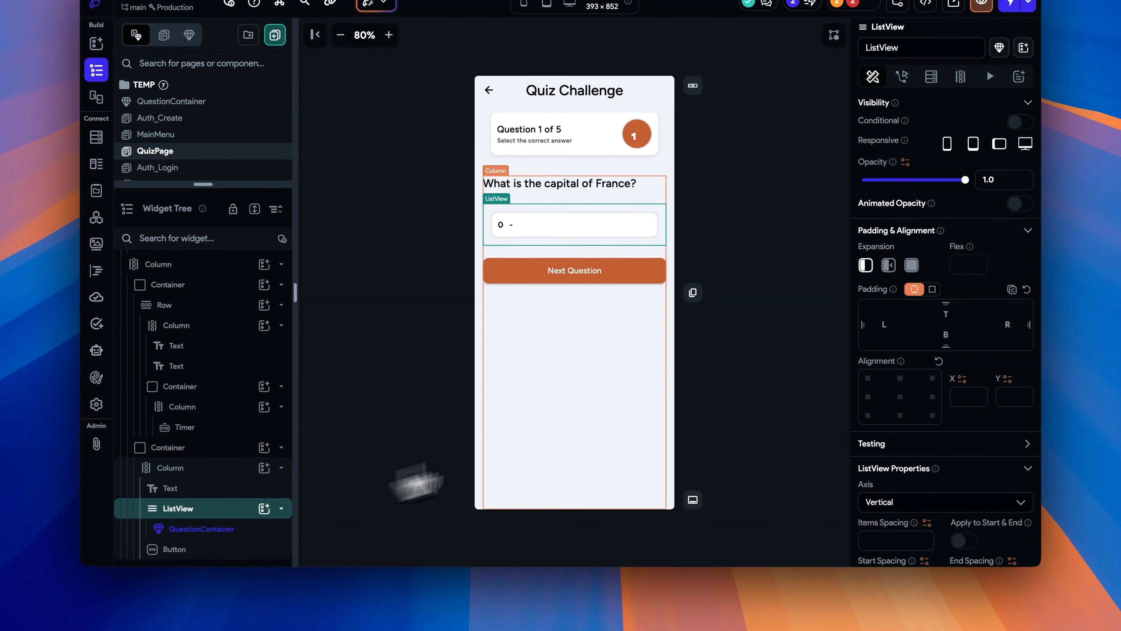
{"action": "left_click", "coordinate": [751, 356]}
- Generate the ListView's children from a variable named multipleChoiceAnswers
{"action": "left_click", "coordinate": [198, 508]}
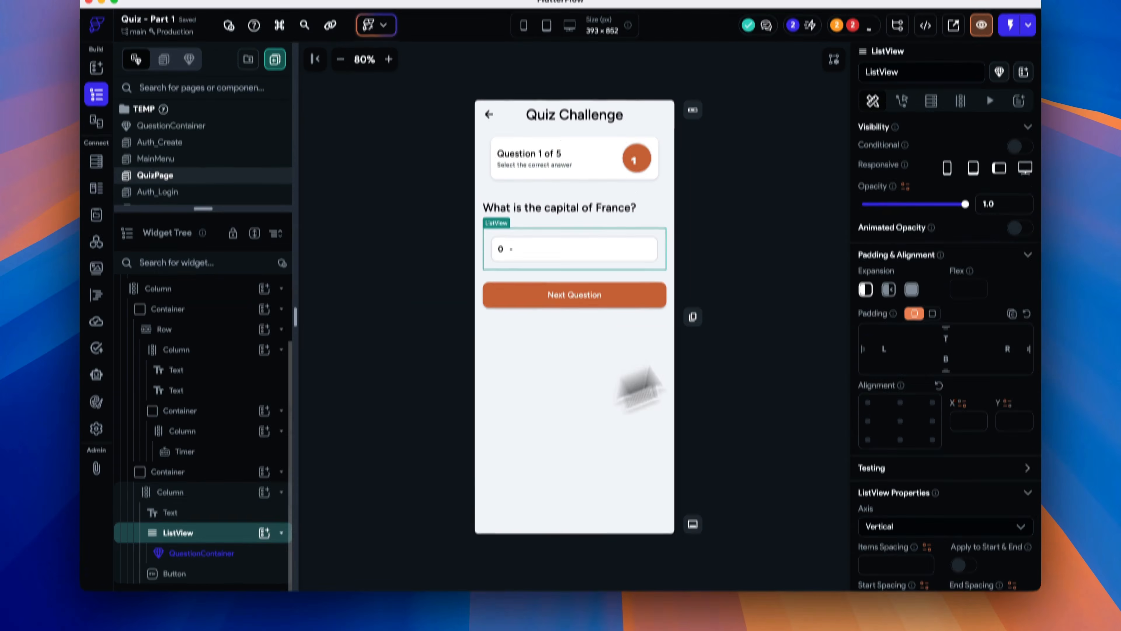
{"action": "left_click", "coordinate": [961, 76]}
{"action": "left_click", "coordinate": [918, 136]}
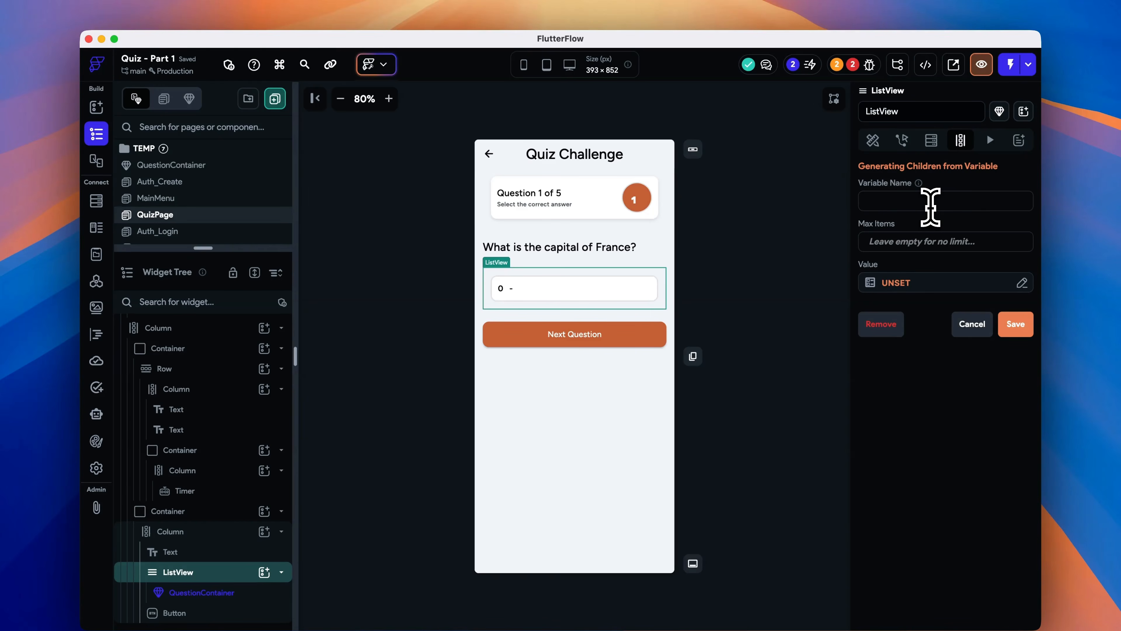
{"action": "type", "text": "question"}
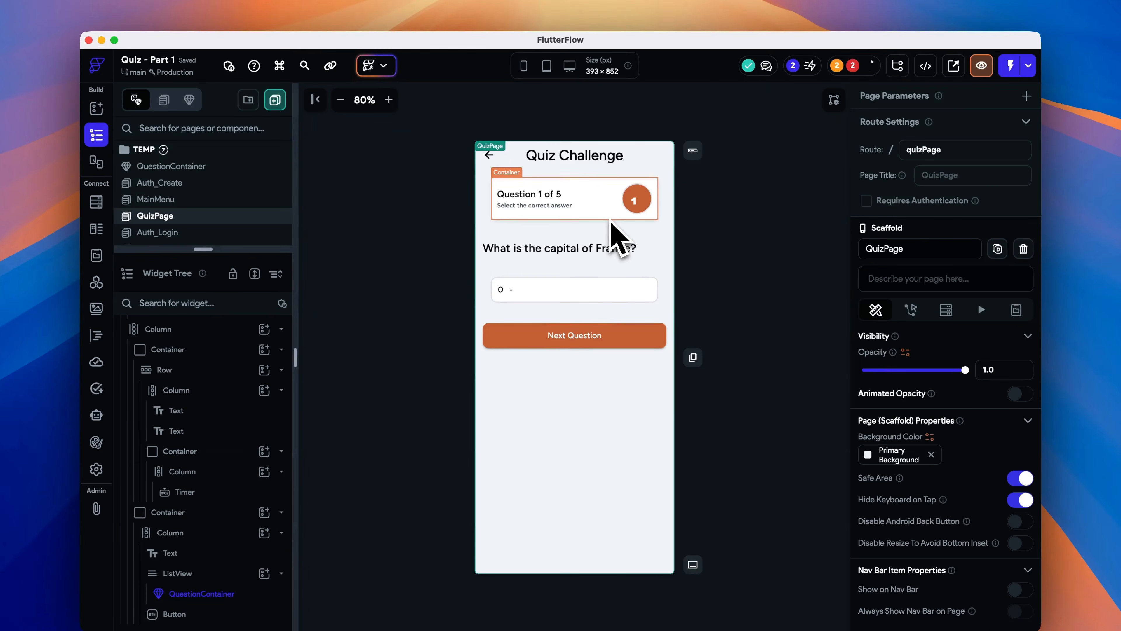
- Convert the question header container on QuizPage into a component named QuestionHeaderCard
{"action": "left_click", "coordinate": [612, 221]}
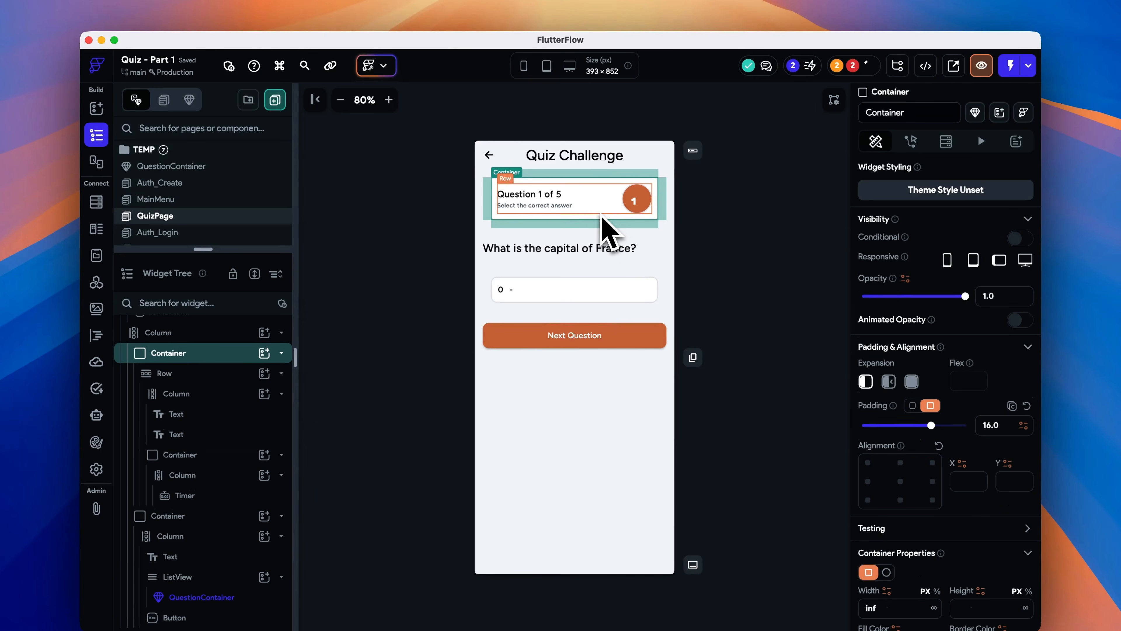
{"action": "right_click", "coordinate": [618, 220]}
{"action": "left_click", "coordinate": [666, 241]}
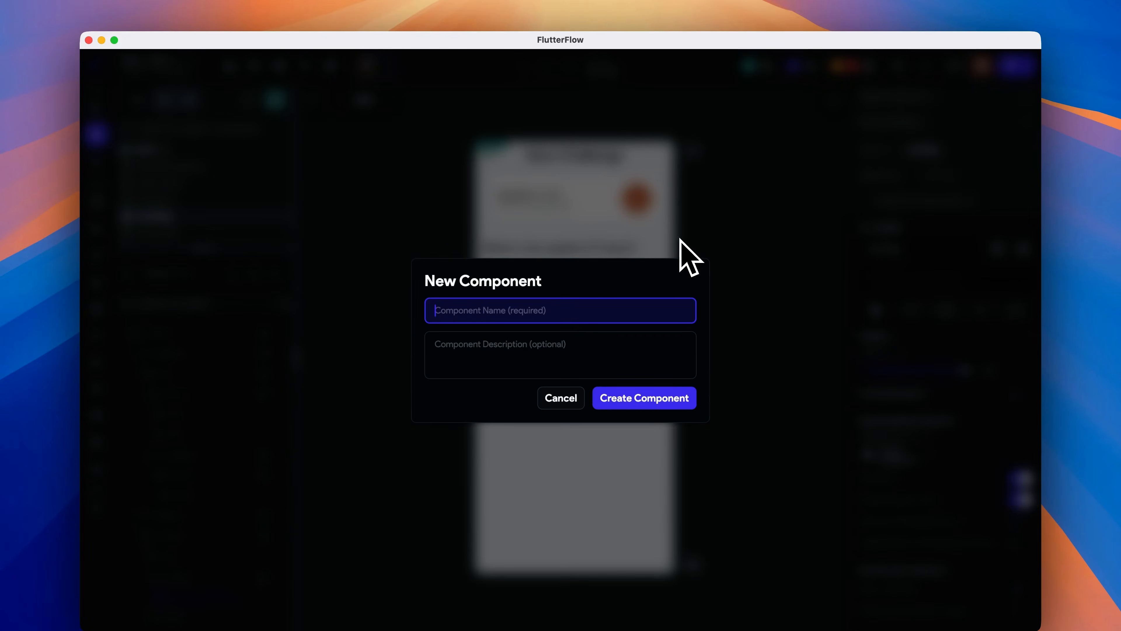
{"action": "type", "text": "QuestionHeaderCard"}
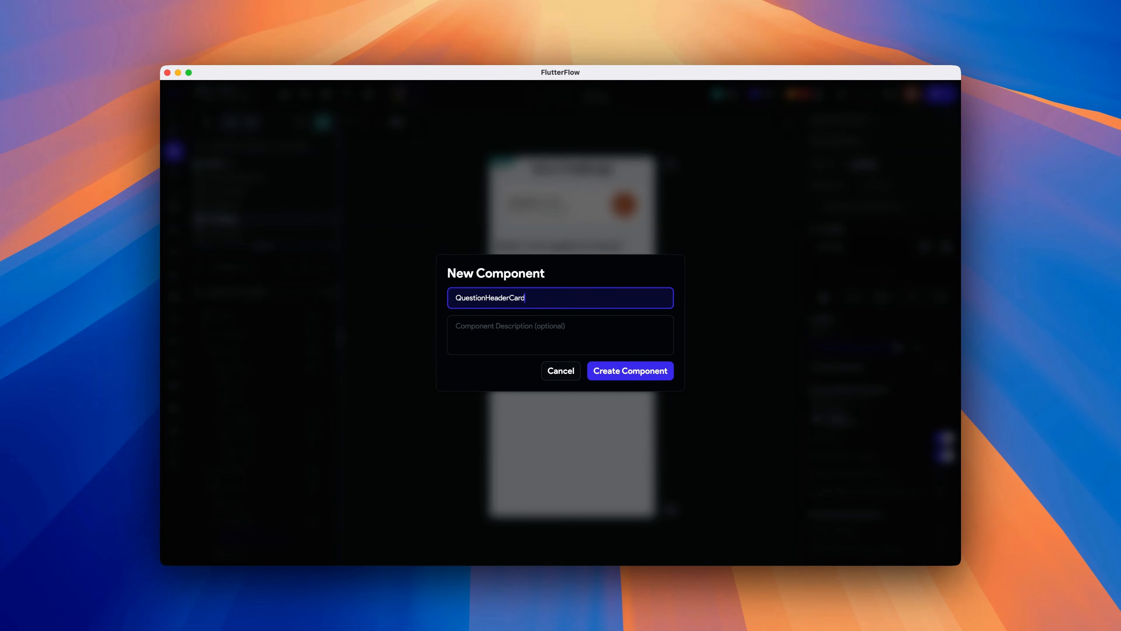
{"action": "left_click", "coordinate": [660, 369]}
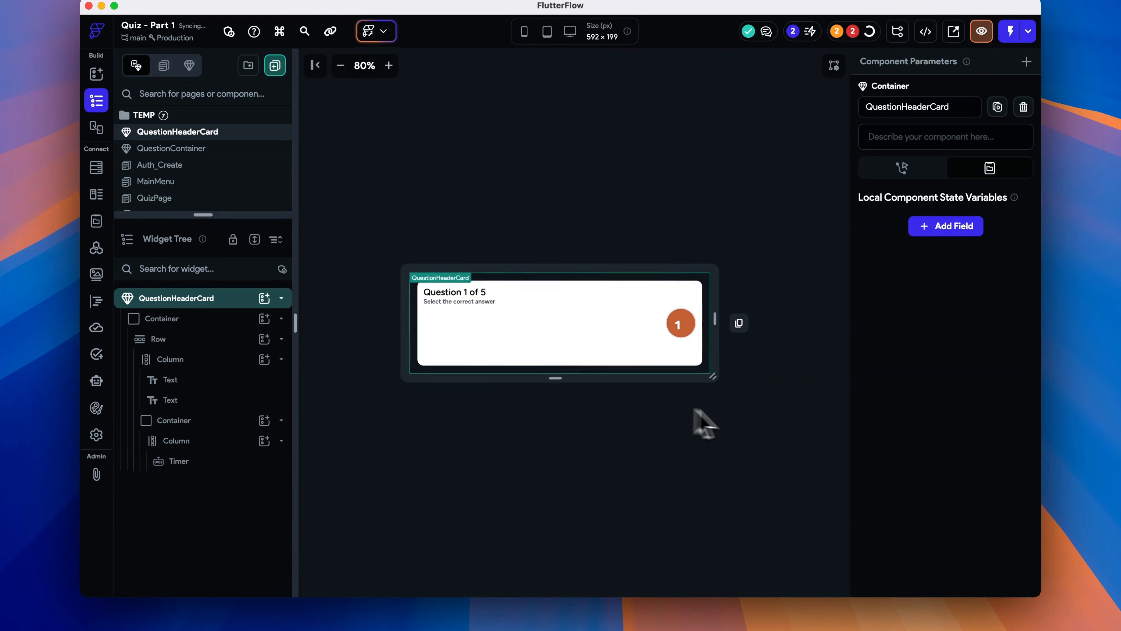
- Wrap the "Question 1 of 5" Text of QuestionHeaderCard in a Row
{"action": "left_click", "coordinate": [479, 321]}
{"action": "right_click", "coordinate": [194, 380]}
{"action": "left_click", "coordinate": [282, 135]}
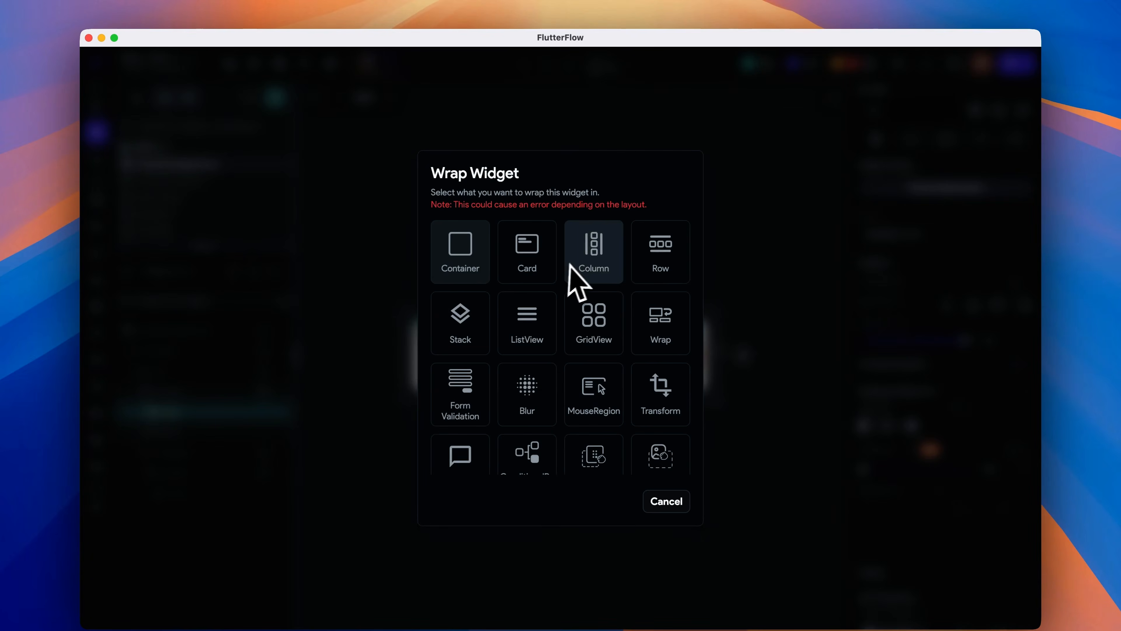
{"action": "left_click", "coordinate": [660, 250]}
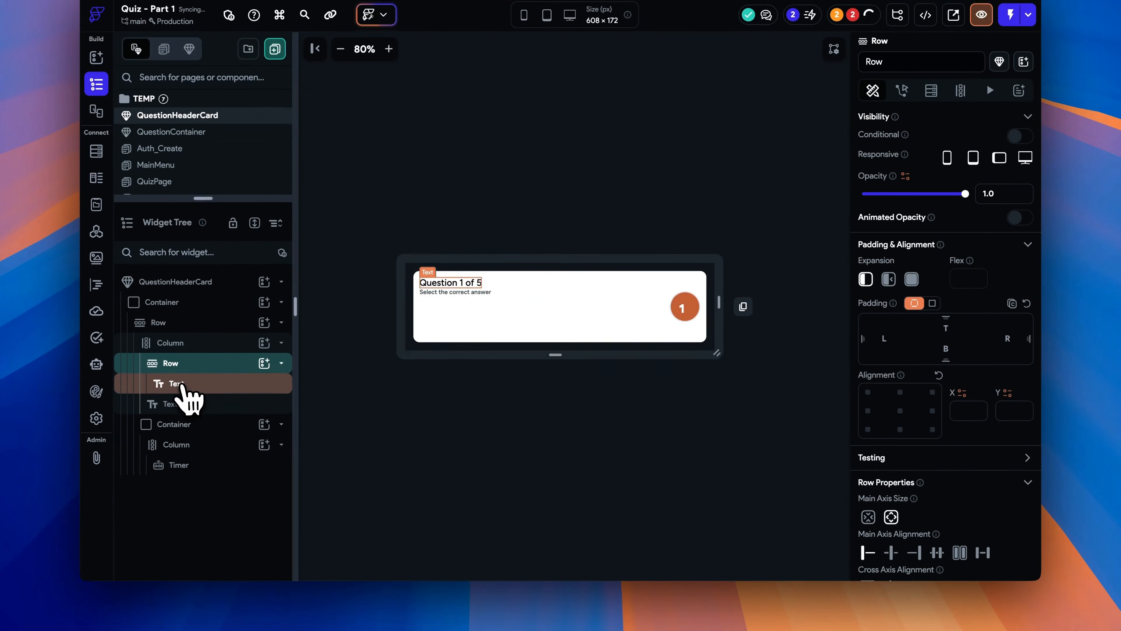
- Duplicate the Text three times inside the new Row
{"action": "left_click", "coordinate": [183, 384]}
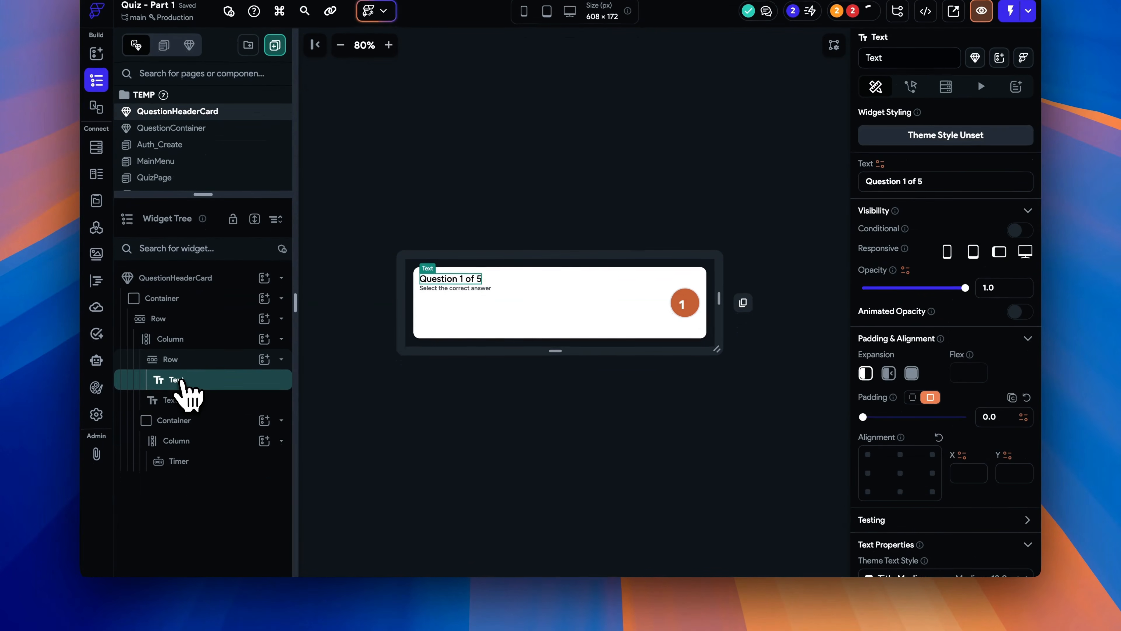
{"action": "key", "text": "super+d"}
{"action": "key", "text": "super+d"}
{"action": "key", "text": "super+d"}
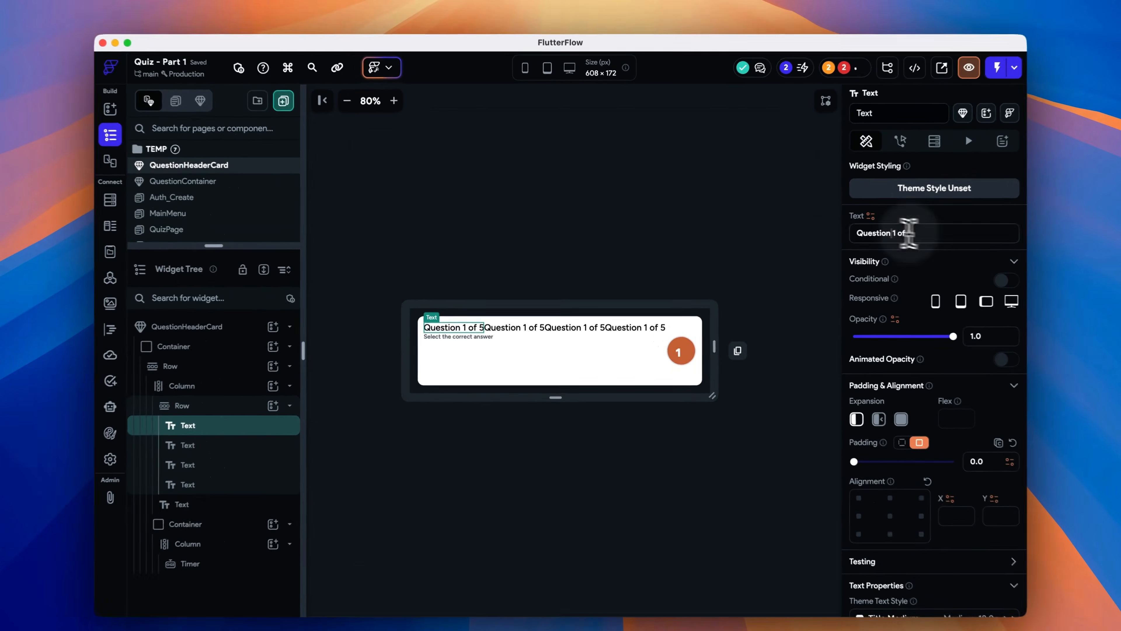
- Change the first Text in the Row to read "Question"
{"action": "left_click_drag", "start_coordinate": [845, 238], "coordinate": [872, 237]}
{"action": "key", "text": "BackSpace"}
{"action": "left_click", "coordinate": [176, 451]}
{"action": "left_click", "coordinate": [791, 247]}
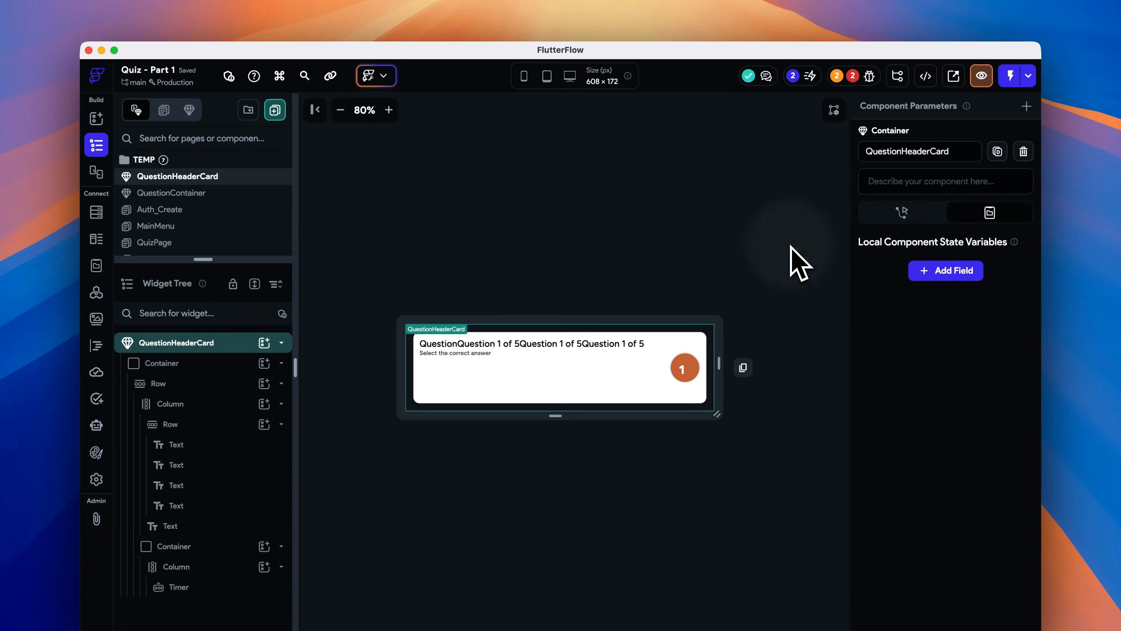
- Add a component parameter named questionNum of type Integer to QuestionHeaderCard
{"action": "left_click", "coordinate": [1028, 109]}
{"action": "left_click", "coordinate": [949, 185]}
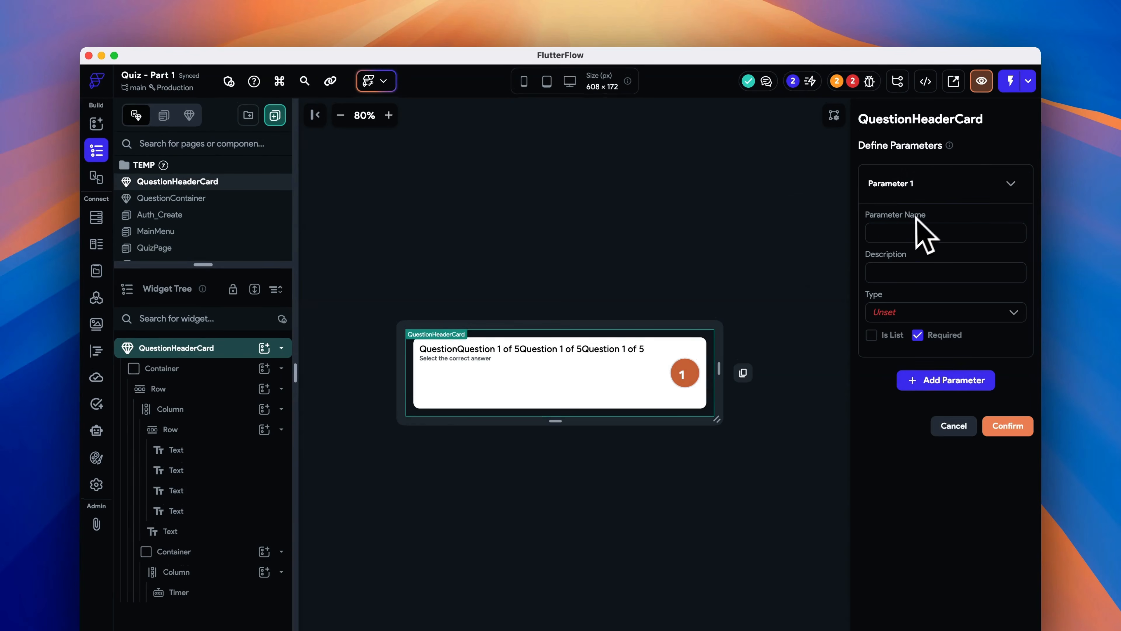
{"action": "type", "text": "questionNum"}
{"action": "left_click", "coordinate": [957, 313]}
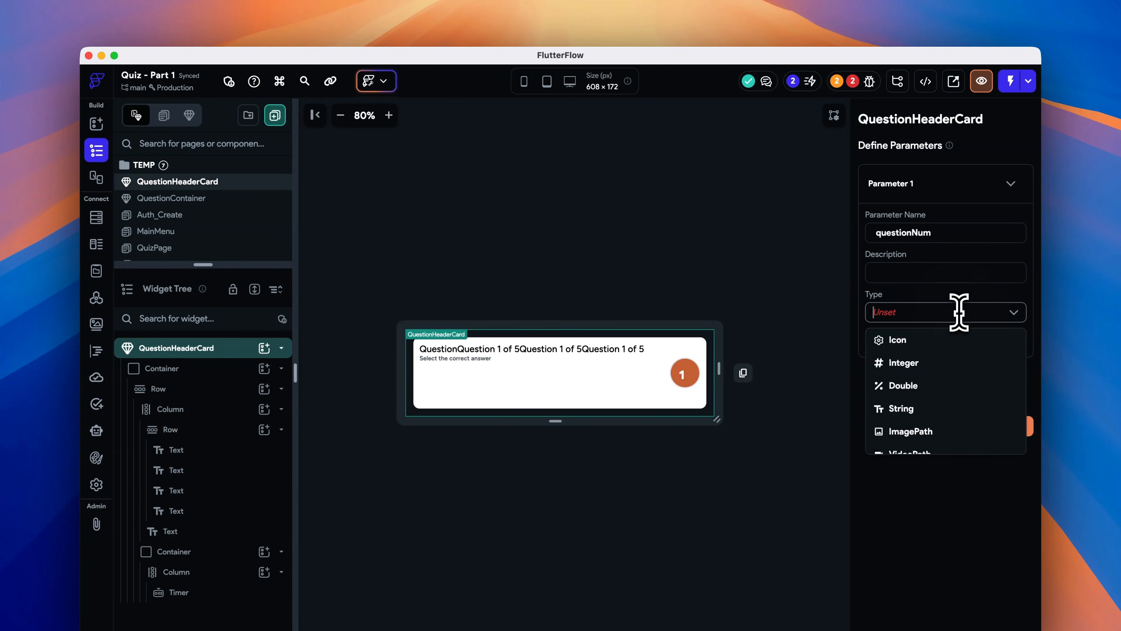
{"action": "left_click", "coordinate": [917, 361]}
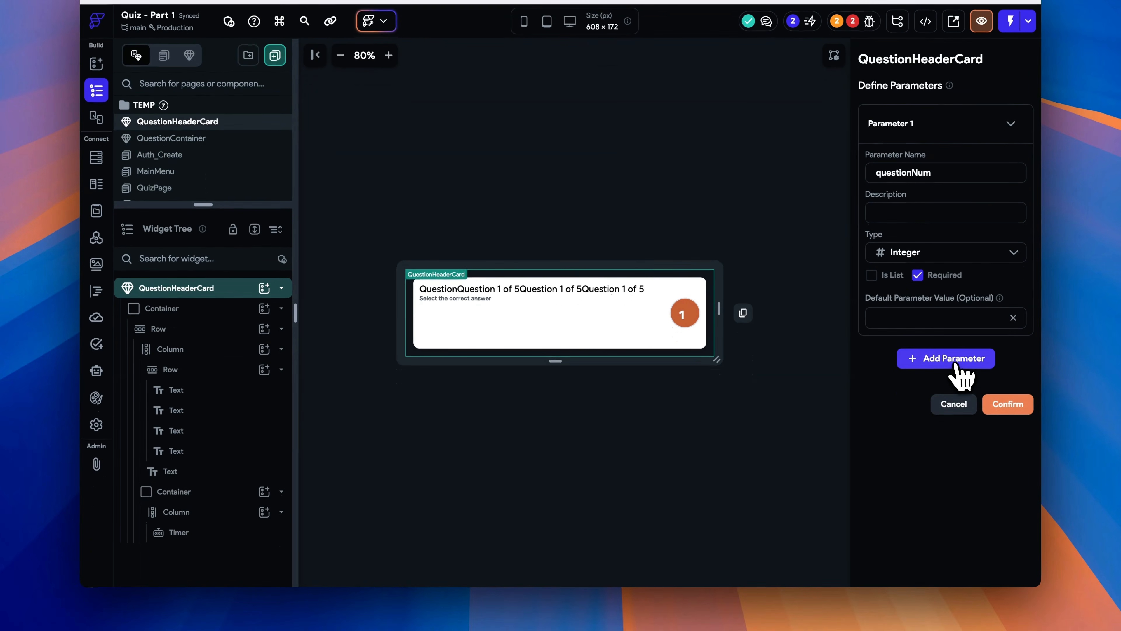
- Add a second Integer parameter named totalNumQuestions and confirm the parameters
{"action": "left_click", "coordinate": [964, 358]}
{"action": "type", "text": "totalNumQuestions"}
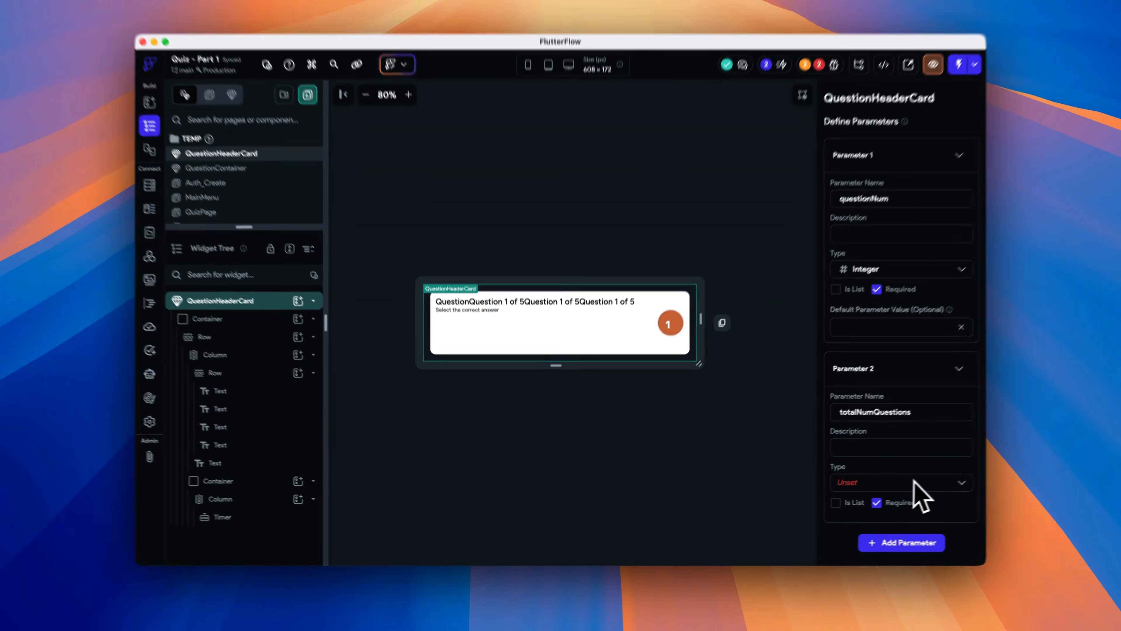
{"action": "left_click", "coordinate": [949, 492]}
{"action": "left_click", "coordinate": [954, 459]}
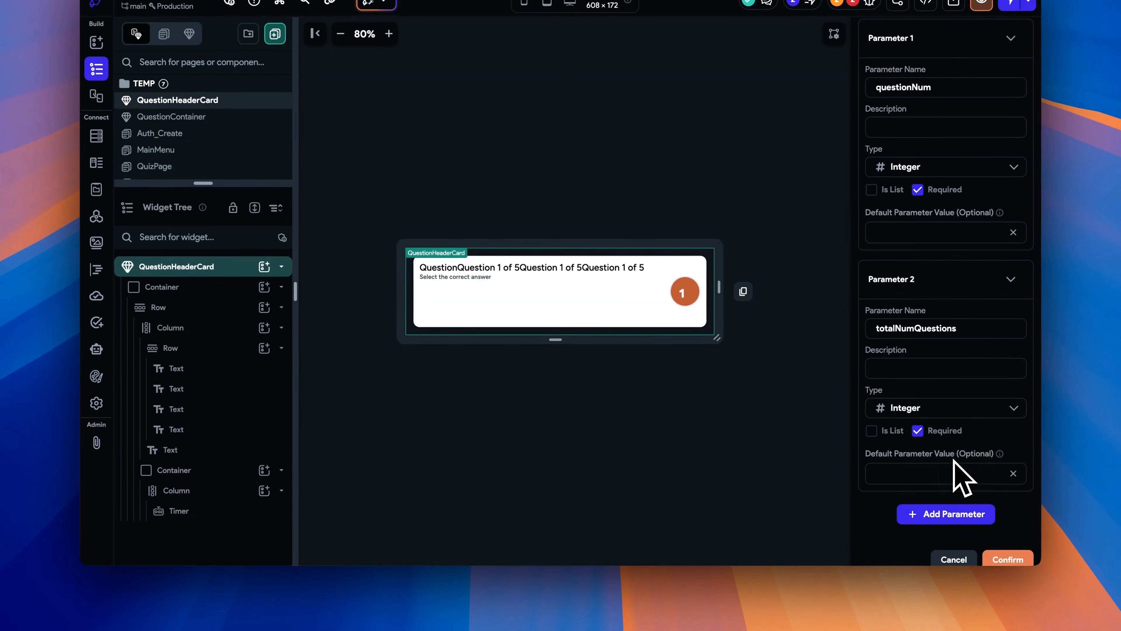
{"action": "left_click", "coordinate": [1010, 557]}
- Bind the second Text in the Row to the questionNum component parameter
{"action": "left_click", "coordinate": [495, 312]}
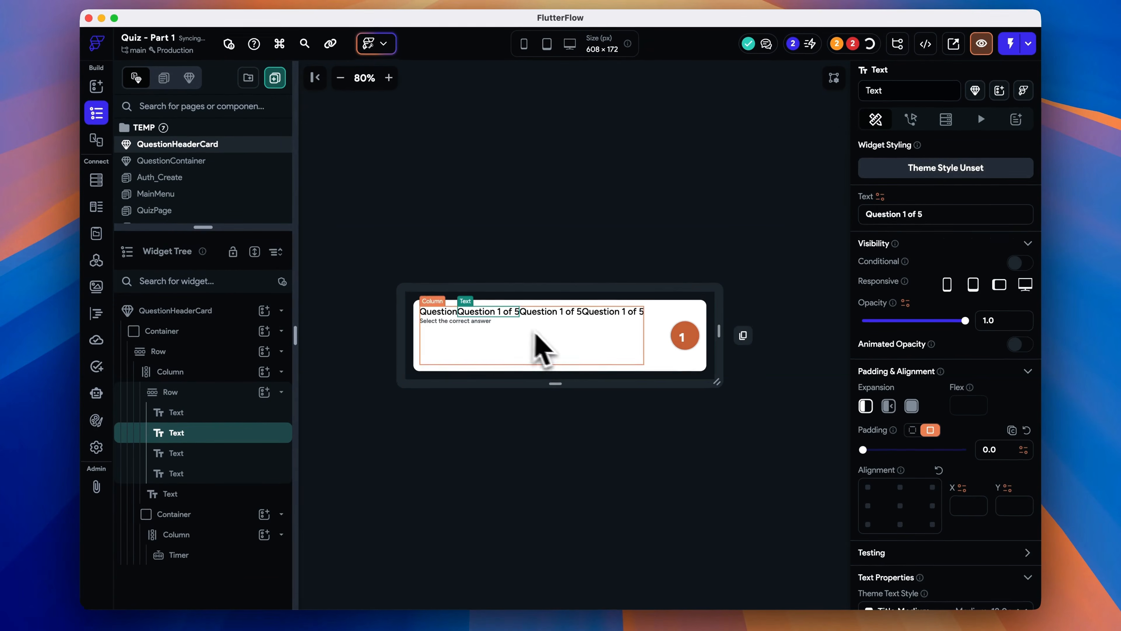
{"action": "left_click", "coordinate": [880, 187]}
{"action": "left_click", "coordinate": [729, 313]}
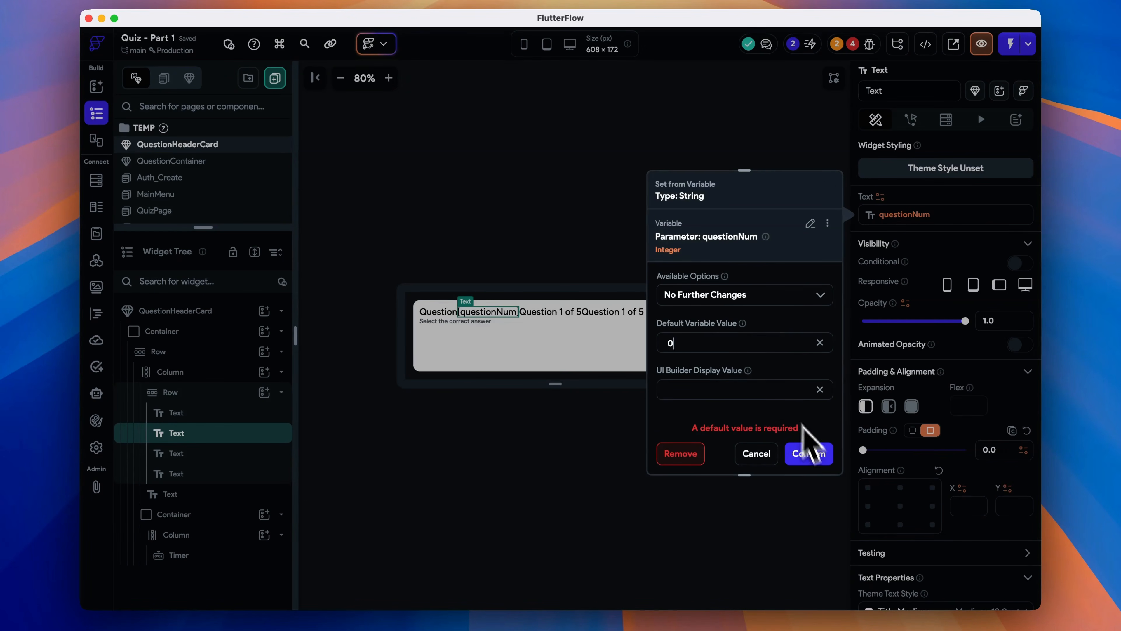
{"action": "left_click", "coordinate": [809, 453]}
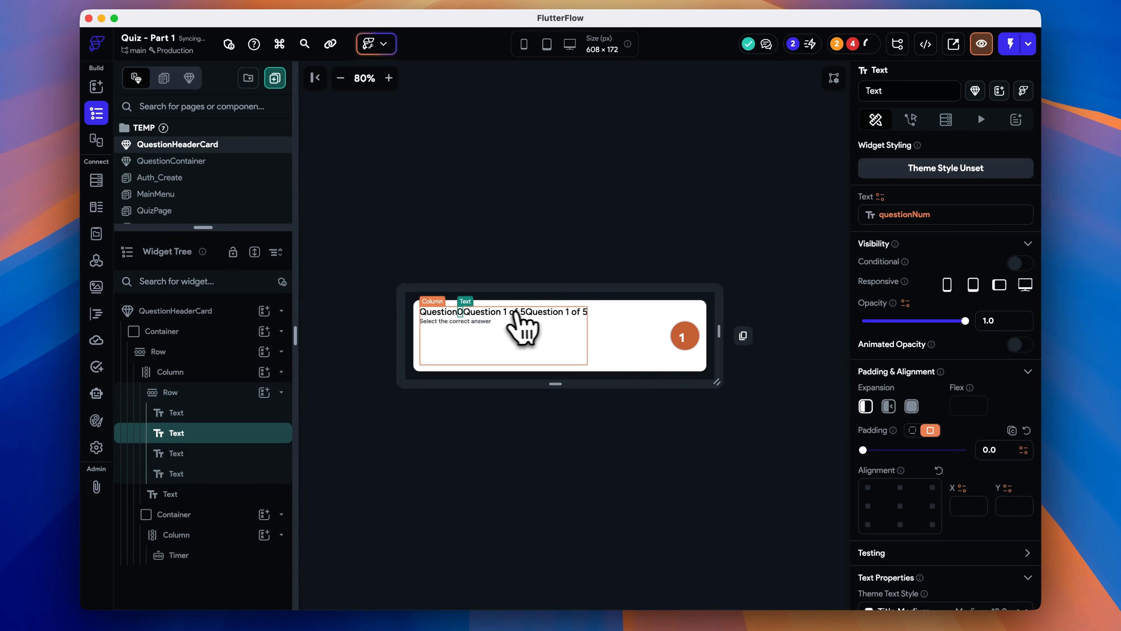
- Change the third Text in the Row to read "of"
{"action": "left_click", "coordinate": [501, 317]}
{"action": "left_click", "coordinate": [918, 214]}
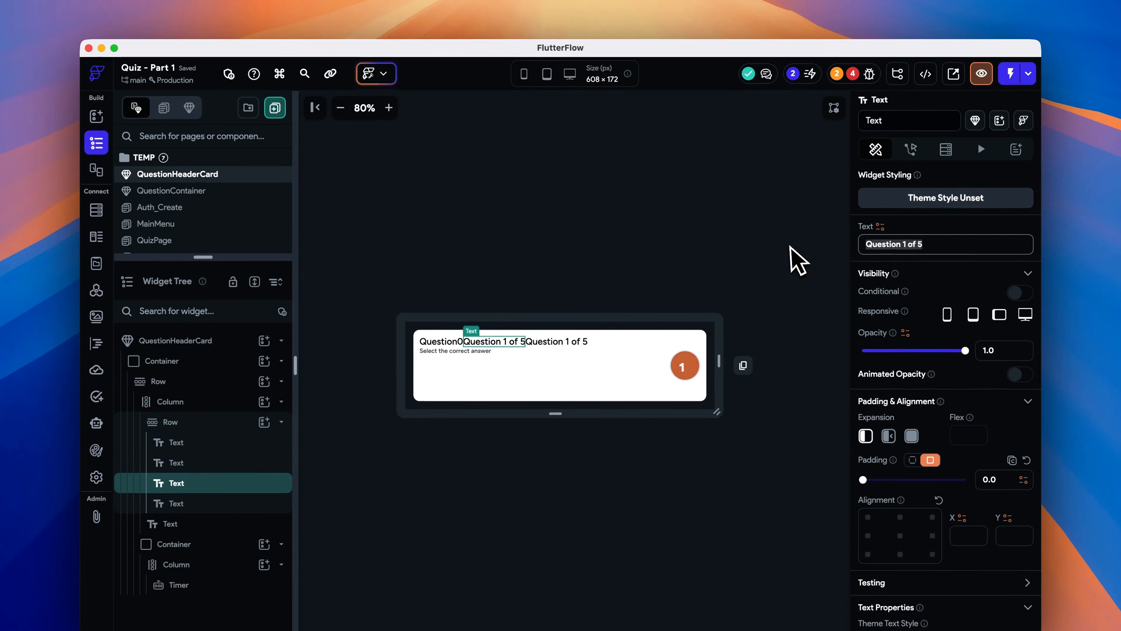
- Bind the fourth Text in the Row to the totalNumQuestions component parameter
{"action": "left_click", "coordinate": [508, 342]}
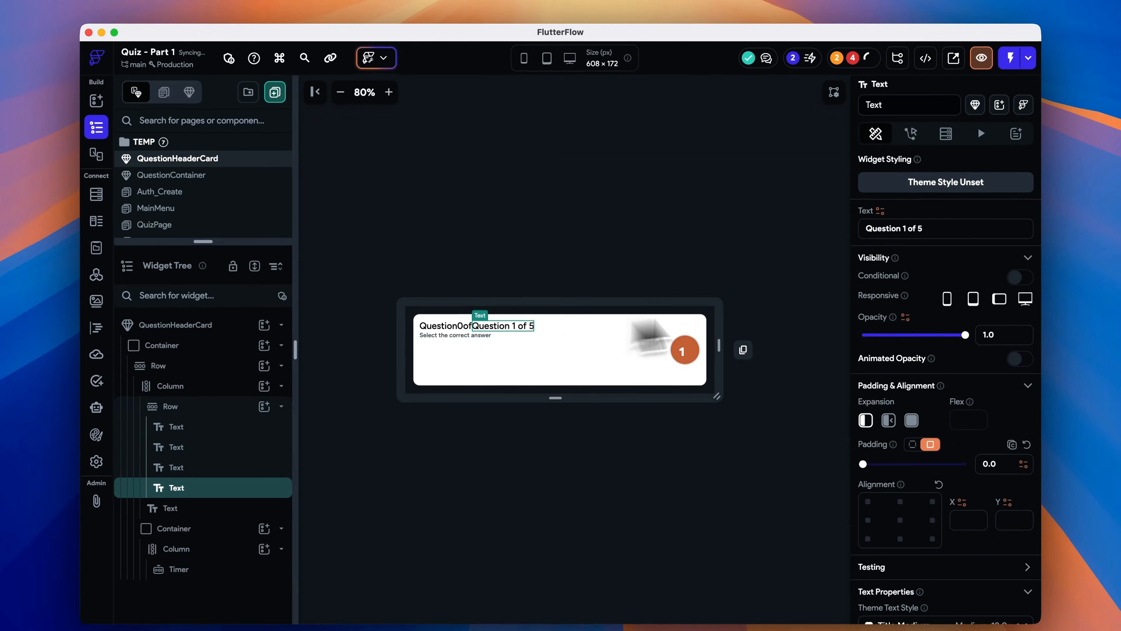
{"action": "left_click", "coordinate": [880, 226]}
{"action": "left_click", "coordinate": [723, 332]}
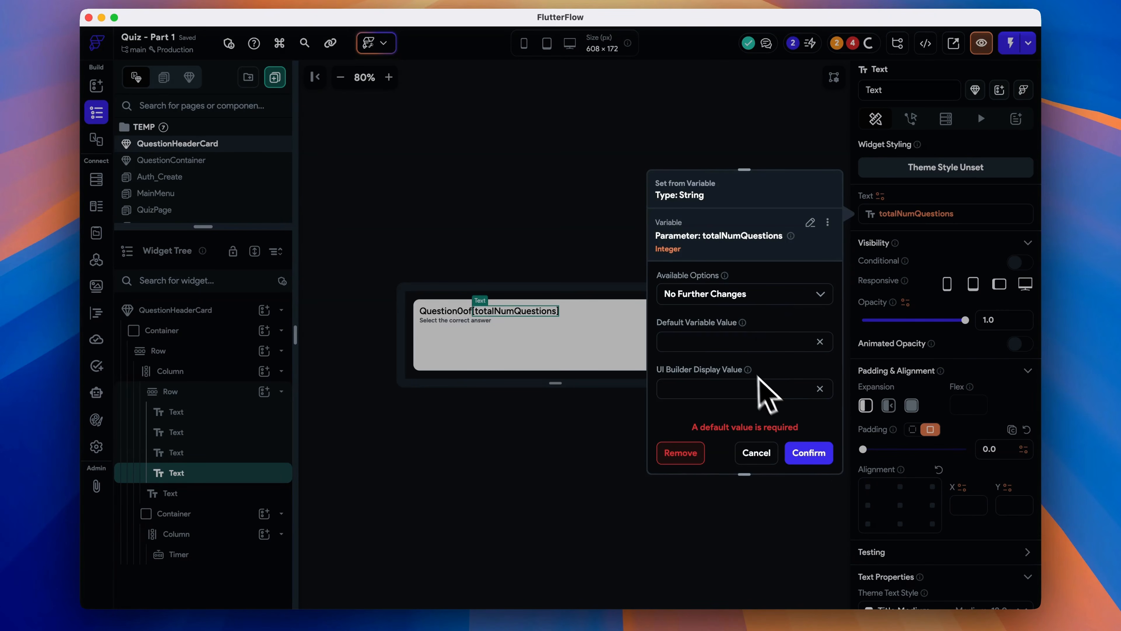
{"action": "left_click", "coordinate": [809, 453]}
{"action": "left_click", "coordinate": [643, 438]}
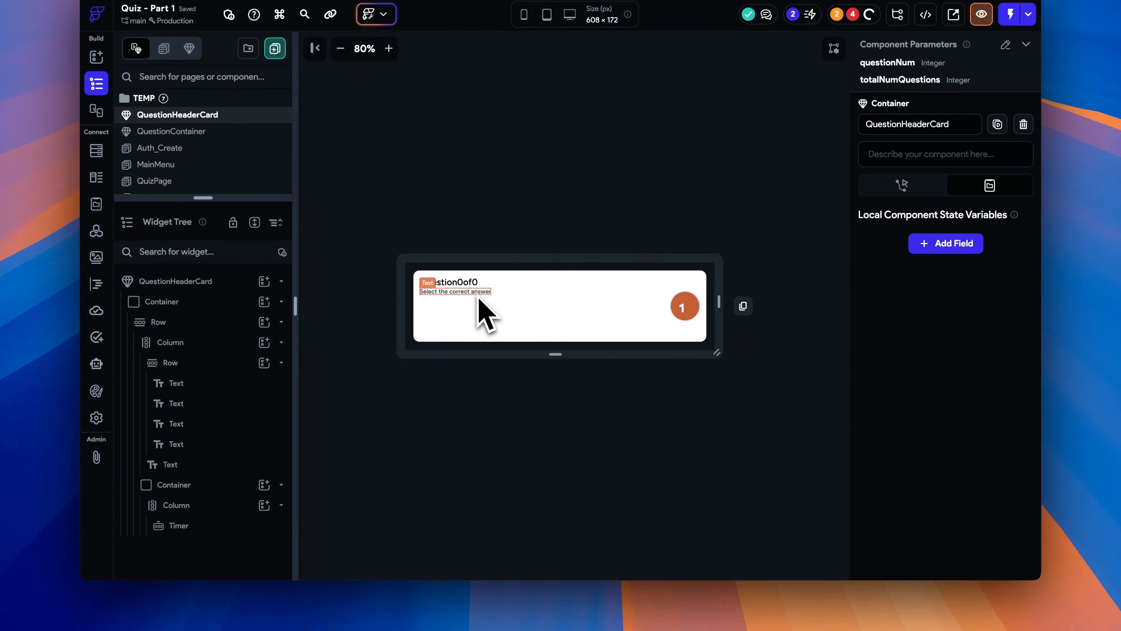
- Set the item spacing of the Row holding the question texts to 8
{"action": "left_click", "coordinate": [506, 298]}
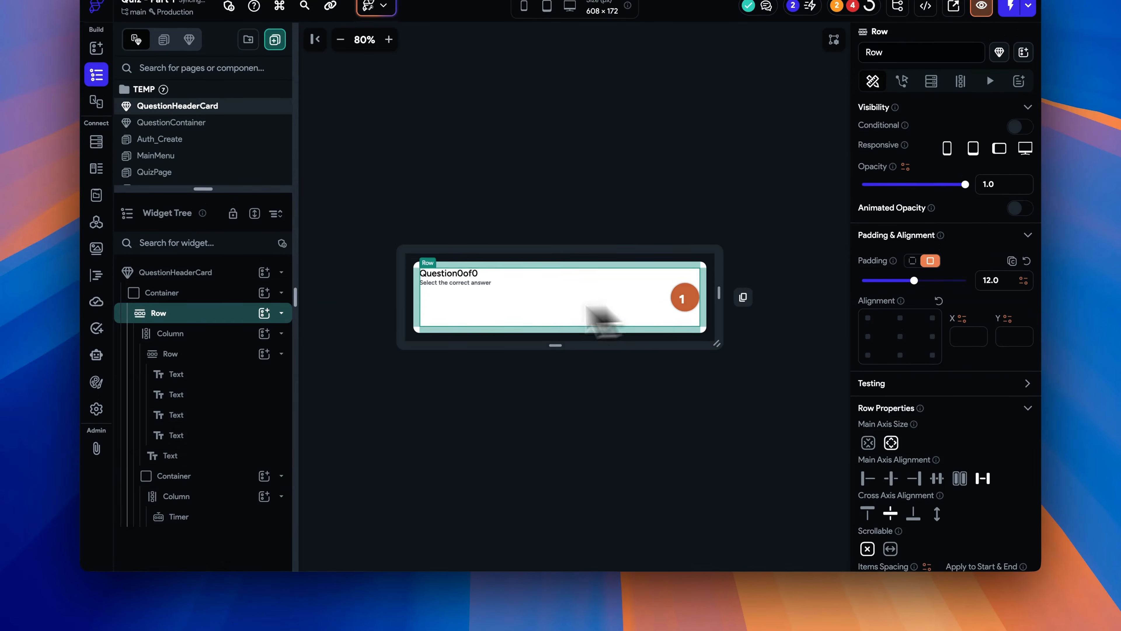
{"action": "left_click", "coordinate": [201, 334]}
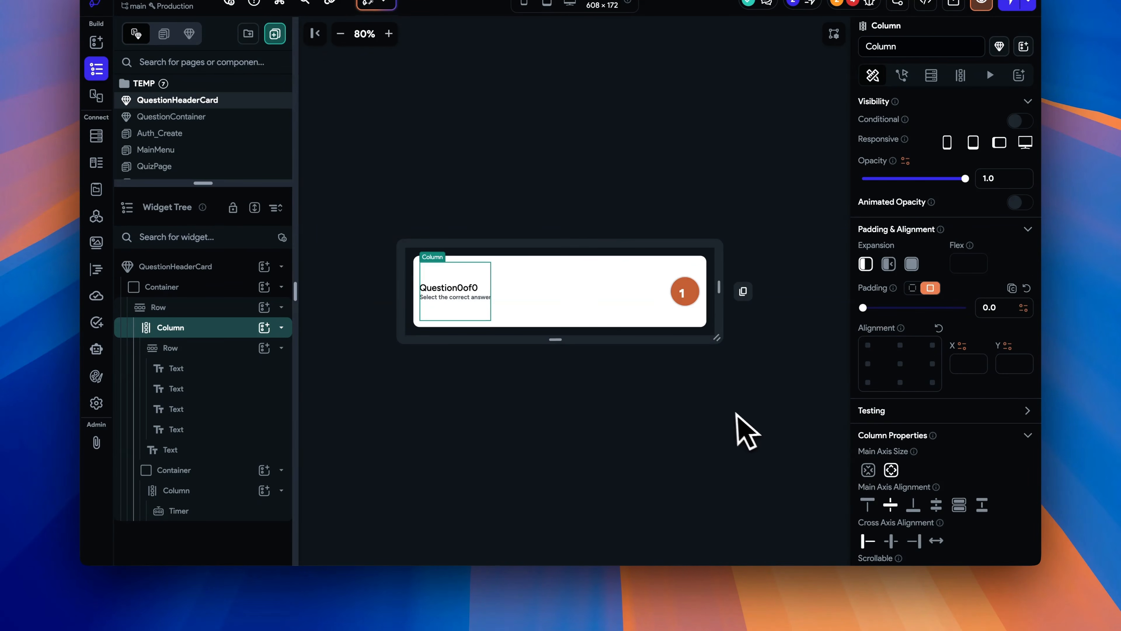
{"action": "left_click", "coordinate": [749, 403]}
{"action": "left_click", "coordinate": [467, 288]}
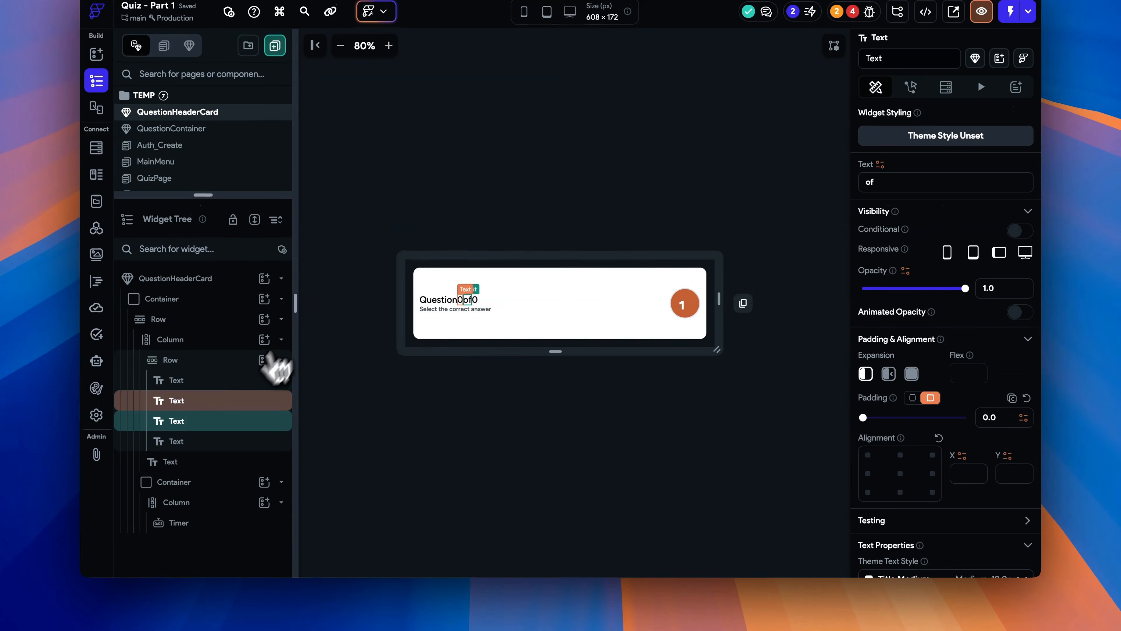
{"action": "left_click", "coordinate": [210, 353]}
{"action": "scroll", "coordinate": [1001, 530], "scroll_direction": "down", "scroll_amount": 4}
{"action": "left_click", "coordinate": [902, 485]}
{"action": "type", "text": "12"}
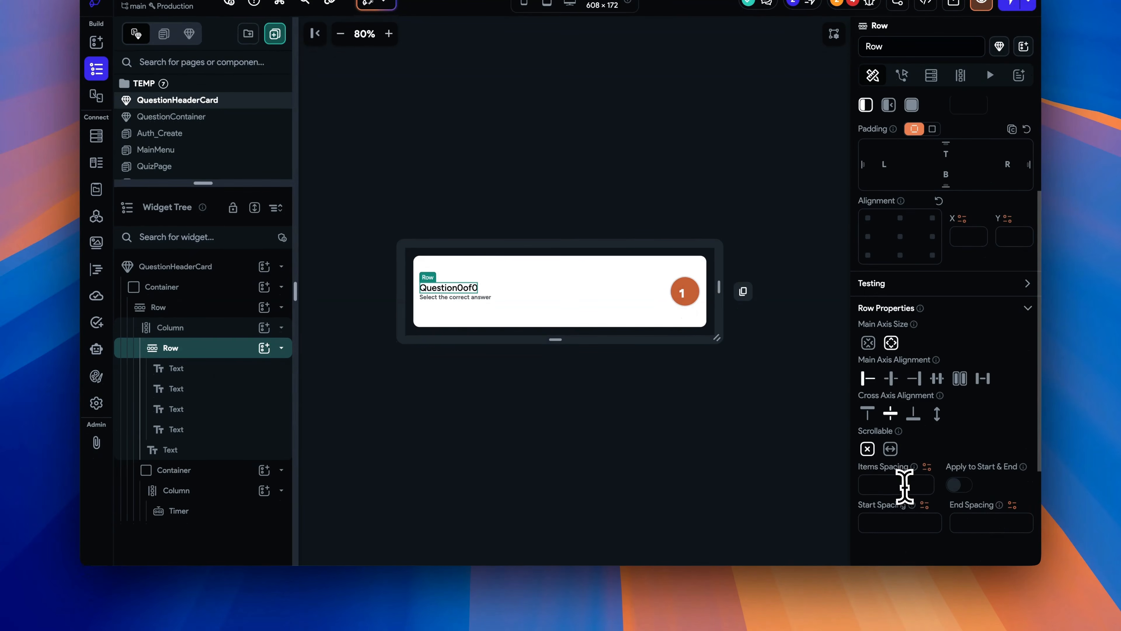
{"action": "key", "text": "BackSpace"}
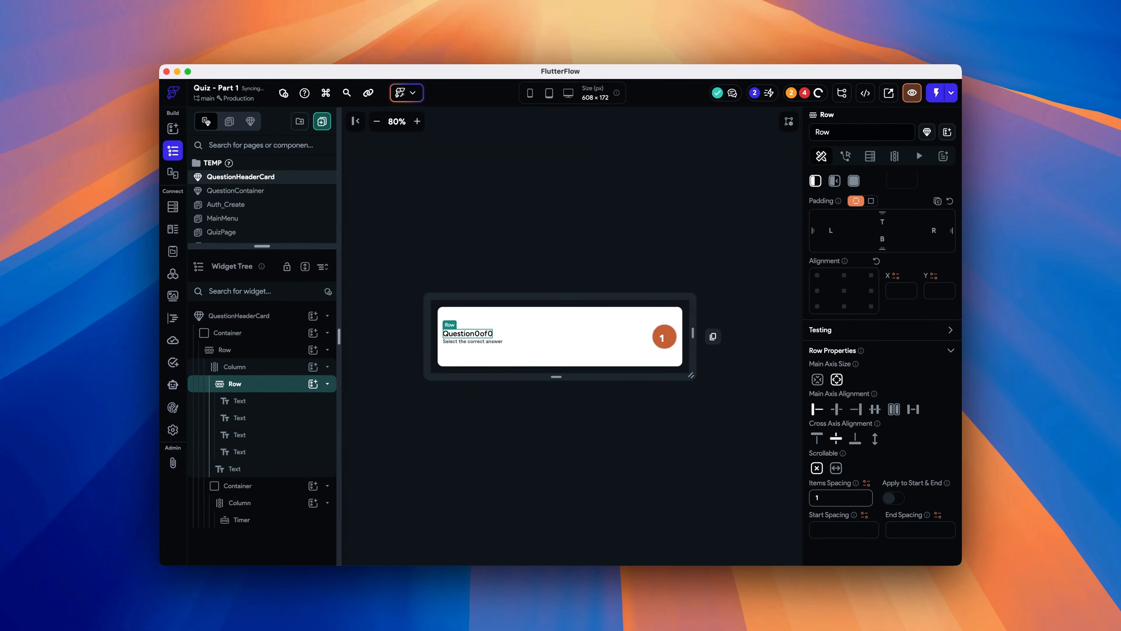
{"action": "type", "text": "8"}
{"action": "left_click", "coordinate": [753, 443]}
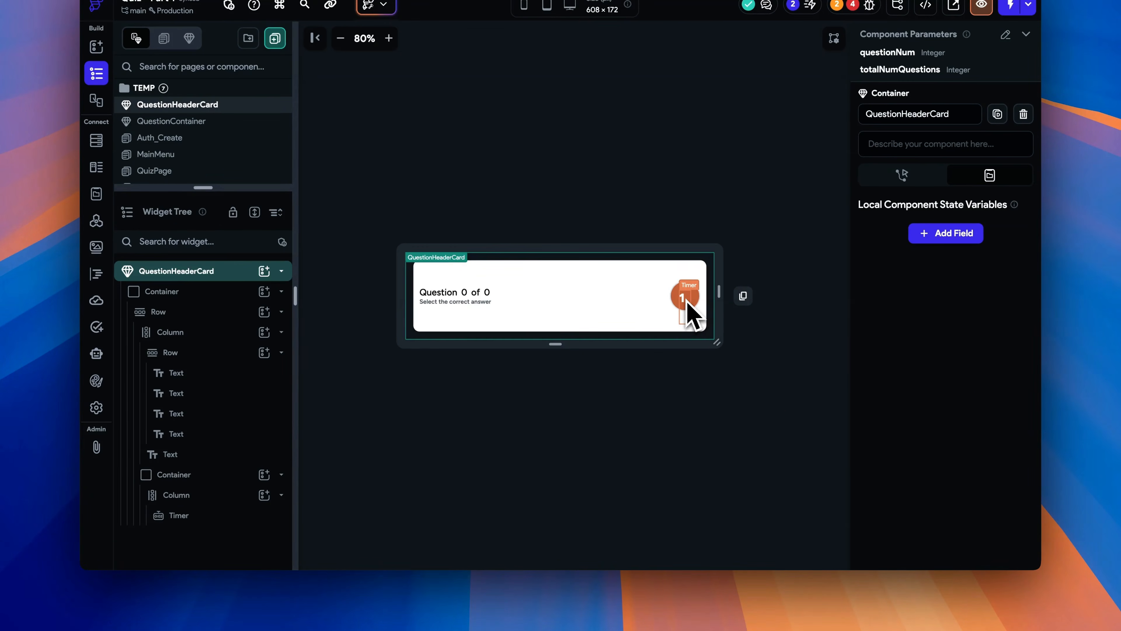
- Move the Timer out of its Column directly into the circular Container and center the Container's child alignment
{"action": "left_click", "coordinate": [693, 316]}
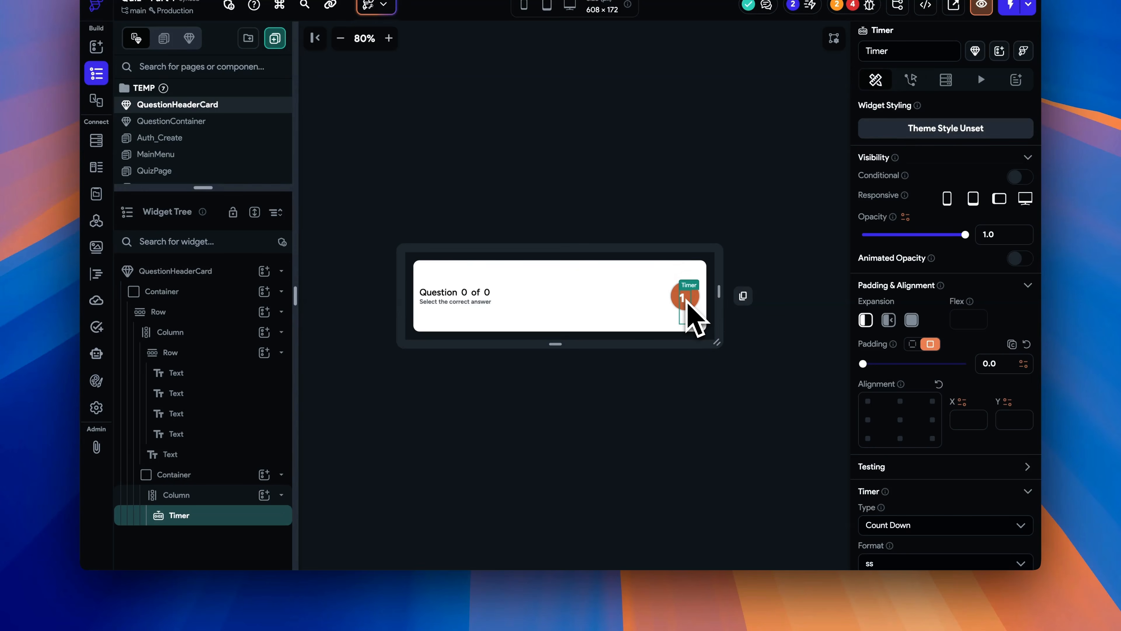
{"action": "scroll", "coordinate": [951, 496], "scroll_direction": "down", "scroll_amount": 3}
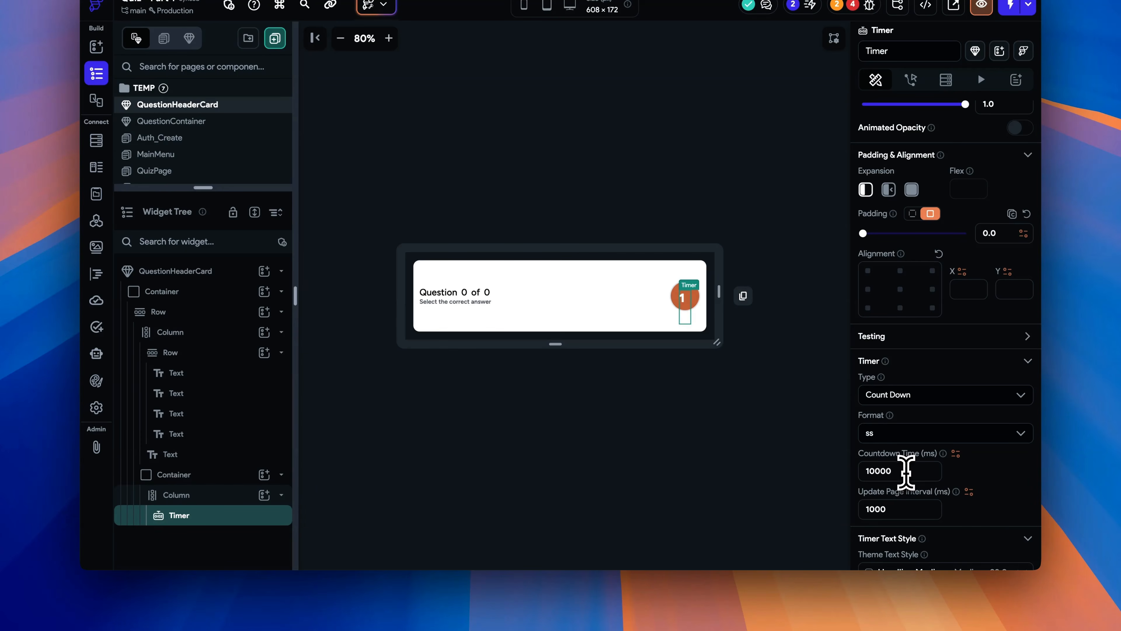
{"action": "scroll", "coordinate": [907, 510], "scroll_direction": "down", "scroll_amount": 5}
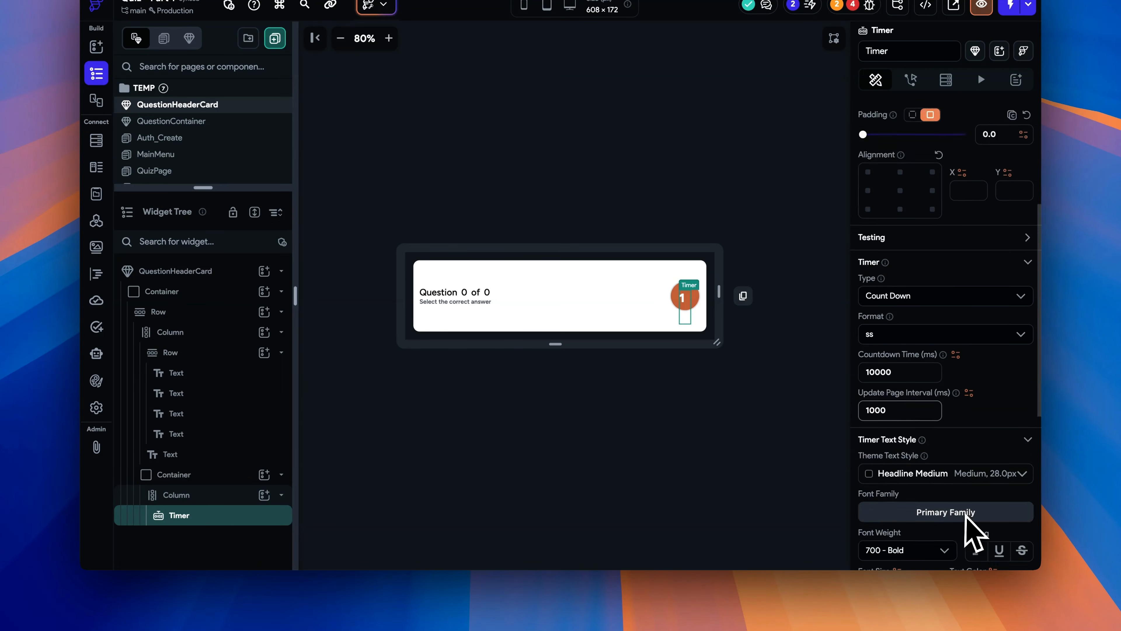
{"action": "left_click", "coordinate": [687, 310]}
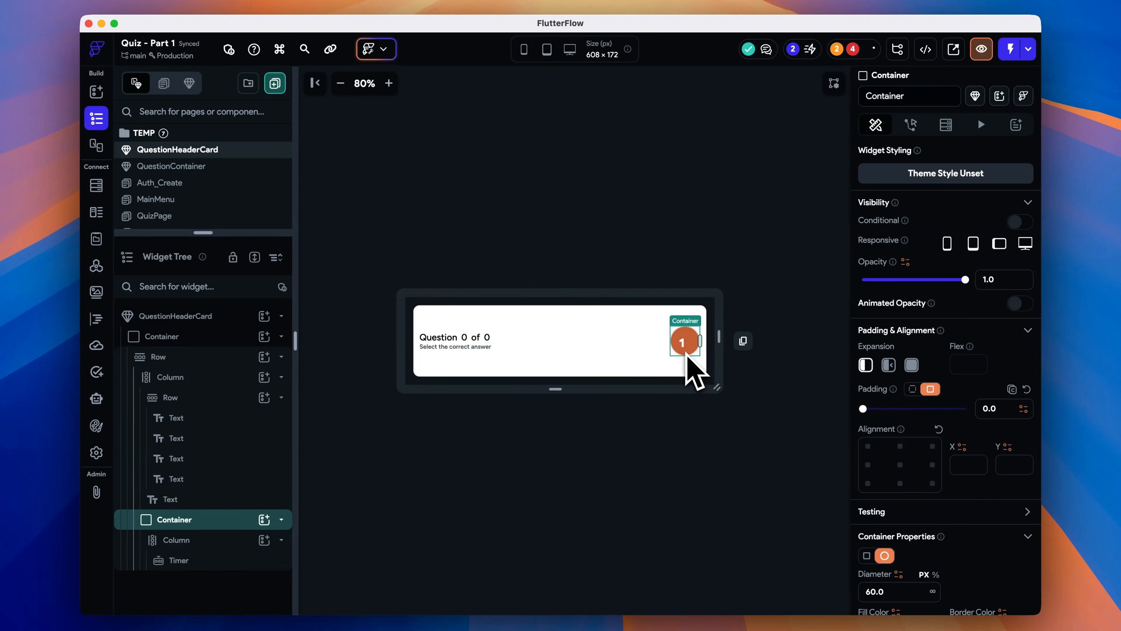
{"action": "left_click", "coordinate": [176, 560]}
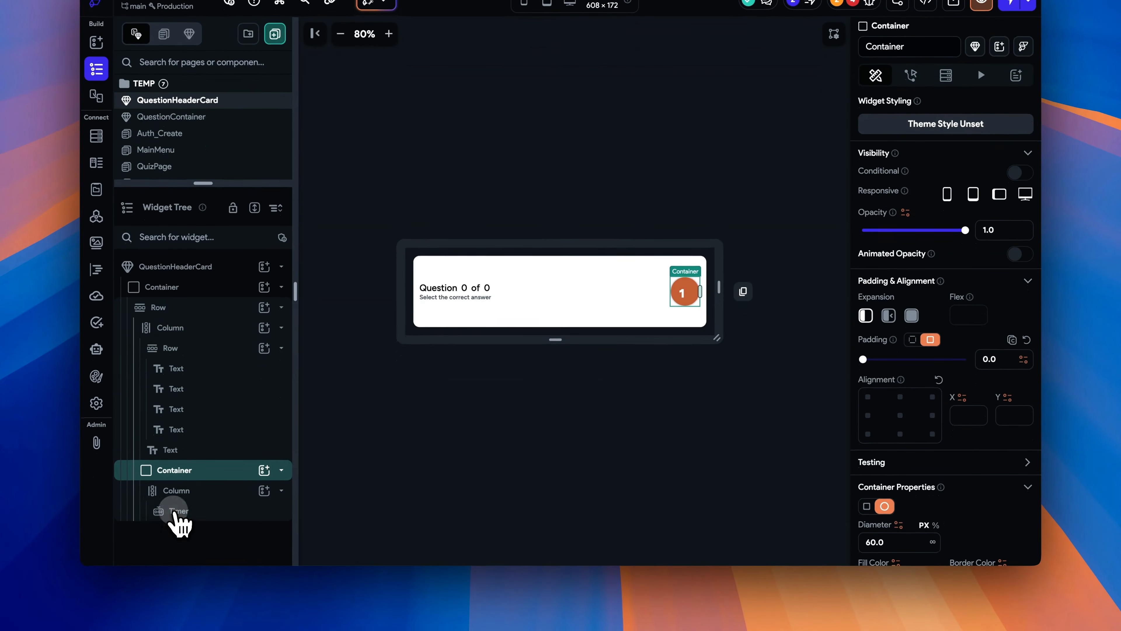
{"action": "left_click_drag", "start_coordinate": [178, 514], "coordinate": [186, 469]}
{"action": "left_click", "coordinate": [660, 349]}
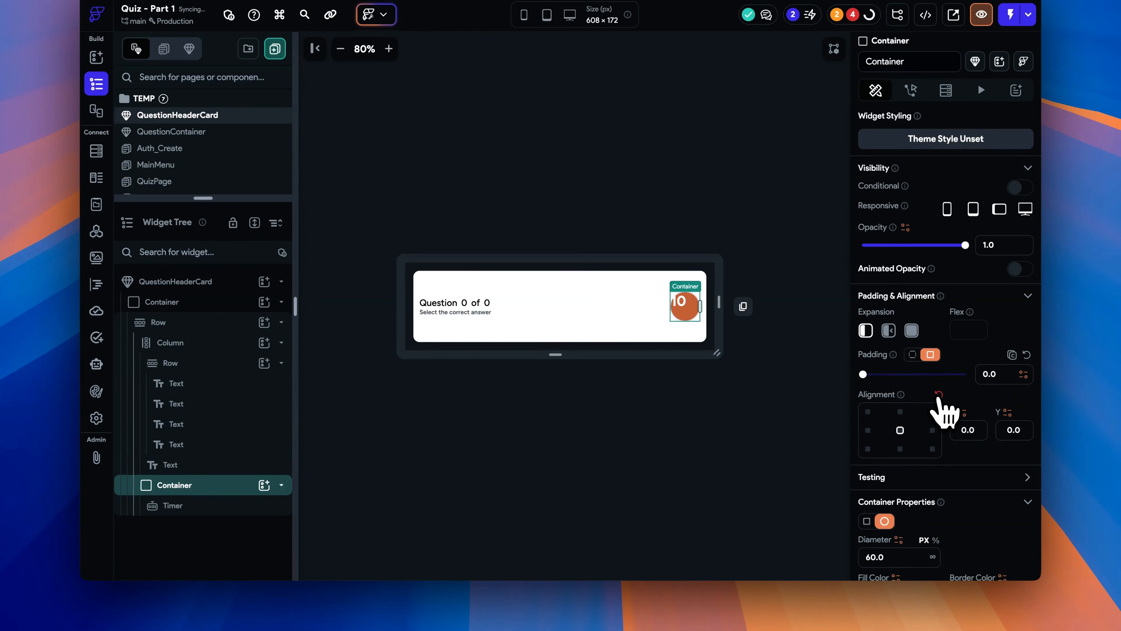
{"action": "scroll", "coordinate": [944, 442], "scroll_direction": "down", "scroll_amount": 10}
{"action": "left_click", "coordinate": [900, 320]}
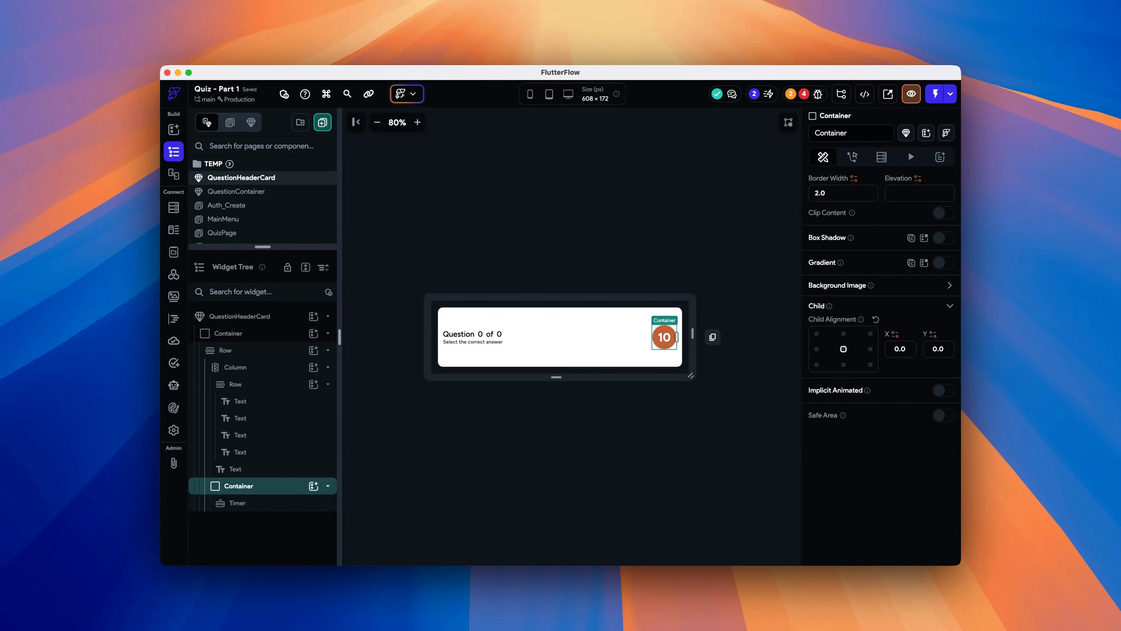
{"action": "left_click", "coordinate": [717, 429]}
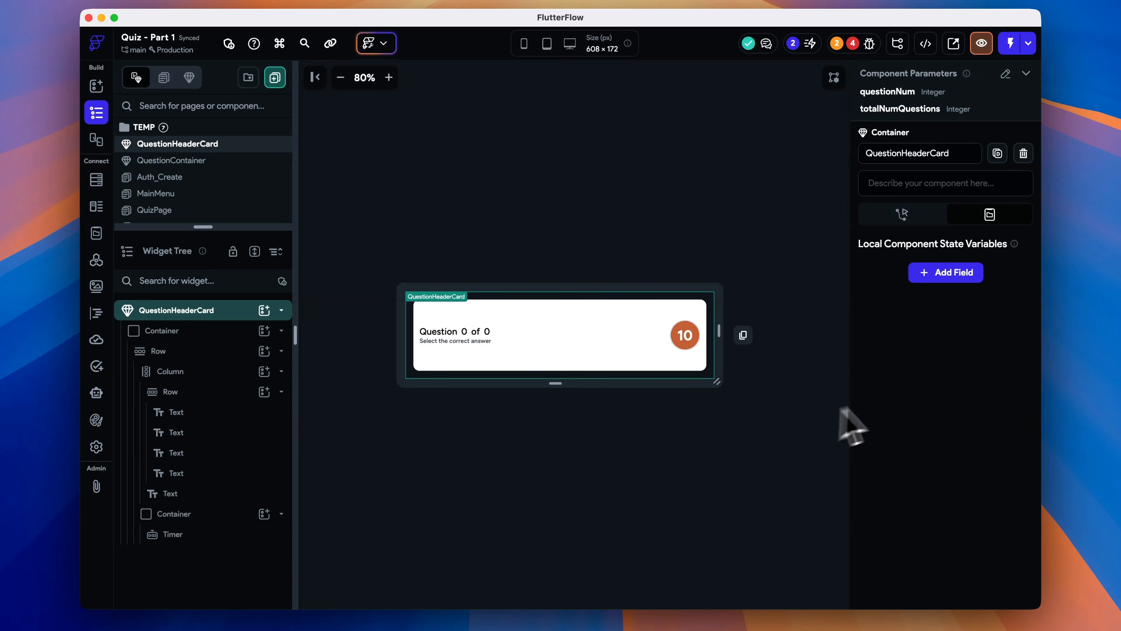
- Add a Timer action with Start Timer to the component's On Initialization trigger in the Action Flow Editor
{"action": "left_click", "coordinate": [893, 218]}
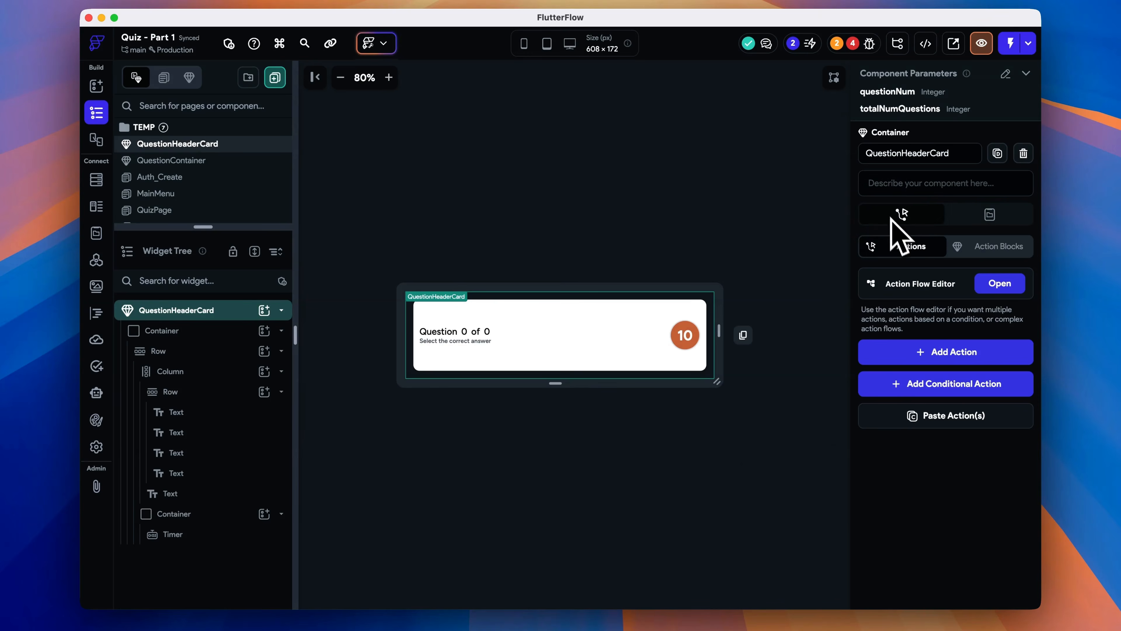
{"action": "left_click", "coordinate": [1000, 284]}
{"action": "left_click", "coordinate": [605, 261]}
{"action": "left_click", "coordinate": [658, 381]}
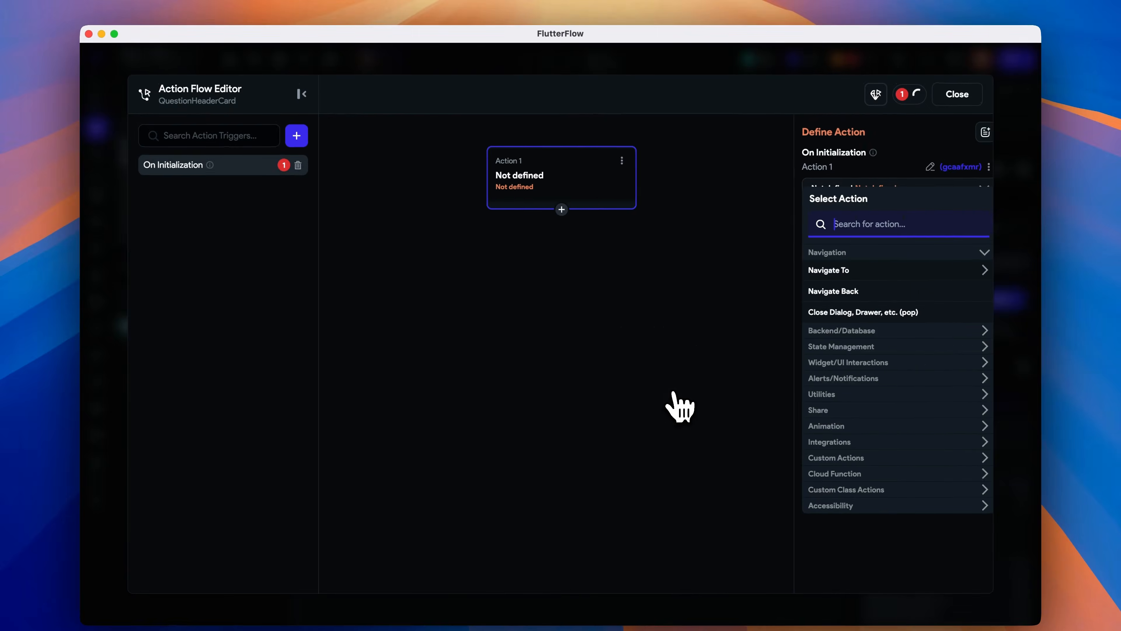
{"action": "left_click", "coordinate": [852, 225]}
{"action": "type", "text": "timer"}
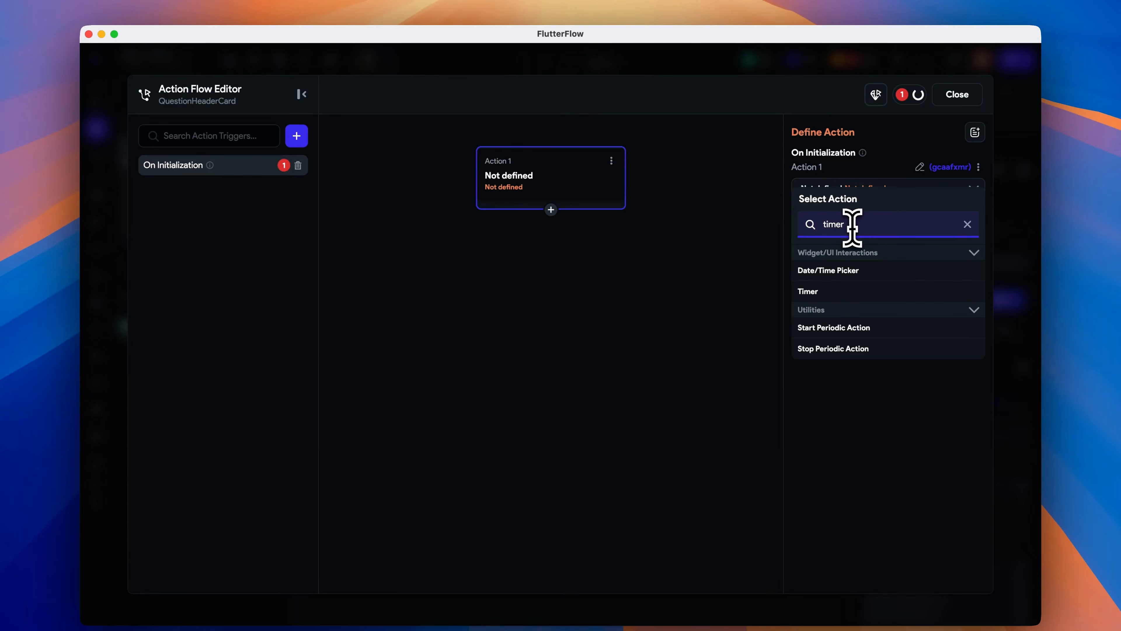
{"action": "left_click", "coordinate": [859, 293]}
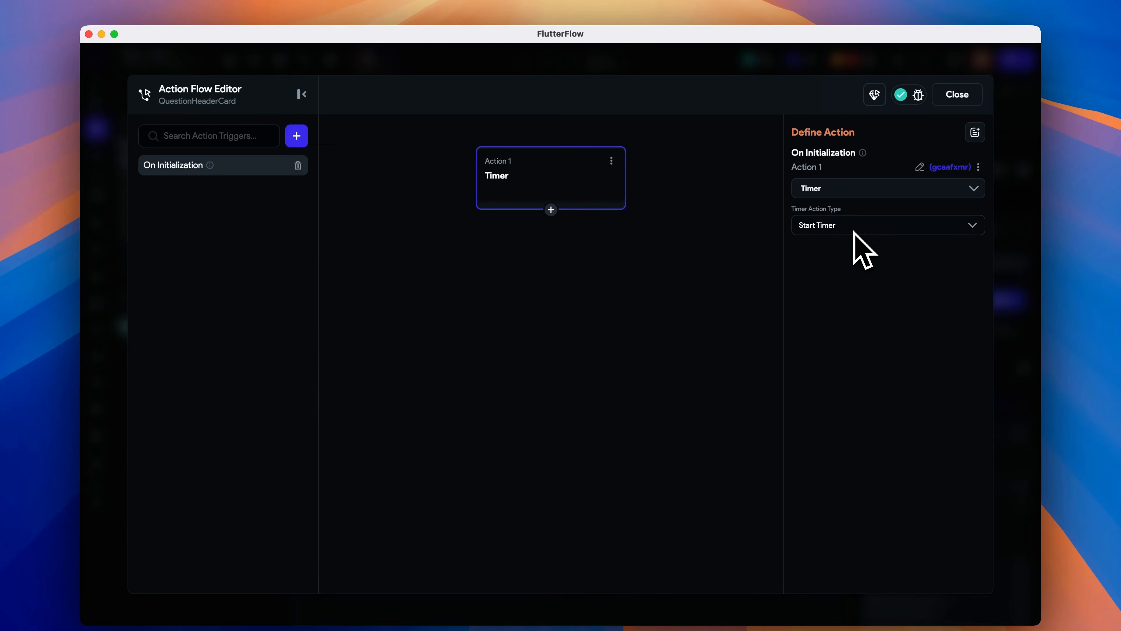
- Add an On Dispose trigger with a Timer action set to Stop Timer
{"action": "left_click", "coordinate": [296, 135]}
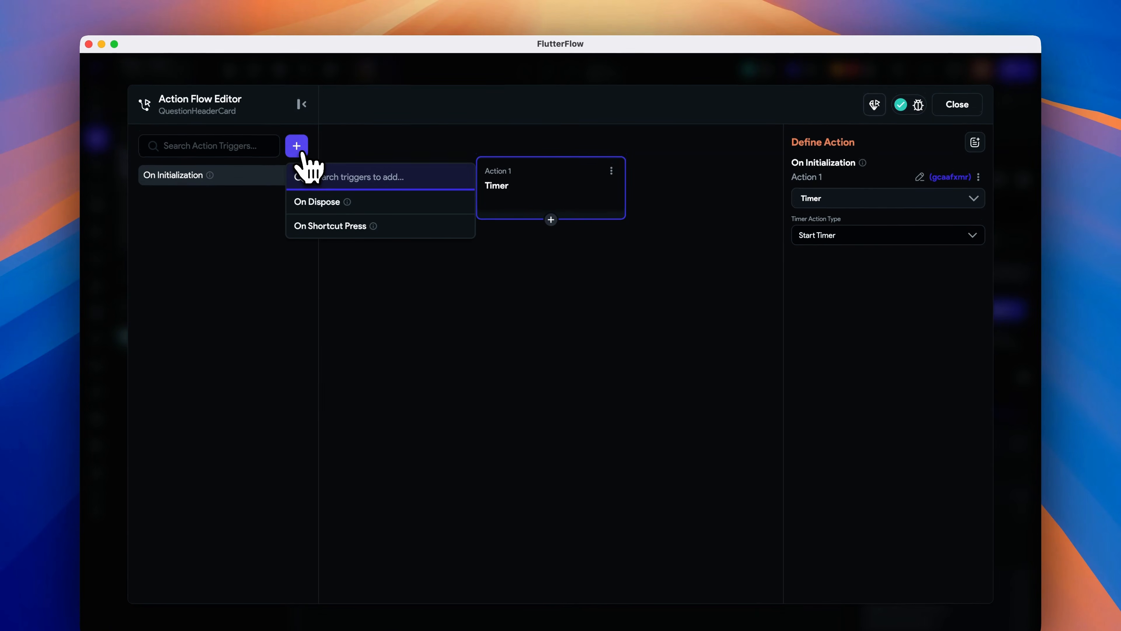
{"action": "left_click", "coordinate": [317, 202]}
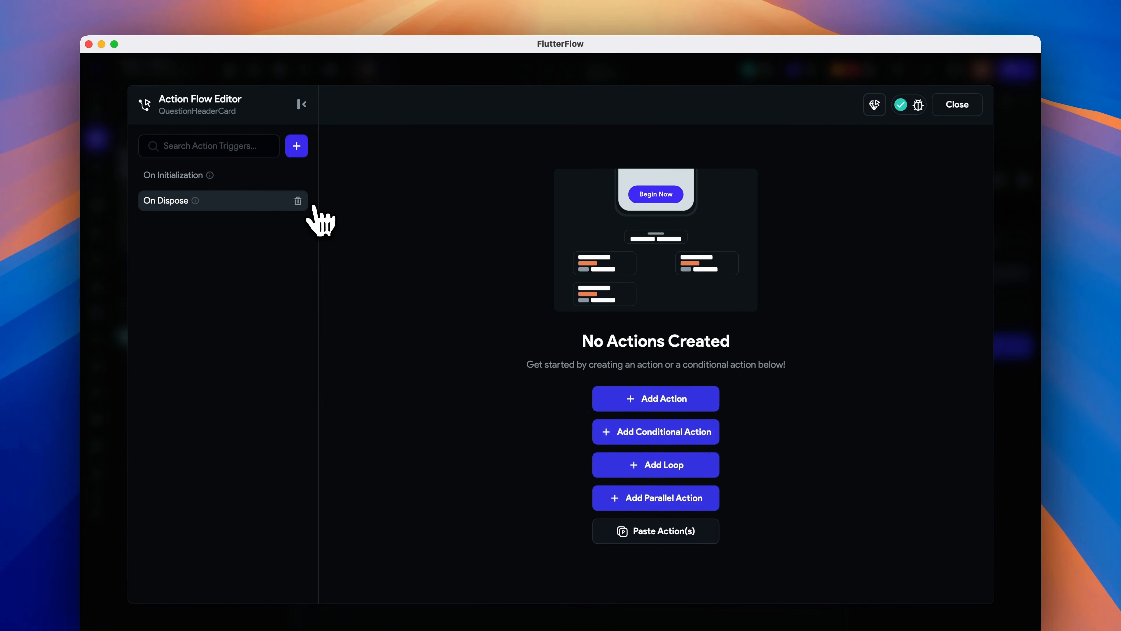
{"action": "left_click", "coordinate": [657, 399]}
{"action": "left_click", "coordinate": [866, 232]}
{"action": "type", "text": "timer"}
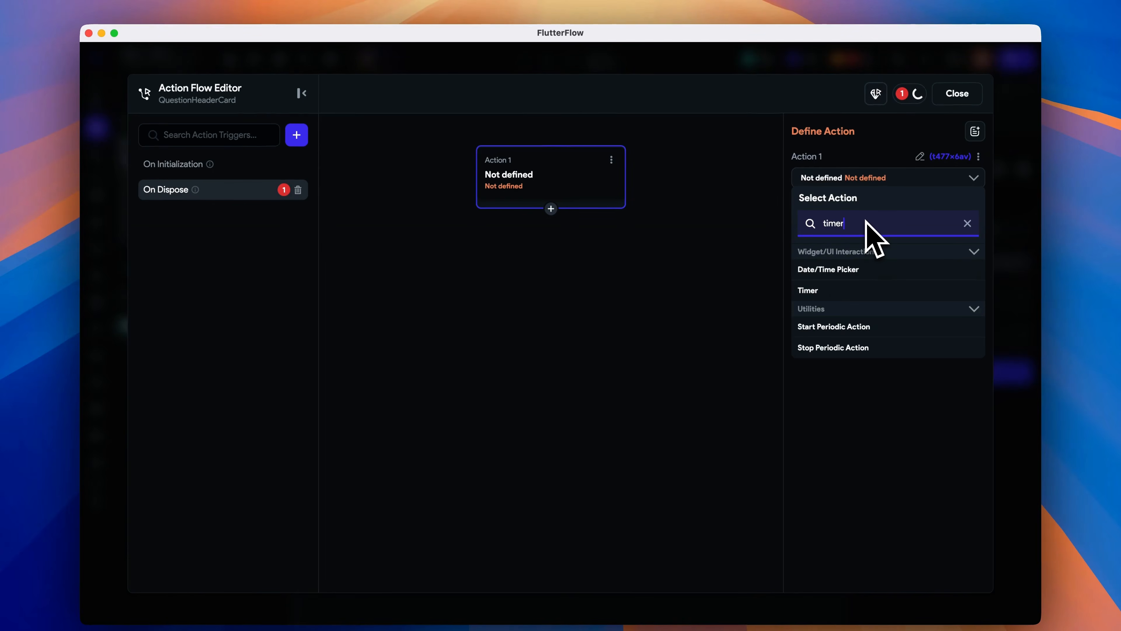
{"action": "left_click", "coordinate": [845, 293]}
{"action": "left_click", "coordinate": [849, 216]}
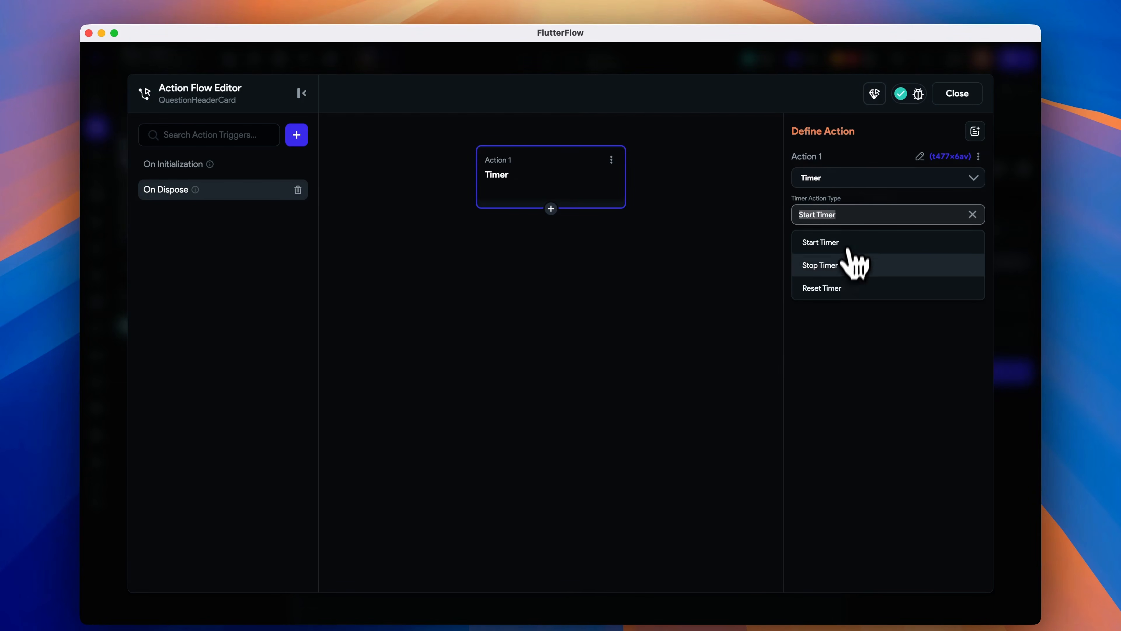
{"action": "left_click", "coordinate": [850, 289]}
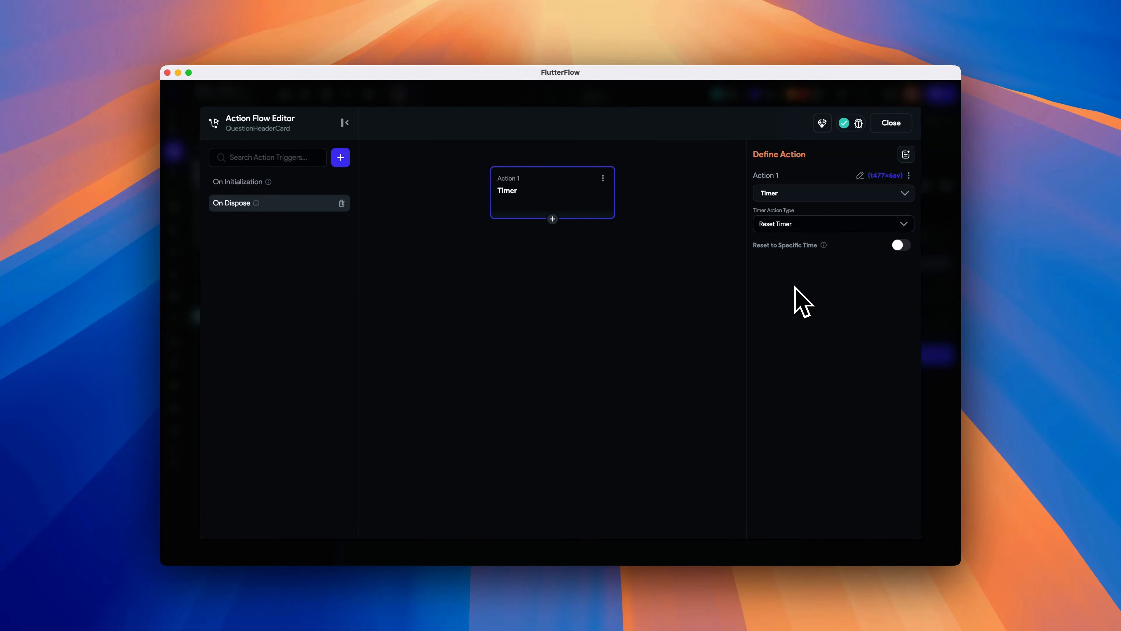
{"action": "left_click", "coordinate": [800, 223]}
{"action": "left_click", "coordinate": [809, 266]}
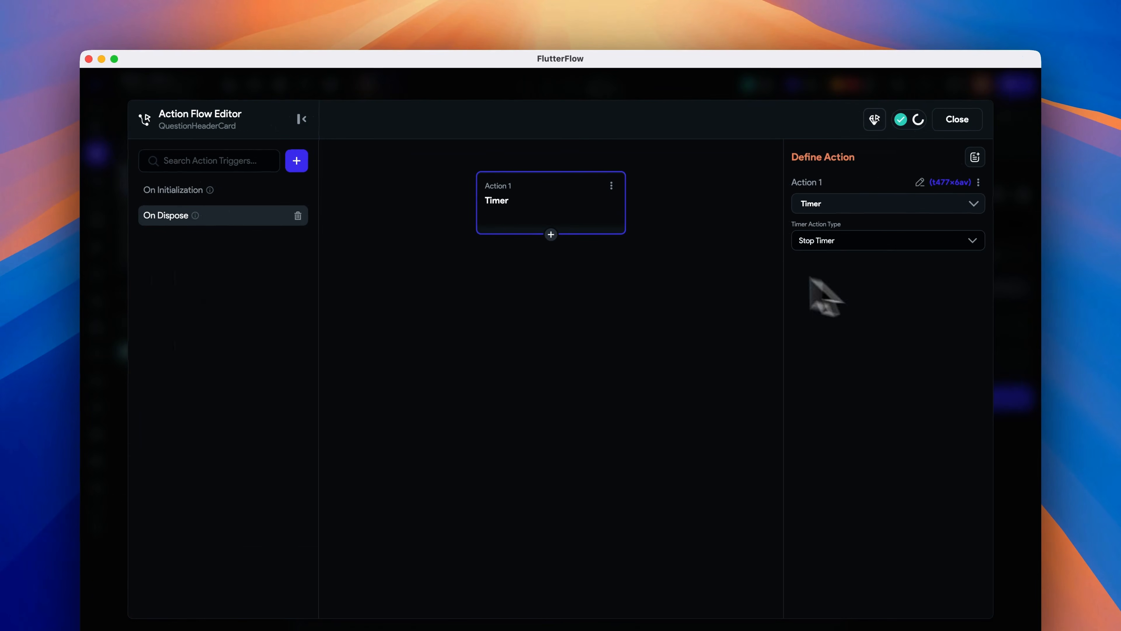
- Add a second On Dispose Timer action set to Reset Timer and close the Action Flow Editor
{"action": "left_click", "coordinate": [551, 234]}
{"action": "left_click", "coordinate": [557, 255]}
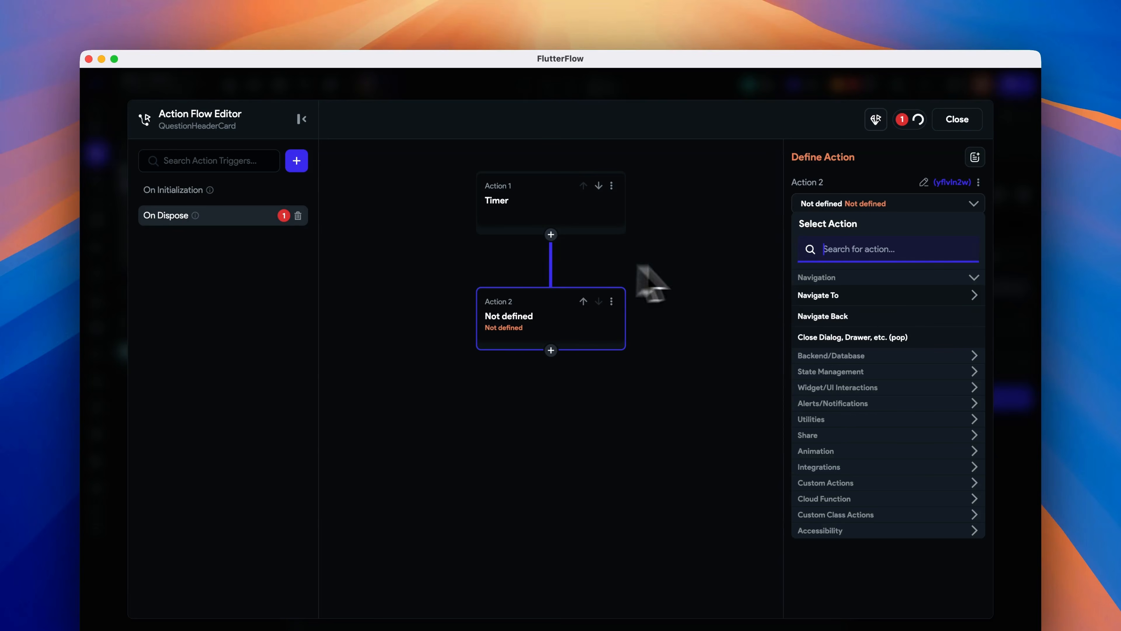
{"action": "type", "text": "timer"}
{"action": "left_click", "coordinate": [845, 316]}
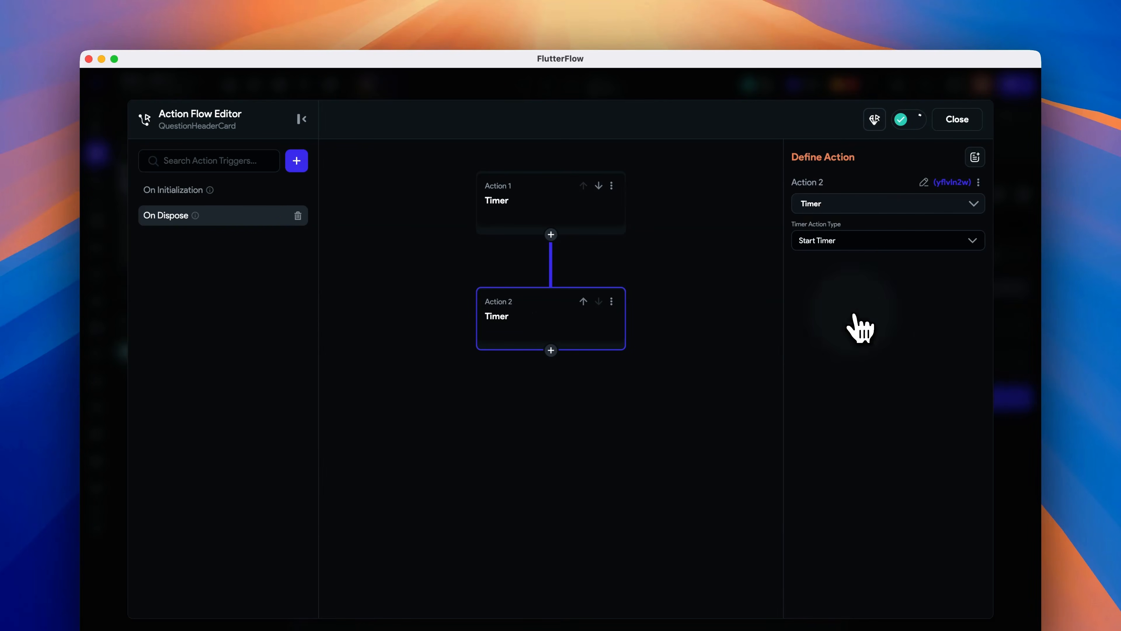
{"action": "left_click", "coordinate": [866, 241]}
{"action": "left_click", "coordinate": [861, 316]}
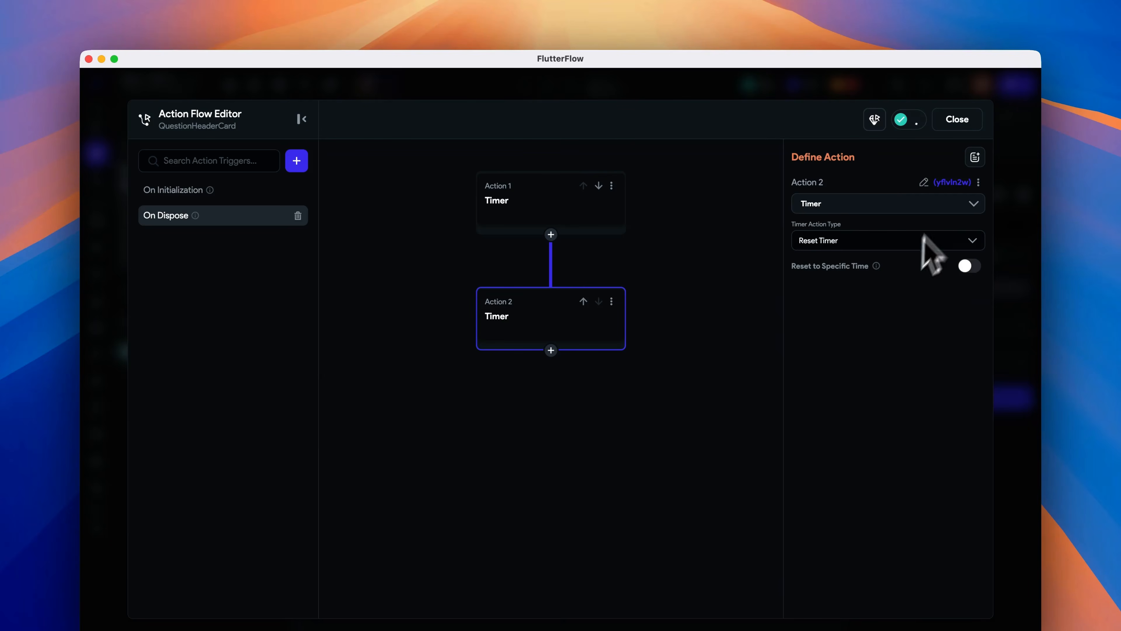
{"action": "left_click", "coordinate": [957, 119]}
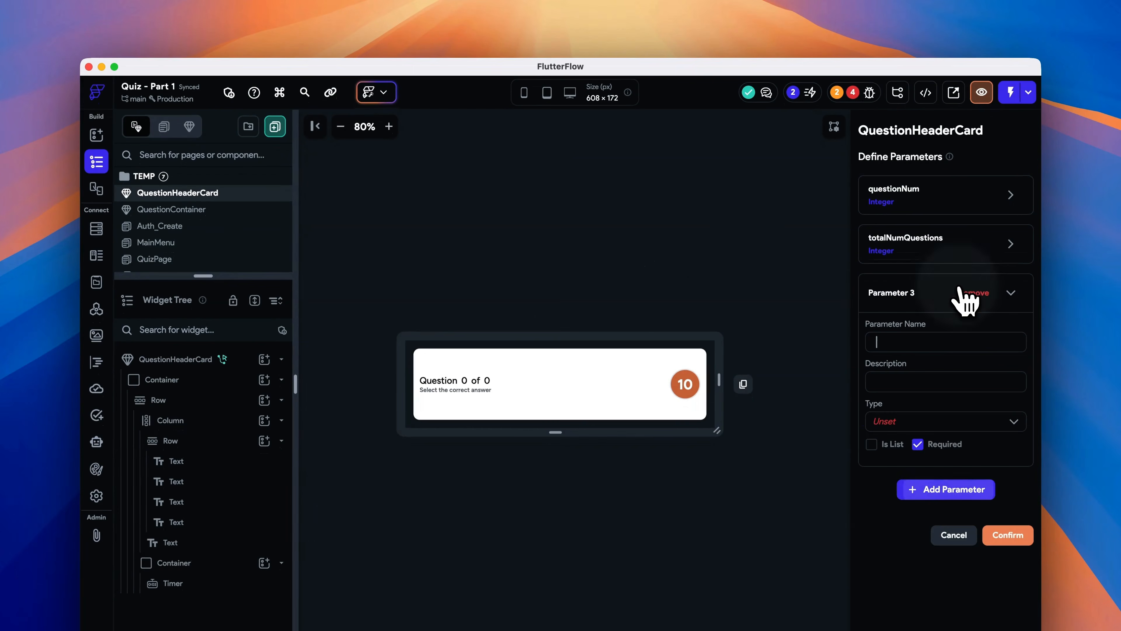
- Add a third component parameter named onTimerEnd with type Action and confirm the parameters
{"action": "type", "text": "onTimerEnd"}
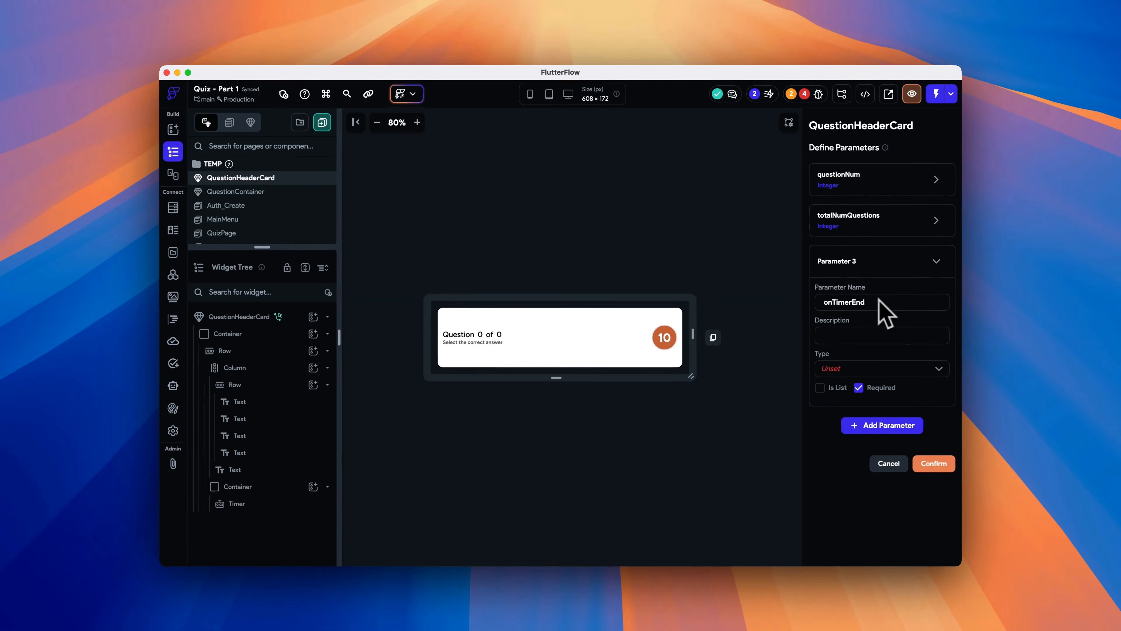
{"action": "left_click", "coordinate": [903, 369]}
{"action": "scroll", "coordinate": [909, 448], "scroll_direction": "down", "scroll_amount": 6}
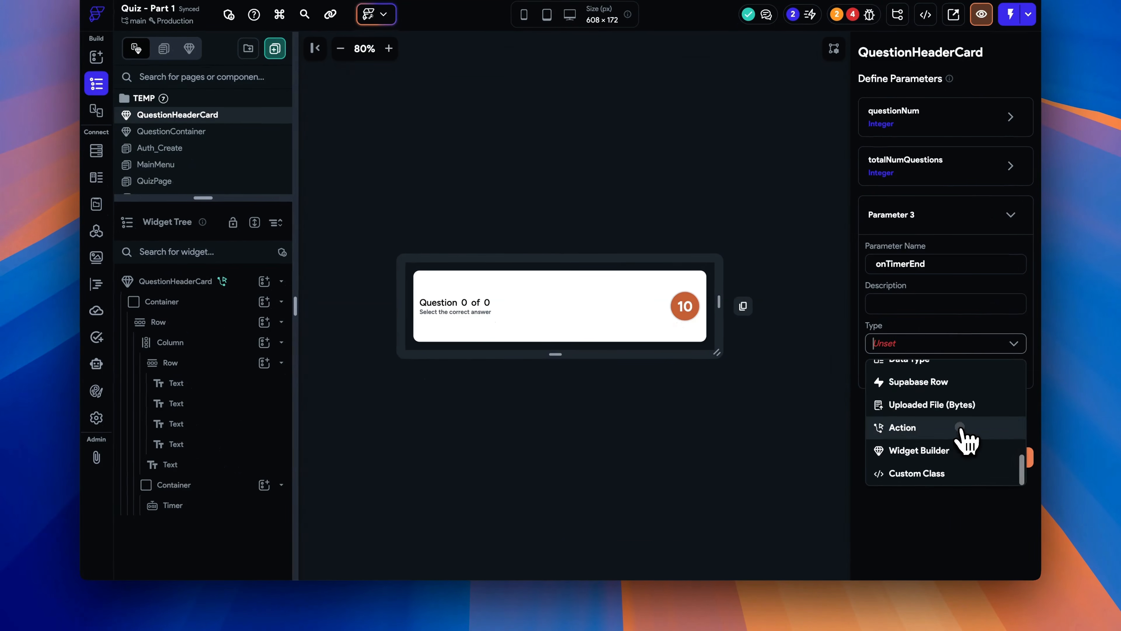
{"action": "left_click", "coordinate": [927, 427]}
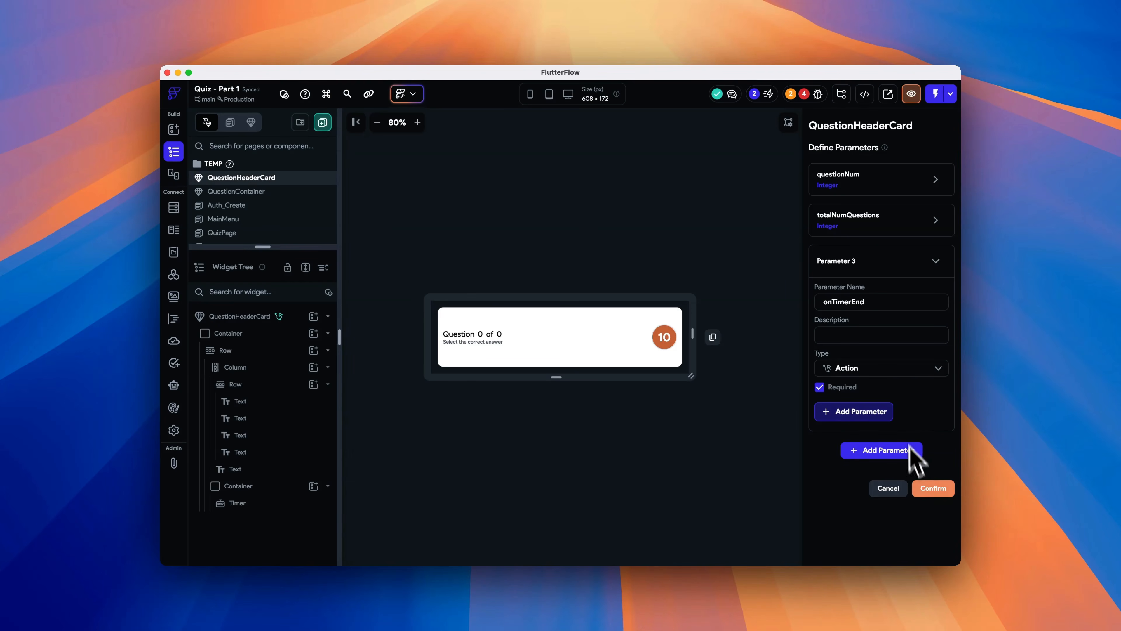
{"action": "left_click", "coordinate": [934, 488]}
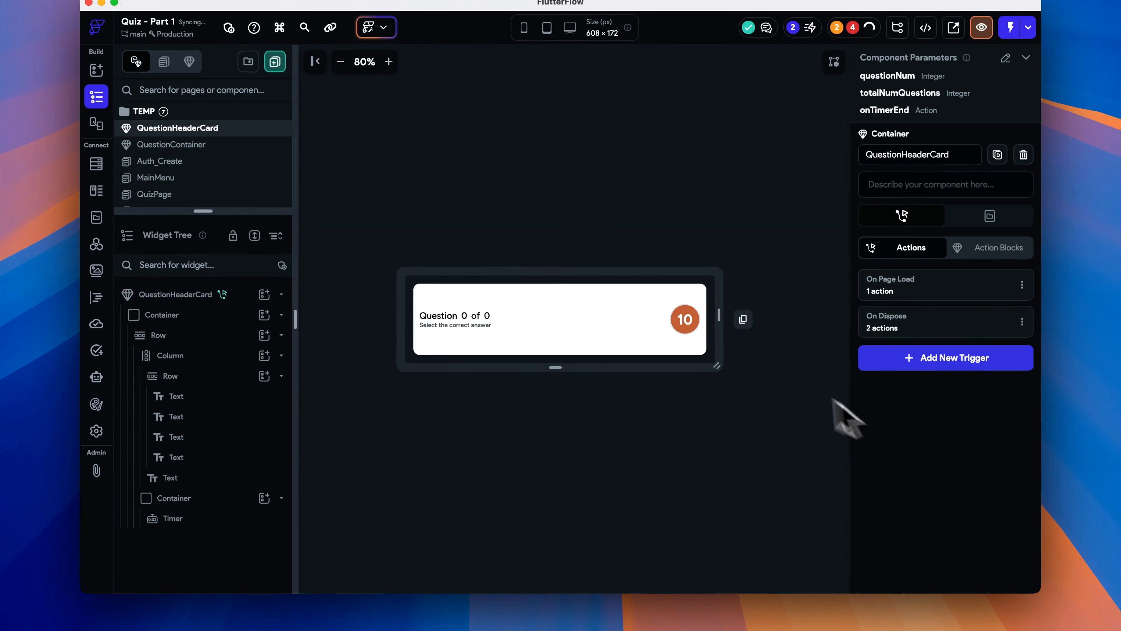
- Give the Timer an On Timer End trigger with an Execute Callback action calling onTimerEnd, then close the Action Flow Editor
{"action": "left_click", "coordinate": [690, 329]}
{"action": "left_click", "coordinate": [913, 108]}
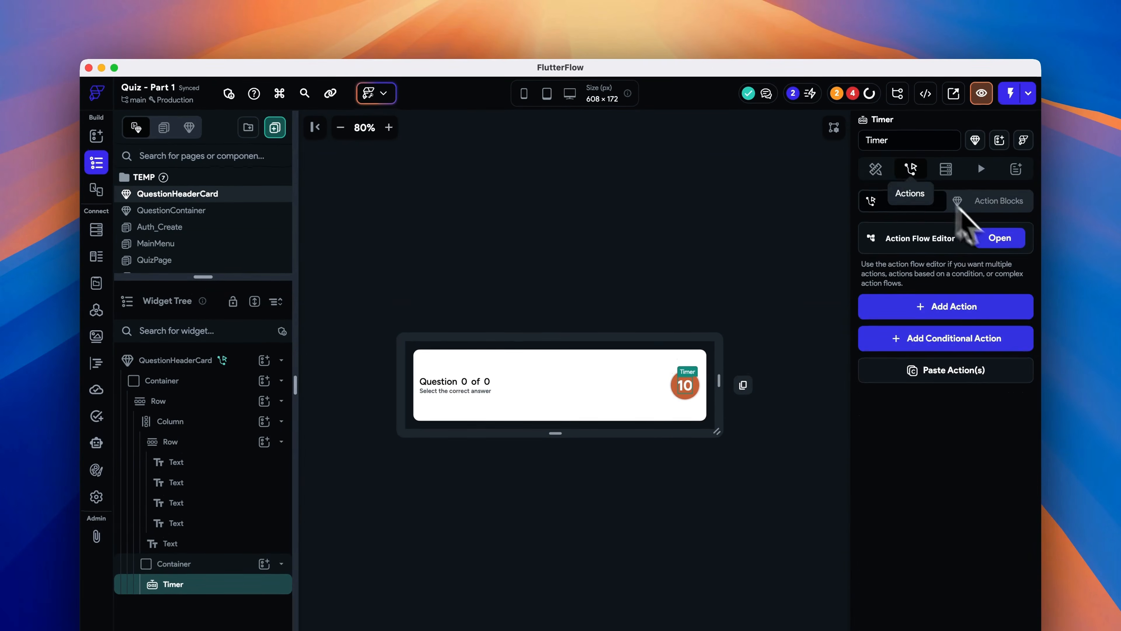
{"action": "left_click", "coordinate": [1008, 176]}
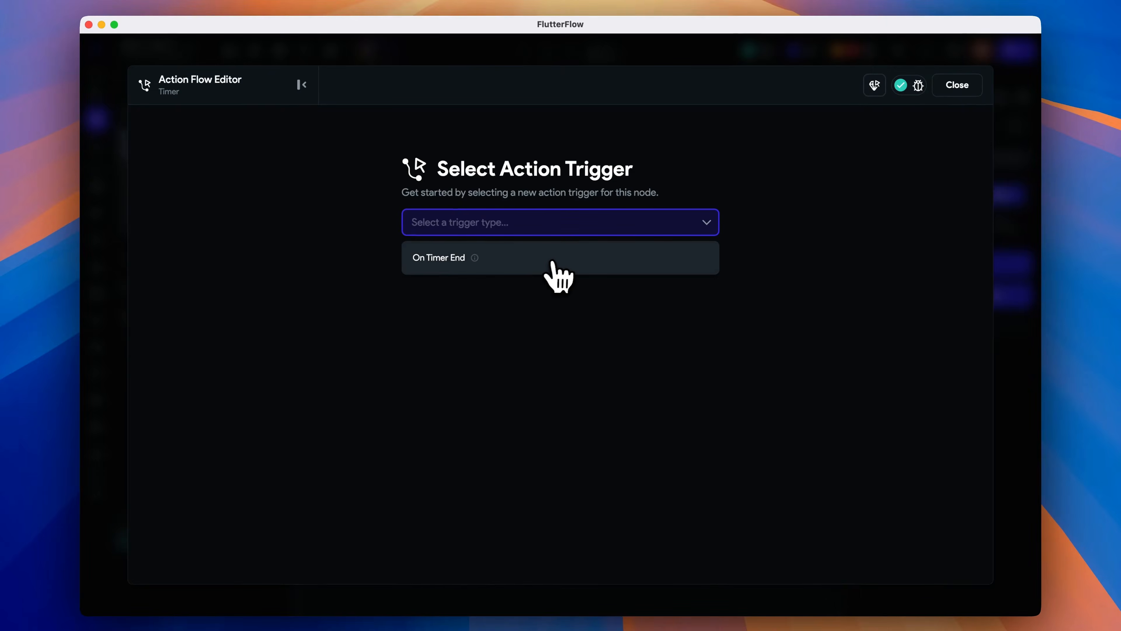
{"action": "left_click", "coordinate": [548, 304]}
{"action": "left_click", "coordinate": [649, 380]}
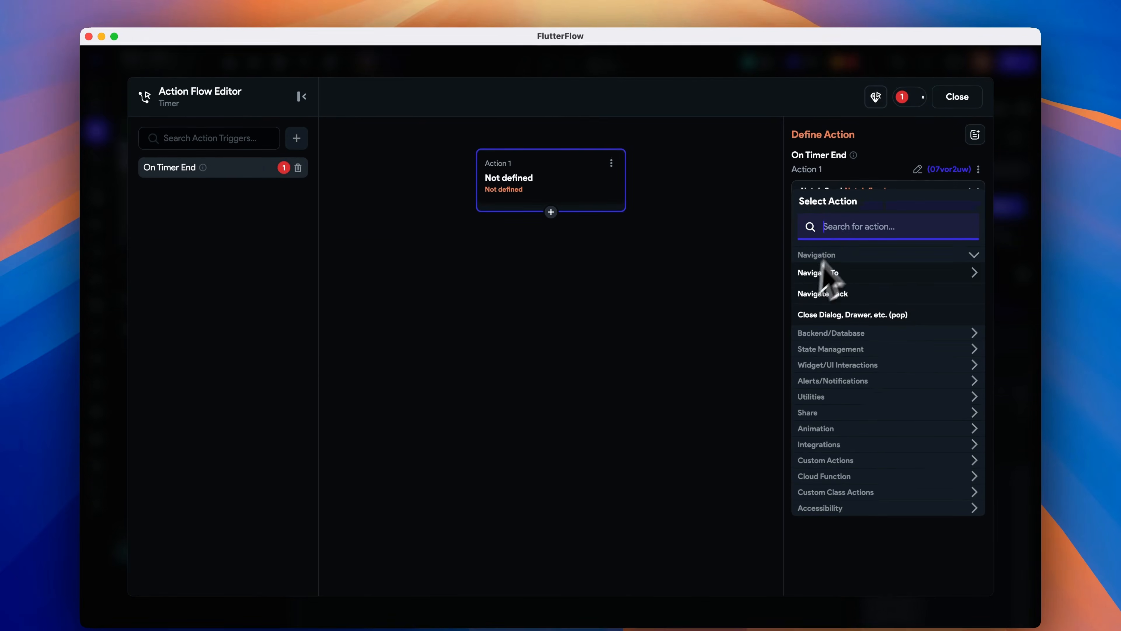
{"action": "type", "text": "call"}
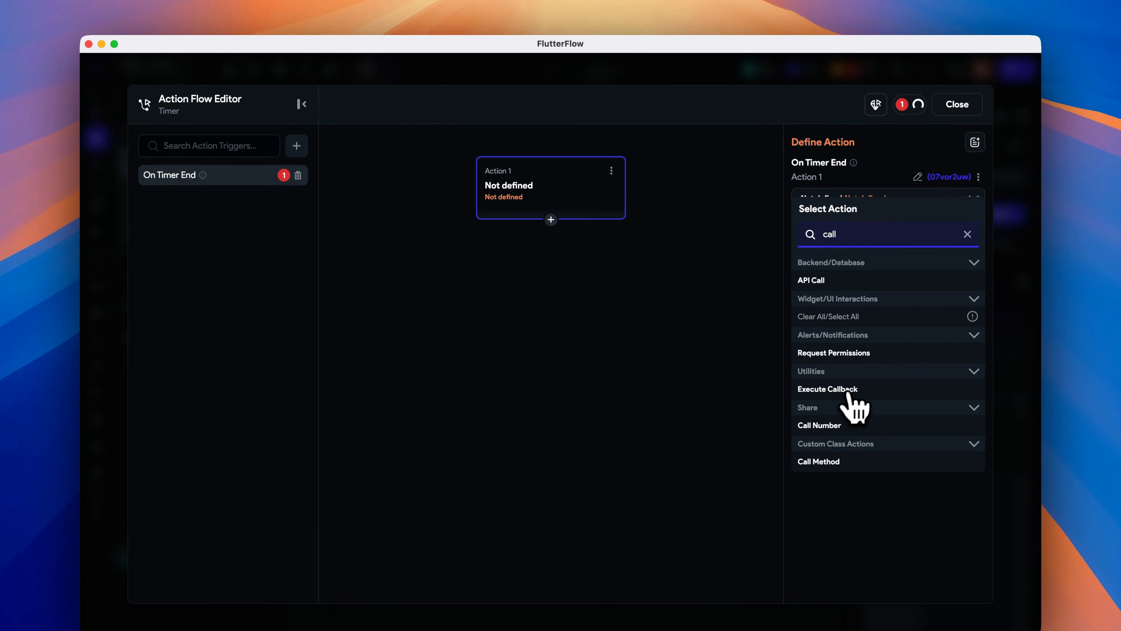
{"action": "left_click", "coordinate": [851, 388]}
{"action": "left_click", "coordinate": [883, 236]}
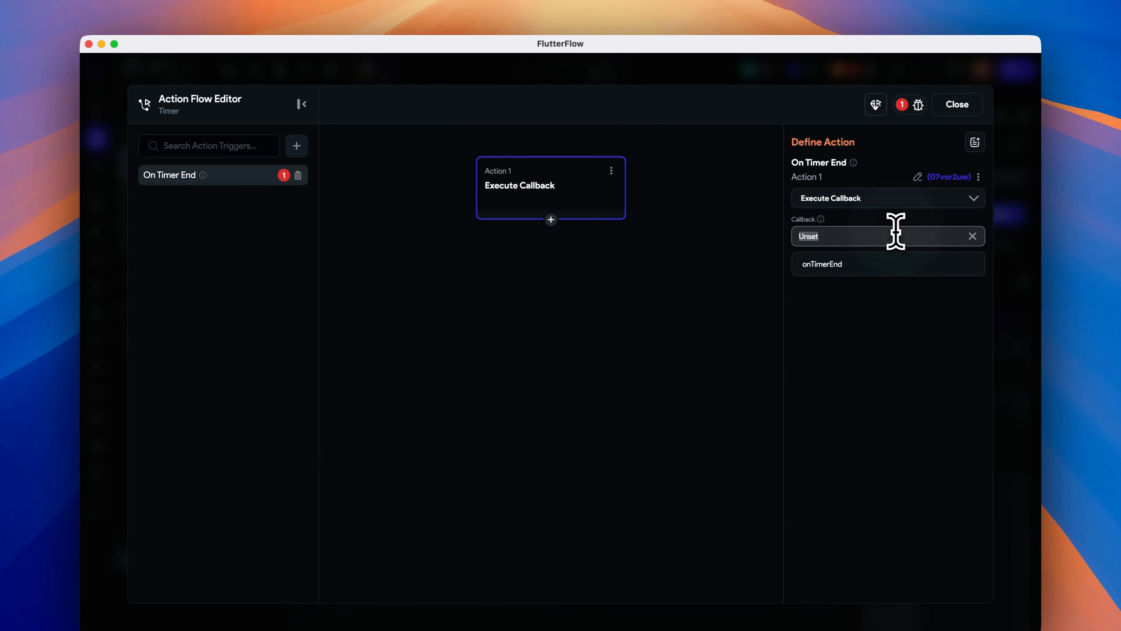
{"action": "left_click", "coordinate": [892, 264]}
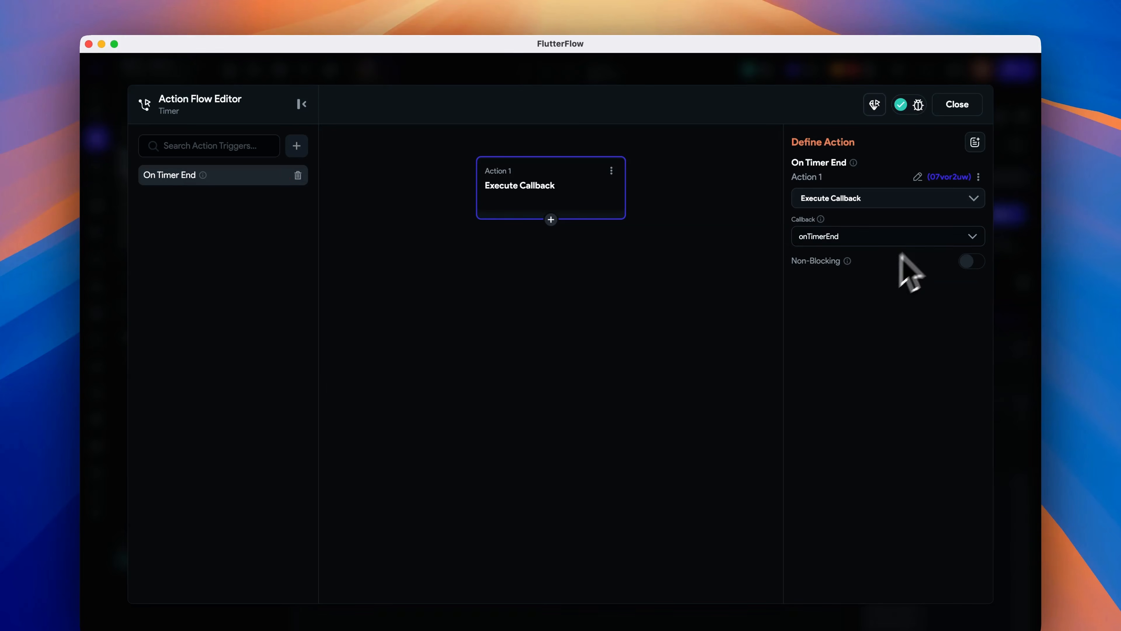
{"action": "left_click", "coordinate": [957, 105]}
- Open the QuizPage and select the question text widget
{"action": "left_click", "coordinate": [173, 237]}
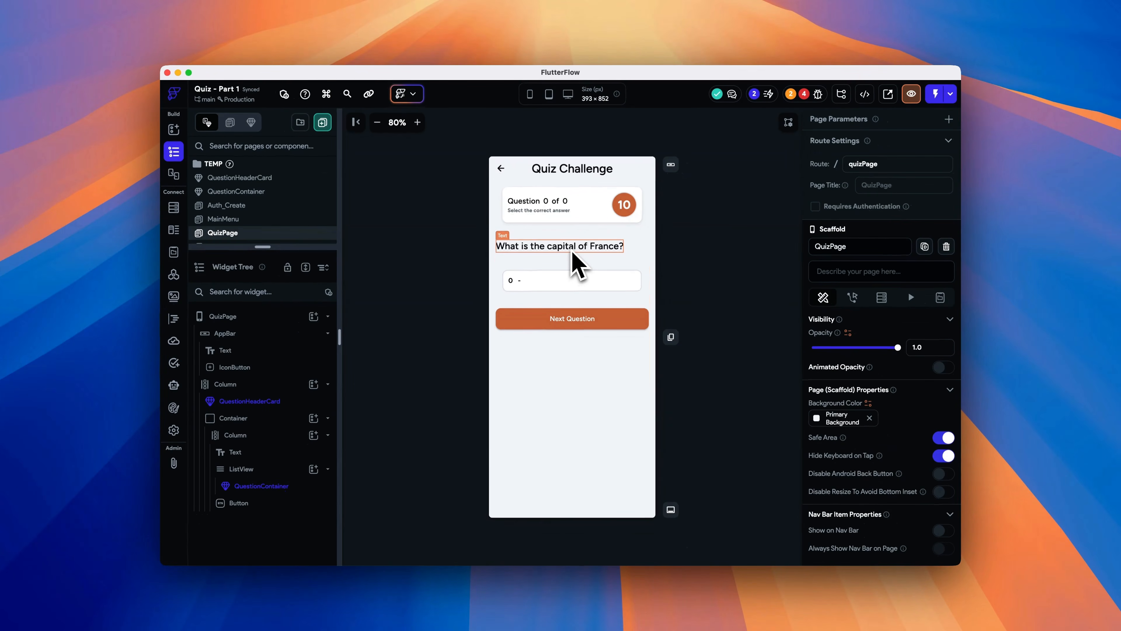
{"action": "left_click", "coordinate": [571, 250]}
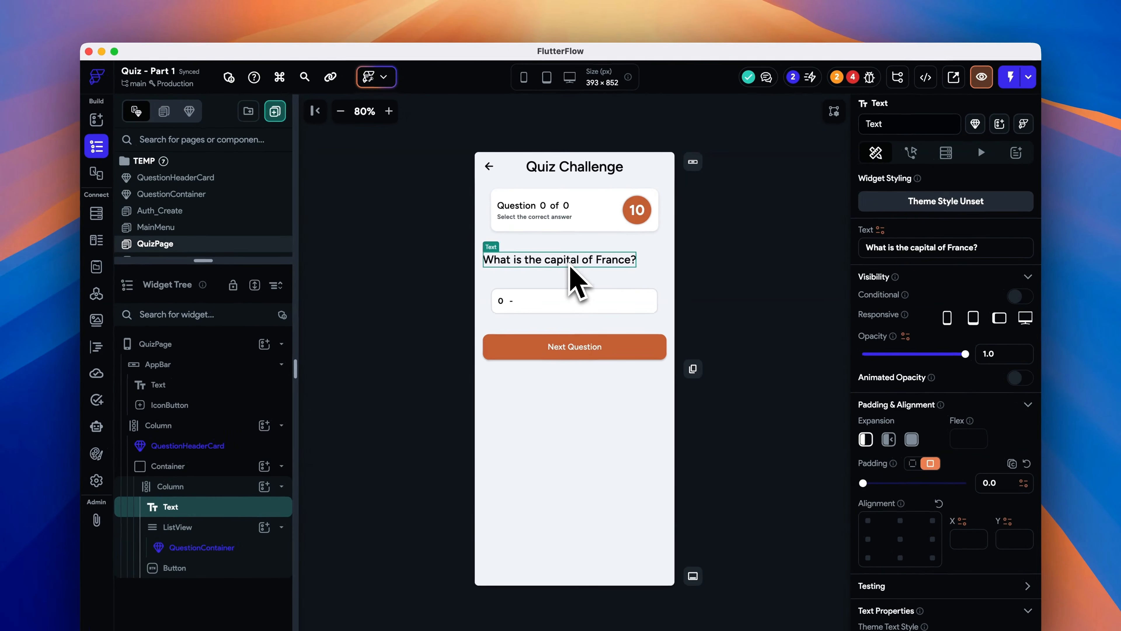
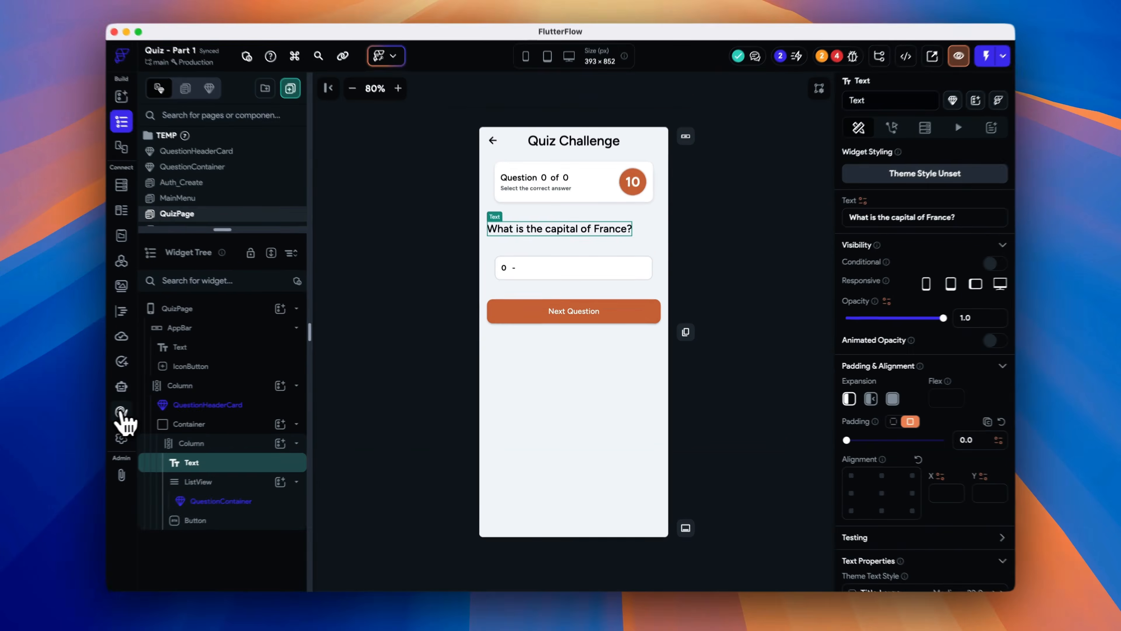
- Create a new Text theme widget named questionDisplay
{"action": "left_click", "coordinate": [173, 407]}
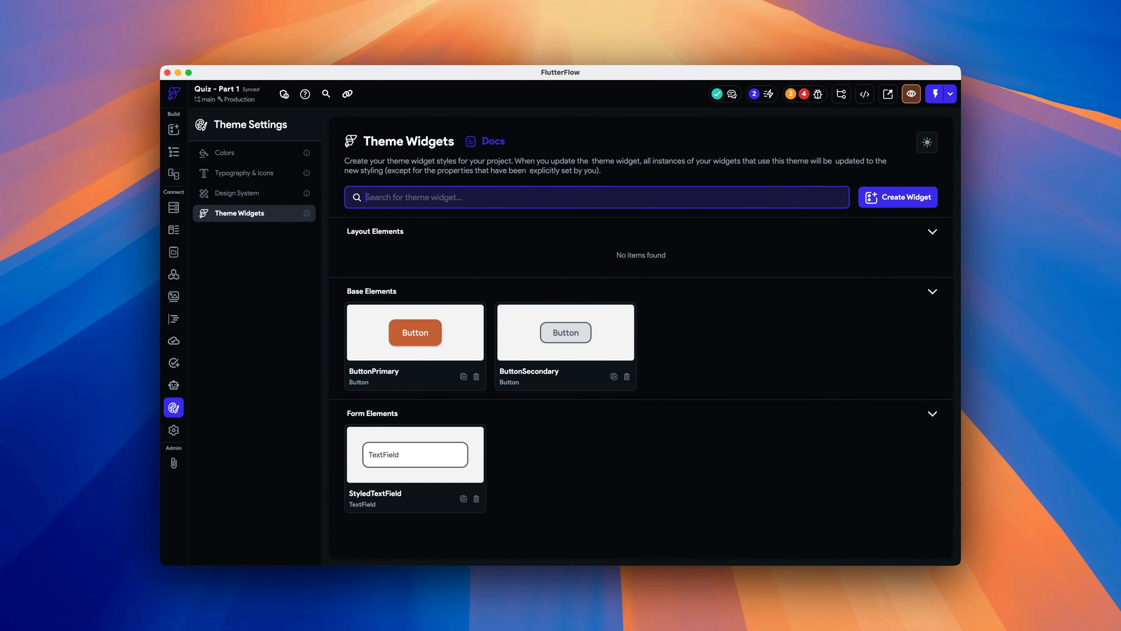
{"action": "type", "text": "ques"}
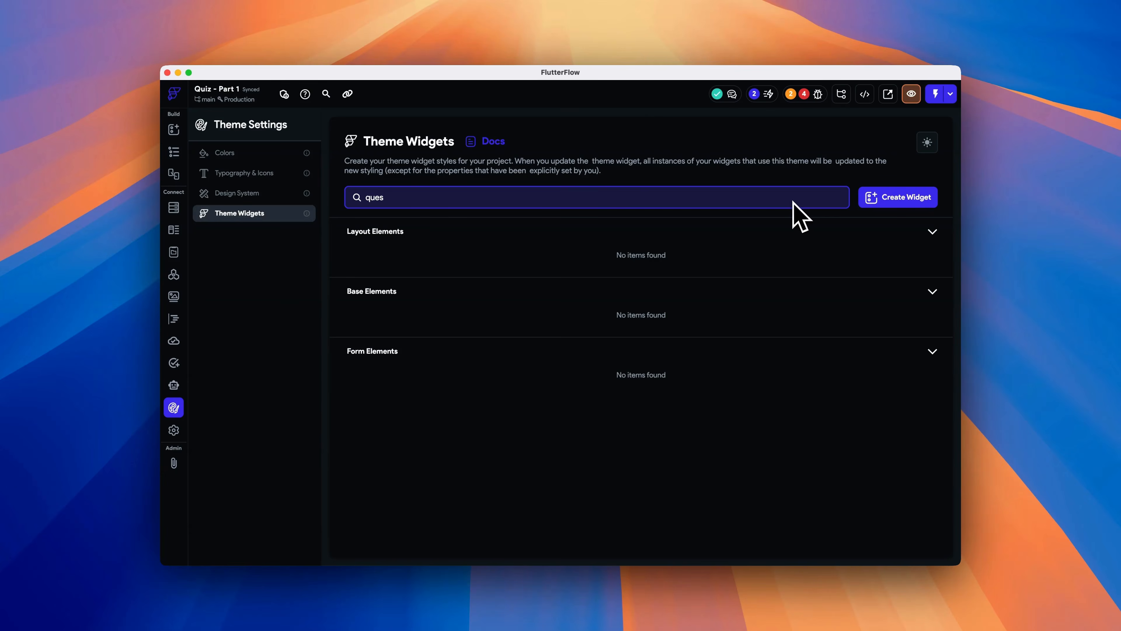
{"action": "key", "text": "BackSpace"}
{"action": "key", "text": "BackSpace"}
{"action": "key", "text": "BackSpace"}
{"action": "left_click", "coordinate": [898, 197]}
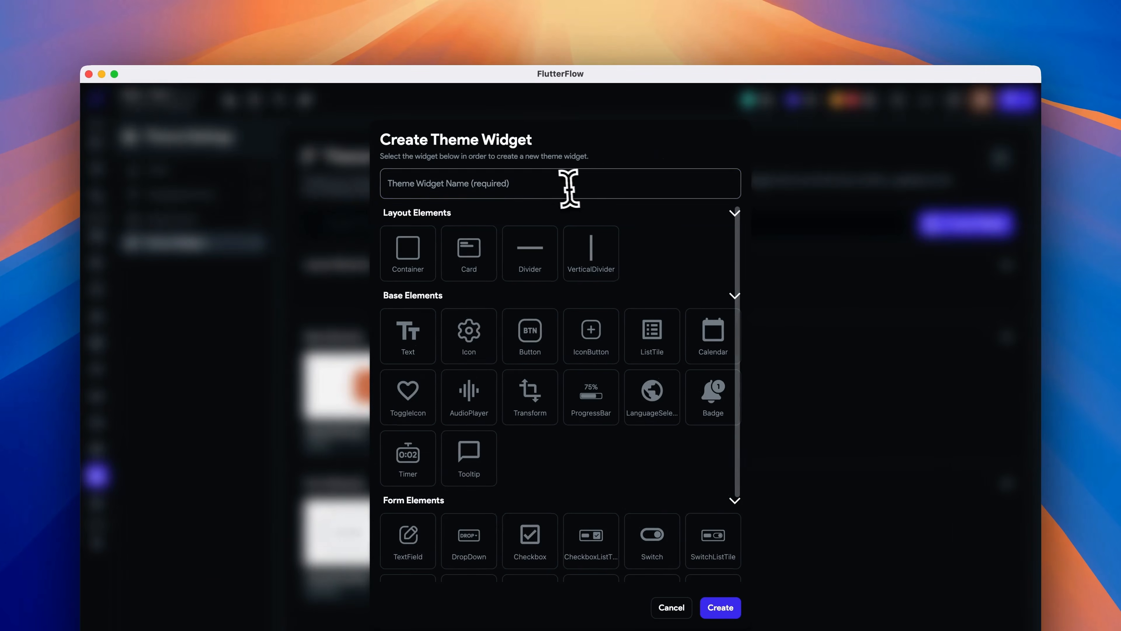
{"action": "type", "text": "question"}
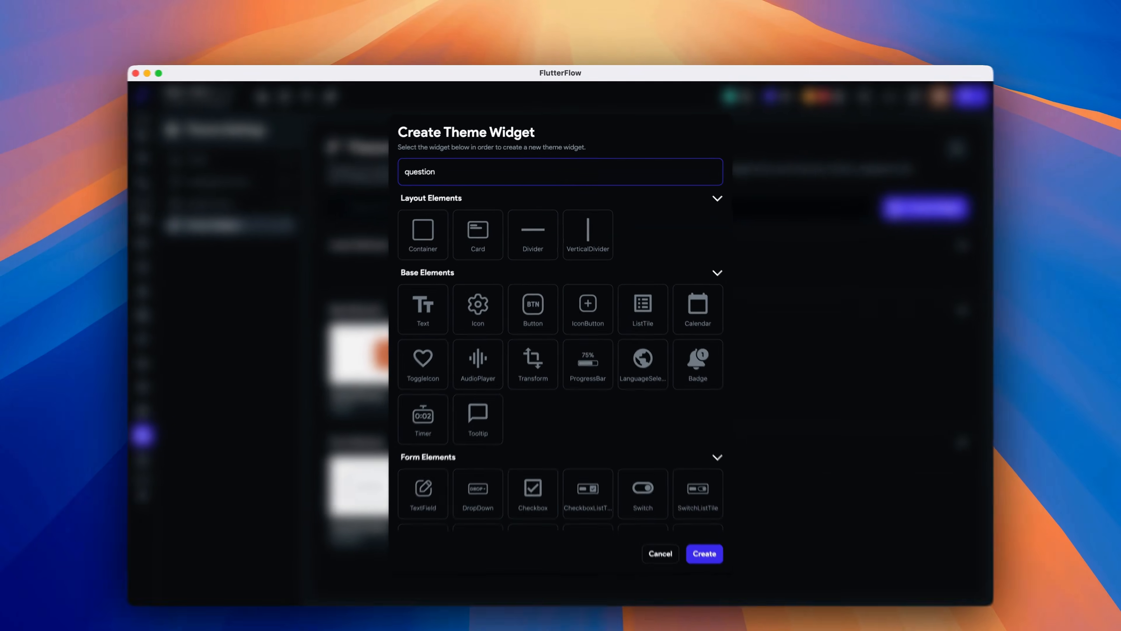
{"action": "type", "text": "Display"}
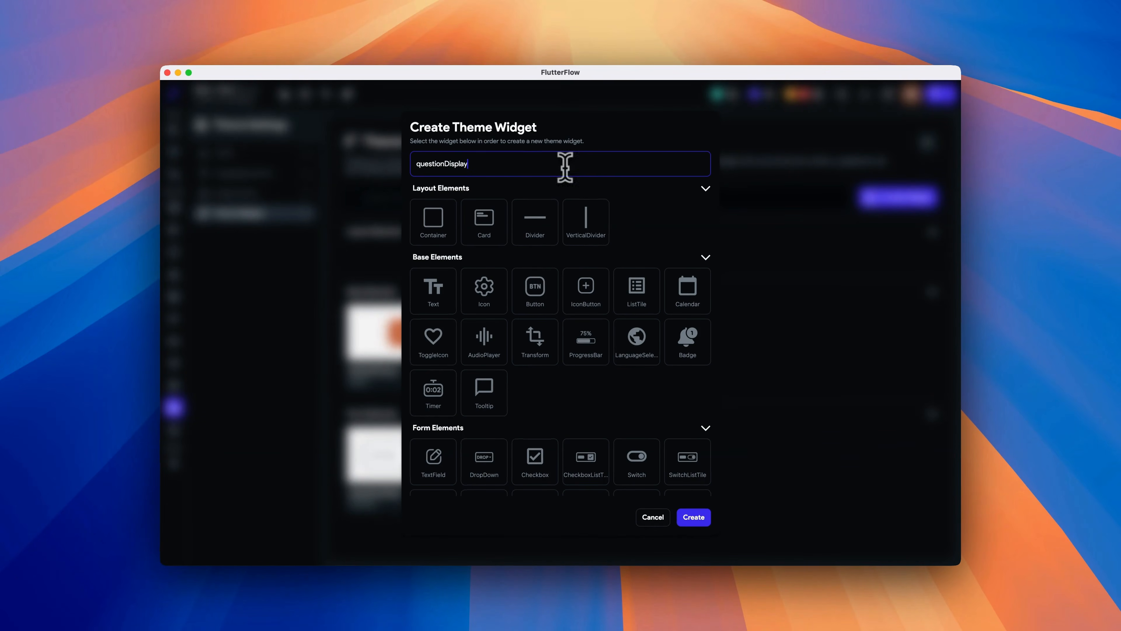
{"action": "left_click", "coordinate": [439, 289]}
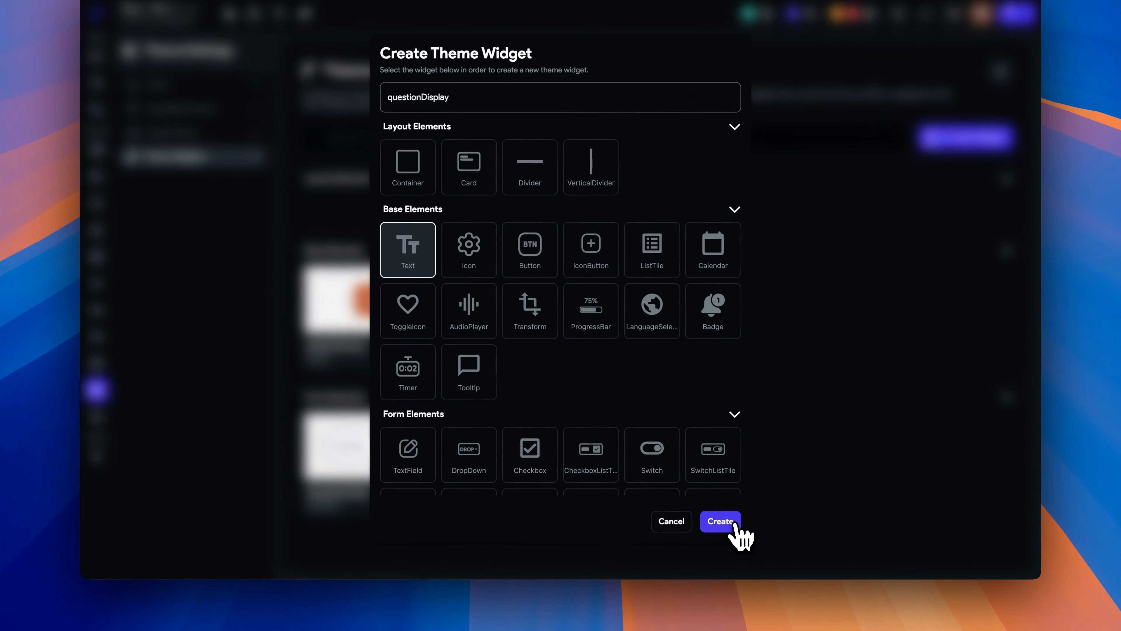
{"action": "left_click", "coordinate": [693, 517]}
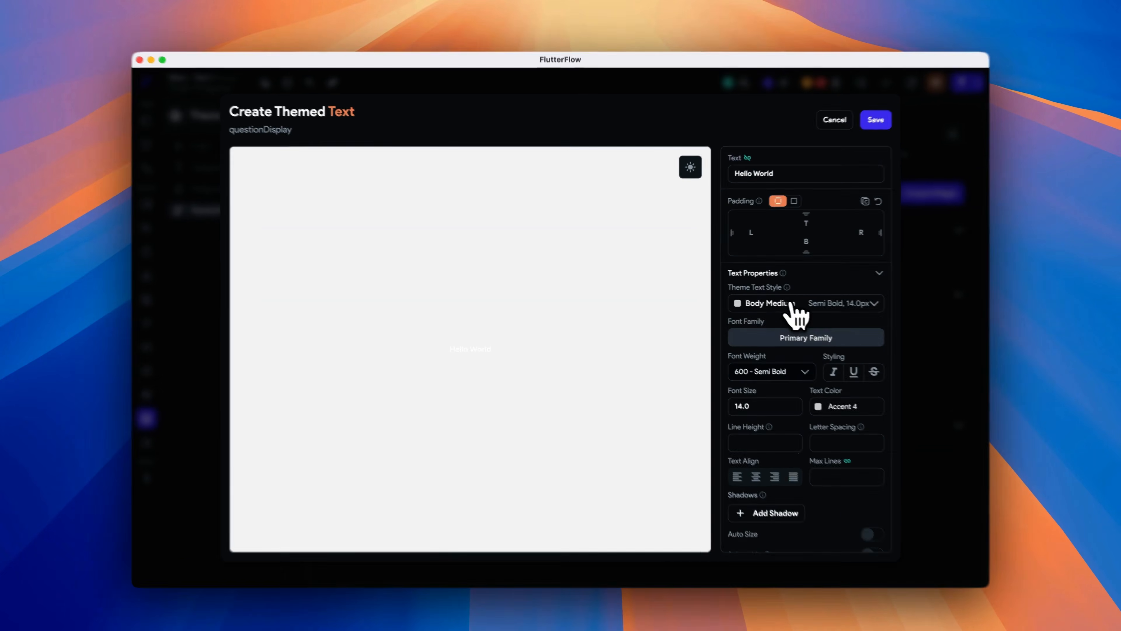
- Set the themed text to Headline Small style, Komikax font family and 400 - Normal weight
{"action": "left_click", "coordinate": [781, 301]}
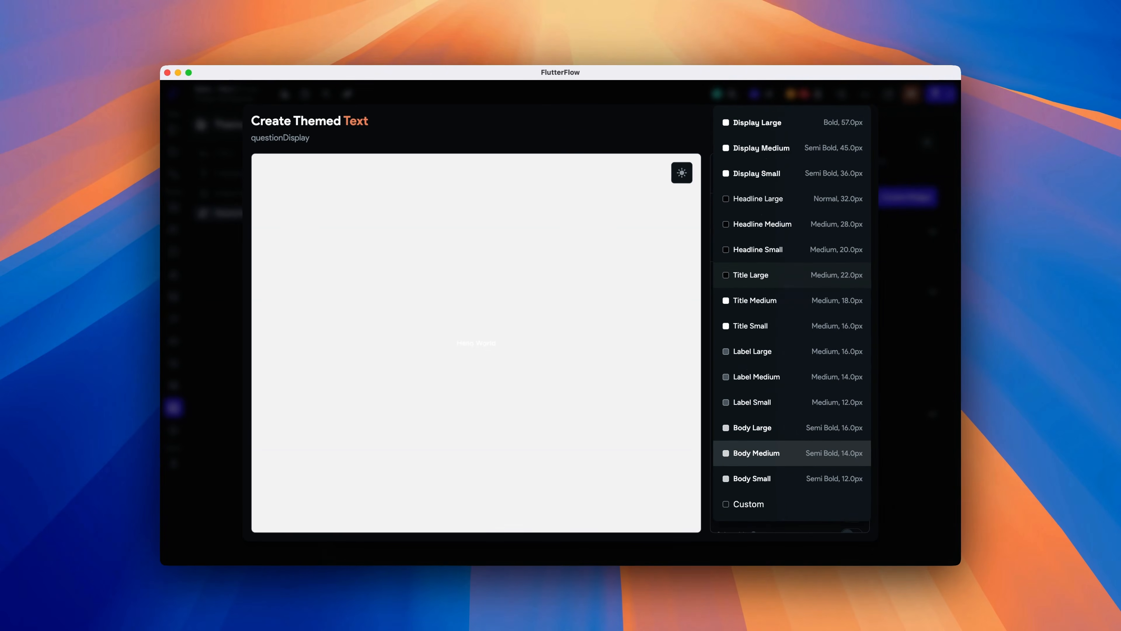
{"action": "left_click", "coordinate": [786, 249]}
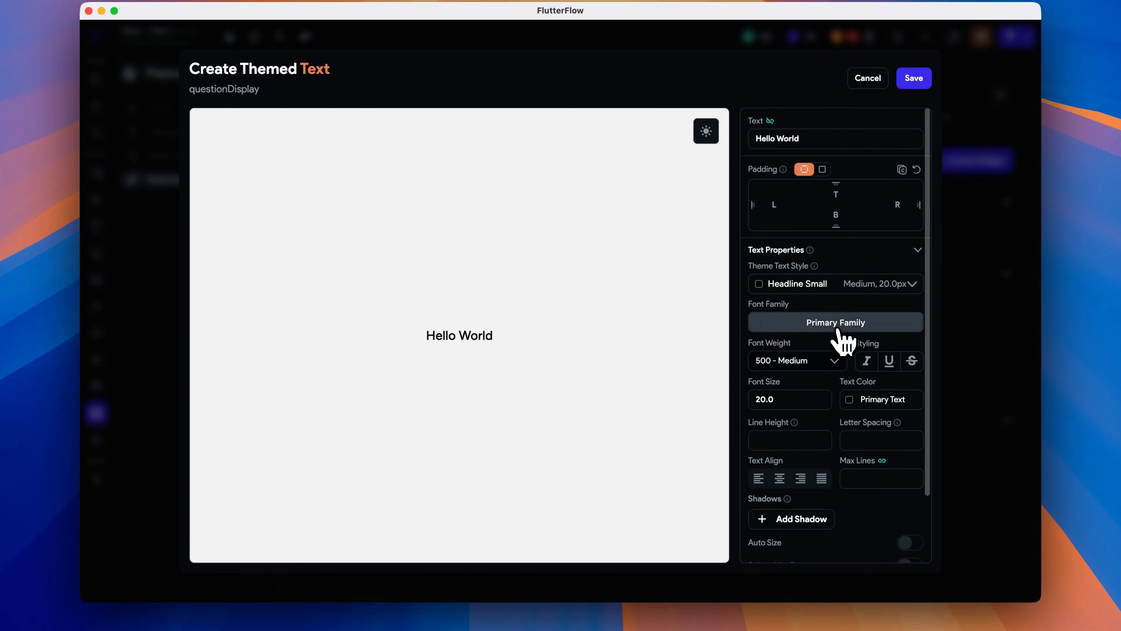
{"action": "left_click", "coordinate": [786, 332]}
{"action": "left_click", "coordinate": [585, 242]}
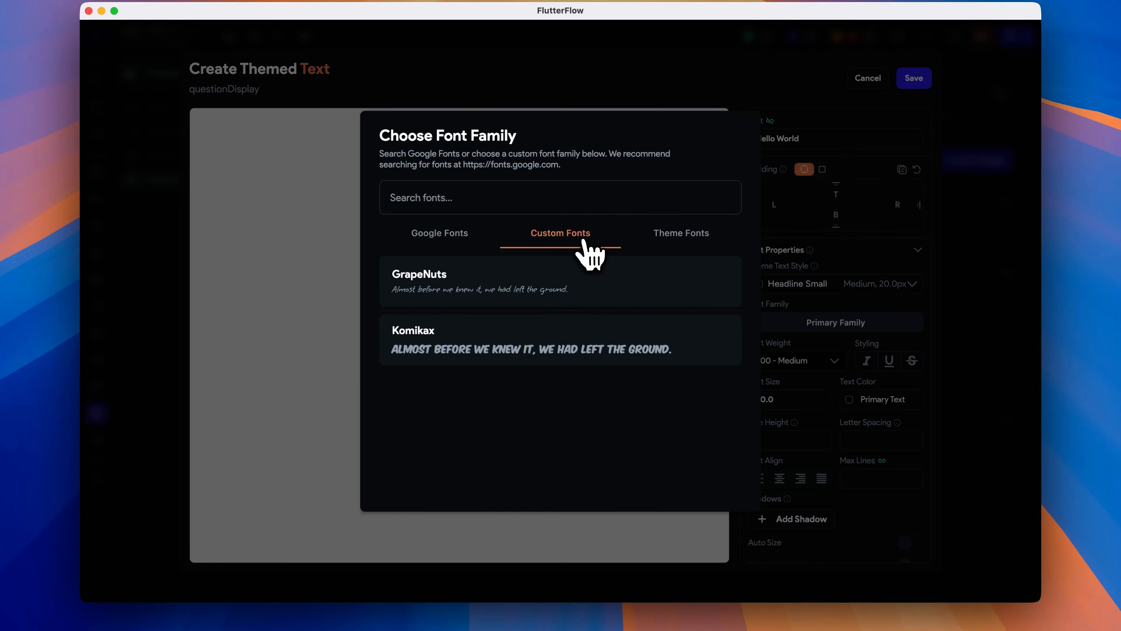
{"action": "left_click", "coordinate": [567, 347]}
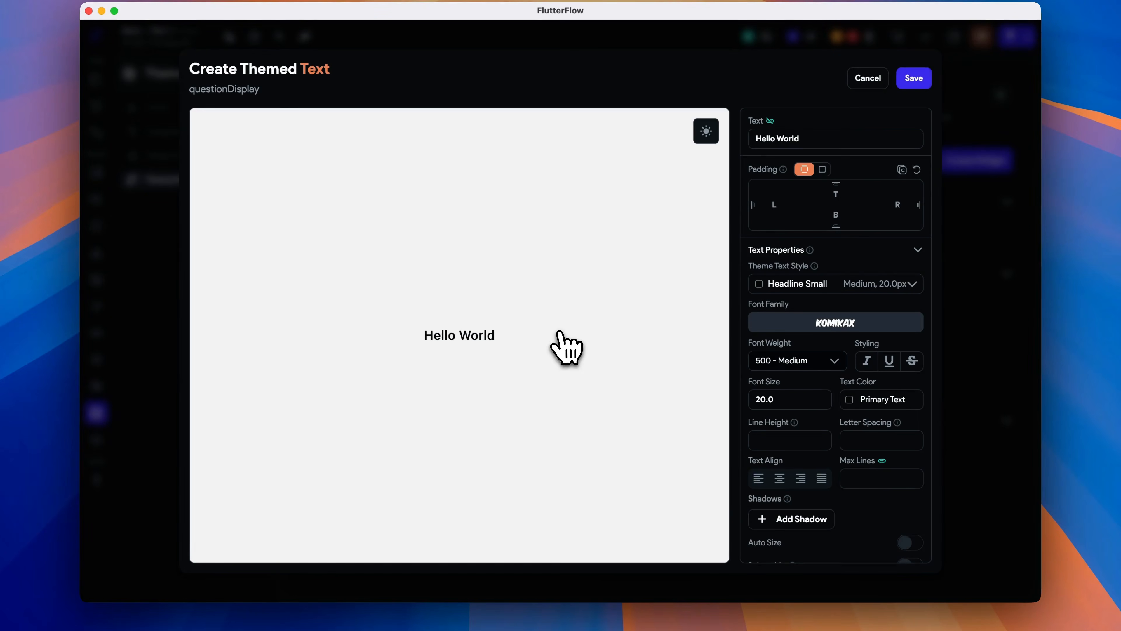
{"action": "left_click", "coordinate": [821, 361]}
{"action": "left_click", "coordinate": [814, 461]}
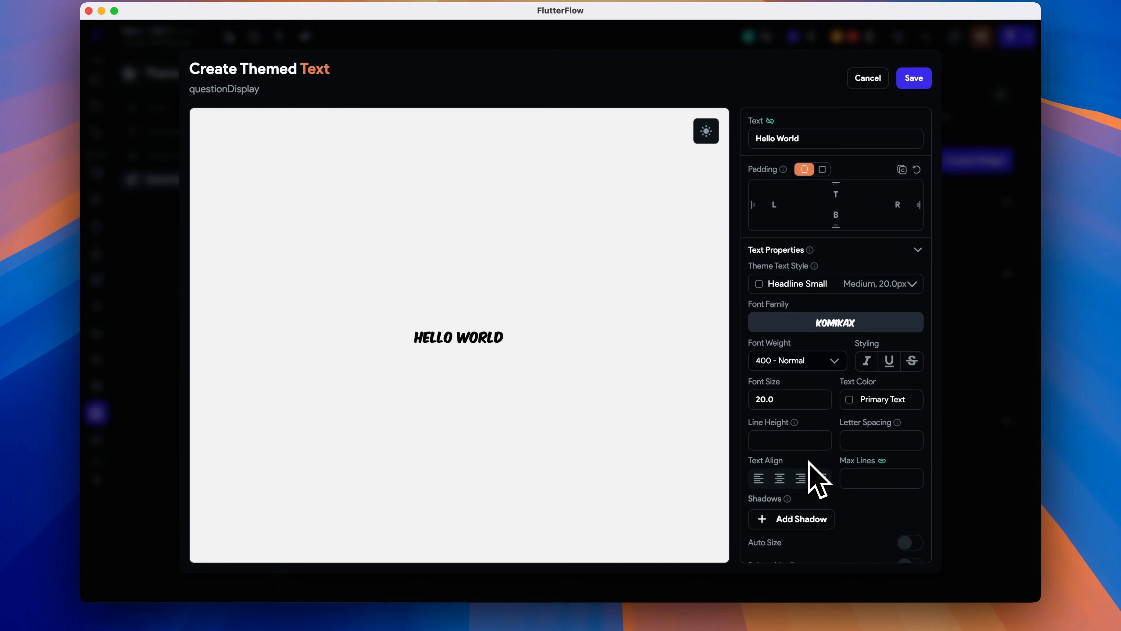
- Limit the themed text to 3 max lines and turn on Auto Size
{"action": "scroll", "coordinate": [820, 476], "scroll_direction": "down", "scroll_amount": 3}
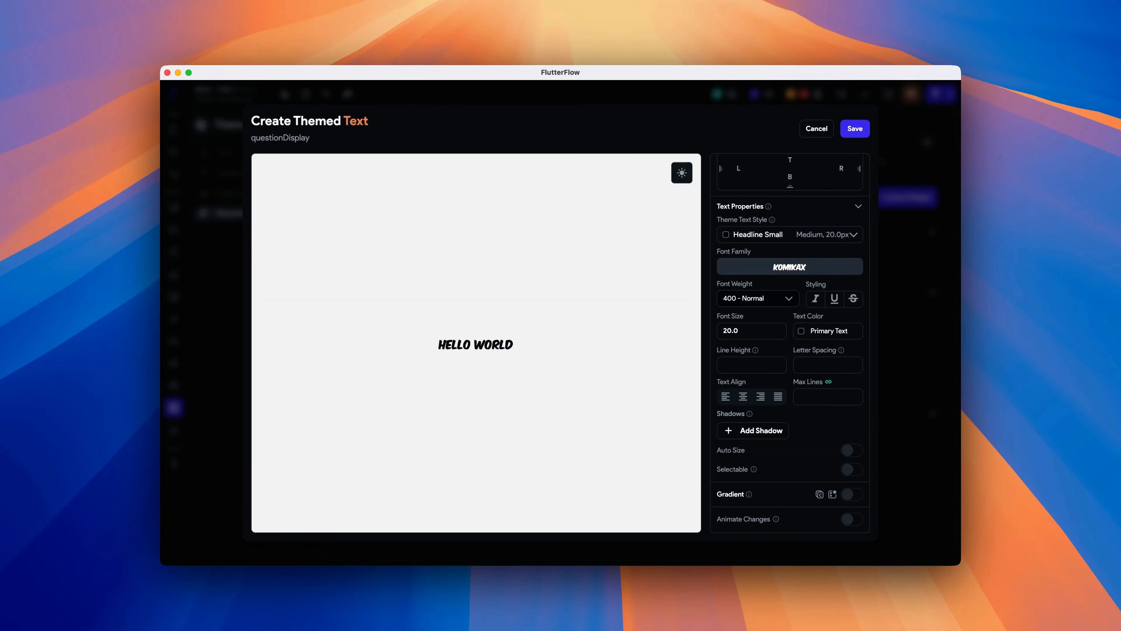
{"action": "left_click", "coordinate": [810, 397]}
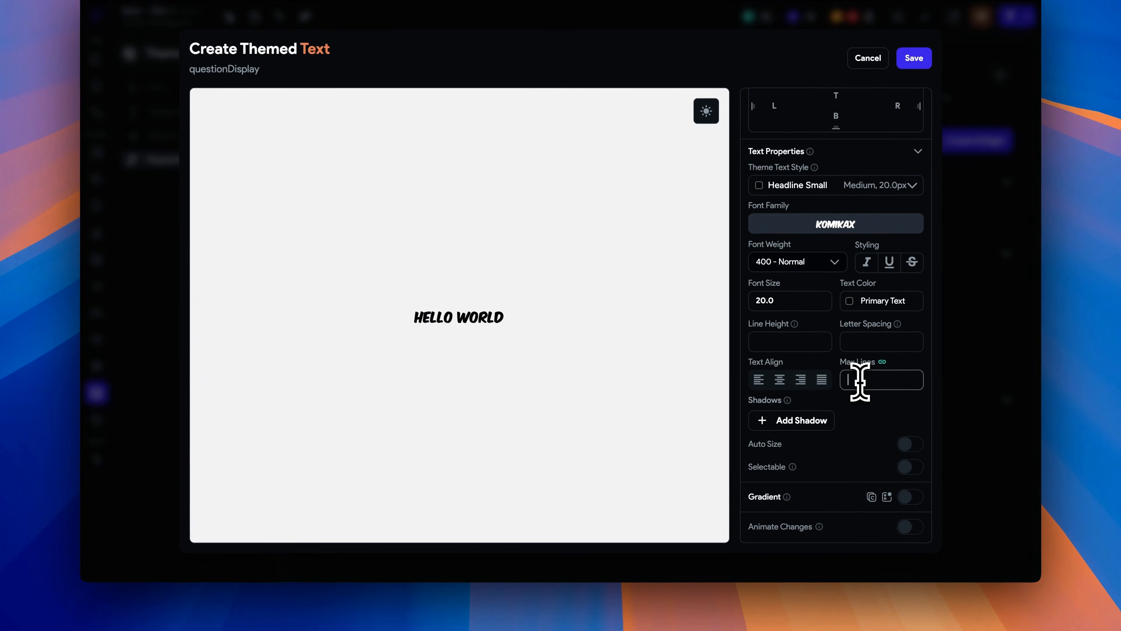
{"action": "type", "text": "4"}
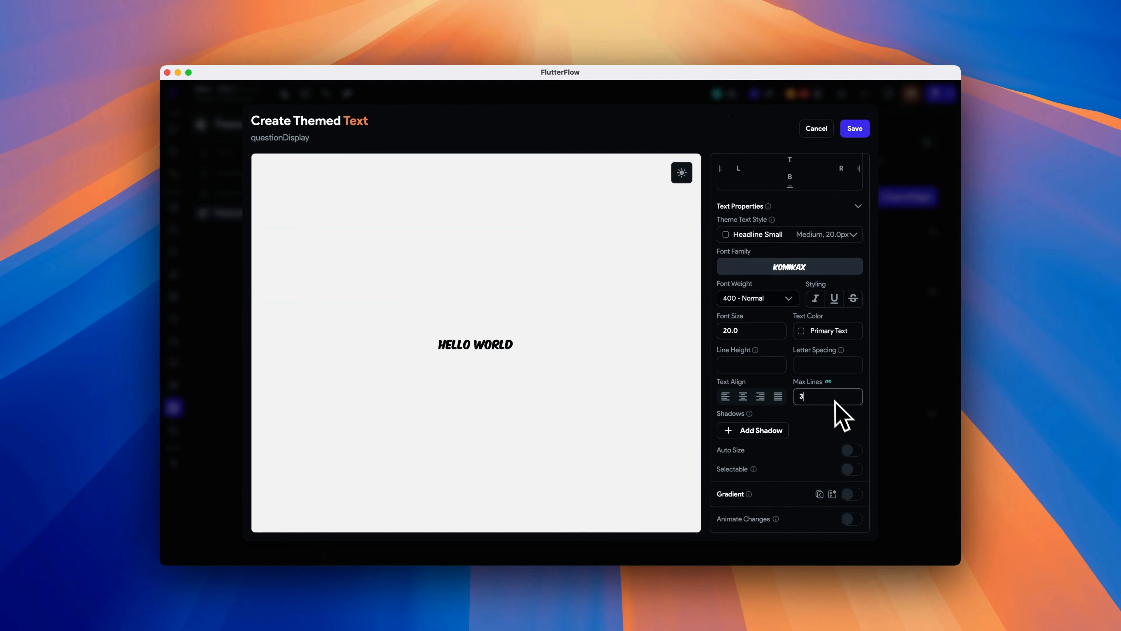
{"action": "mouse_move", "coordinate": [882, 362]}
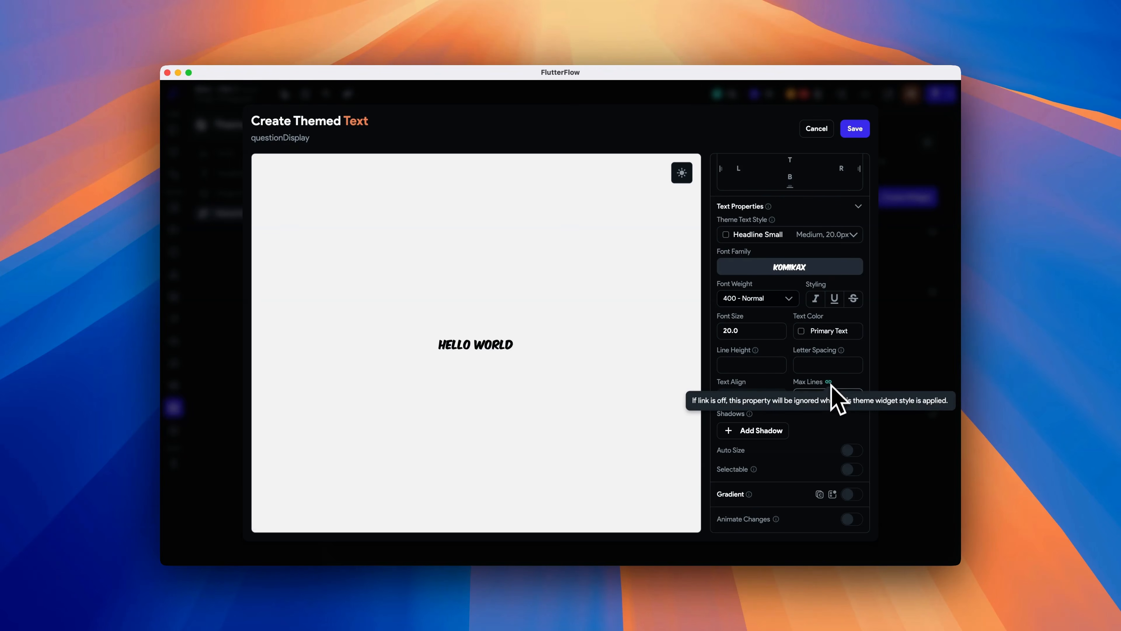
{"action": "left_click", "coordinate": [852, 450]}
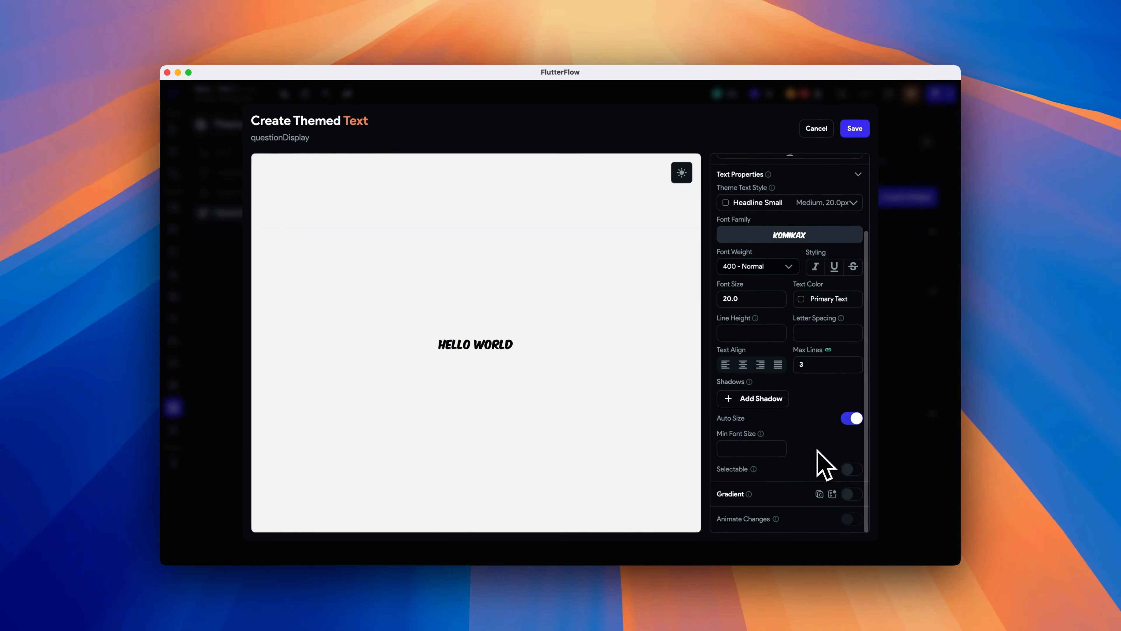
- Center-align the themed text, colour it Primary, and save the questionDisplay theme widget
{"action": "scroll", "coordinate": [871, 428], "scroll_direction": "up", "scroll_amount": 3}
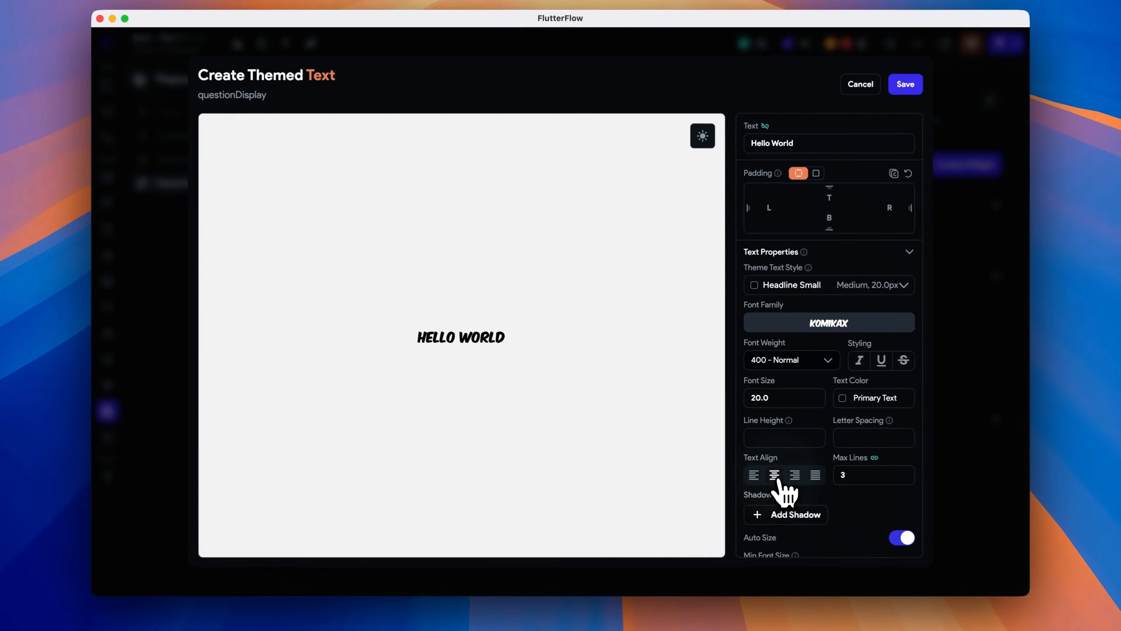
{"action": "left_click", "coordinate": [742, 462]}
{"action": "left_click", "coordinate": [851, 399]}
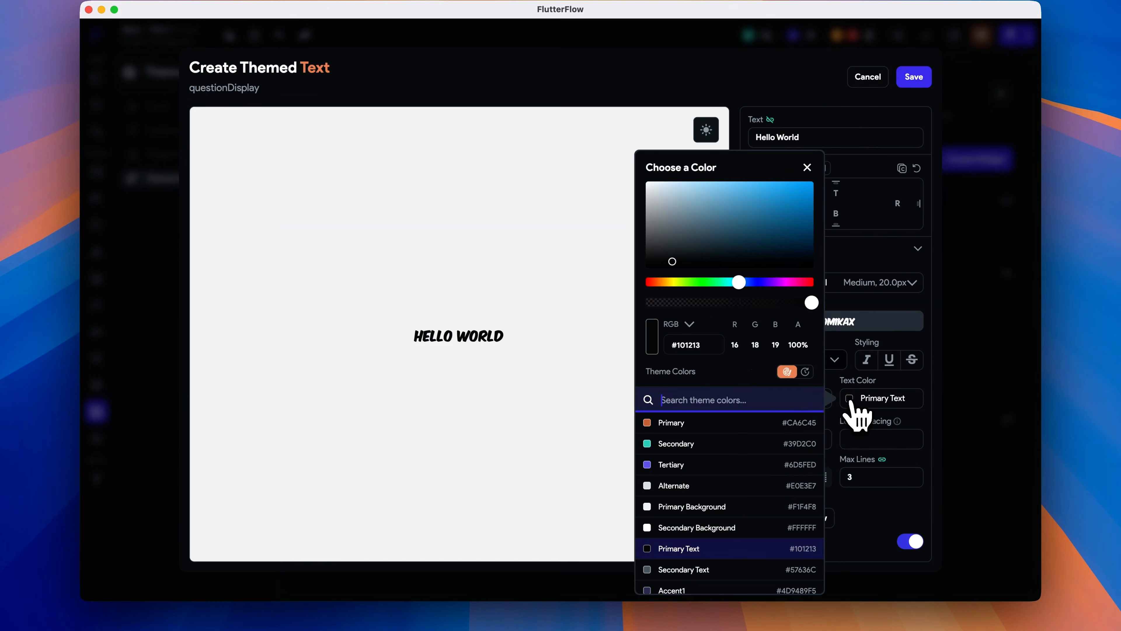
{"action": "left_click", "coordinate": [651, 424]}
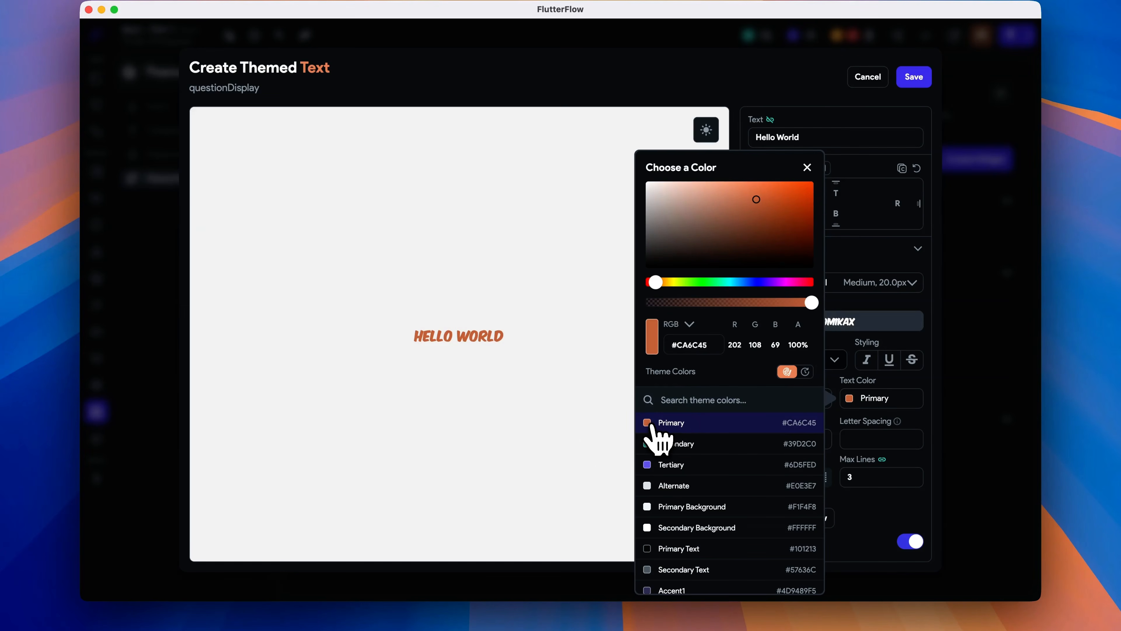
{"action": "left_click", "coordinate": [592, 417]}
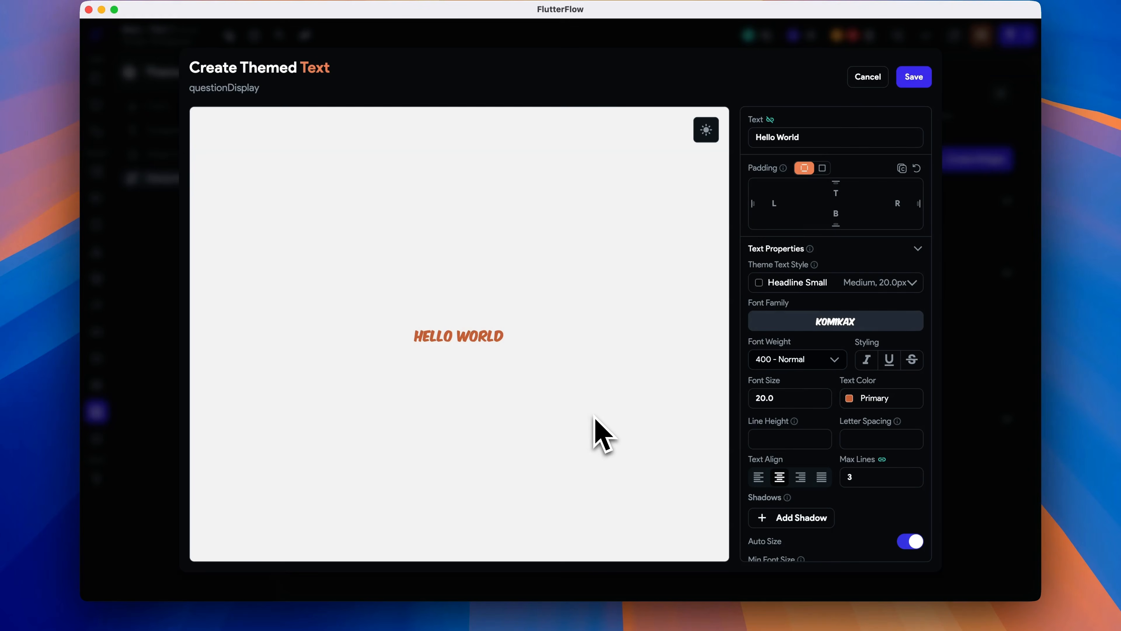
{"action": "left_click", "coordinate": [913, 76]}
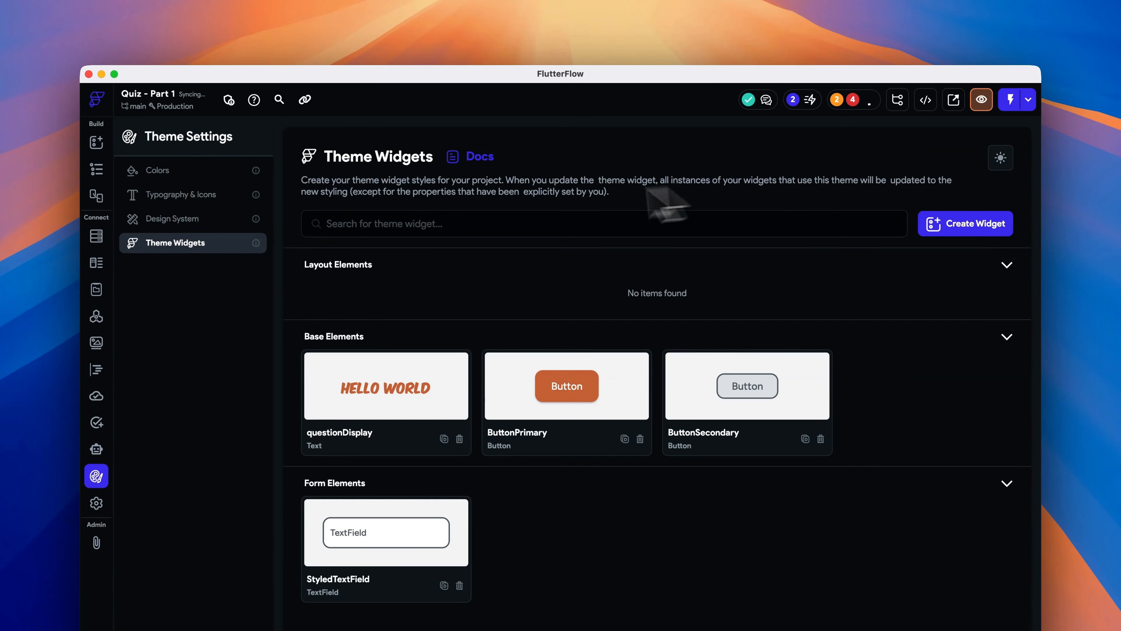
- Apply the questionDisplay theme style to the question text on the QuizPage
{"action": "left_click", "coordinate": [96, 170]}
{"action": "left_click", "coordinate": [945, 204]}
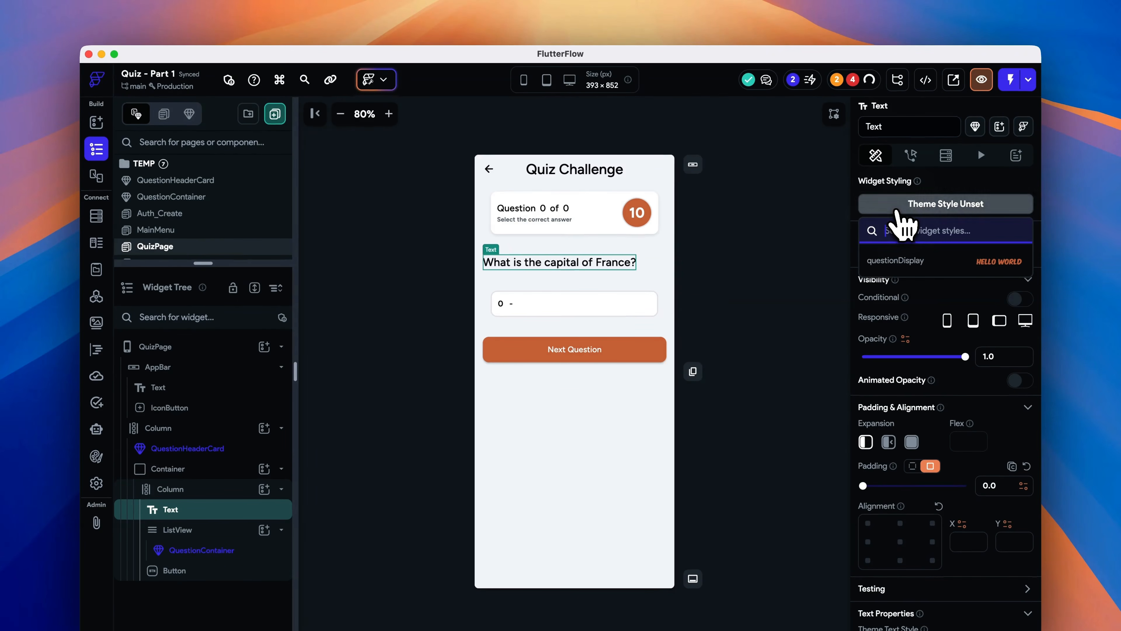
{"action": "left_click", "coordinate": [948, 259]}
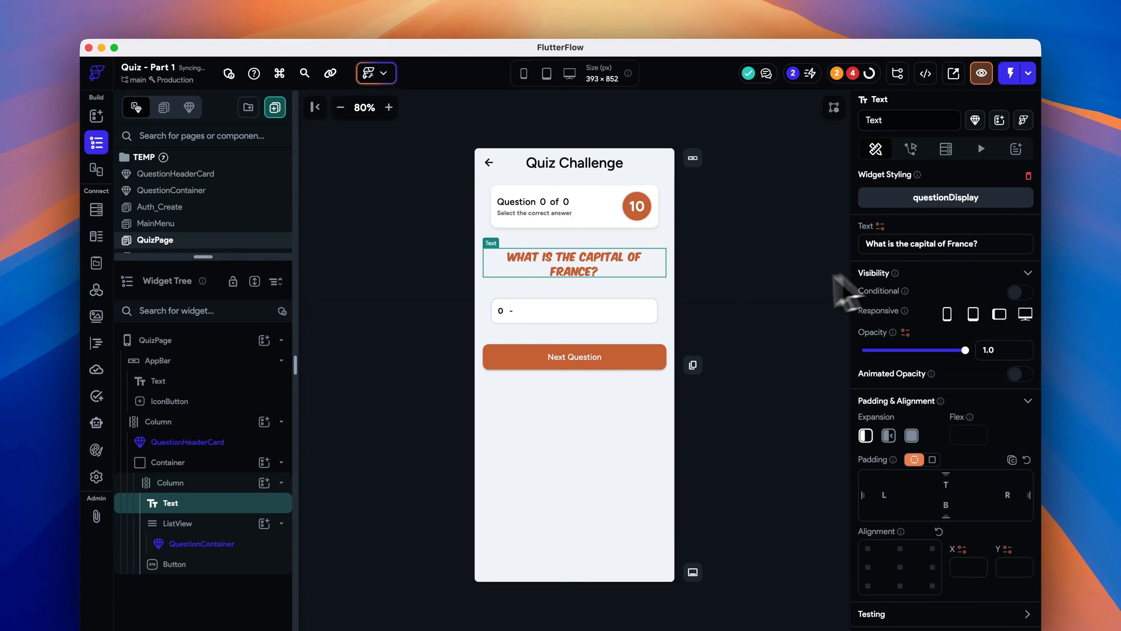
- Convert the score circle container on the Quiz Results page into a component named ScoreDisplay
{"action": "left_click", "coordinate": [769, 303]}
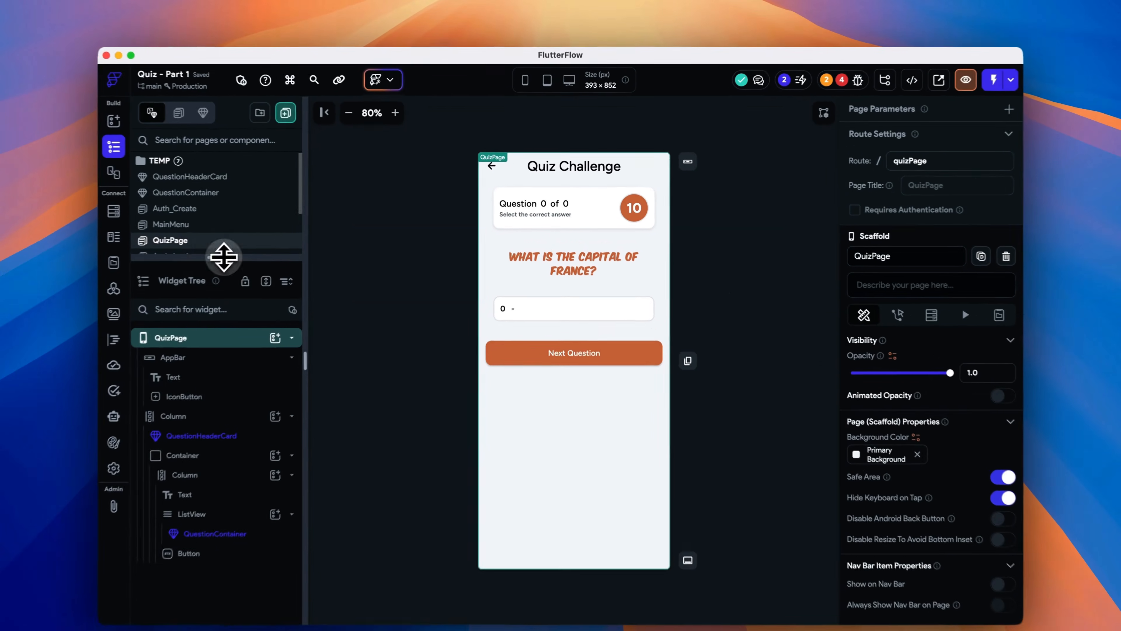
{"action": "left_click_drag", "start_coordinate": [244, 247], "coordinate": [256, 292]}
{"action": "left_click", "coordinate": [266, 260]}
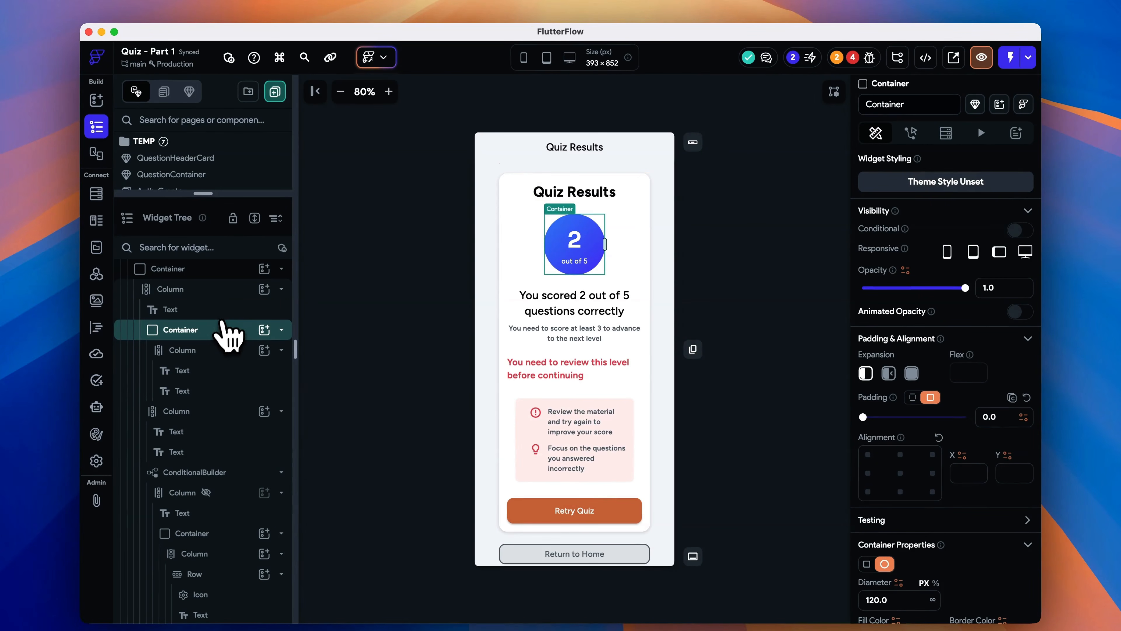
{"action": "right_click", "coordinate": [199, 331]}
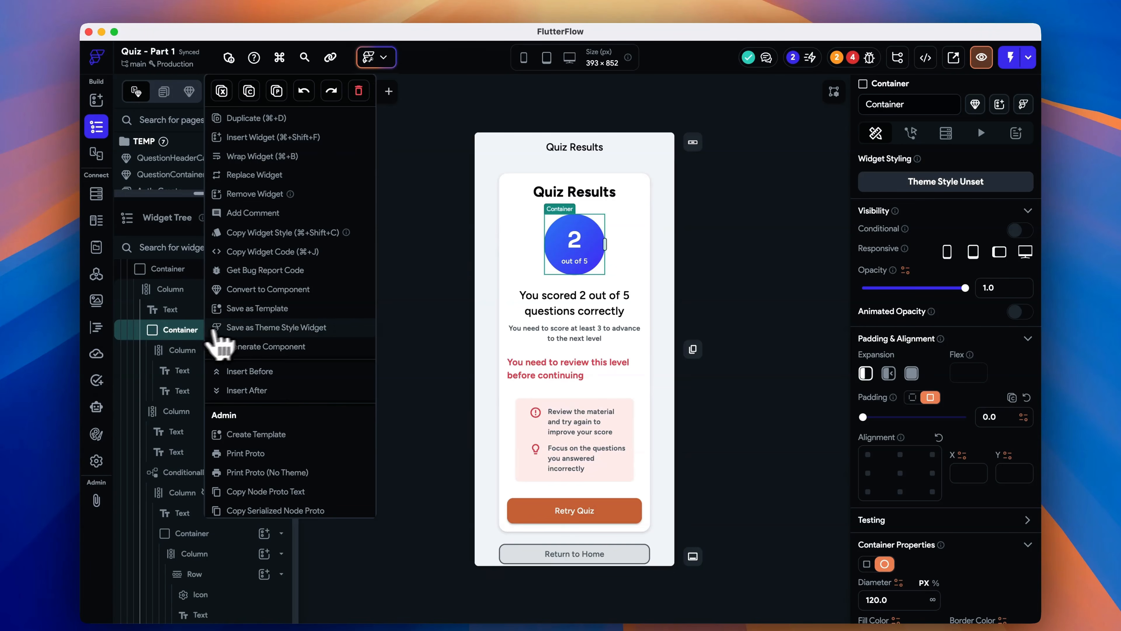
{"action": "left_click", "coordinate": [287, 290]}
{"action": "type", "text": "Sco"}
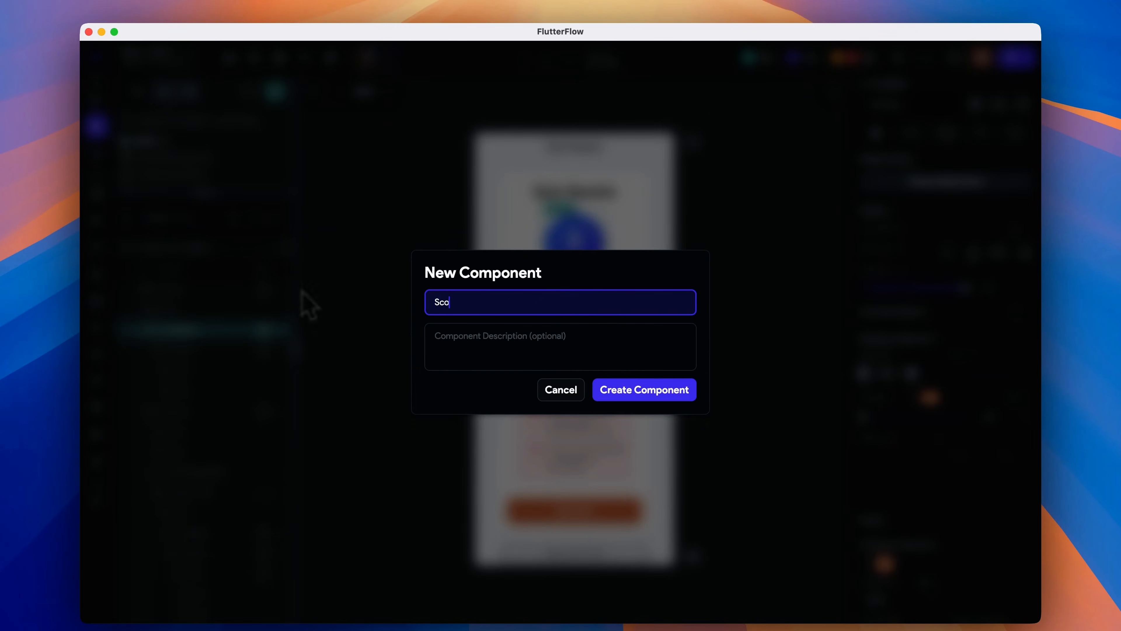
{"action": "type", "text": "reDisplayu"}
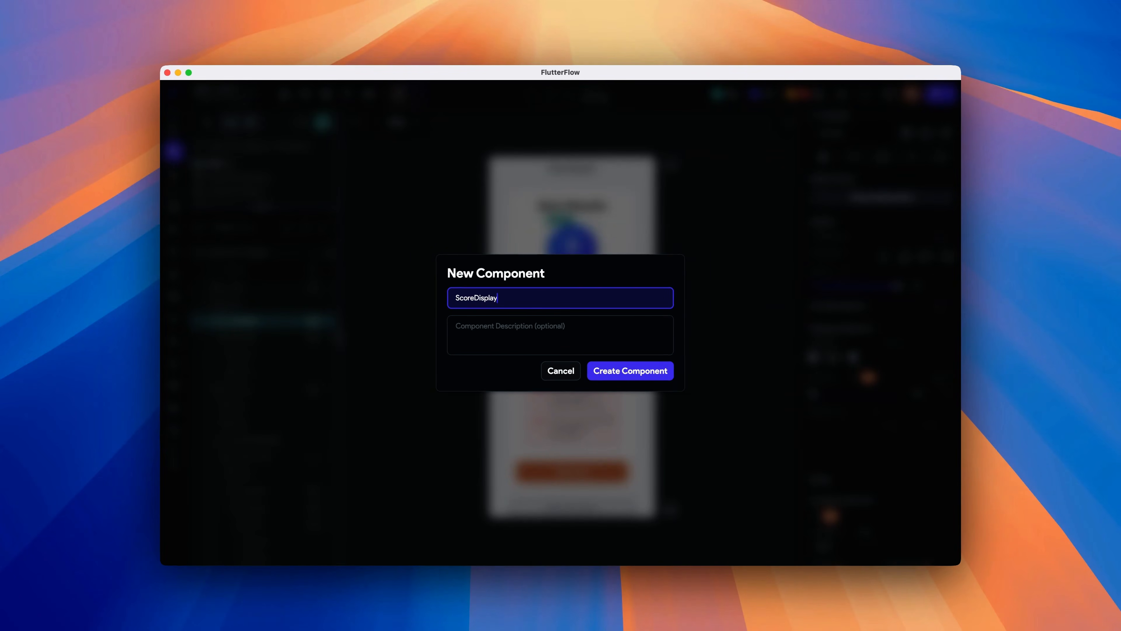
{"action": "left_click", "coordinate": [613, 367]}
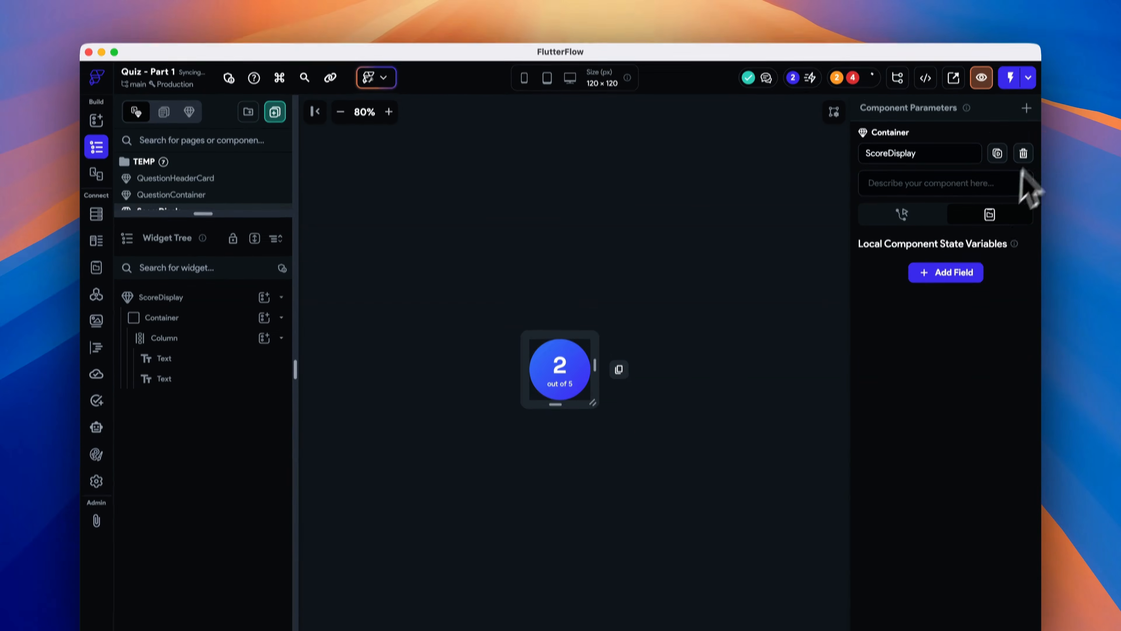
- Add a ScoreDisplay component parameter named score with type Integer
{"action": "left_click", "coordinate": [1026, 108]}
{"action": "left_click", "coordinate": [946, 174]}
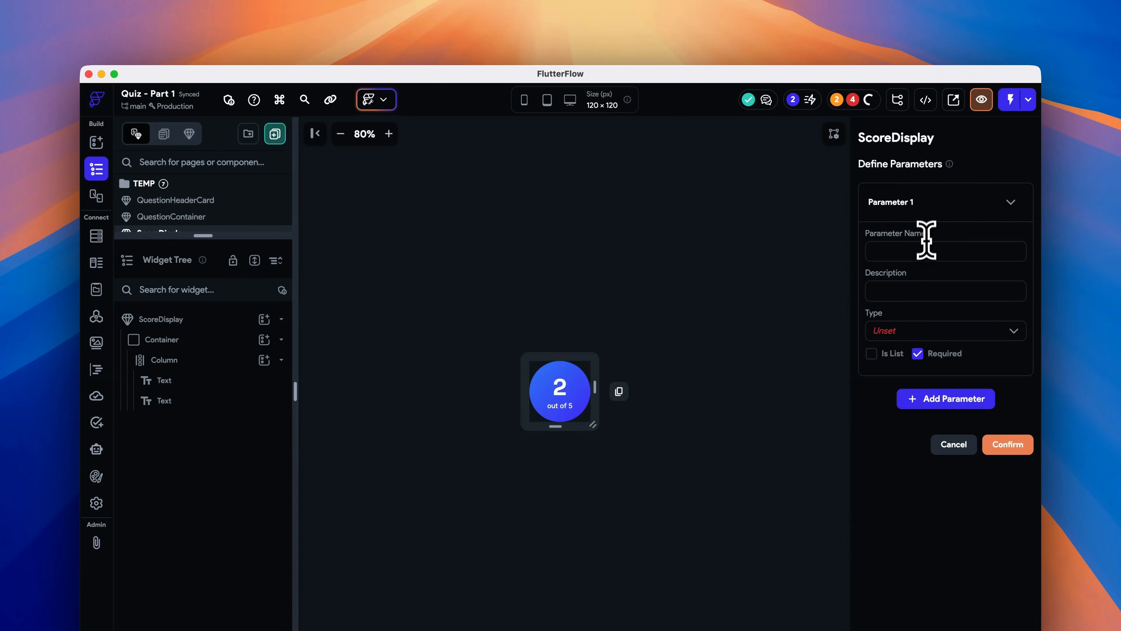
{"action": "type", "text": "score"}
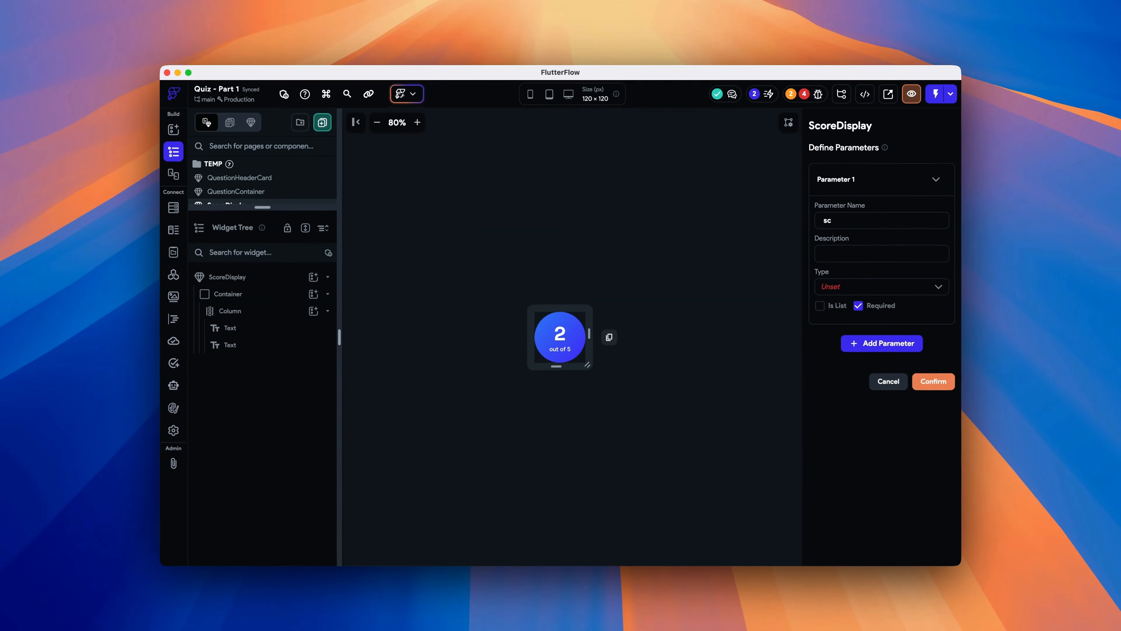
{"action": "left_click", "coordinate": [917, 282]}
{"action": "left_click", "coordinate": [907, 327]}
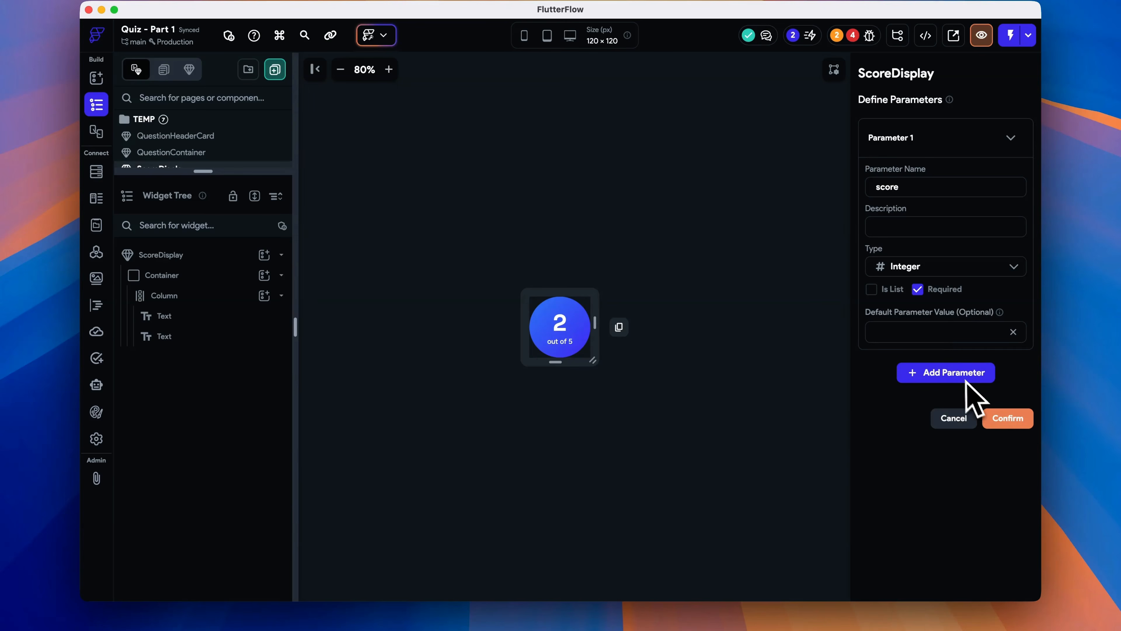
- Add a second Integer parameter named outOf and confirm the parameters
{"action": "left_click", "coordinate": [965, 379]}
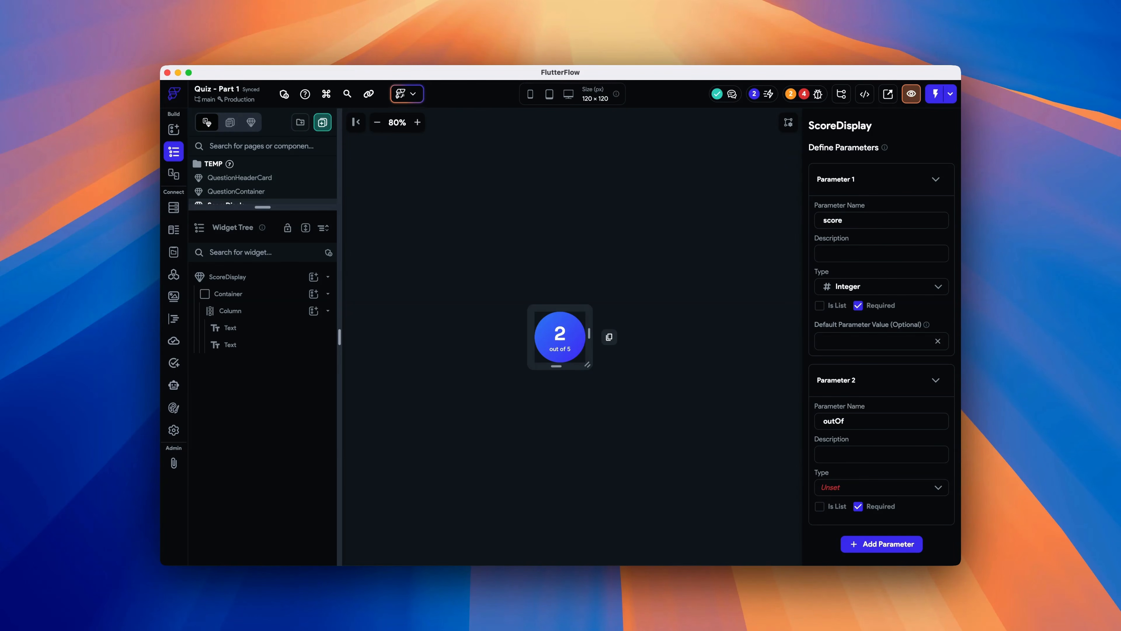
{"action": "left_click", "coordinate": [883, 487]}
{"action": "left_click", "coordinate": [903, 535]}
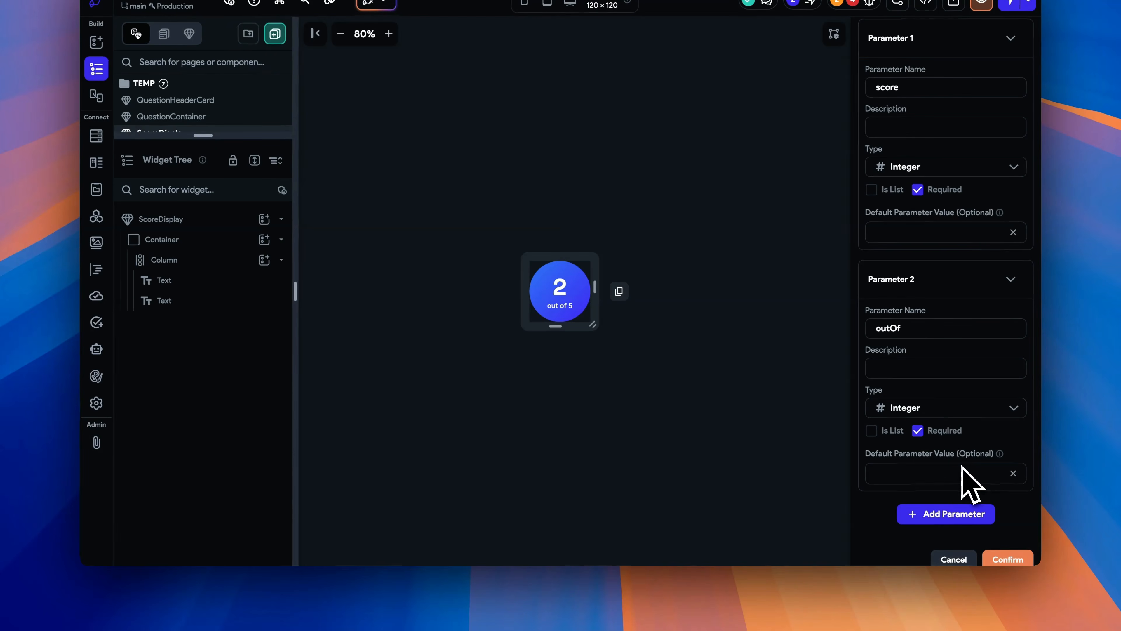
{"action": "left_click", "coordinate": [990, 560]}
- Bind the score number text in ScoreDisplay to the score component parameter
{"action": "left_click", "coordinate": [561, 297]}
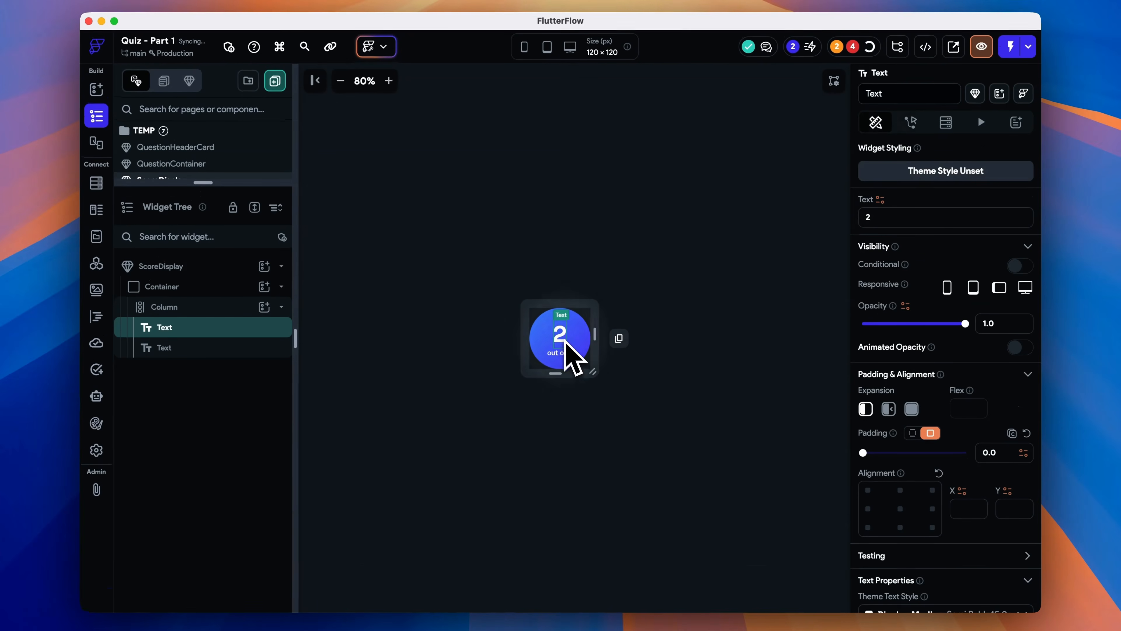
{"action": "left_click", "coordinate": [880, 200]}
{"action": "left_click", "coordinate": [710, 314]}
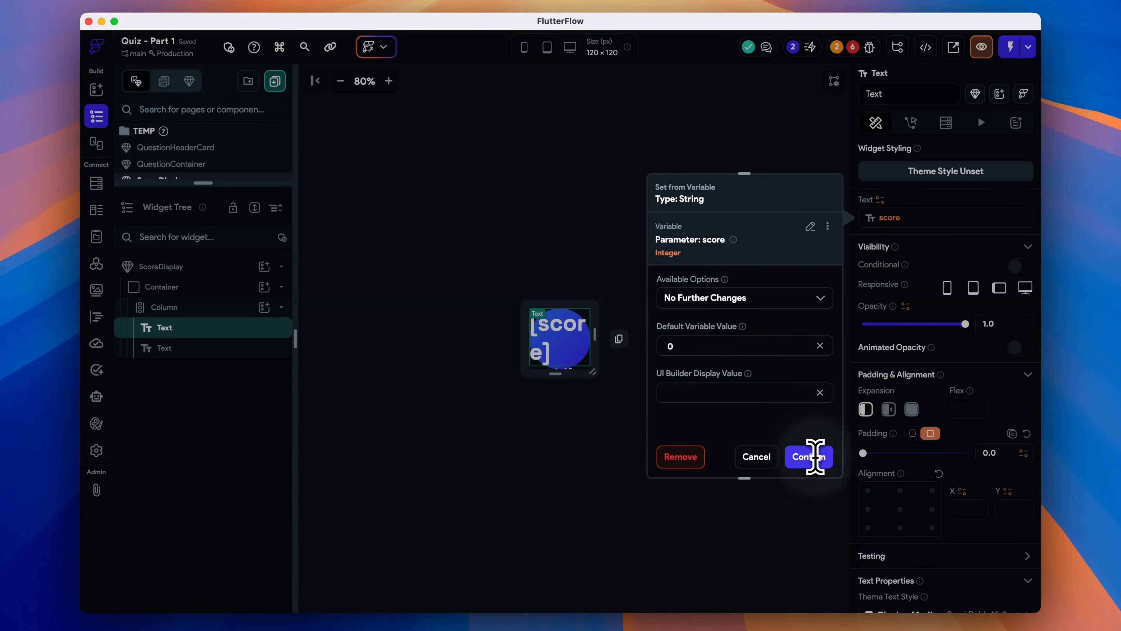
{"action": "left_click", "coordinate": [809, 456]}
- Wrap the "out of 5" text in a Row and duplicate the text inside it
{"action": "left_click", "coordinate": [568, 356]}
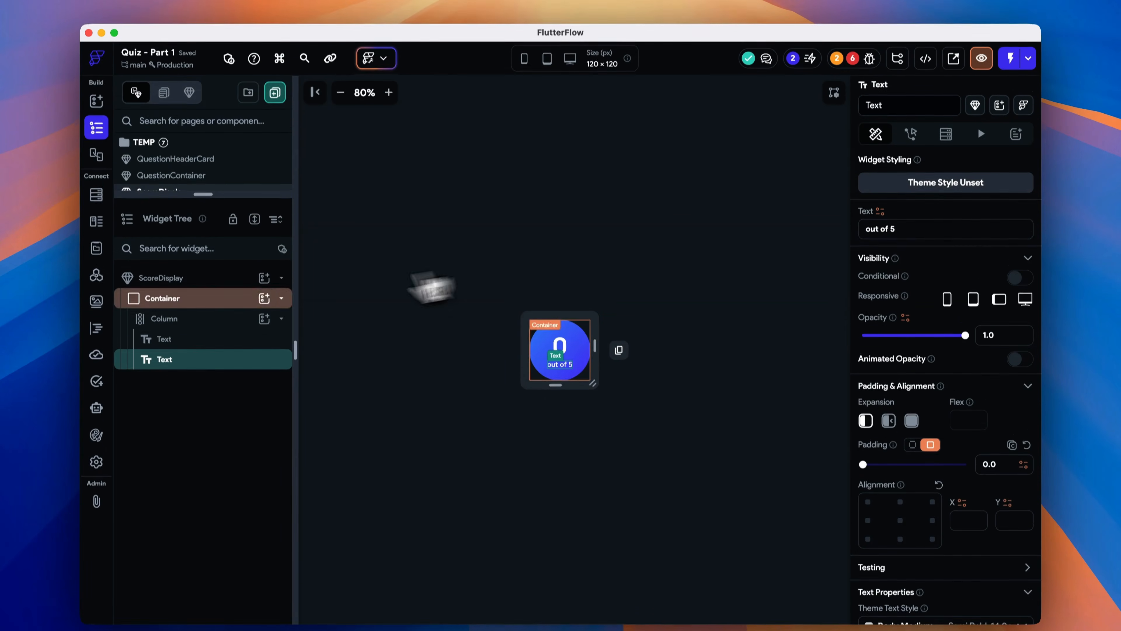
{"action": "right_click", "coordinate": [166, 348]}
{"action": "left_click", "coordinate": [278, 172]}
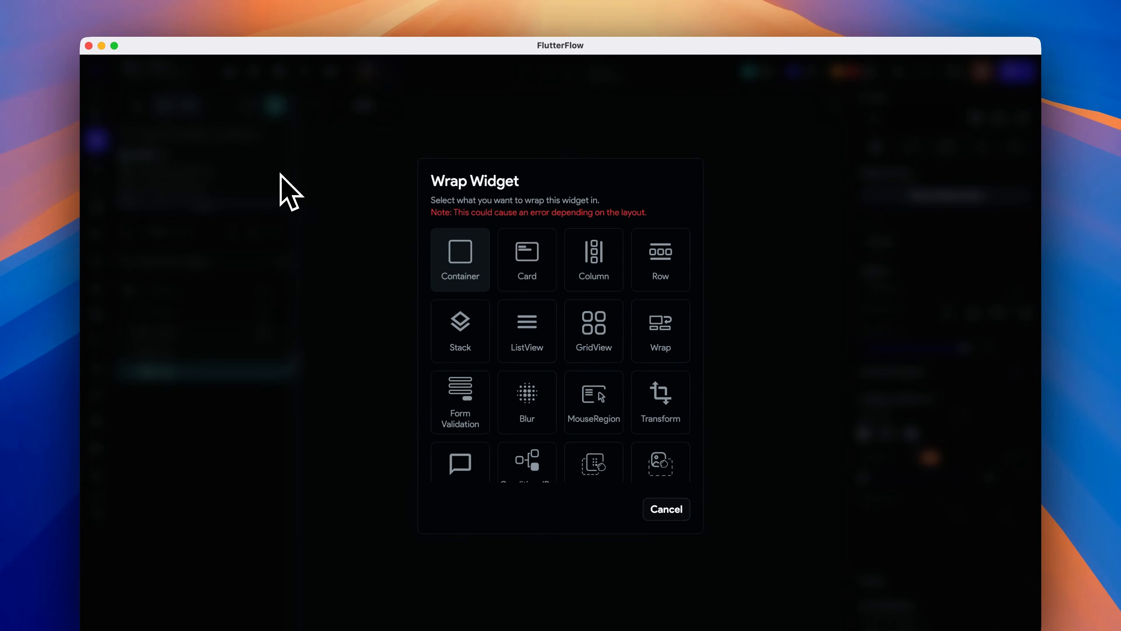
{"action": "left_click", "coordinate": [649, 248]}
{"action": "left_click", "coordinate": [181, 397]}
{"action": "key", "text": "super+d"}
- Bind the second text in the row to the outOf component parameter
{"action": "left_click", "coordinate": [198, 376]}
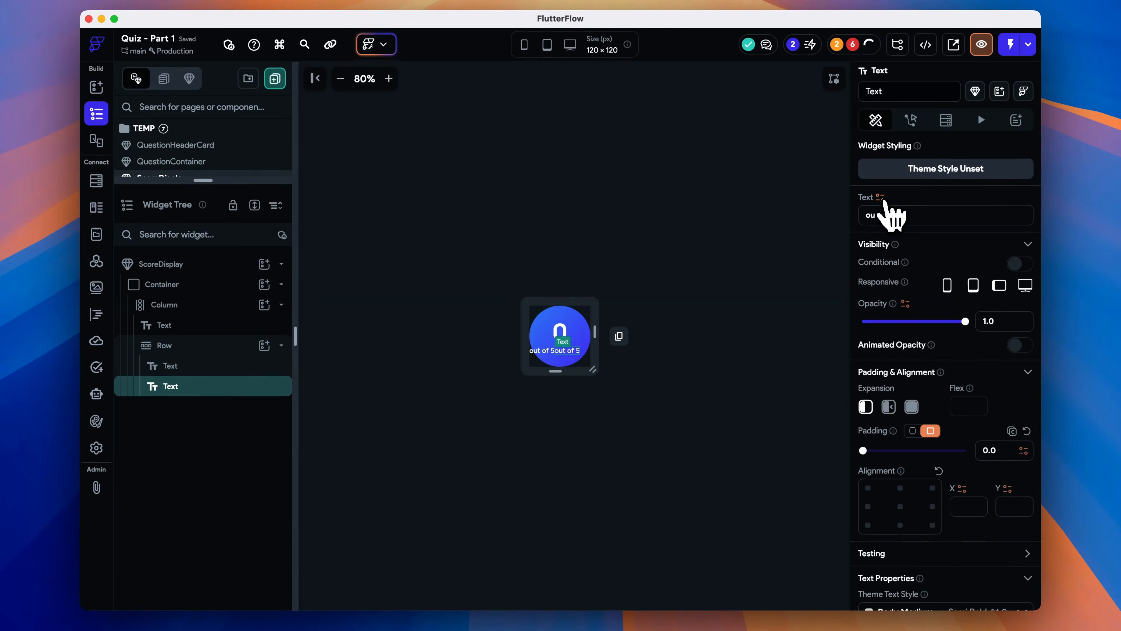
{"action": "left_click", "coordinate": [879, 196]}
{"action": "left_click", "coordinate": [701, 327]}
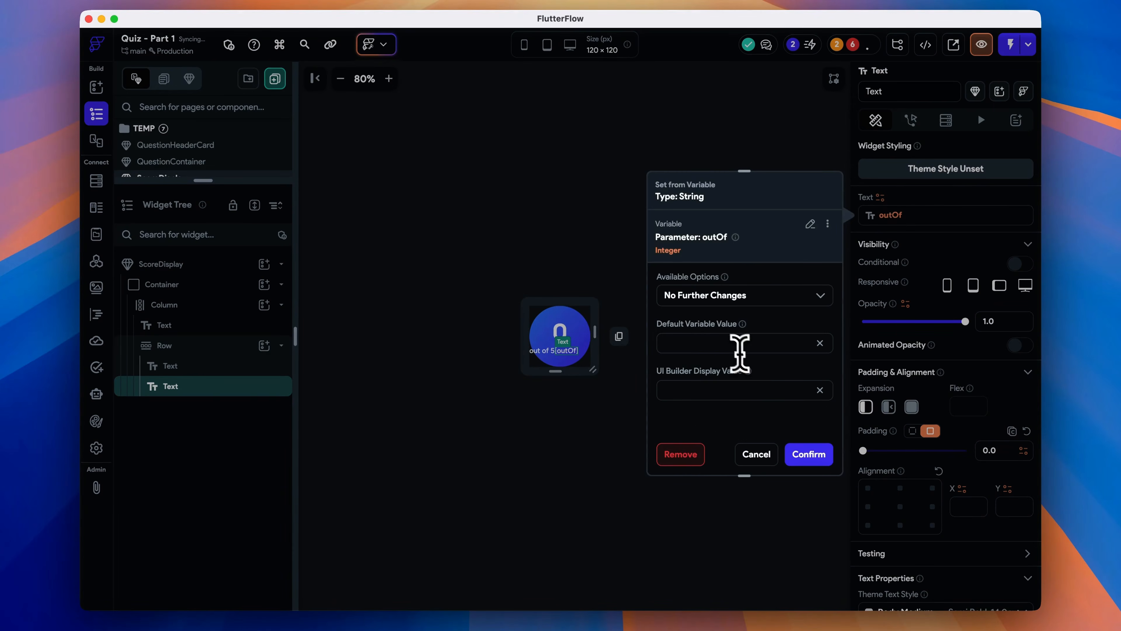
{"action": "left_click", "coordinate": [821, 462]}
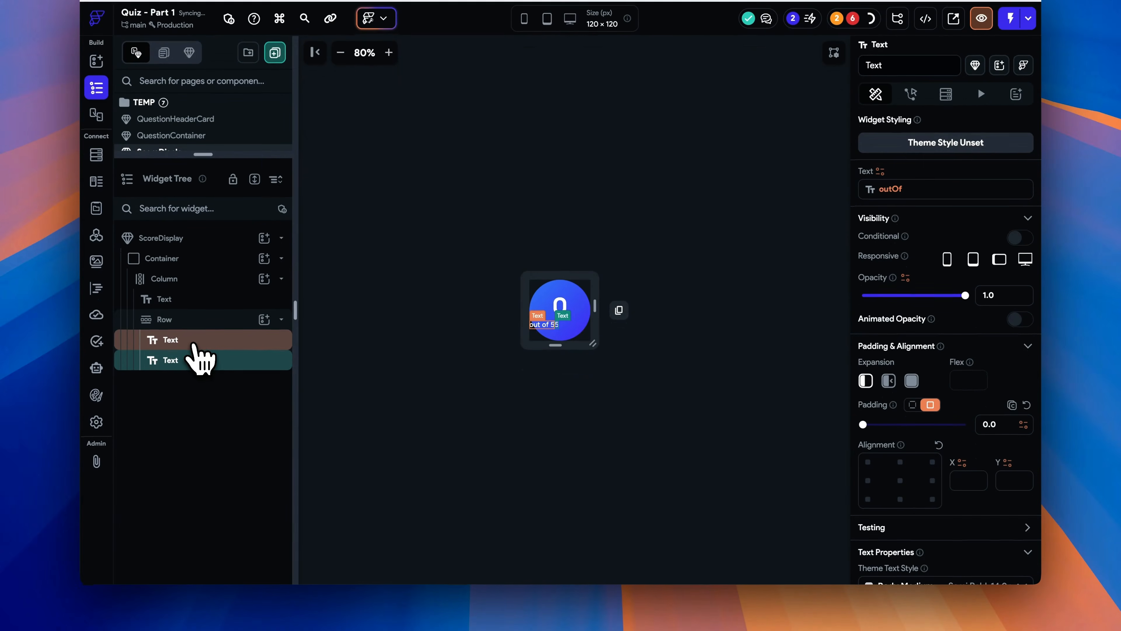
- Center the row's children along the main axis and set its item spacing to 4
{"action": "left_click", "coordinate": [194, 319]}
{"action": "scroll", "coordinate": [896, 508], "scroll_direction": "down", "scroll_amount": 5}
{"action": "left_click", "coordinate": [891, 541]}
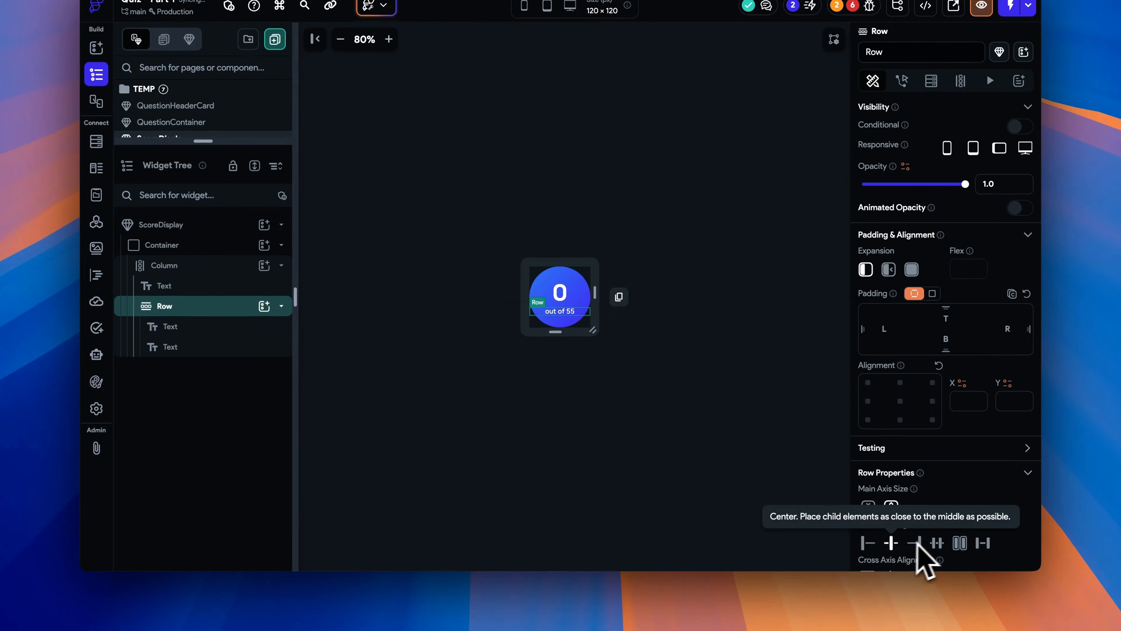
{"action": "scroll", "coordinate": [918, 555], "scroll_direction": "down", "scroll_amount": 3}
{"action": "left_click", "coordinate": [901, 521]}
{"action": "type", "text": "4"}
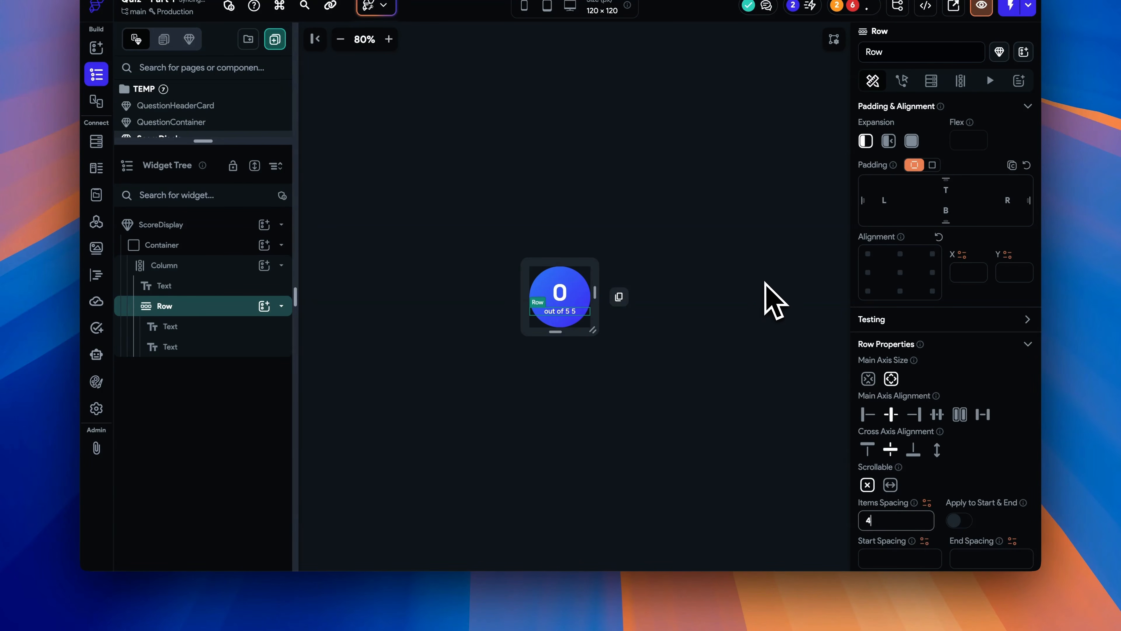
- Edit the text value of the first label in the row
{"action": "left_click", "coordinate": [247, 327]}
{"action": "scroll", "coordinate": [896, 243], "scroll_direction": "up", "scroll_amount": 3}
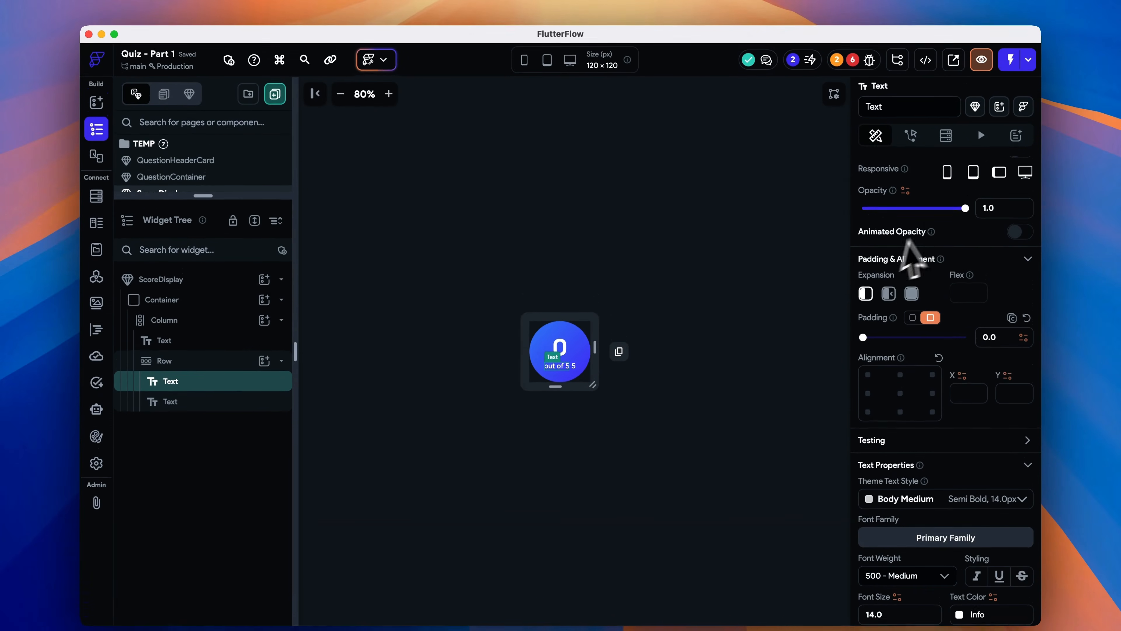
{"action": "left_click", "coordinate": [923, 235]}
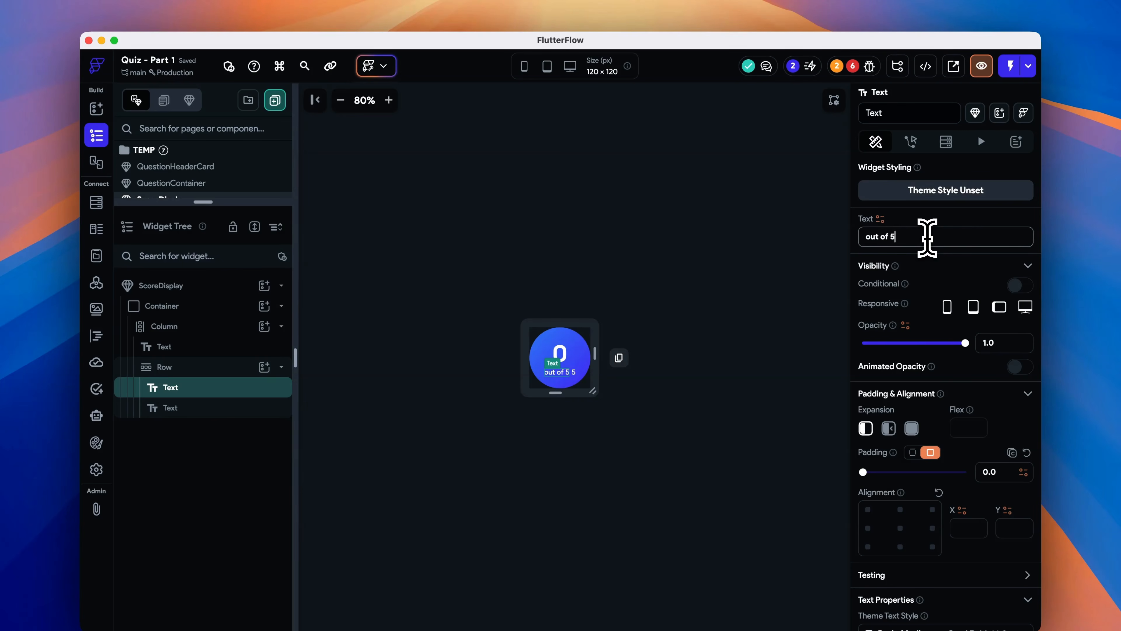
{"action": "left_click", "coordinate": [745, 352]}
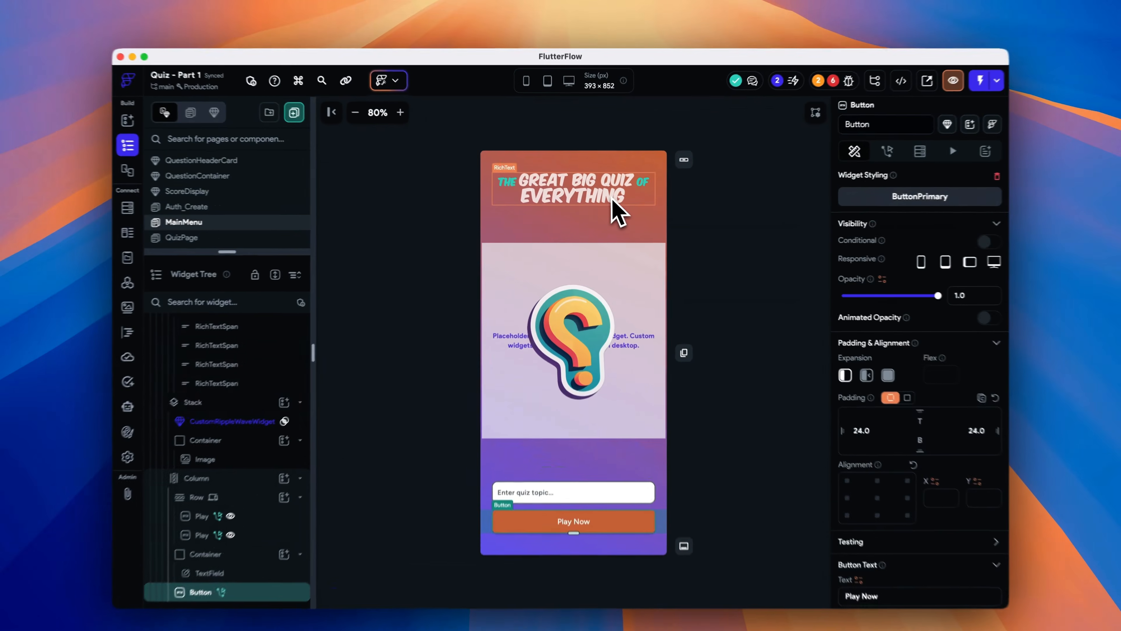
- Convert the title header container on MainMenu into a component named QuizOfHeaderCard
{"action": "left_click", "coordinate": [612, 204]}
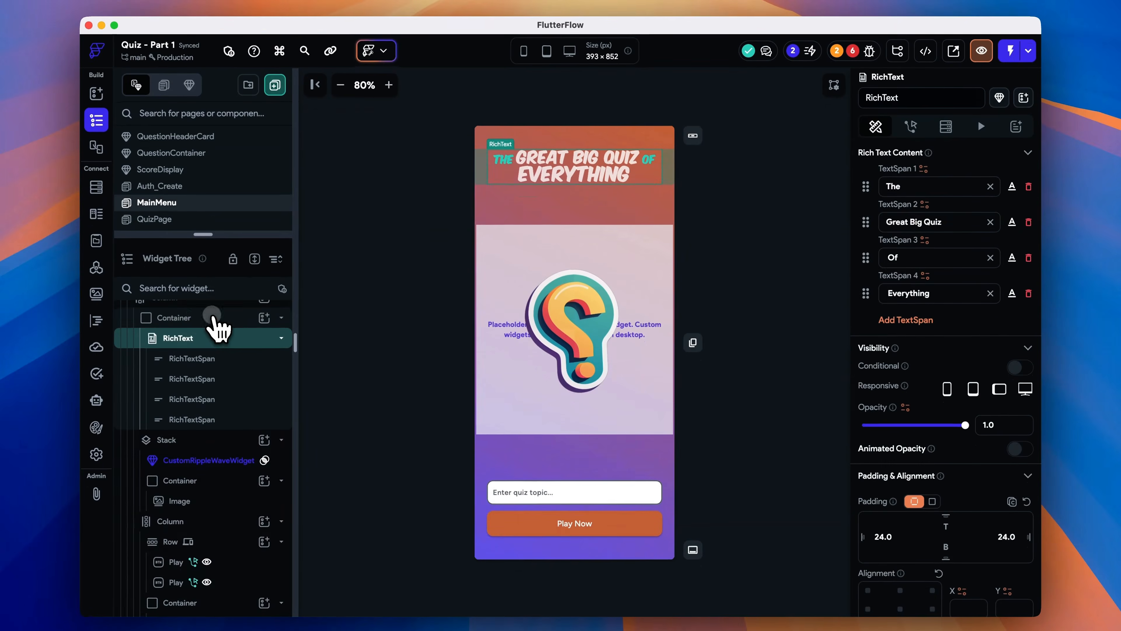
{"action": "left_click", "coordinate": [207, 338]}
{"action": "right_click", "coordinate": [202, 340]}
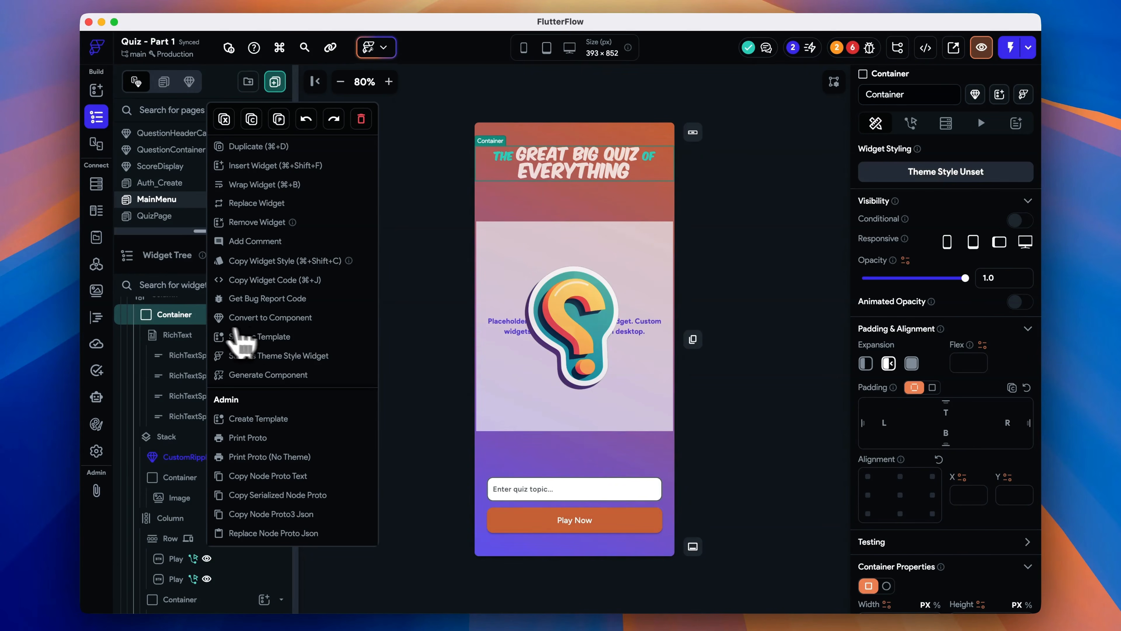
{"action": "left_click", "coordinate": [280, 318]}
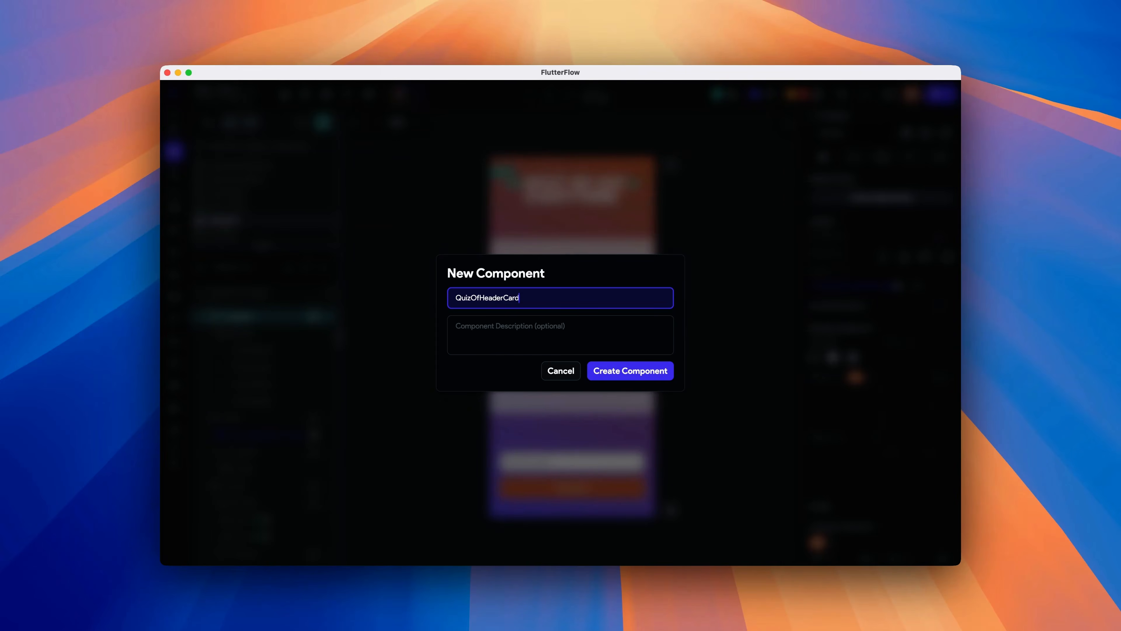
{"action": "left_click", "coordinate": [623, 373]}
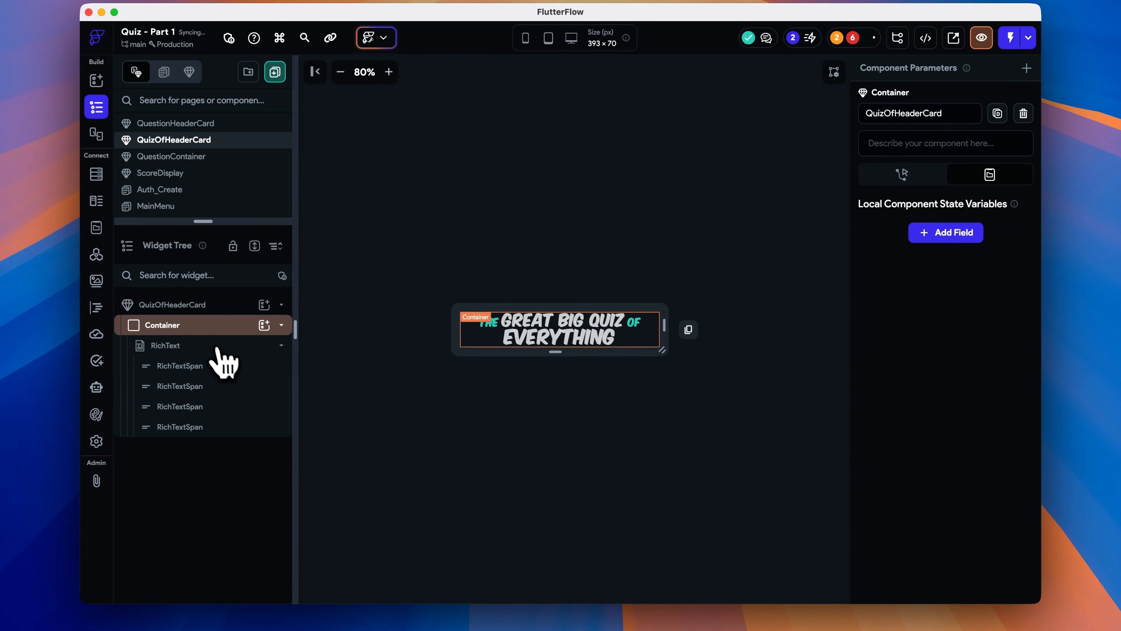
- Add a non-required Boolean component parameter named isExpanded to QuizOfHeaderCard
{"action": "left_click", "coordinate": [209, 330]}
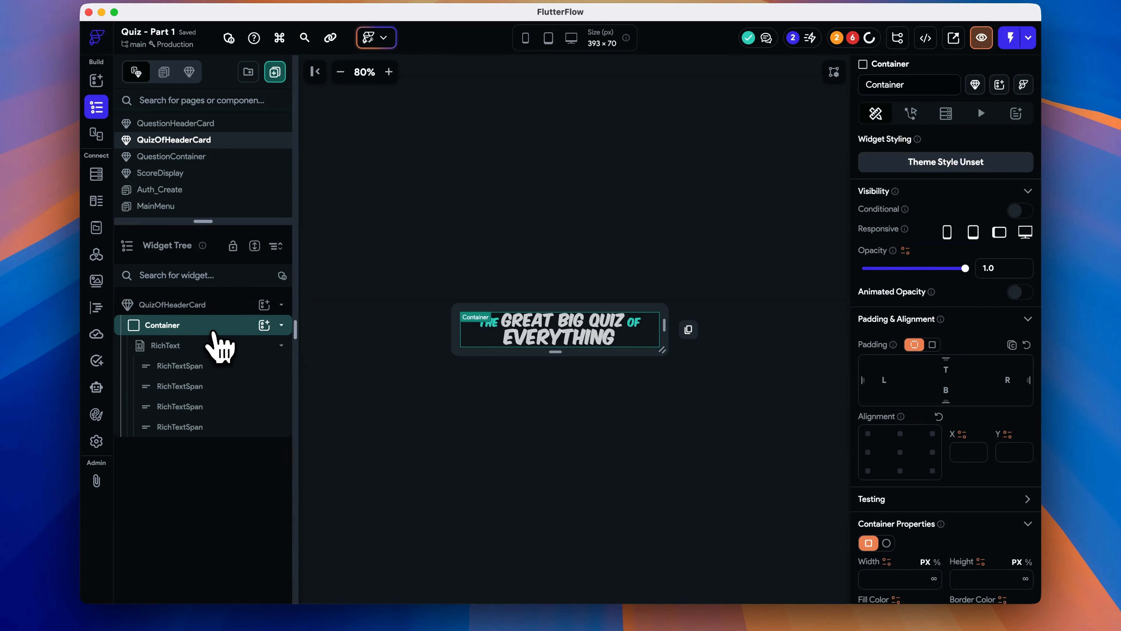
{"action": "left_click", "coordinate": [742, 251]}
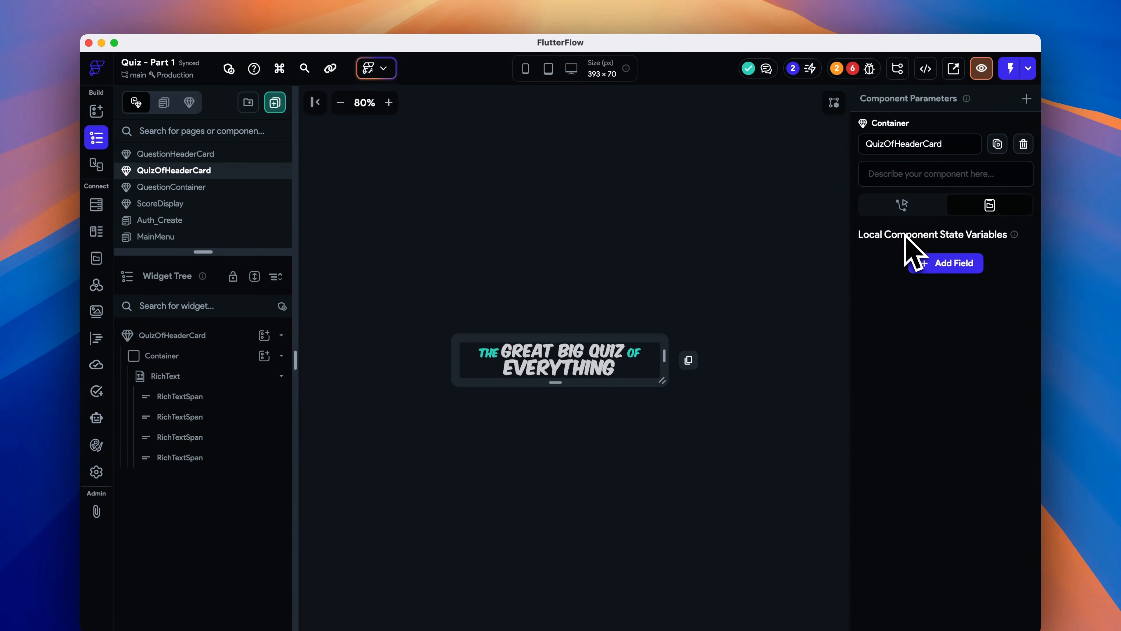
{"action": "left_click", "coordinate": [1027, 98]}
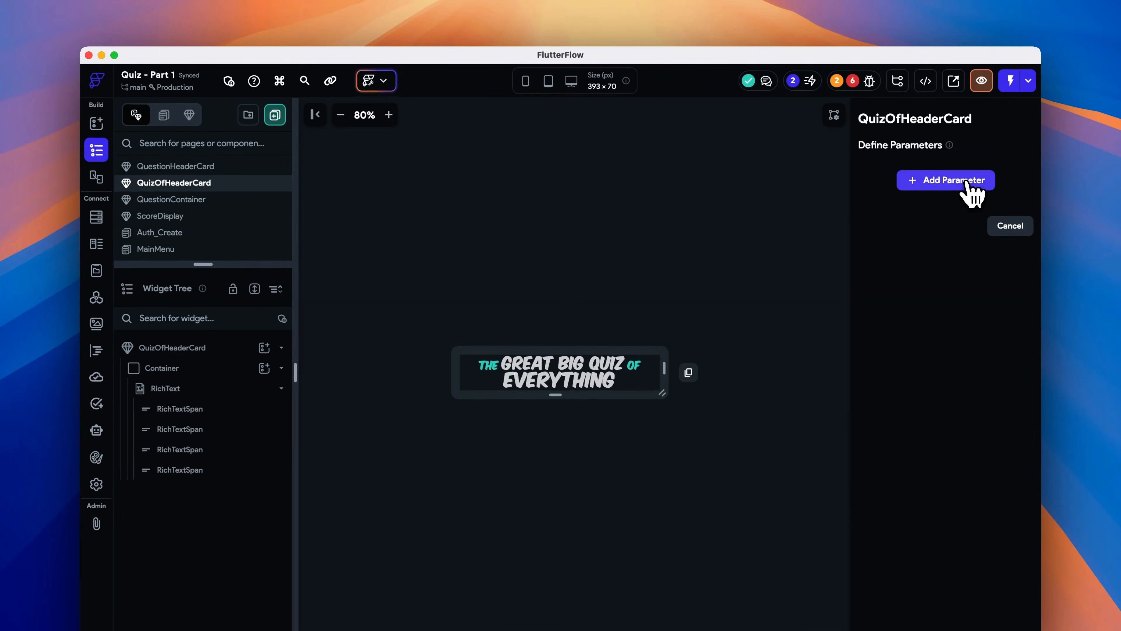
{"action": "left_click", "coordinate": [968, 181]}
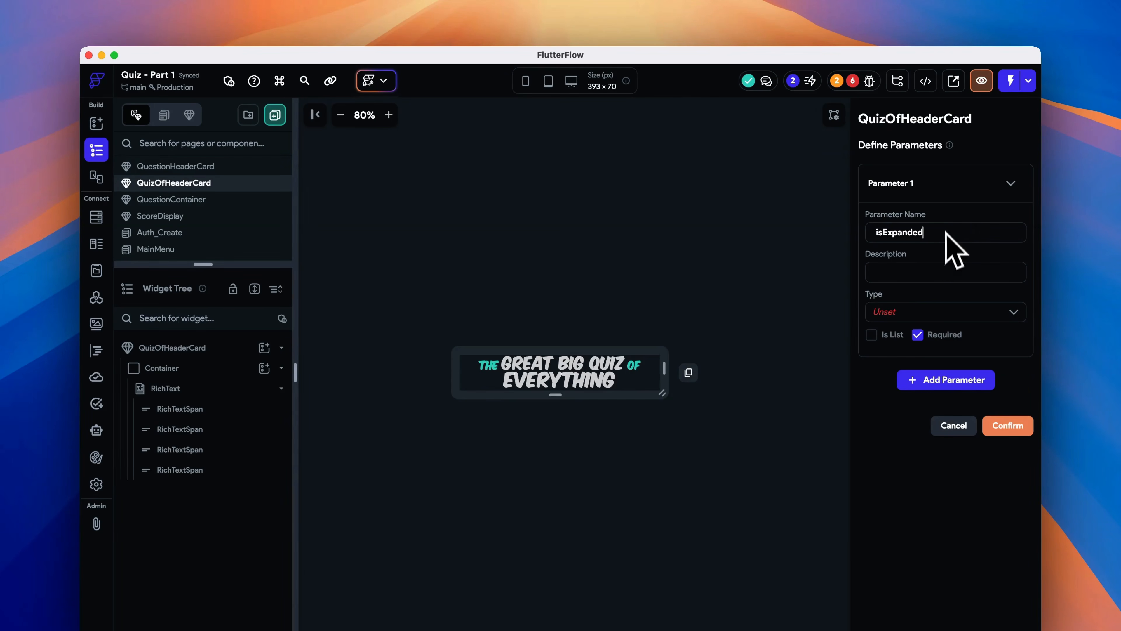
{"action": "left_click", "coordinate": [955, 311]}
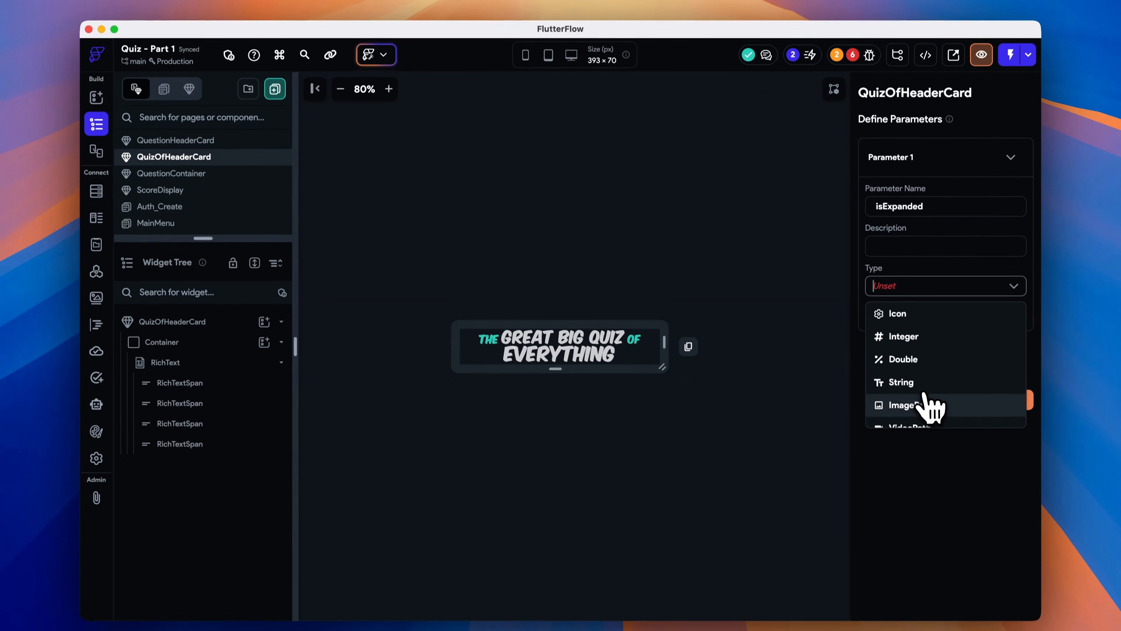
{"action": "scroll", "coordinate": [931, 433], "scroll_direction": "down", "scroll_amount": 3}
{"action": "left_click", "coordinate": [934, 389]}
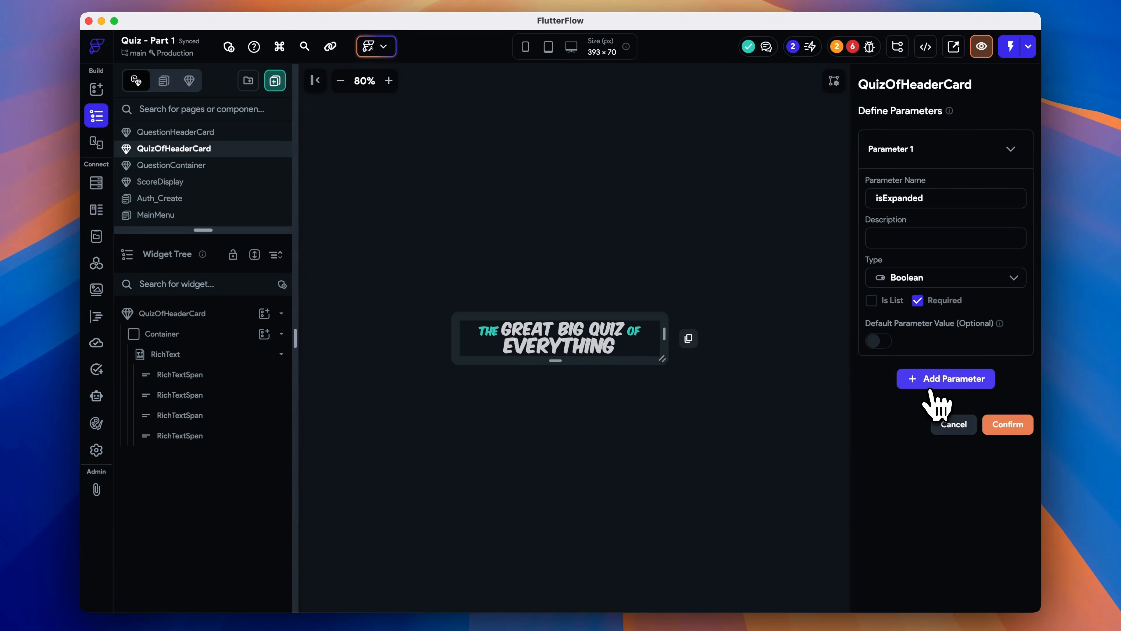
{"action": "left_click", "coordinate": [918, 301]}
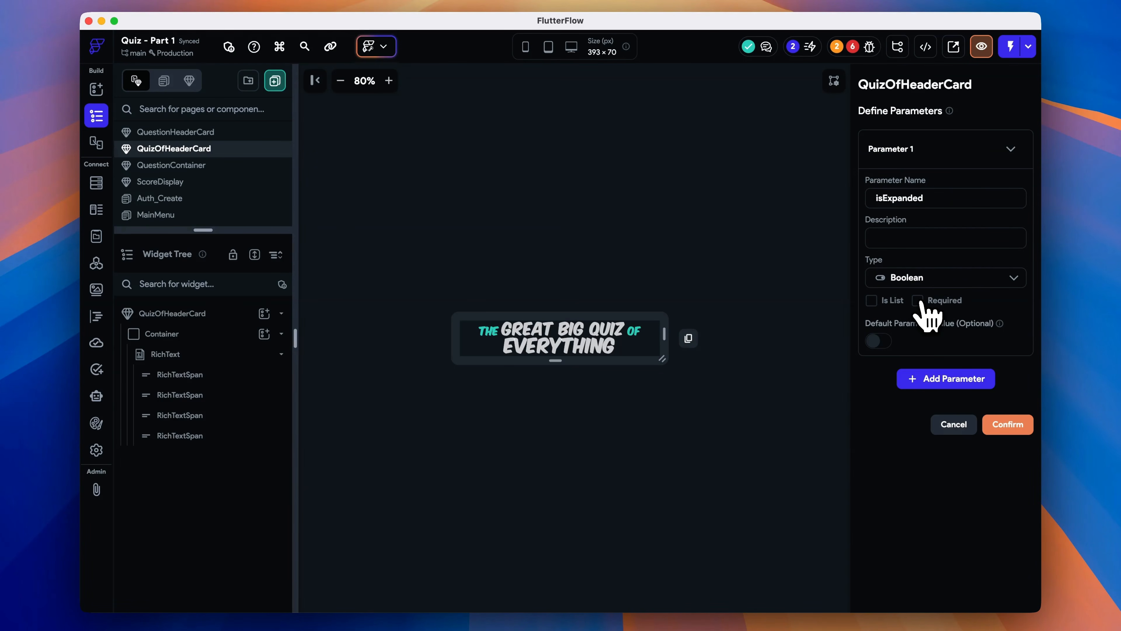
{"action": "left_click", "coordinate": [880, 342]}
{"action": "left_click", "coordinate": [879, 342]}
{"action": "left_click", "coordinate": [1016, 428]}
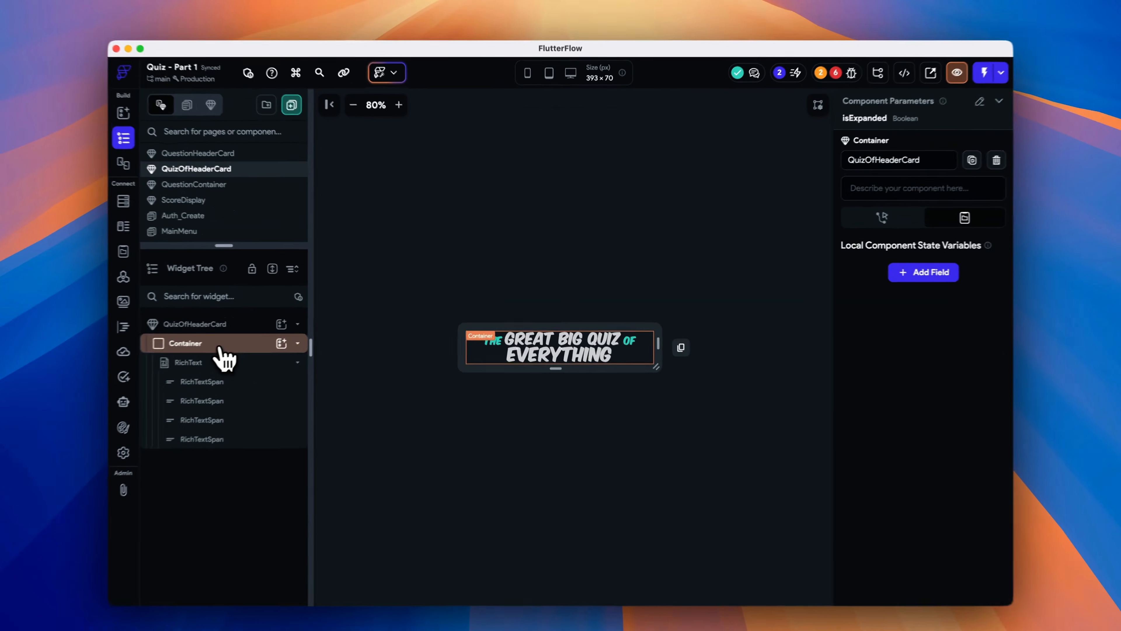
- Wrap the header's container in another Container
{"action": "left_click", "coordinate": [261, 335]}
{"action": "right_click", "coordinate": [205, 352]}
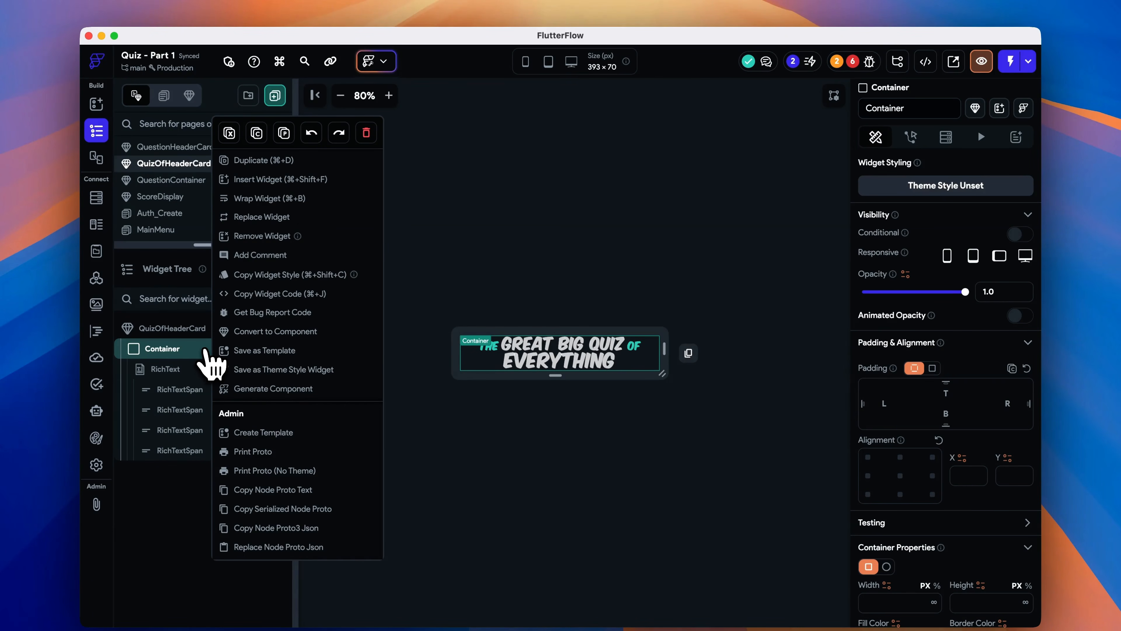
{"action": "left_click", "coordinate": [294, 200]}
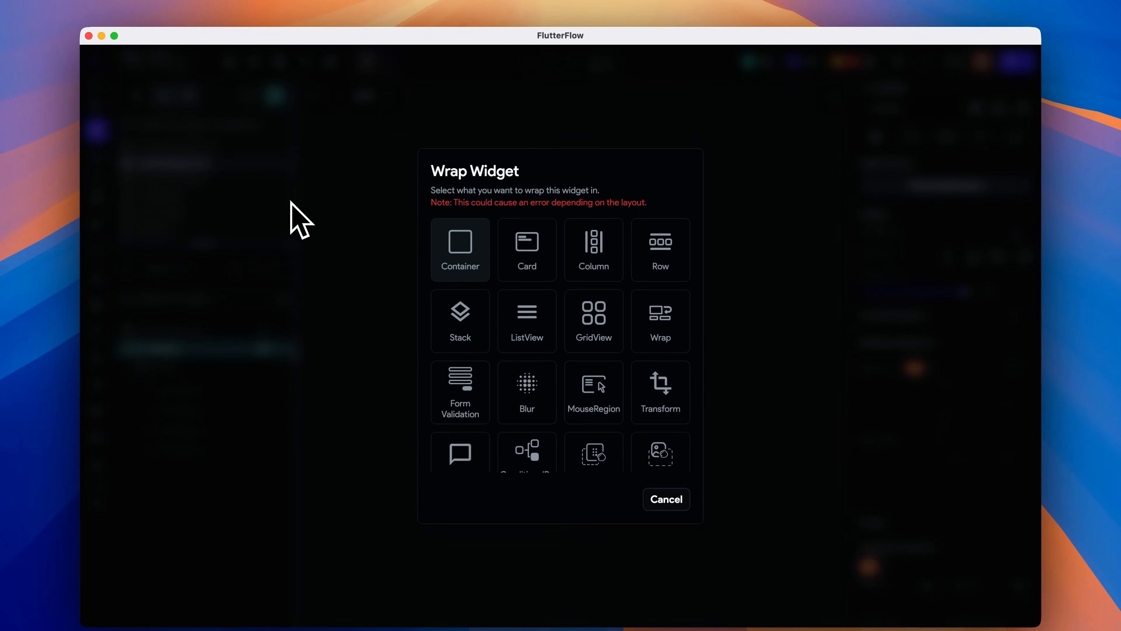
{"action": "left_click", "coordinate": [468, 251]}
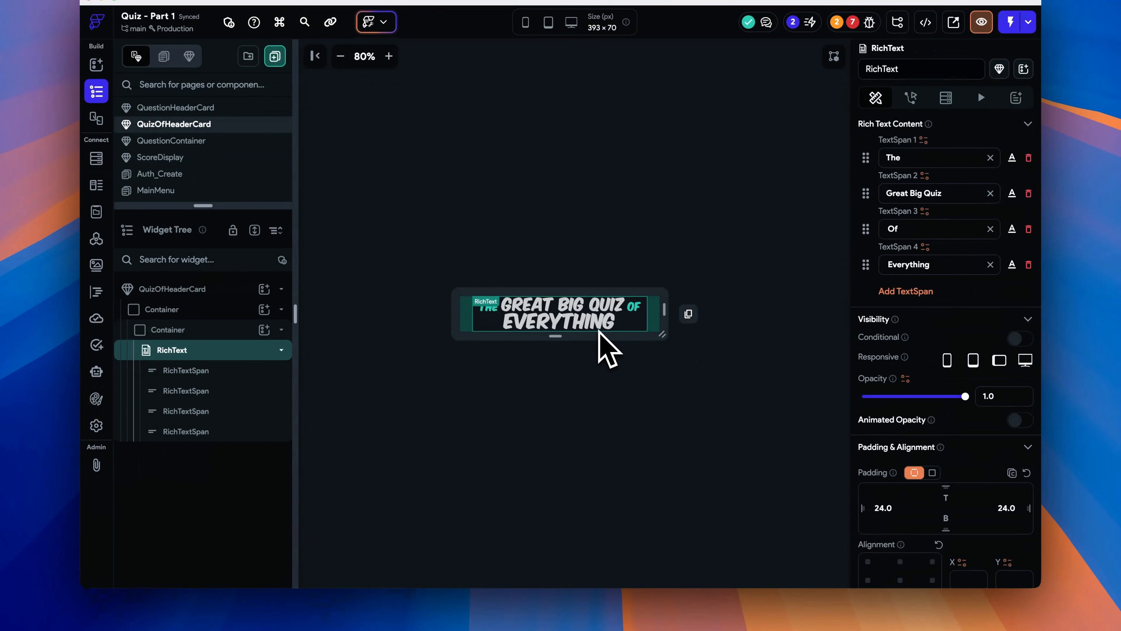
- Set TextSpan 4 of the rich text to a conditional value using isExpanded as the condition
{"action": "left_click", "coordinate": [925, 248]}
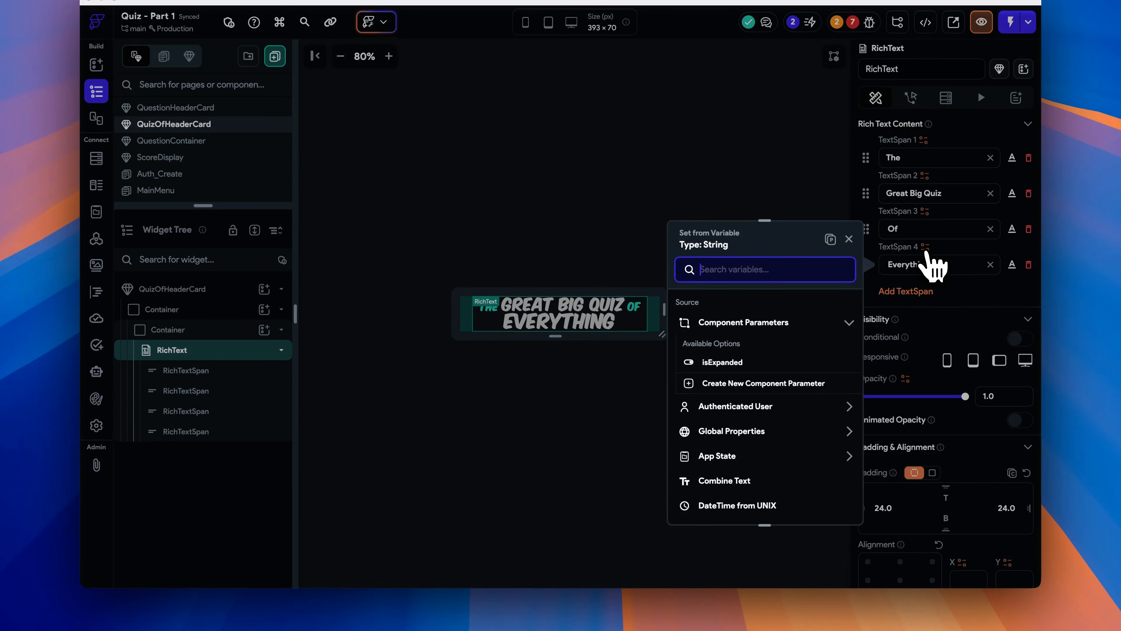
{"action": "scroll", "coordinate": [768, 432], "scroll_direction": "down", "scroll_amount": 3}
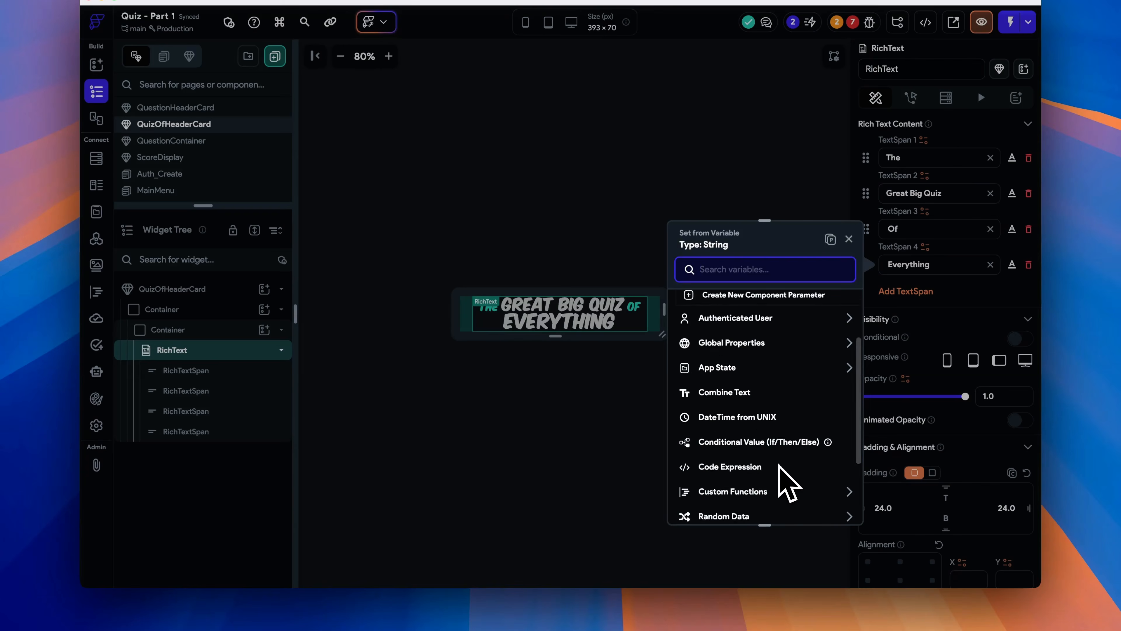
{"action": "left_click", "coordinate": [788, 422]}
{"action": "left_click", "coordinate": [755, 350]}
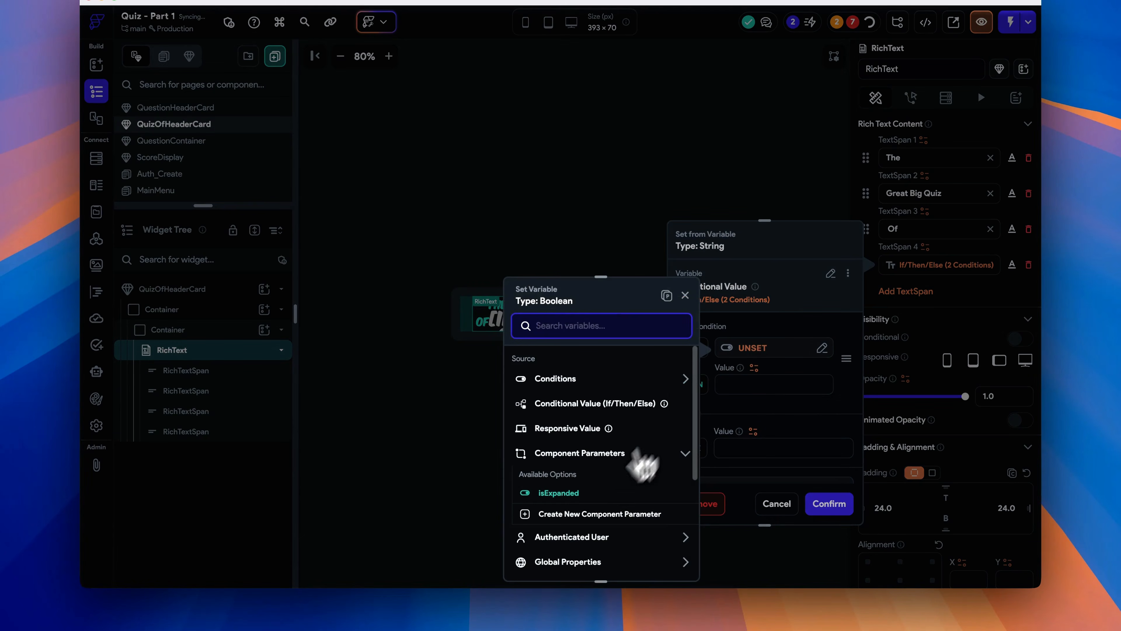
{"action": "left_click", "coordinate": [600, 494]}
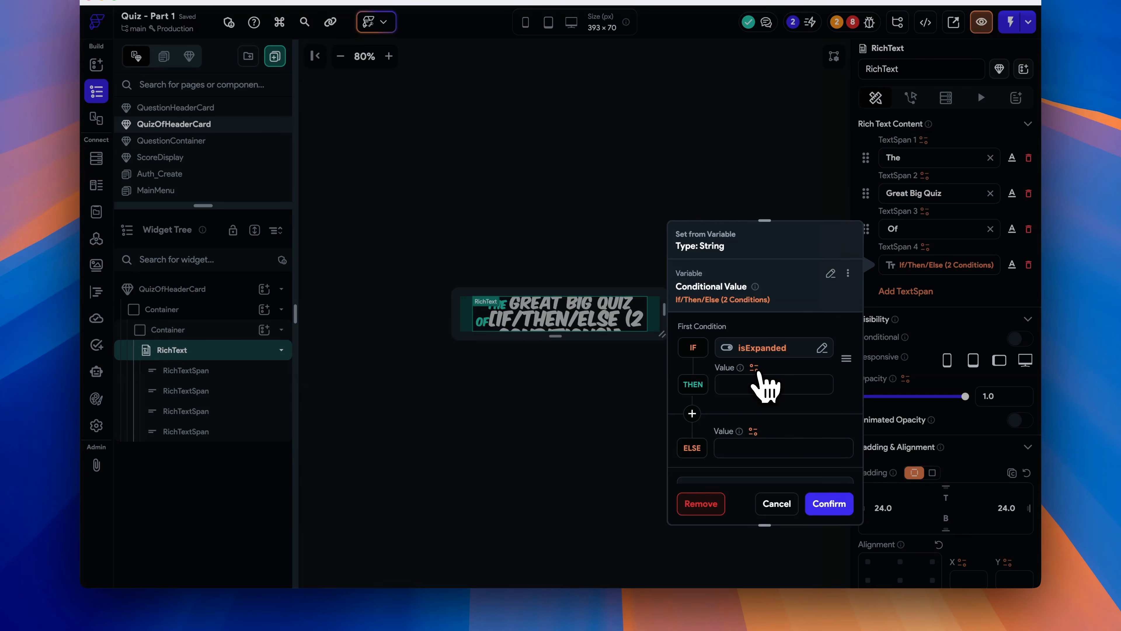
- For the THEN value, create a new String component parameter quizTopic with description Everything
{"action": "left_click", "coordinate": [755, 370]}
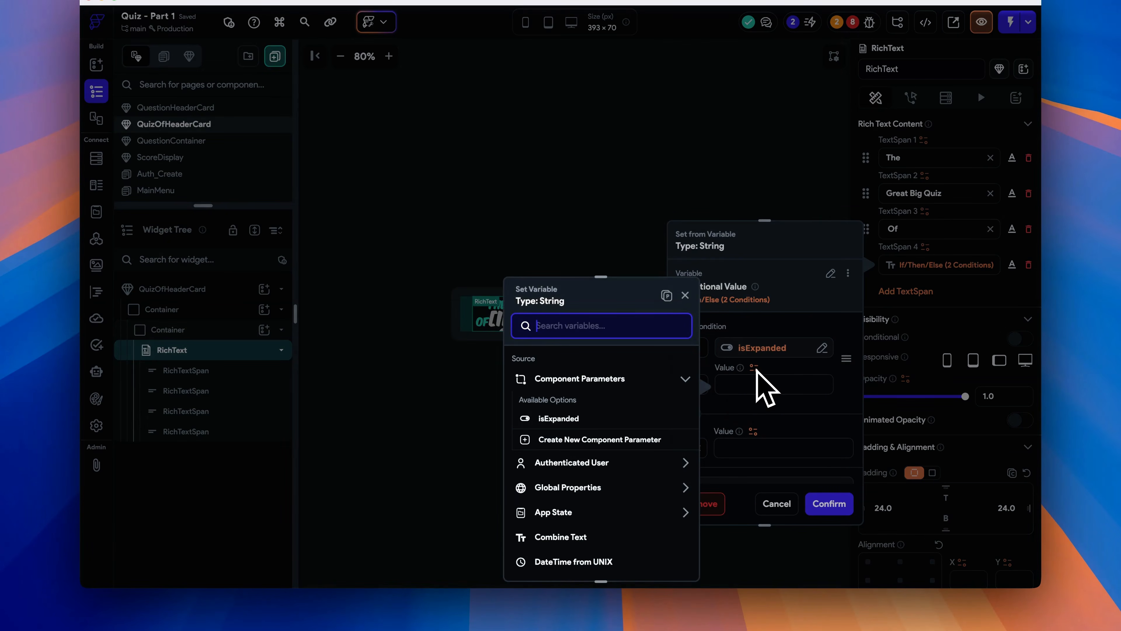
{"action": "left_click", "coordinate": [636, 440]}
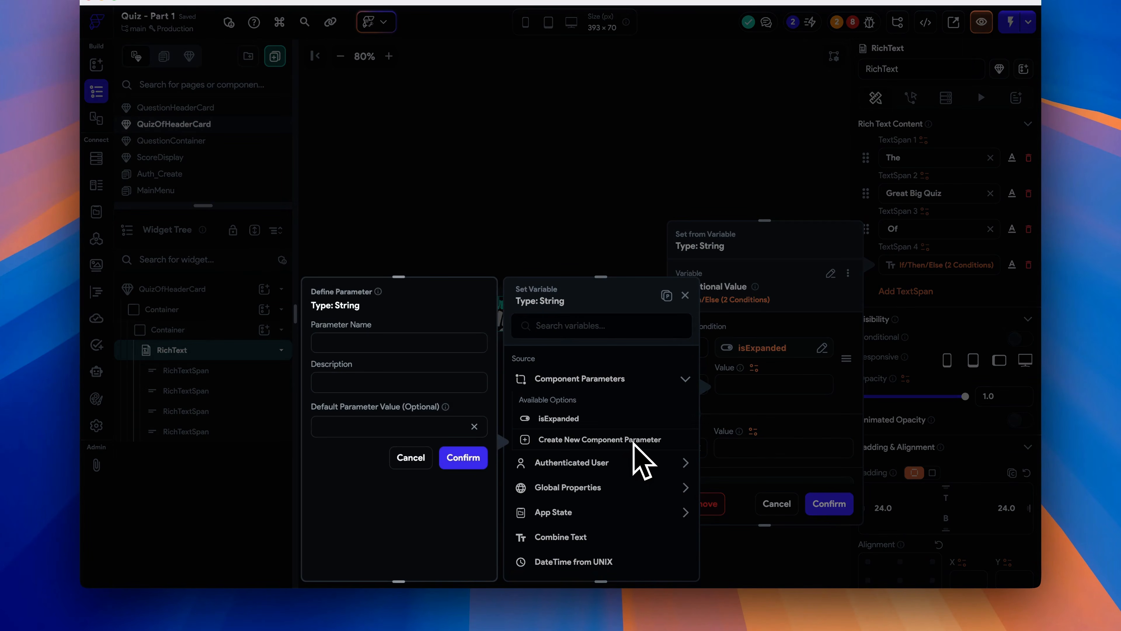
{"action": "type", "text": "quizTopic"}
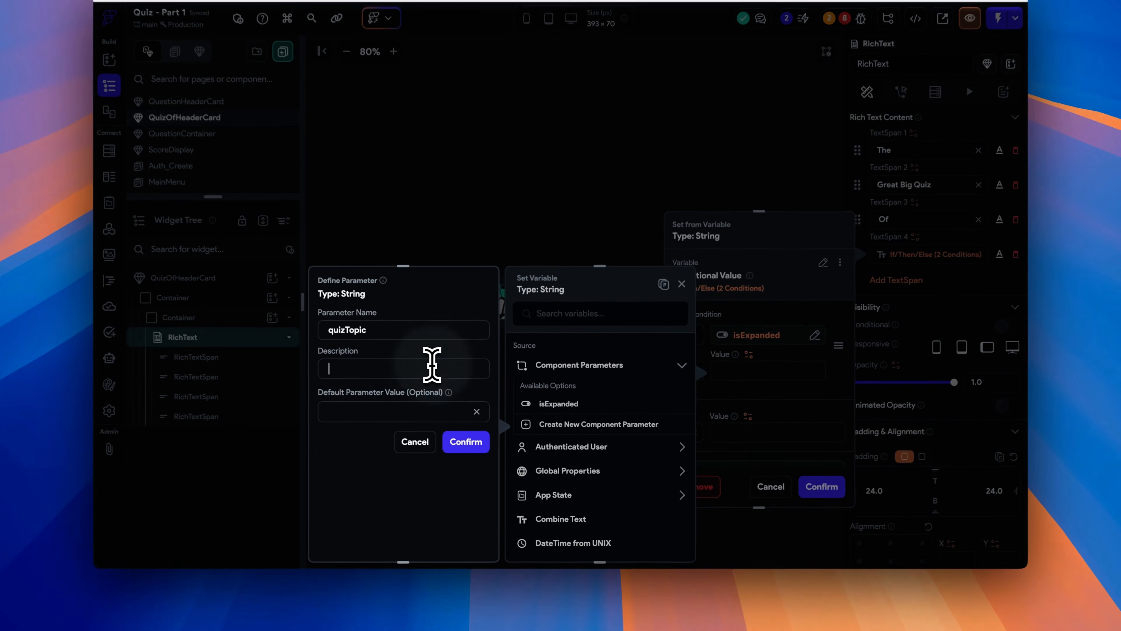
{"action": "left_click", "coordinate": [428, 364]}
{"action": "type", "text": "Everythi"}
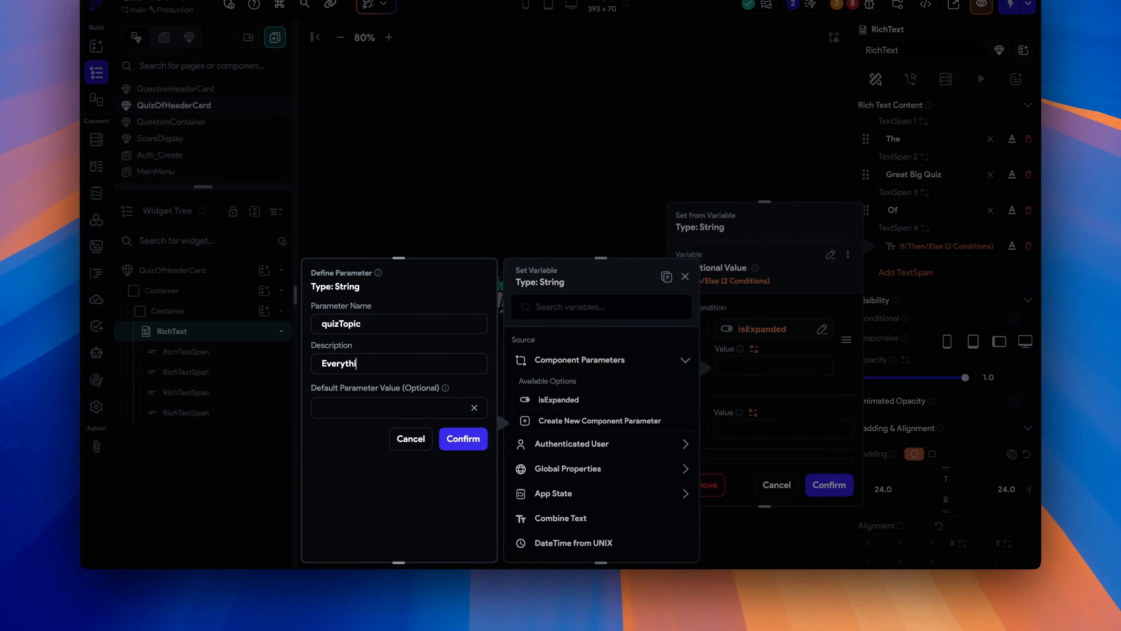
{"action": "type", "text": "ng"}
{"action": "left_click", "coordinate": [463, 438]}
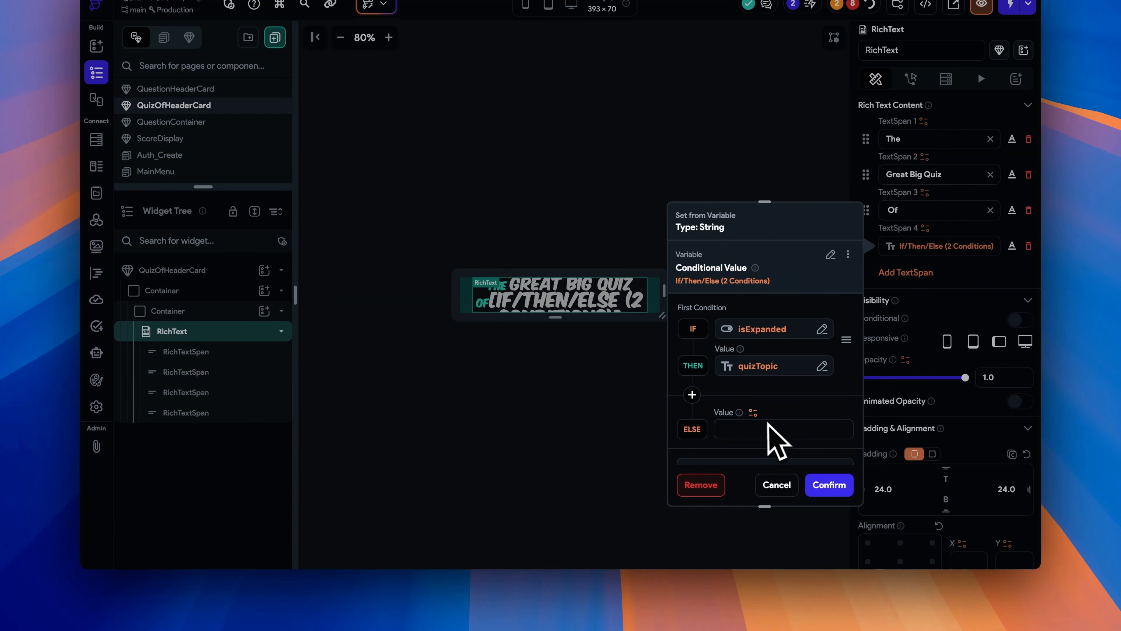
- Set the ELSE value and the default variable value to Everything, then confirm the conditional value
{"action": "left_click", "coordinate": [751, 433]}
{"action": "type", "text": "E"}
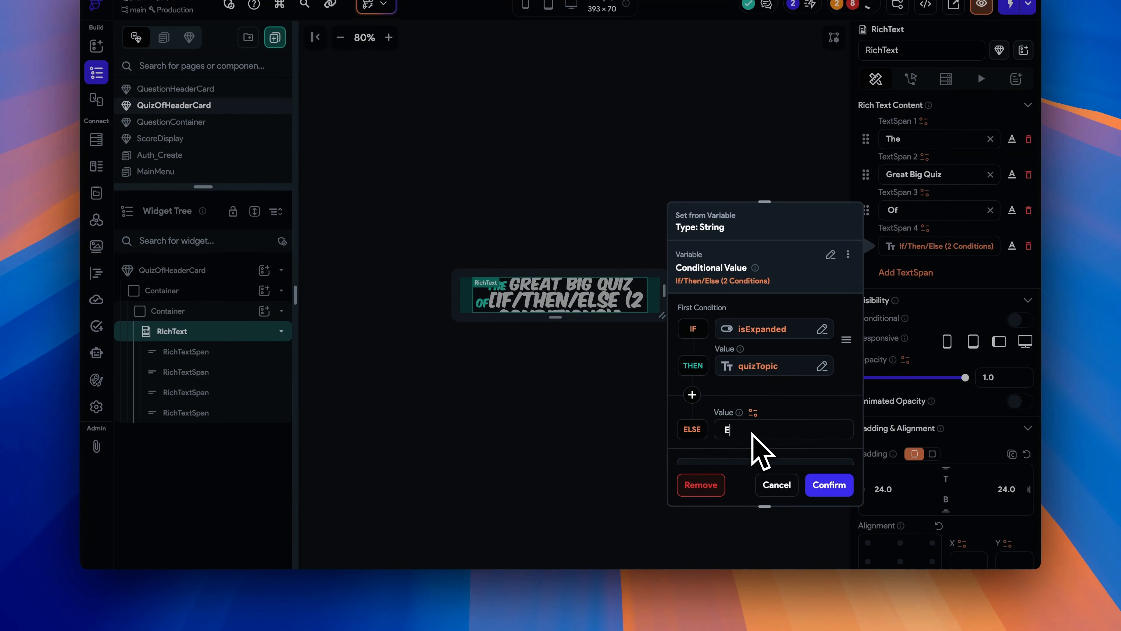
{"action": "type", "text": "verything"}
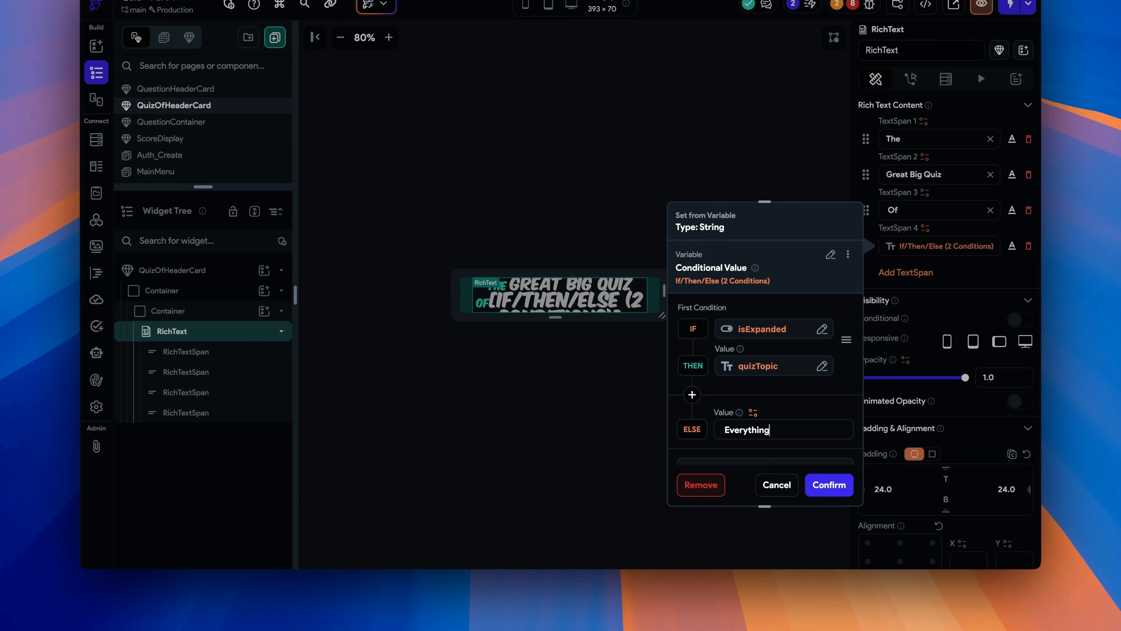
{"action": "scroll", "coordinate": [759, 437], "scroll_direction": "down", "scroll_amount": 5}
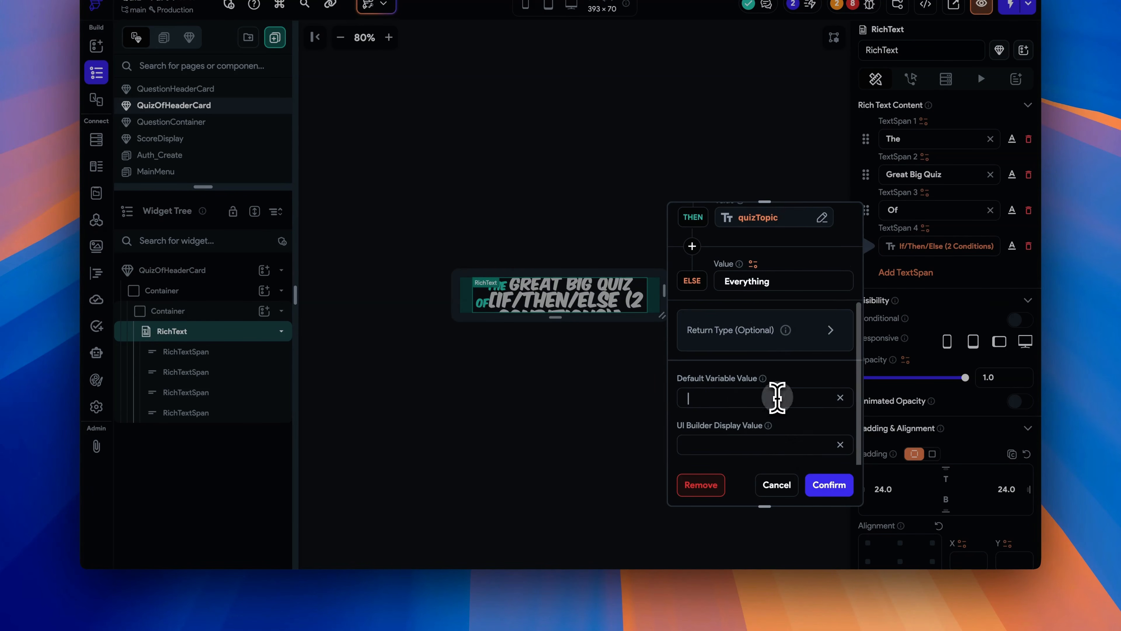
{"action": "type", "text": "Everythig"}
{"action": "key", "text": "BackSpace"}
{"action": "type", "text": "ng"}
{"action": "left_click", "coordinate": [796, 489]}
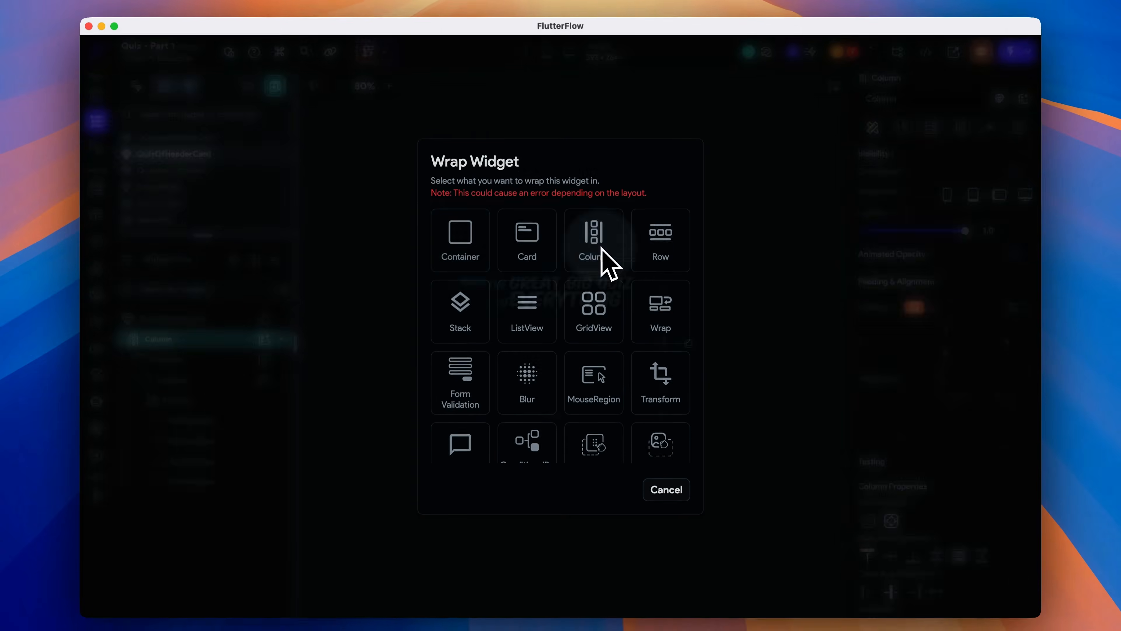
- Wrap the header in a Column and add a Text widget reading Get ready to play above the rich text container
{"action": "left_click", "coordinate": [609, 265]}
{"action": "left_click", "coordinate": [264, 336]}
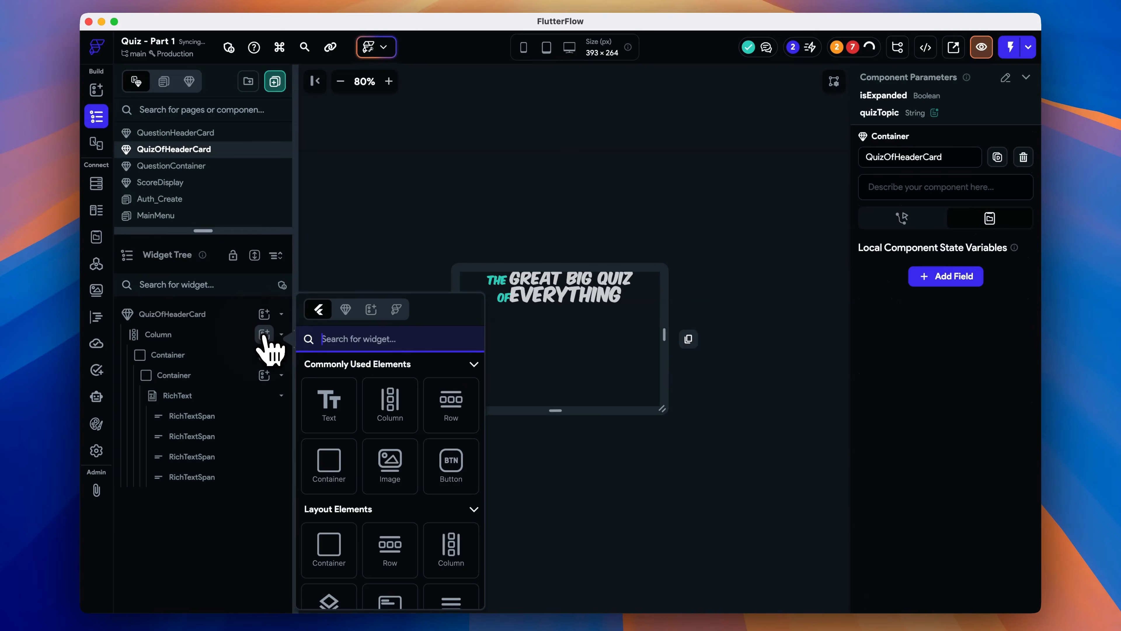
{"action": "left_click", "coordinate": [333, 402]}
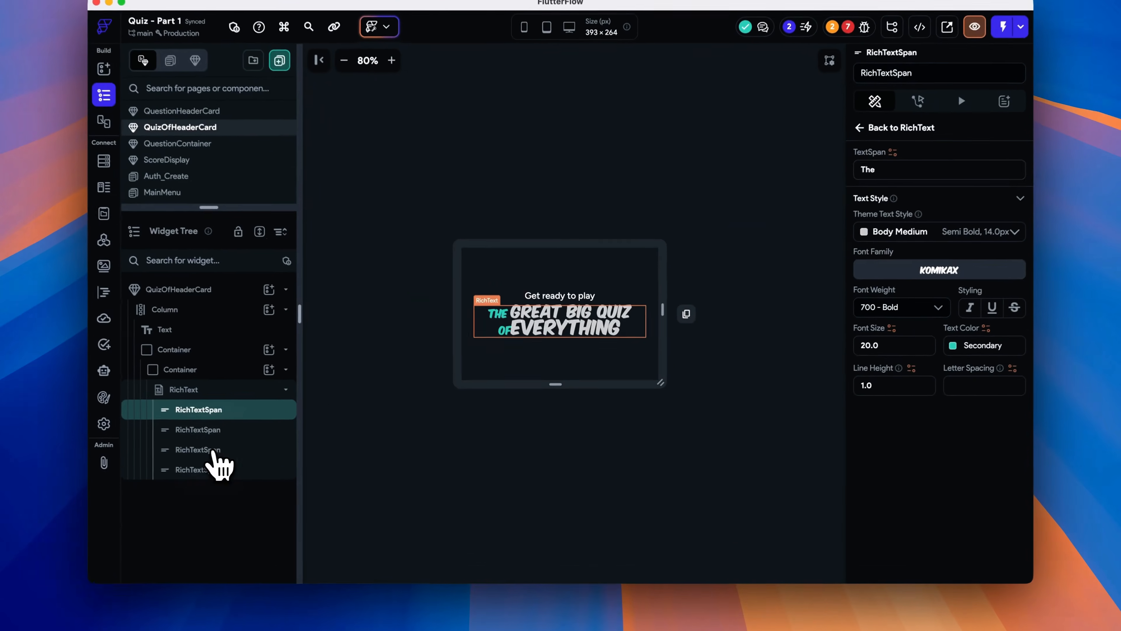
{"action": "left_click", "coordinate": [253, 452]}
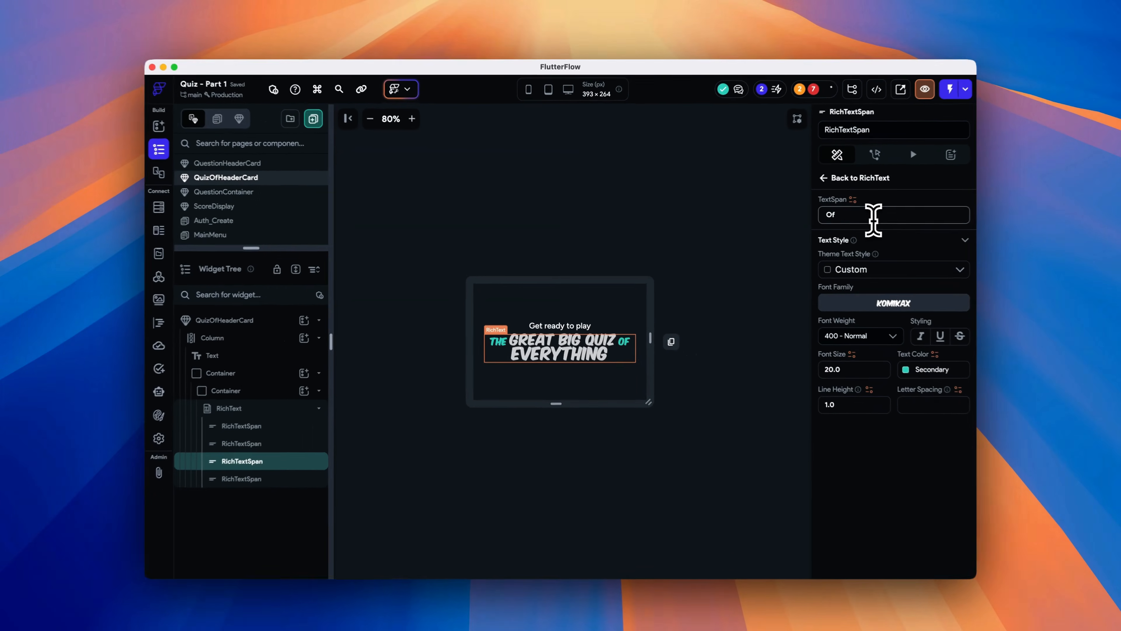
{"action": "left_click", "coordinate": [743, 377]}
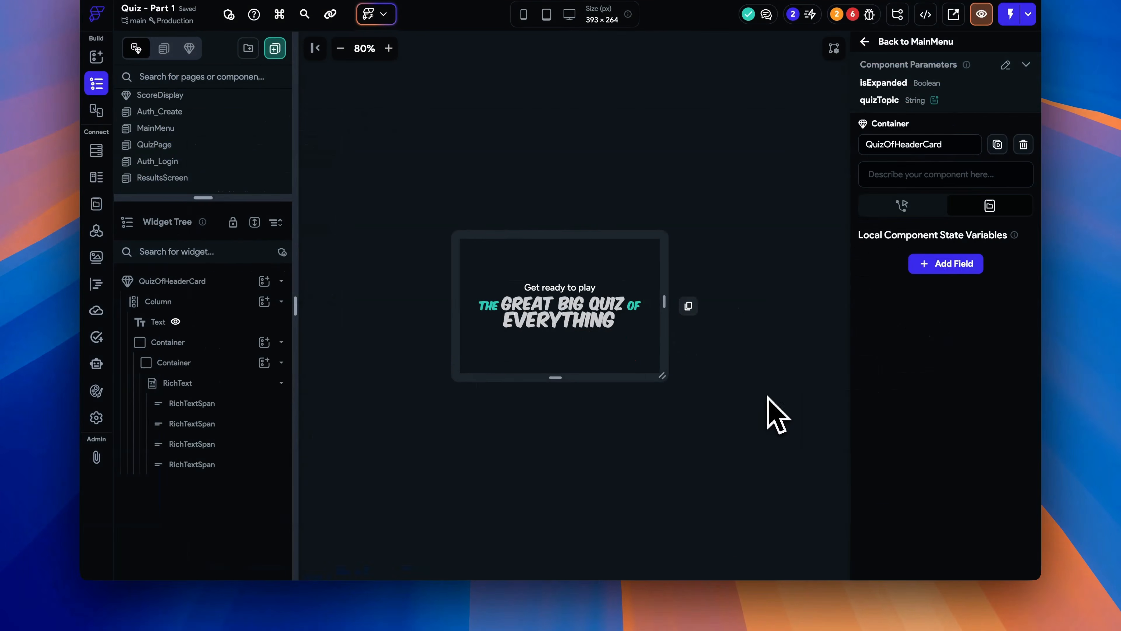
- On MainMenu, set the QuizOfHeaderCard's isExpanded parameter to False and quizTopic to Everything
{"action": "left_click", "coordinate": [894, 110]}
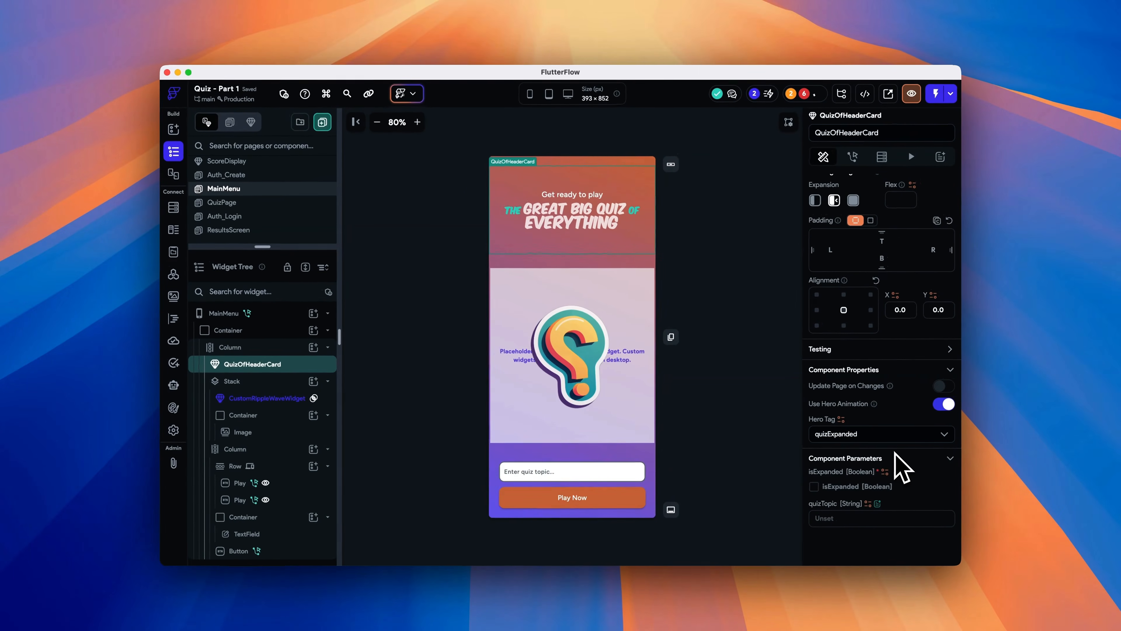
{"action": "left_click", "coordinate": [884, 471]}
{"action": "scroll", "coordinate": [738, 523], "scroll_direction": "down", "scroll_amount": 3}
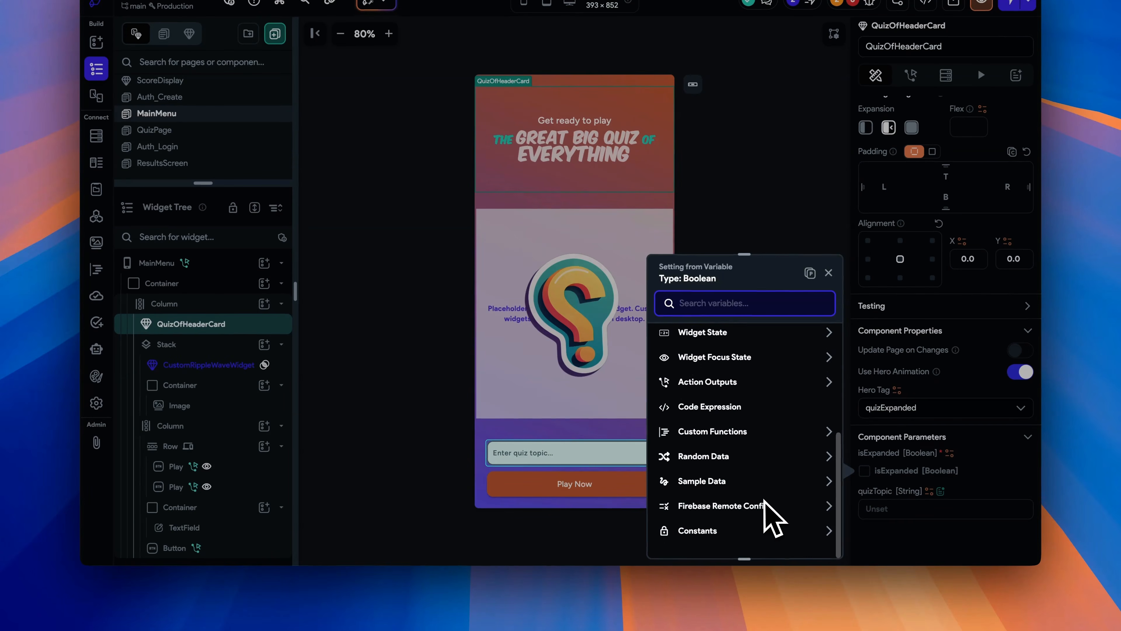
{"action": "left_click", "coordinate": [752, 531]}
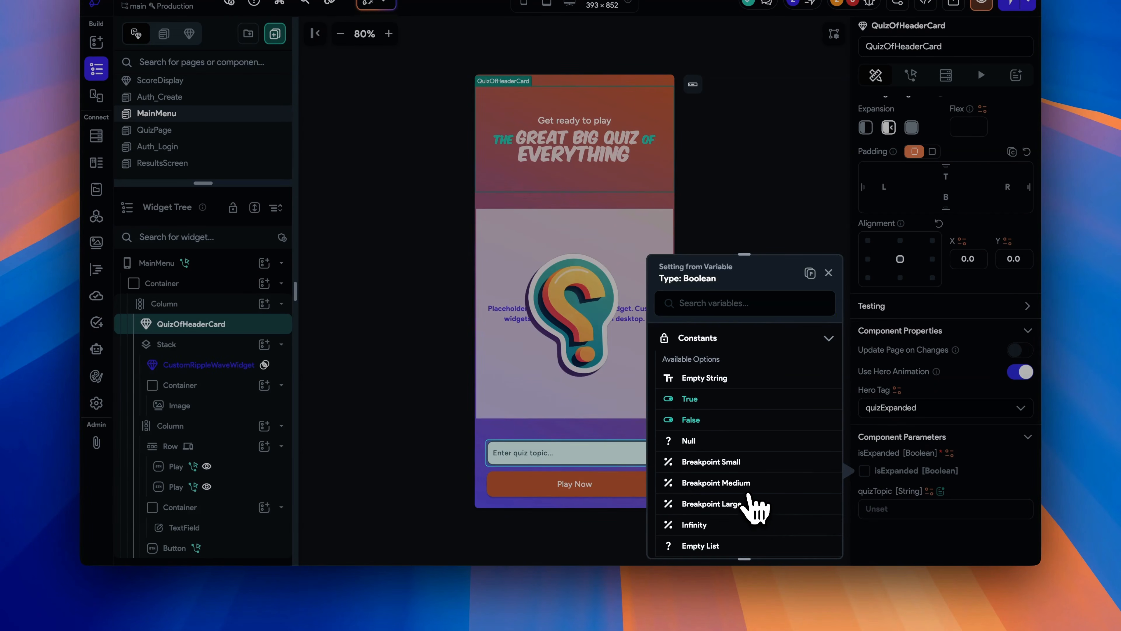
{"action": "left_click", "coordinate": [702, 420]}
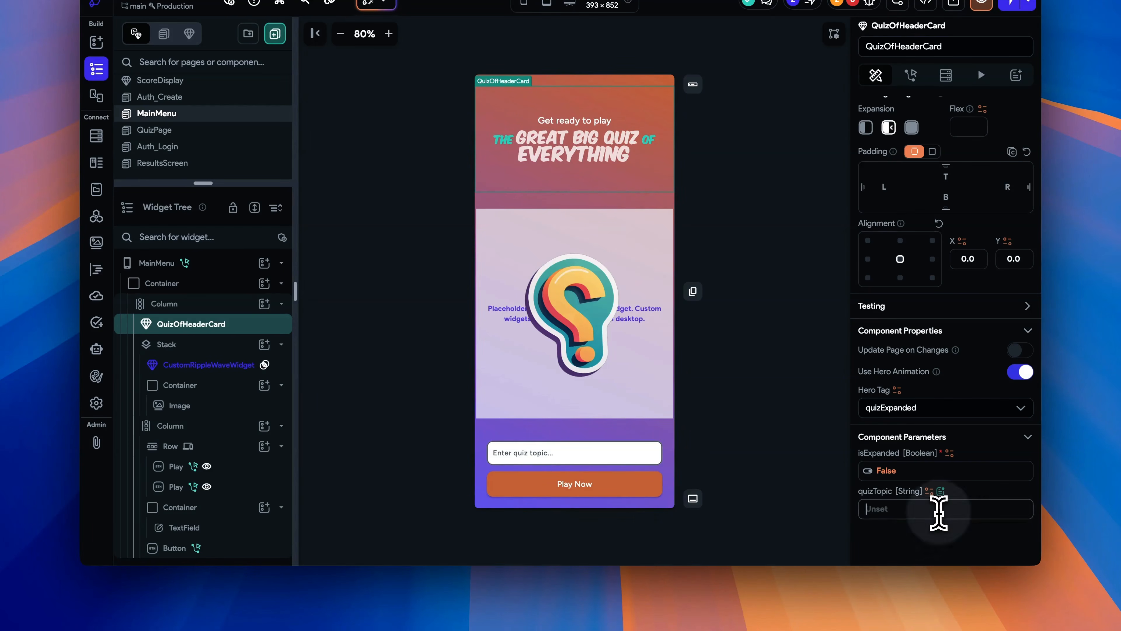
{"action": "type", "text": "Everything"}
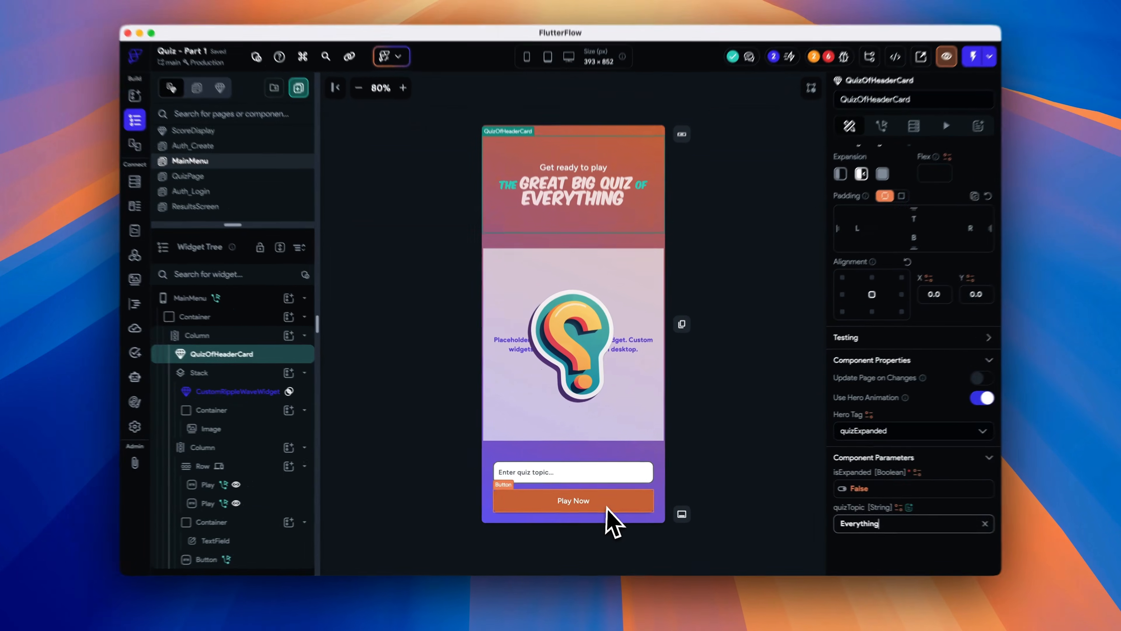
- Open the Play Now button's action flow and insert a new action before Navigate To
{"action": "left_click", "coordinate": [595, 502]}
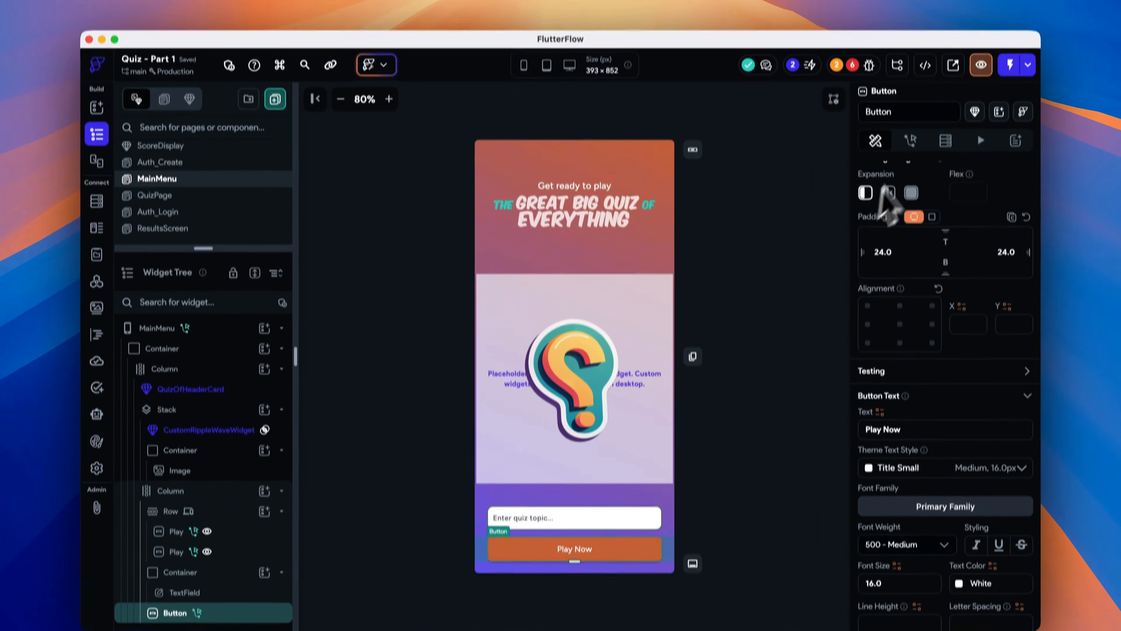
{"action": "left_click", "coordinate": [908, 98]}
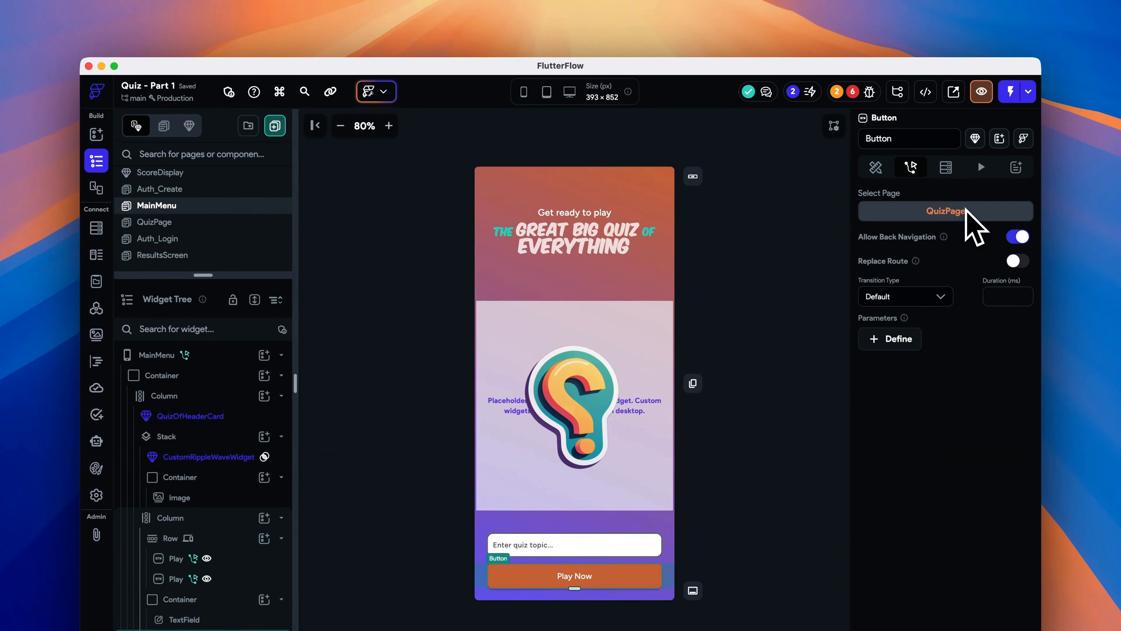
{"action": "scroll", "coordinate": [971, 220], "scroll_direction": "up", "scroll_amount": 4}
{"action": "left_click", "coordinate": [998, 238]}
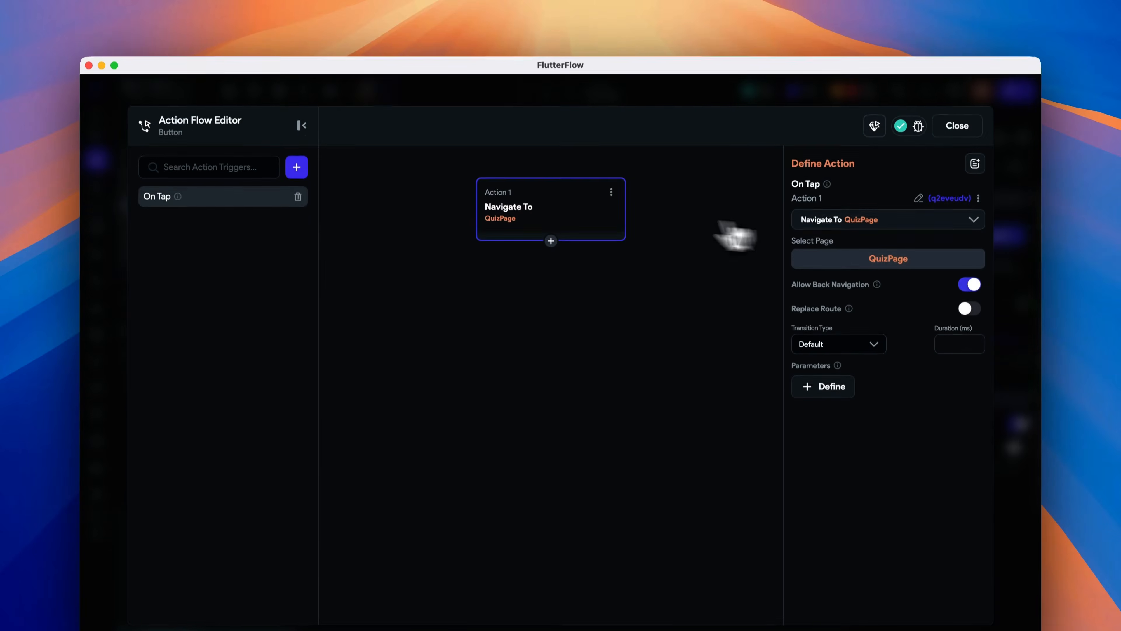
{"action": "left_click", "coordinate": [551, 241]}
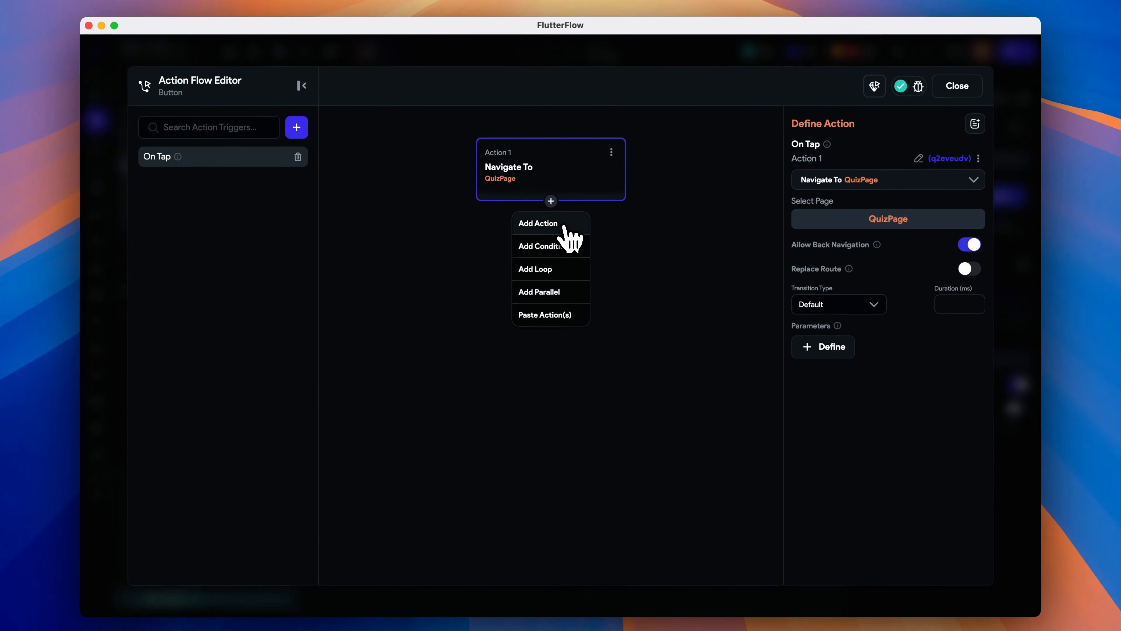
{"action": "left_click", "coordinate": [543, 223]}
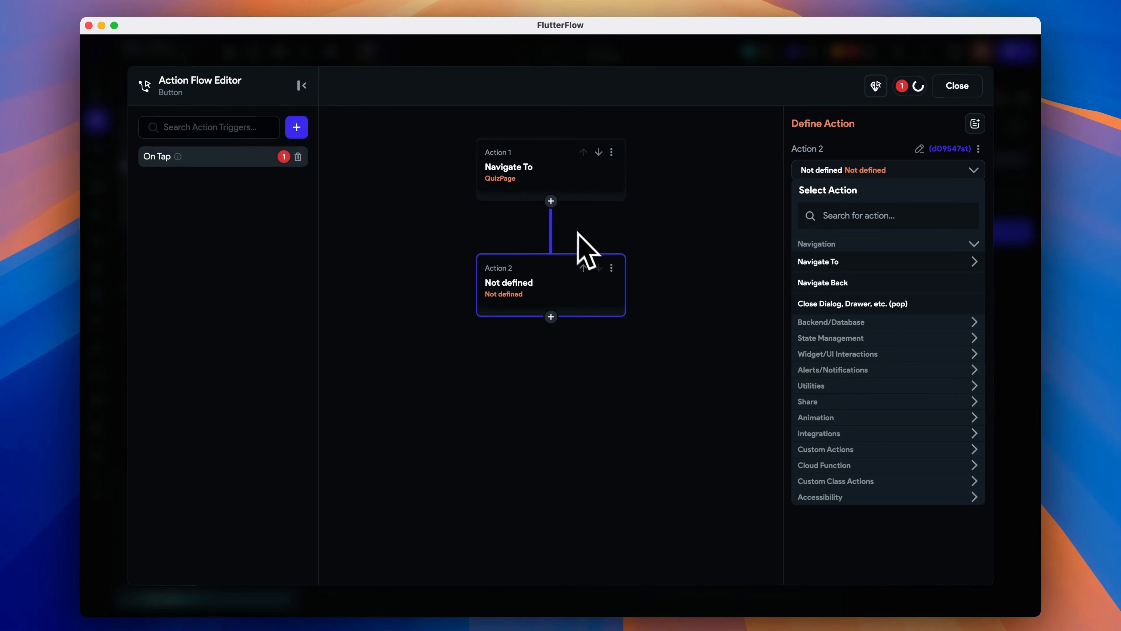
{"action": "left_click", "coordinate": [584, 269]}
- Make the new action a Custom Dialog alert showing the QuizOfHeaderCard component
{"action": "left_click", "coordinate": [884, 216]}
{"action": "type", "text": "cust"}
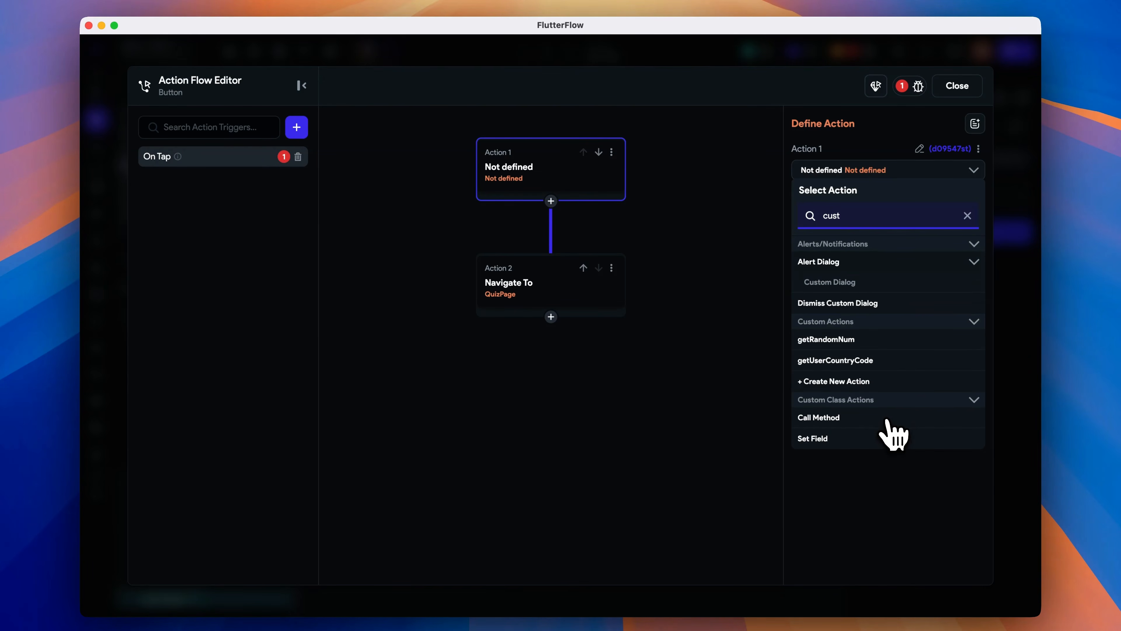
{"action": "left_click", "coordinate": [872, 285]}
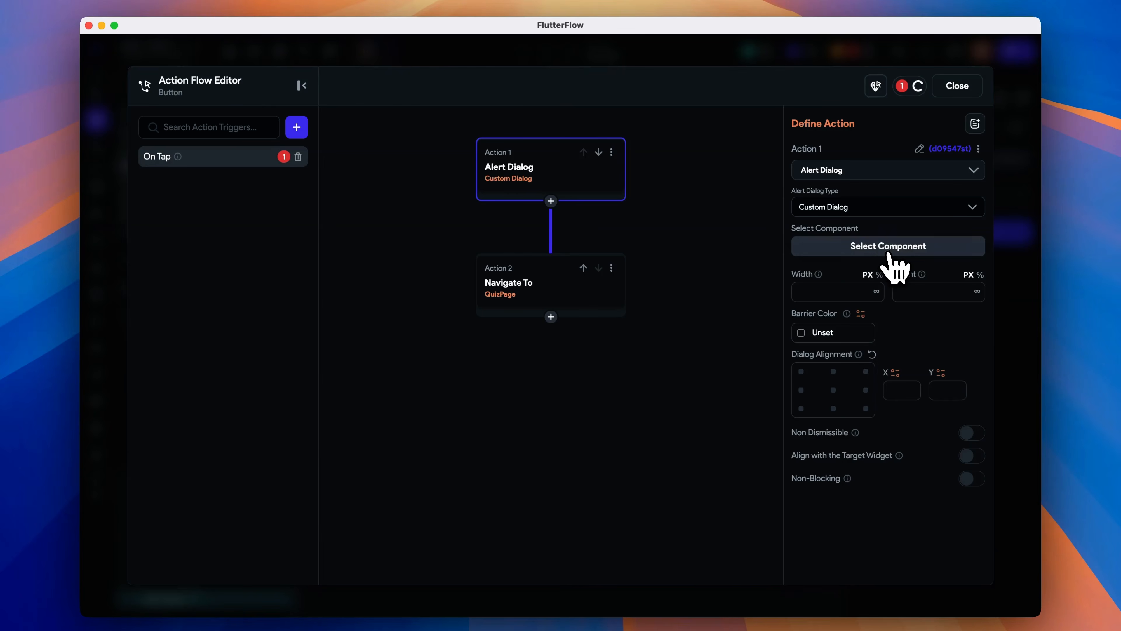
{"action": "left_click", "coordinate": [888, 248]}
{"action": "scroll", "coordinate": [914, 371], "scroll_direction": "down", "scroll_amount": 3}
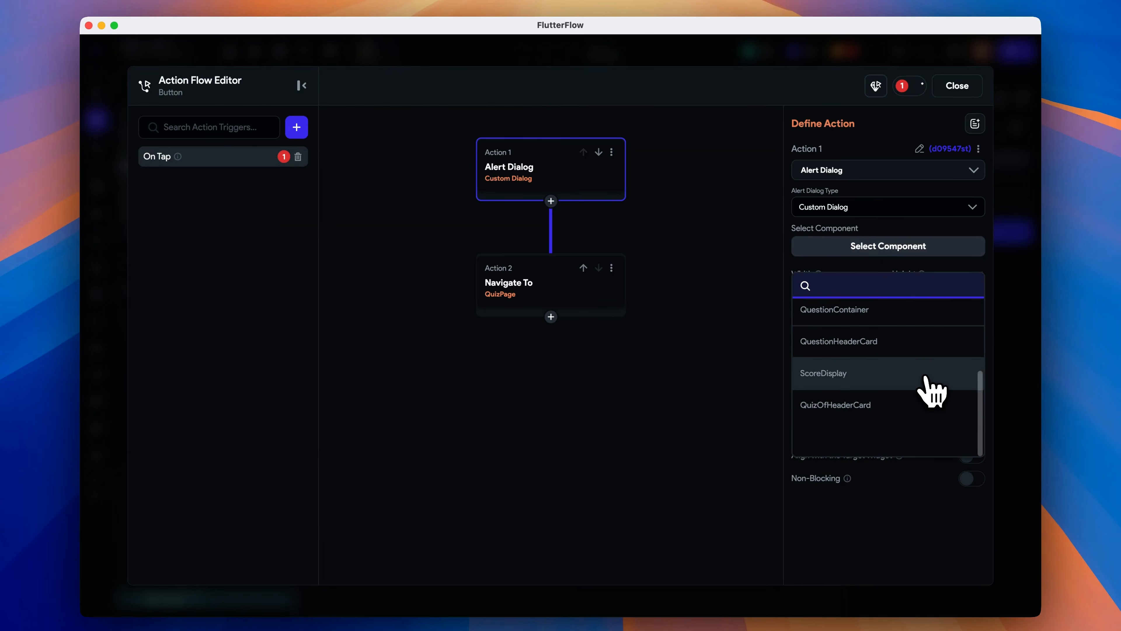
{"action": "left_click", "coordinate": [923, 442]}
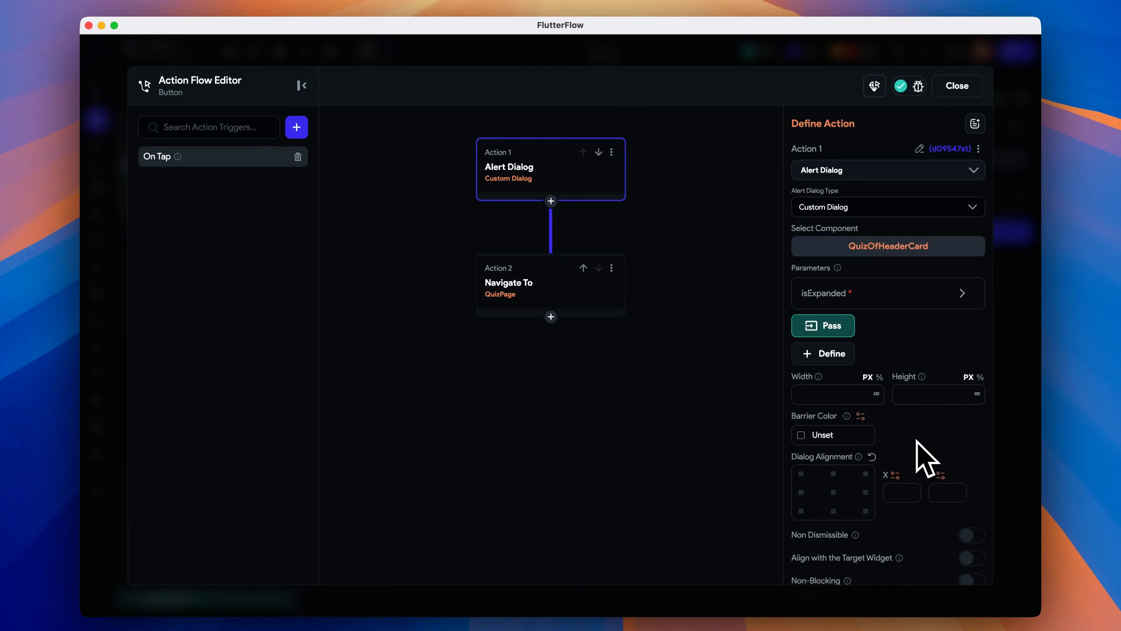
- Pass isExpanded as True to the dialog component and add the quizTopic parameter
{"action": "left_click", "coordinate": [885, 295]}
{"action": "left_click", "coordinate": [855, 403]}
{"action": "left_click", "coordinate": [852, 431]}
{"action": "left_click", "coordinate": [832, 441]}
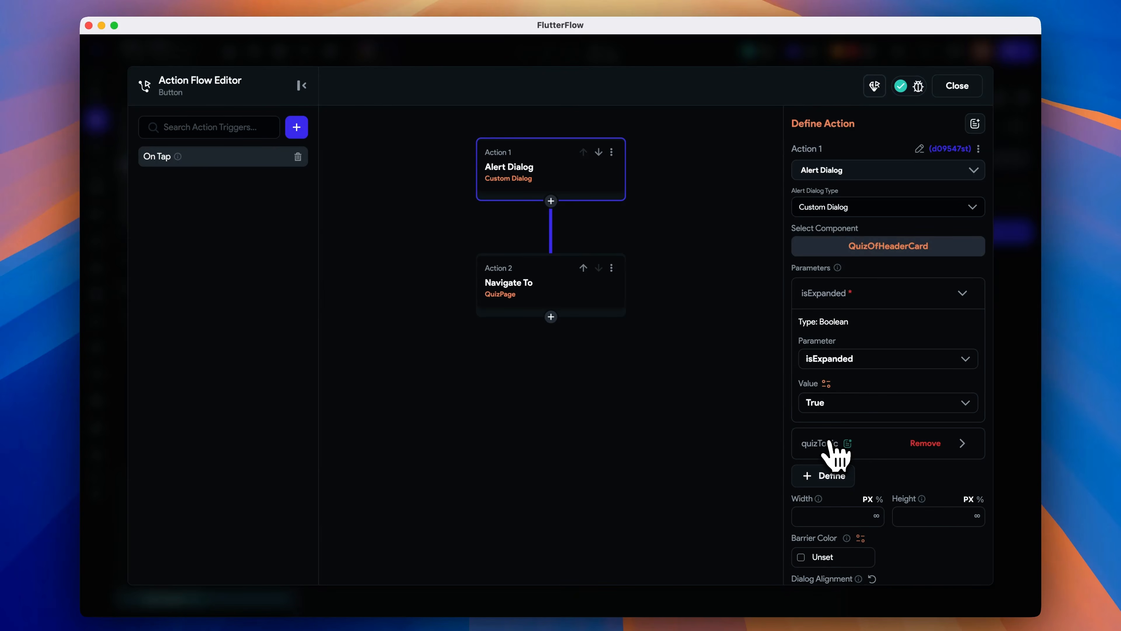
{"action": "left_click", "coordinate": [826, 446]}
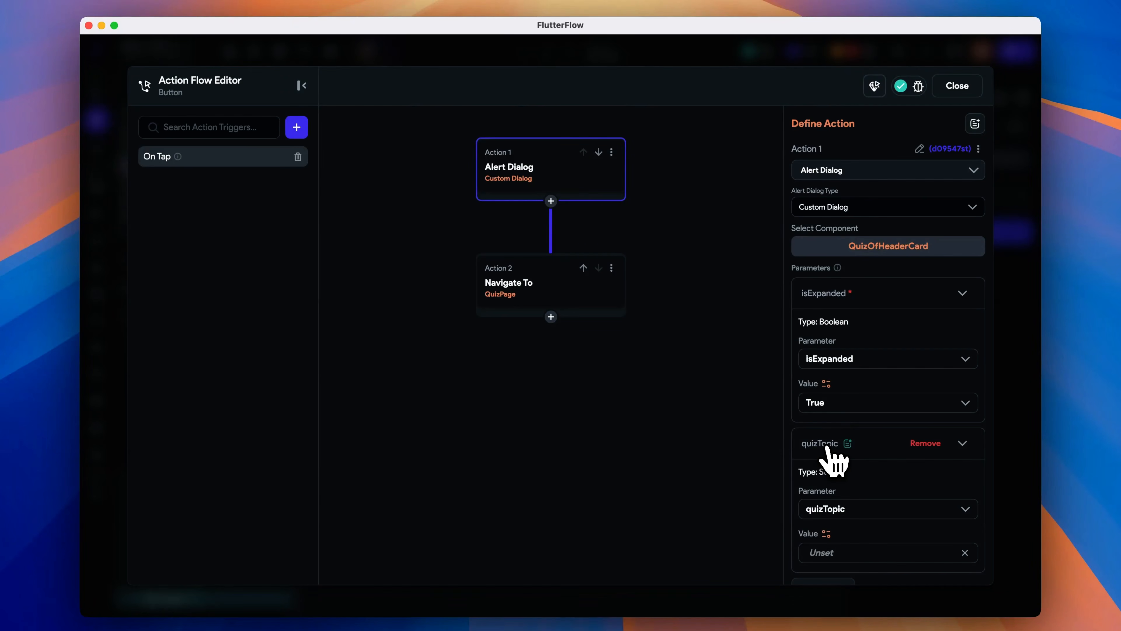
- Set quizTopic to the quiz topic TextField's widget state, make the dialog non-dismissible, and close the editor
{"action": "left_click", "coordinate": [826, 536]}
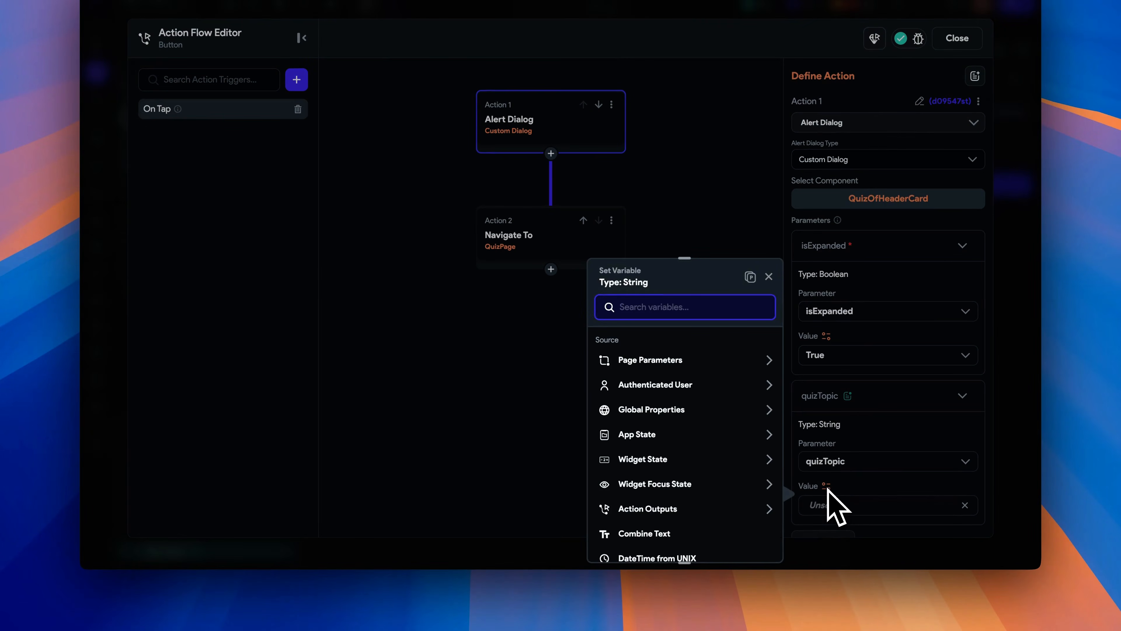
{"action": "left_click", "coordinate": [708, 462]}
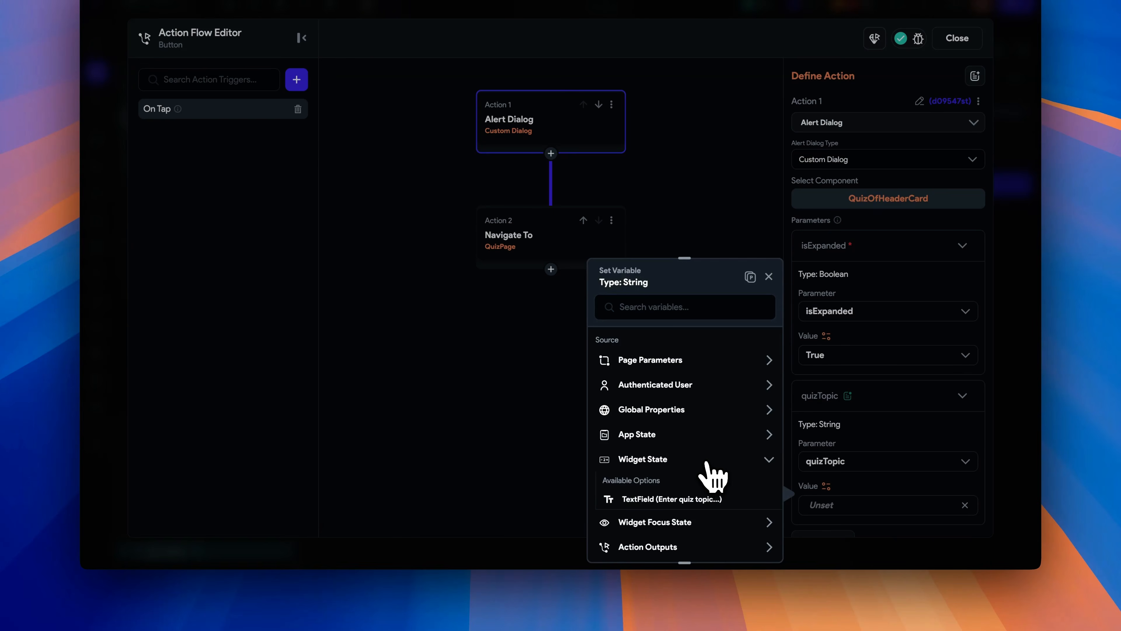
{"action": "left_click", "coordinate": [717, 498]}
{"action": "scroll", "coordinate": [931, 495], "scroll_direction": "down", "scroll_amount": 4}
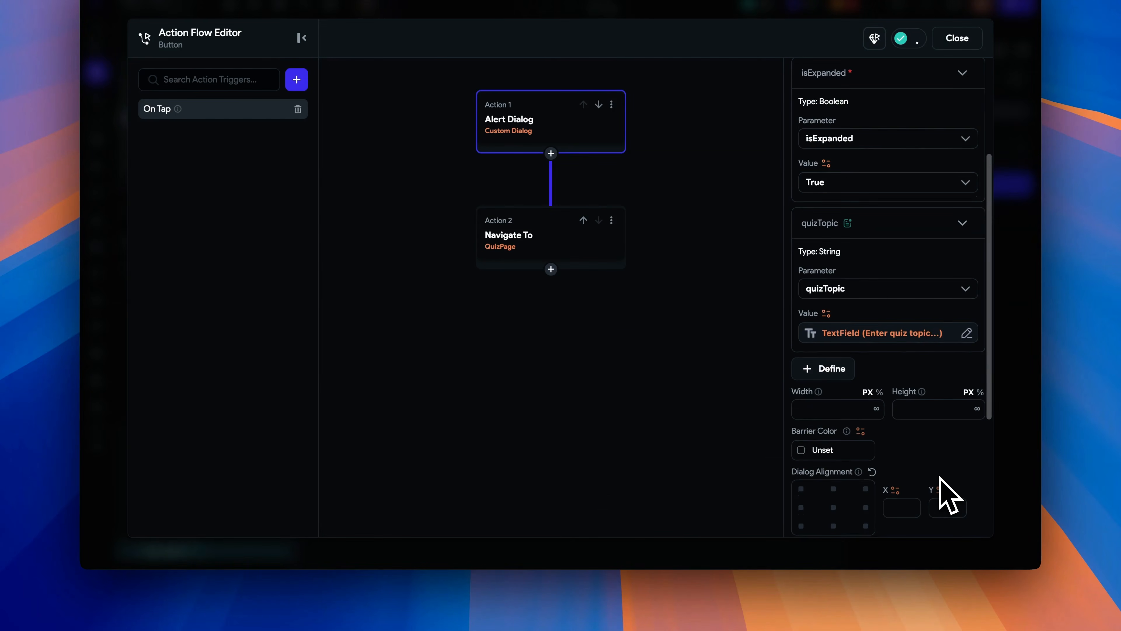
{"action": "scroll", "coordinate": [943, 495], "scroll_direction": "down", "scroll_amount": 5}
{"action": "left_click", "coordinate": [836, 308]}
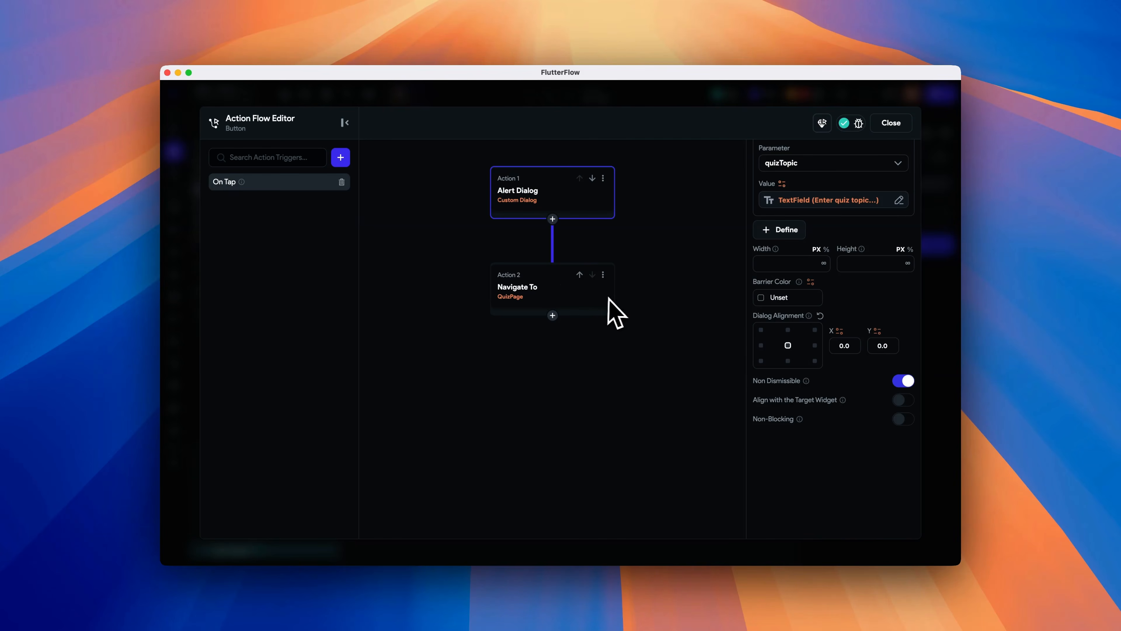
{"action": "left_click", "coordinate": [891, 123]}
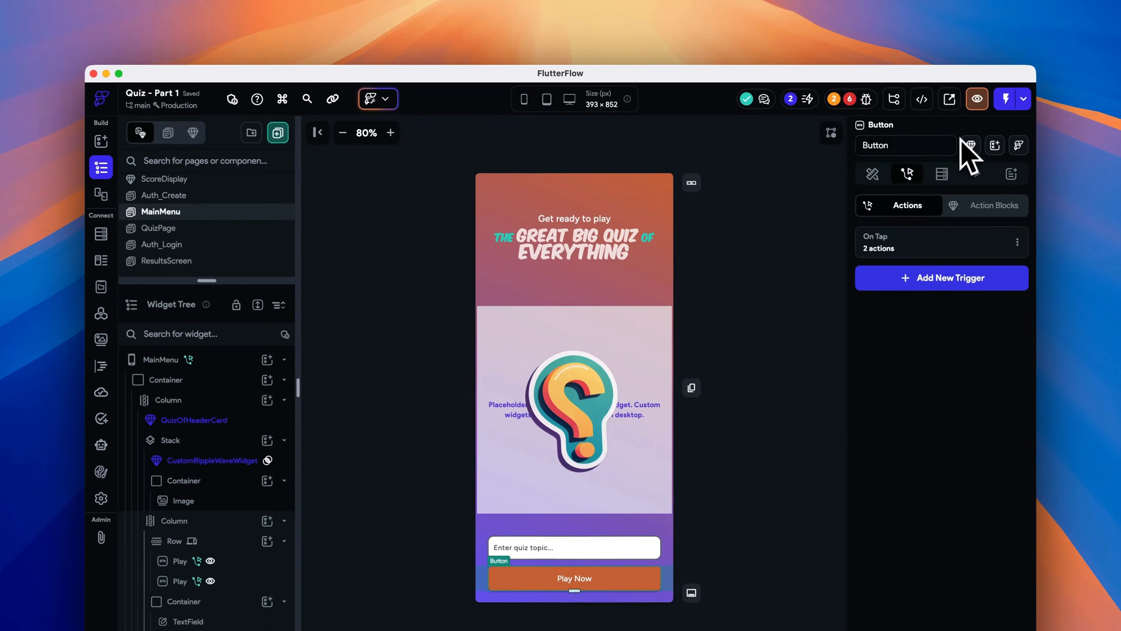
- Reopen the Play Now button's On Tap actions and add a new action after the Alert Dialog
{"action": "left_click", "coordinate": [787, 296]}
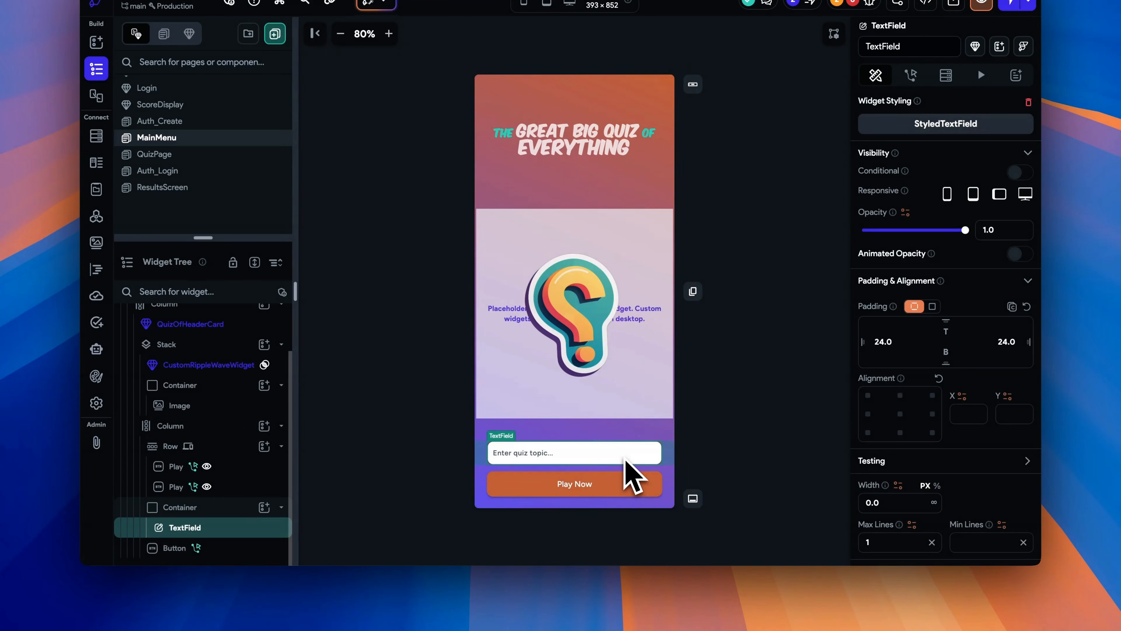
{"action": "left_click", "coordinate": [623, 487]}
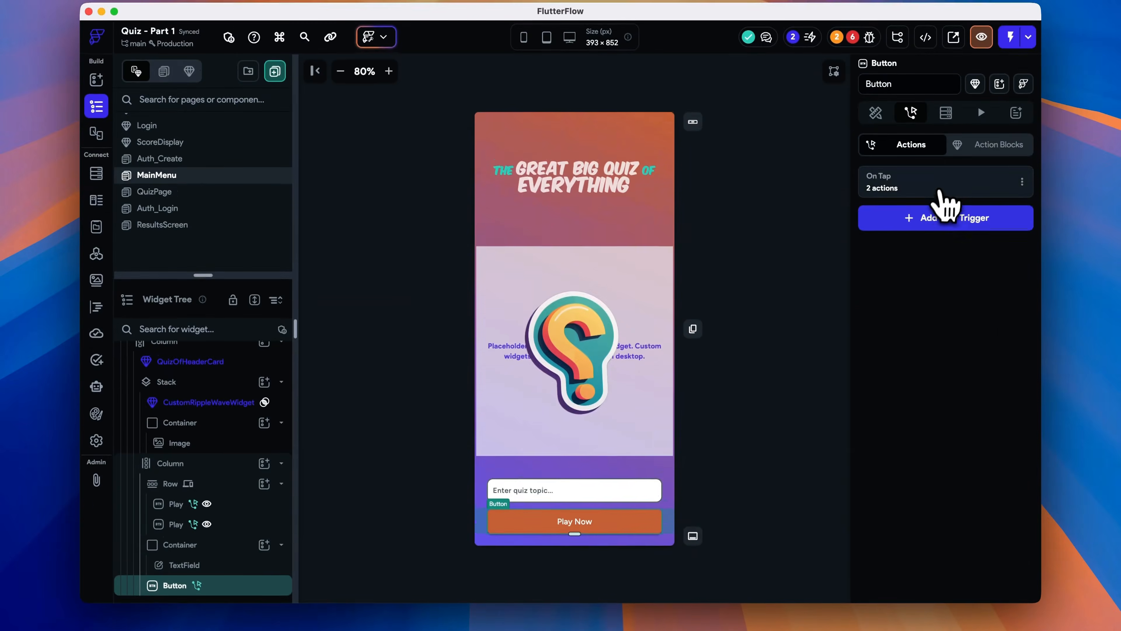
{"action": "left_click", "coordinate": [931, 148]}
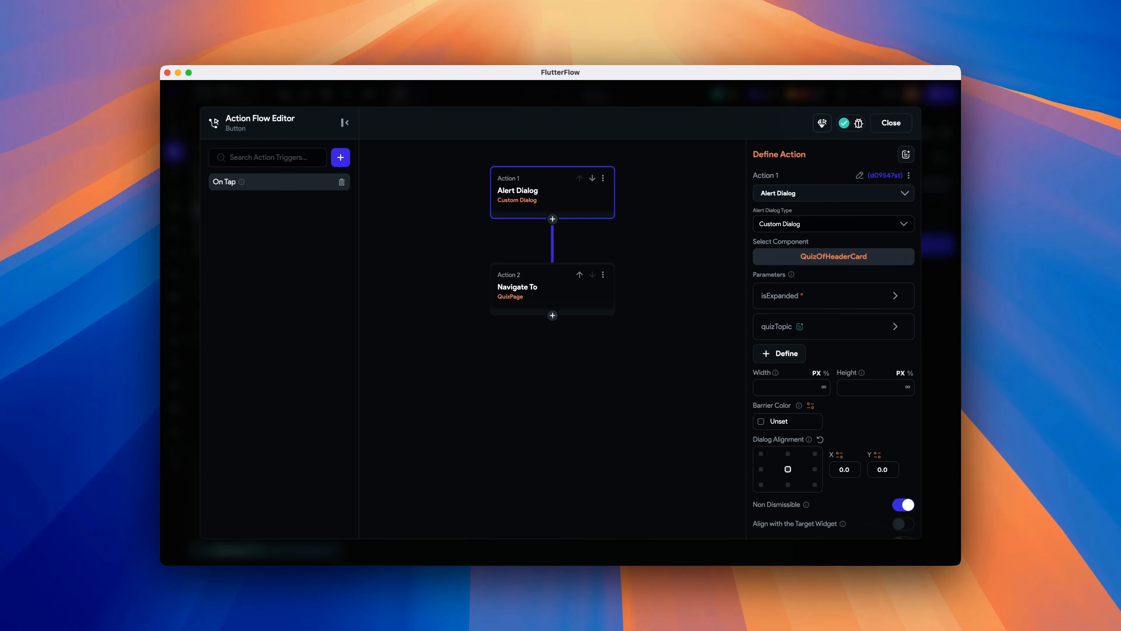
{"action": "scroll", "coordinate": [814, 351], "scroll_direction": "down", "scroll_amount": 3}
{"action": "left_click", "coordinate": [552, 219]}
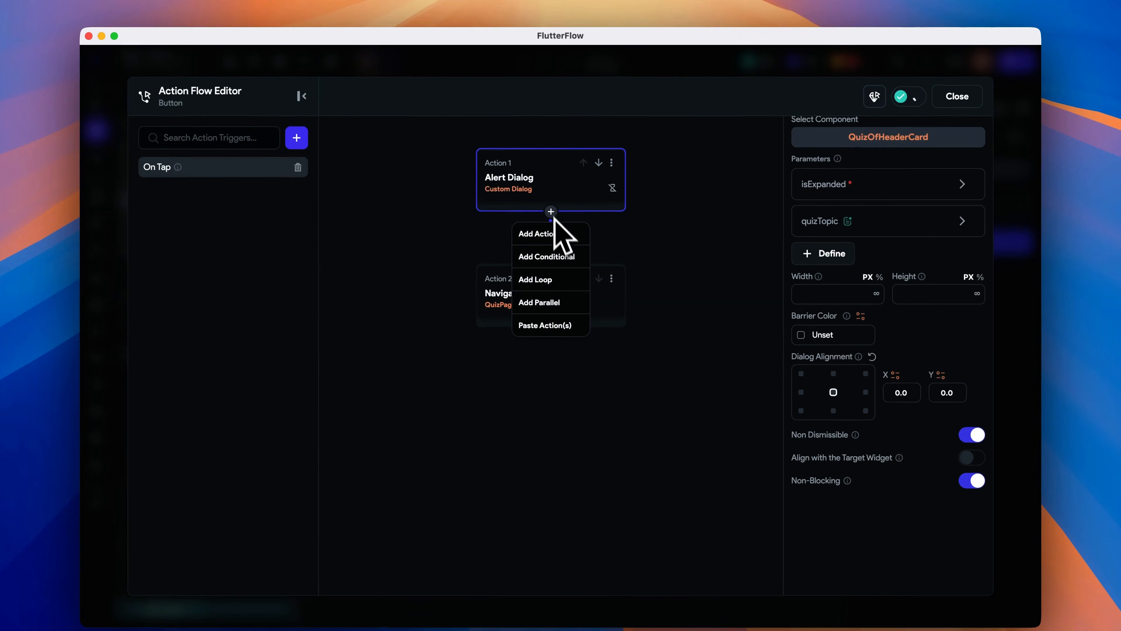
{"action": "left_click", "coordinate": [556, 233]}
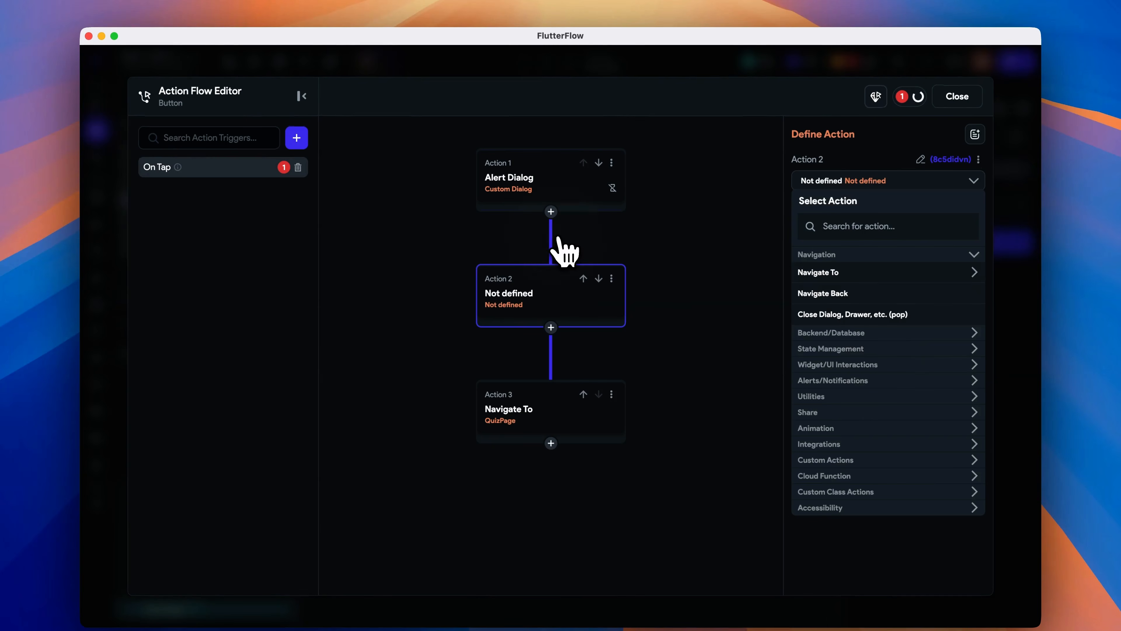
- Make it a Backend Call to the New Quiz API with output variable name newQuizOutput
{"action": "left_click", "coordinate": [845, 333]}
{"action": "left_click", "coordinate": [851, 372]}
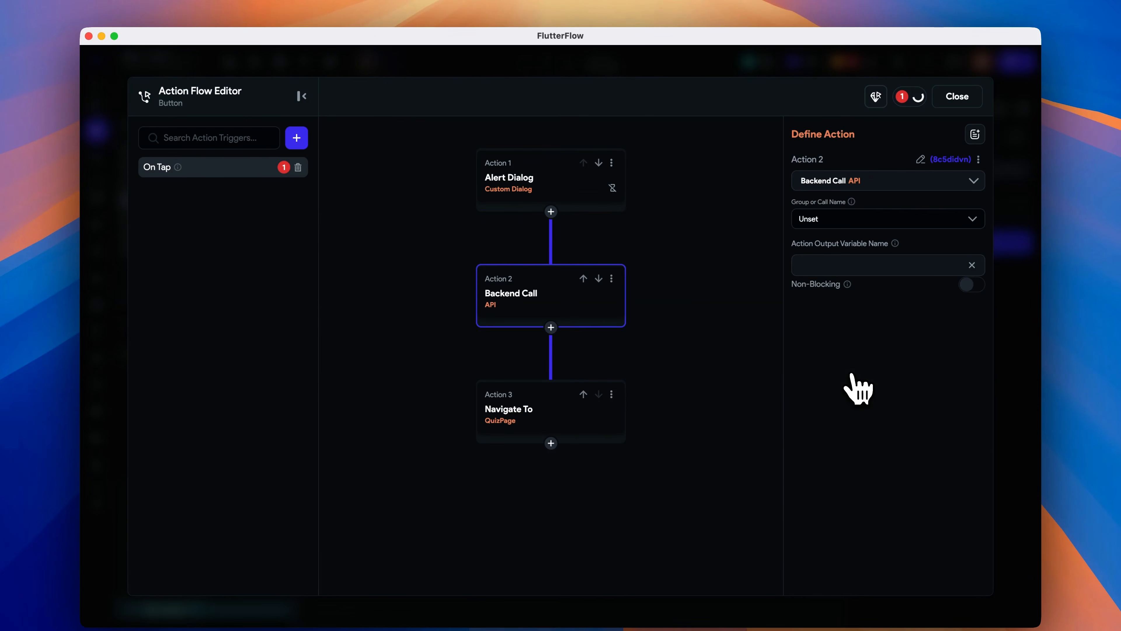
{"action": "left_click", "coordinate": [864, 218]}
{"action": "left_click", "coordinate": [856, 269]}
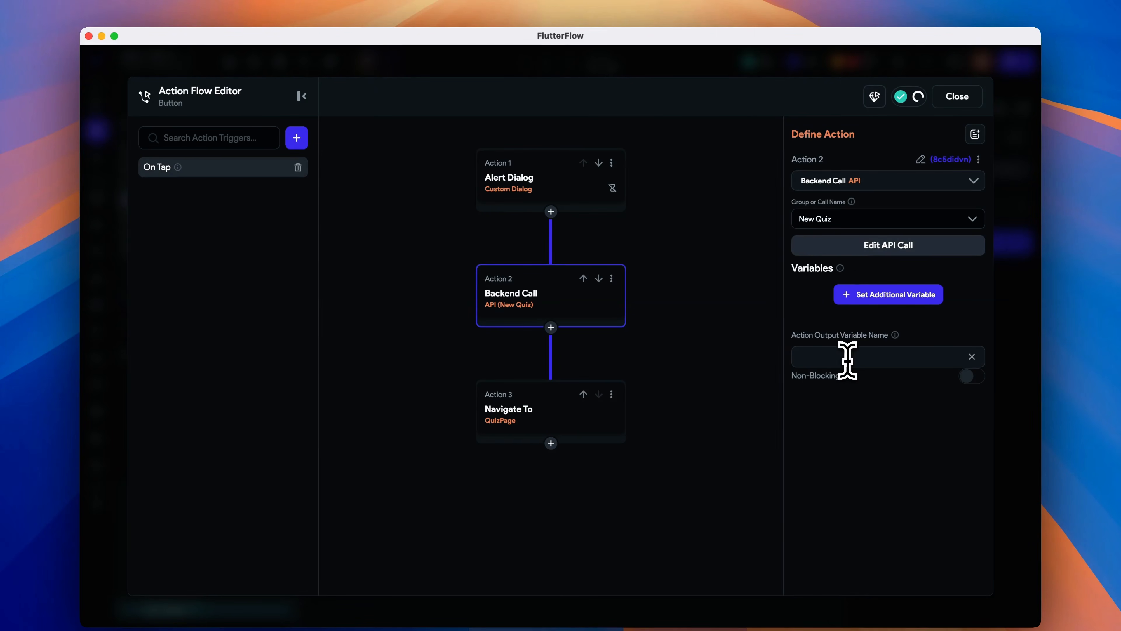
{"action": "type", "text": "newQuizOutput"}
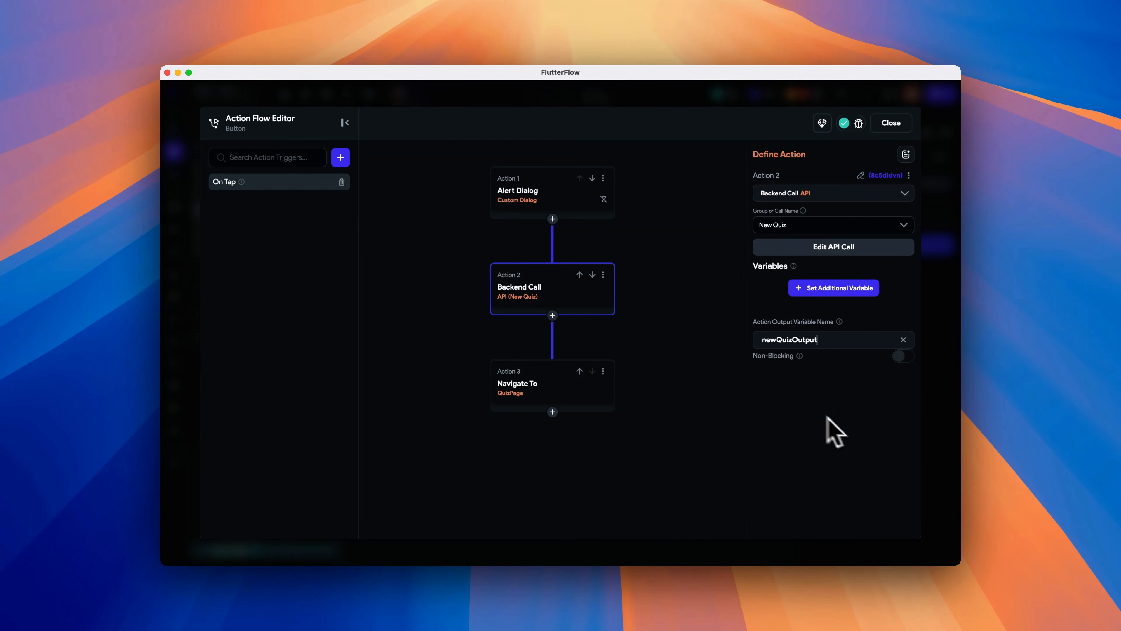
- Add a conditional action after the Backend Call and start a single comparison condition
{"action": "left_click", "coordinate": [552, 315]}
{"action": "left_click", "coordinate": [560, 354]}
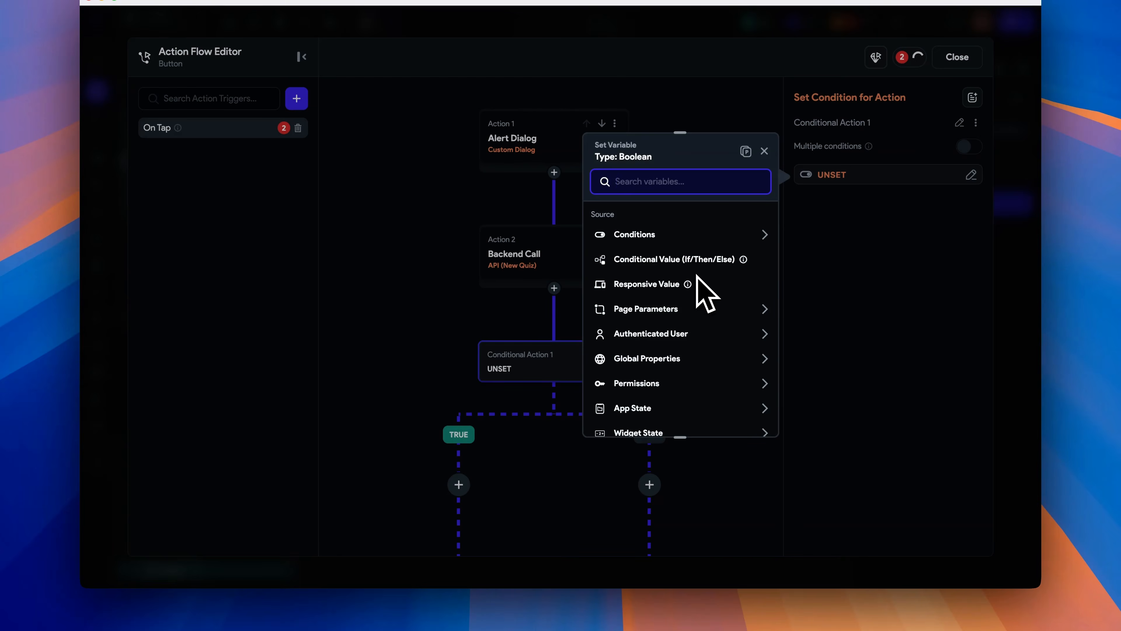
{"action": "left_click", "coordinate": [694, 236]}
{"action": "left_click", "coordinate": [668, 274]}
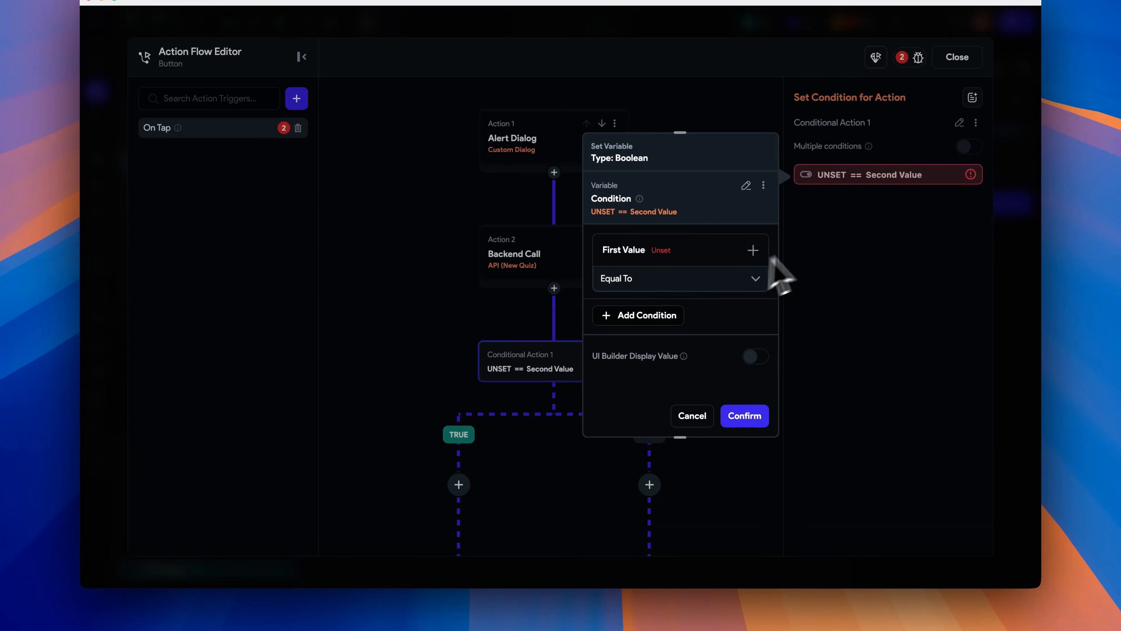
{"action": "left_click", "coordinate": [683, 258]}
{"action": "left_click", "coordinate": [667, 278]}
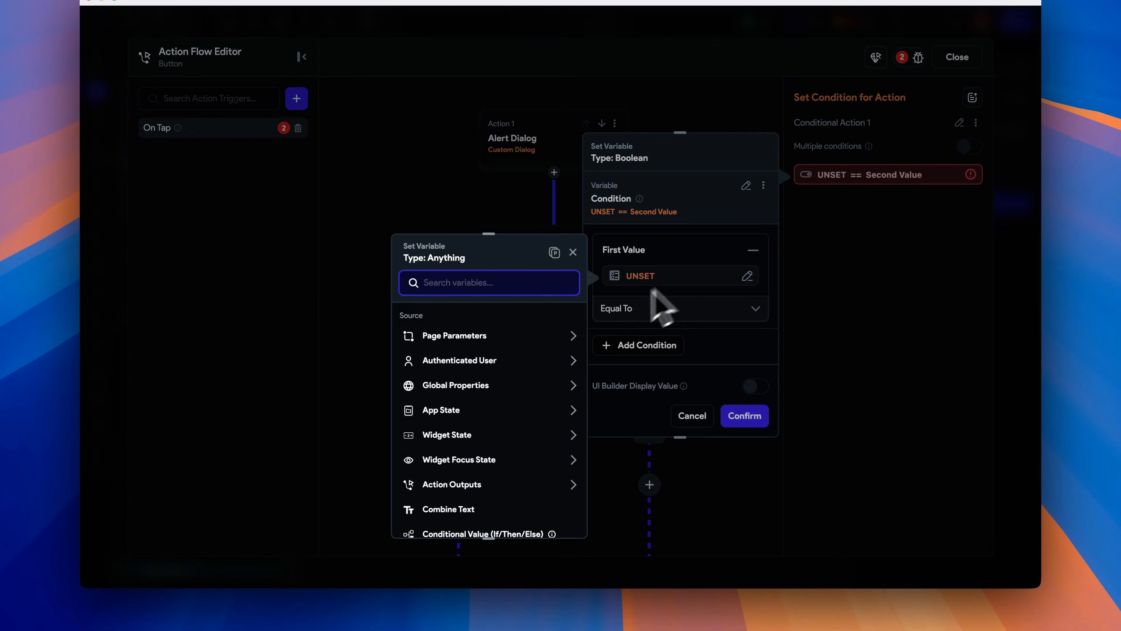
- Set the condition's first value to newQuizOutput's Succeeded API response option
{"action": "left_click", "coordinate": [492, 486]}
{"action": "scroll", "coordinate": [497, 506], "scroll_direction": "down", "scroll_amount": 5}
{"action": "left_click", "coordinate": [493, 452]}
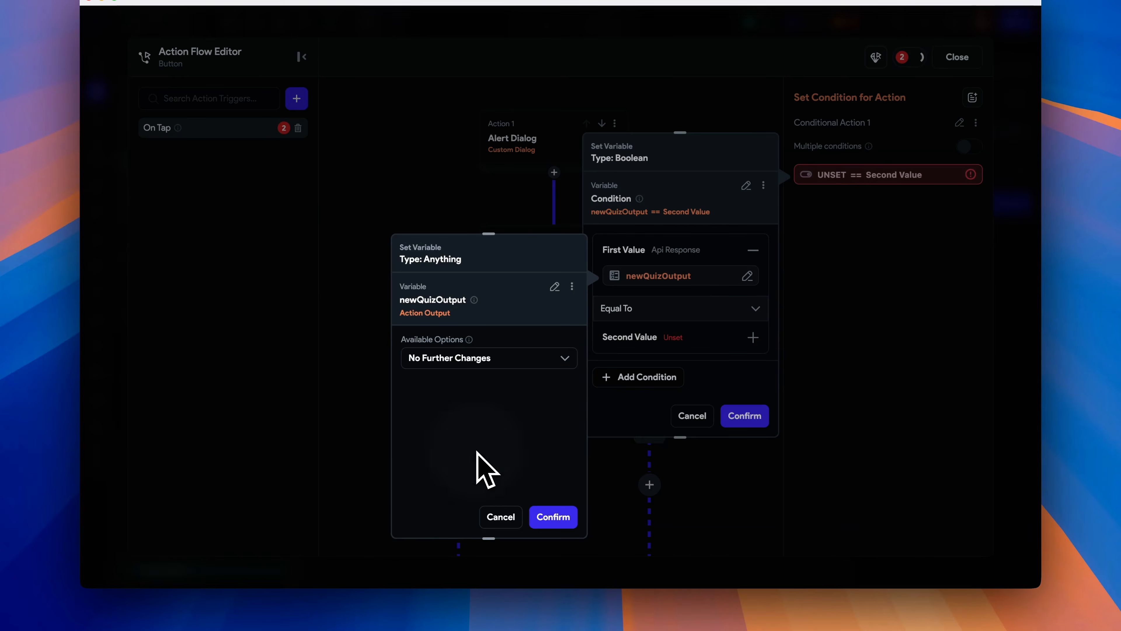
{"action": "left_click", "coordinate": [518, 365]}
{"action": "left_click", "coordinate": [514, 382]}
{"action": "left_click", "coordinate": [497, 400]}
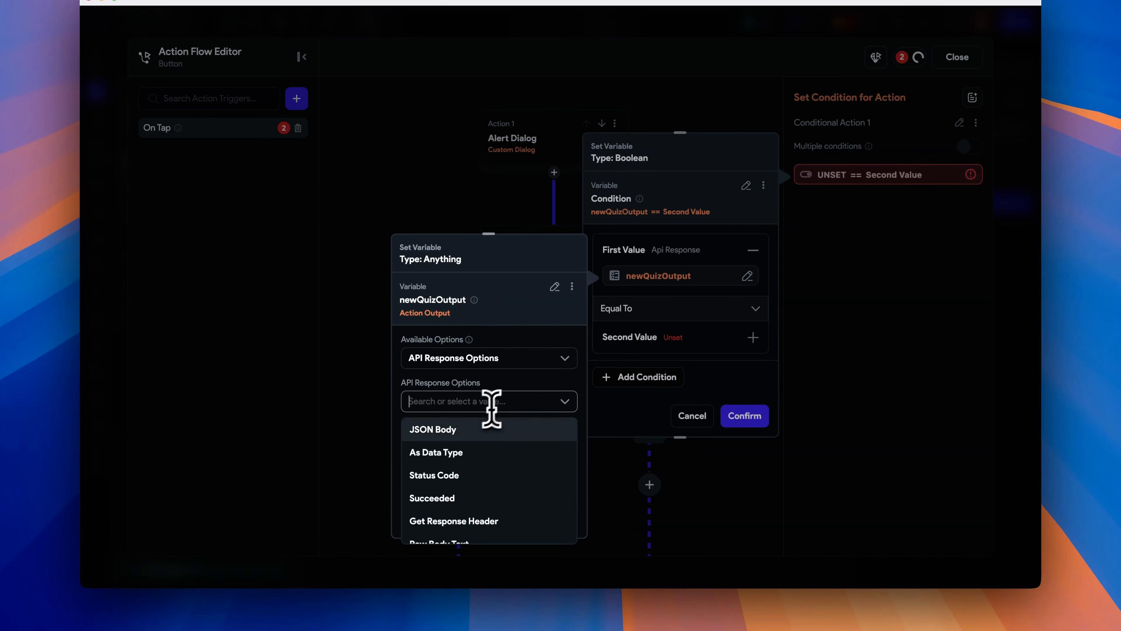
{"action": "left_click", "coordinate": [479, 497]}
{"action": "left_click", "coordinate": [551, 585]}
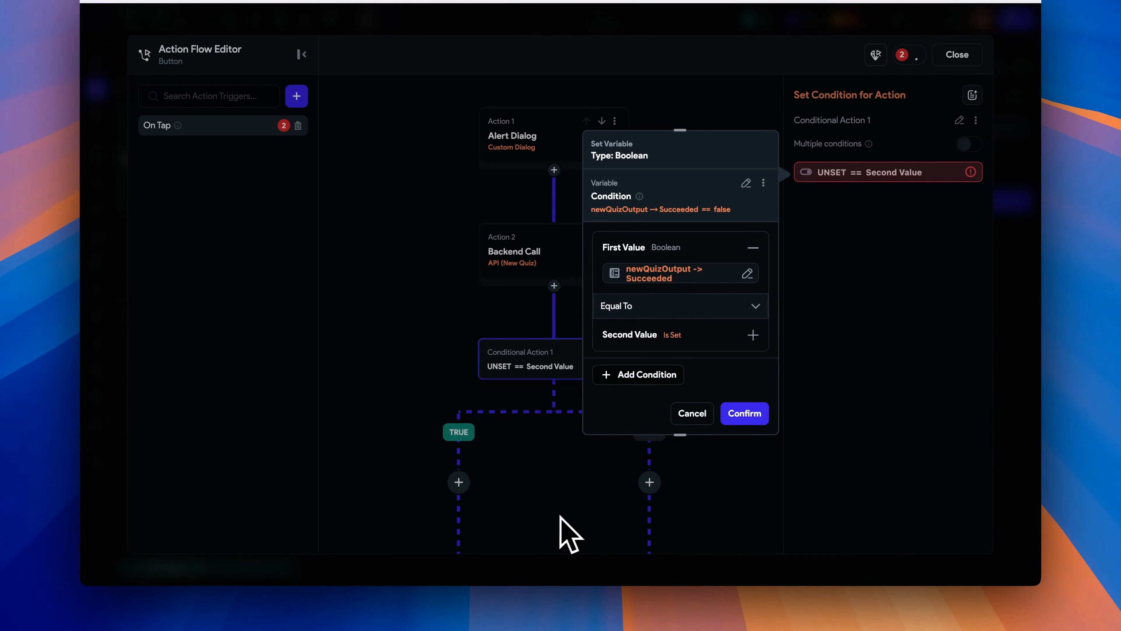
- Copy the newQuizOutput Succeeded variable, paste it as the whole condition, and confirm
{"action": "left_click", "coordinate": [664, 276]}
{"action": "left_click", "coordinate": [572, 284]}
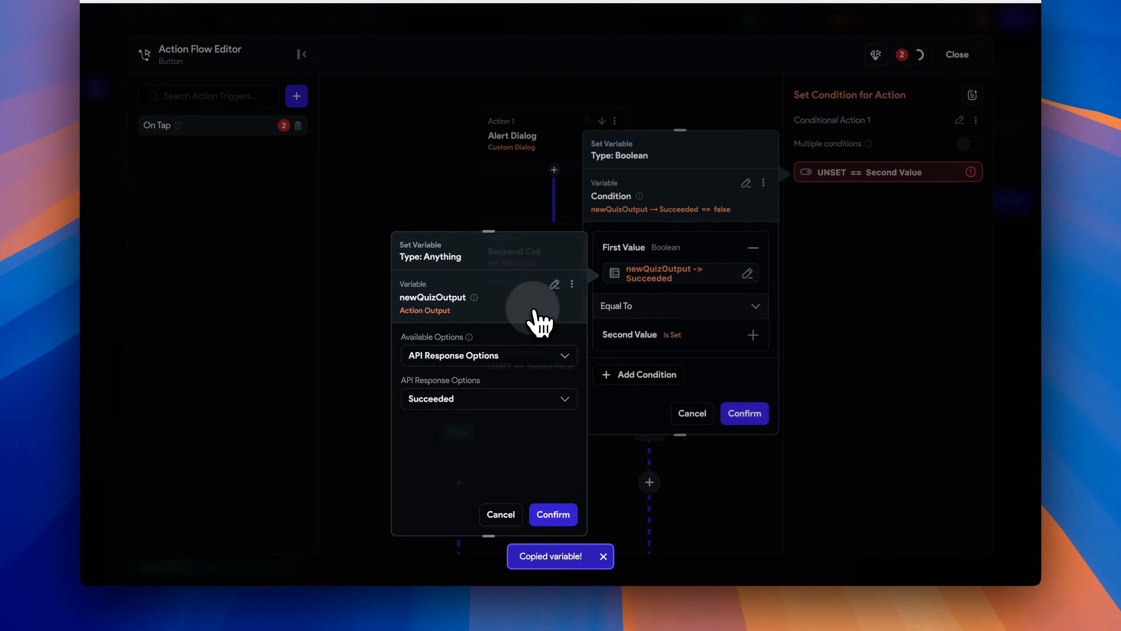
{"action": "left_click", "coordinate": [533, 312]}
{"action": "left_click", "coordinate": [763, 182]}
{"action": "left_click", "coordinate": [750, 229]}
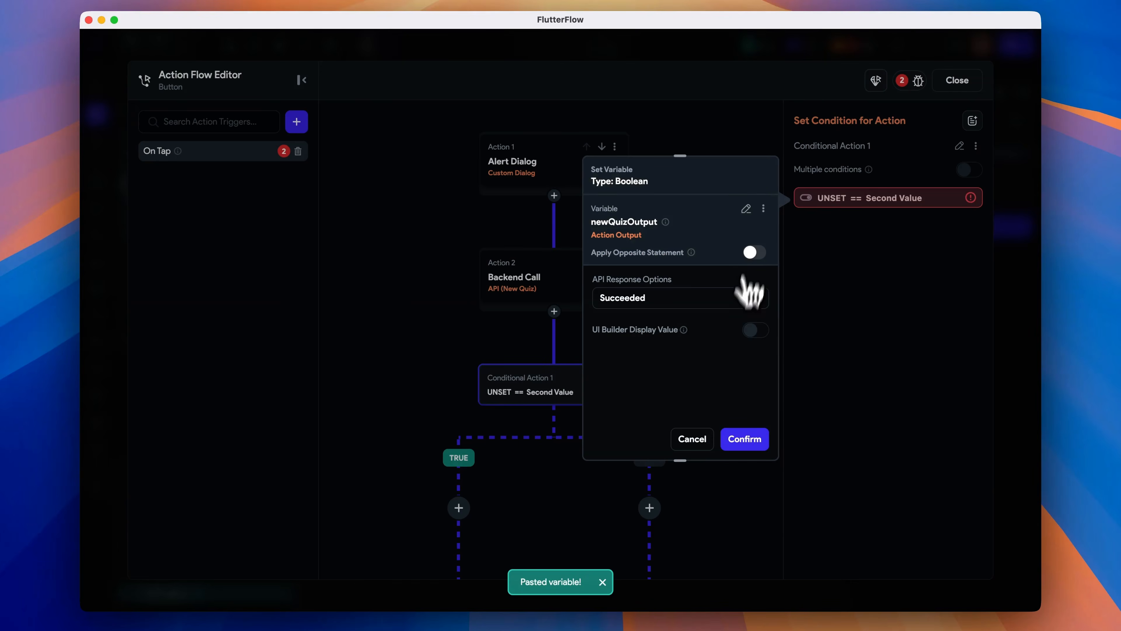
{"action": "left_click", "coordinate": [744, 439]}
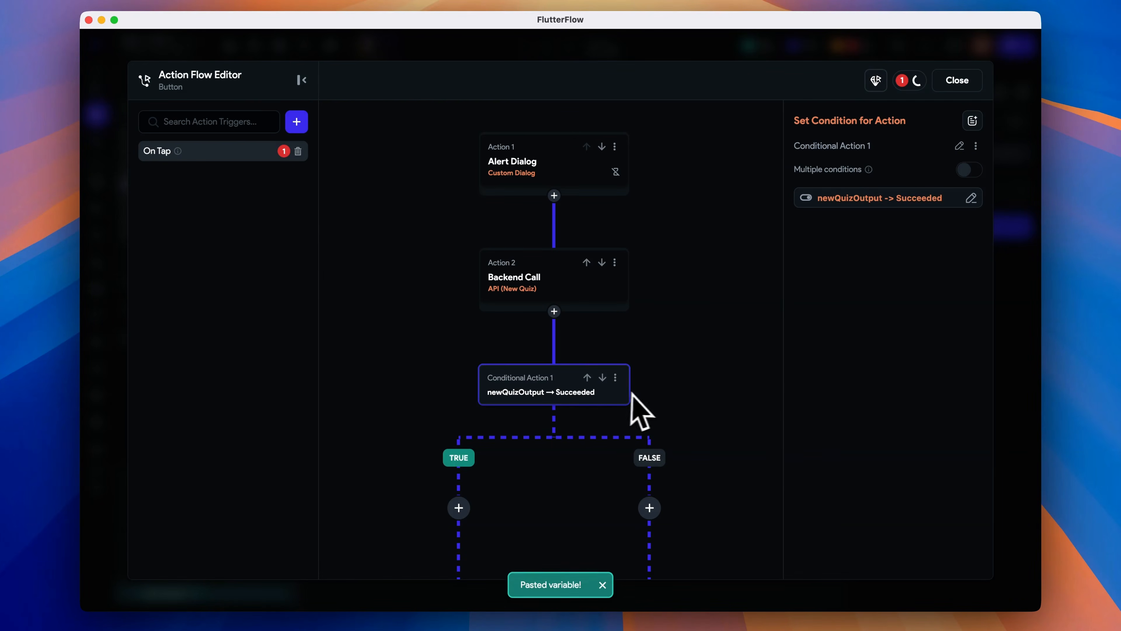
- Add a Dismiss Dialog action on the condition's TRUE branch
{"action": "scroll", "coordinate": [726, 408], "scroll_direction": "down", "scroll_amount": 5}
{"action": "left_click", "coordinate": [458, 344]}
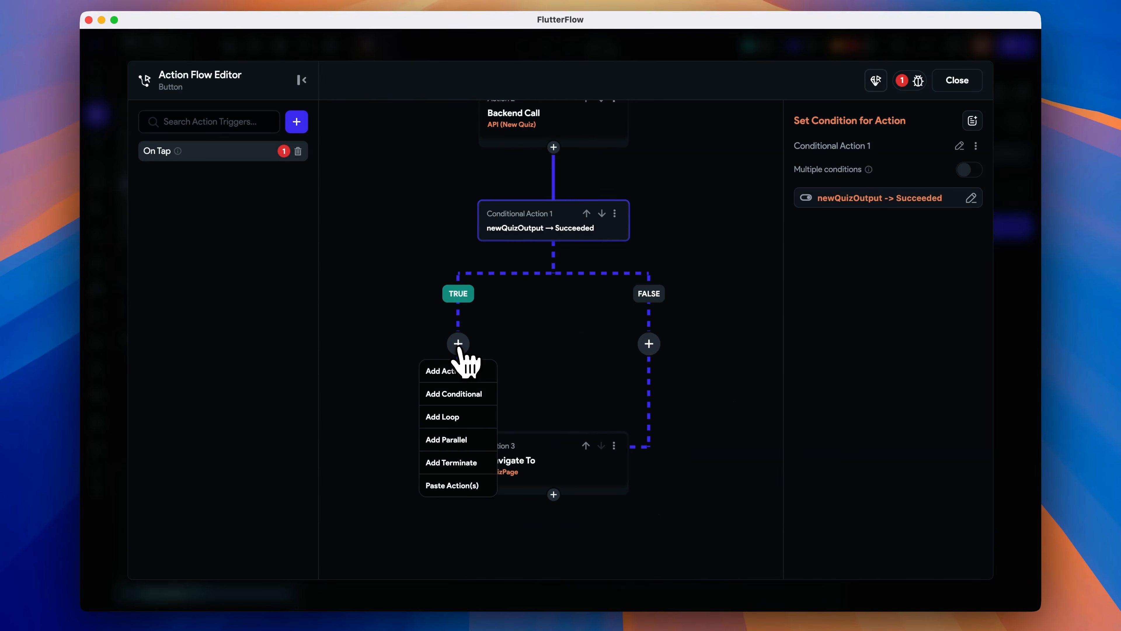
{"action": "left_click", "coordinate": [455, 373]}
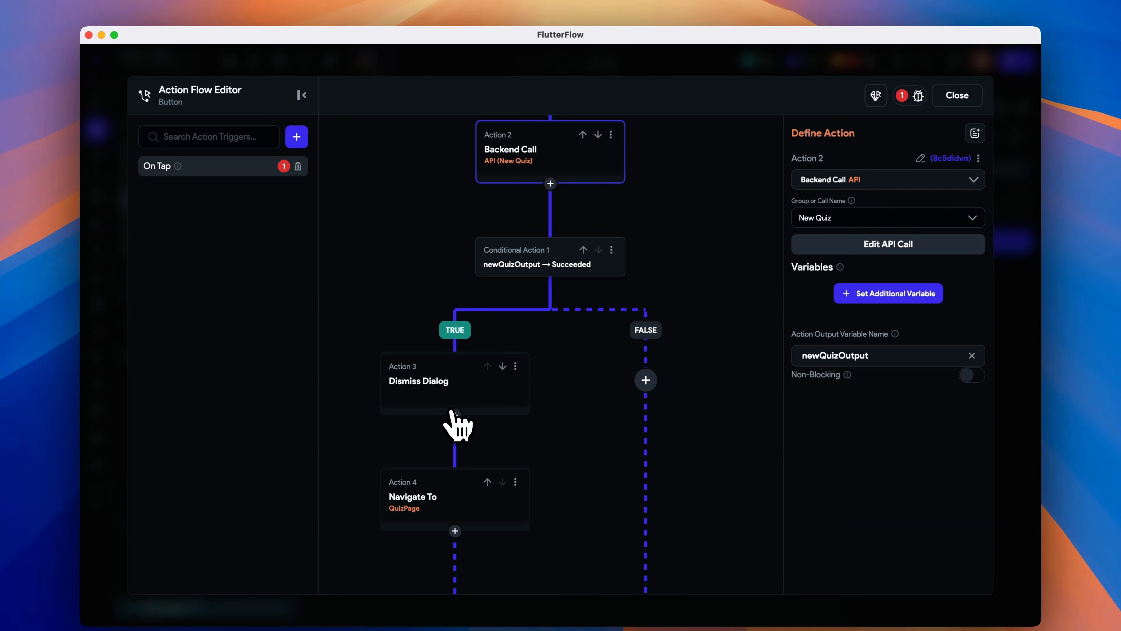
{"action": "left_click", "coordinate": [455, 415]}
- Add a Supabase Insert Row backend call on the quizSessions table with id, userId and startTime fields
{"action": "left_click", "coordinate": [462, 407]}
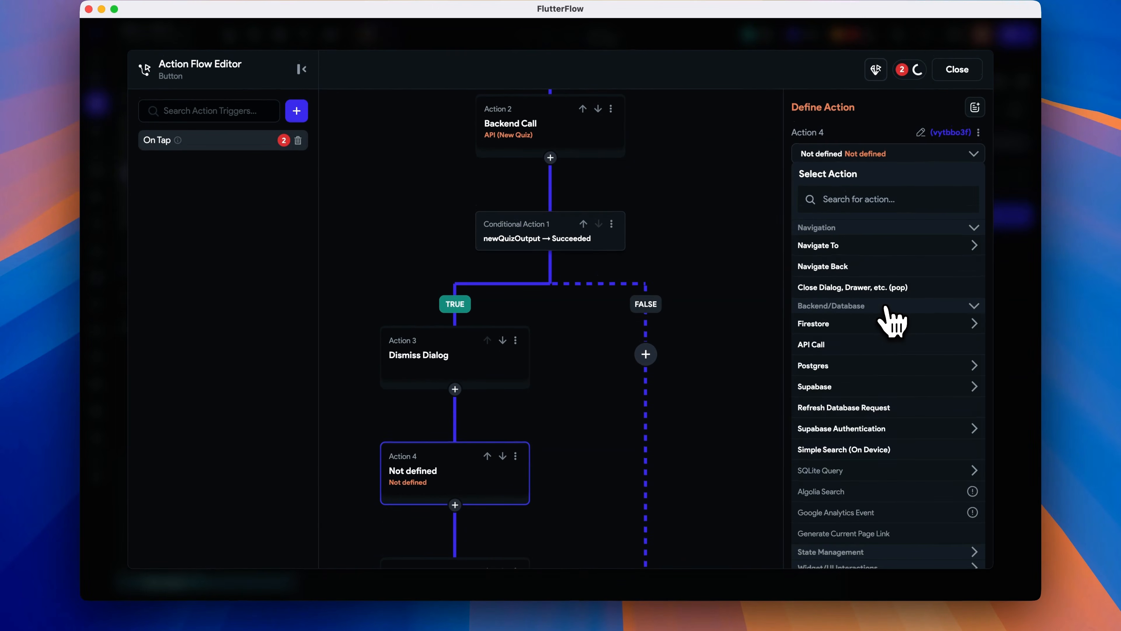
{"action": "left_click", "coordinate": [876, 388]}
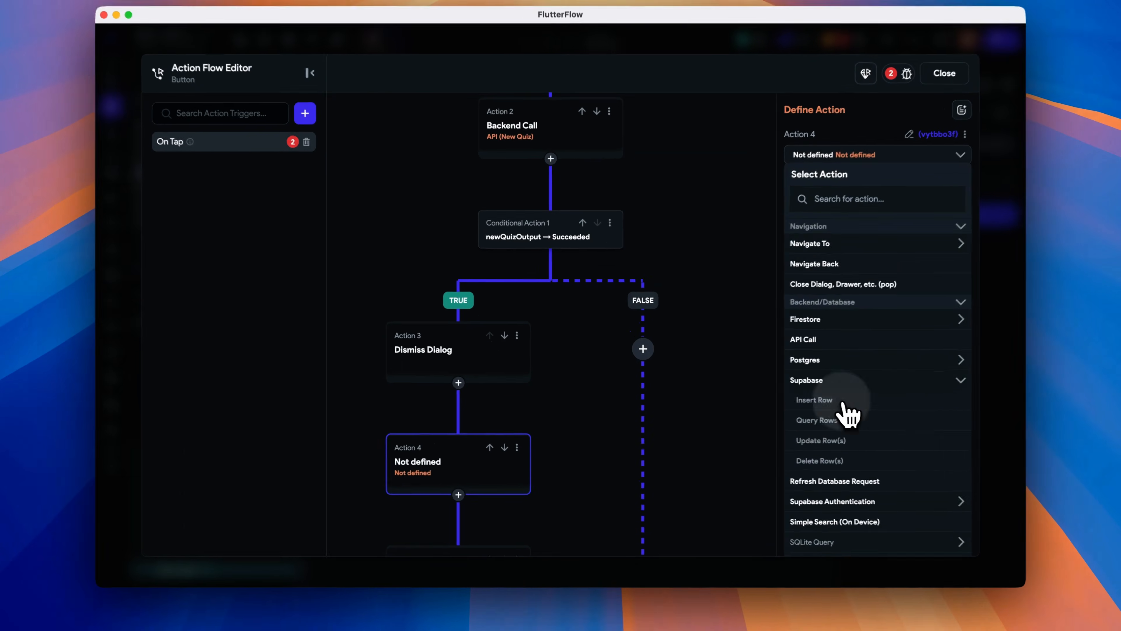
{"action": "left_click", "coordinate": [821, 404]}
{"action": "left_click", "coordinate": [858, 218]}
{"action": "left_click", "coordinate": [859, 271]}
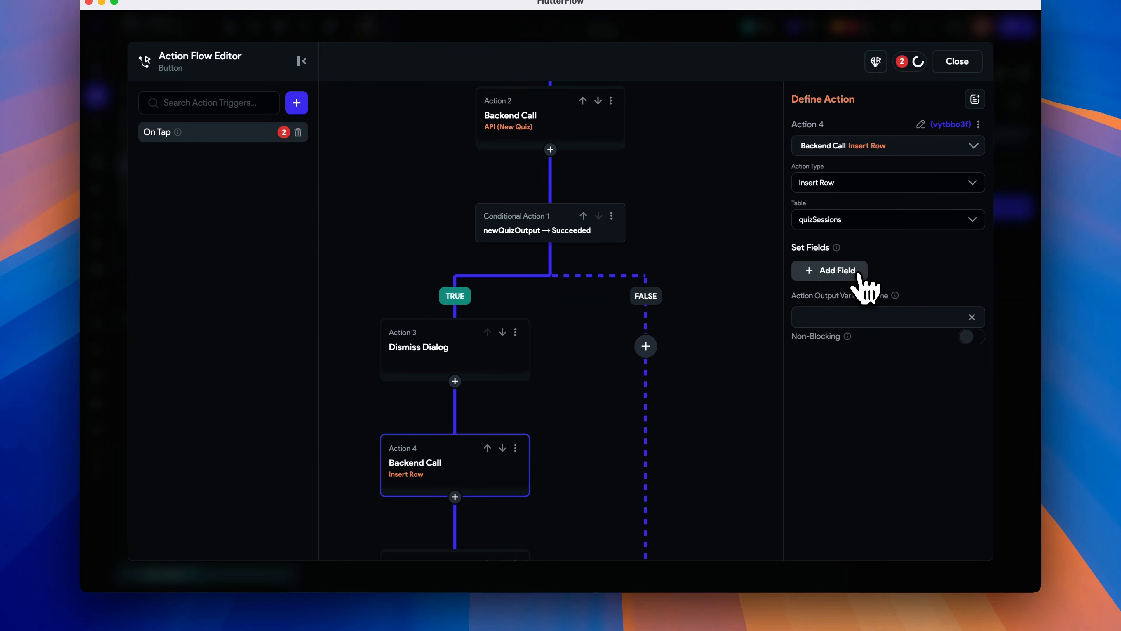
{"action": "left_click", "coordinate": [856, 274]}
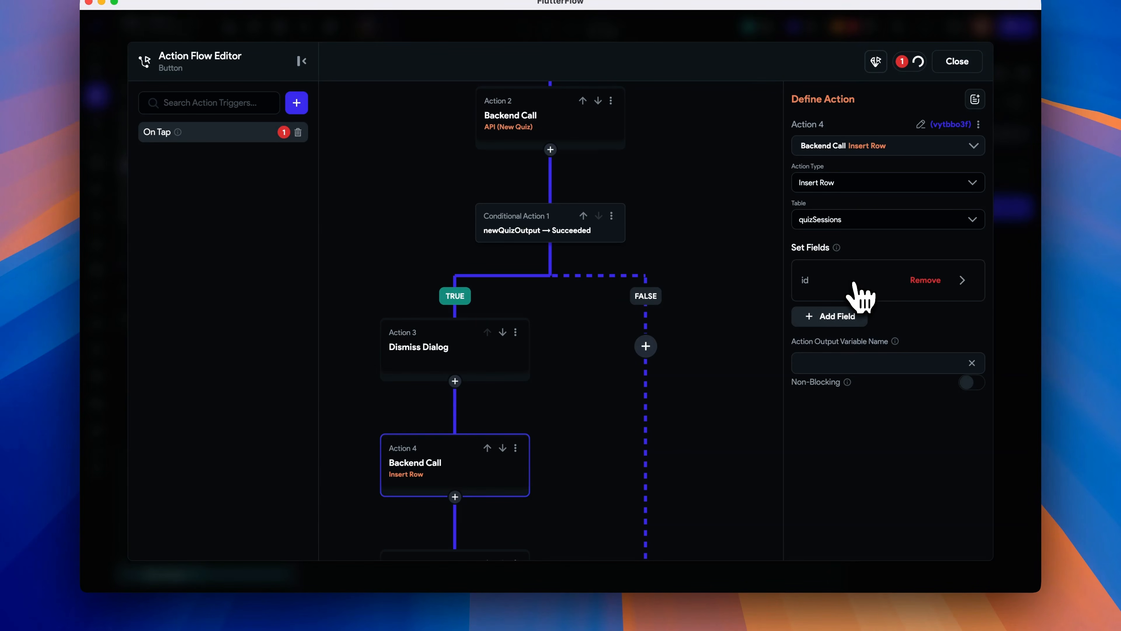
{"action": "left_click", "coordinate": [852, 316]}
{"action": "left_click", "coordinate": [852, 361]}
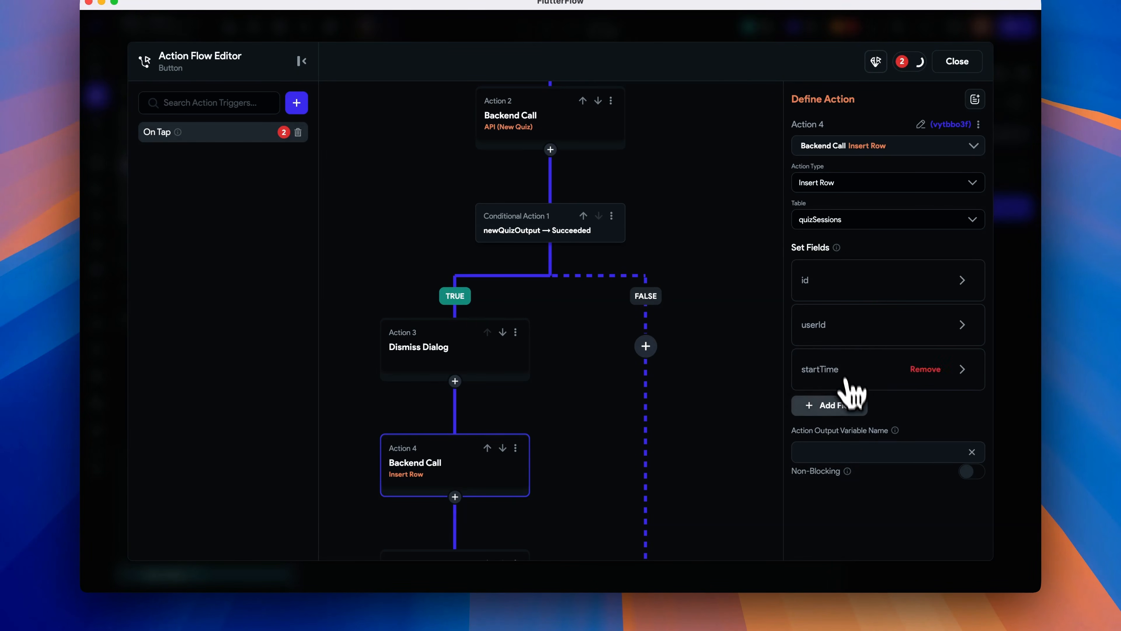
{"action": "left_click", "coordinate": [852, 405]}
{"action": "left_click", "coordinate": [852, 450]}
{"action": "left_click", "coordinate": [853, 495]}
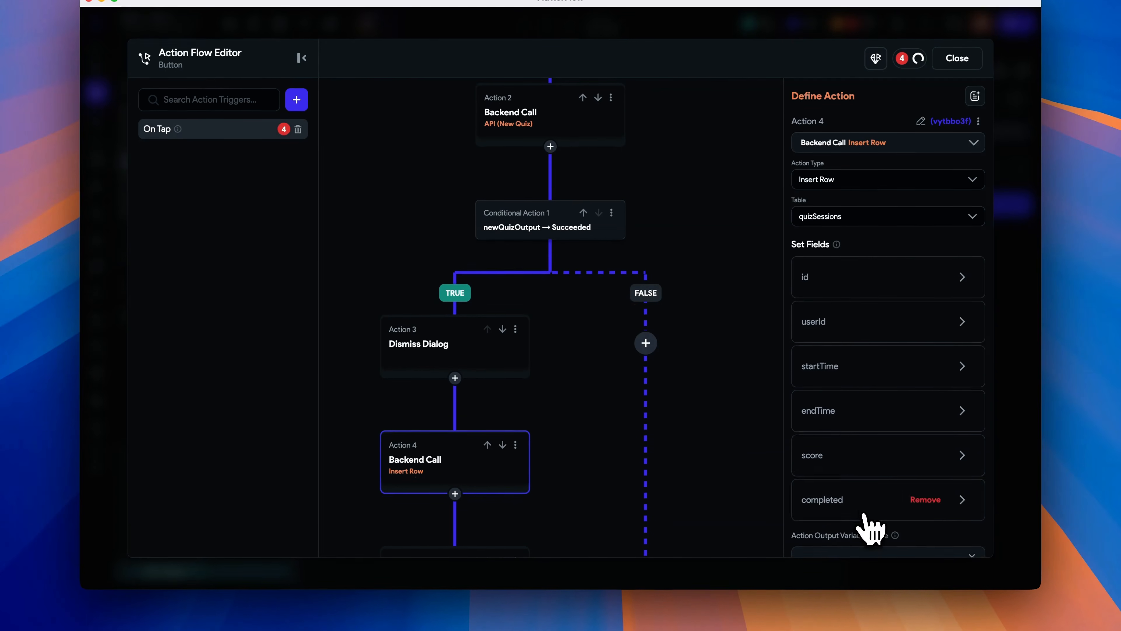
{"action": "scroll", "coordinate": [876, 514], "scroll_direction": "down", "scroll_amount": 3}
{"action": "left_click", "coordinate": [923, 401]}
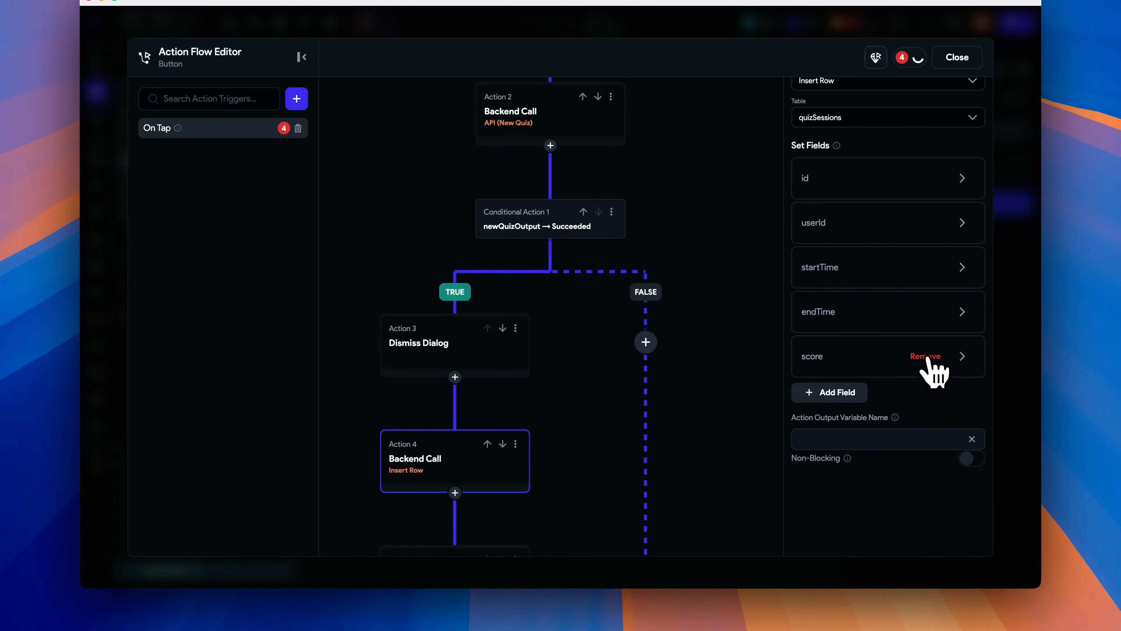
{"action": "left_click", "coordinate": [924, 356]}
{"action": "left_click", "coordinate": [927, 314]}
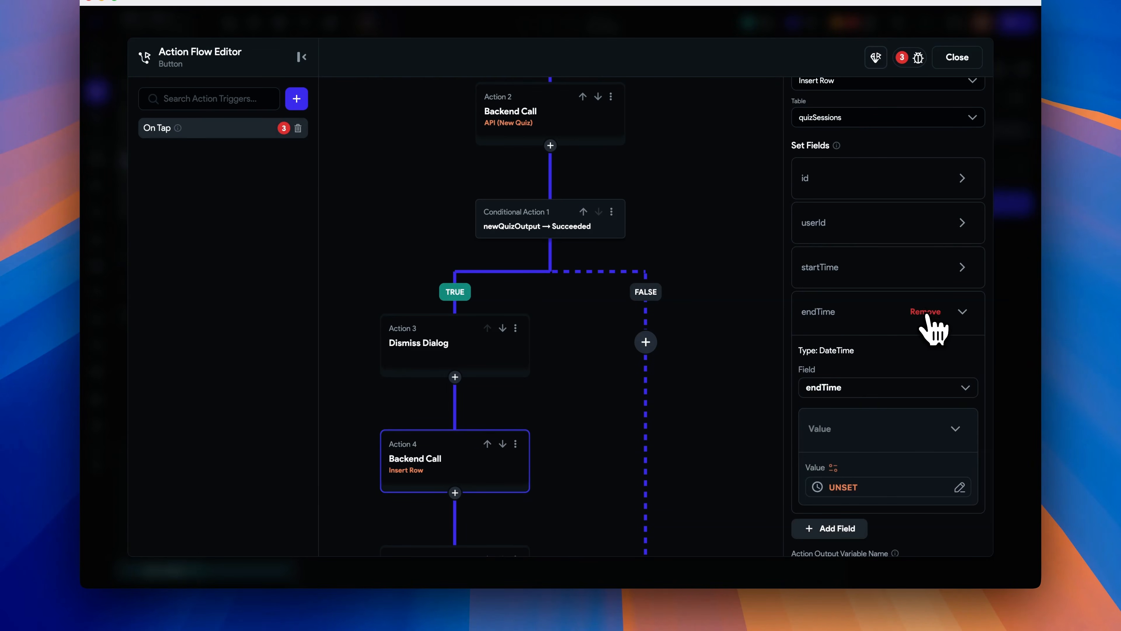
{"action": "left_click", "coordinate": [926, 312]}
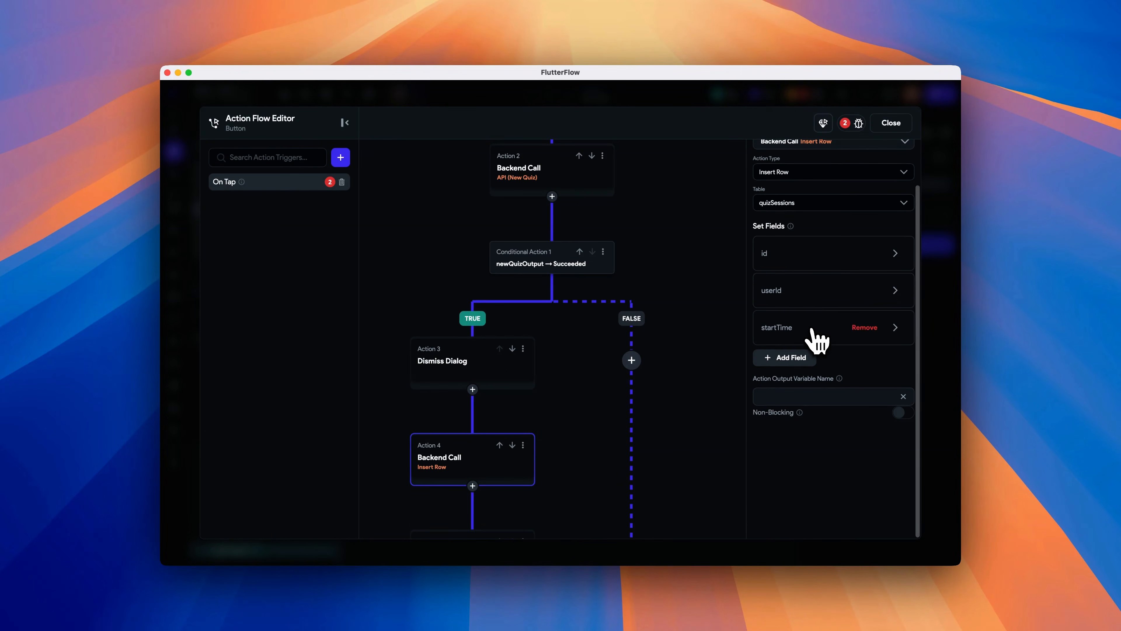
- Set the id field to newQuizOutput's JSON Body at JSON path $.id
{"action": "scroll", "coordinate": [816, 336], "scroll_direction": "up", "scroll_amount": 1}
{"action": "left_click", "coordinate": [813, 291]}
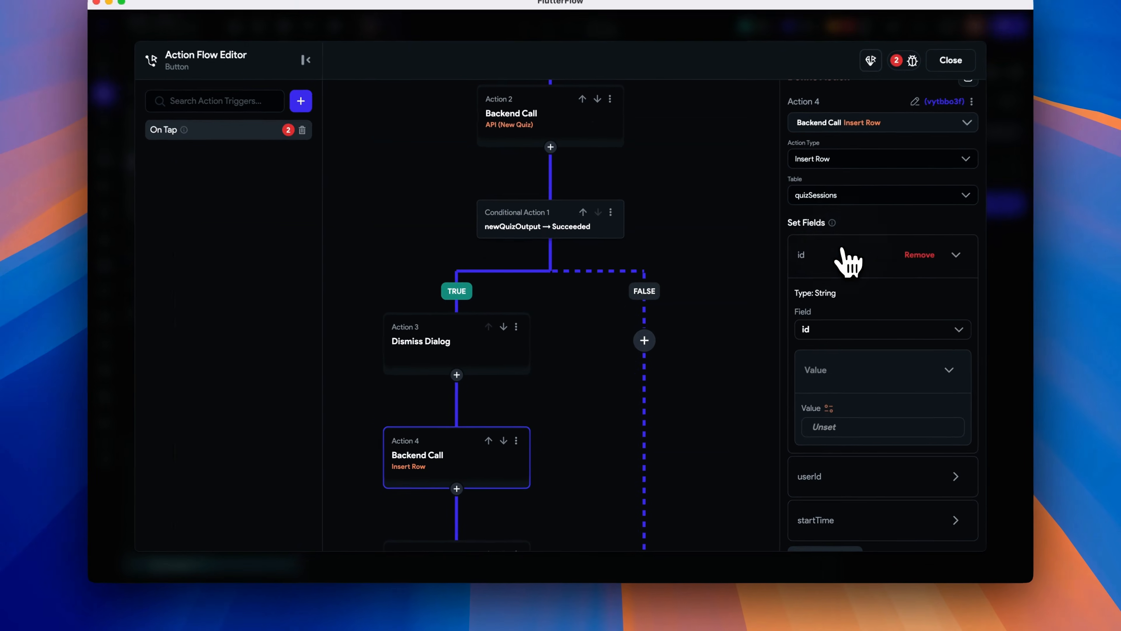
{"action": "left_click", "coordinate": [794, 432]}
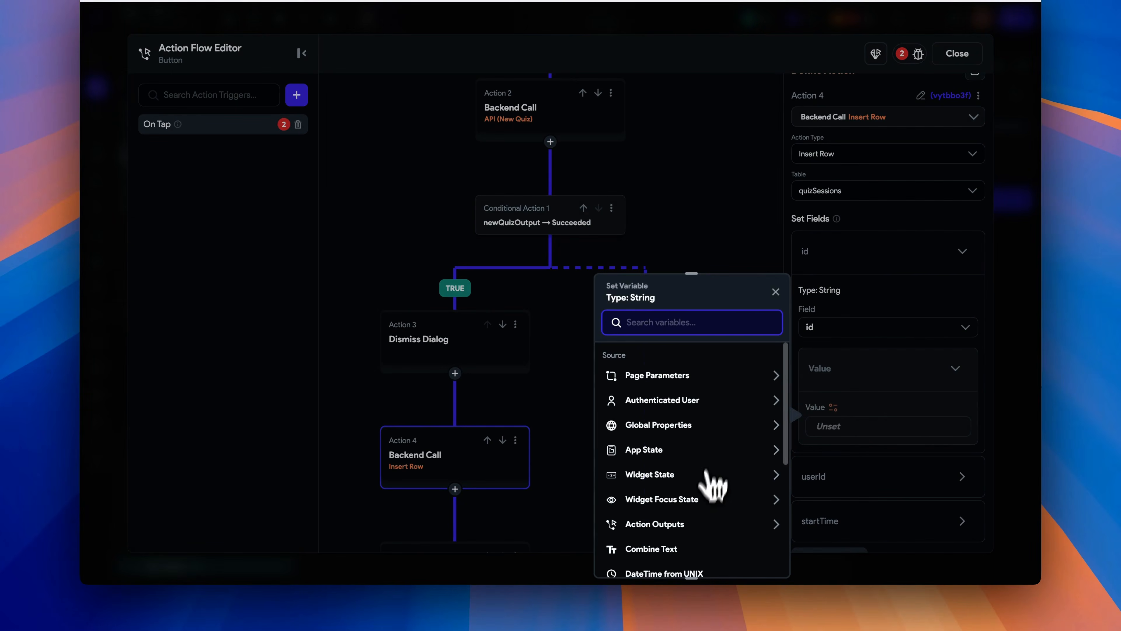
{"action": "left_click", "coordinate": [701, 524]}
{"action": "scroll", "coordinate": [710, 526], "scroll_direction": "down", "scroll_amount": 3}
{"action": "left_click", "coordinate": [691, 484]}
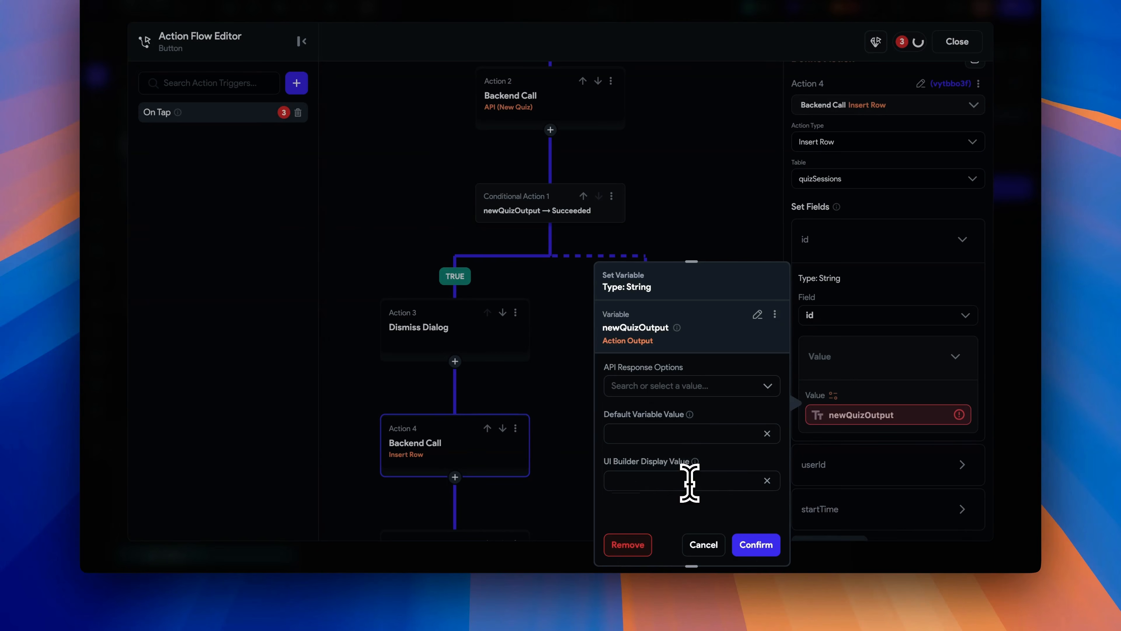
{"action": "left_click", "coordinate": [649, 383]}
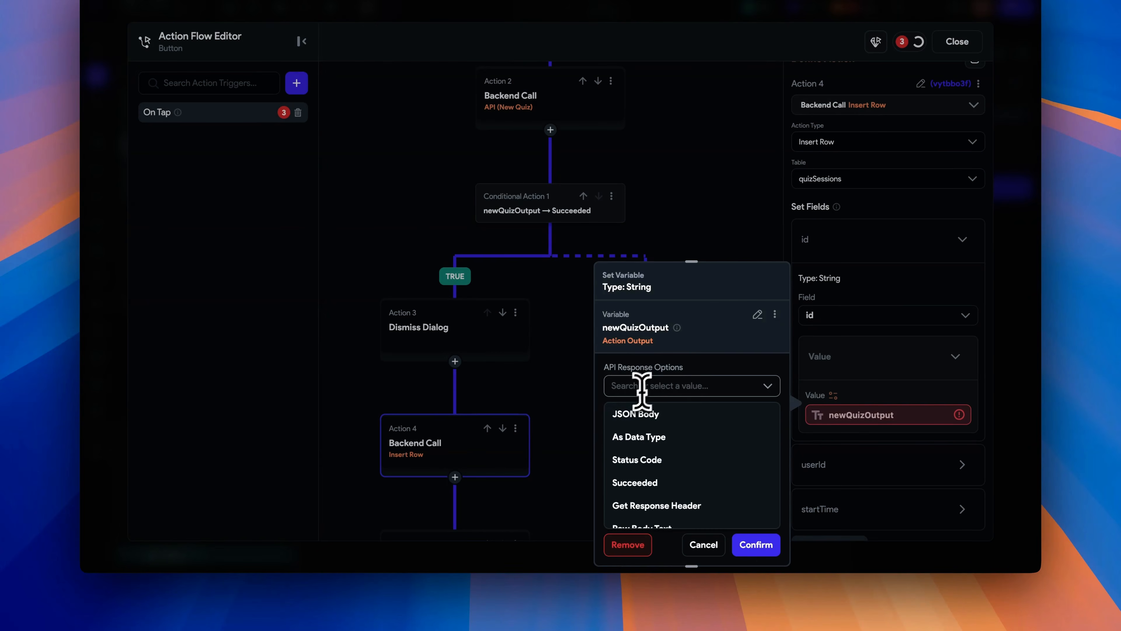
{"action": "left_click", "coordinate": [648, 419]}
{"action": "left_click", "coordinate": [646, 431]}
{"action": "left_click", "coordinate": [646, 439]}
{"action": "left_click", "coordinate": [646, 453]}
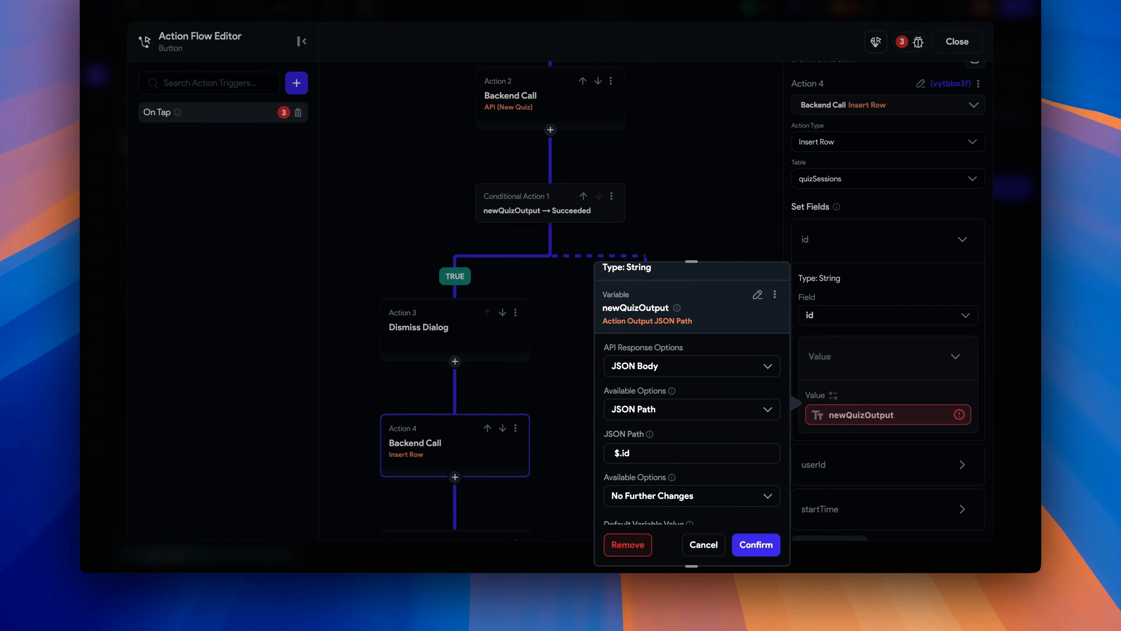
{"action": "left_click", "coordinate": [756, 545]}
- Set the userId field to the authenticated user's User ID
{"action": "scroll", "coordinate": [876, 488], "scroll_direction": "down", "scroll_amount": 5}
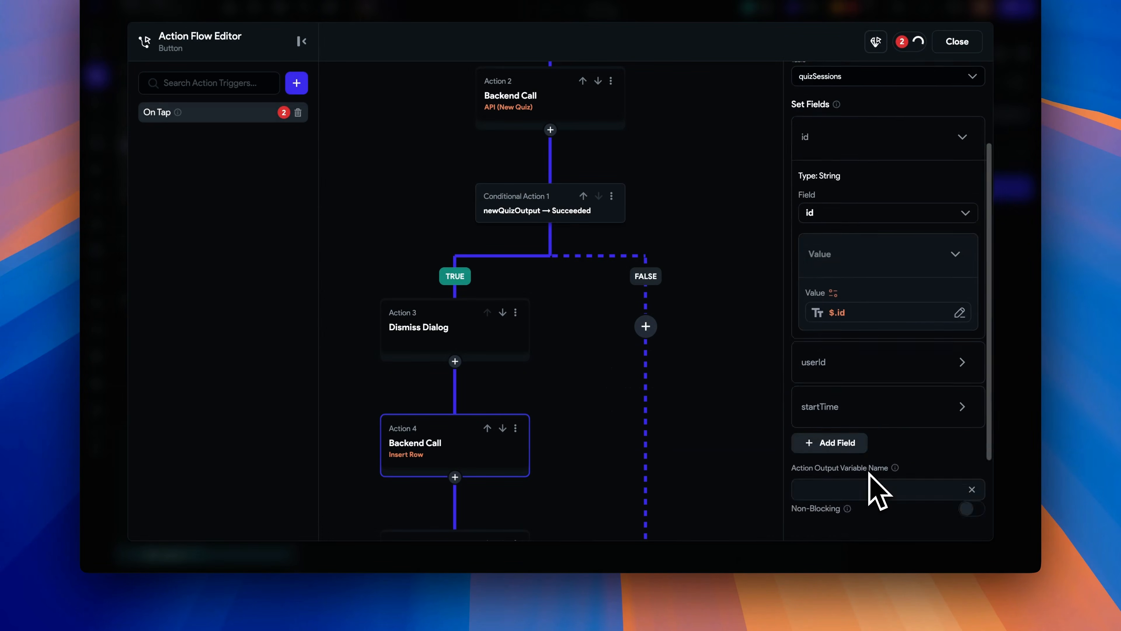
{"action": "left_click", "coordinate": [845, 243]}
{"action": "left_click", "coordinate": [832, 417]}
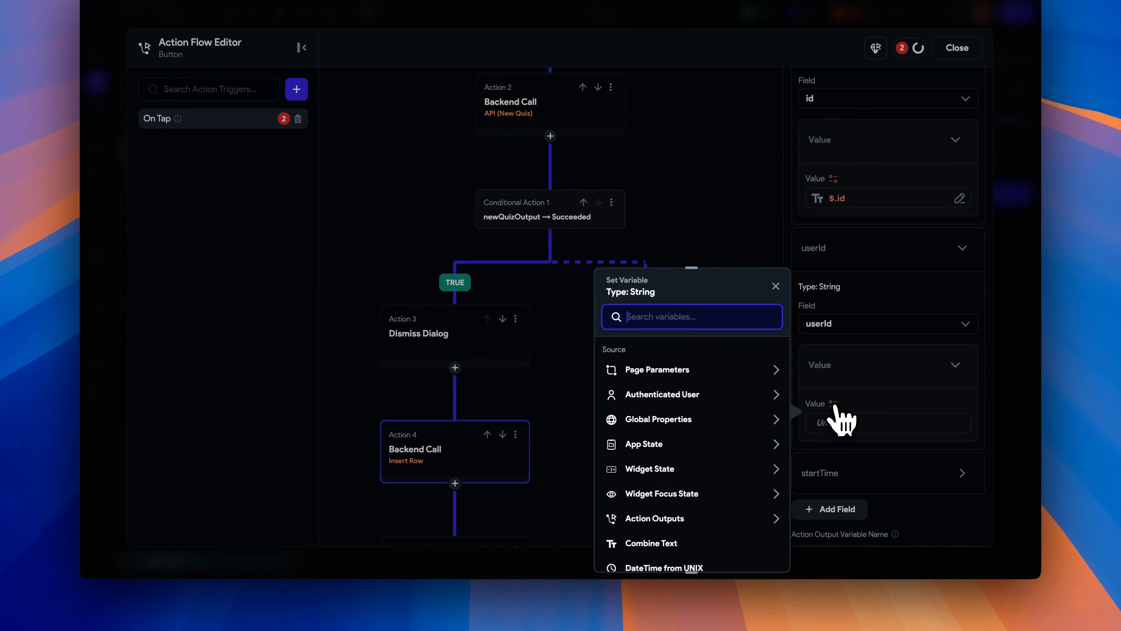
{"action": "left_click", "coordinate": [719, 395]}
{"action": "left_click", "coordinate": [660, 453]}
- Set the startTime field to the global property Current Time
{"action": "left_click", "coordinate": [857, 478]}
{"action": "scroll", "coordinate": [863, 486], "scroll_direction": "down", "scroll_amount": 3}
{"action": "left_click", "coordinate": [843, 514]}
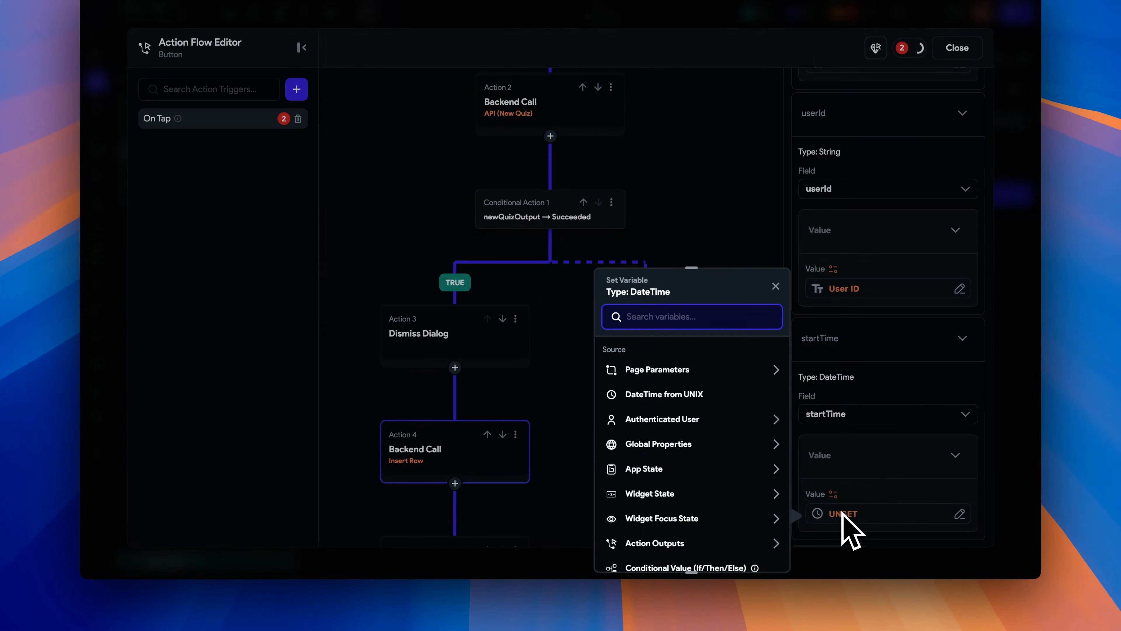
{"action": "left_click", "coordinate": [702, 446]}
{"action": "left_click", "coordinate": [682, 503]}
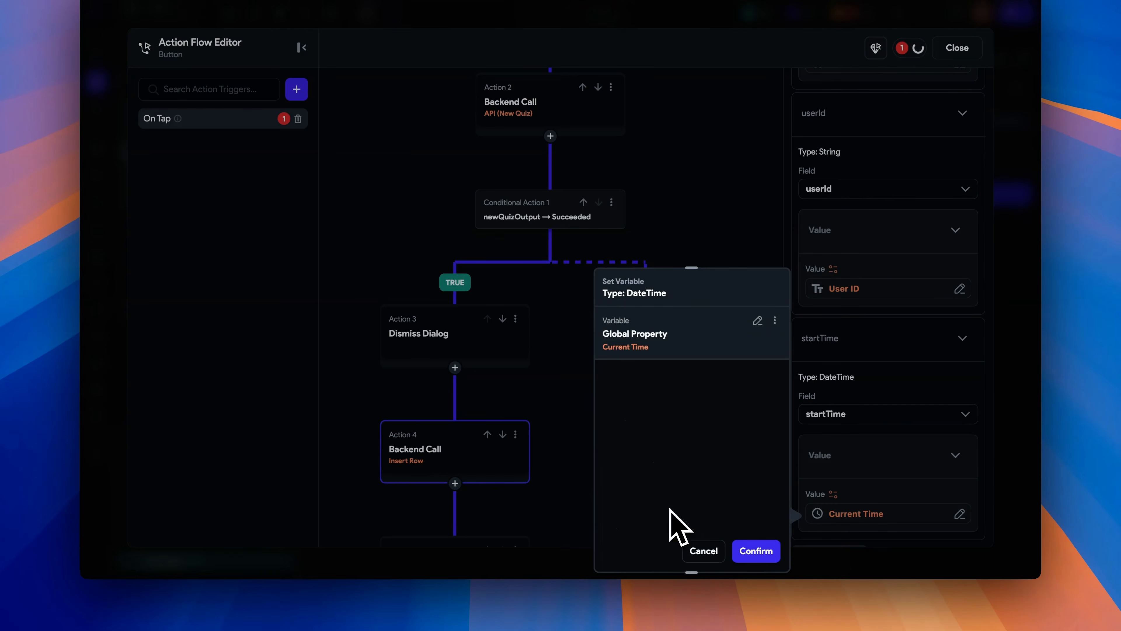
{"action": "left_click", "coordinate": [756, 542]}
- Name the Insert Row output variable newQuizSession
{"action": "scroll", "coordinate": [858, 493], "scroll_direction": "down", "scroll_amount": 5}
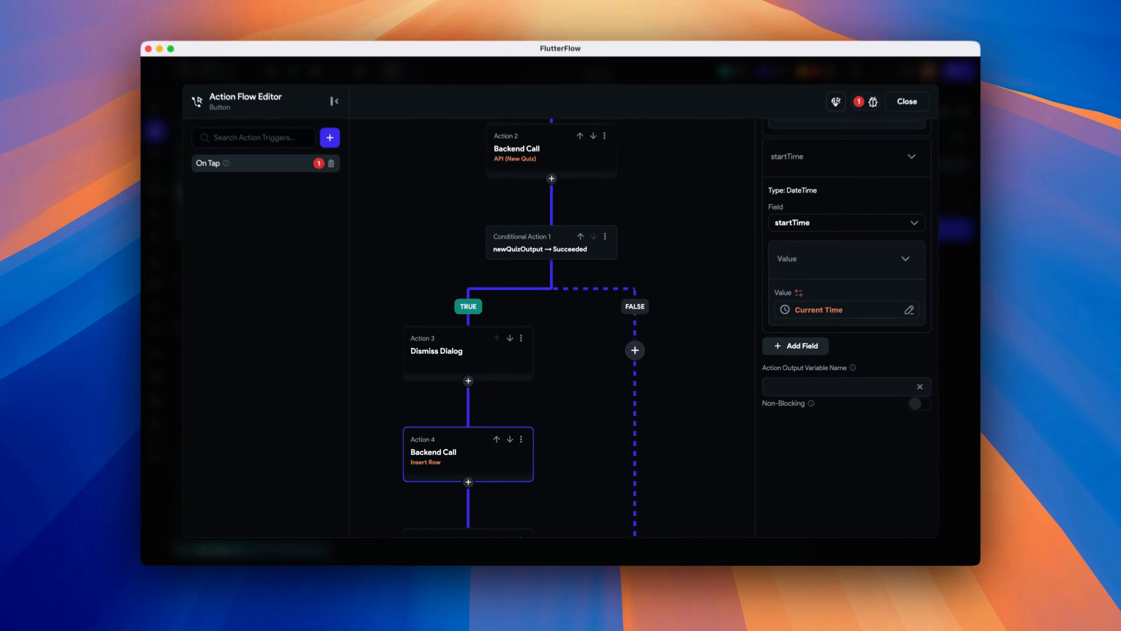
{"action": "type", "text": "newQuizSession"}
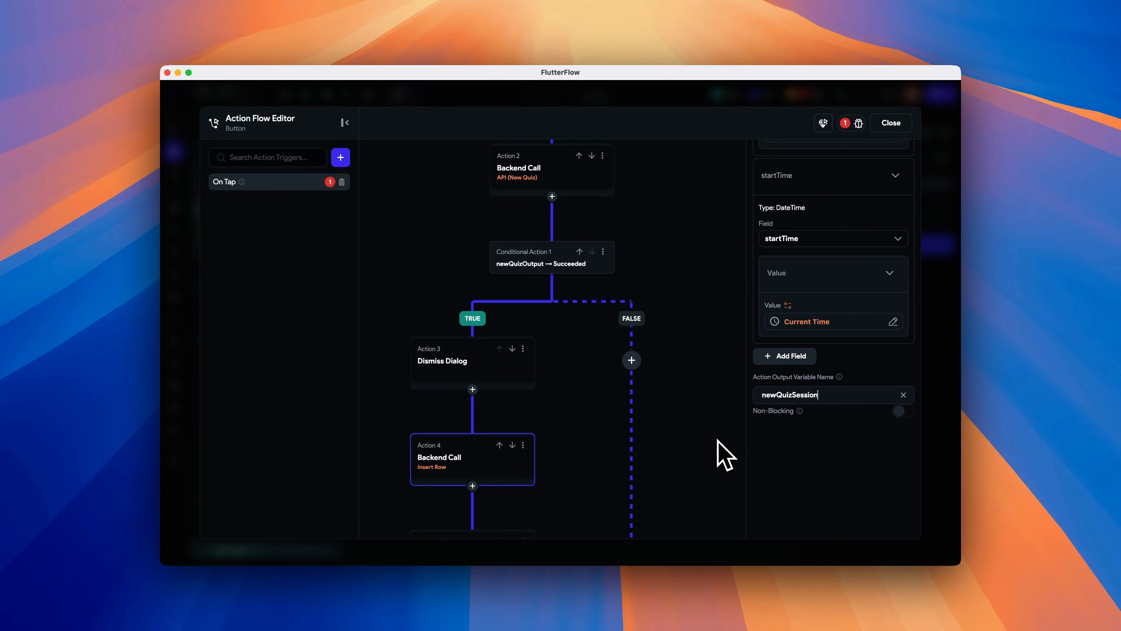
{"action": "scroll", "coordinate": [697, 441], "scroll_direction": "up", "scroll_amount": 1}
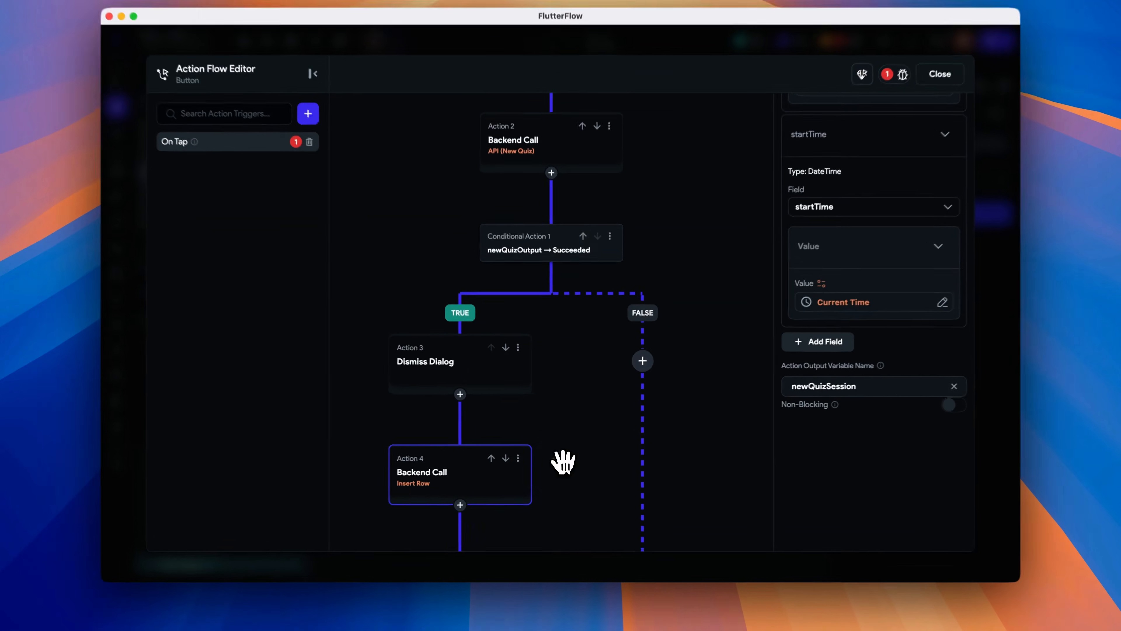
- Set the Navigate To QuizPage action's quizSession parameter to the action output newQuizSession
{"action": "left_click_drag", "start_coordinate": [563, 459], "coordinate": [572, 313]}
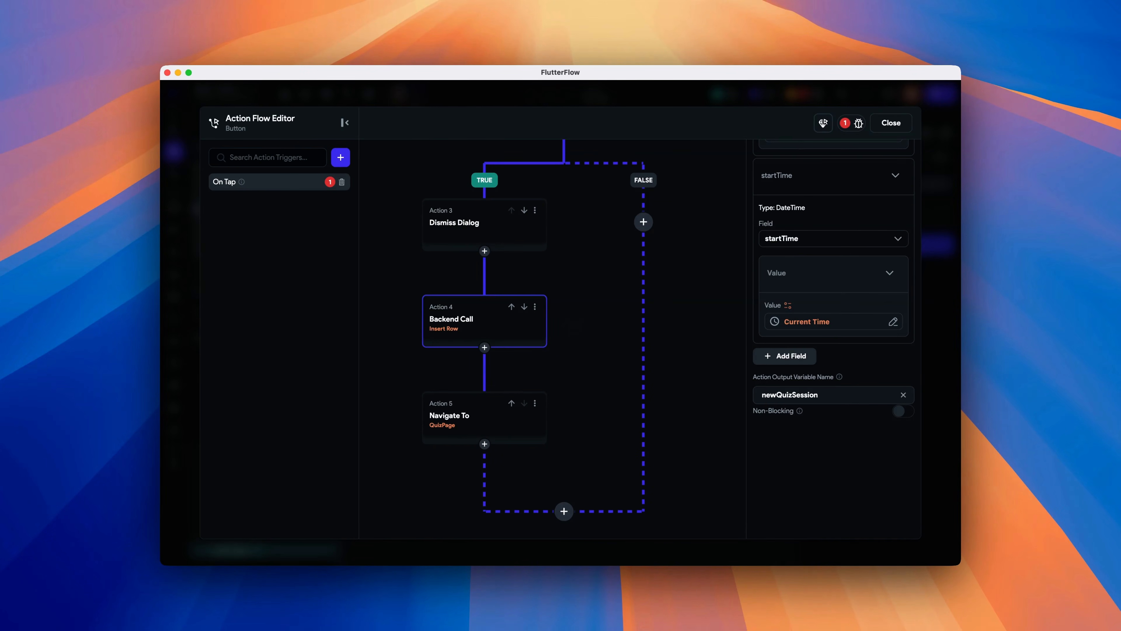
{"action": "left_click", "coordinate": [470, 424]}
{"action": "left_click", "coordinate": [789, 338]}
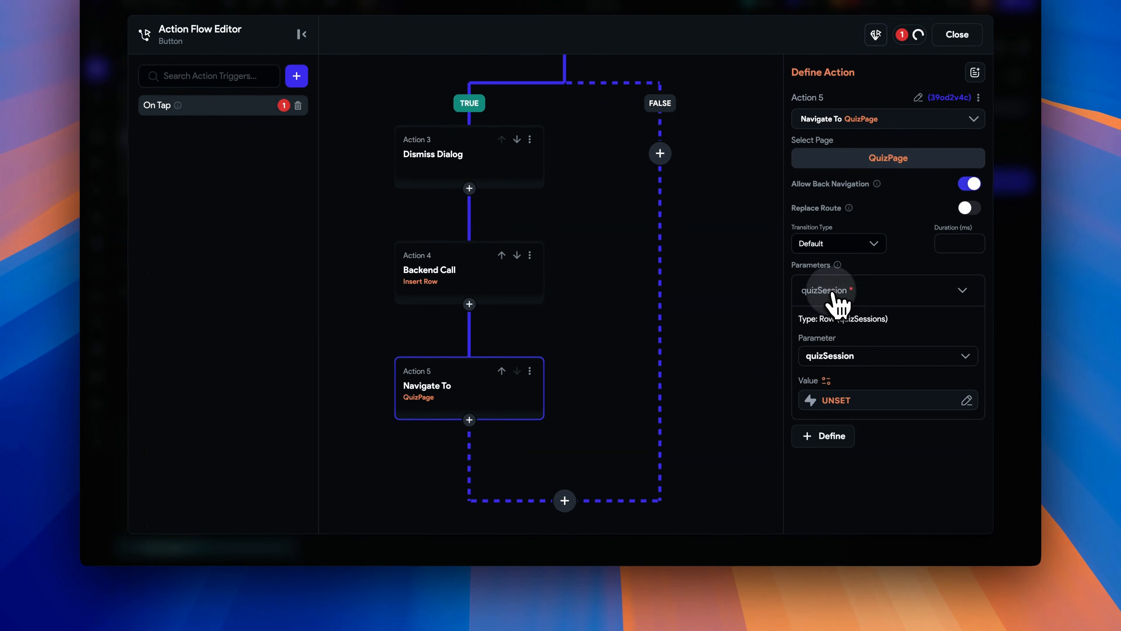
{"action": "left_click", "coordinate": [841, 405]}
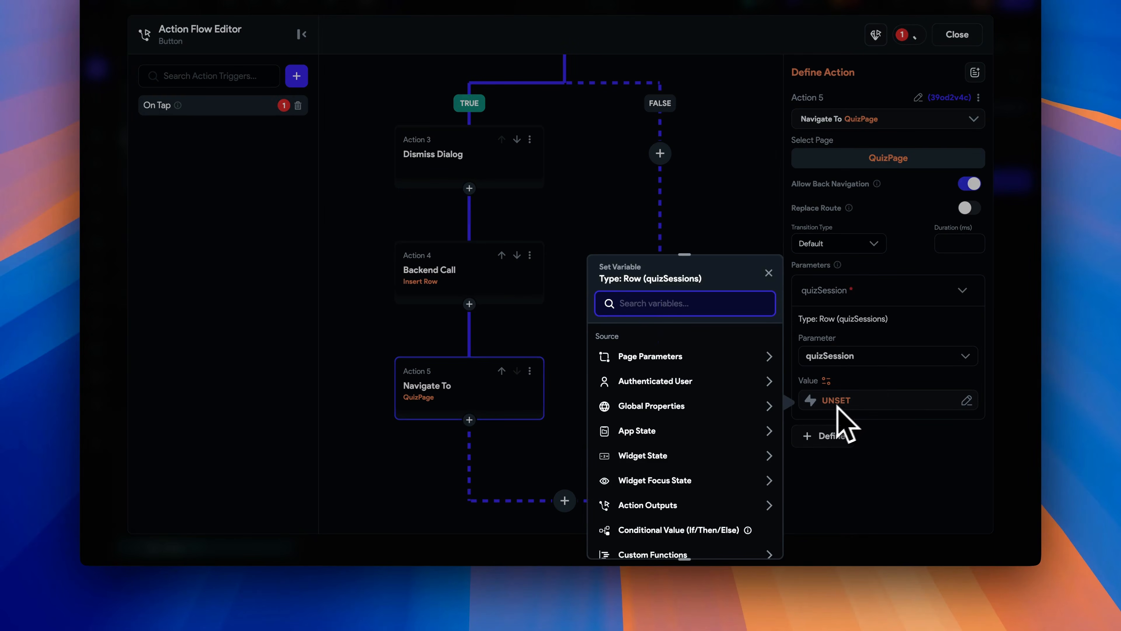
{"action": "left_click", "coordinate": [719, 504]}
{"action": "scroll", "coordinate": [720, 514], "scroll_direction": "down", "scroll_amount": 4}
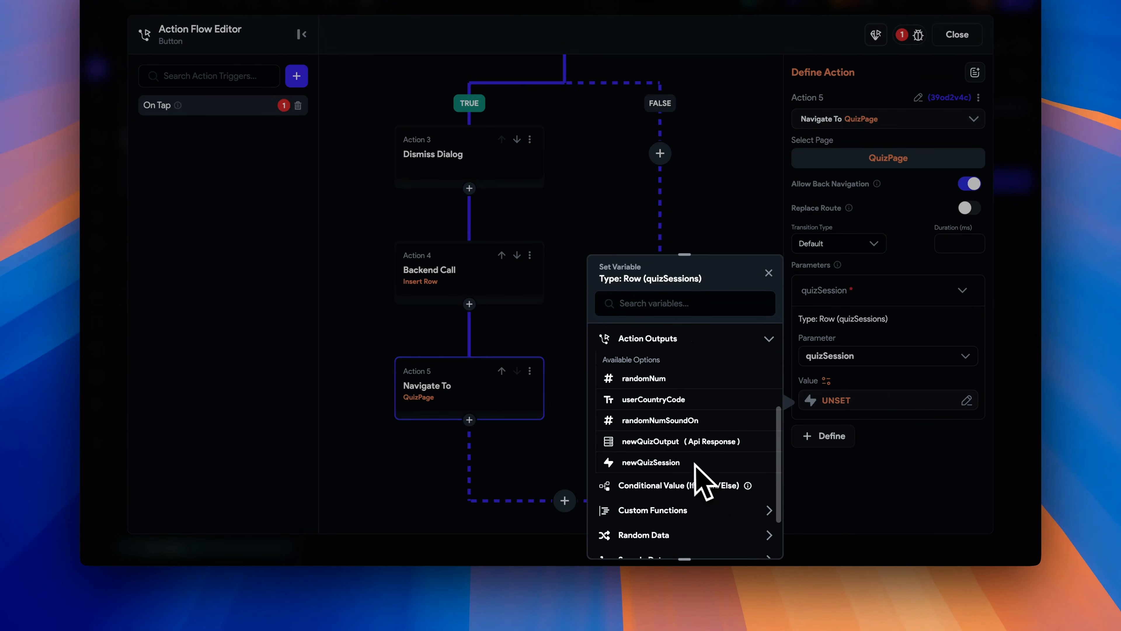
{"action": "left_click", "coordinate": [697, 463]}
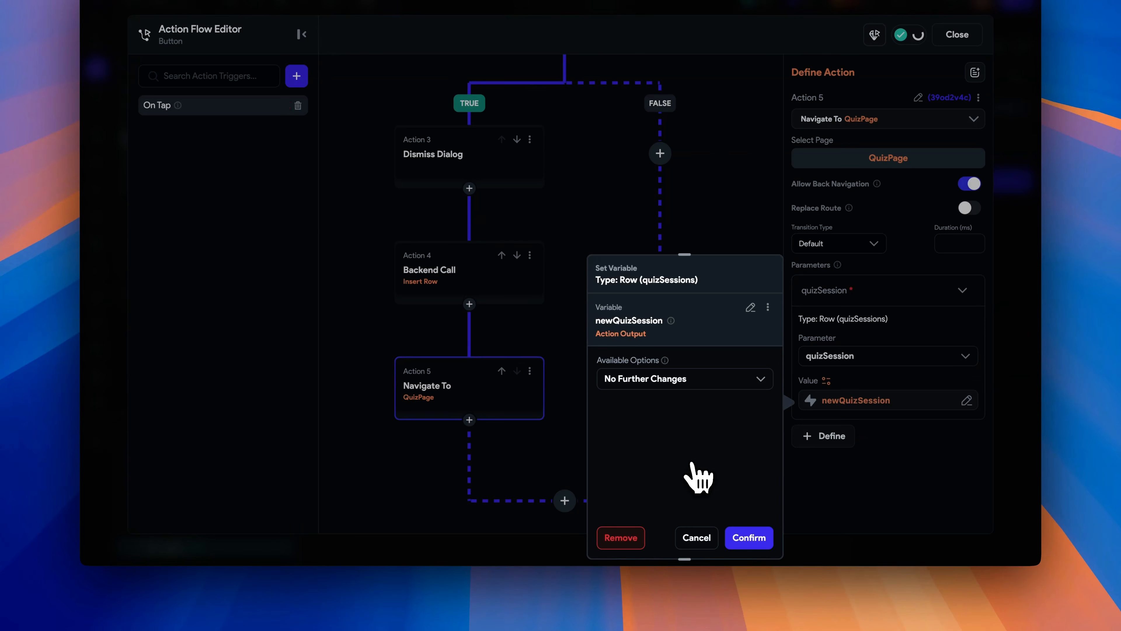
{"action": "left_click", "coordinate": [749, 537]}
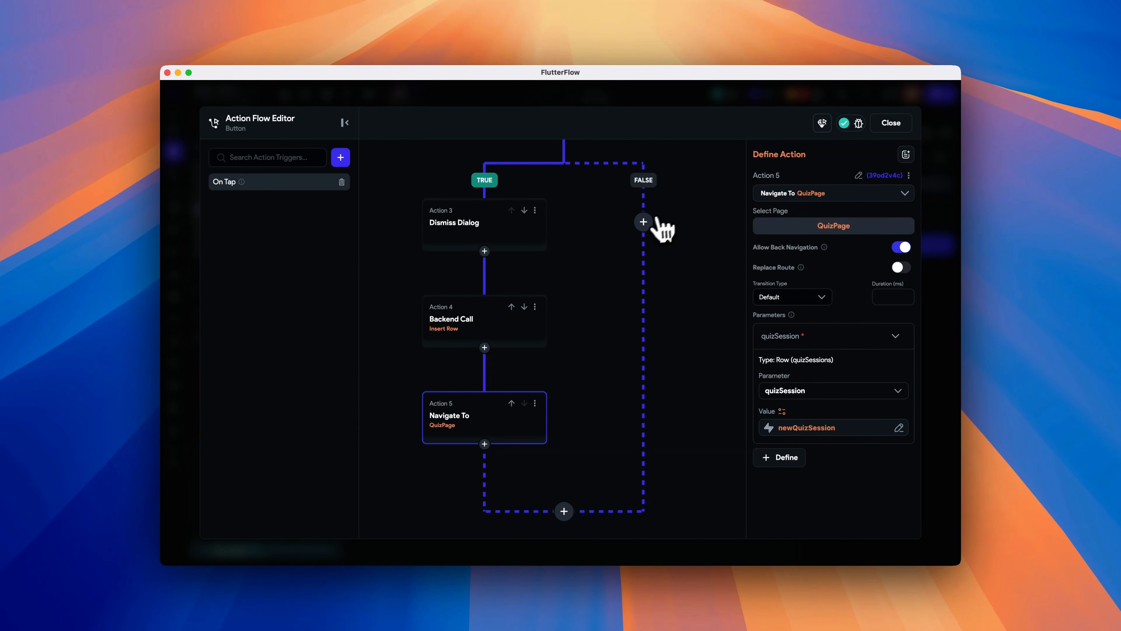
- Add a Show Snack Bar action to the FALSE branch of the conditional
{"action": "left_click", "coordinate": [643, 221]}
{"action": "left_click", "coordinate": [653, 243]}
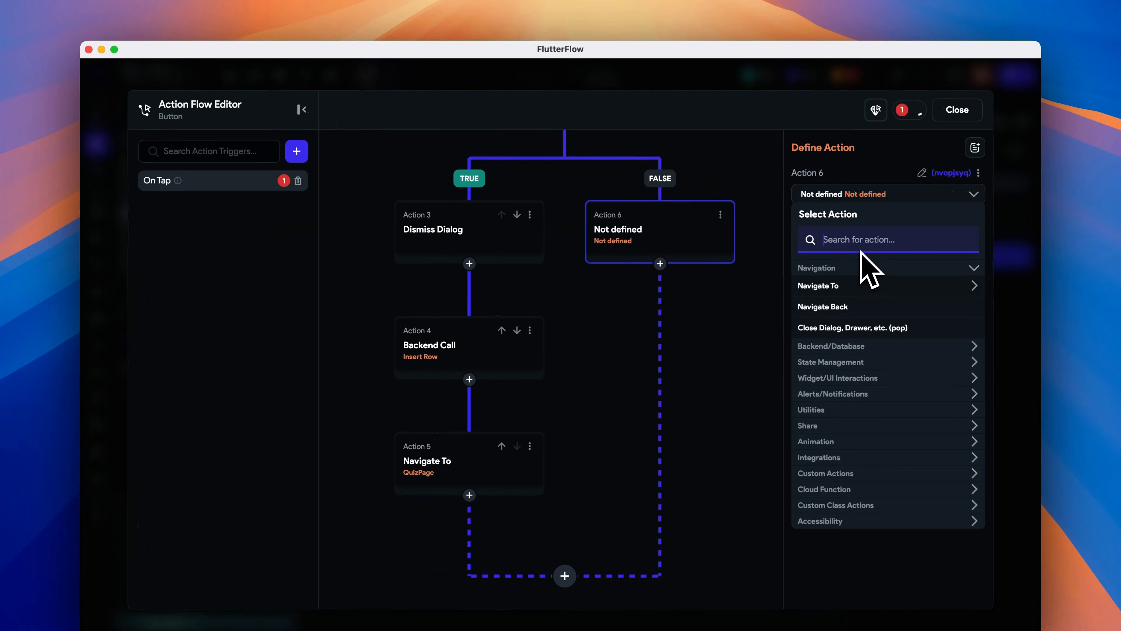
{"action": "type", "text": "snack"}
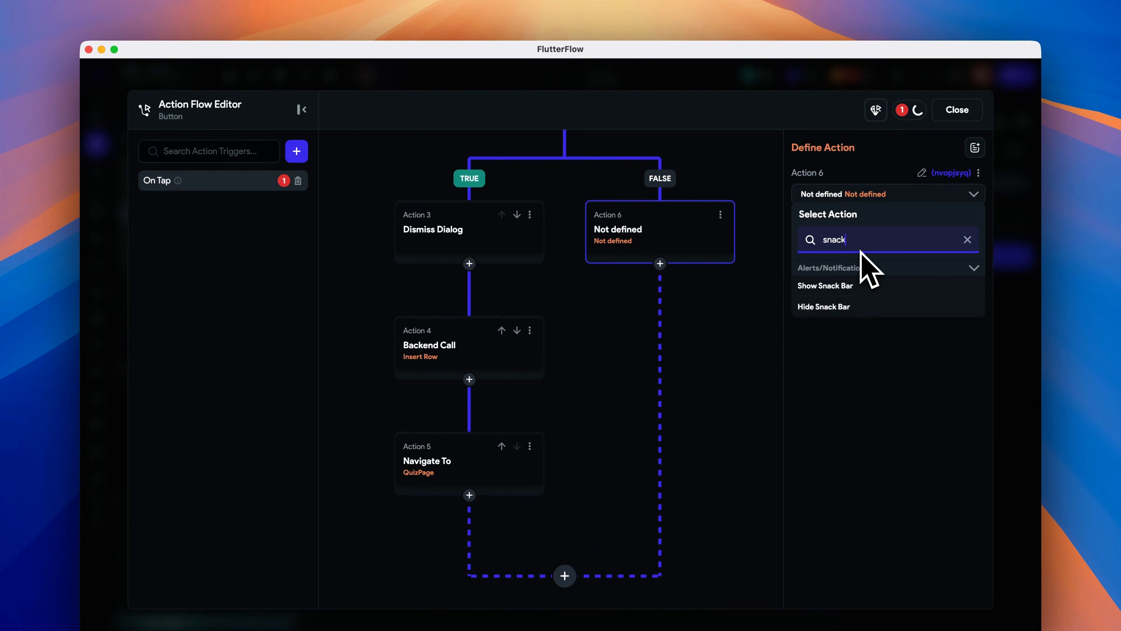
{"action": "left_click", "coordinate": [865, 286]}
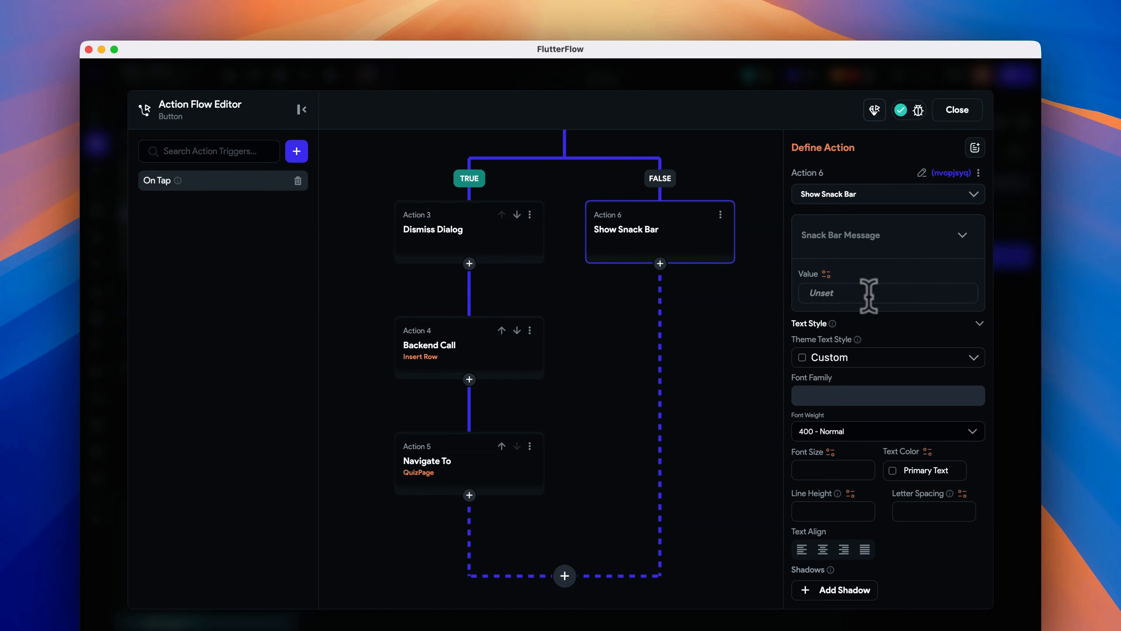
- Set the snack bar message to "Unable to start new quiz session"
{"action": "left_click", "coordinate": [868, 294]}
{"action": "type", "text": "Unable to start new quiz session"}
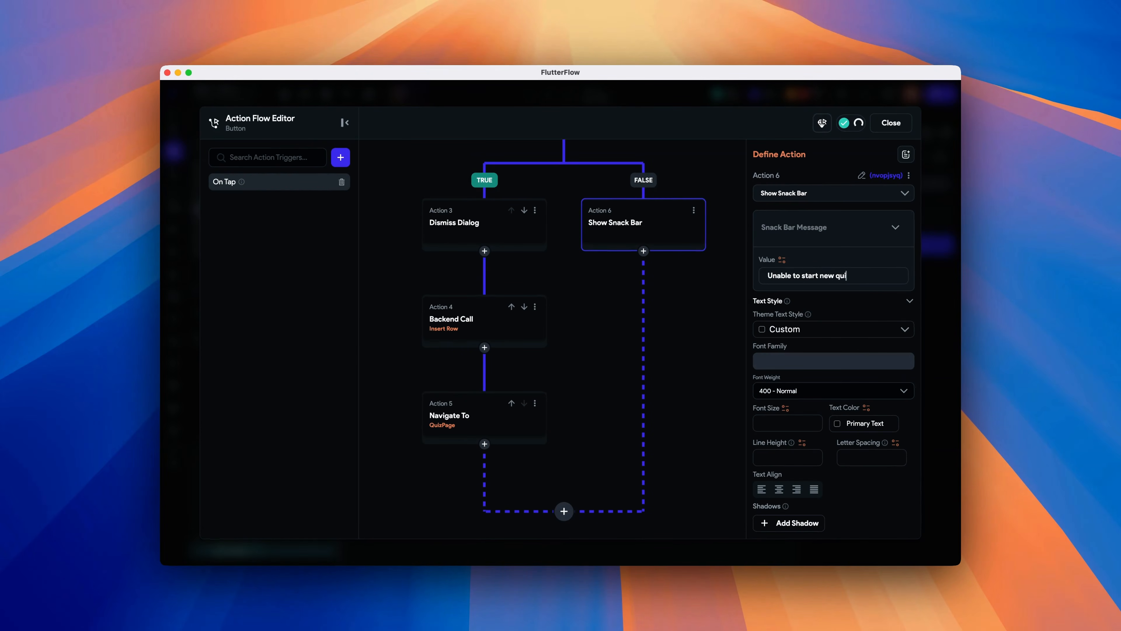
- Set the snack bar text's font family to the theme's Primary Family and choose a theme text style
{"action": "left_click", "coordinate": [808, 363]}
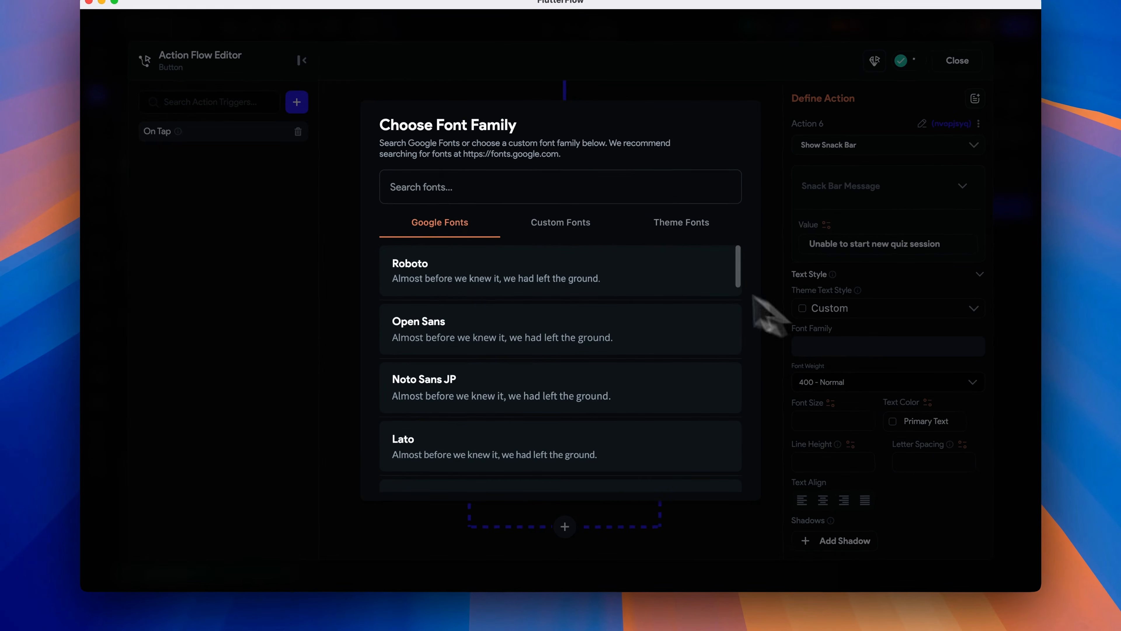
{"action": "left_click", "coordinate": [633, 230]}
{"action": "left_click", "coordinate": [534, 270]}
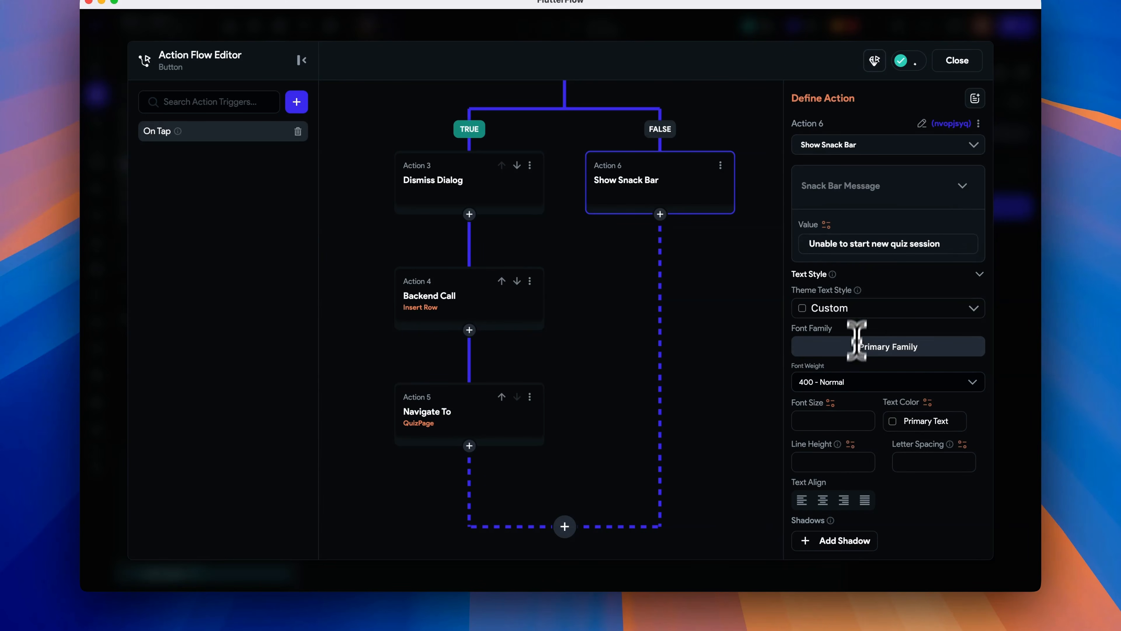
{"action": "left_click", "coordinate": [861, 309]}
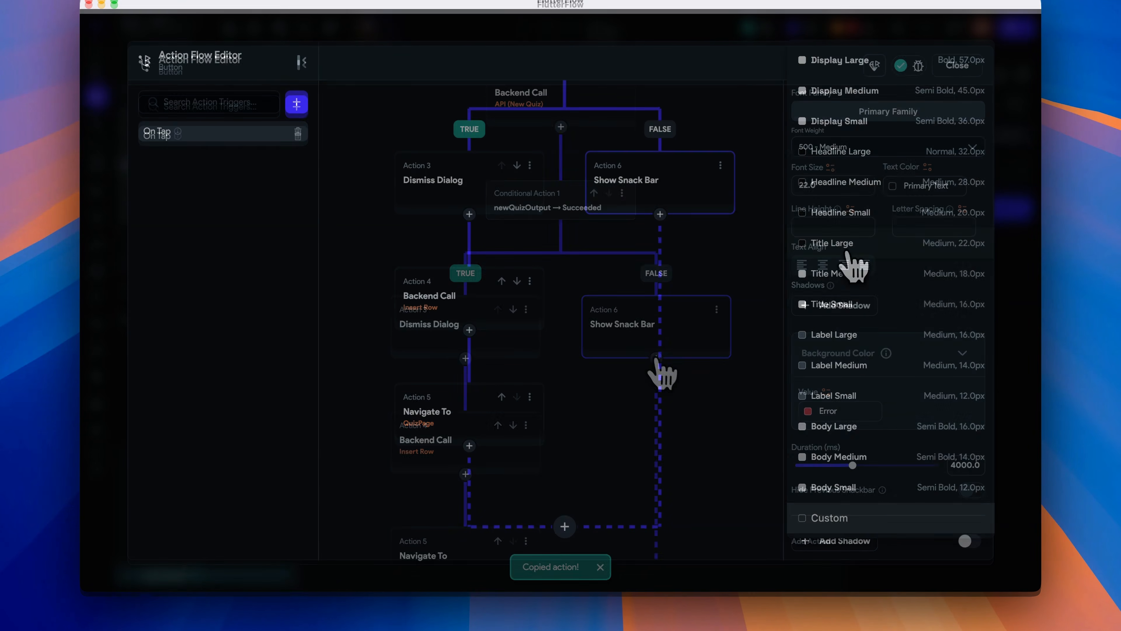
{"action": "left_click", "coordinate": [656, 357]}
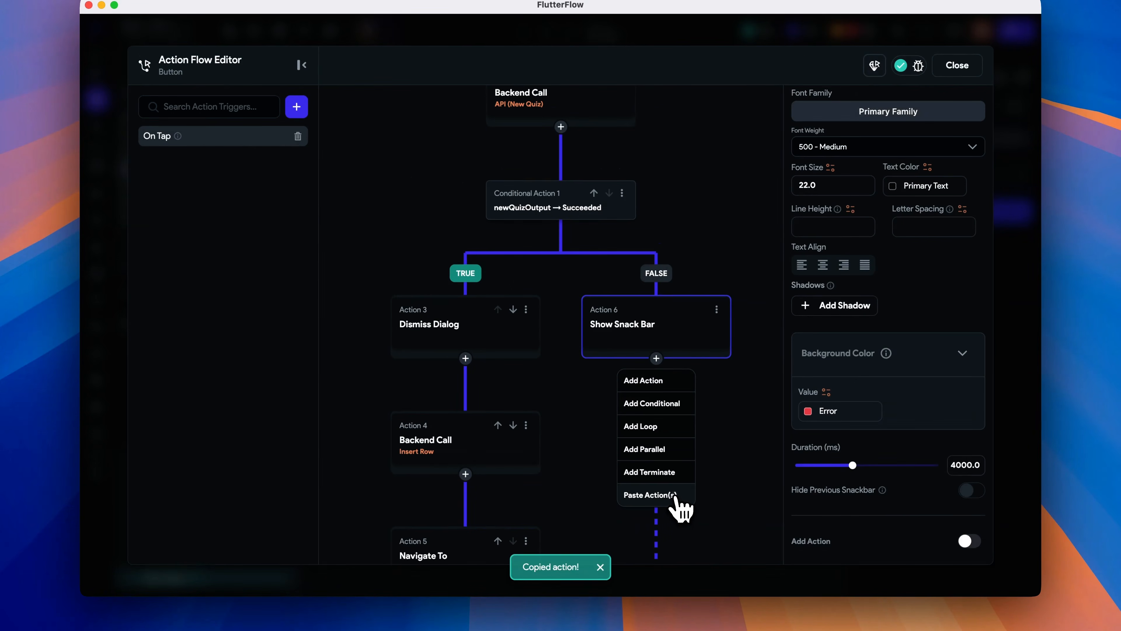
- Paste the copied Dismiss Dialog action into the FALSE branch and move it above Show Snack Bar
{"action": "left_click", "coordinate": [649, 494]}
{"action": "left_click", "coordinate": [688, 425]}
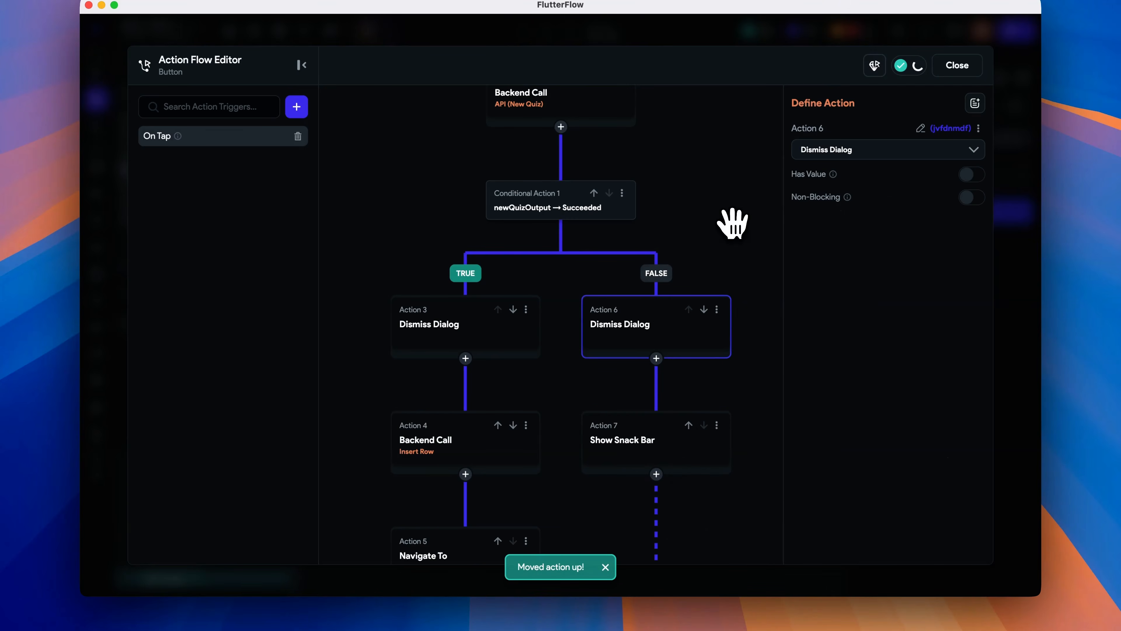
{"action": "scroll", "coordinate": [737, 195], "scroll_direction": "up", "scroll_amount": 5}
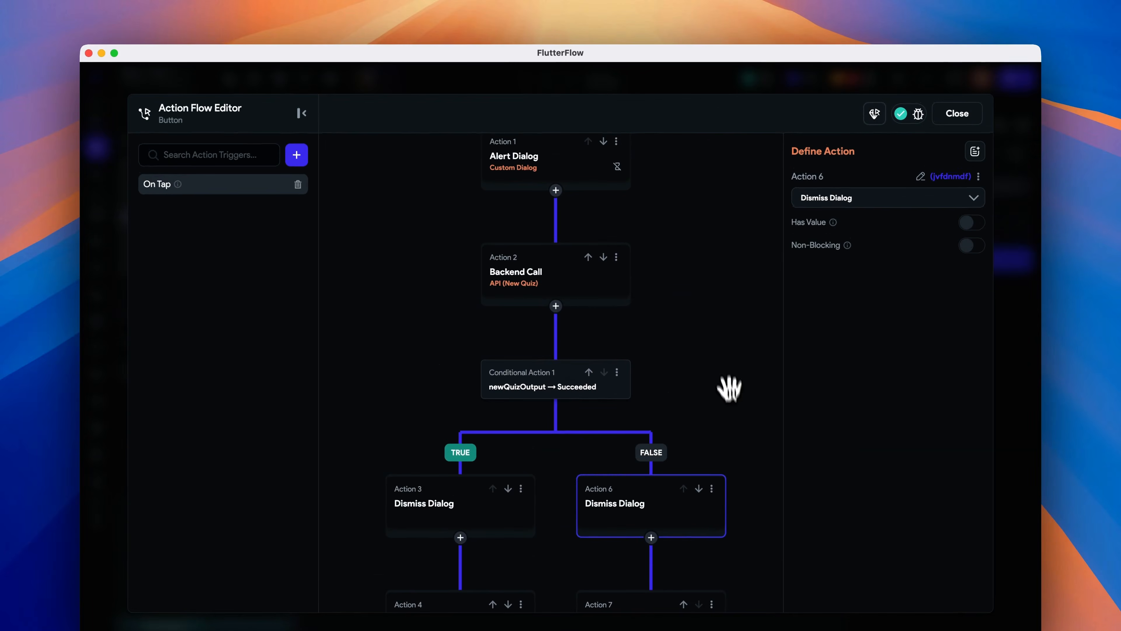